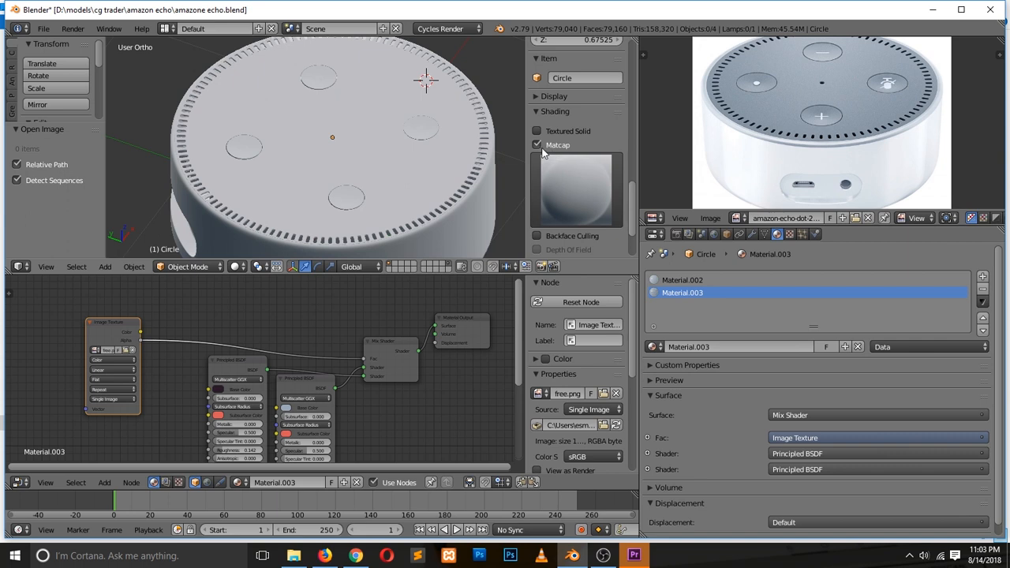
Preview the finished speaker model with the dark metal, gold and glossy blue matcaps.
click(561, 180)
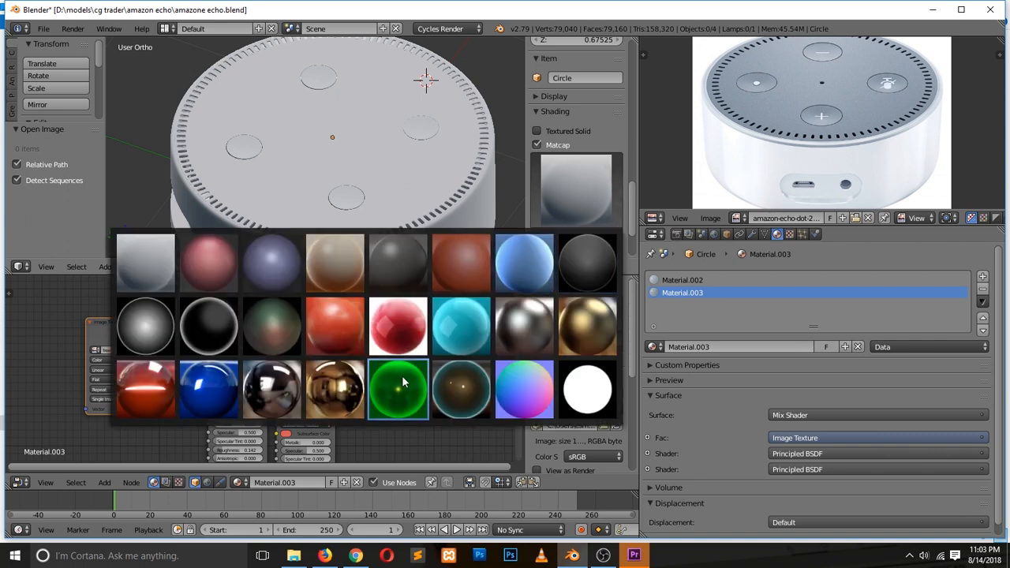
click(505, 330)
middle_drag(429, 185, 502, 200)
click(577, 190)
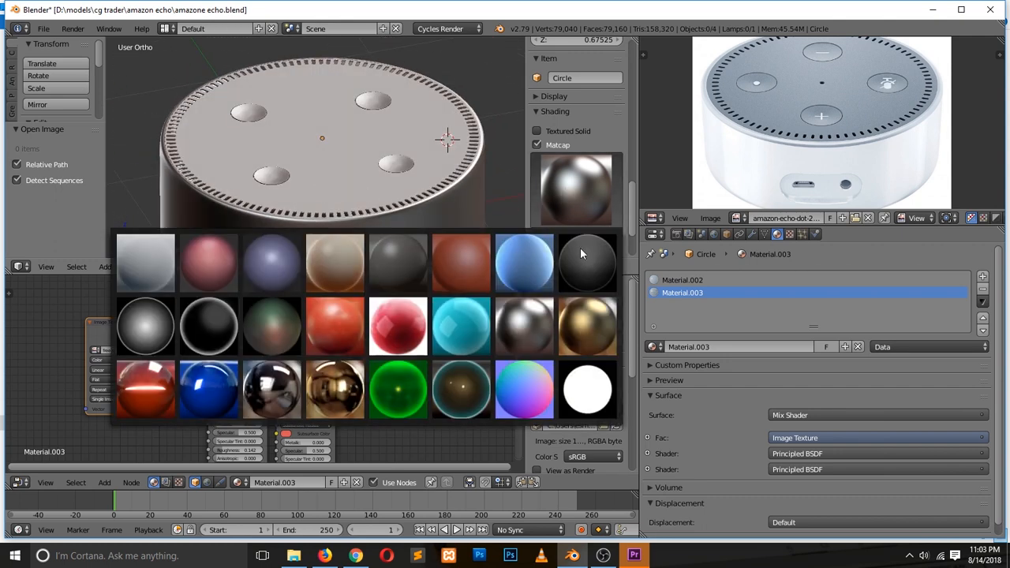
click(581, 298)
click(579, 175)
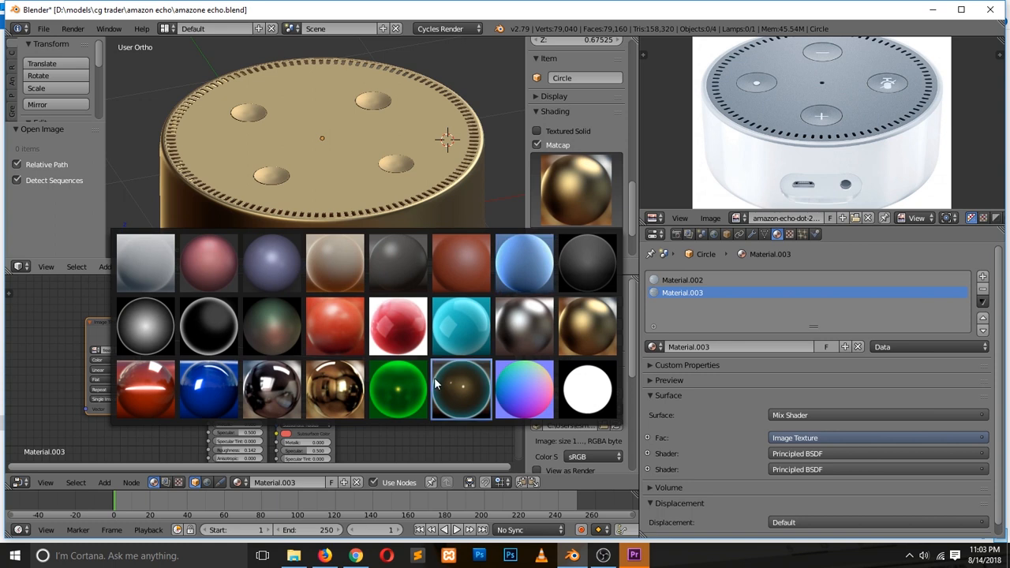
click(208, 390)
middle_drag(140, 170, 253, 261)
Show the finished speaker model in Rendered viewport shading and view it from different angles.
click(239, 267)
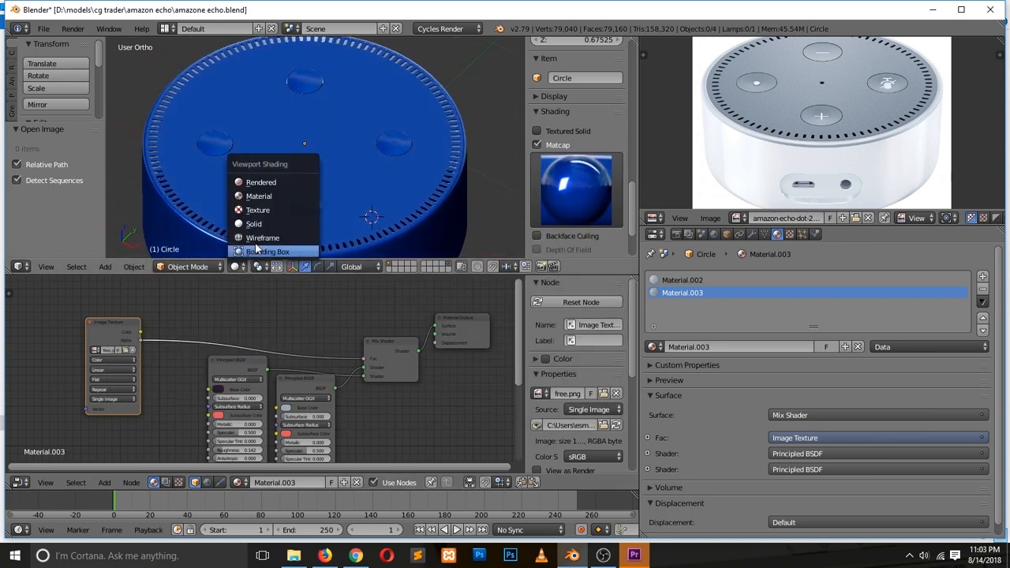
click(276, 178)
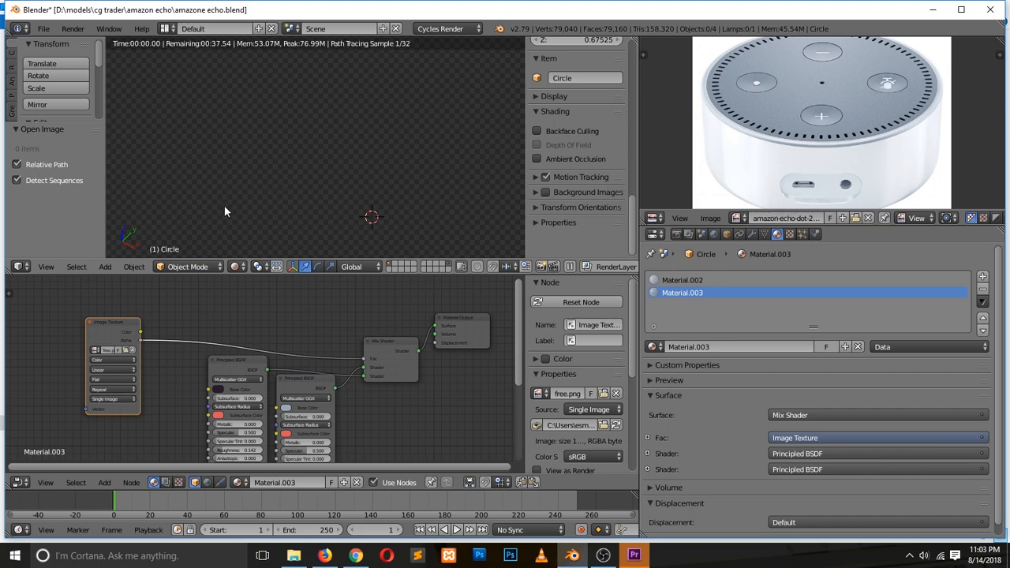
middle_drag(257, 209, 468, 210)
middle_drag(300, 175, 291, 201)
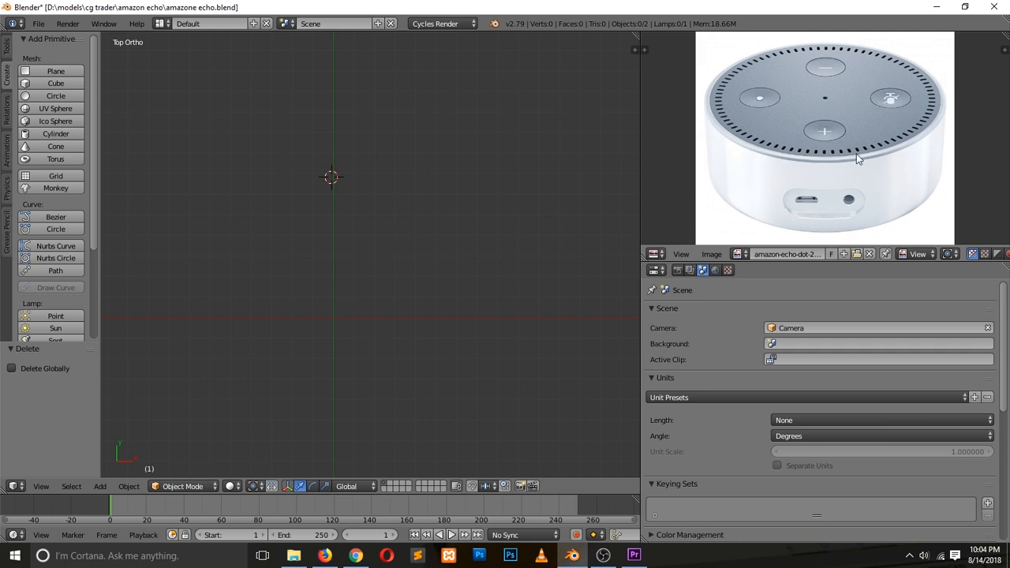
Examine the buttons and the perimeter slots on the speaker's top surface in the reference photo.
scroll(857, 154, up, 1)
scroll(857, 158, up, 1)
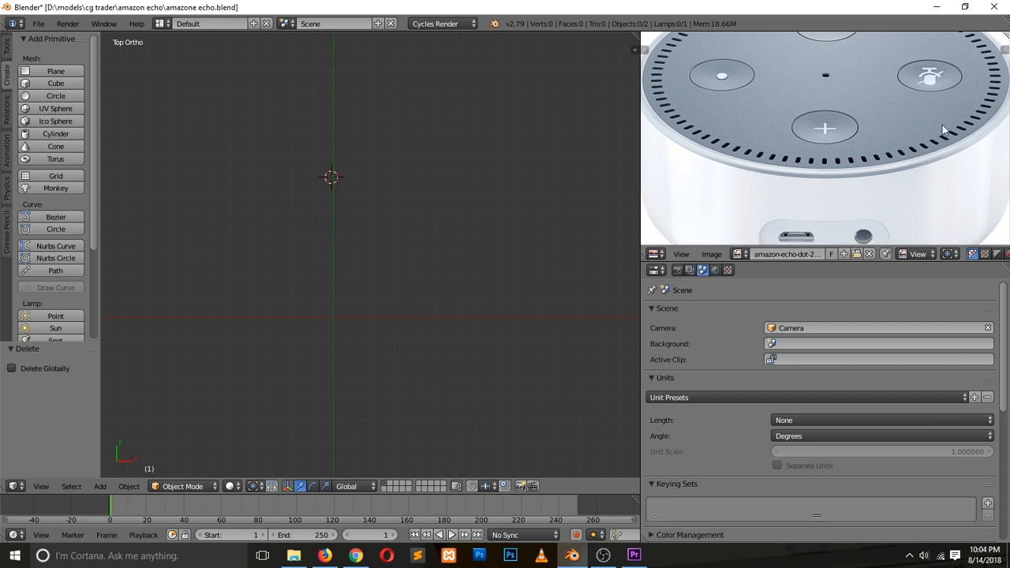
scroll(904, 123, down, 1)
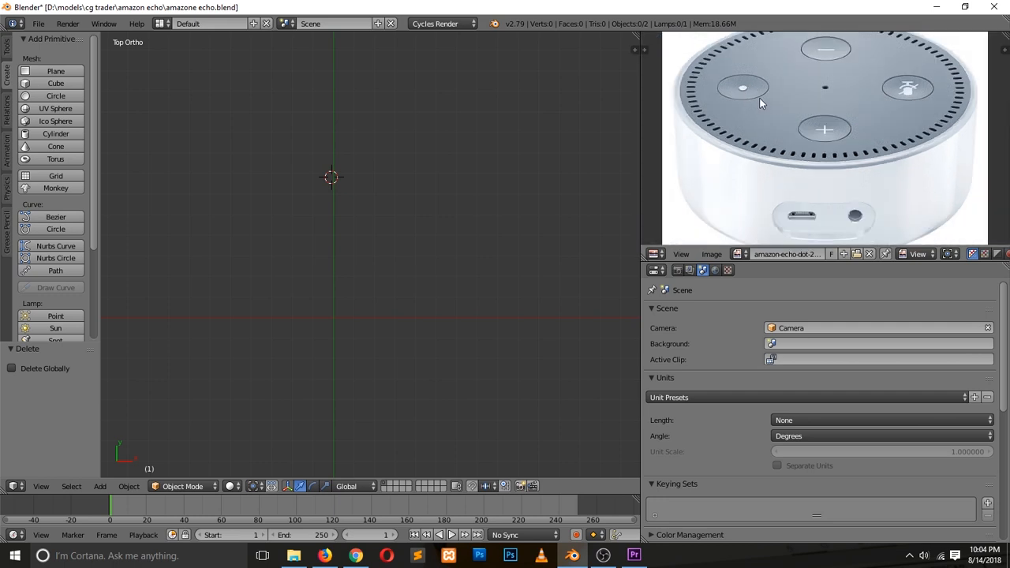
drag(922, 137, 829, 155)
drag(684, 66, 952, 125)
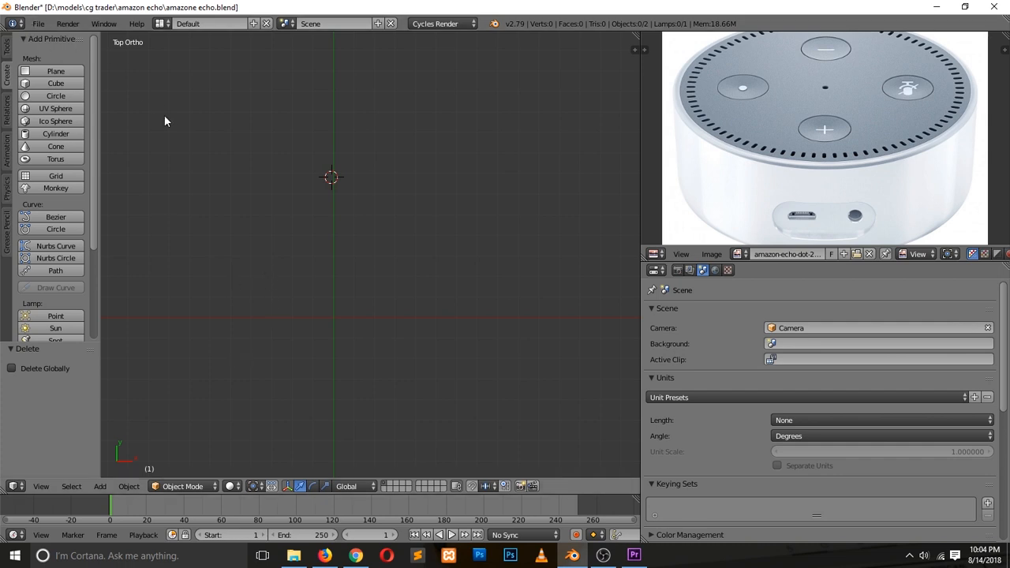
Add a mesh circle with 128 vertices in the top view.
scroll(267, 266, down, 2)
click(52, 96)
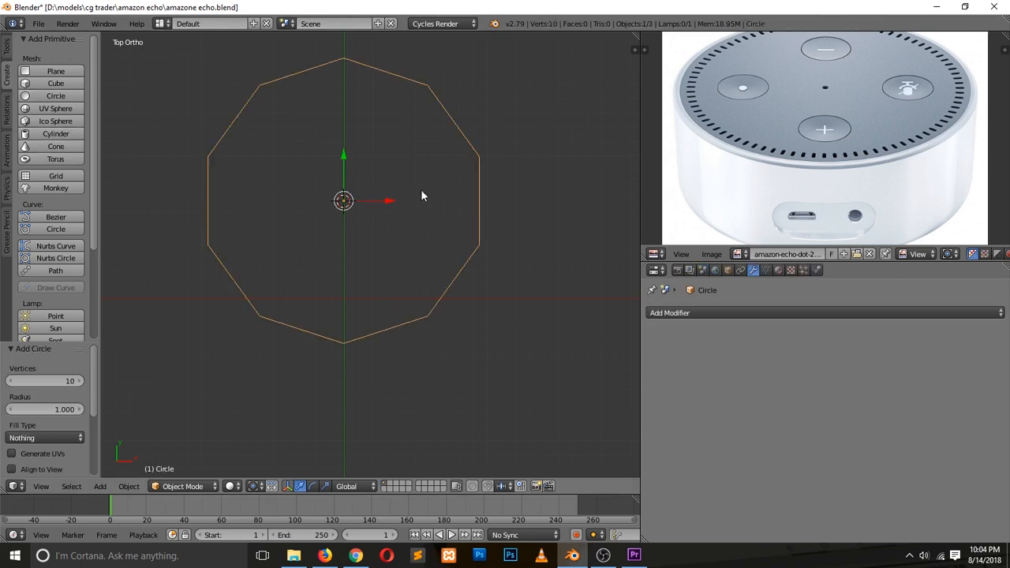
scroll(754, 146, down, 3)
scroll(763, 155, up, 5)
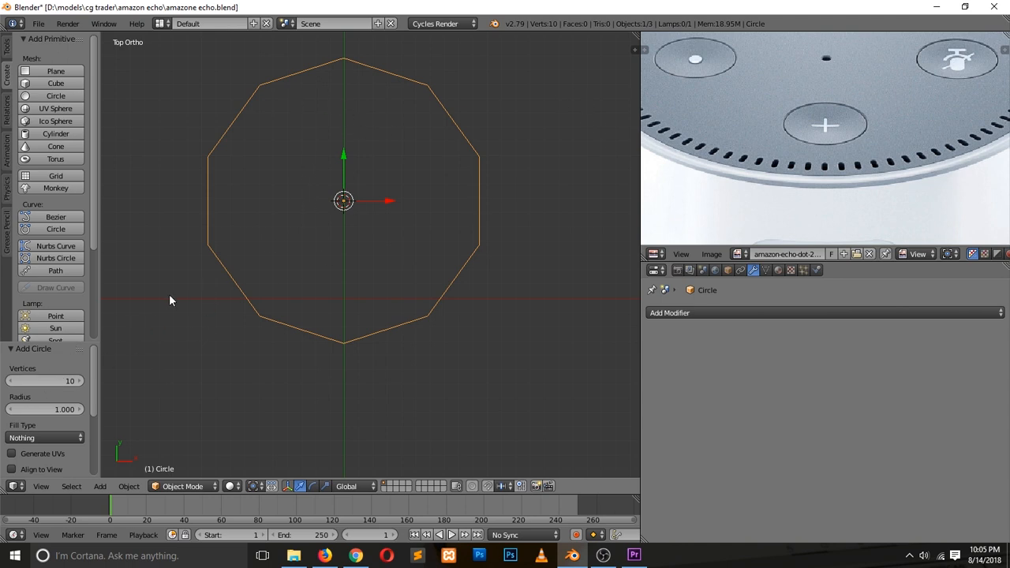
click(61, 381)
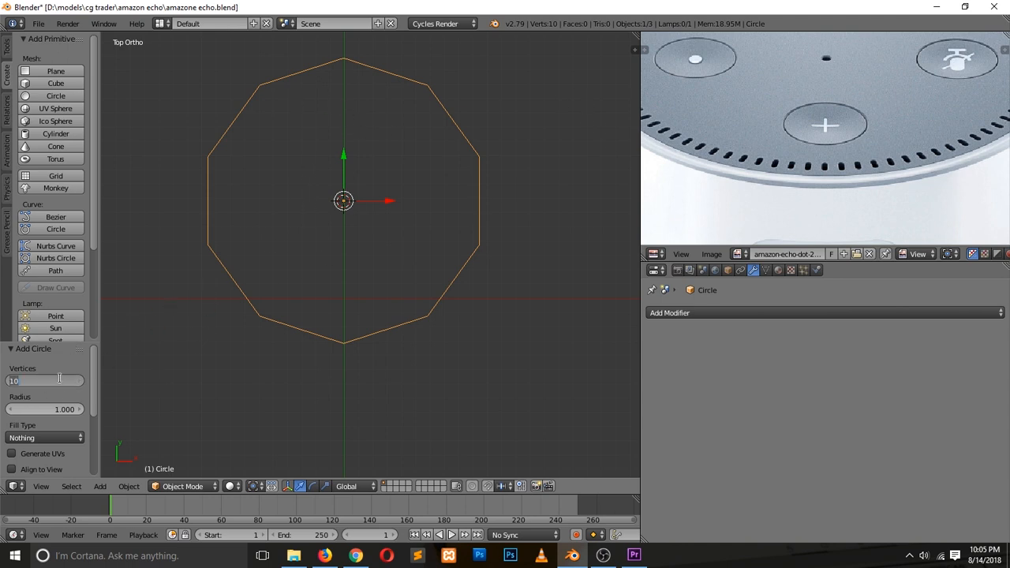
text(1)
key(Return)
Clear the circle's location so it is centred on the world origin.
drag(341, 140, 344, 252)
key(alt+g)
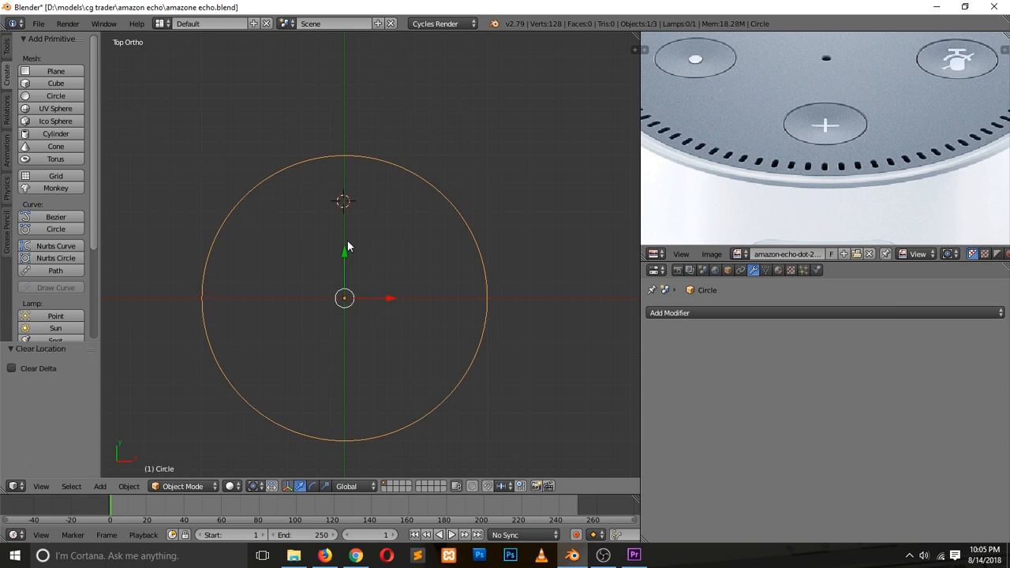
scroll(383, 278, up, 2)
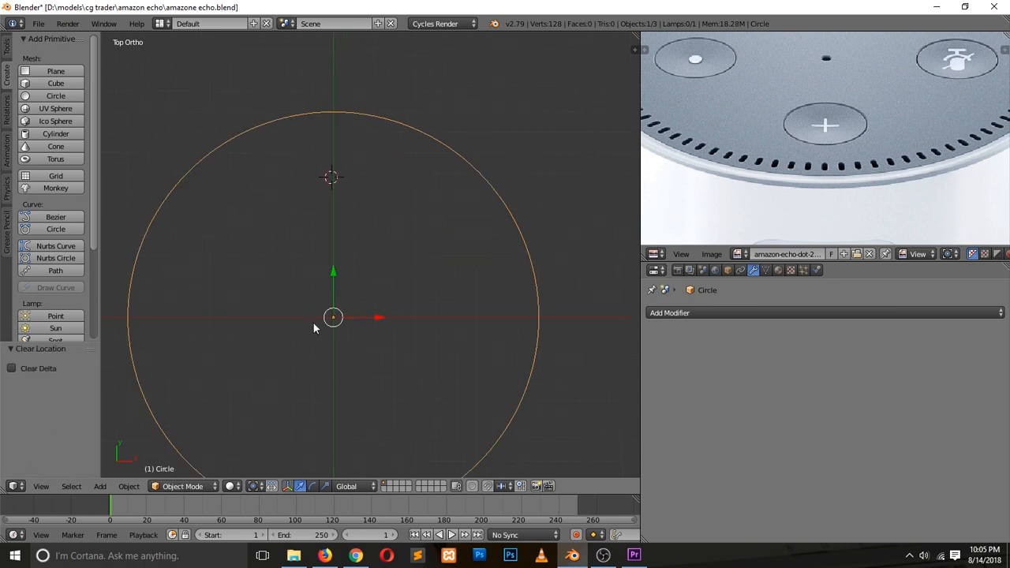
Extrude the circle's edge loop in Edit Mode and scale the new loop inward to about 0.916.
key(Tab)
key(Tab)
click(186, 487)
click(183, 458)
shift+scroll(308, 279, down, 2)
shift+scroll(308, 278, down, 2)
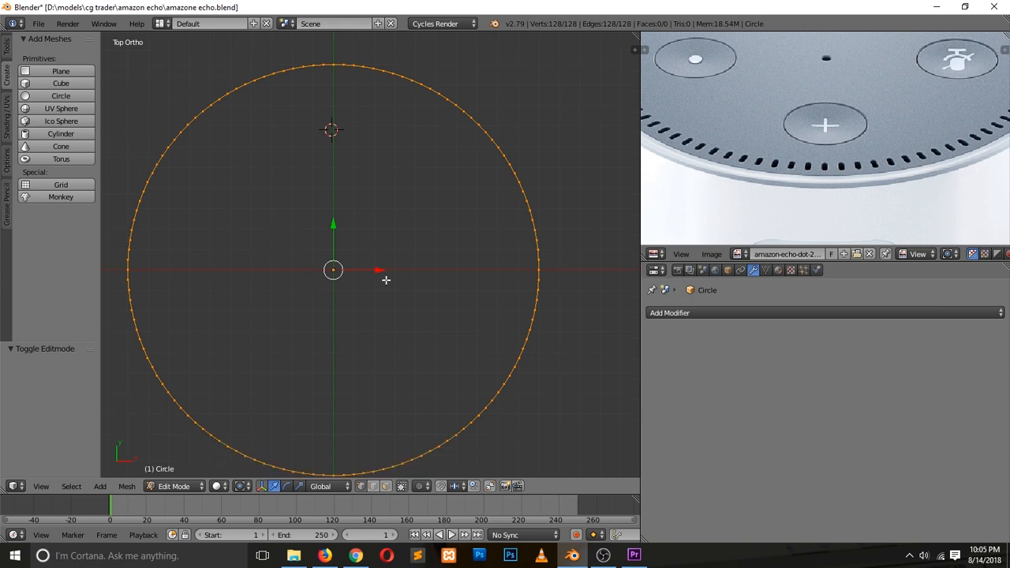
key(e)
right_click(566, 249)
key(s)
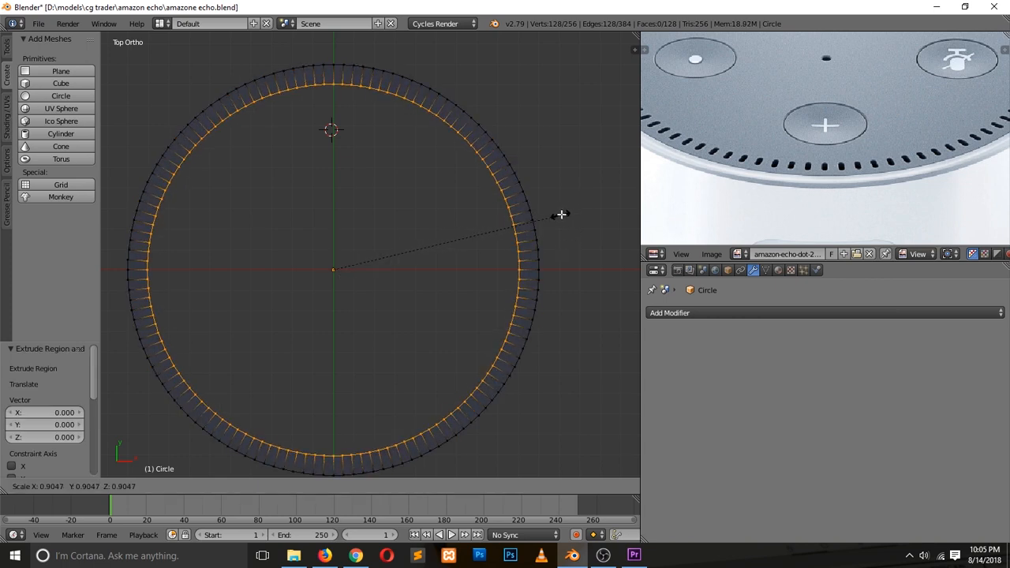
click(563, 213)
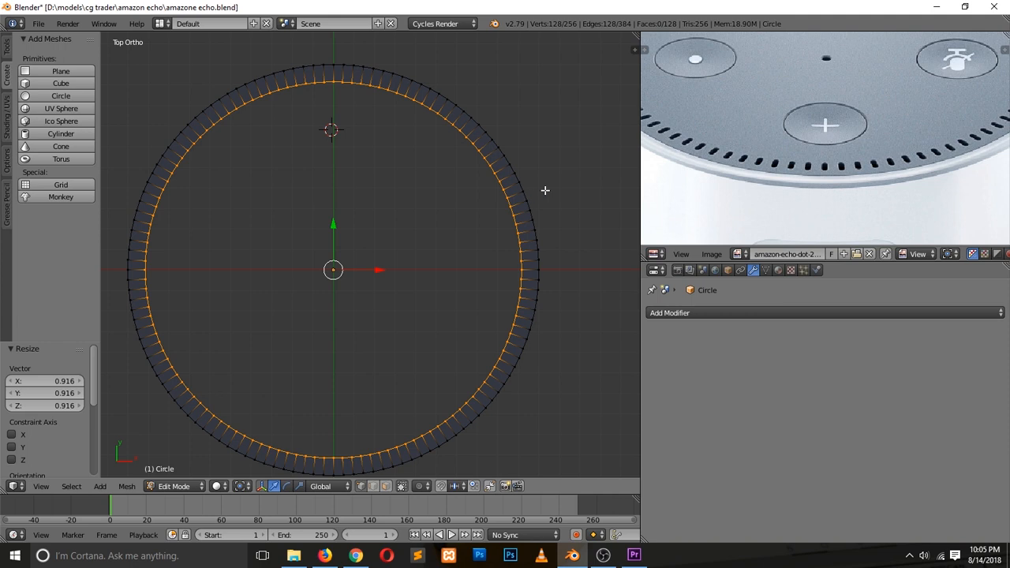
Extrude the inner loop again and scale it down to a small ring around the disc's centre.
key(e)
right_click(551, 183)
key(s)
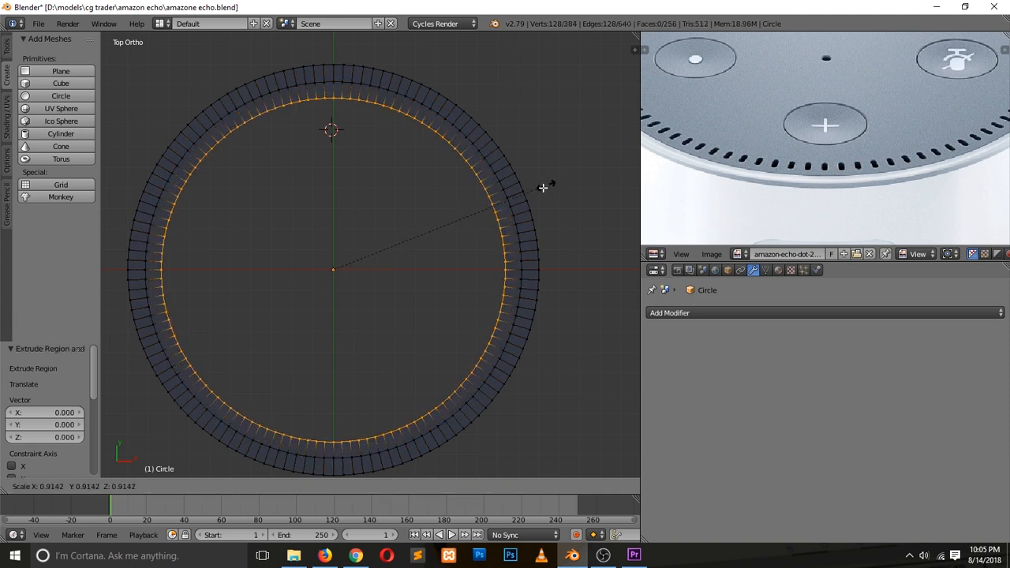
click(379, 289)
Close the disc by extruding the small central ring and merging it at the centre, and return to Object Mode.
key(e)
right_click(380, 285)
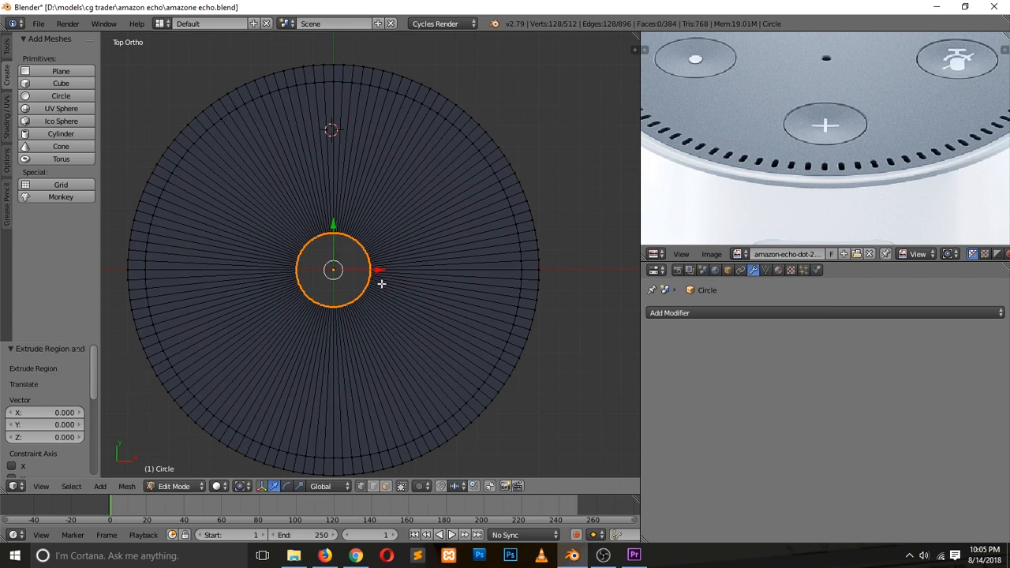
key(alt+m)
click(371, 294)
key(a)
key(Tab)
scroll(371, 281, down, 6)
scroll(376, 284, up, 5)
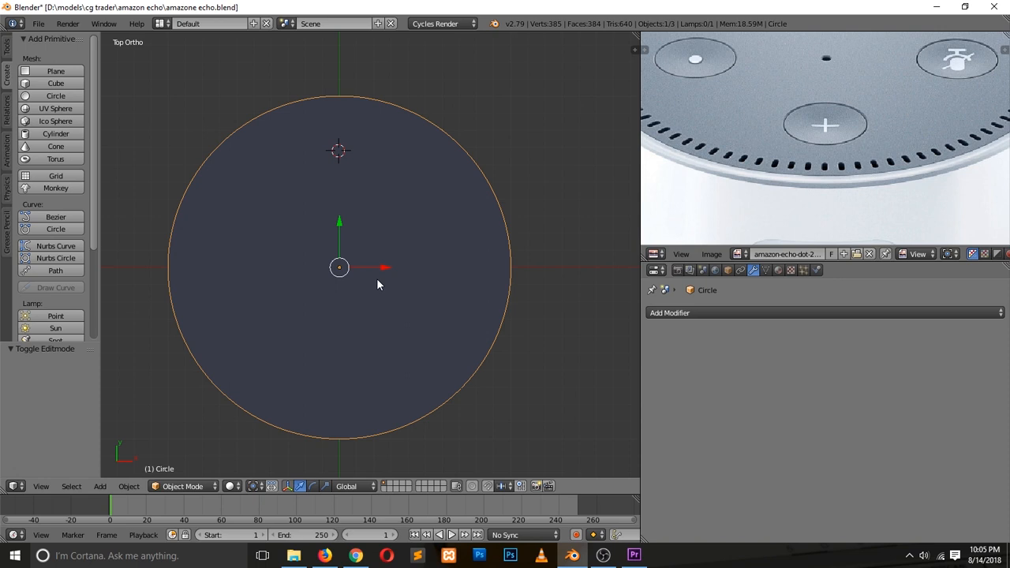
Recalculate the normals of all the disc's faces to the outside and return to Object Mode.
middle_drag(326, 361, 352, 278)
key(KP_Decimal)
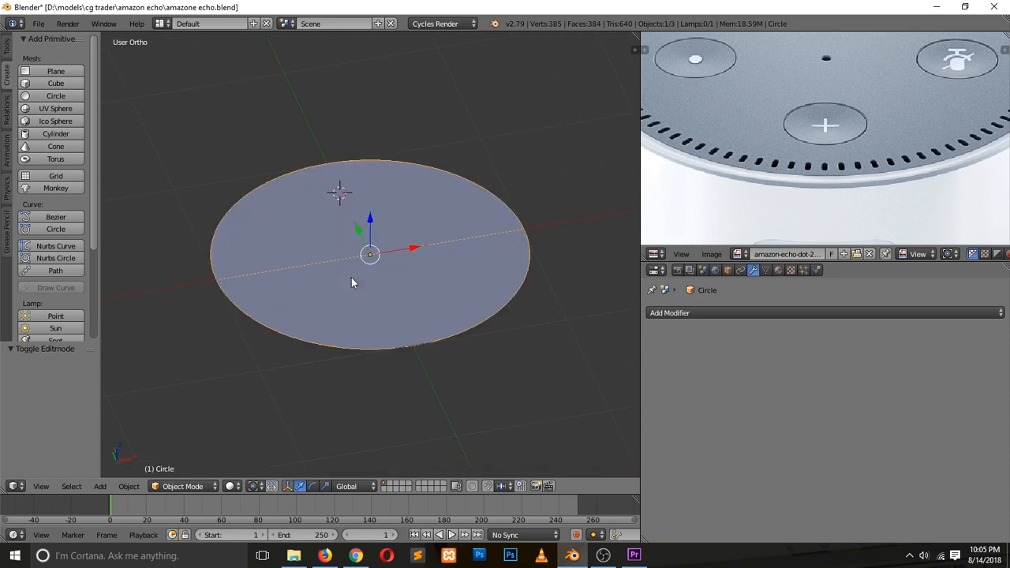
key(Tab)
key(a)
key(a)
key(a)
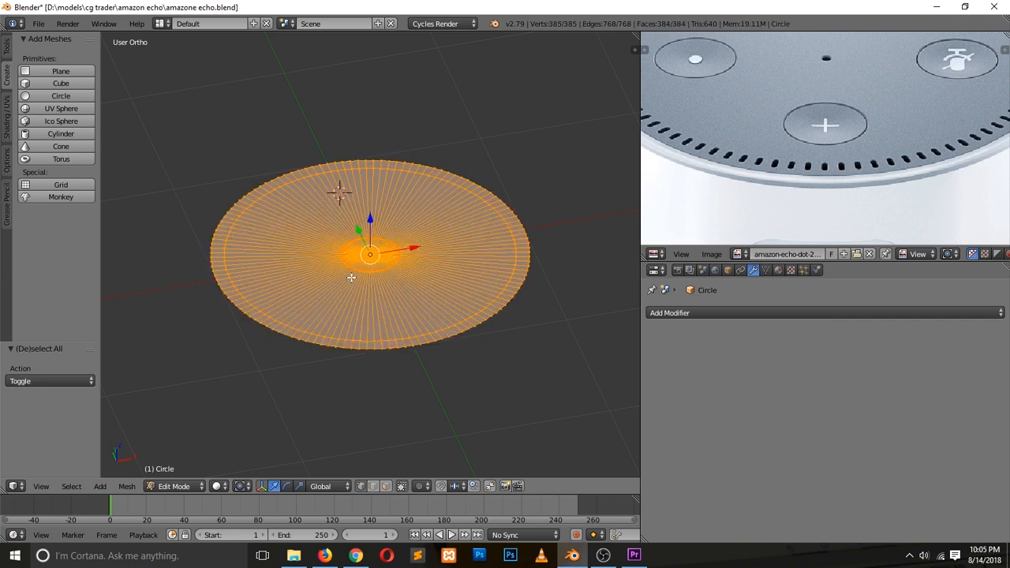
key(ctrl+n)
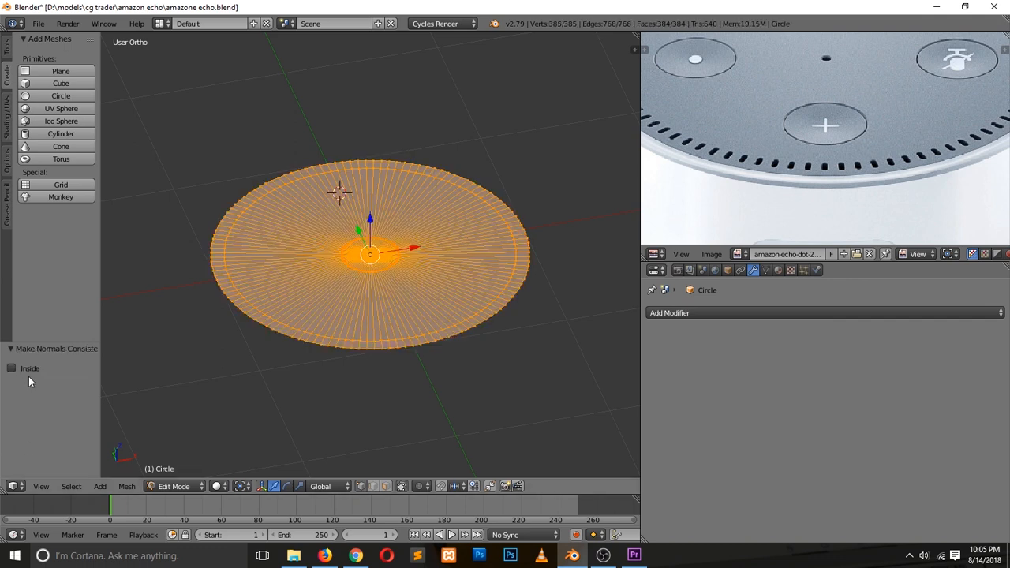
key(Tab)
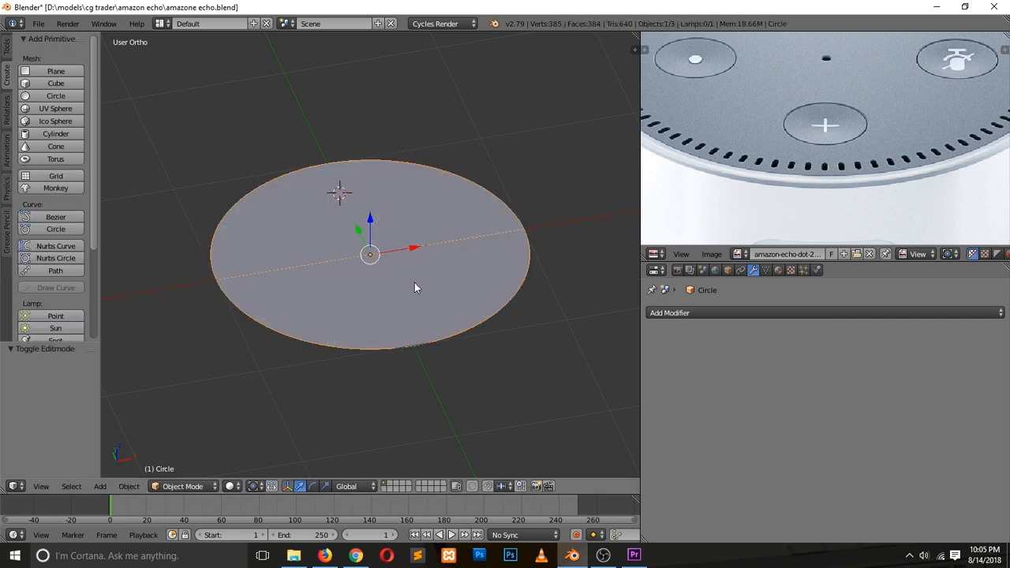
Reopen the disc in Edit Mode from the top view and deselect the whole mesh.
key(KP_7)
shift+scroll(379, 217, up, 2)
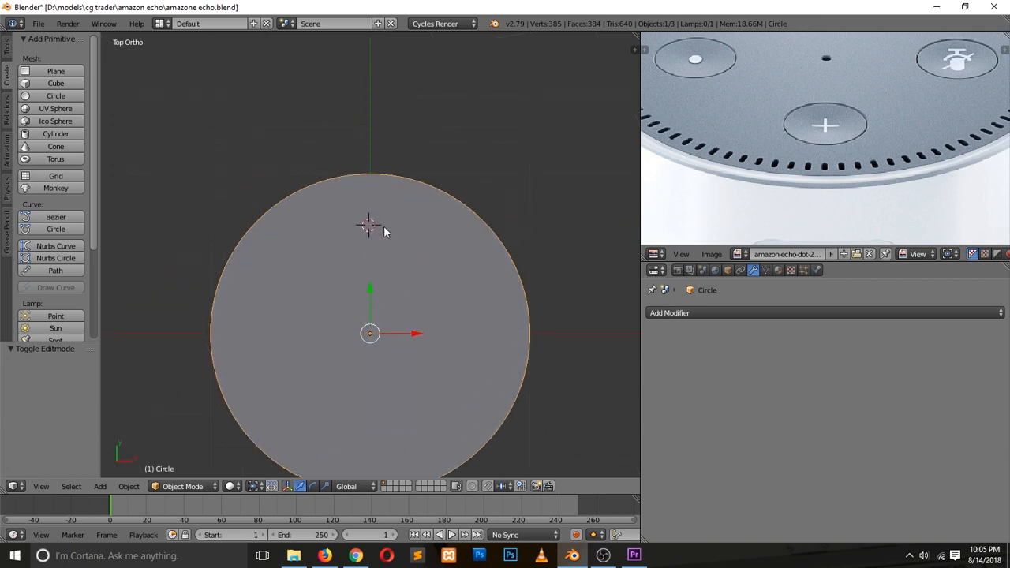
scroll(384, 229, up, 4)
key(Tab)
scroll(392, 186, down, 5)
key(a)
scroll(399, 189, up, 4)
Compare the slots in the reference photo with the vertices and faces of the disc's outer ring.
key(Home)
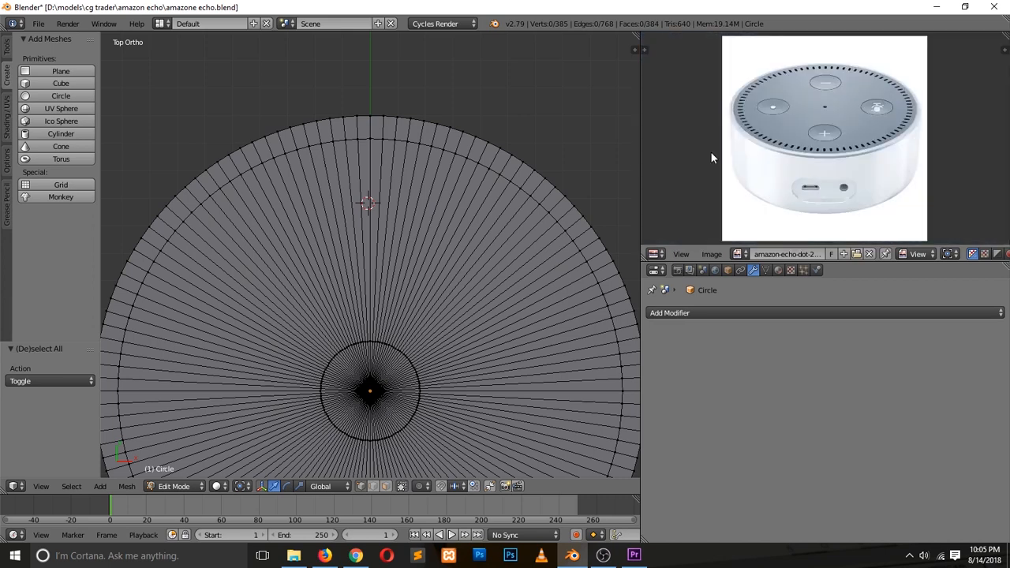
scroll(837, 75, up, 3)
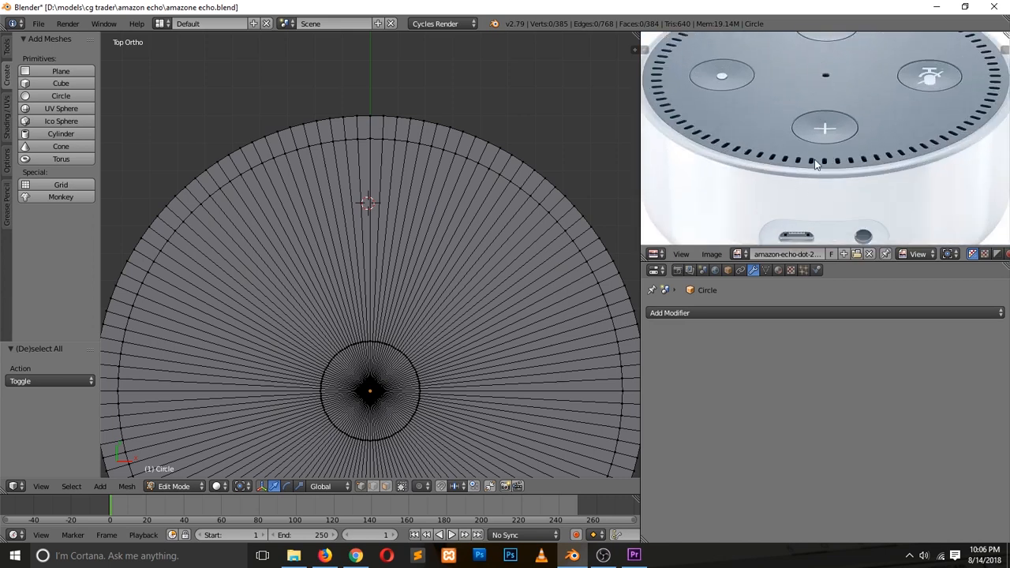
scroll(295, 106, up, 3)
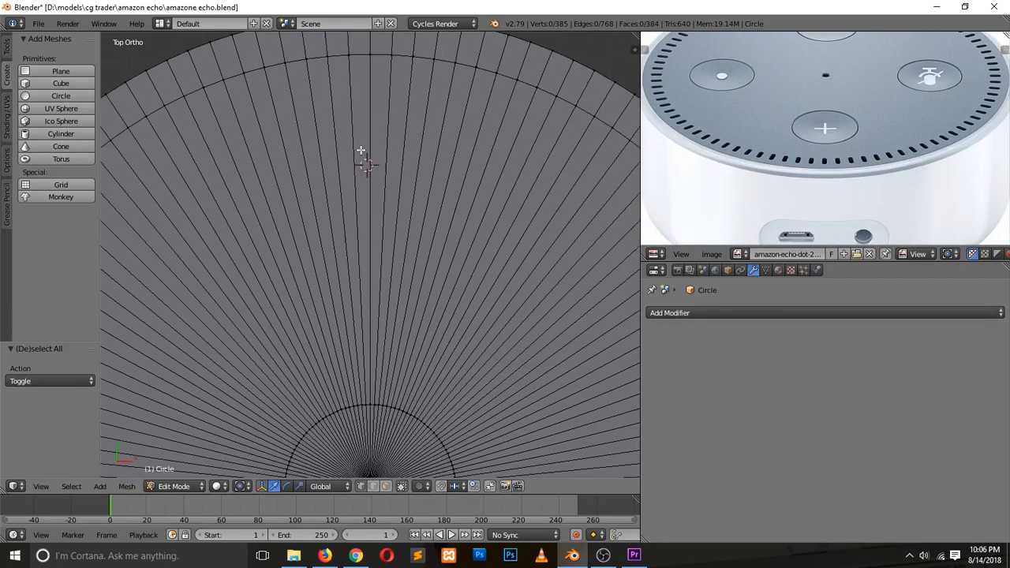
shift+scroll(363, 151, up, 7)
scroll(367, 154, up, 2)
ctrl+scroll(356, 153, up, 4)
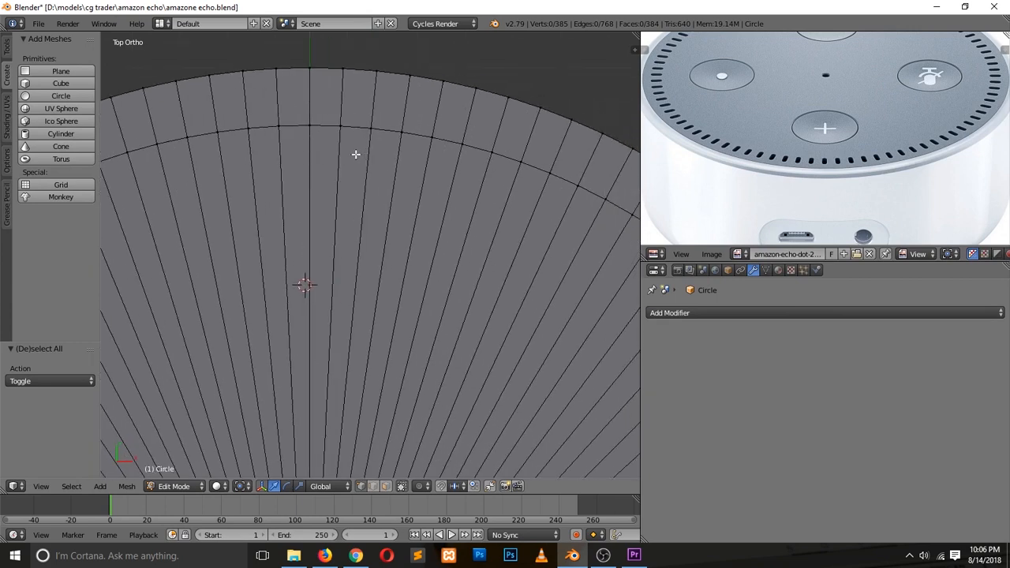
shift+scroll(339, 153, up, 4)
scroll(324, 167, up, 2)
right_click(285, 112)
right_click(285, 185)
right_click(326, 183)
right_click(300, 94)
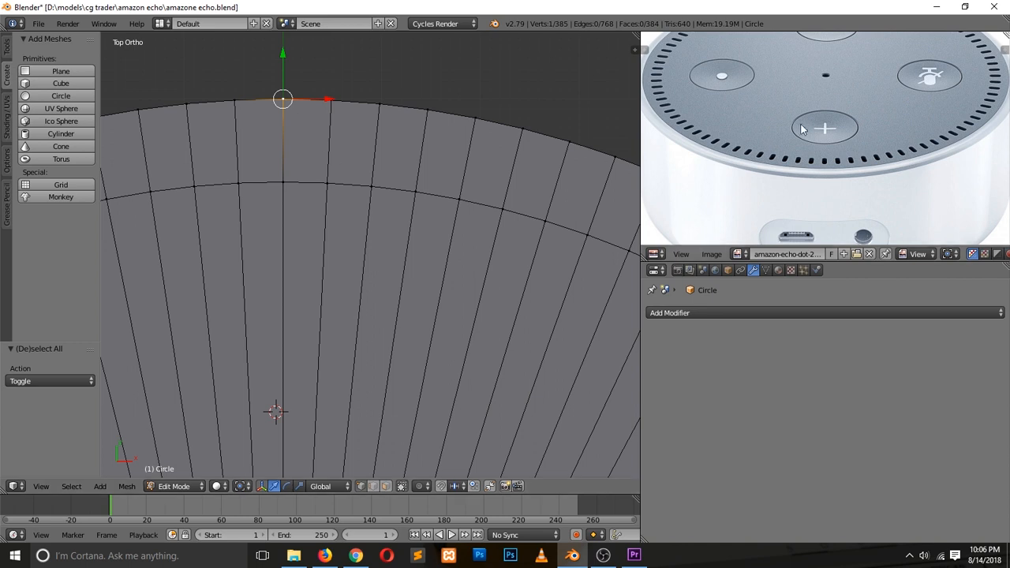
Switch to face selection and inset one outer-ring face beside the green Y axis by 0.0125.
scroll(810, 128, down, 1)
shift+scroll(237, 145, up, 1)
scroll(272, 148, up, 1)
key(ctrl+Tab)
click(251, 195)
right_click(307, 116)
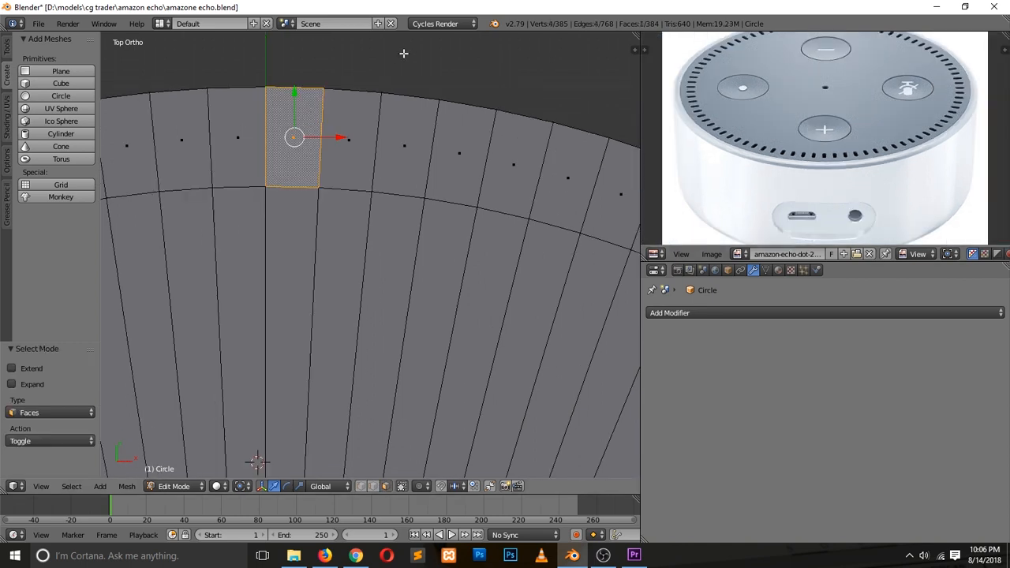
key(i)
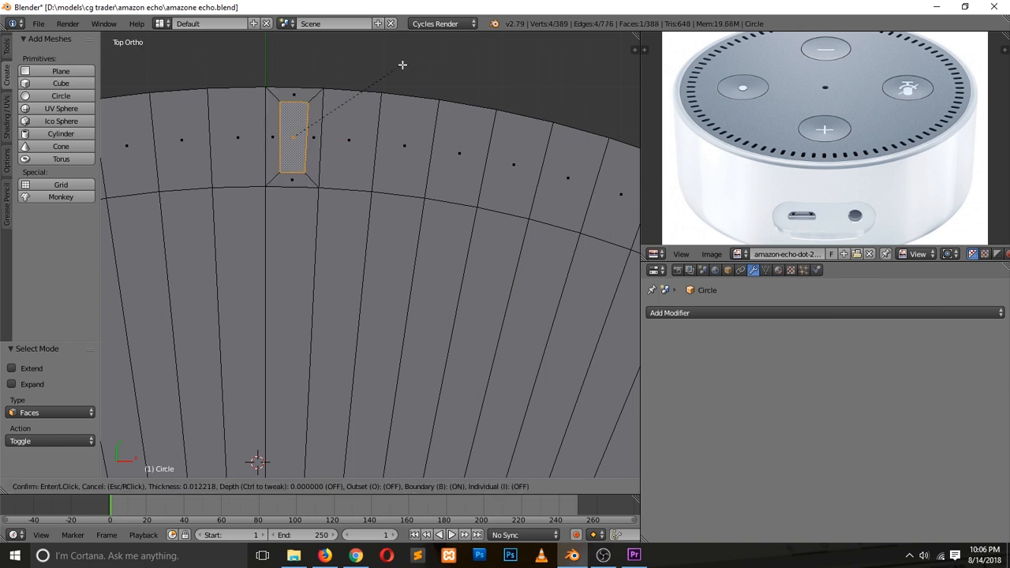
click(403, 65)
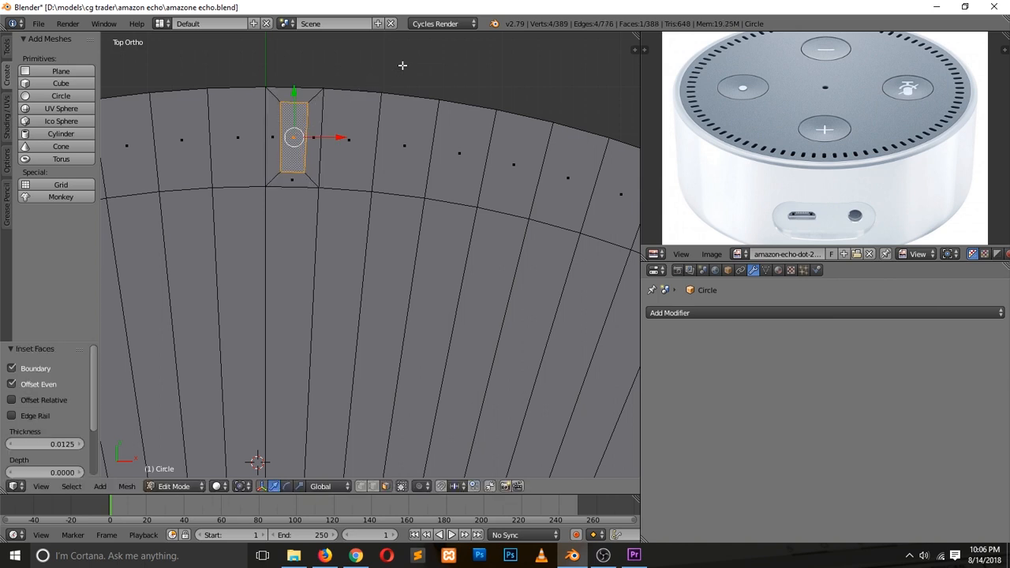
Delete the inset face in the outer ring to open a rectangular slot.
scroll(309, 176, up, 2)
scroll(309, 176, down, 2)
scroll(308, 177, down, 1)
key(Tab)
key(Tab)
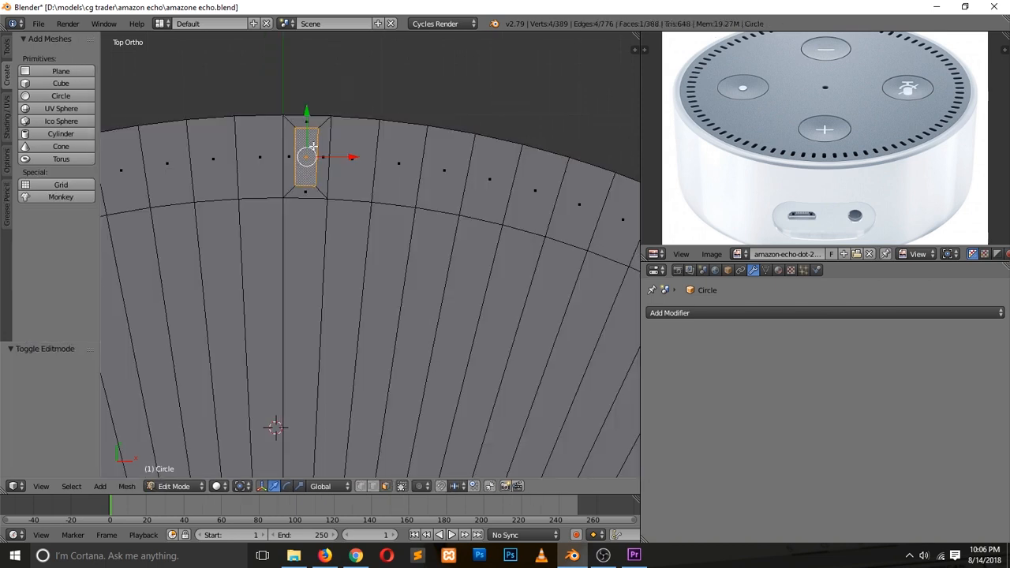
key(x)
click(316, 148)
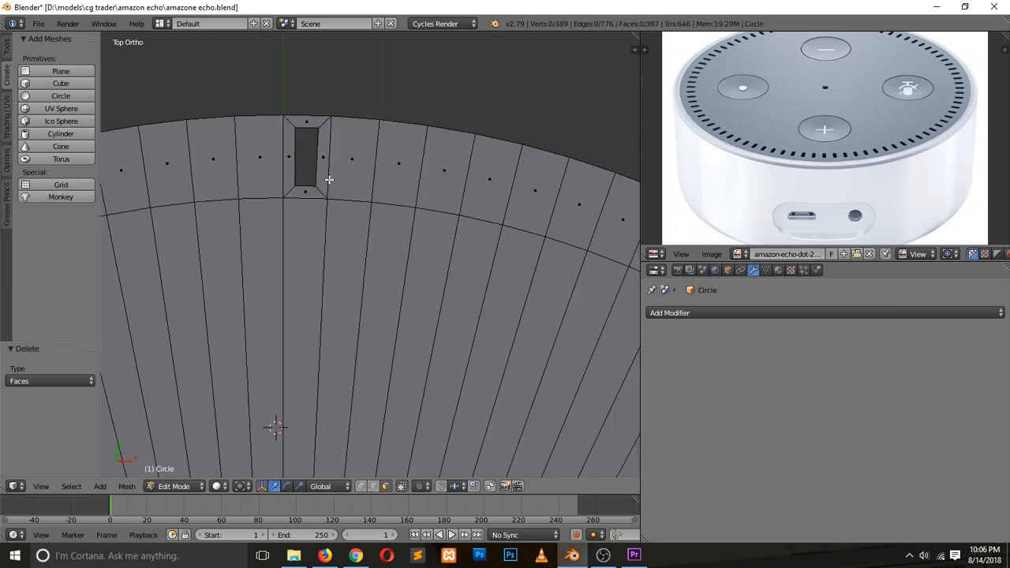
Leave Edit Mode and add a level 2 Subdivision Surface modifier to the disc after comparing its slot with the reference photo.
key(Tab)
scroll(338, 200, down, 12)
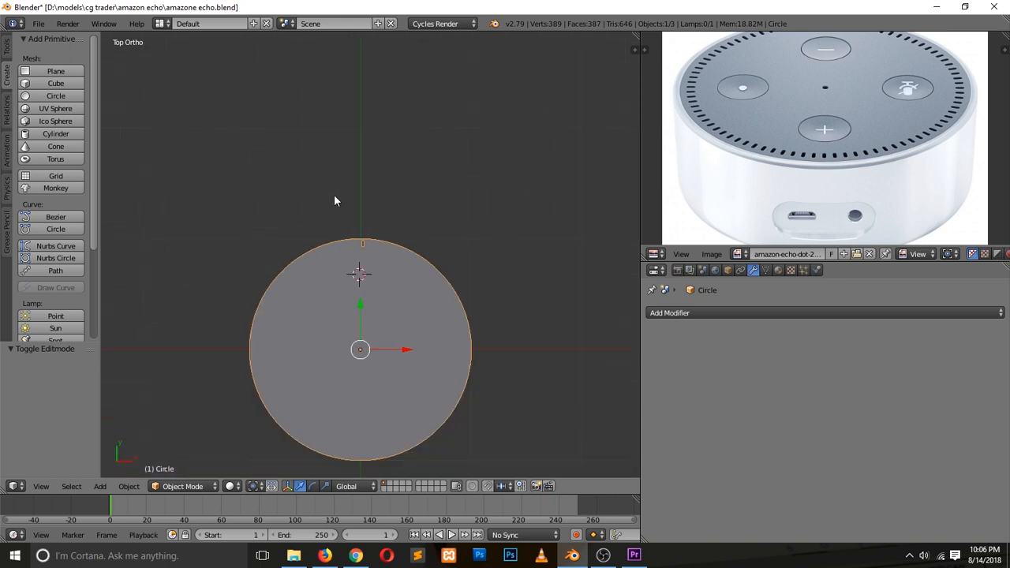
scroll(333, 195, up, 10)
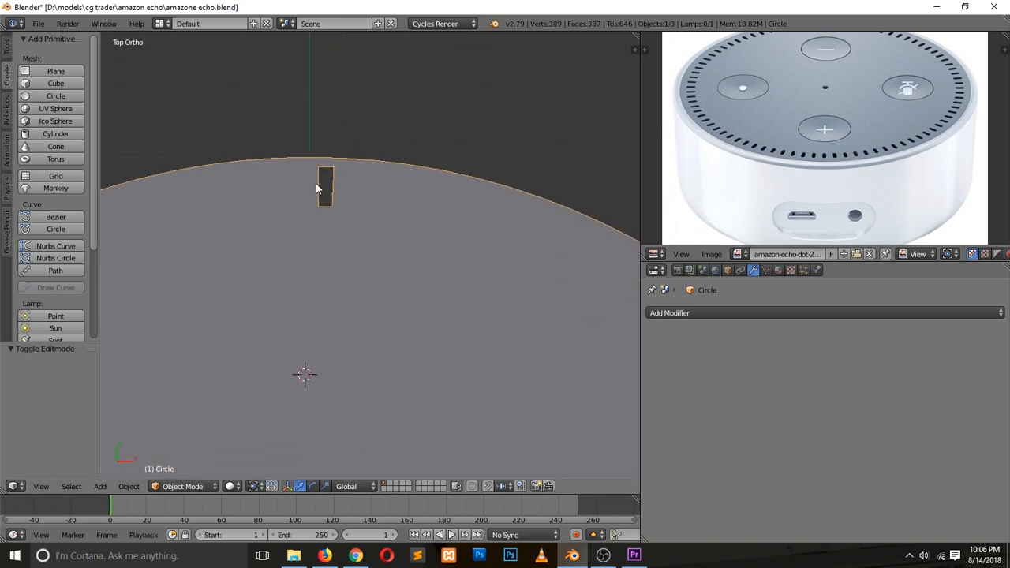
scroll(824, 194, up, 5)
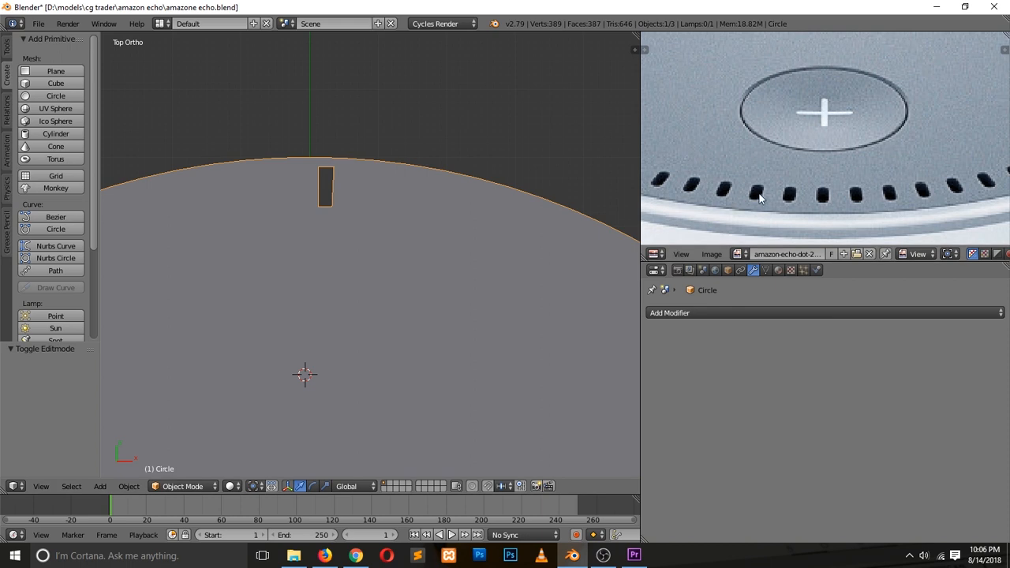
scroll(296, 156, up, 4)
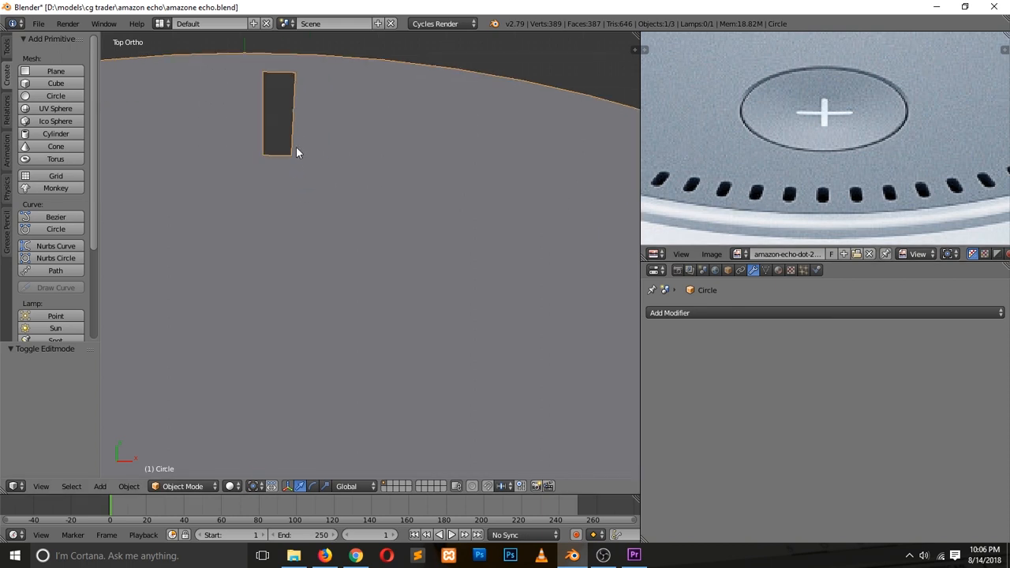
shift+scroll(281, 88, up, 4)
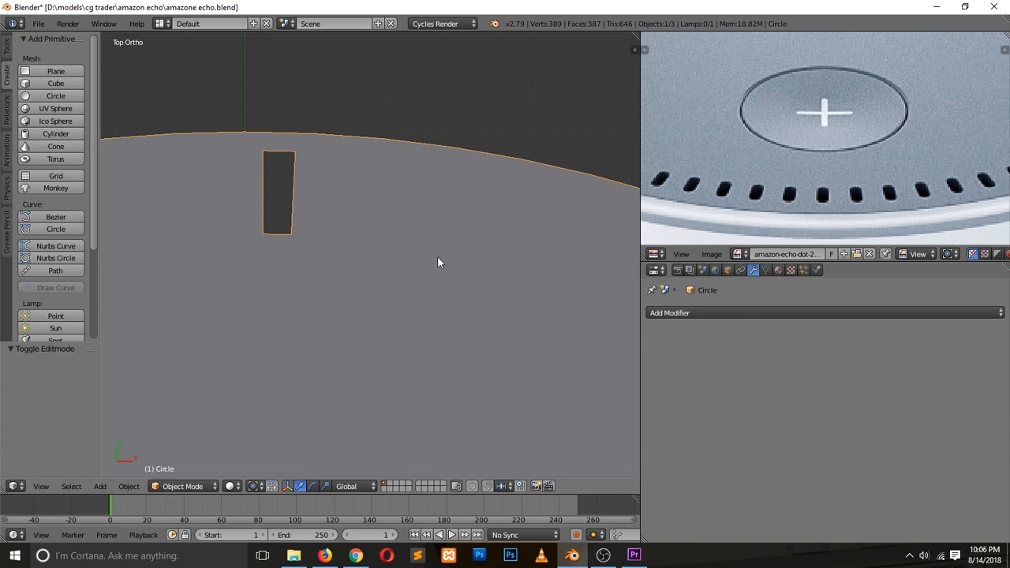
key(ctrl+2)
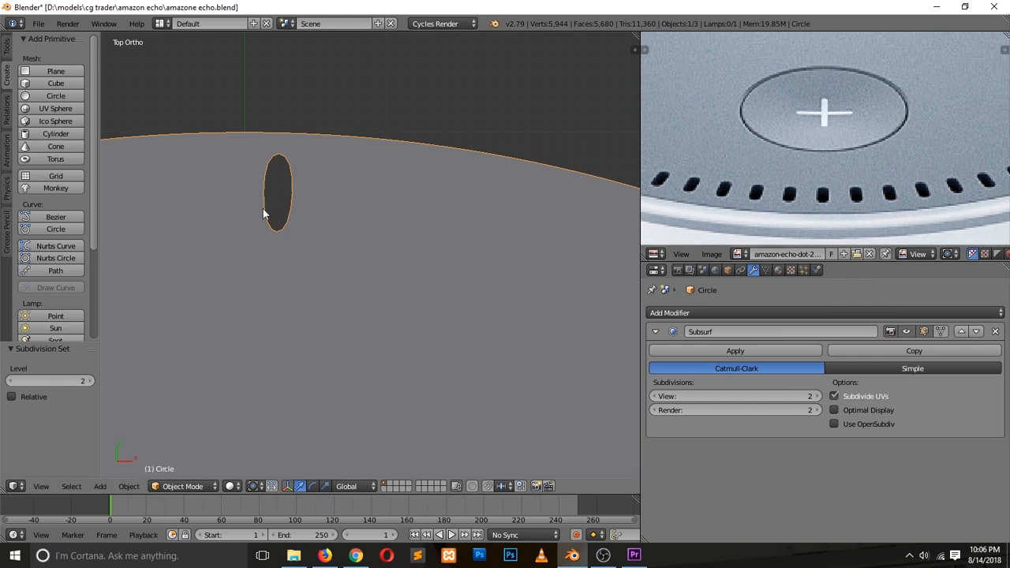
Add two loop cuts around the disc's outer ring, one close to each end of the slot, and check the slot in Object Mode.
key(Tab)
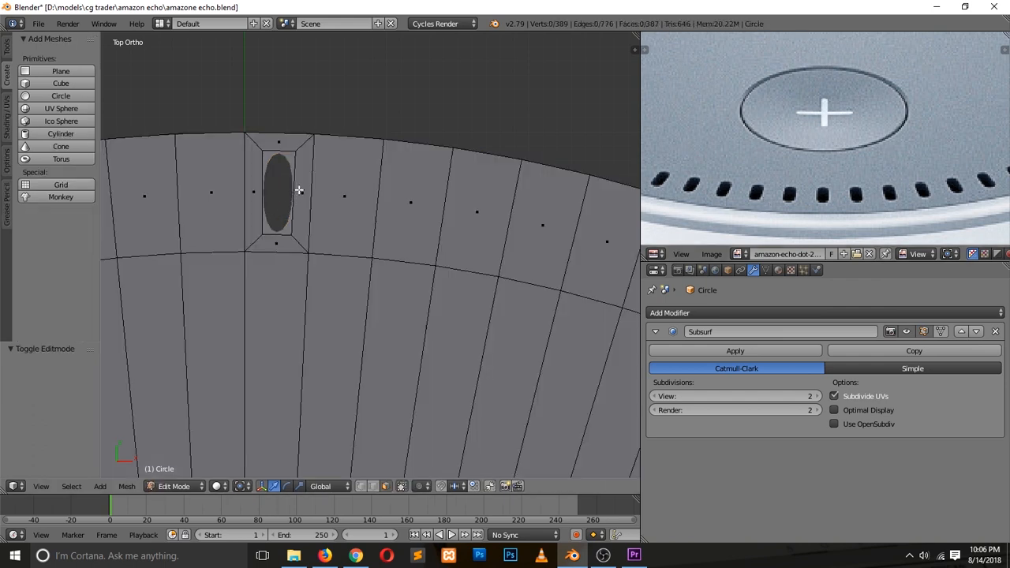
key(ctrl+r)
click(296, 190)
click(308, 160)
key(g)
key(g)
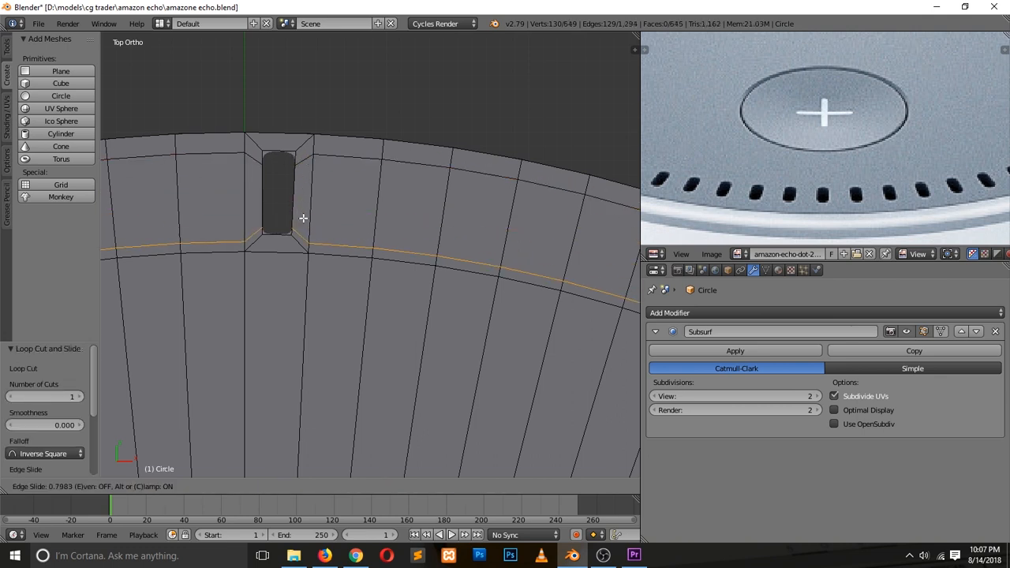
click(323, 245)
key(Tab)
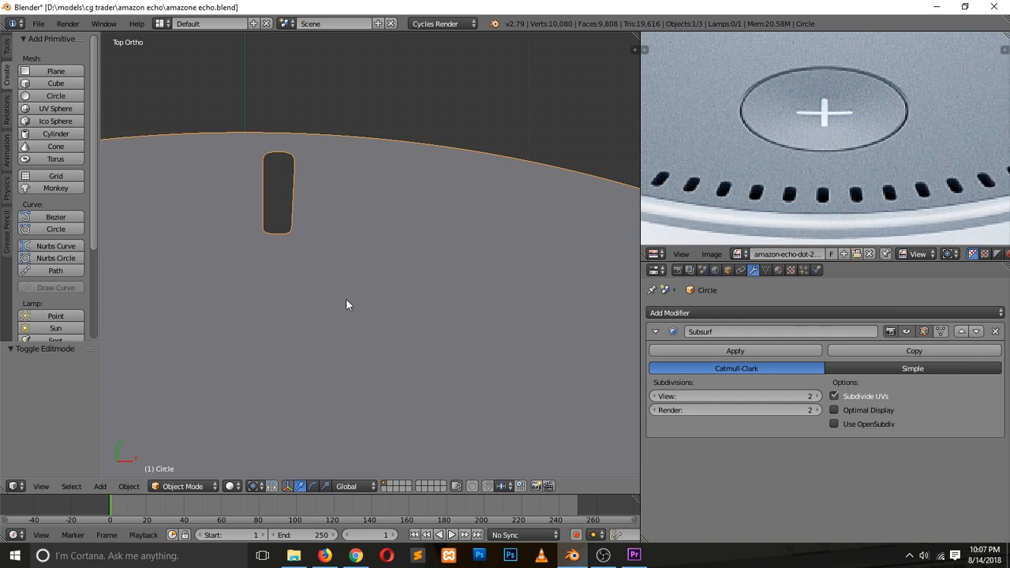
Edge-slide the loop near the slot's inner end by a factor of about -0.132, towards the middle of the slot.
key(Tab)
alt+right_click(327, 242)
key(g)
key(g)
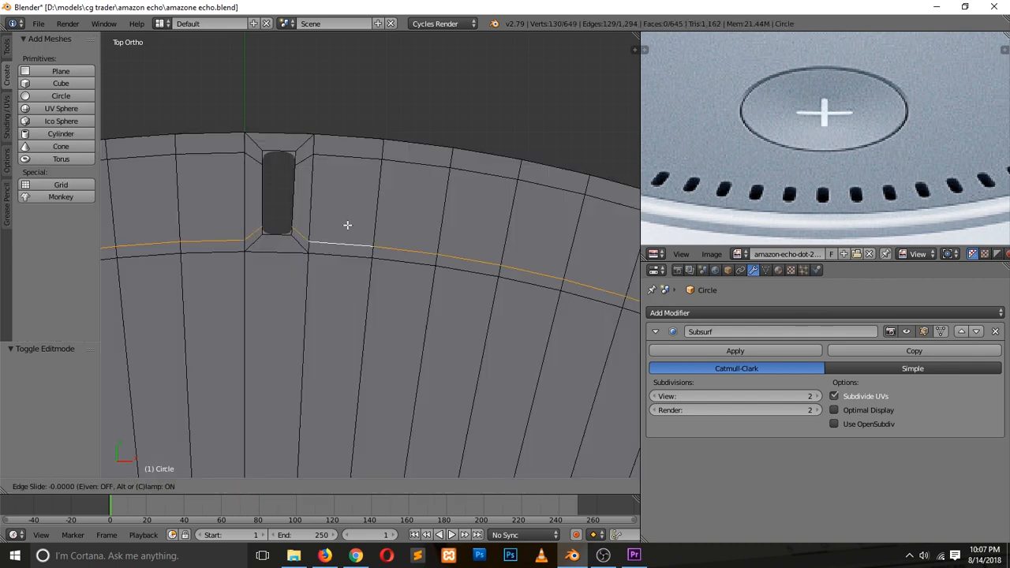
click(350, 220)
Edge-slide the loop near the slot's outer end by a factor of about 0.067 towards the slot's middle and return to Object Mode.
alt+right_click(347, 163)
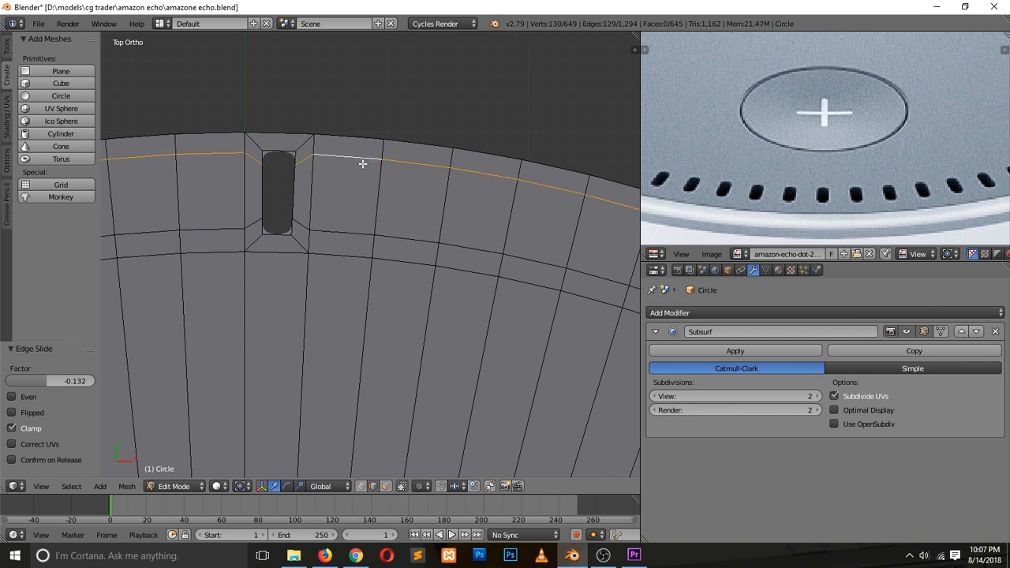
key(g)
key(g)
click(363, 174)
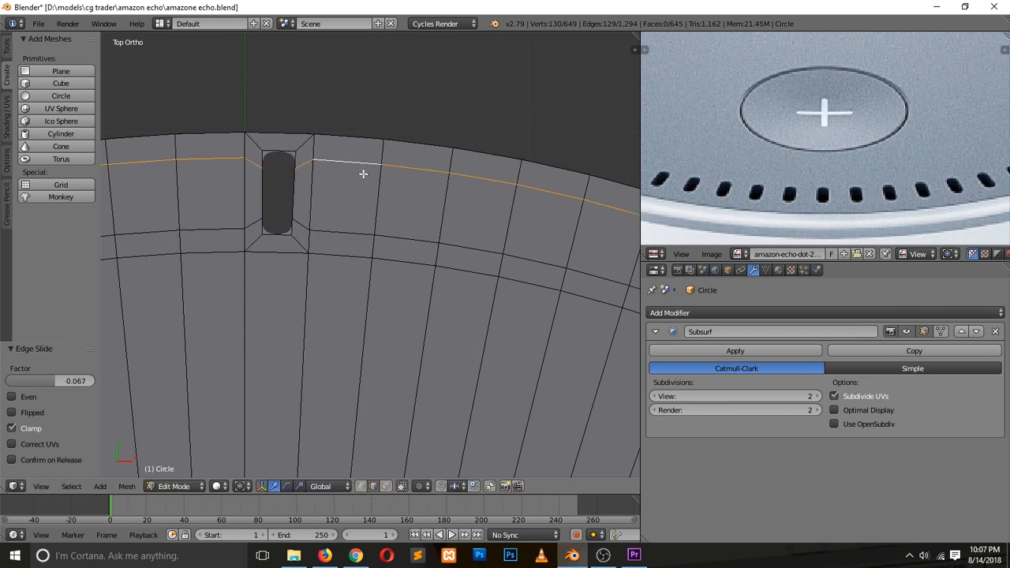
scroll(379, 273, down, 3)
key(Tab)
scroll(372, 286, down, 3)
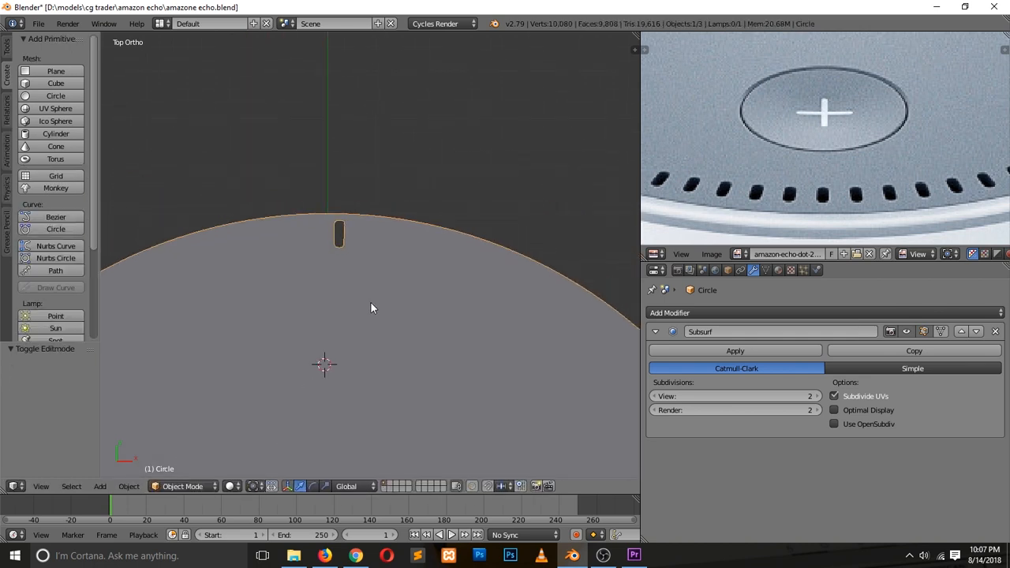
Compare the whole disc with the reference photo, reopen it in Edit Mode and switch to vertex selection.
scroll(371, 303, down, 2)
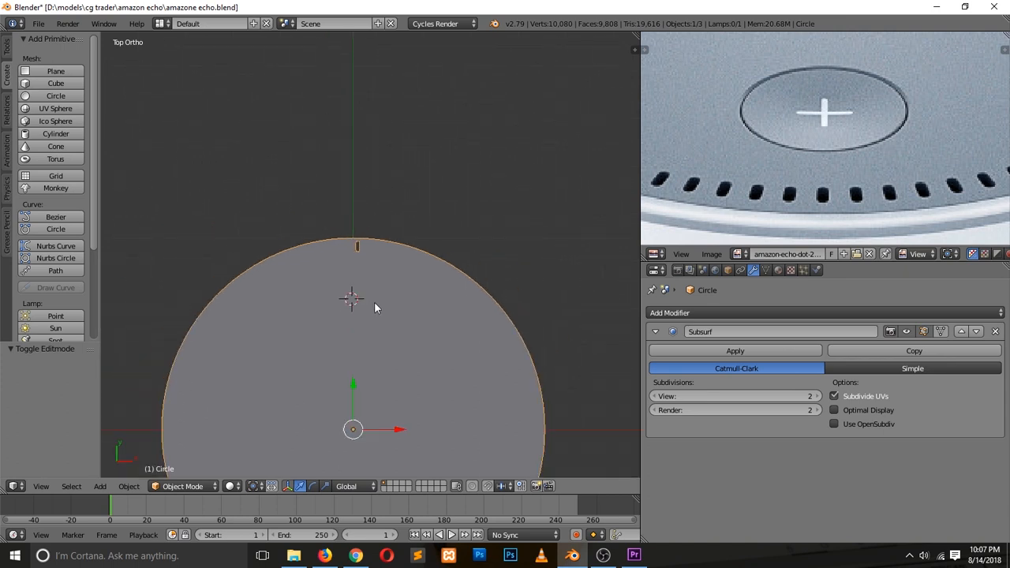
shift+scroll(374, 302, down, 2)
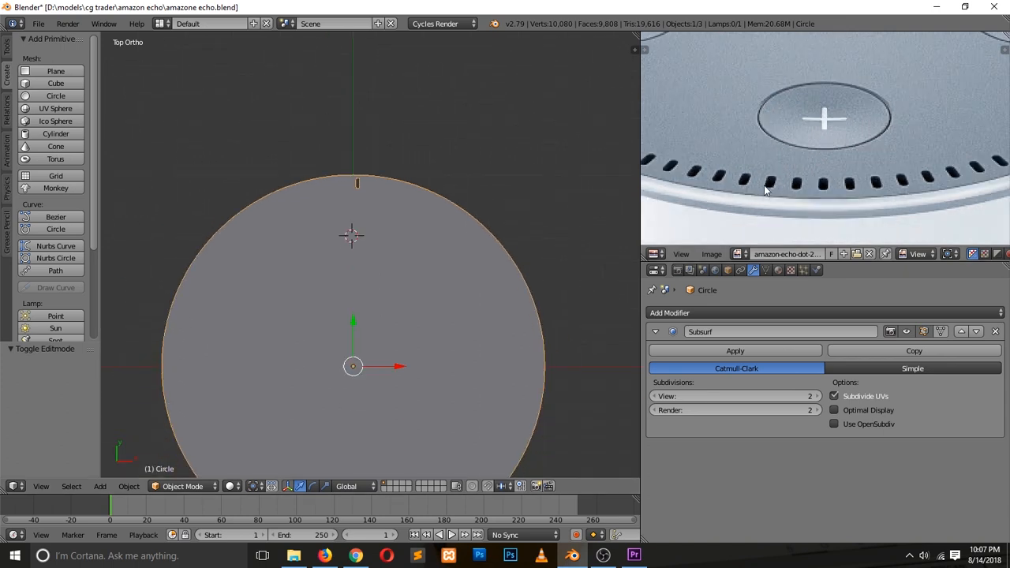
scroll(740, 175, down, 5)
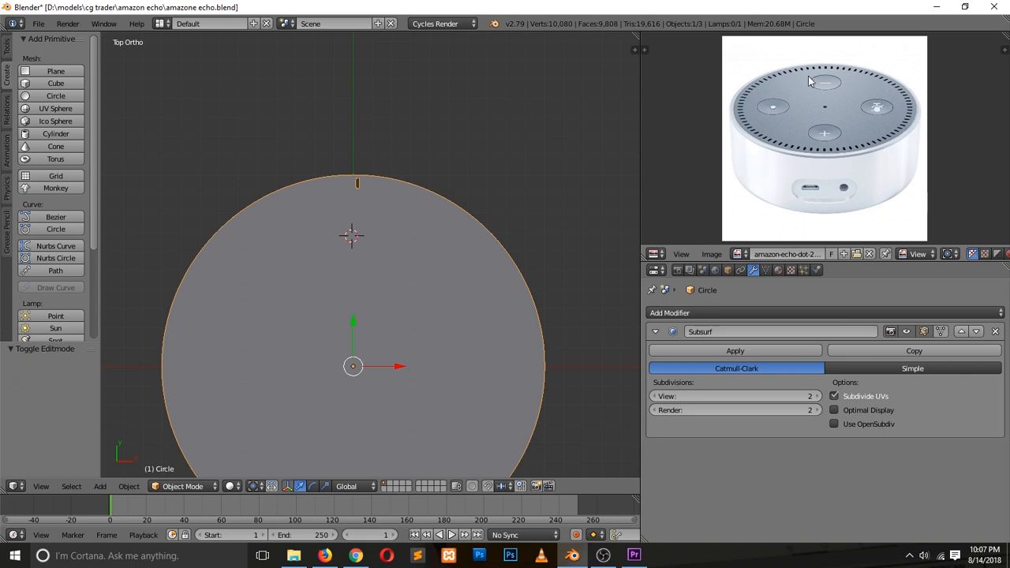
scroll(367, 217, up, 1)
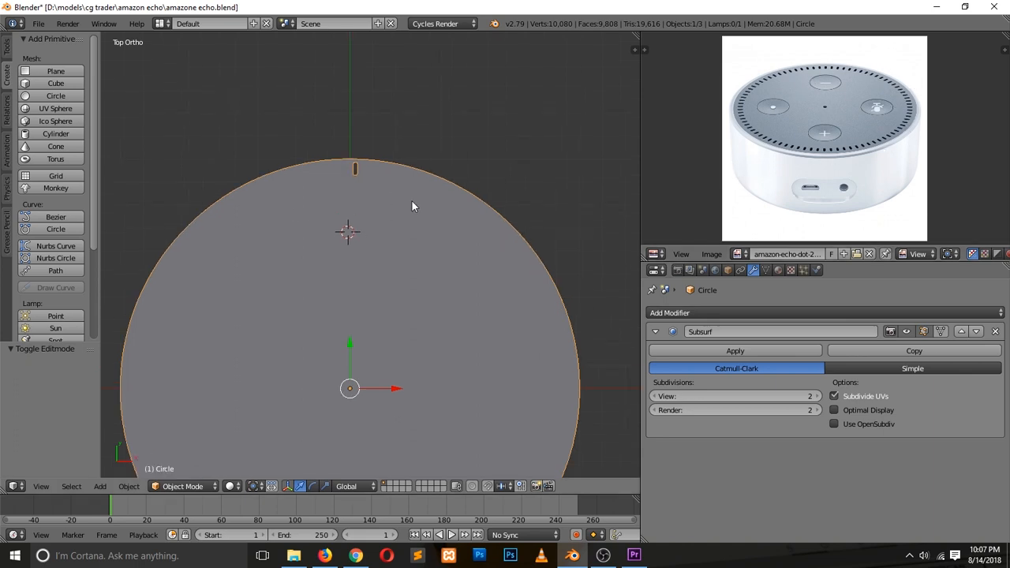
key(Tab)
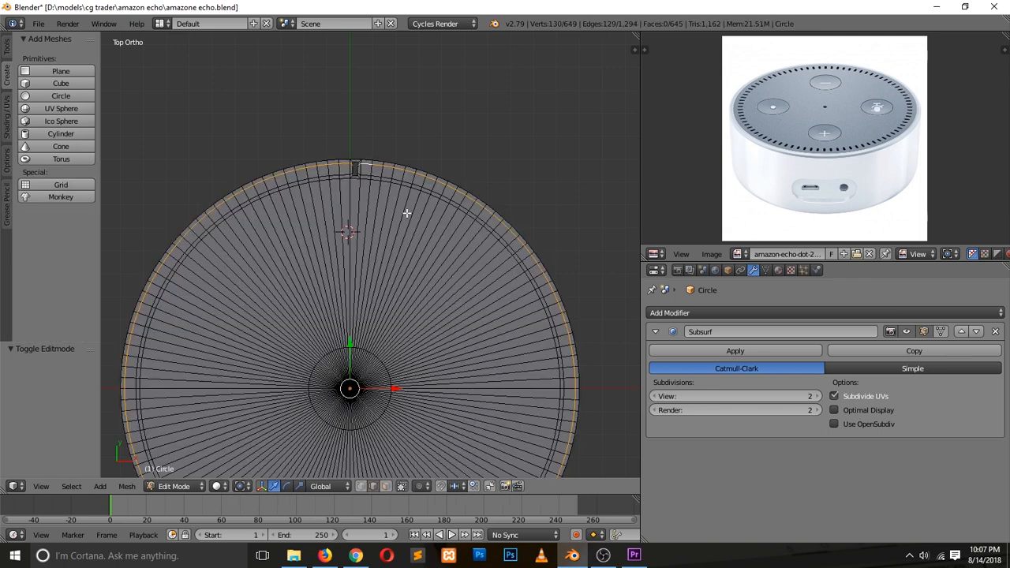
key(ctrl+Tab)
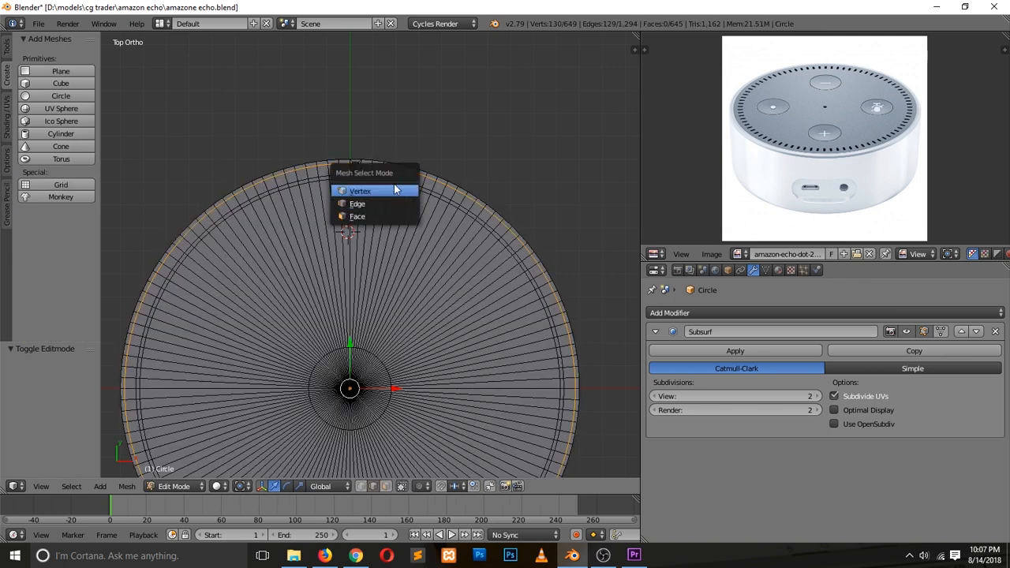
click(382, 188)
Select the slot's border loop together with the two radial edge loops on either side of it.
scroll(382, 187, up, 4)
scroll(316, 261, down, 2)
alt+right_click(338, 159)
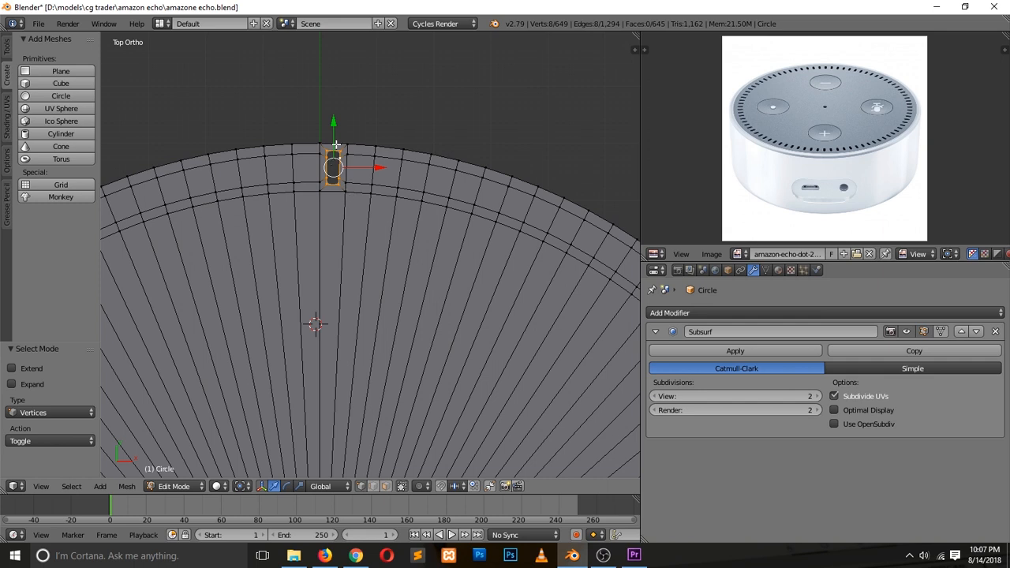
alt+right_click(347, 209)
alt+right_click(350, 165)
alt+right_click(315, 206)
alt+right_click(316, 166)
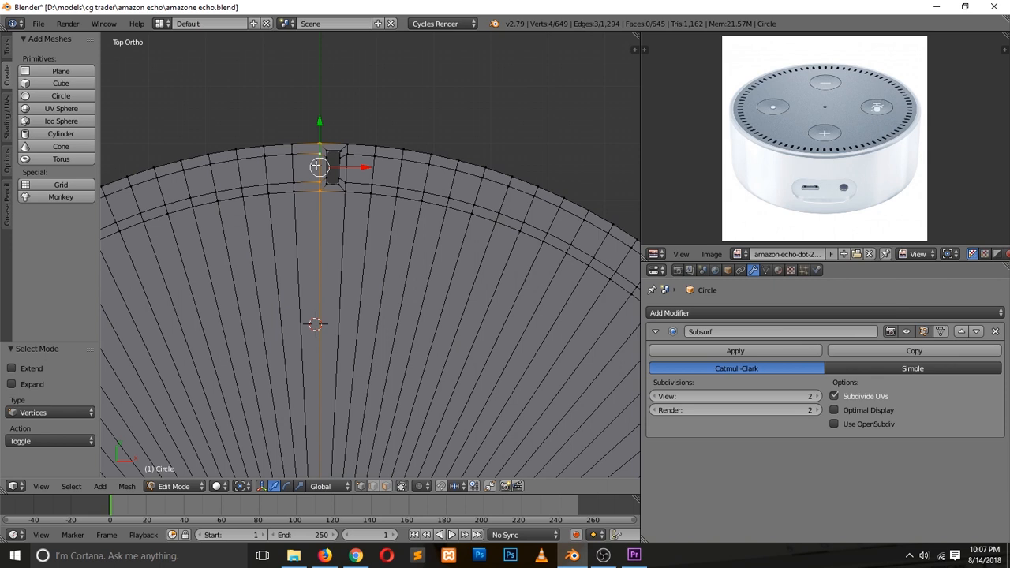
alt+shift+right_click(345, 220)
alt+shift+right_click(345, 165)
alt+shift+right_click(341, 162)
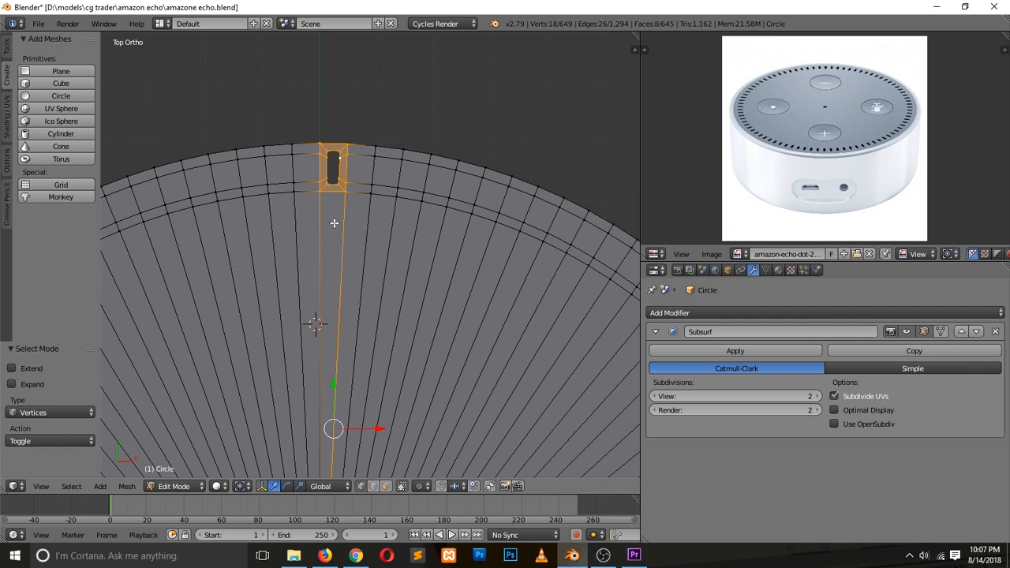
Extend the selection at the inner circle to cover the complete wedge from the slot to the disc's centre.
shift+scroll(336, 222, down, 16)
shift+scroll(312, 363, down, 6)
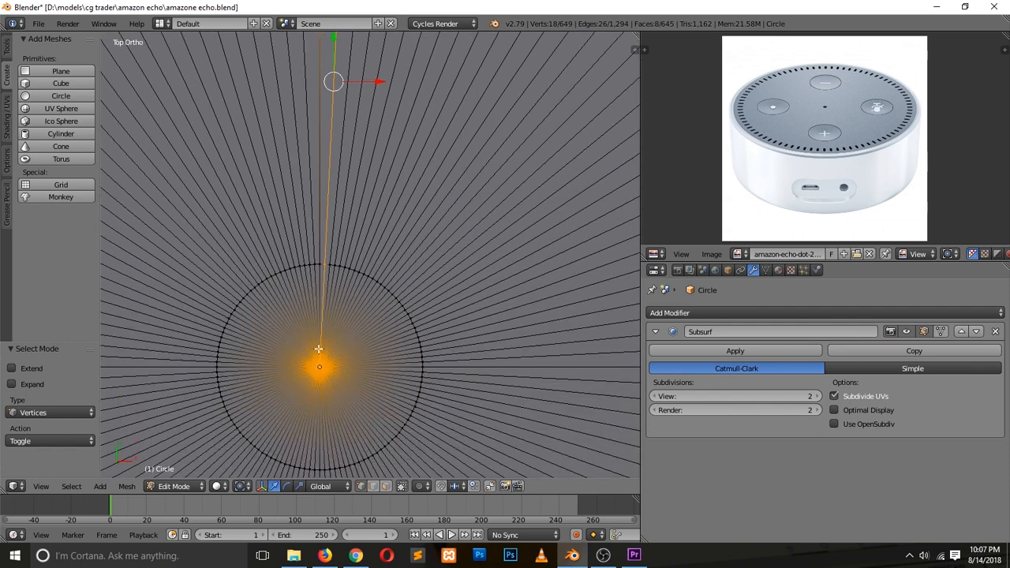
alt+shift+right_click(319, 265)
scroll(330, 257, down, 6)
shift+scroll(336, 203, up, 7)
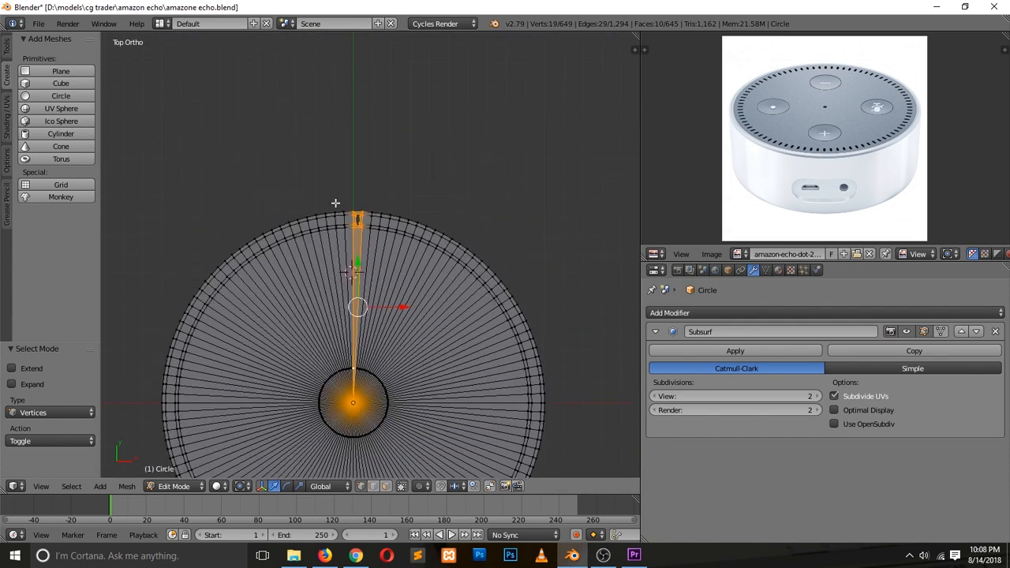
scroll(352, 241, up, 7)
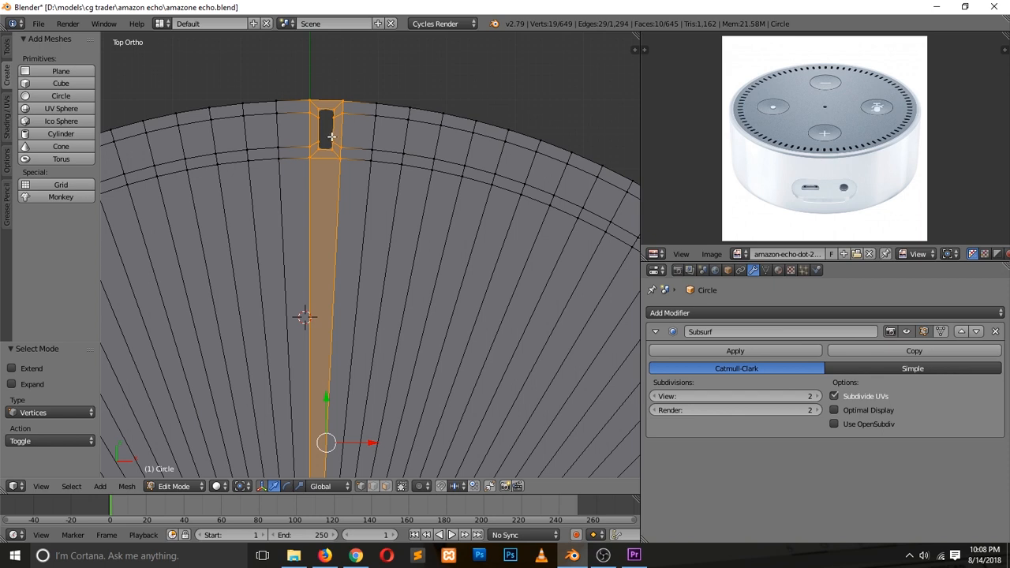
Invert the selection and delete all those vertices to keep only the wedge containing the slot.
key(ctrl+i)
scroll(331, 138, down, 3)
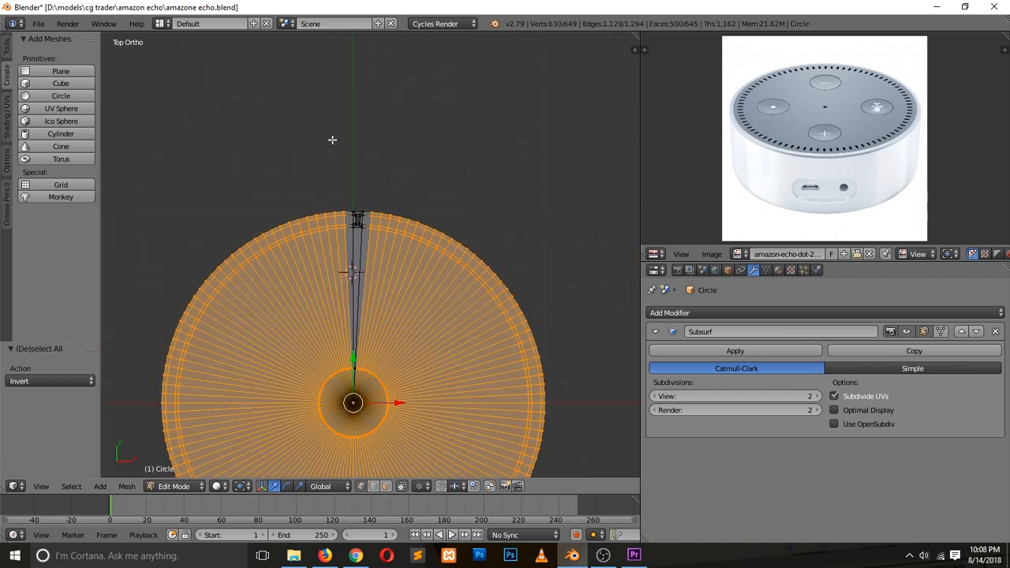
shift+scroll(330, 141, down, 3)
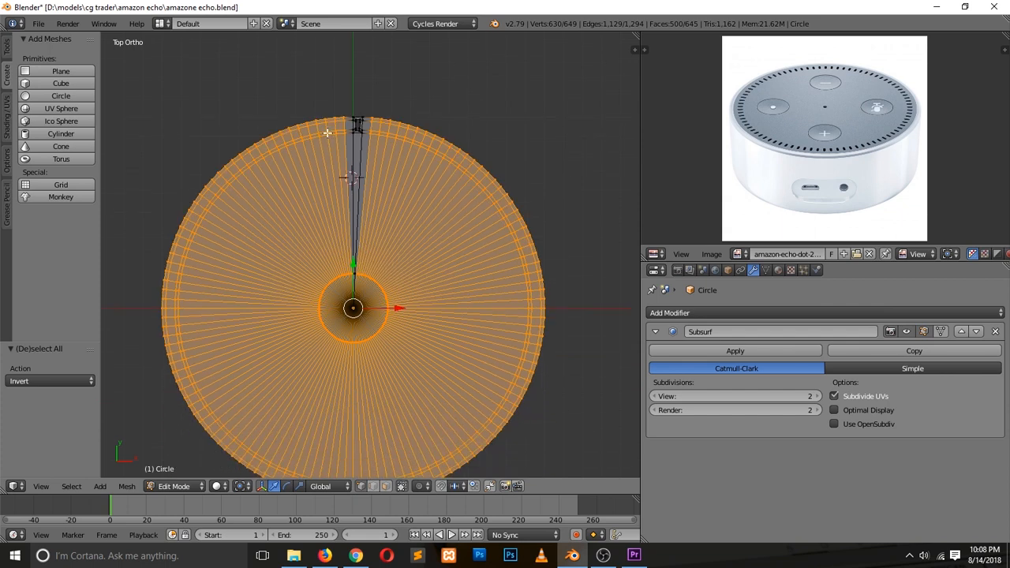
key(x)
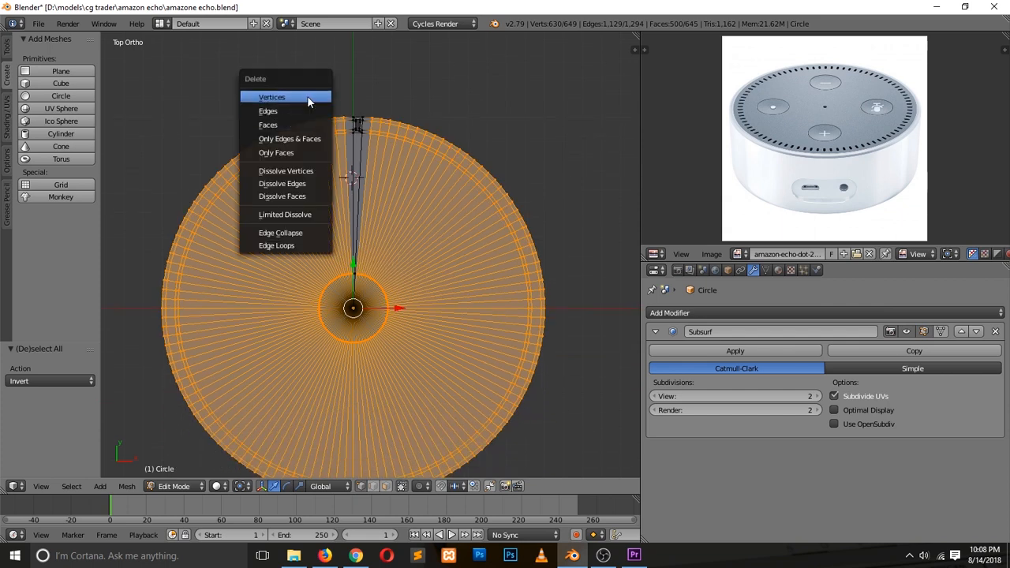
click(307, 95)
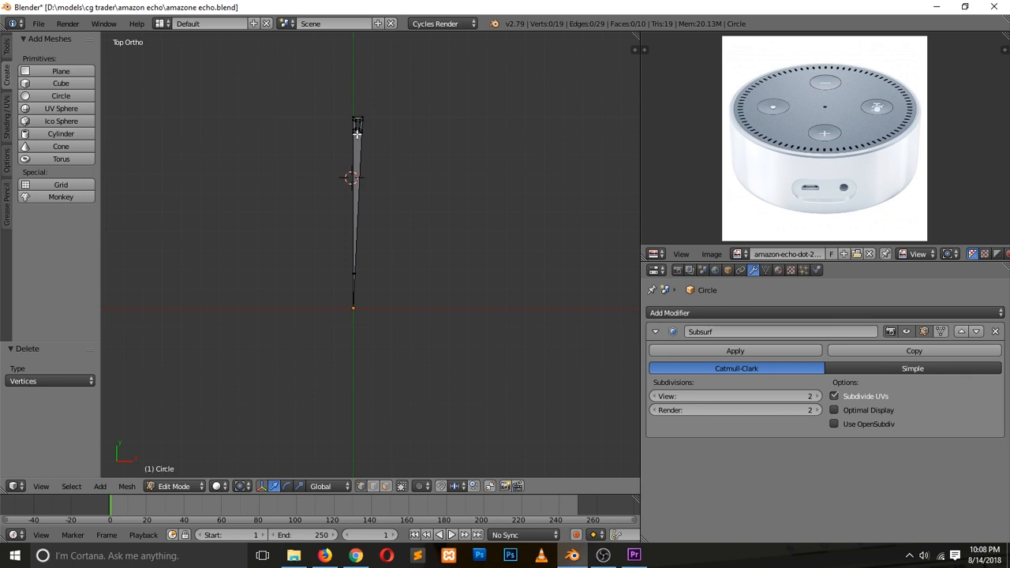
Select the whole wedge and spin it in top view around the 3D cursor as duplicates, with 32 steps and a 360° angle.
key(a)
scroll(371, 133, up, 3)
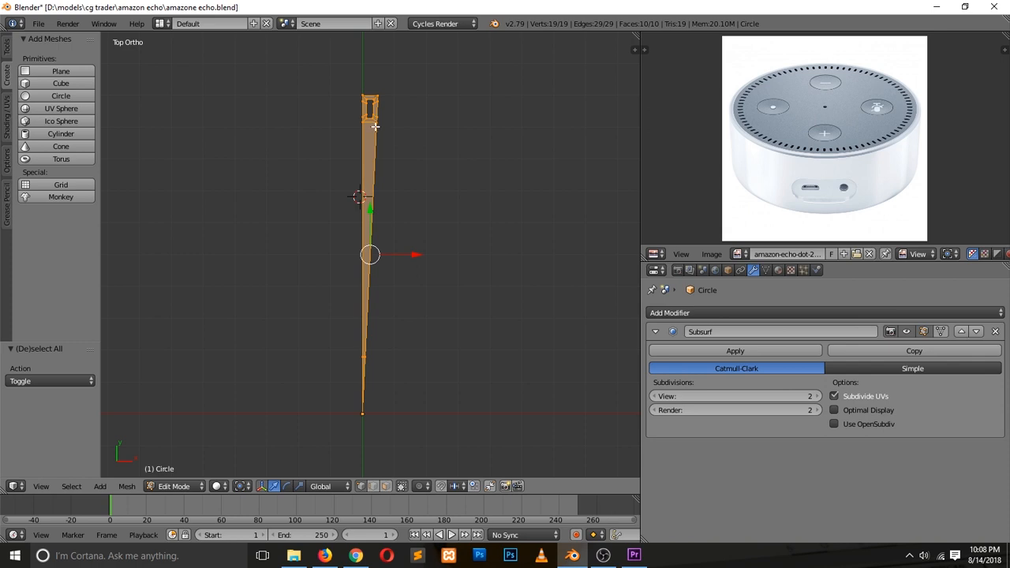
key(Tab)
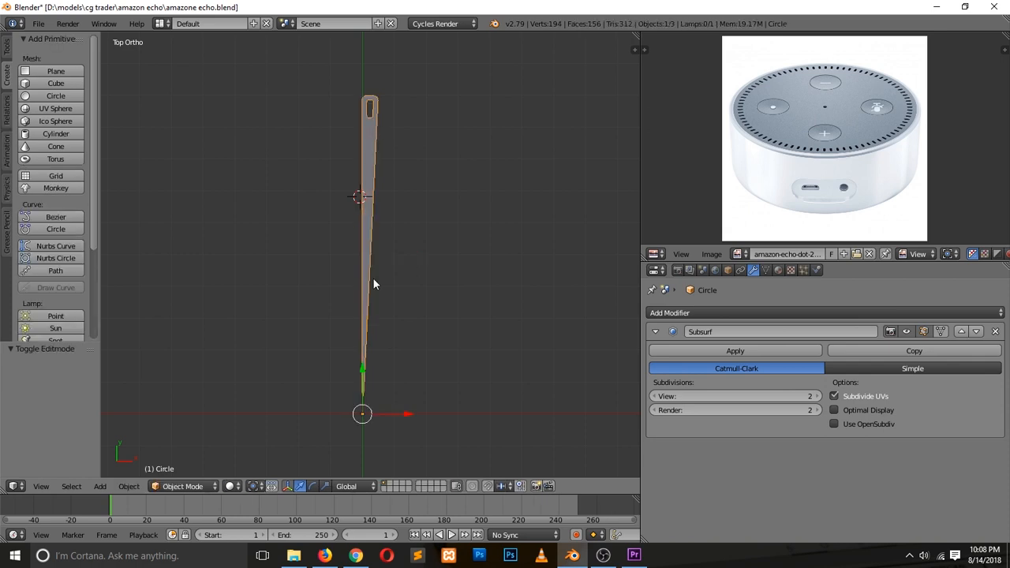
middle_drag(400, 218, 340, 162)
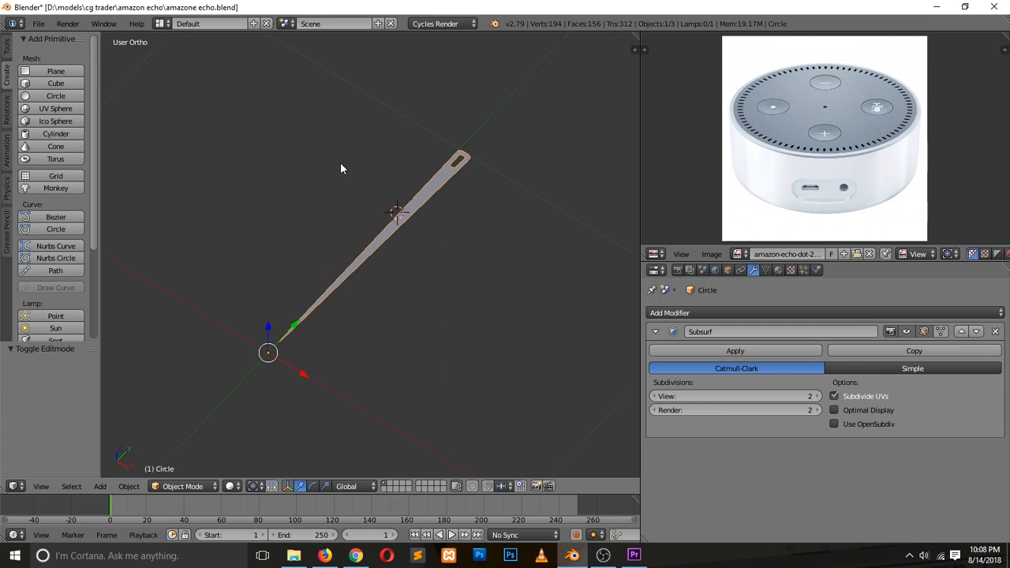
key(KP_7)
scroll(330, 158, down, 1)
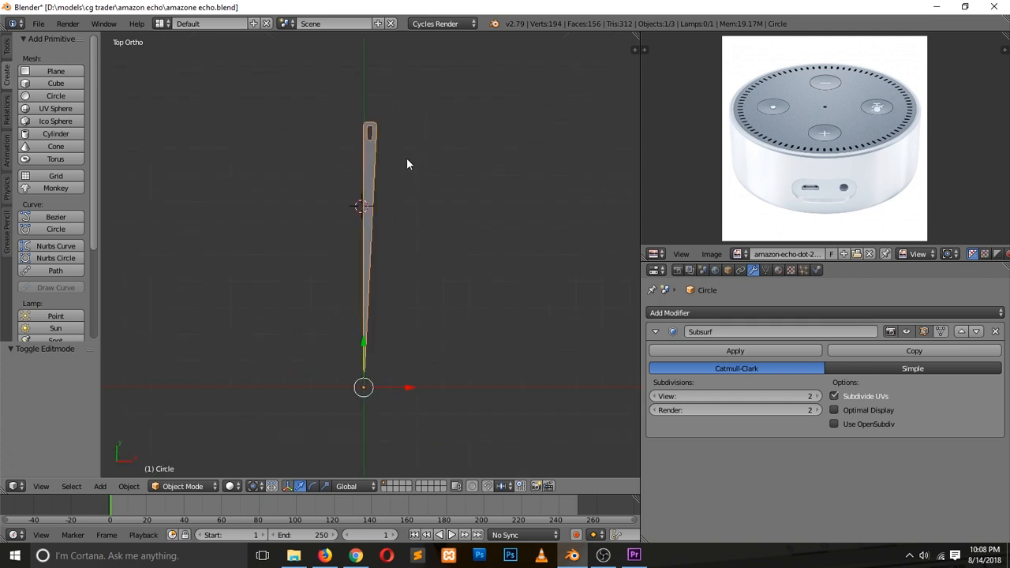
key(Tab)
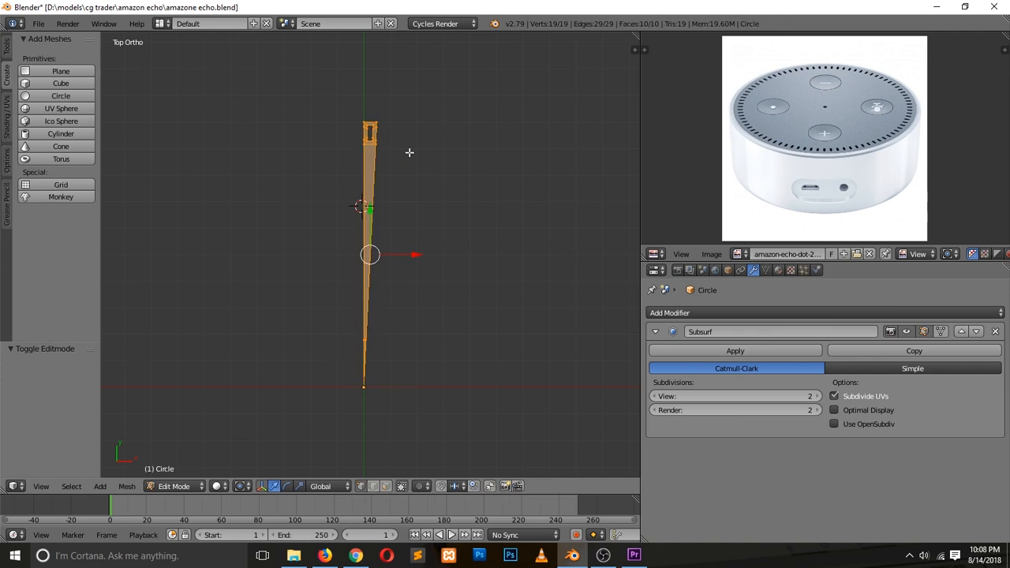
key(alt+r)
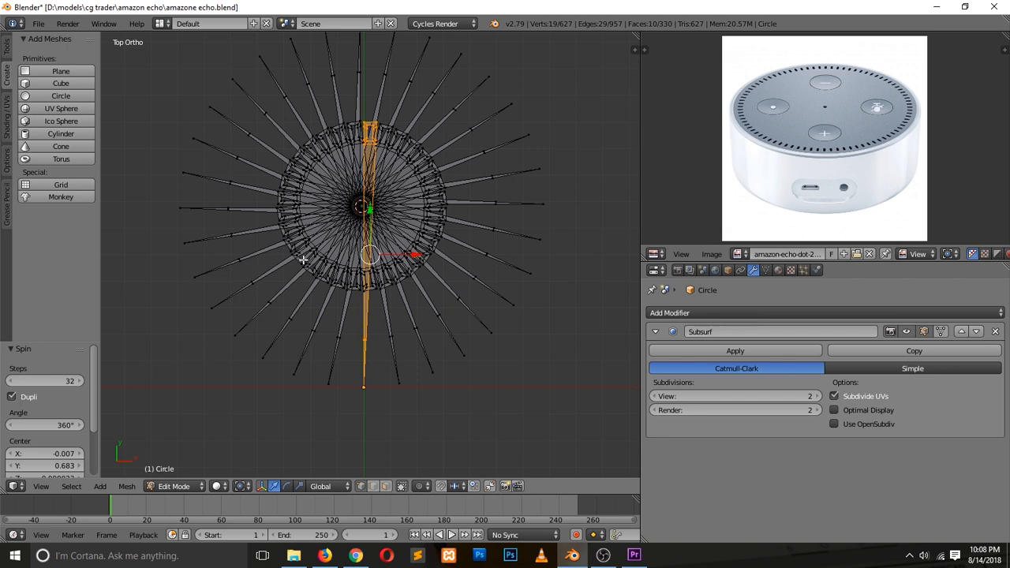
Undo the wedge spin, try spinning only the wedge's outer corner vertex as duplicates around the 3D cursor, and undo that spin.
key(ctrl+z)
shift+scroll(405, 153, up, 3)
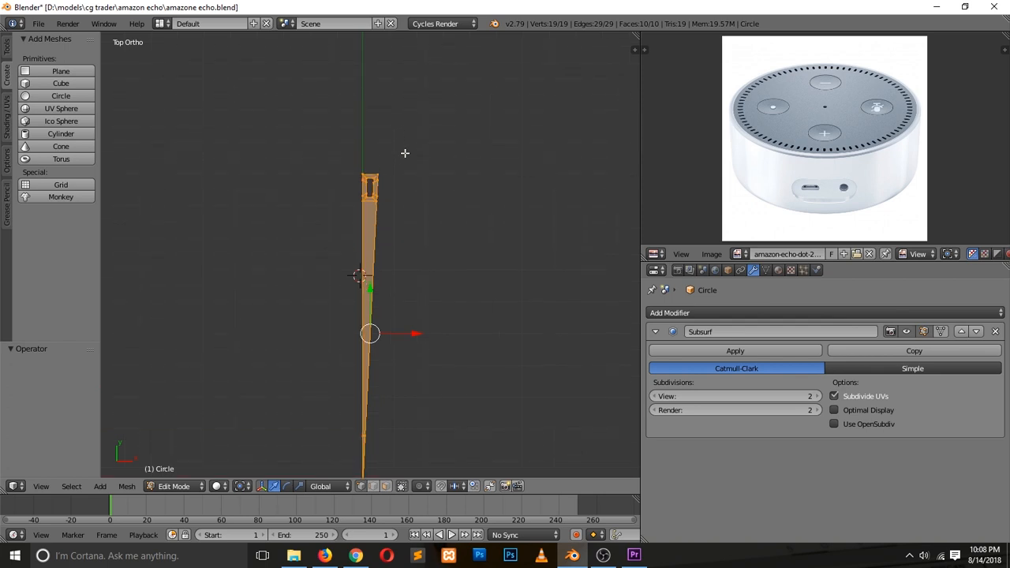
right_click(386, 175)
shift+scroll(389, 178, down, 2)
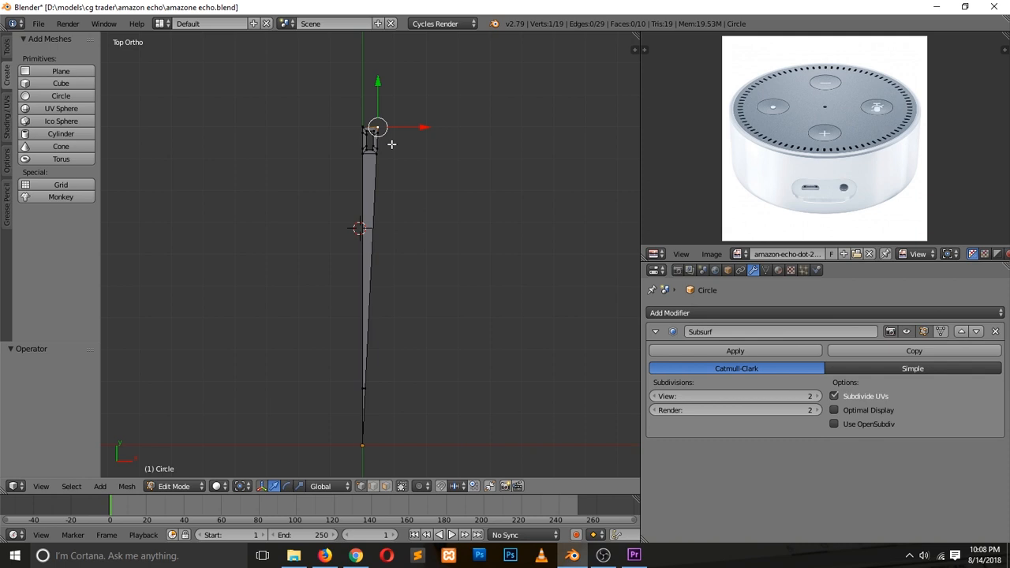
key(alt+r)
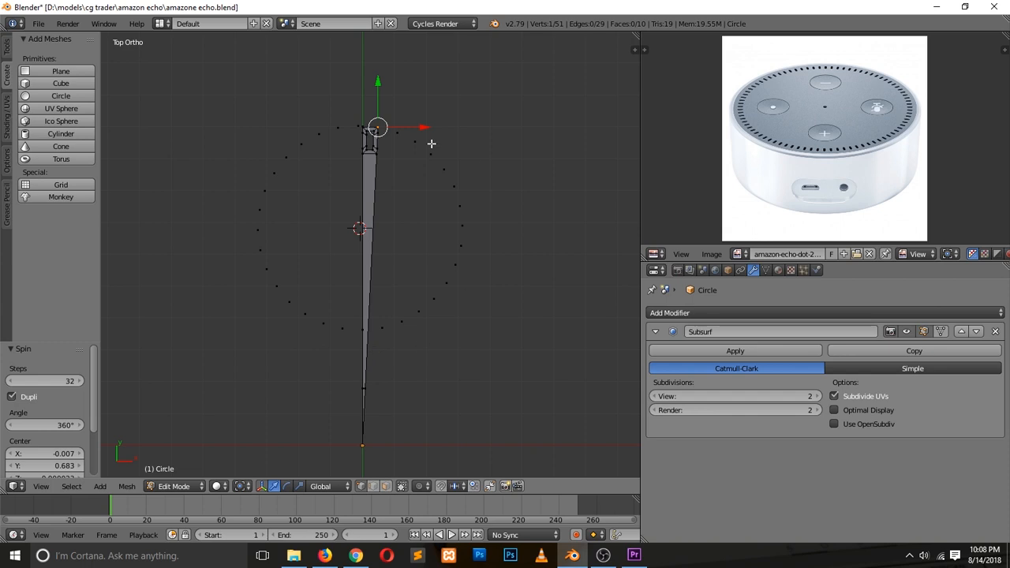
key(ctrl+z)
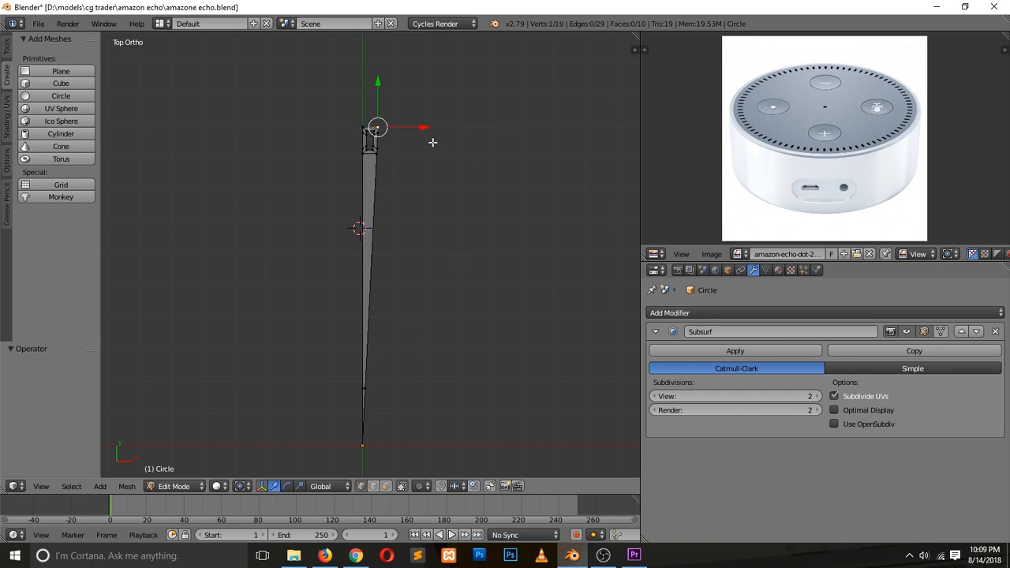
Try spinning the outer corner vertex through 360° in 32 steps with duplicates turned off, and undo the spin.
key(a)
key(a)
key(a)
right_click(380, 134)
right_click(379, 115)
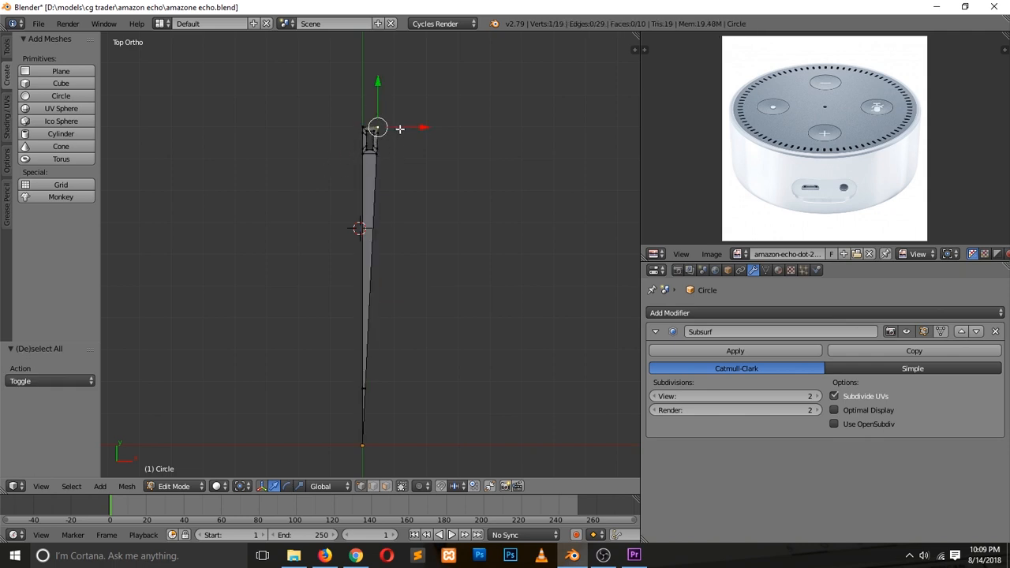
key(alt+r)
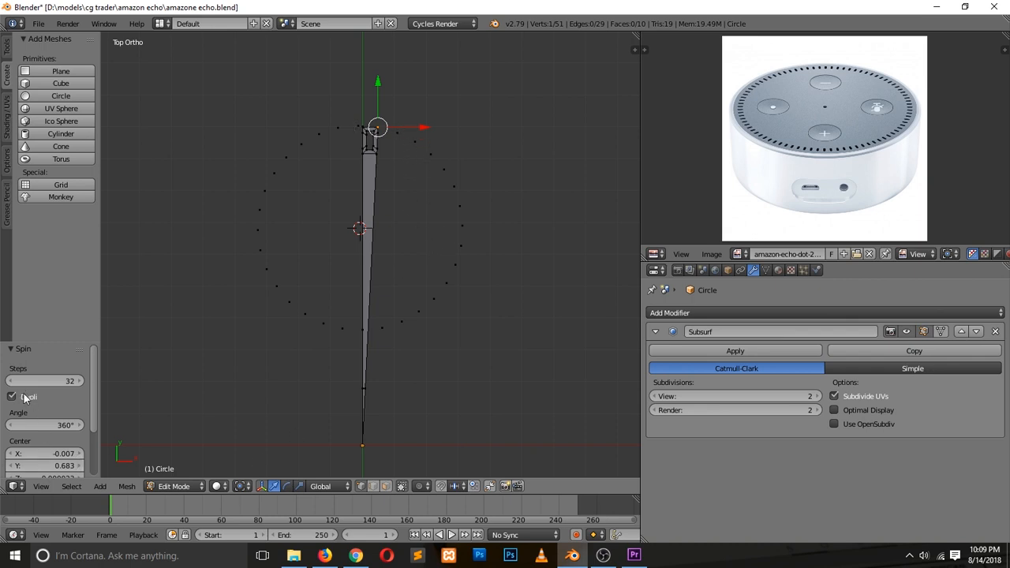
click(13, 397)
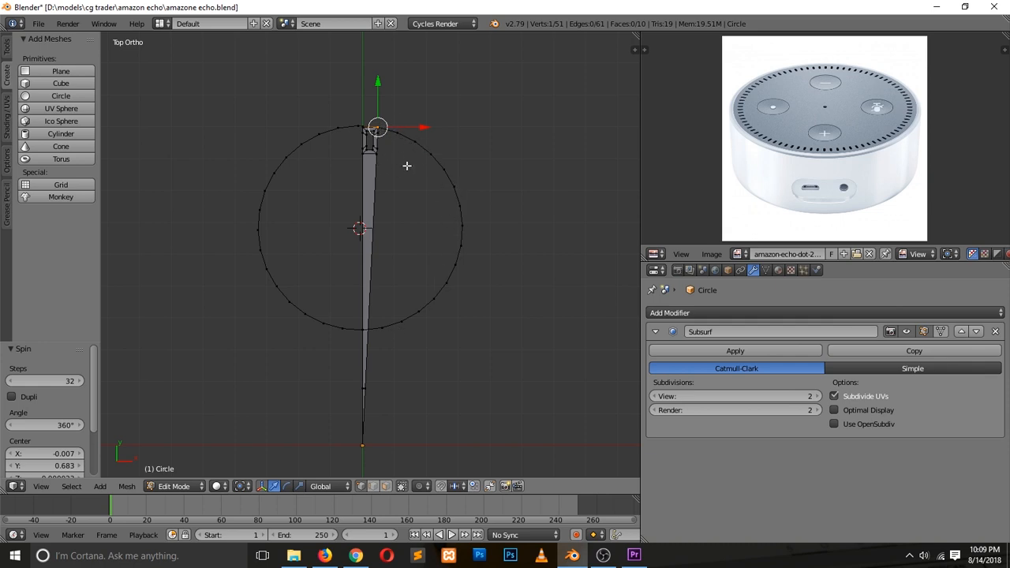
key(ctrl+z)
Spin the whole wedge through 360° in 32 steps and compare the result with duplicates turned on and off.
key(a)
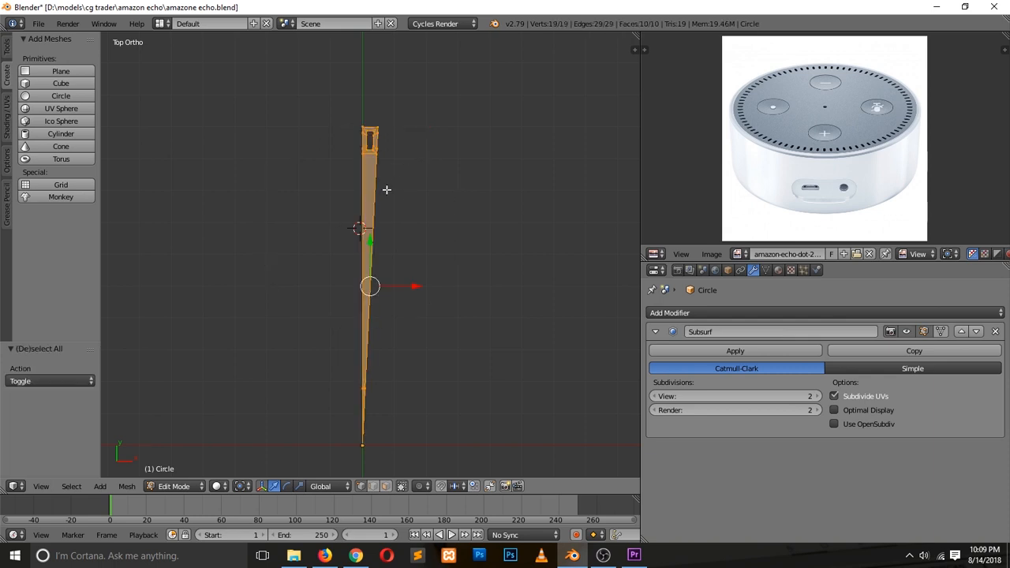
key(alt+r)
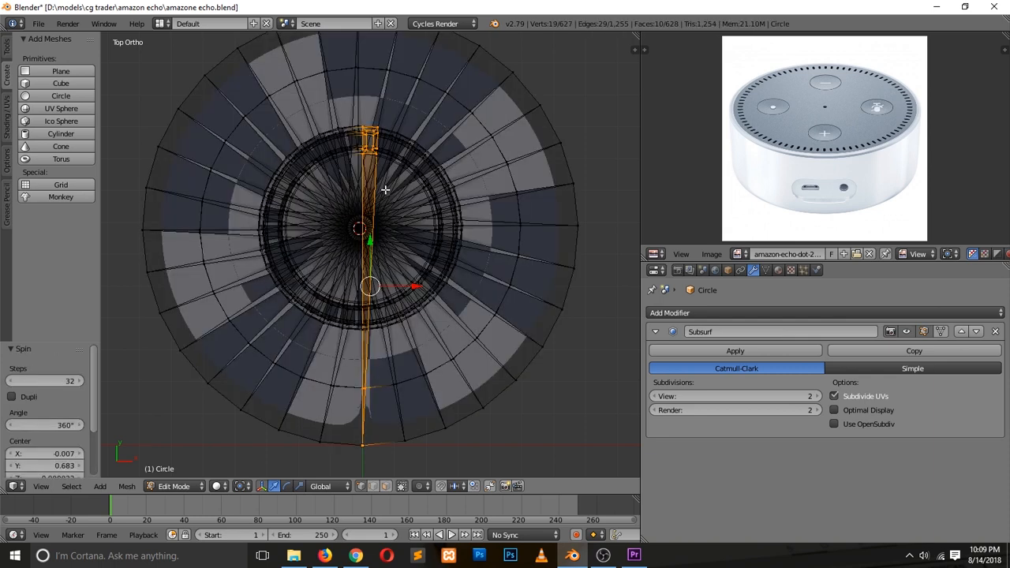
click(23, 397)
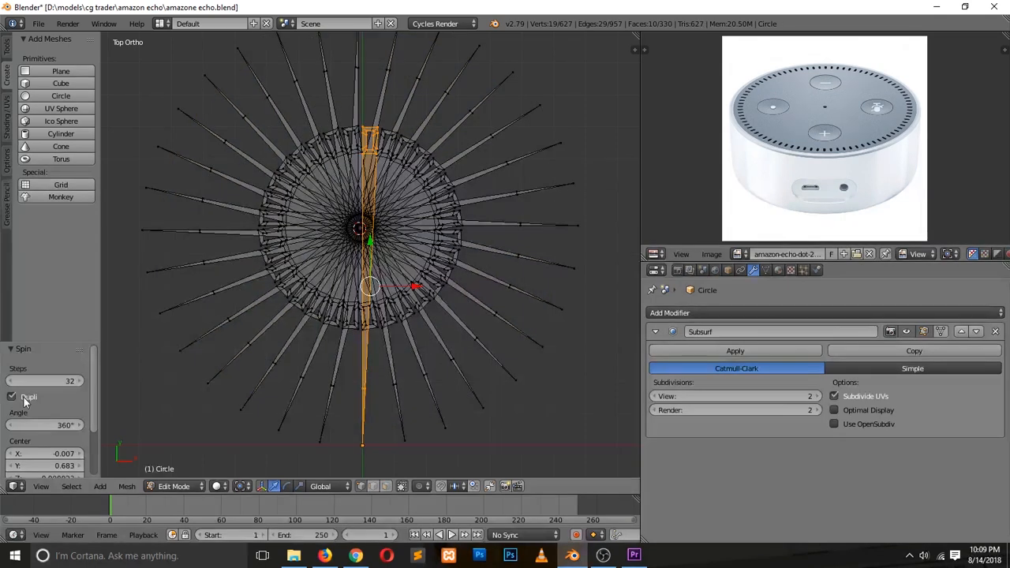
click(27, 397)
click(28, 398)
click(43, 398)
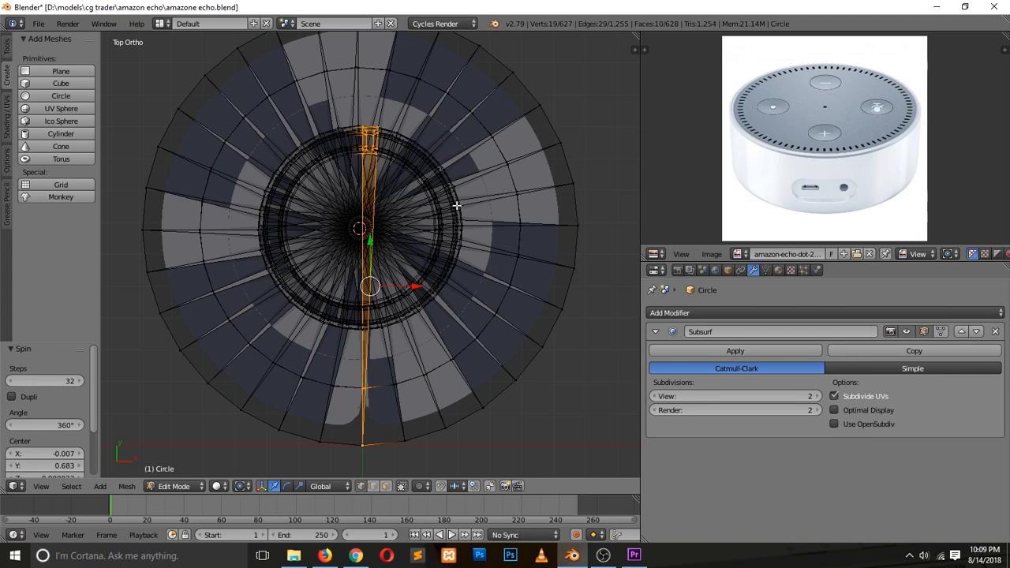
click(17, 399)
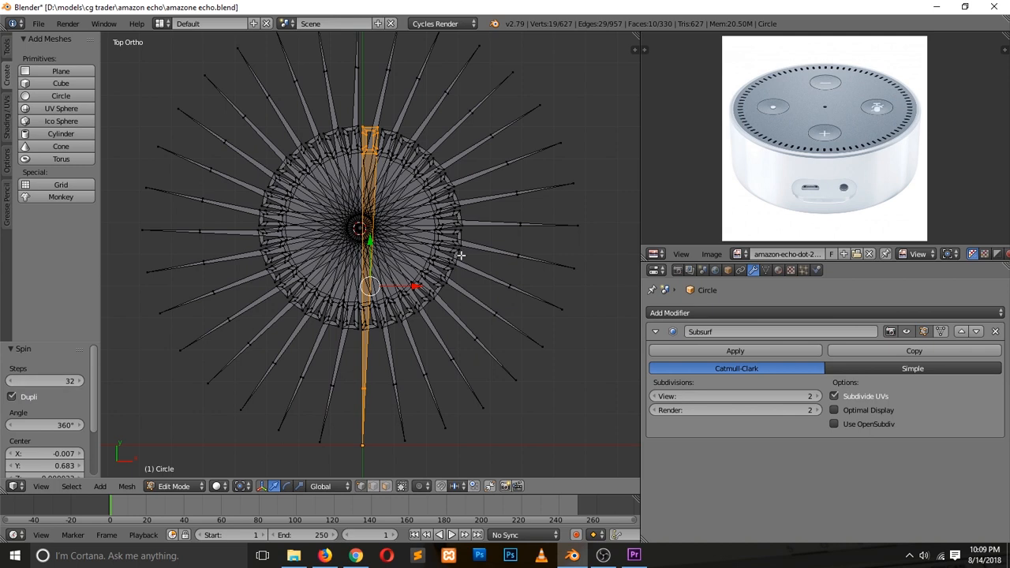
scroll(462, 255, down, 2)
scroll(407, 256, up, 3)
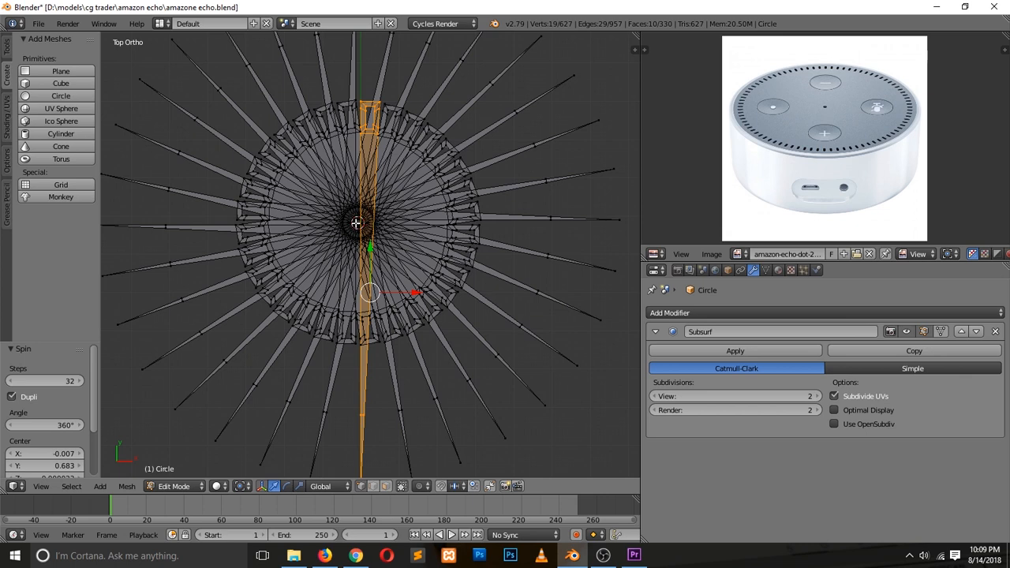
Undo the spin, place the 3D cursor beside the wedge, try a duplicate spin around that point, and undo it.
click(466, 219)
click(519, 82)
scroll(525, 194, down, 3)
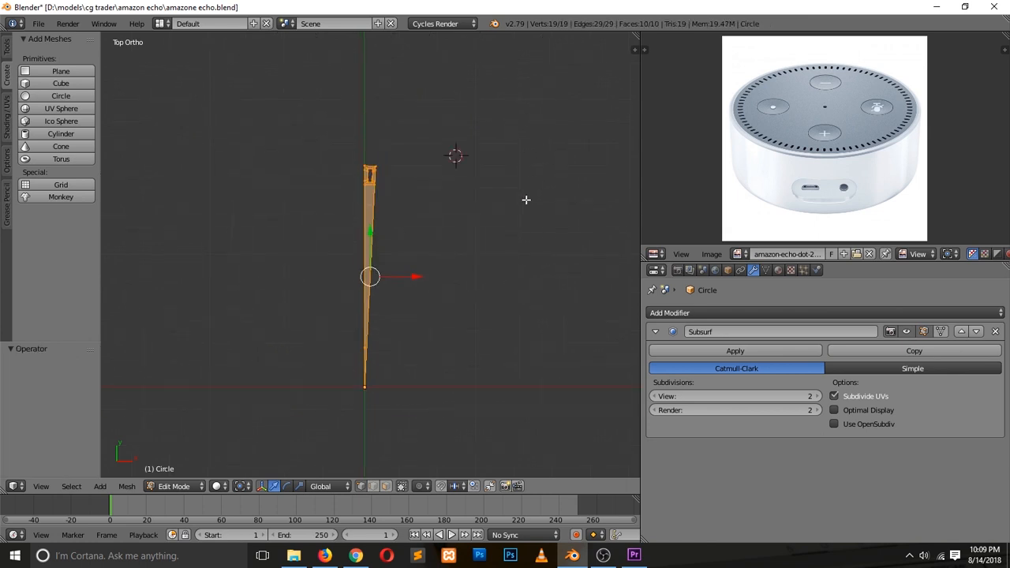
key(alt+e)
key(alt+r)
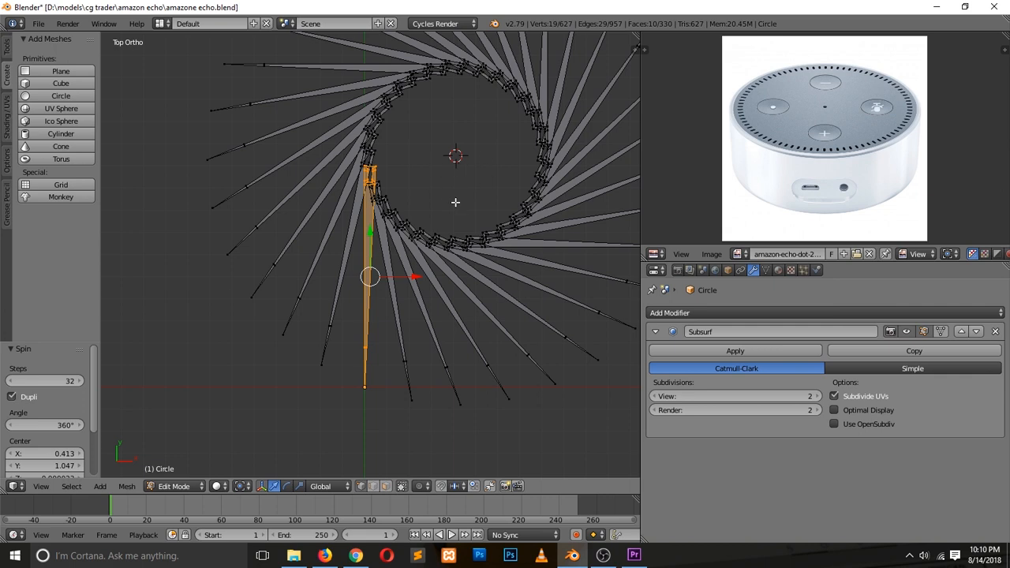
key(ctrl+z)
key(Tab)
key(Tab)
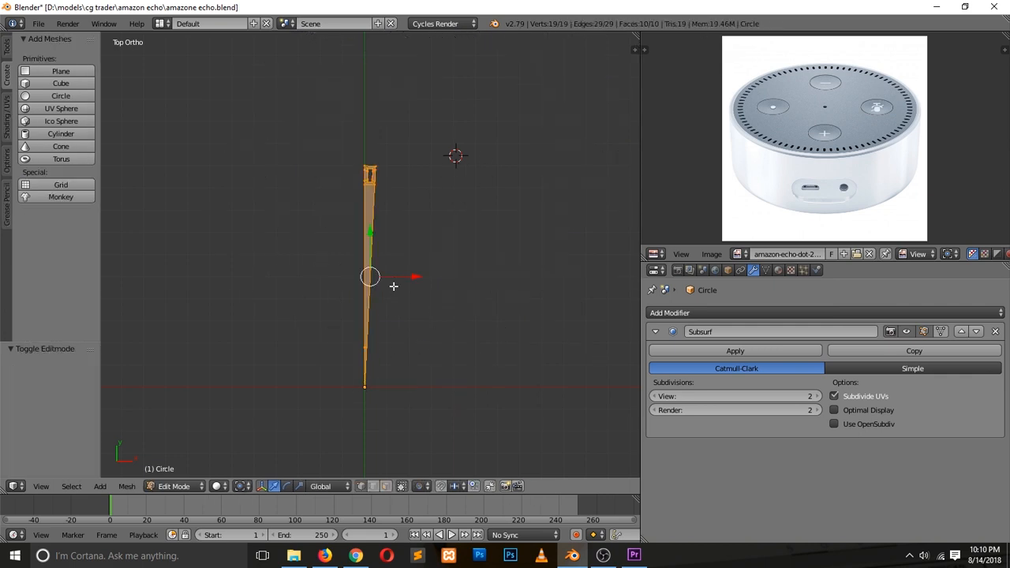
Select the vertex at the wedge's inner tip in vertex mode and snap the 3D cursor to it.
key(ctrl+Tab)
click(364, 247)
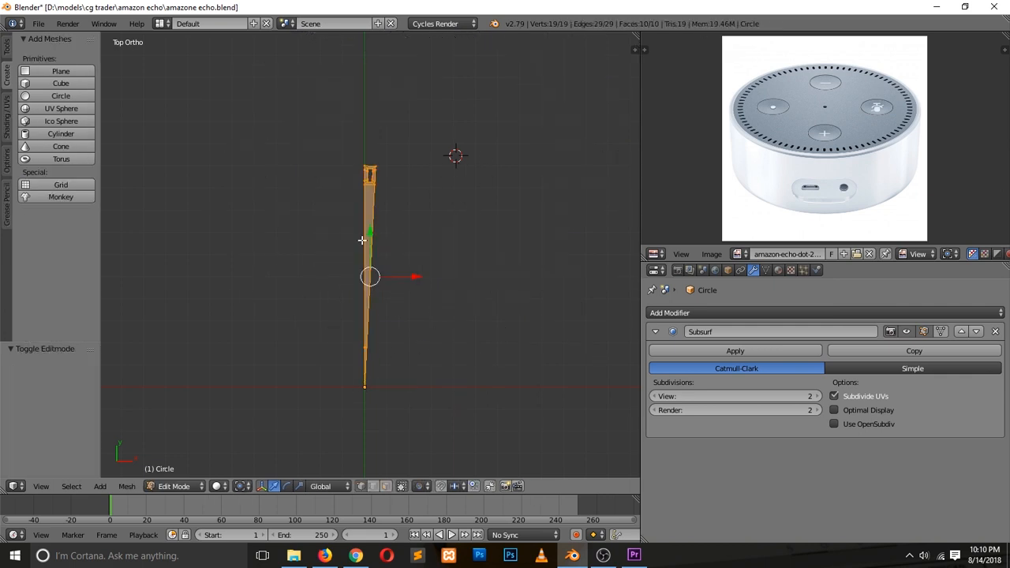
right_click(365, 386)
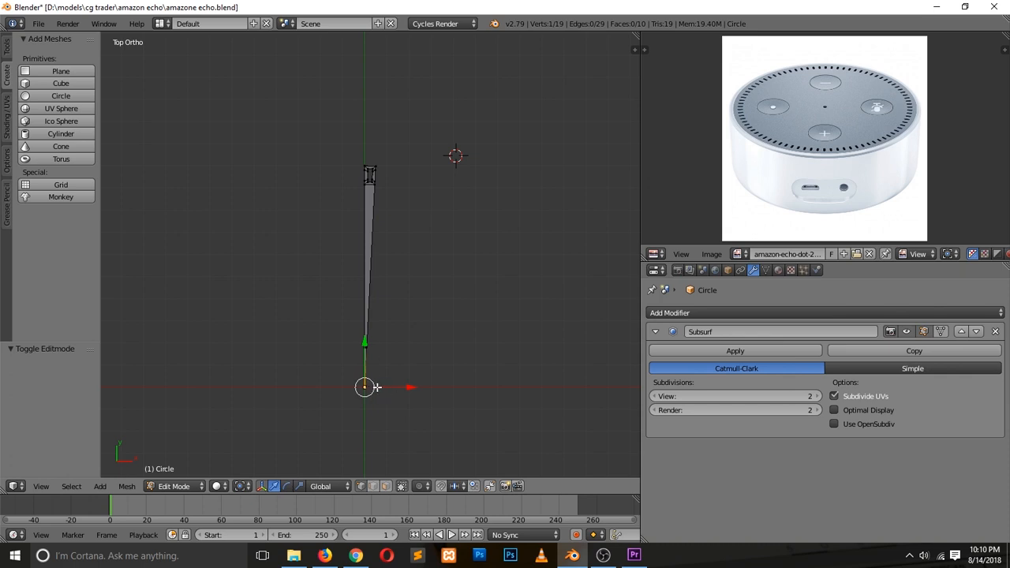
key(shift+s)
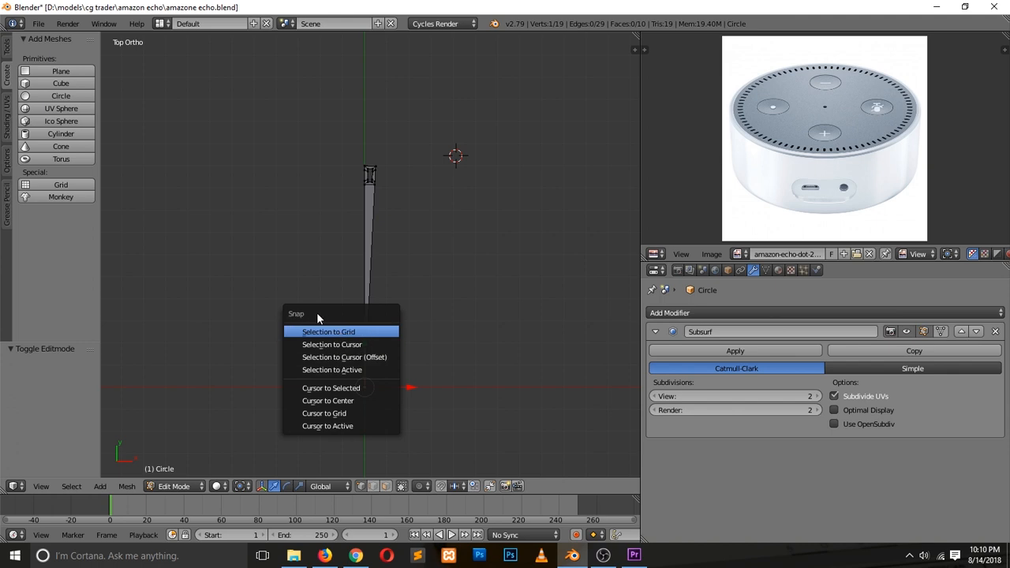
click(349, 388)
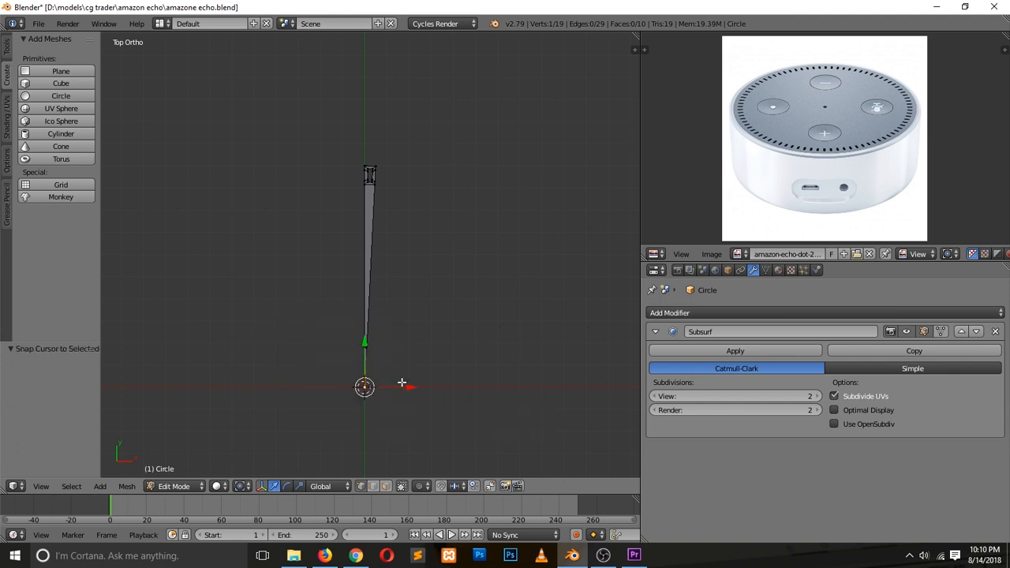
Select the whole wedge and spin it as duplicates around the cursor at its tip, with 32 steps and a 360° angle.
key(a)
key(a)
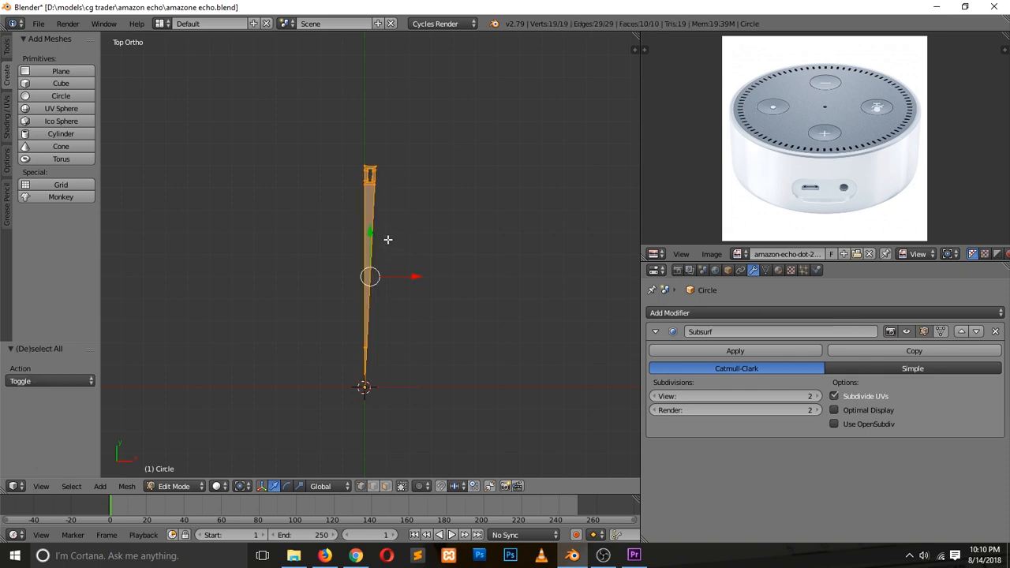
key(alt+r)
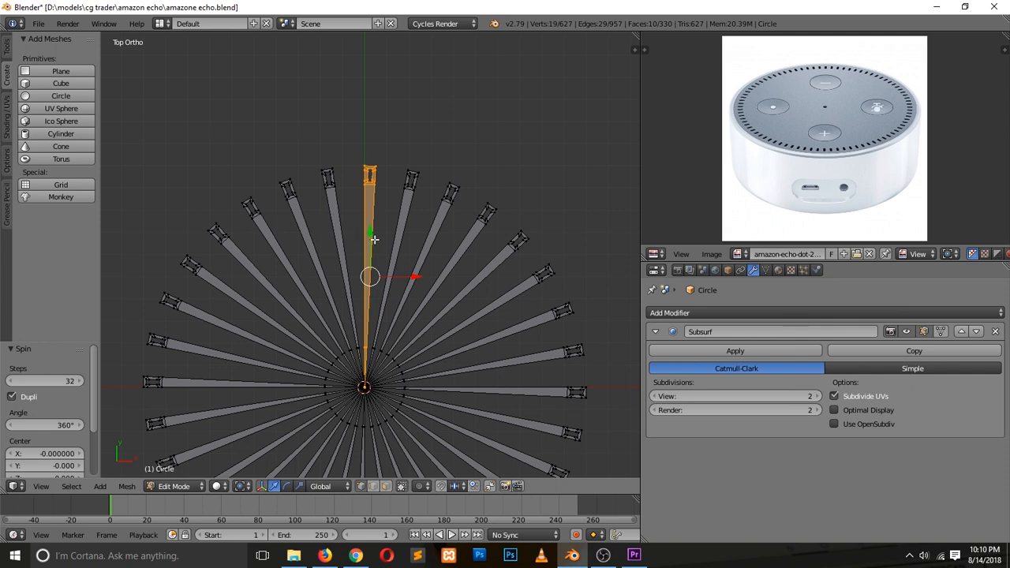
shift+scroll(390, 348, down, 5)
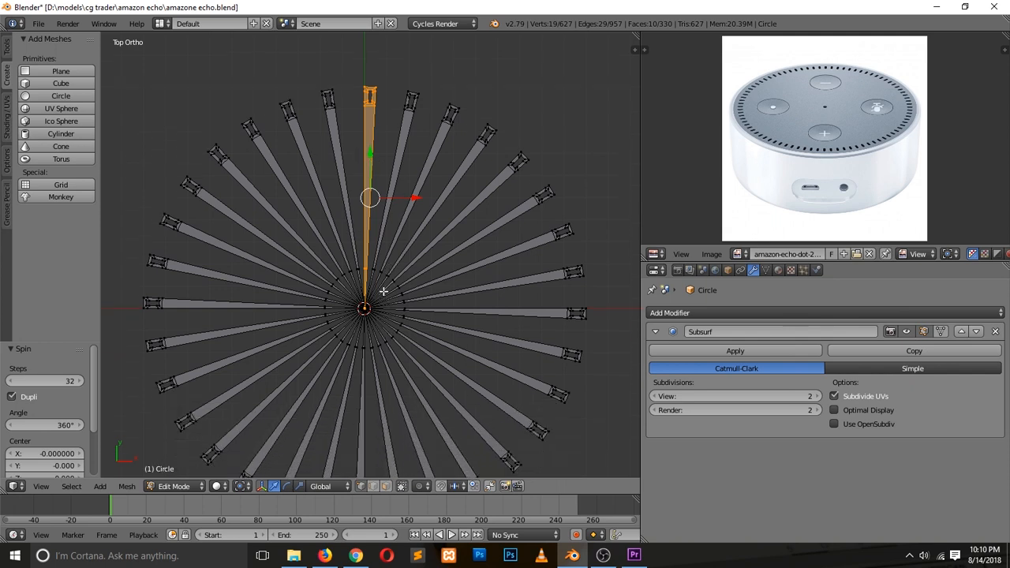
scroll(369, 320, up, 1)
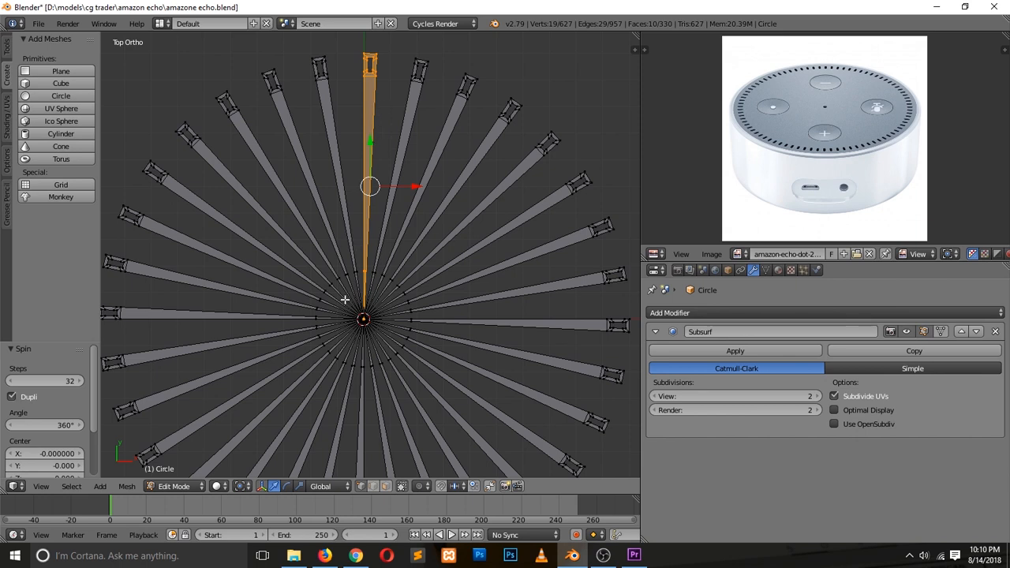
scroll(380, 276, down, 1)
scroll(442, 179, up, 1)
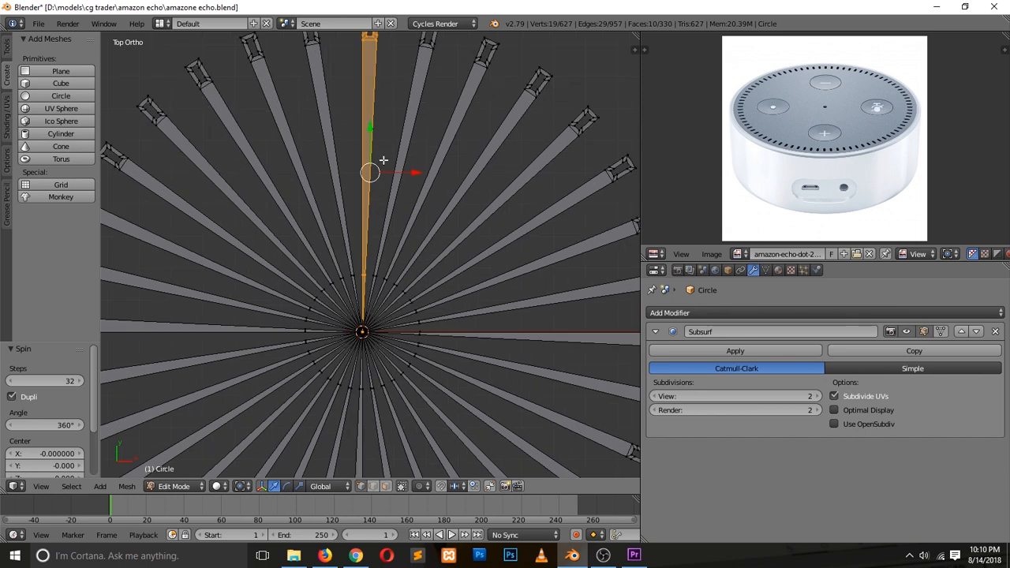
shift+middle_drag(394, 132, 398, 169)
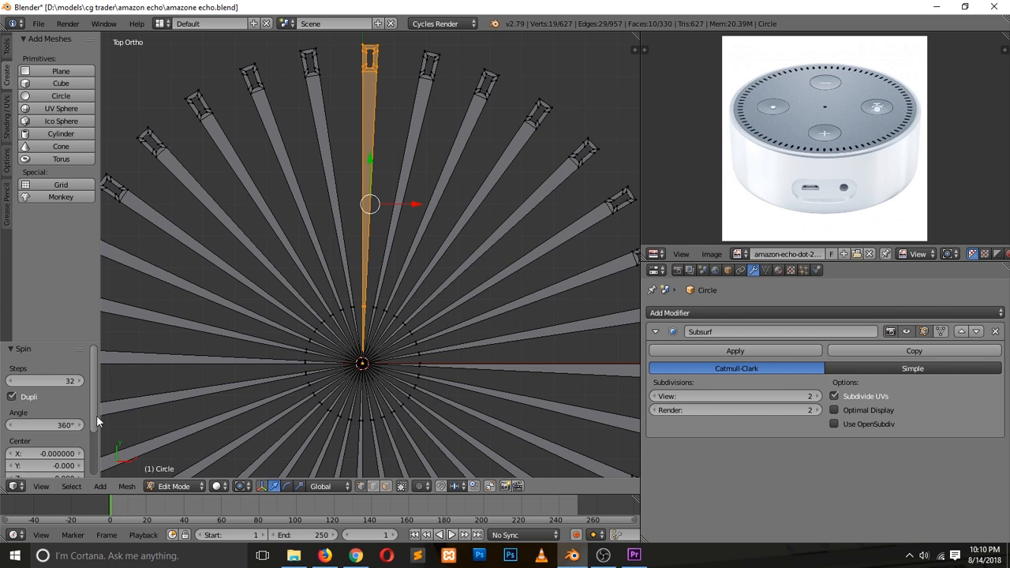
Set the spin angle to 90° and inspect the spacing and overlap of the slots along the quarter disc.
click(55, 425)
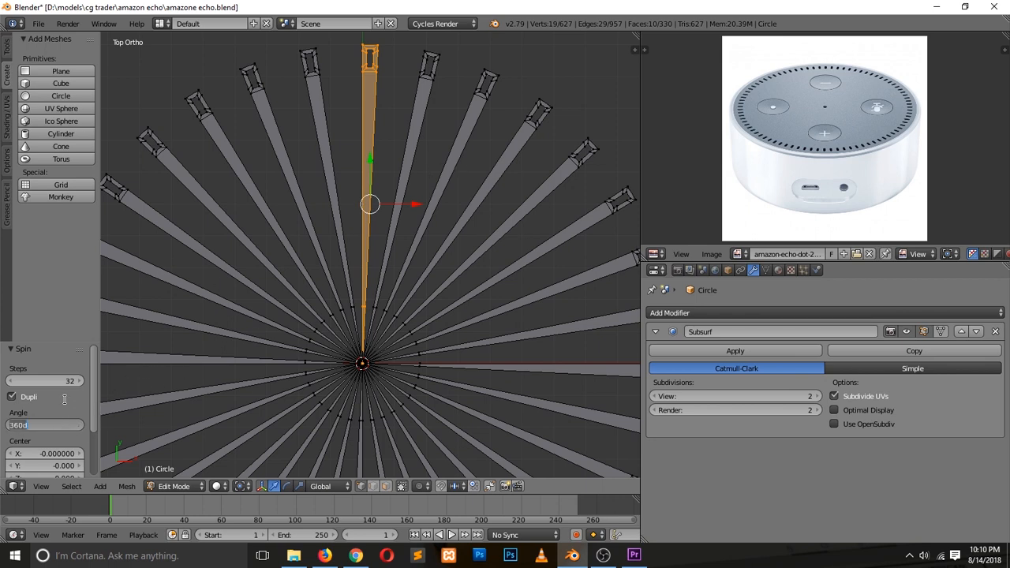
text(90)
key(Return)
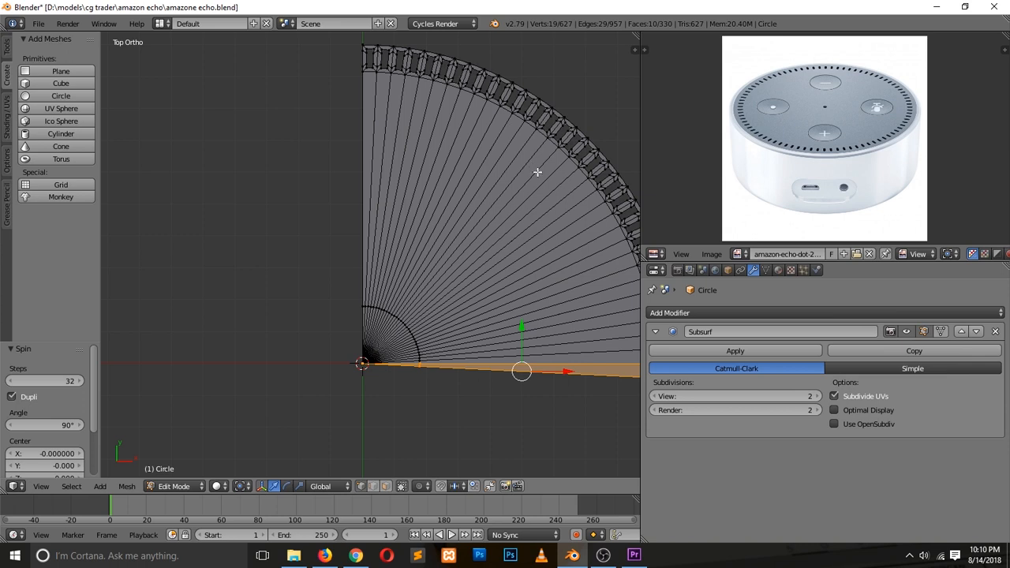
shift+scroll(537, 172, up, 2)
ctrl+scroll(537, 173, up, 5)
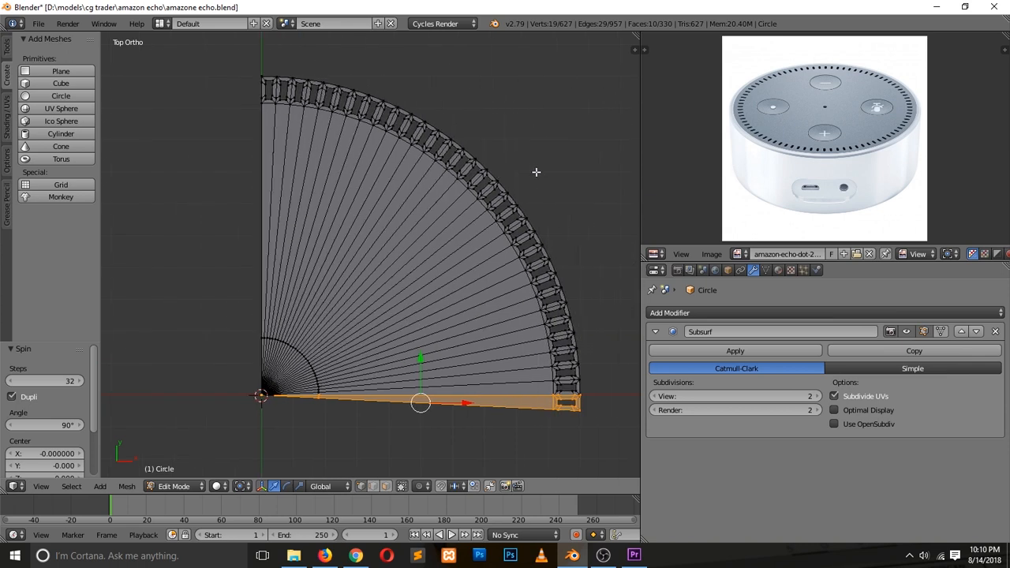
scroll(466, 134, up, 2)
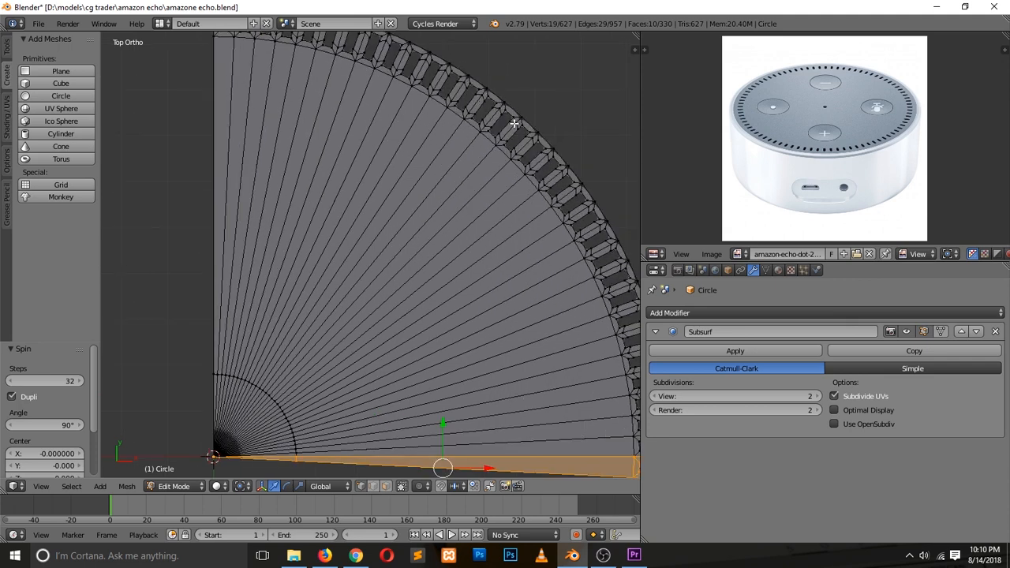
scroll(529, 182, down, 3)
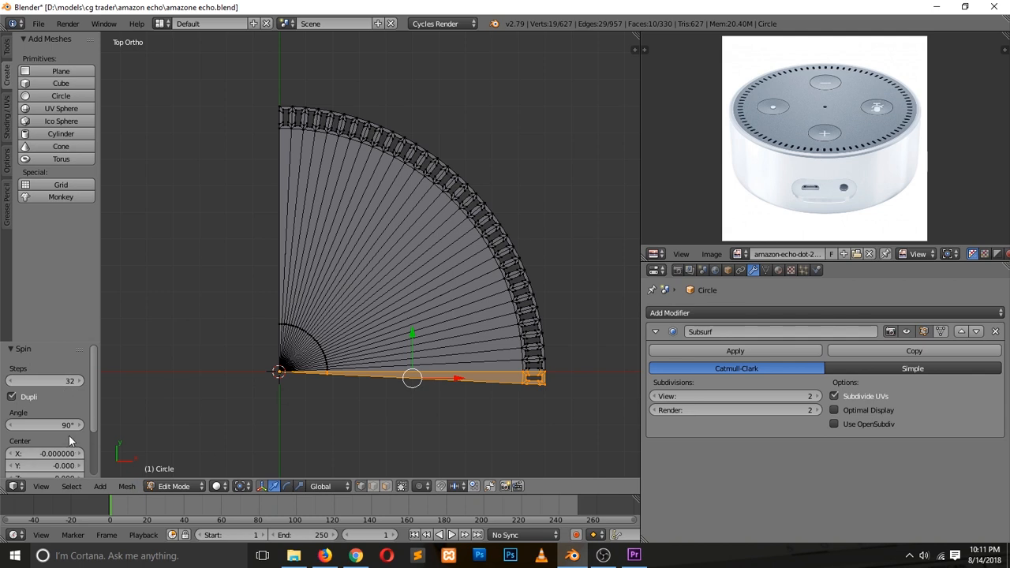
Check the smoothed quarter disc in Object Mode, return to Edit Mode and undo the 90° spin.
key(Tab)
scroll(456, 256, up, 3)
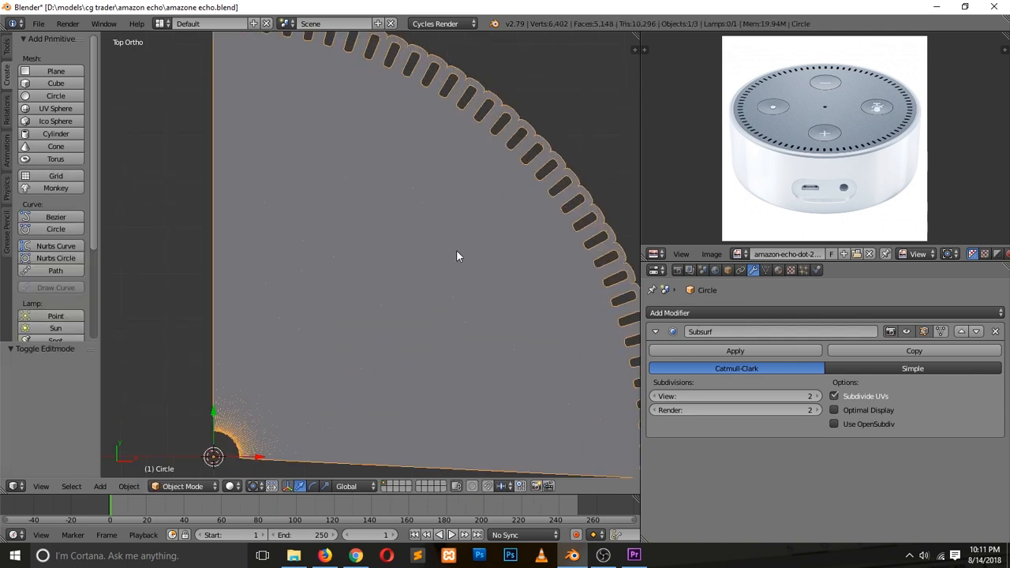
key(Tab)
key(ctrl+z)
scroll(401, 263, down, 4)
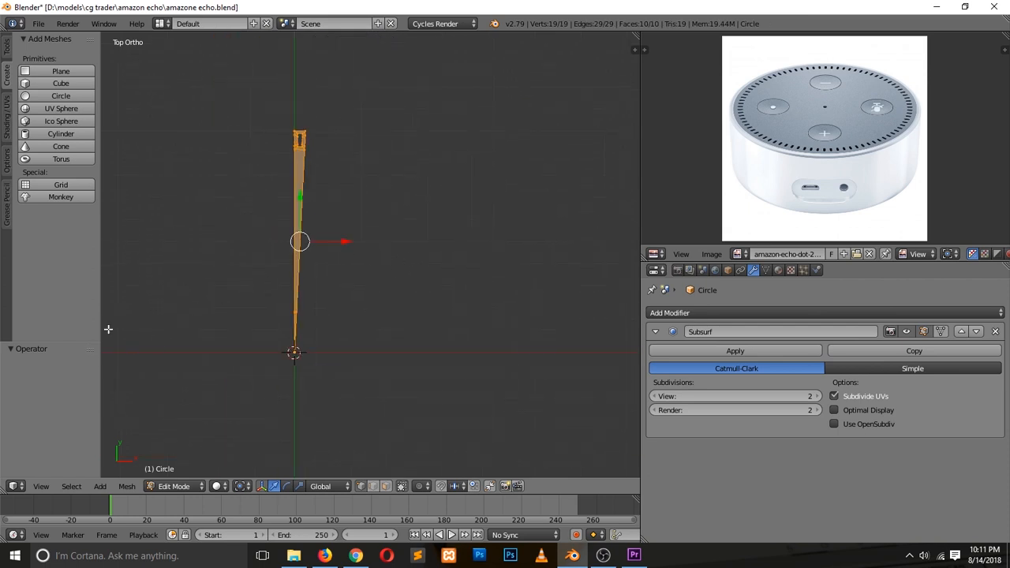
Repeat the 90° duplicate spin of the wedge with 32 steps, inspect the slots closely, and undo it again.
key(alt+r)
scroll(571, 284, up, 3)
scroll(571, 284, up, 1)
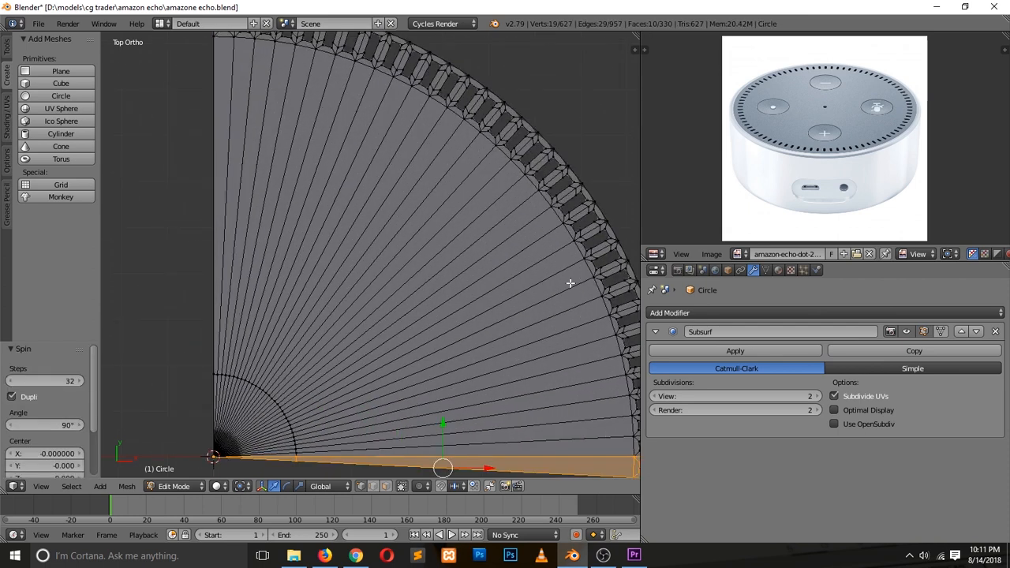
key(ctrl+z)
scroll(570, 281, down, 4)
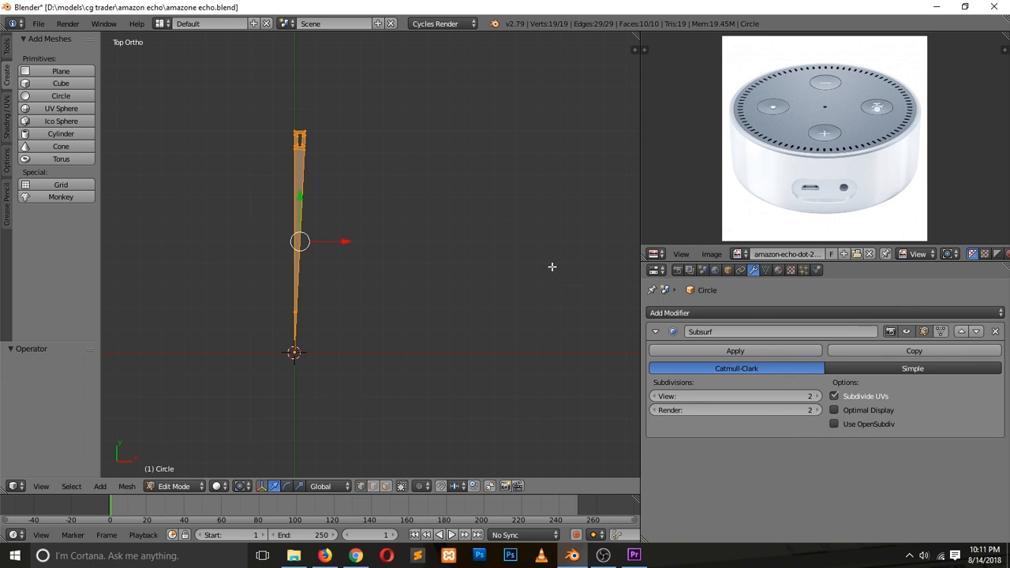
Spin the selected wedge as duplicates around the cursor through 360° with 126 steps and inspect the full slot ring.
key(alt+r)
click(55, 425)
text(360)
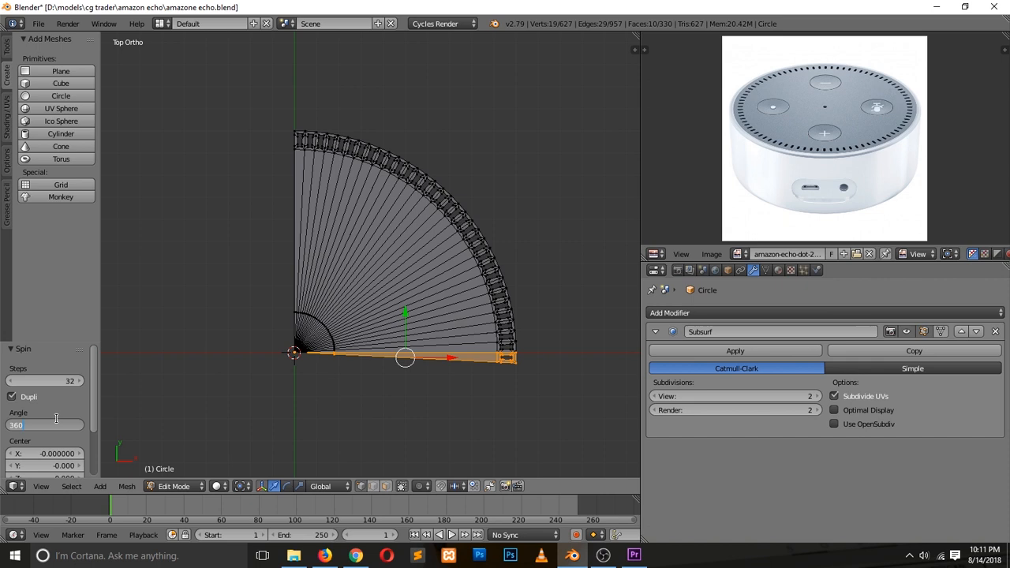
key(Return)
scroll(262, 164, down, 3)
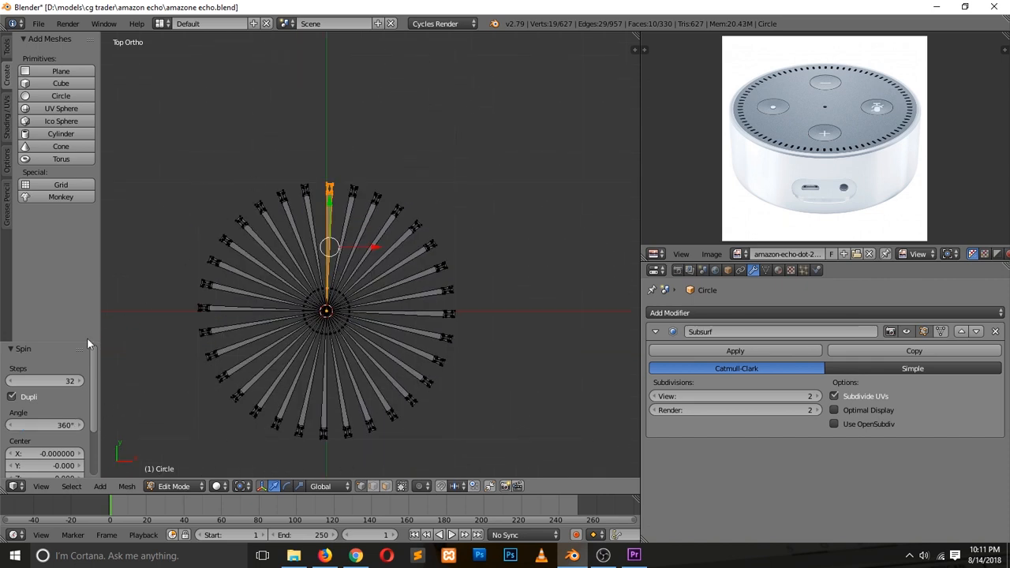
drag(43, 382, 117, 382)
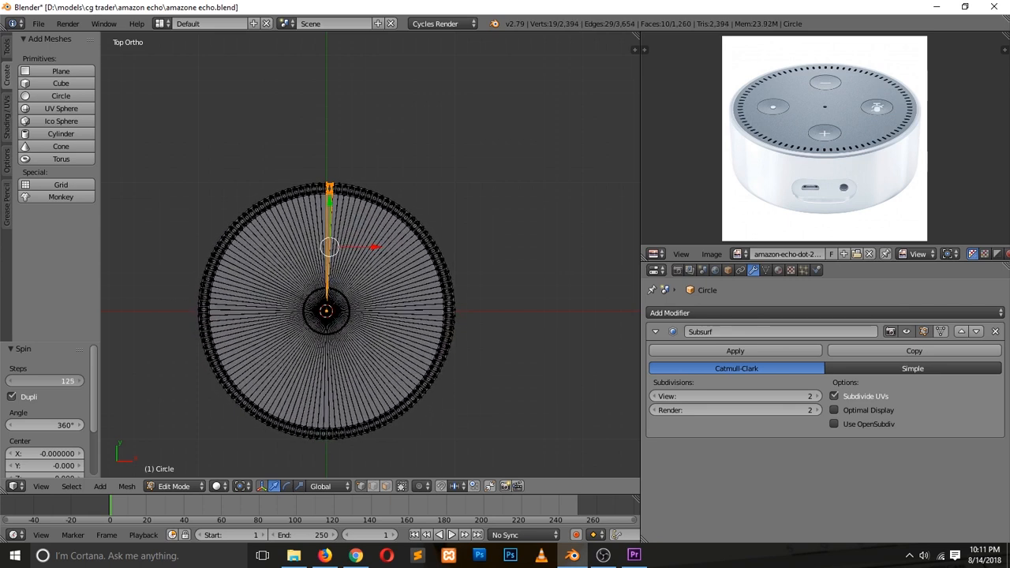
scroll(226, 288, up, 6)
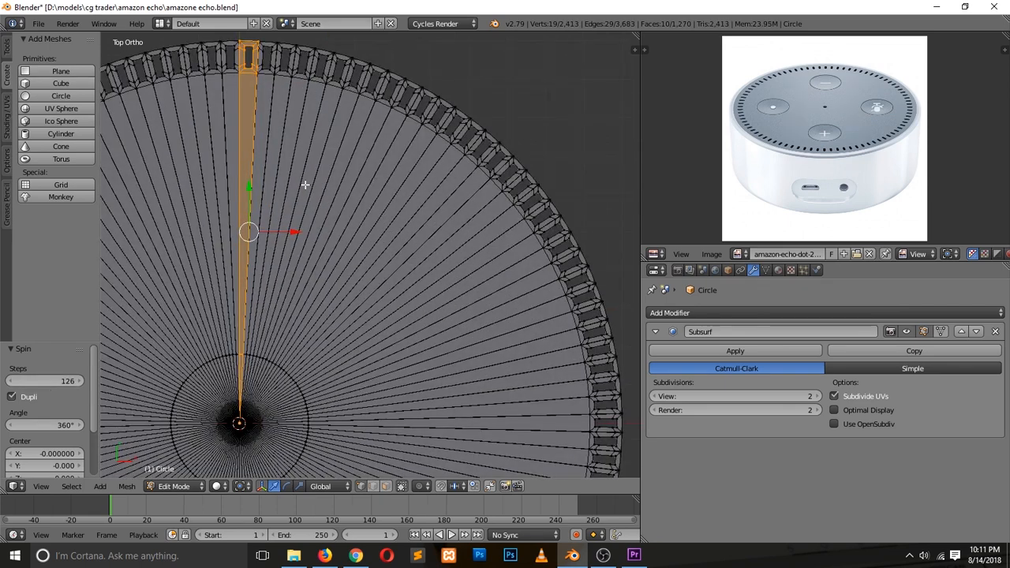
scroll(226, 285, down, 3)
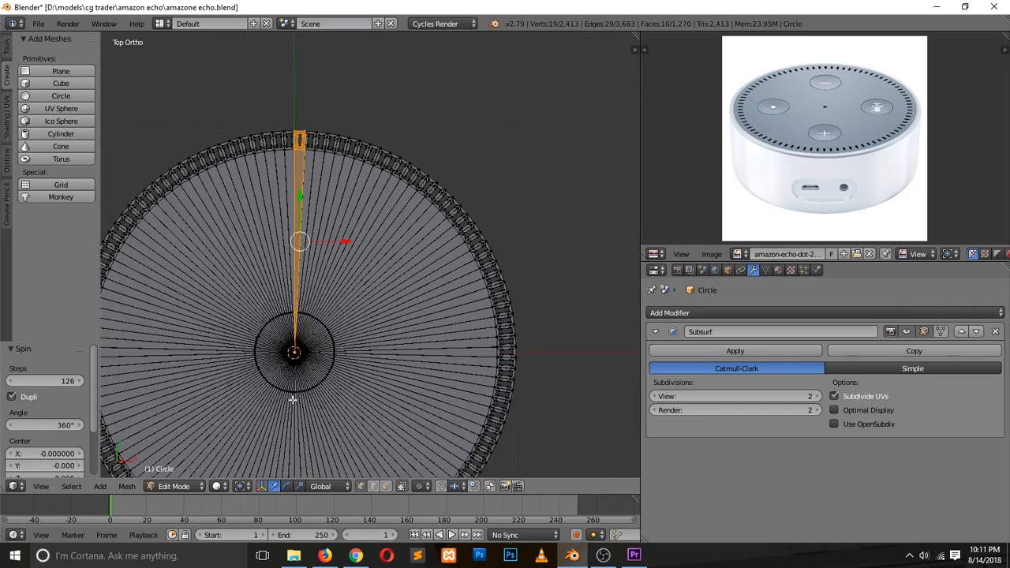
scroll(292, 400, down, 4)
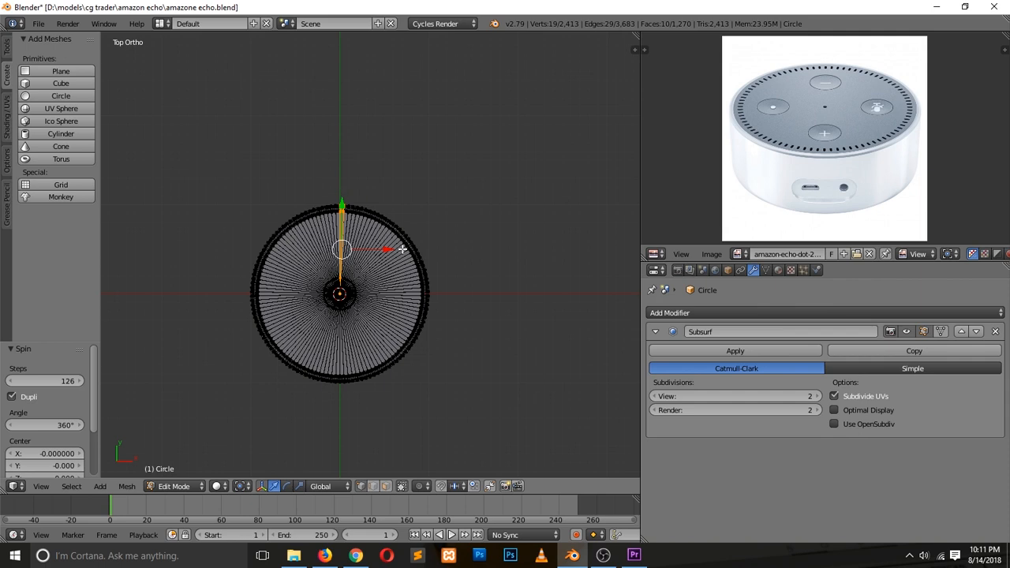
Set the spin angle to 90° and the steps to 32 for the quarter disc.
click(47, 425)
text(90)
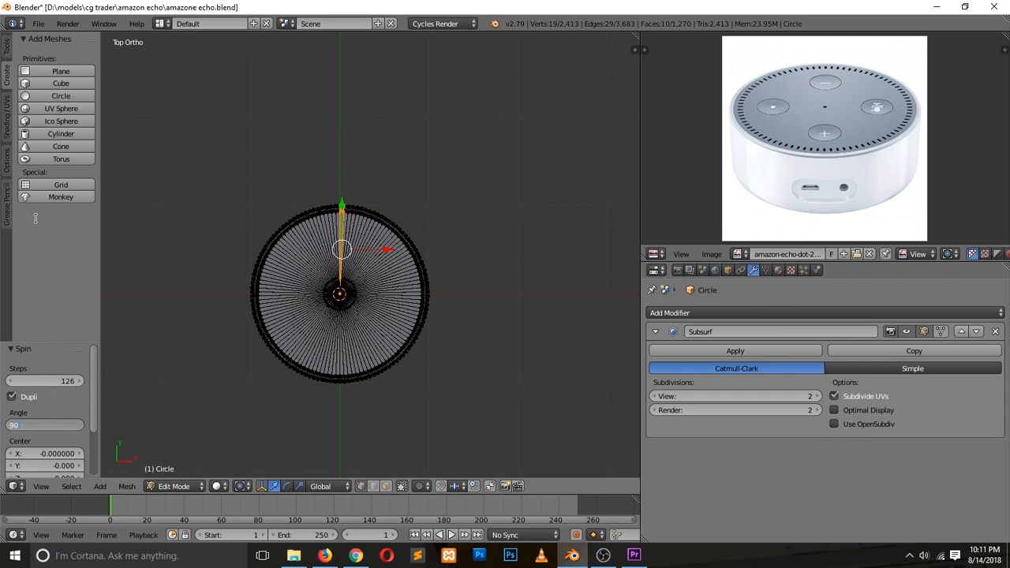
key(Return)
scroll(271, 289, up, 7)
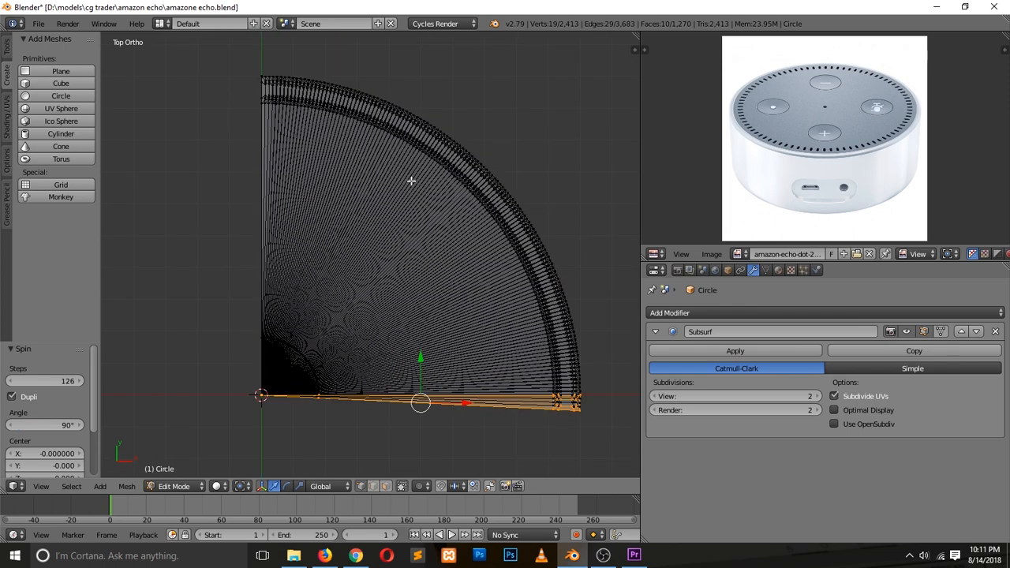
mouse_move(47, 380)
mouse_down()
mouse_move(11, 381)
mouse_move(39, 380)
mouse_up()
scroll(202, 95, up, 3)
scroll(225, 124, up, 5)
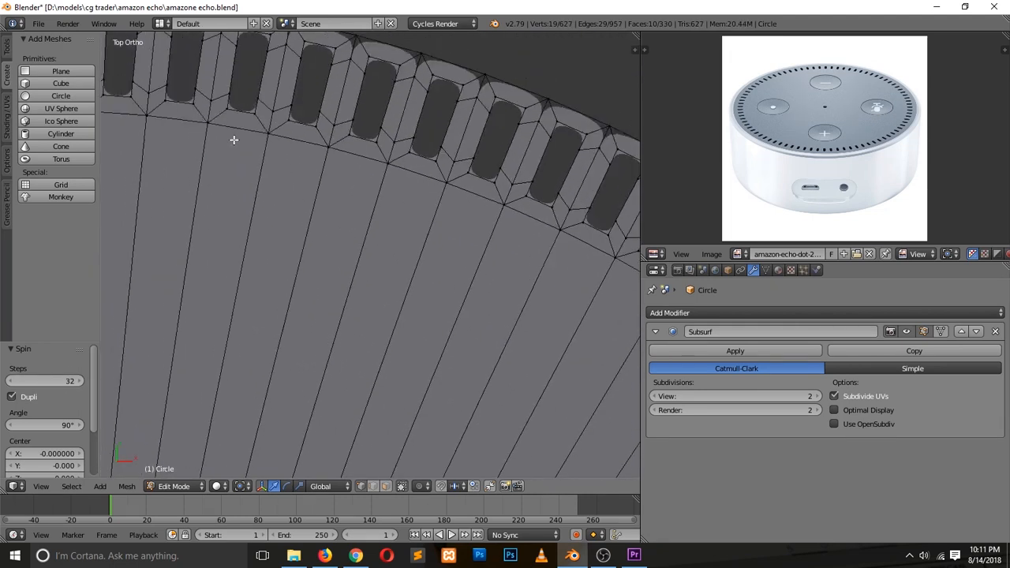
Try the quarter-disc spin with one step fewer to compare the gaps between wedges, then restore 32 steps.
scroll(235, 140, up, 3)
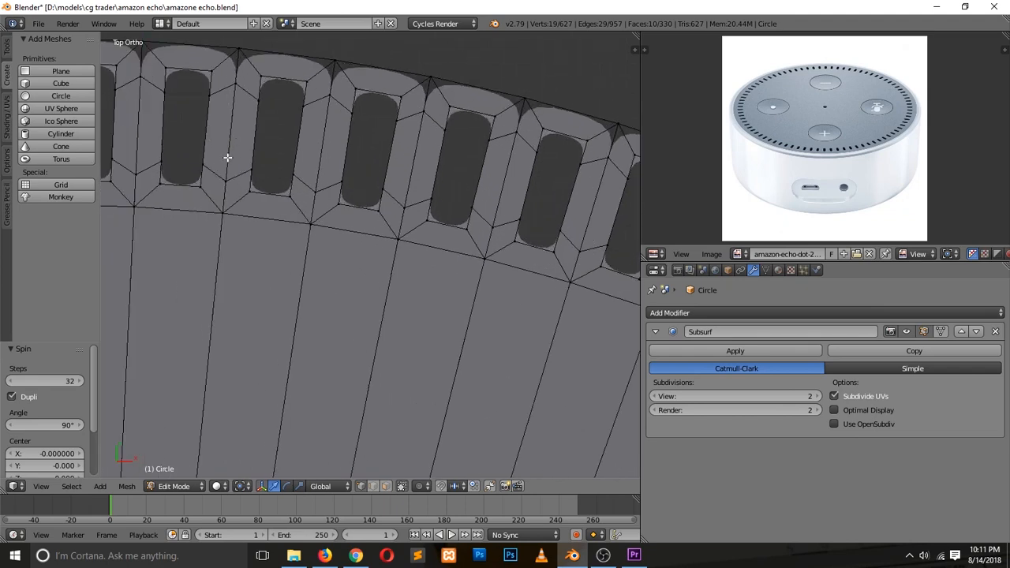
scroll(387, 124, up, 1)
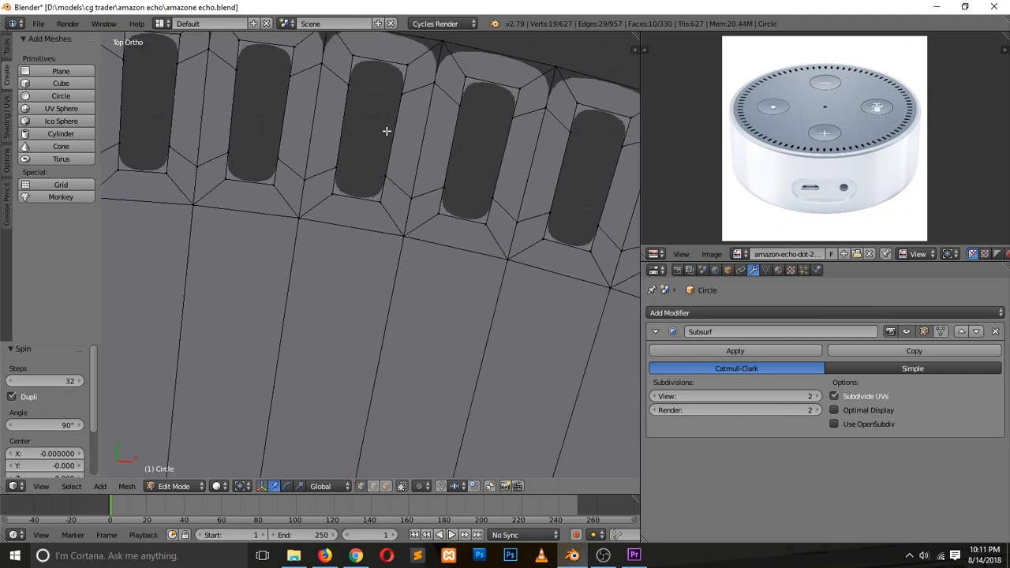
click(11, 381)
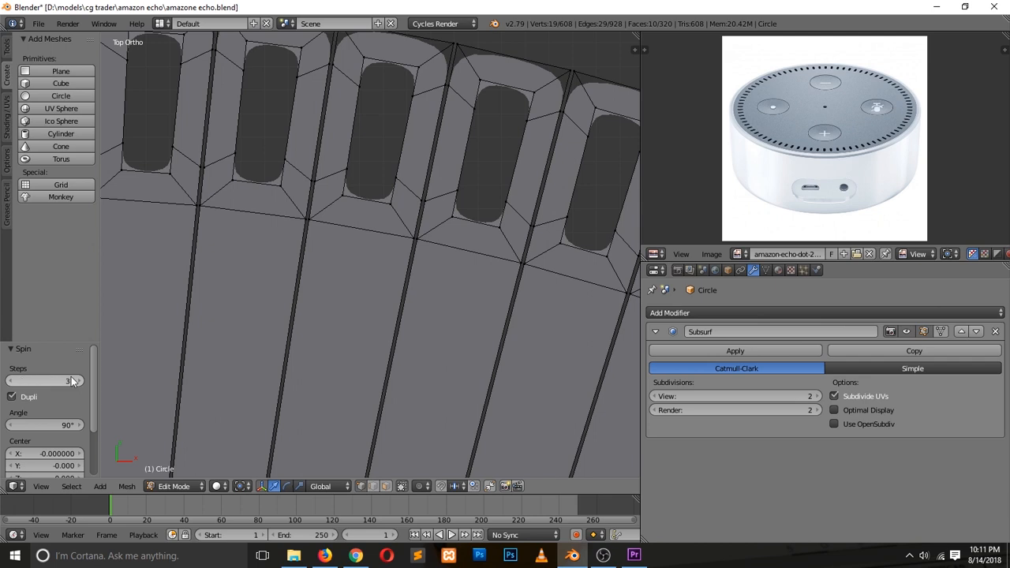
click(81, 381)
drag(92, 384, 101, 405)
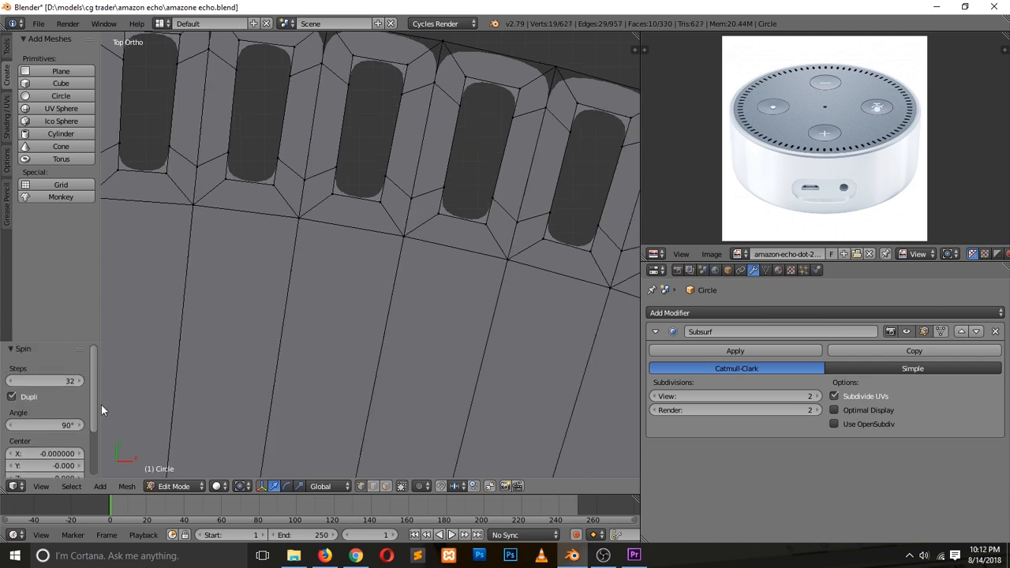
Switch to Object Mode and examine the smoothed outer rim and the notches between neighbouring slots.
scroll(253, 281, down, 4)
key(Tab)
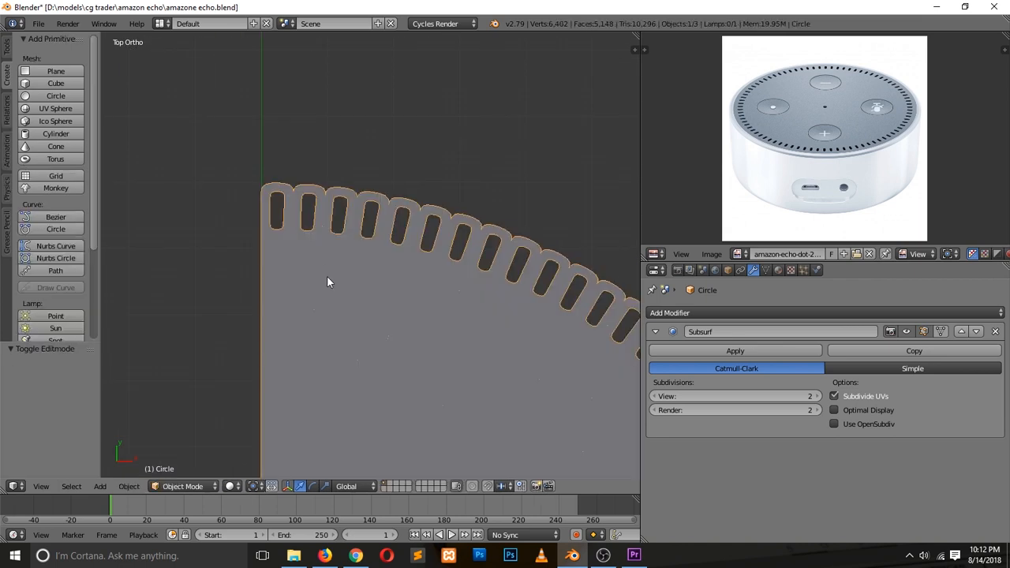
scroll(329, 282, down, 2)
scroll(332, 299, up, 7)
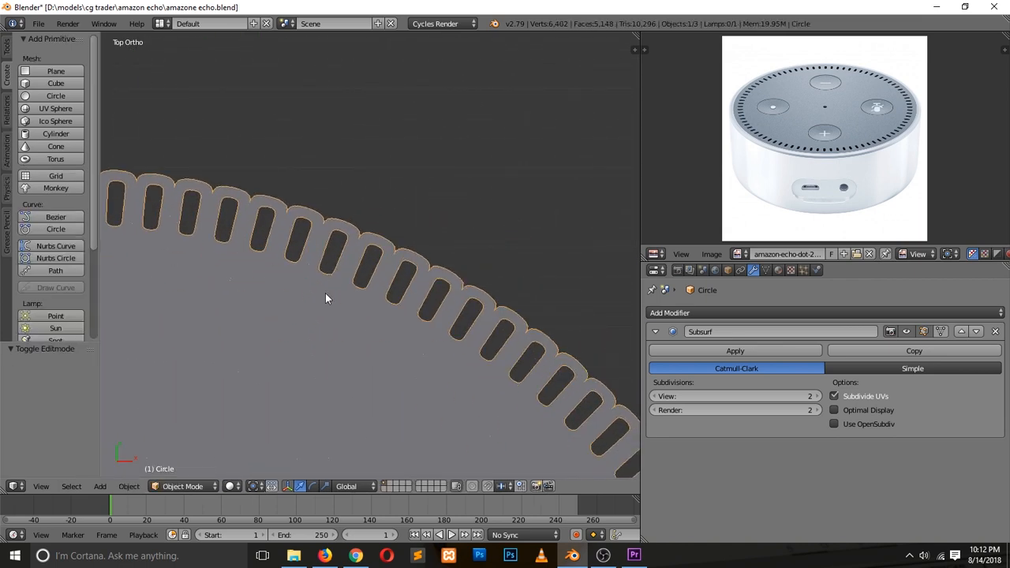
scroll(326, 296, up, 5)
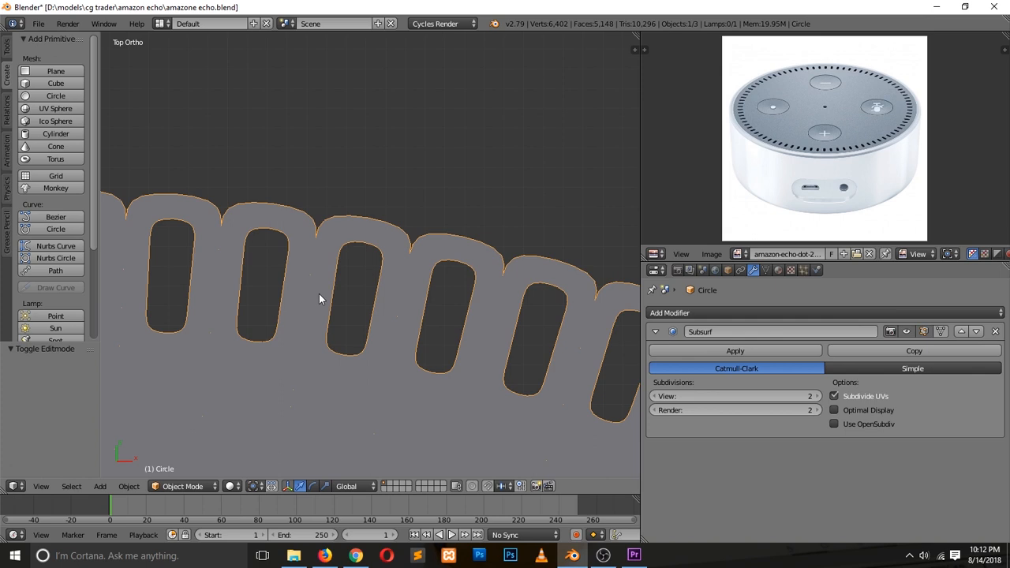
scroll(318, 300, up, 2)
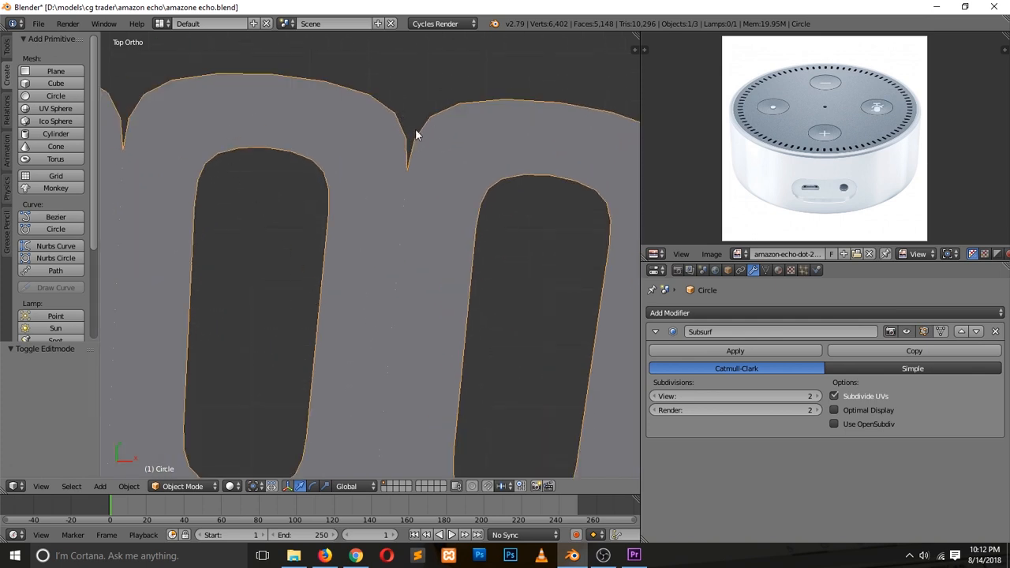
Return to Edit Mode and check the outer and inner vertices where two neighbouring slot wedges meet.
key(Tab)
key(Tab)
key(Tab)
right_click(411, 95)
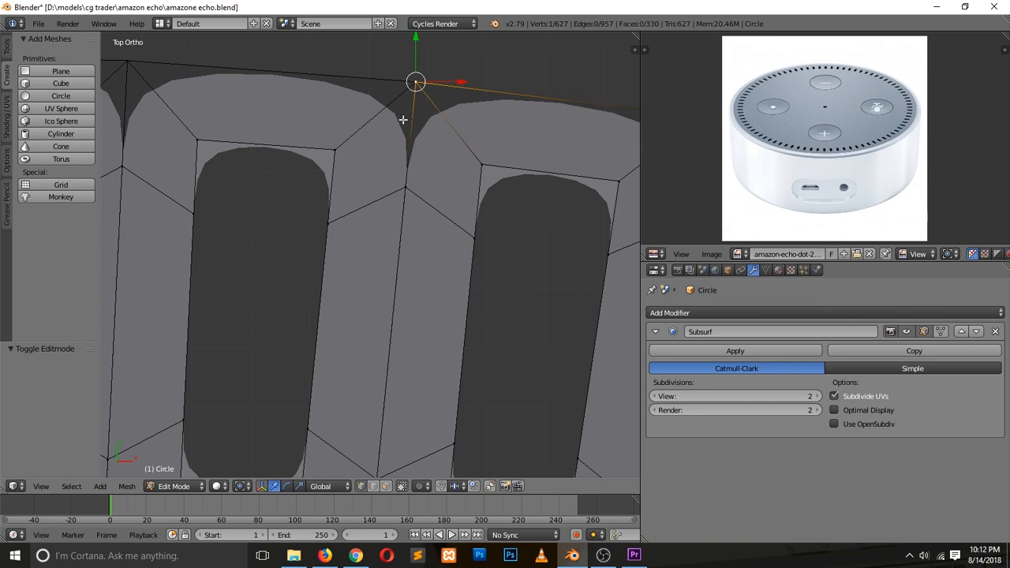
right_click(409, 188)
right_click(411, 95)
scroll(379, 277, down, 5)
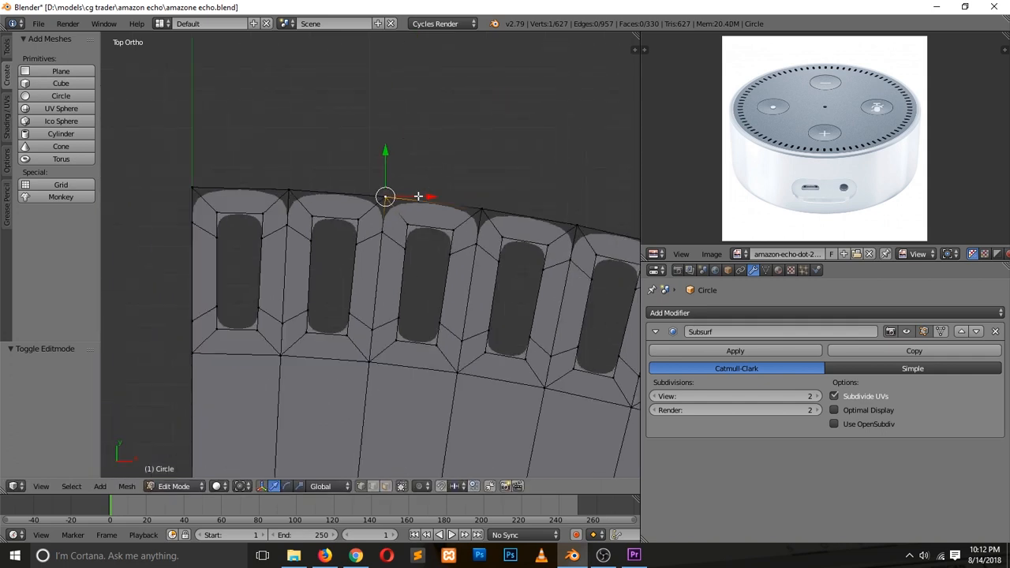
Inspect the quarter disc's slot ring and a join vertex between two slots, comparing the rim in Edit and Object Mode.
scroll(377, 270, up, 2)
key(a)
key(a)
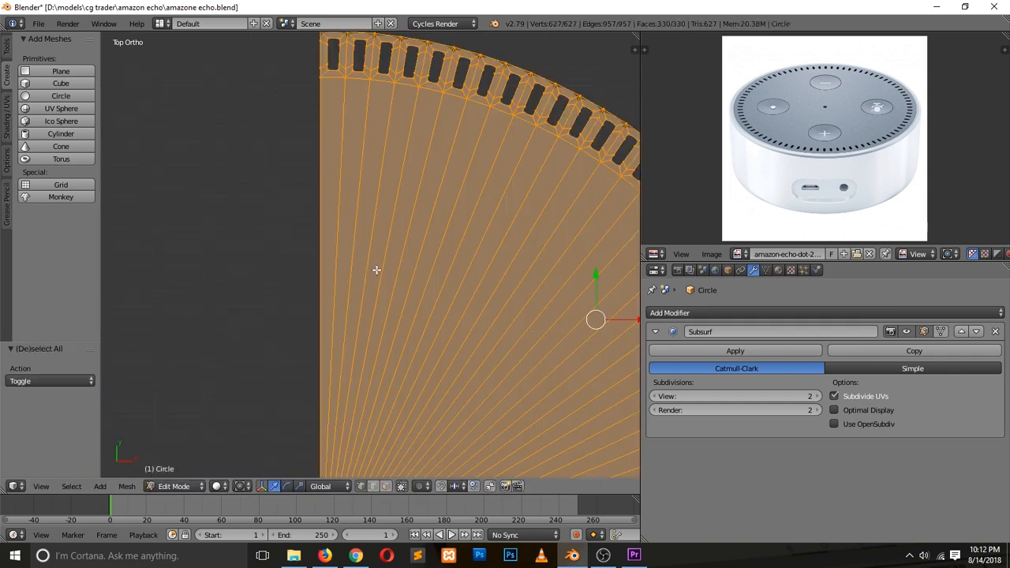
scroll(457, 260, down, 5)
scroll(347, 231, up, 10)
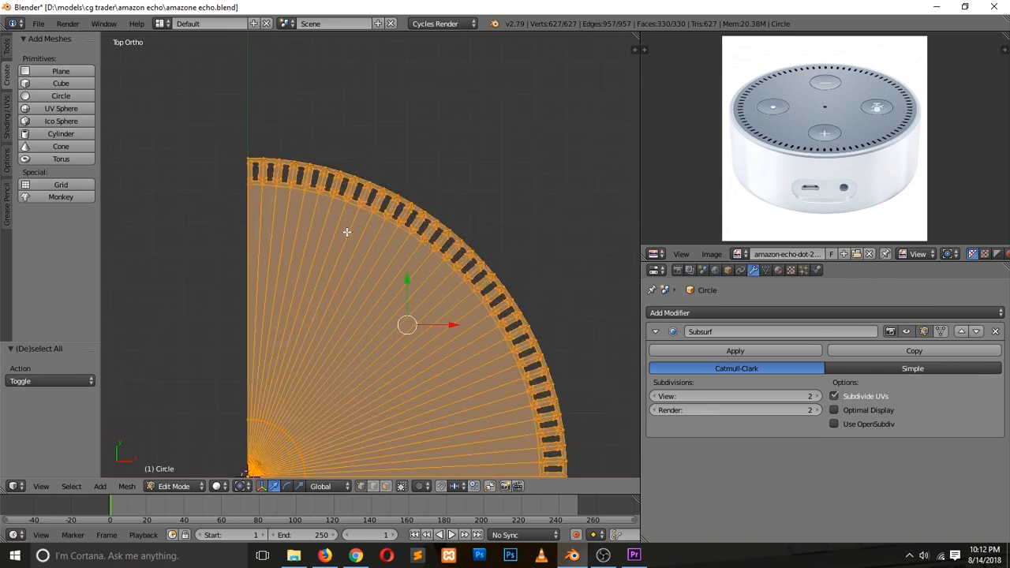
scroll(342, 234, down, 2)
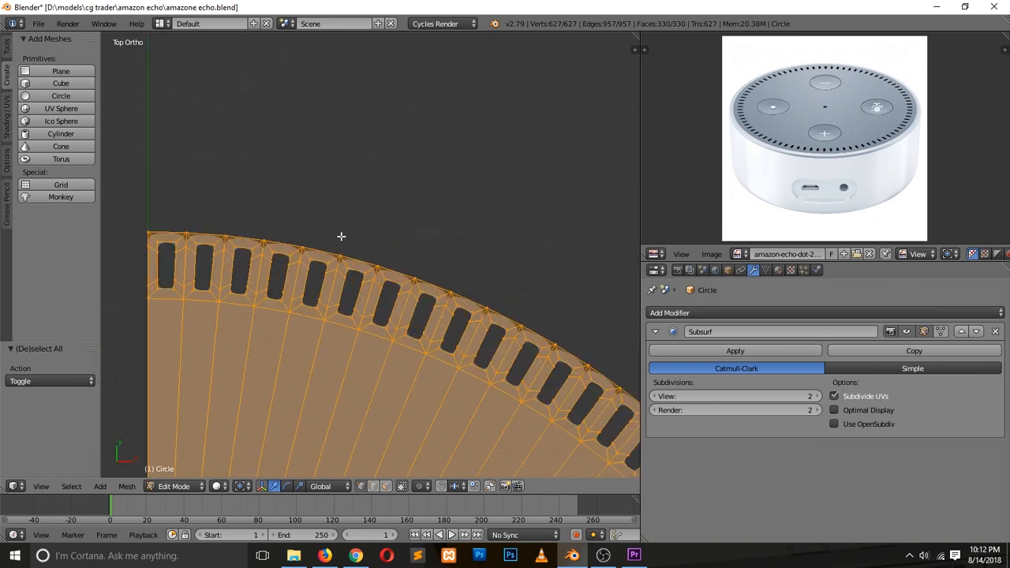
scroll(342, 235, up, 8)
right_click(330, 247)
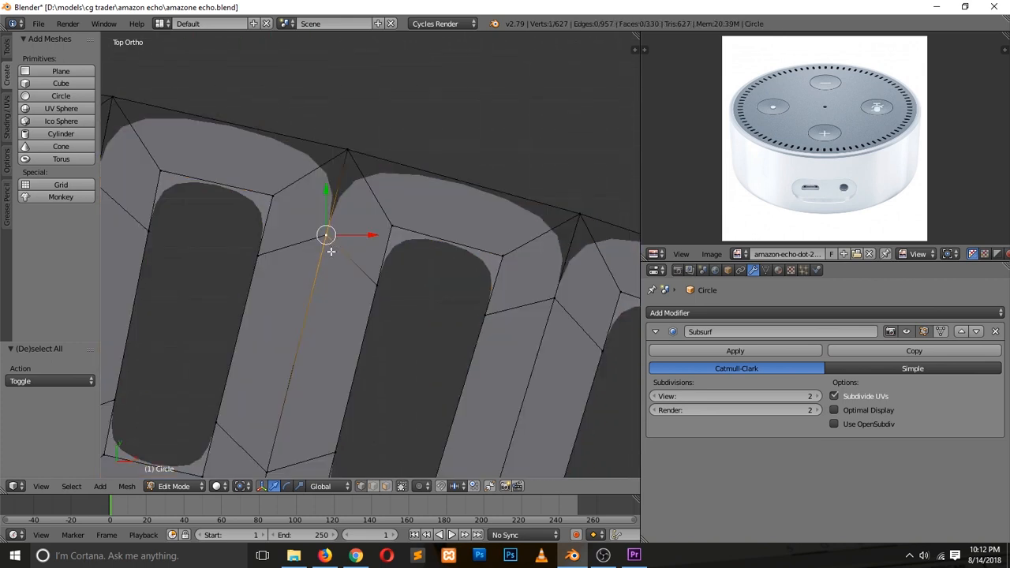
scroll(327, 248, up, 4)
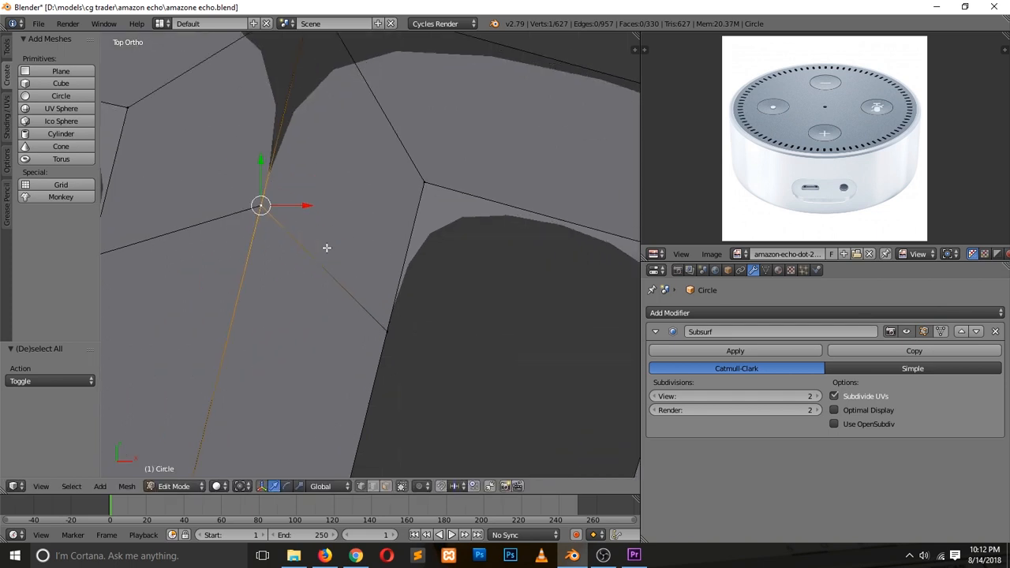
key(Tab)
key(Tab)
key(Tab)
key(Tab)
scroll(298, 233, down, 5)
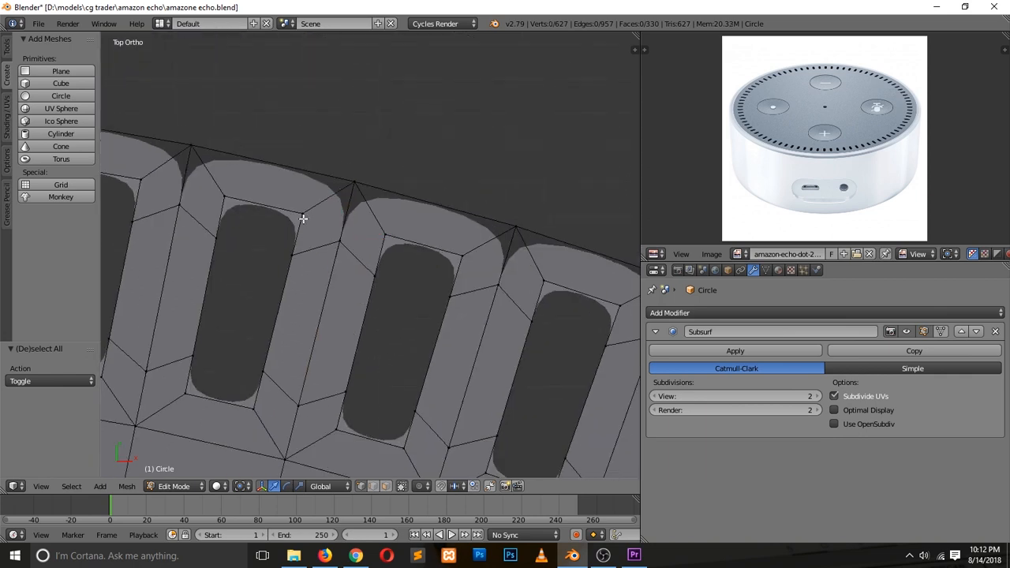
Select the whole quarter-disc mesh and apply Remove Doubles to merge the wedges' overlapping vertices.
key(a)
scroll(332, 237, down, 1)
ctrl+scroll(350, 246, down, 3)
key(a)
key(a)
key(w)
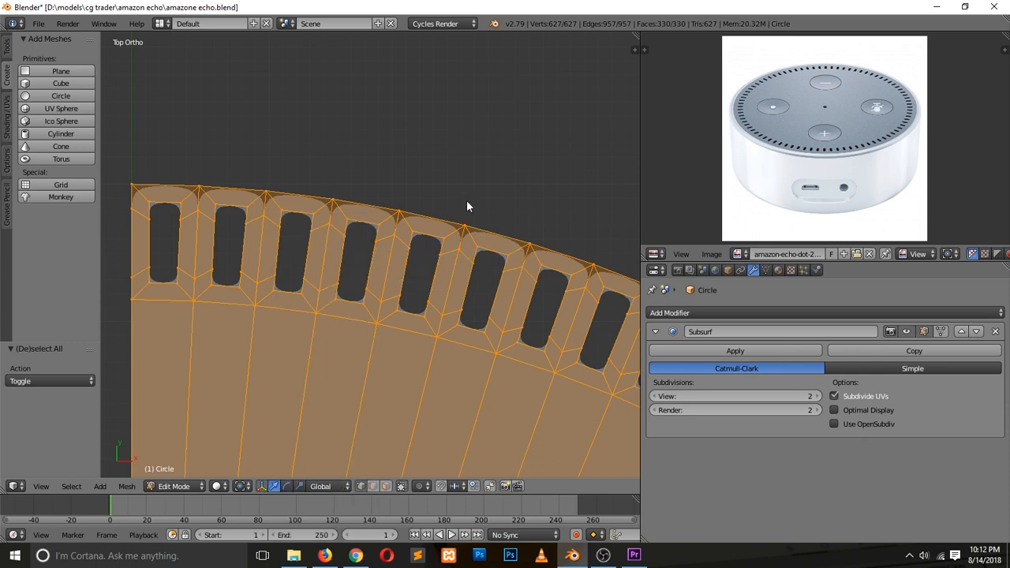
key(w)
key(w)
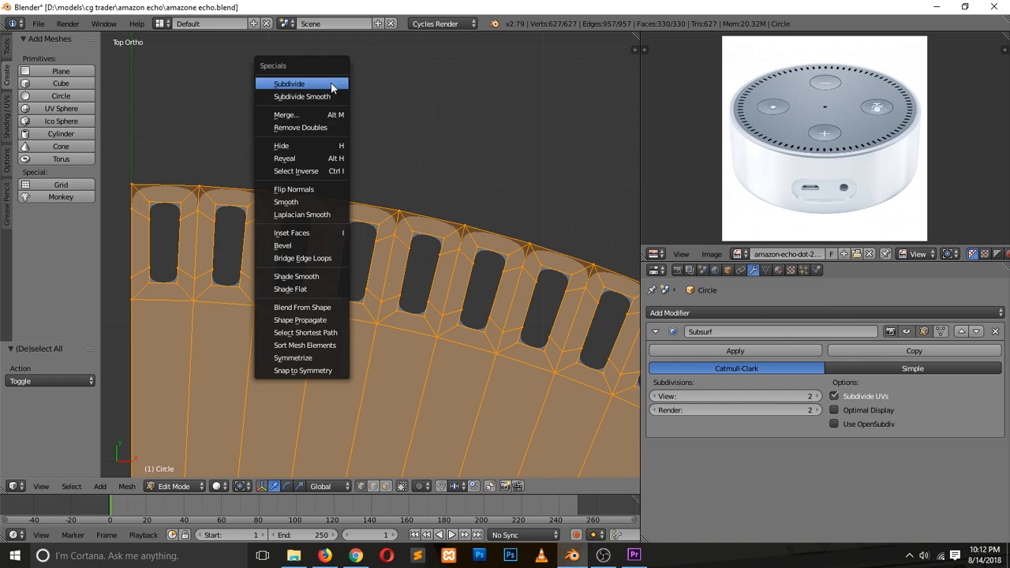
click(315, 127)
Inspect the merged quarter disc and lower the Remove Doubles merge distance to 0.000.
scroll(345, 189, down, 3)
scroll(344, 193, down, 5)
scroll(343, 191, up, 5)
shift+scroll(341, 193, down, 7)
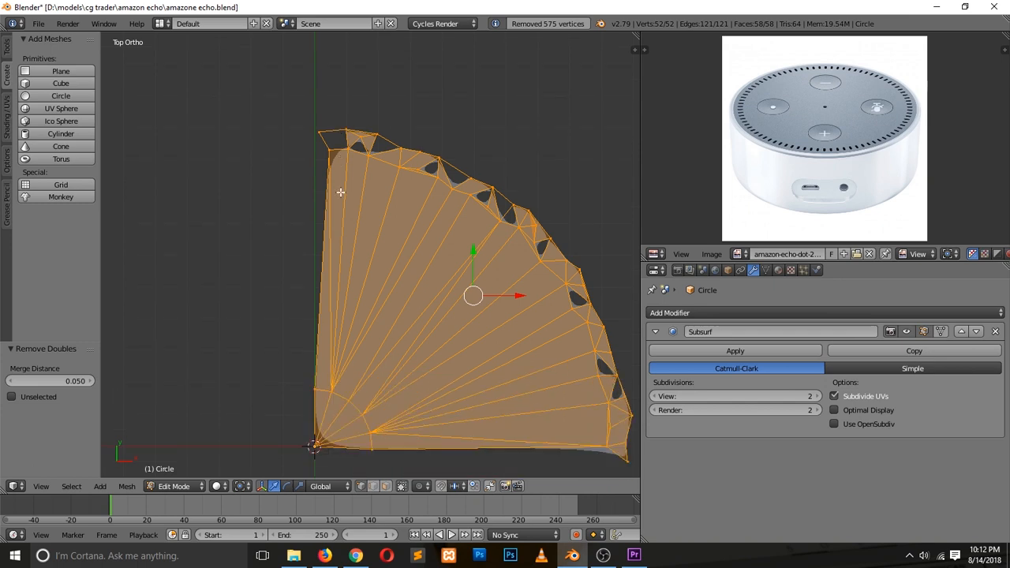
scroll(340, 192, up, 2)
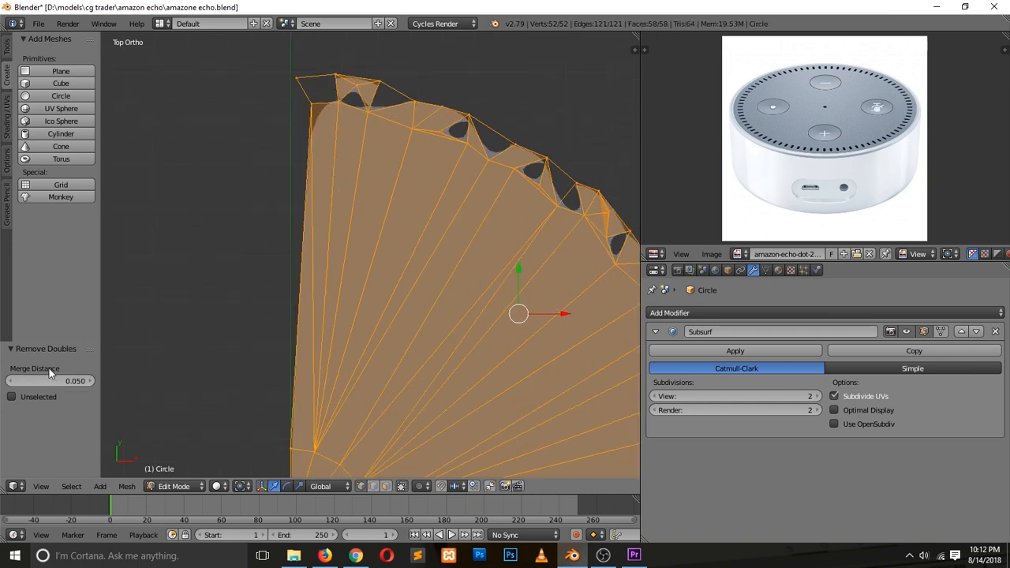
drag(67, 383, 24, 384)
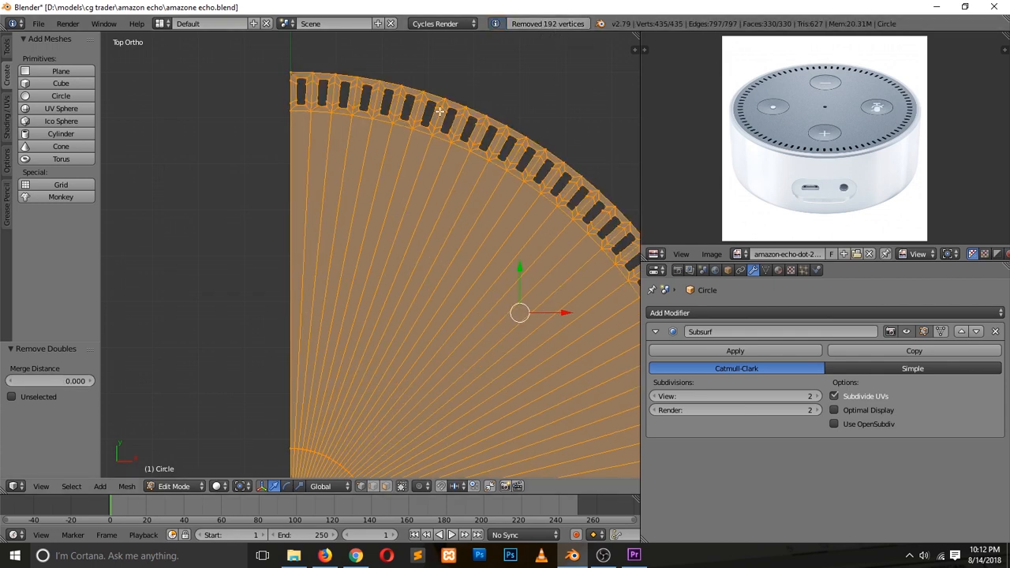
Check the merged rim between the slots closely and fine-tune the merge distance to 0.0000.
shift+scroll(544, 44, up, 5)
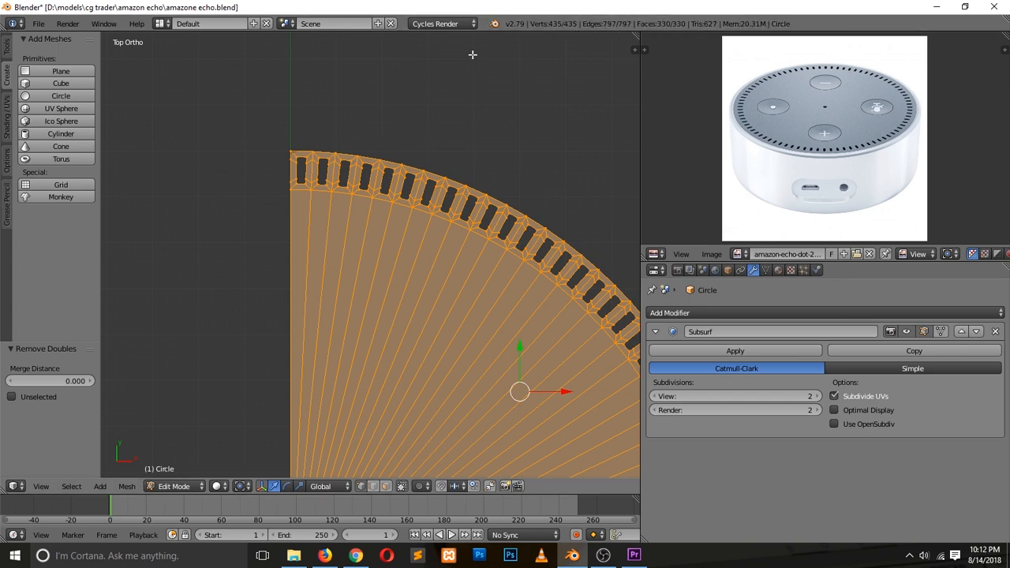
scroll(320, 225, up, 5)
shift+scroll(327, 217, up, 10)
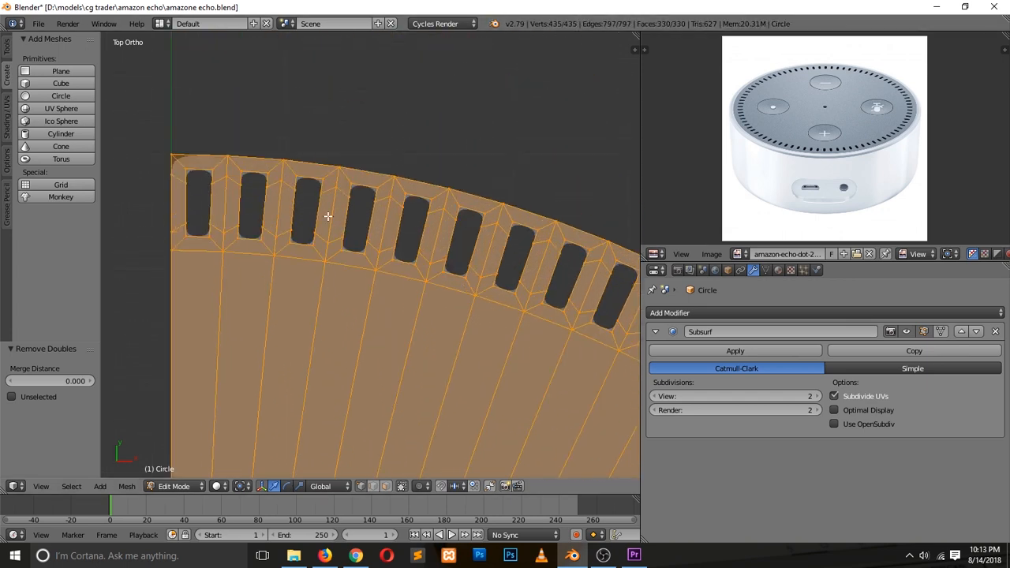
scroll(329, 217, up, 2)
click(90, 382)
mouse_move(80, 381)
mouse_down()
mouse_move(93, 381)
mouse_move(71, 381)
mouse_up()
Examine the merged quarter disc from its centre to the slotted rim for remaining gaps or distorted slots.
scroll(149, 340, down, 6)
scroll(293, 239, up, 8)
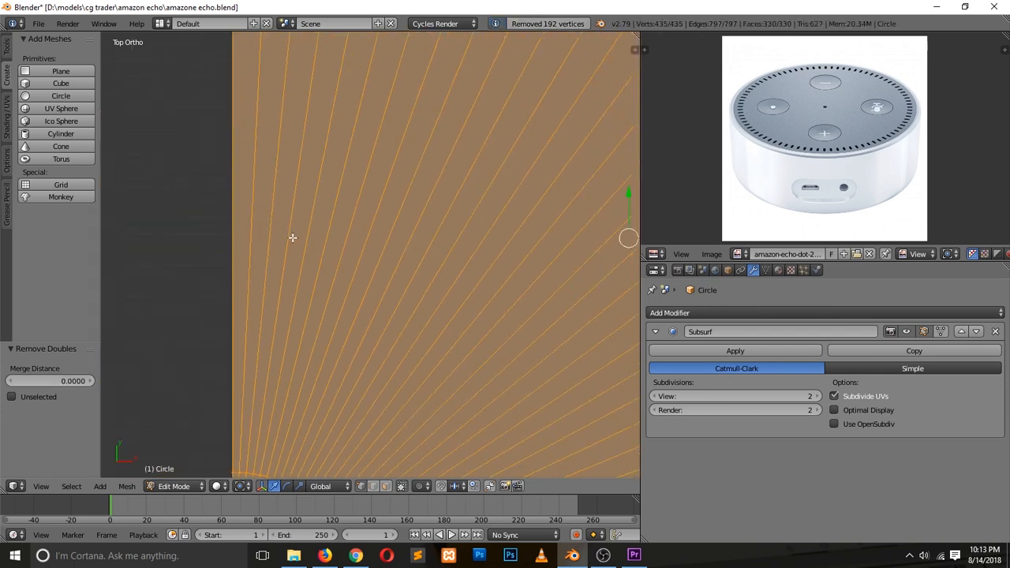
scroll(293, 236, down, 5)
scroll(293, 237, up, 5)
scroll(294, 234, down, 2)
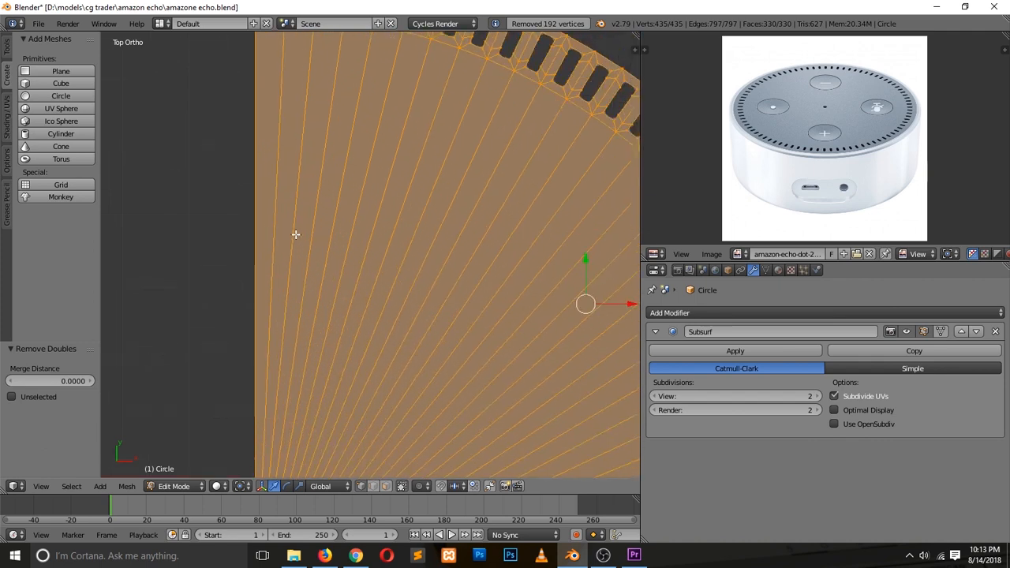
scroll(296, 232, up, 2)
scroll(295, 230, down, 3)
scroll(292, 253, up, 9)
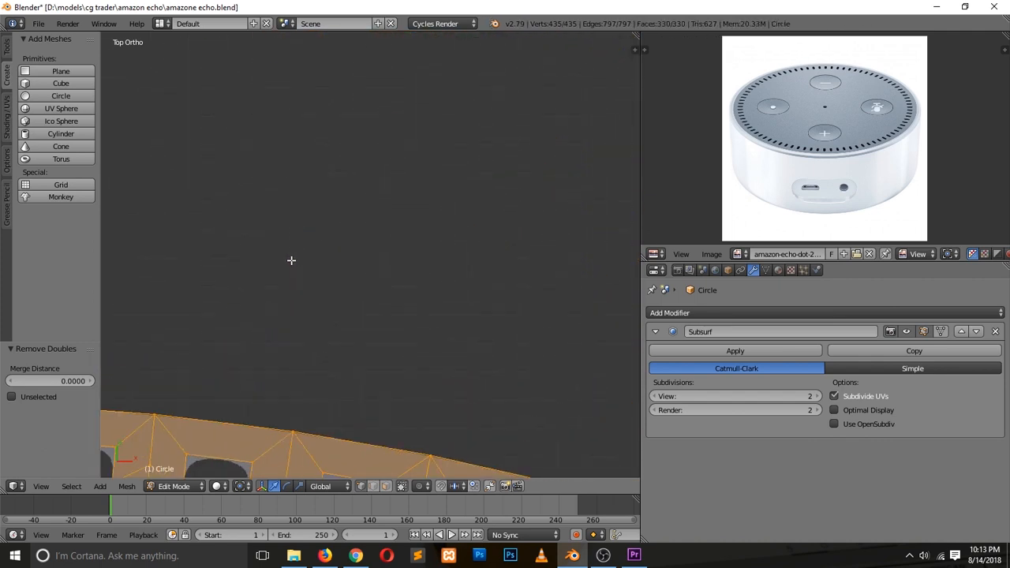
Adjust the Remove Doubles merge distance once more at 0.0000 on the quarter disc while checking the slotted rim.
shift+scroll(295, 255, down, 5)
ctrl+scroll(295, 255, down, 6)
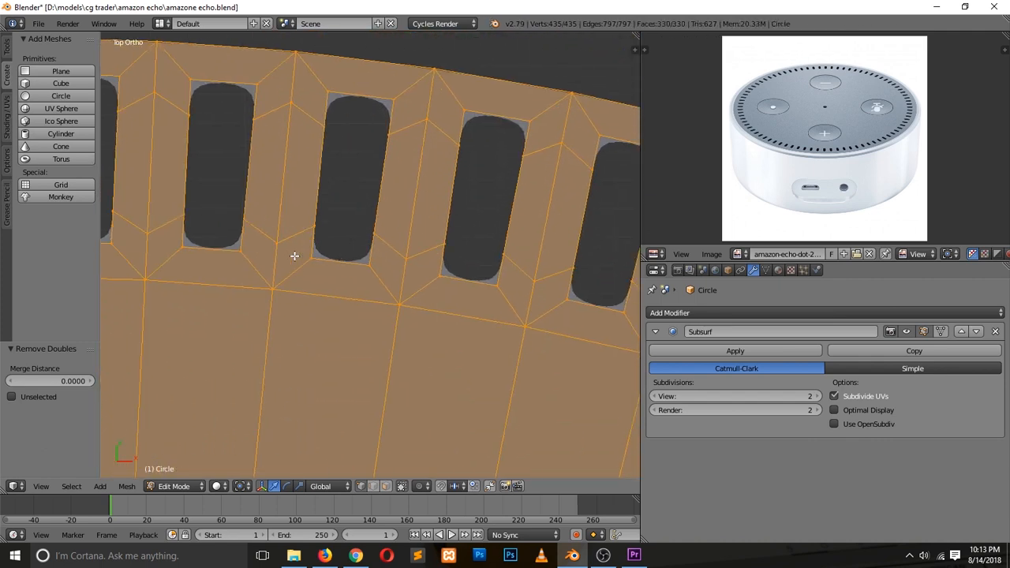
mouse_move(83, 379)
mouse_down()
mouse_move(57, 379)
mouse_move(78, 383)
mouse_up()
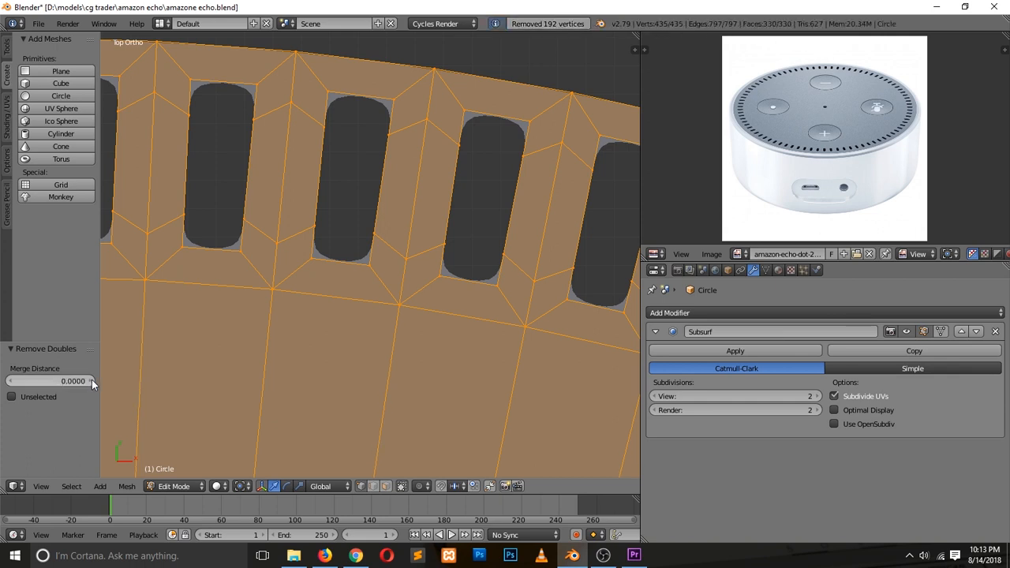
scroll(277, 236, down, 1)
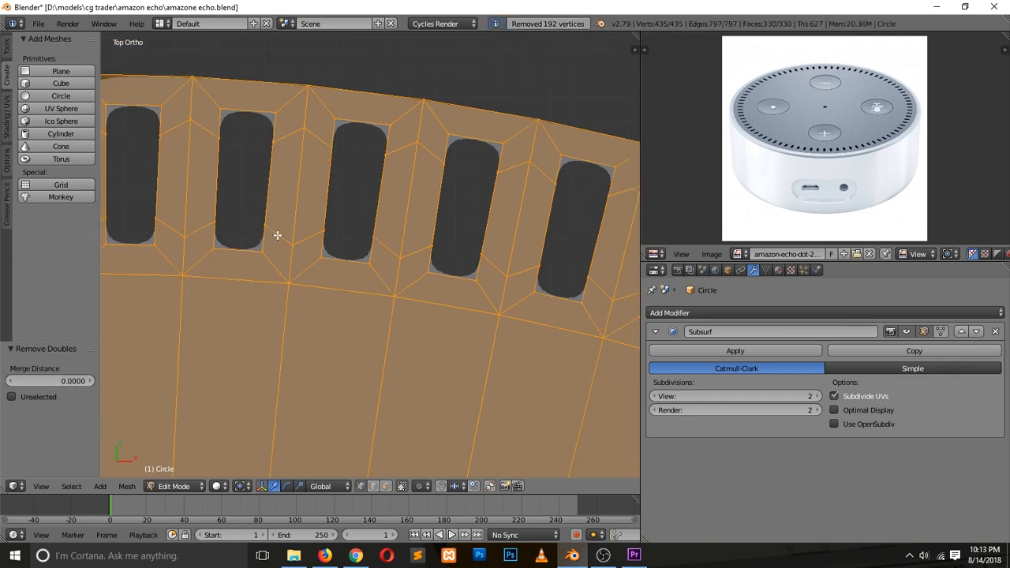
Check individual vertices between the rim slots, leave mesh editing and examine the smoothed quarter disc's lower edge.
right_click(293, 285)
right_click(396, 114)
right_click(419, 101)
right_click(416, 142)
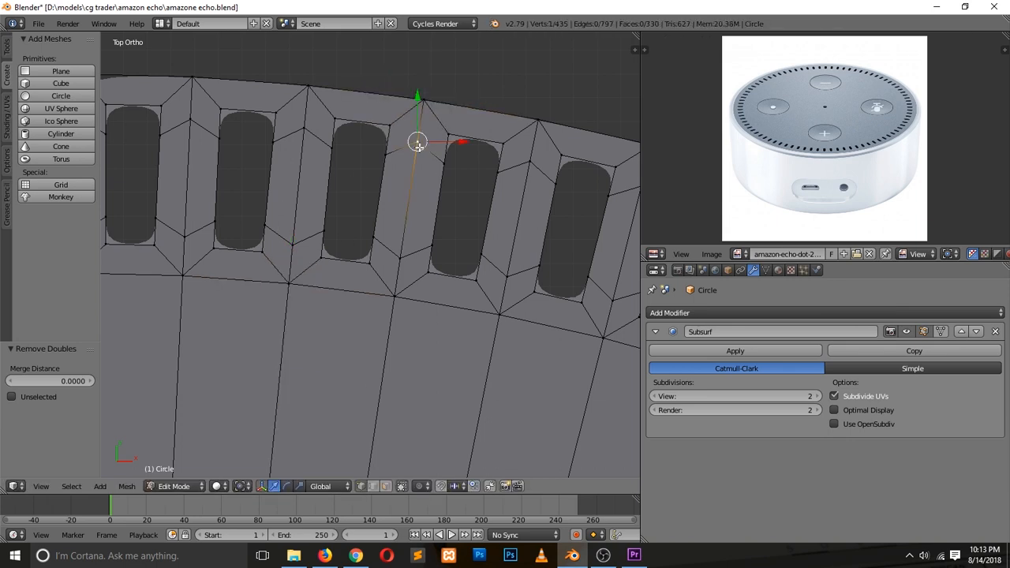
scroll(415, 161, down, 10)
key(Tab)
scroll(442, 208, up, 7)
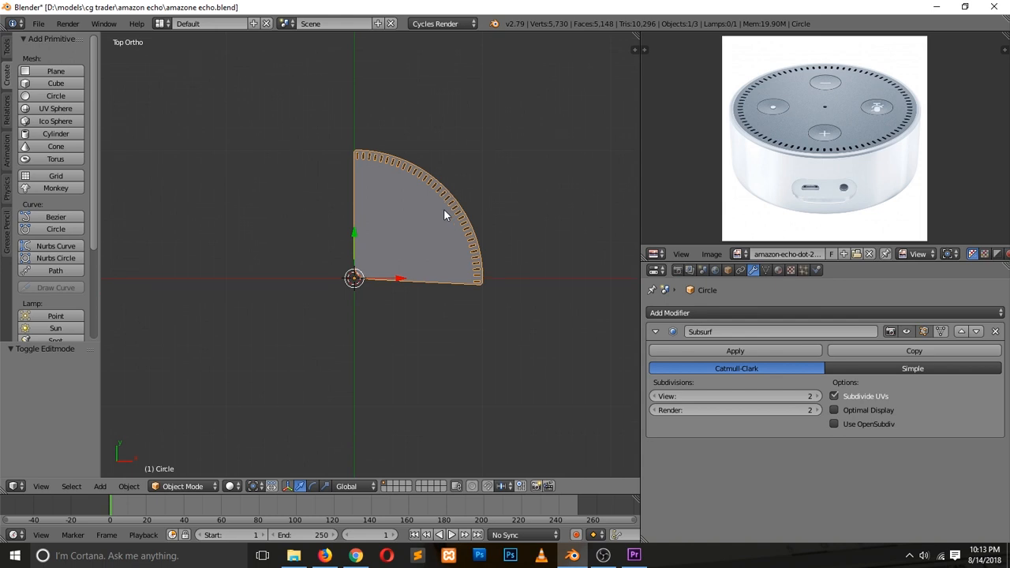
ctrl+scroll(445, 210, up, 14)
scroll(448, 206, up, 2)
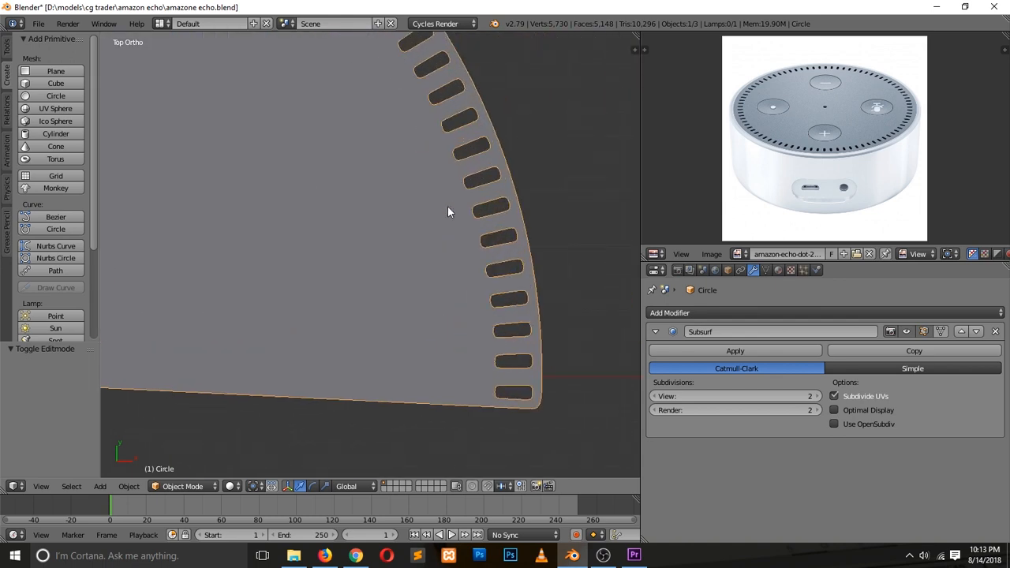
scroll(493, 211, down, 6)
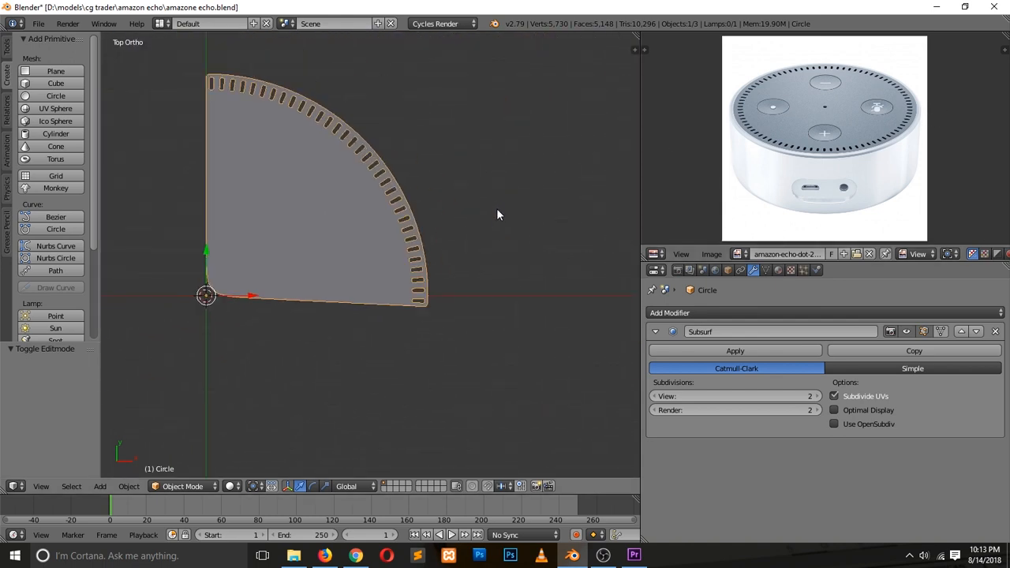
Add a Mirror modifier to the quarter disc and mirror it across both the X and Y axes.
ctrl+scroll(482, 219, down, 6)
scroll(486, 219, up, 1)
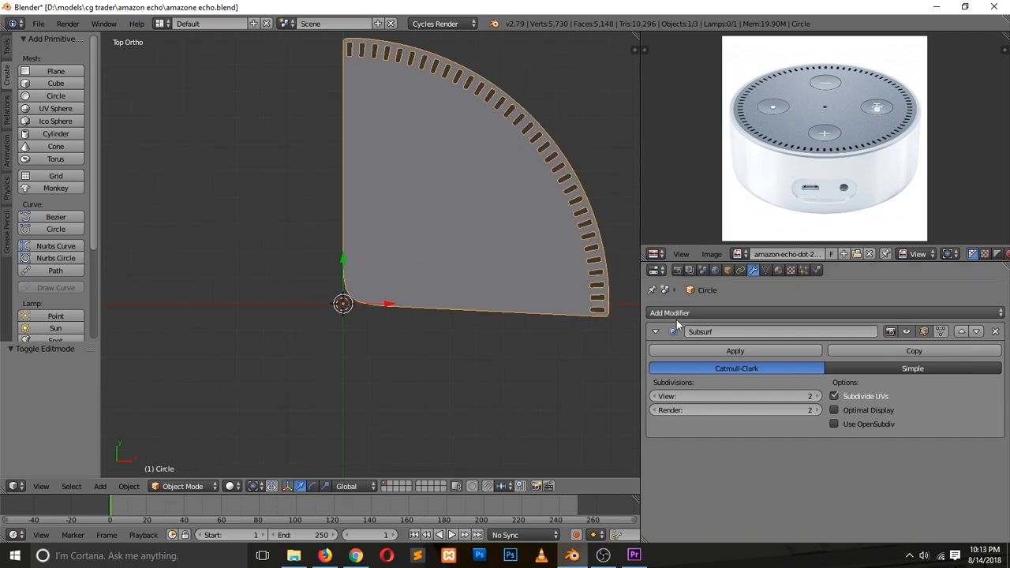
click(742, 312)
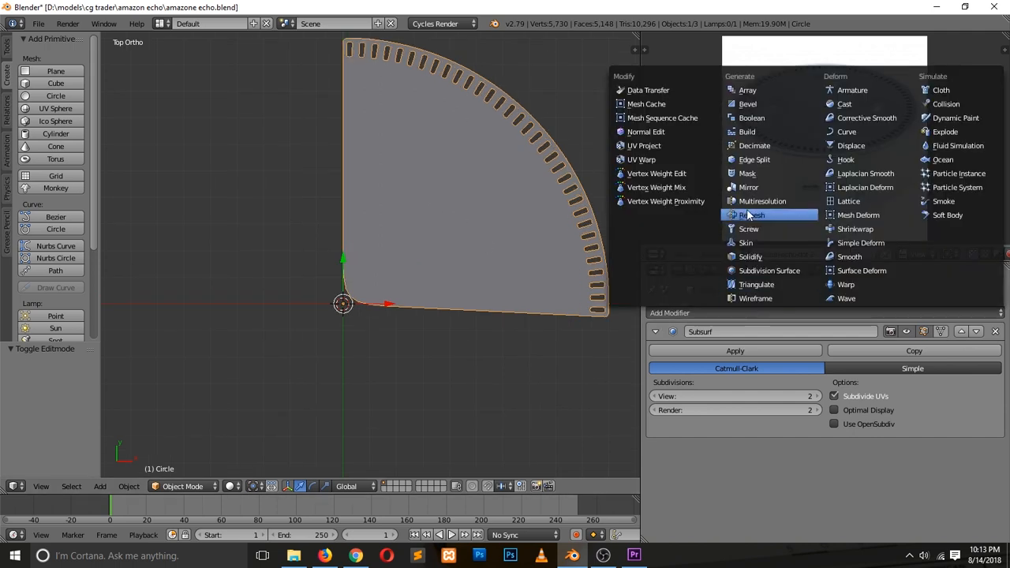
click(757, 187)
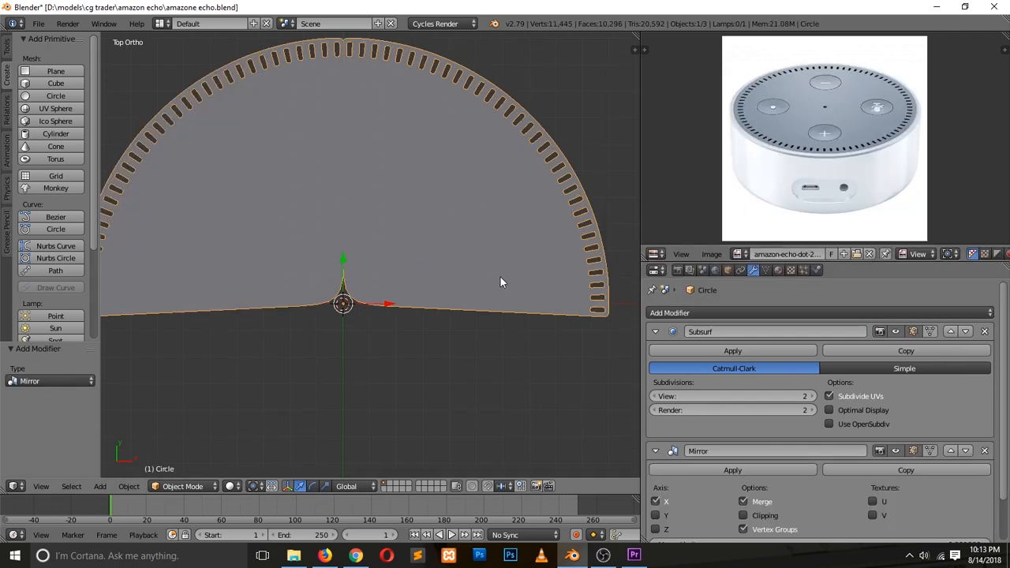
scroll(499, 282, down, 2)
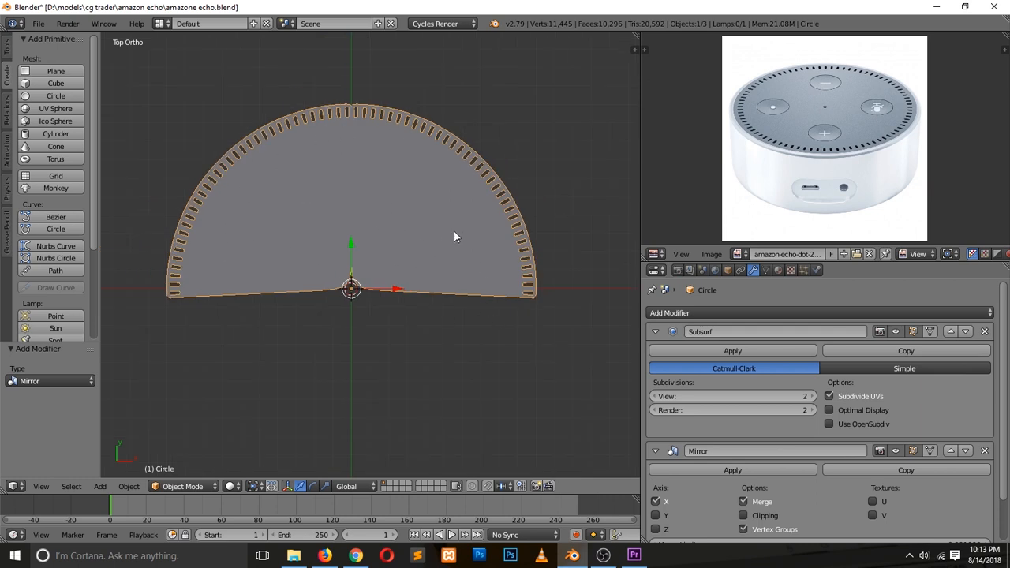
scroll(888, 434, down, 2)
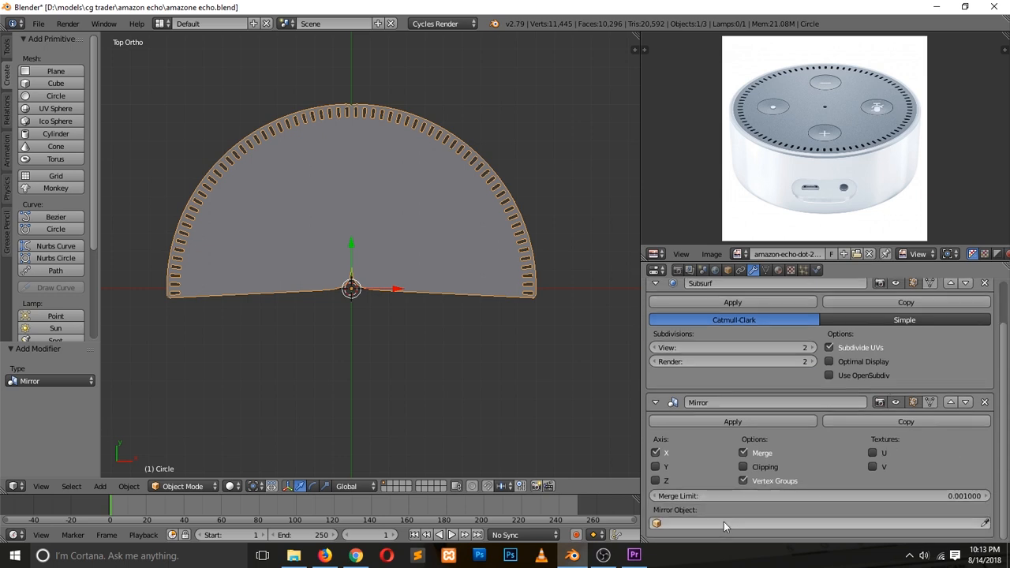
click(656, 467)
scroll(255, 123, up, 2)
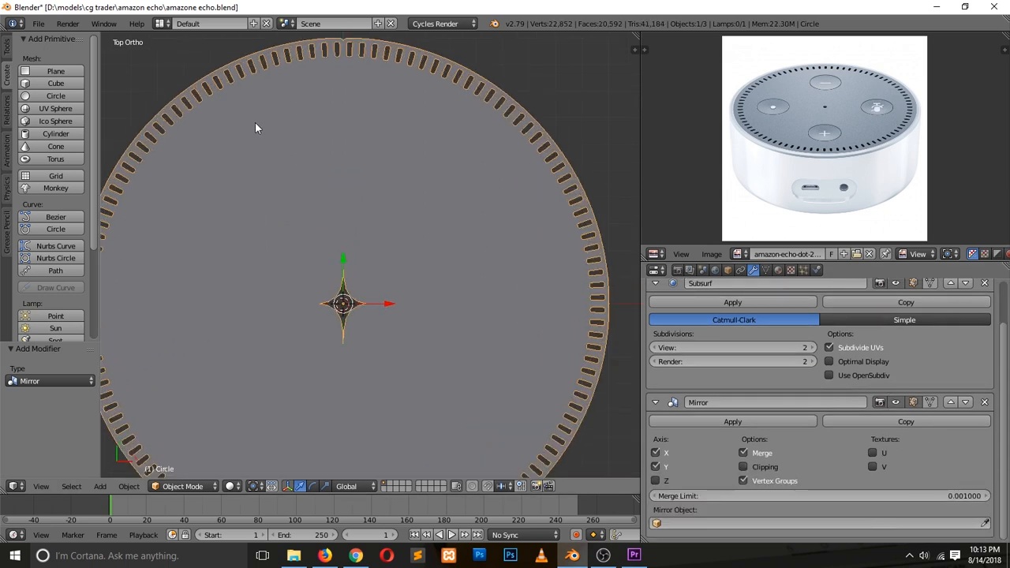
Inspect the notch at the rim's mirror seam and move the Mirror modifier above the Subsurf modifier.
shift+scroll(360, 66, up, 6)
scroll(333, 115, up, 6)
shift+scroll(334, 116, up, 14)
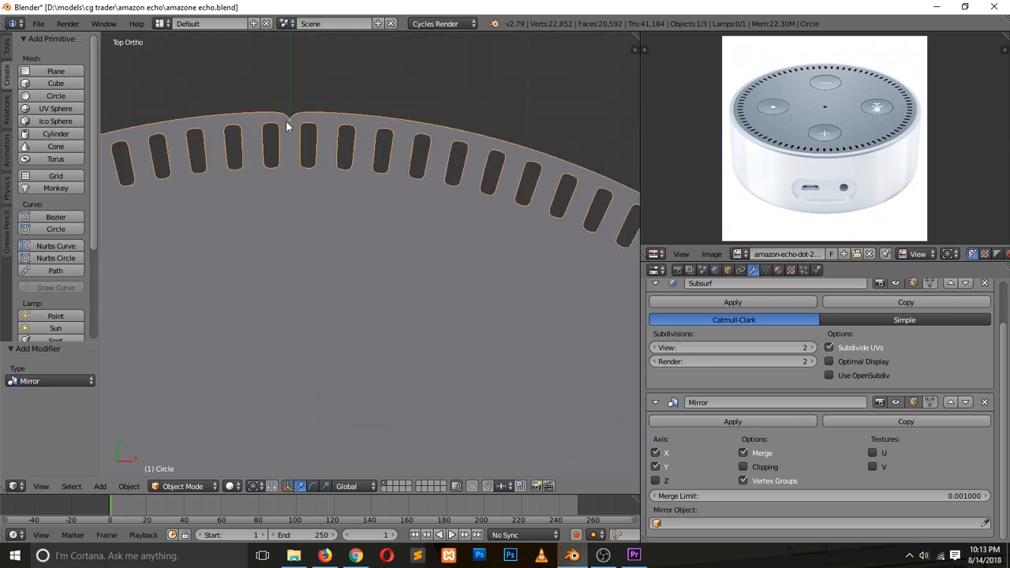
scroll(288, 126, up, 2)
shift+scroll(398, 211, up, 5)
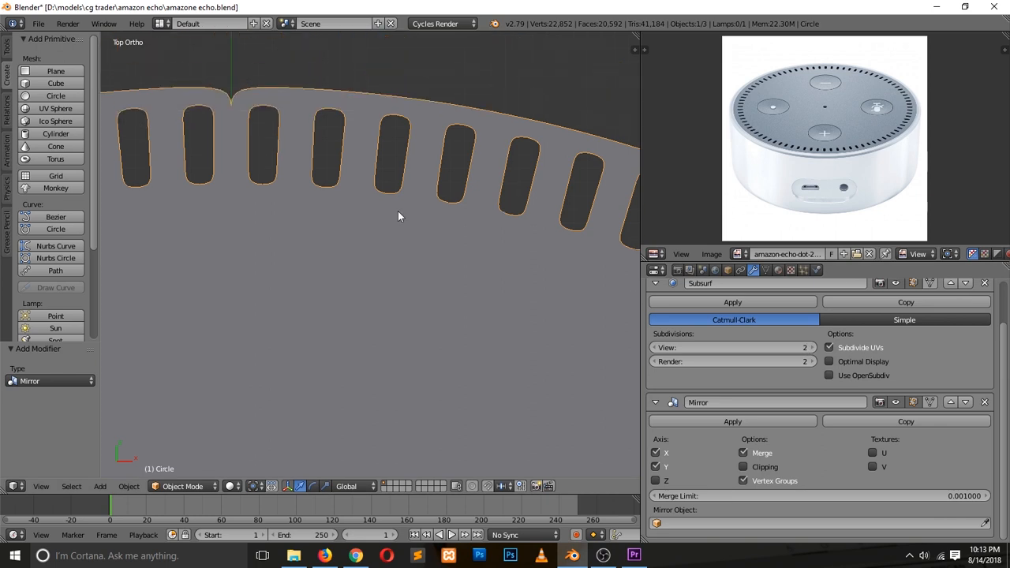
click(951, 403)
scroll(335, 207, down, 1)
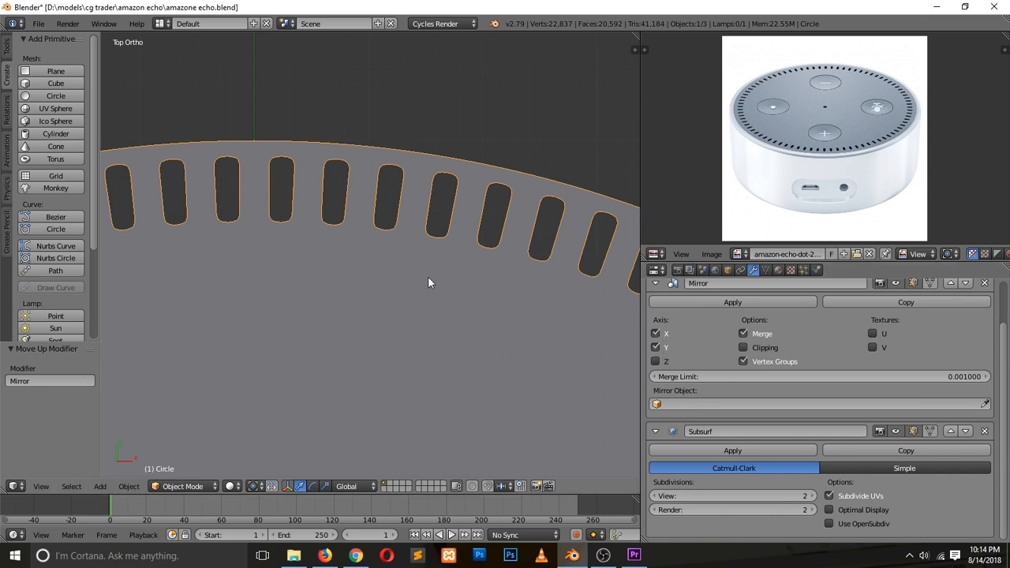
Deselect the full disc and examine its slotted rim all around, from above and at an angle.
scroll(358, 291, down, 12)
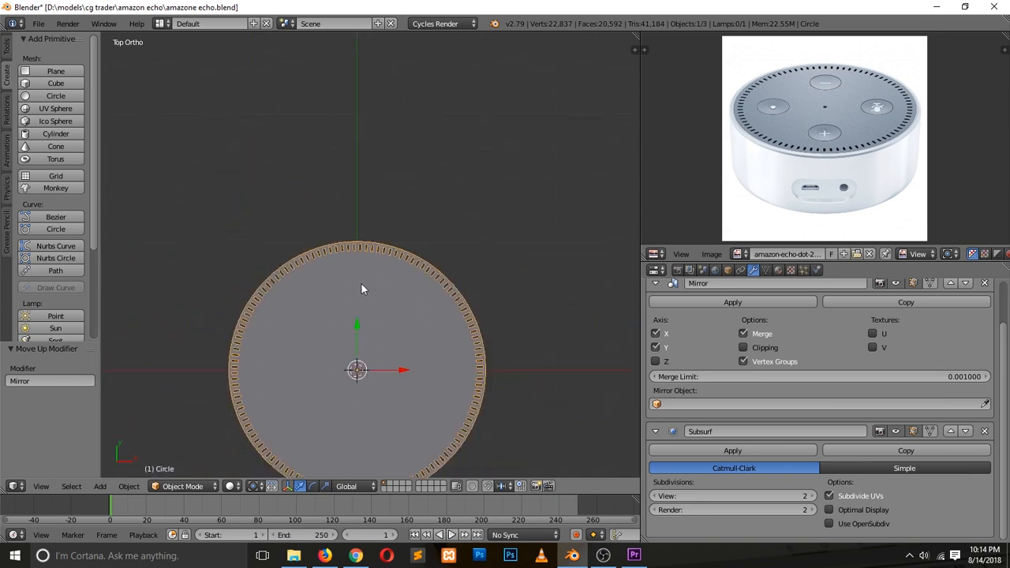
shift+scroll(362, 286, down, 7)
scroll(362, 288, up, 7)
scroll(362, 288, down, 4)
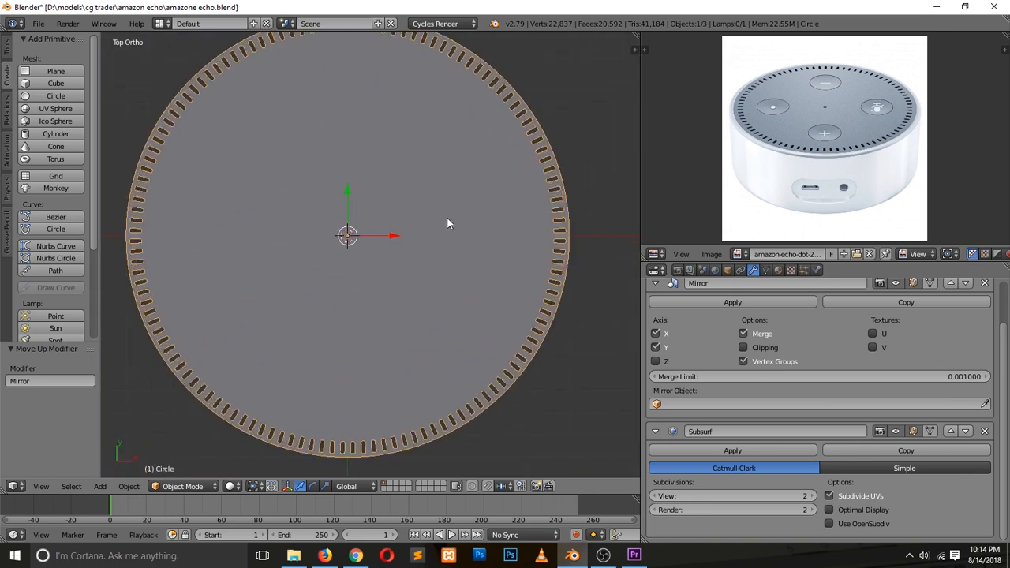
scroll(447, 219, down, 2)
key(a)
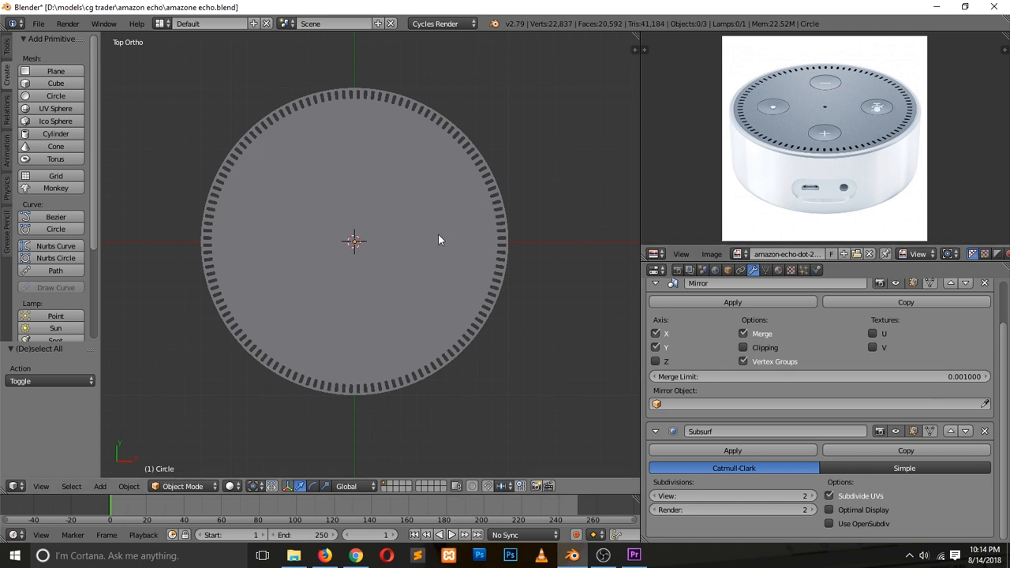
middle_drag(420, 336, 435, 318)
scroll(444, 319, up, 6)
scroll(448, 321, down, 6)
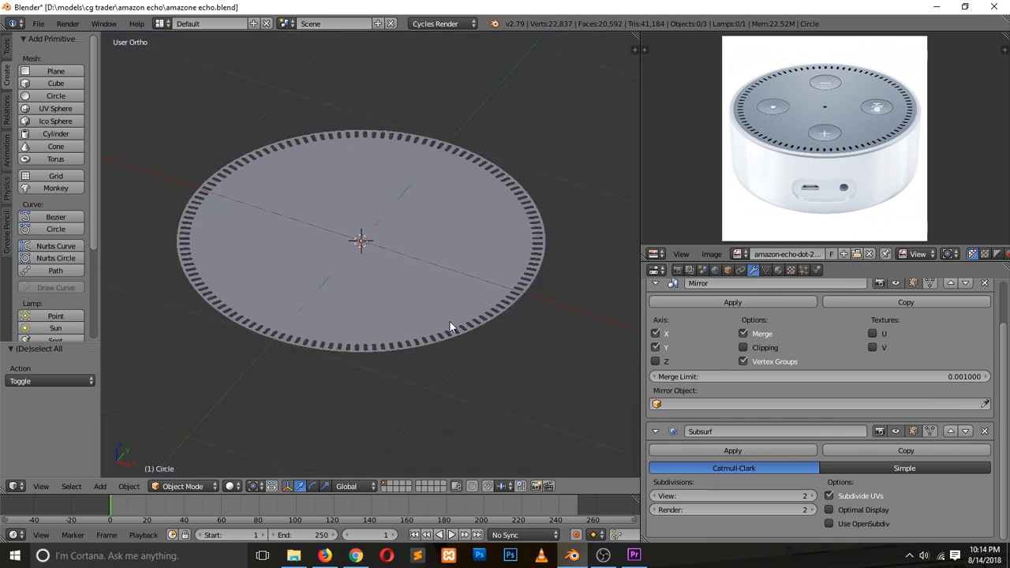
Examine the quarter-disc mesh against its mirrored copies in top view and compare the disc with the reference photo.
key(KP_7)
key(Tab)
scroll(439, 299, up, 3)
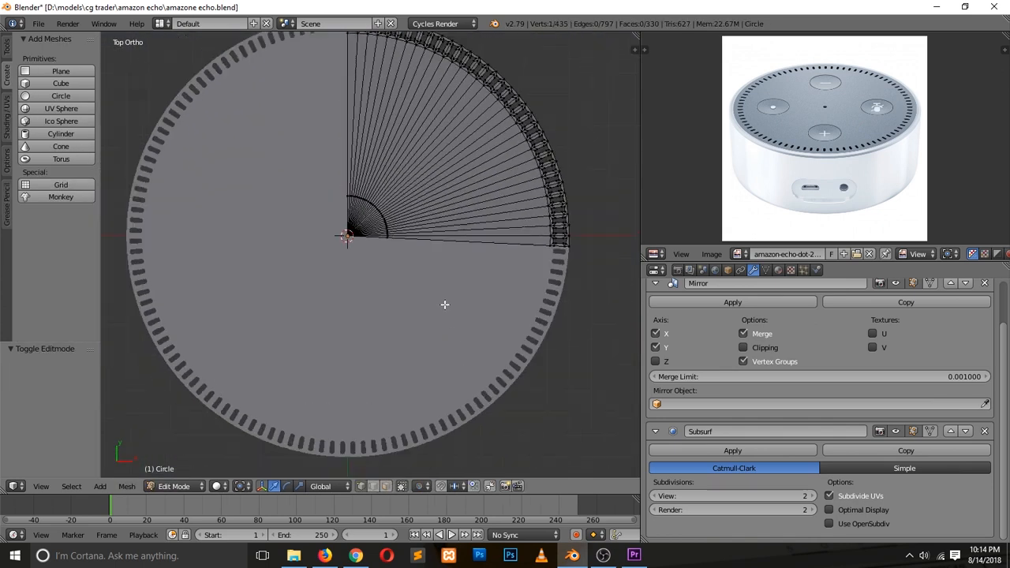
scroll(442, 307, down, 5)
key(Tab)
shift+scroll(448, 317, up, 5)
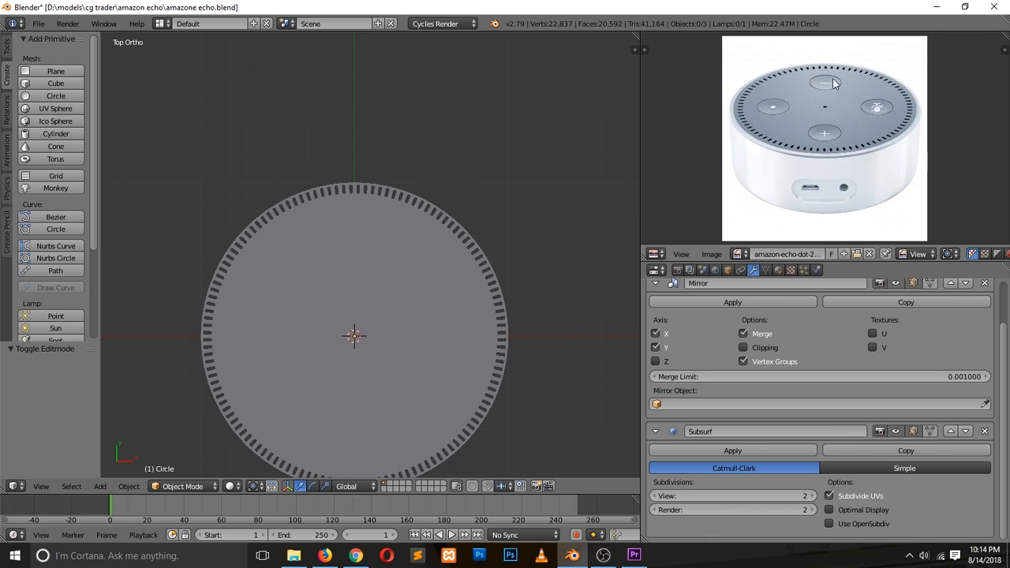
scroll(390, 284, up, 3)
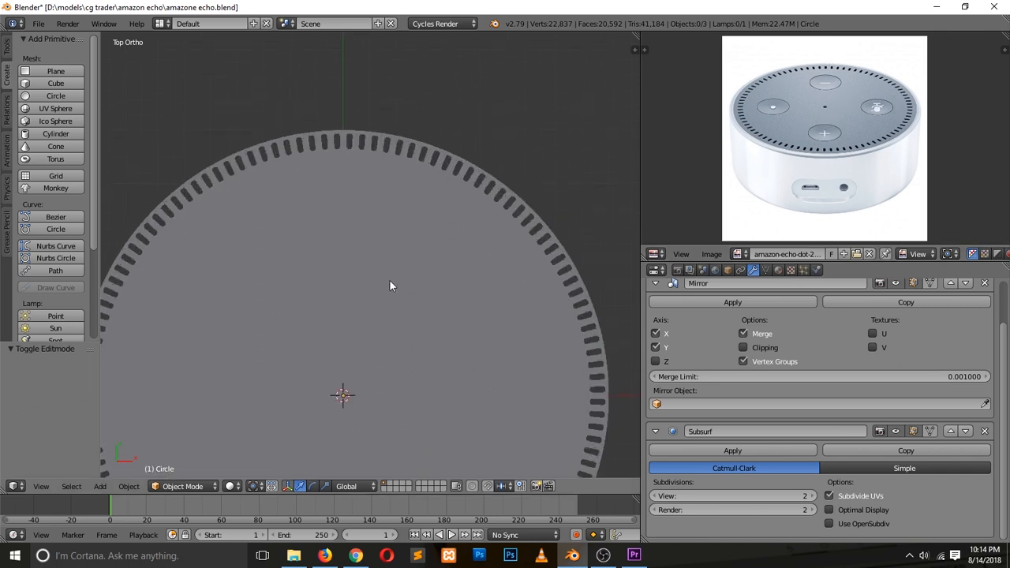
click(603, 556)
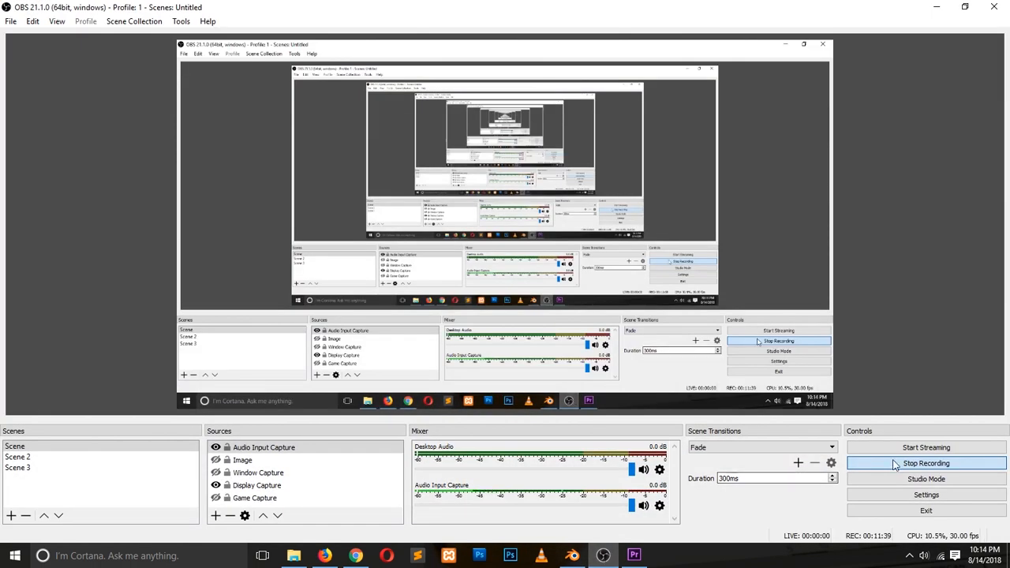
click(937, 7)
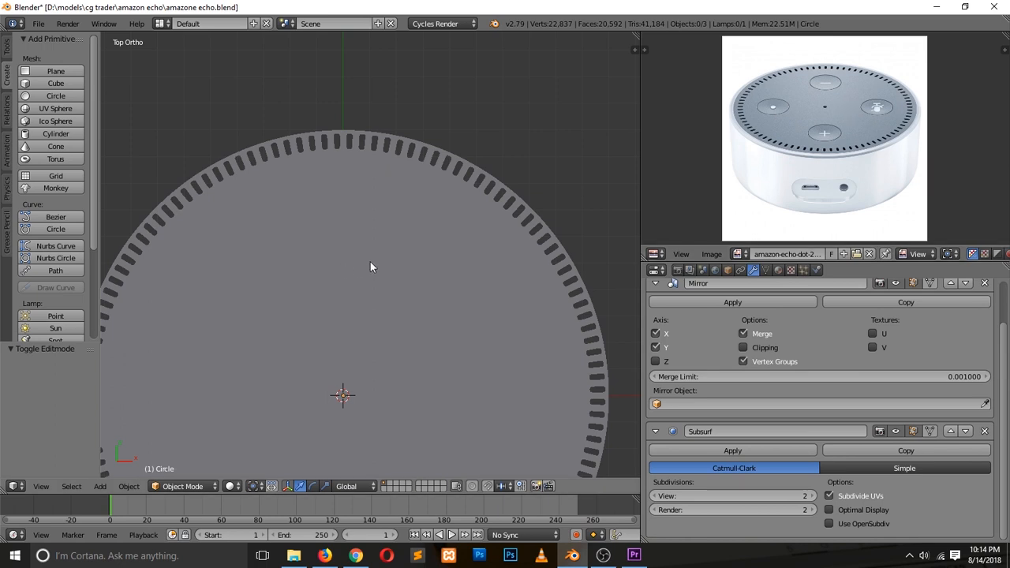
Open the disc for mesh editing and turn off the edit-mode display of its Subsurf and Mirror modifiers.
scroll(363, 272, up, 3)
scroll(363, 272, down, 2)
key(Tab)
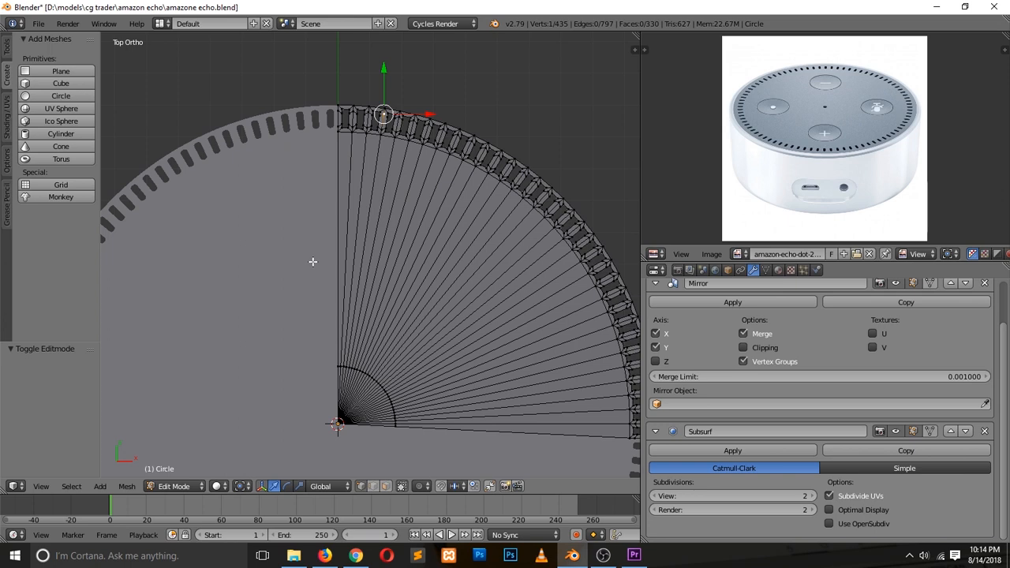
ctrl+scroll(447, 269, up, 1)
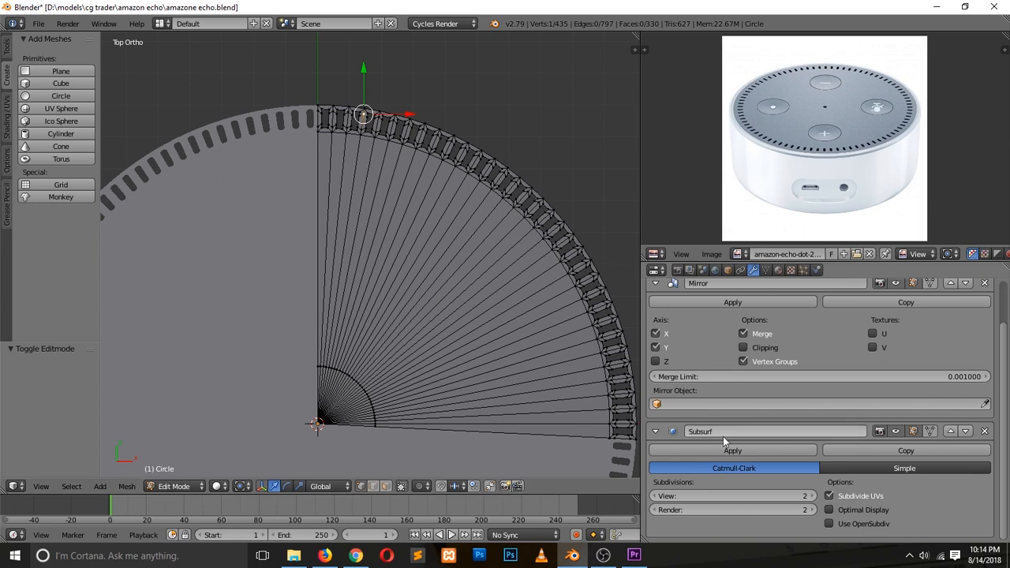
scroll(908, 387, up, 2)
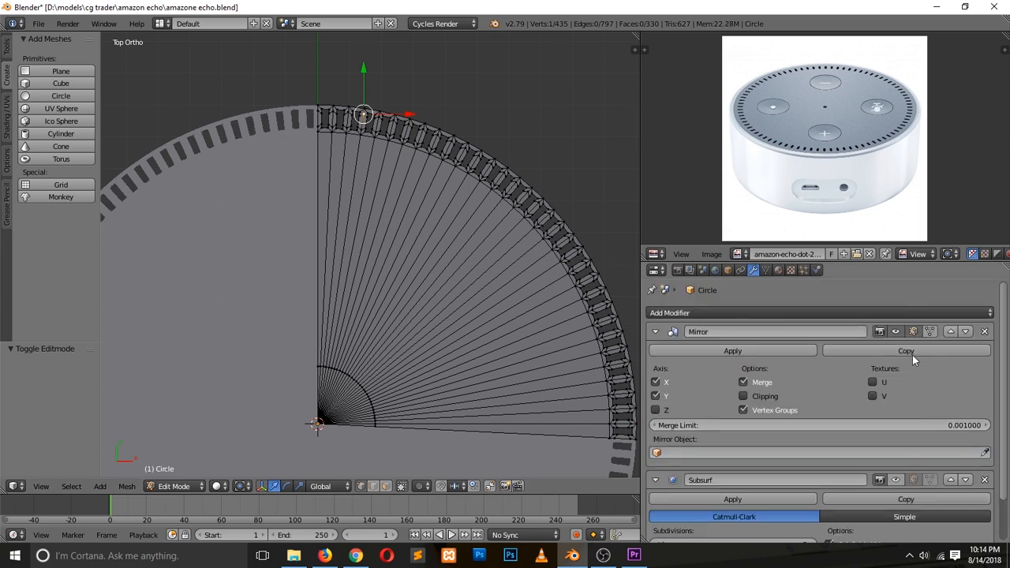
click(914, 331)
Place the 3D cursor midway along the quarter disc's vertical edge and add a 12-vertex circle of radius 1.000 there.
click(304, 251)
key(shift+a)
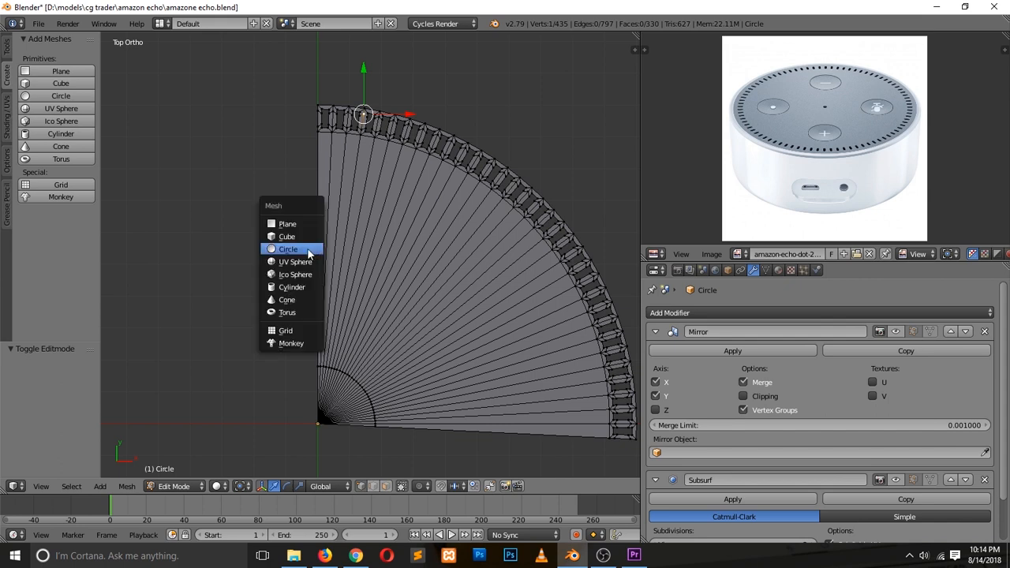
click(307, 251)
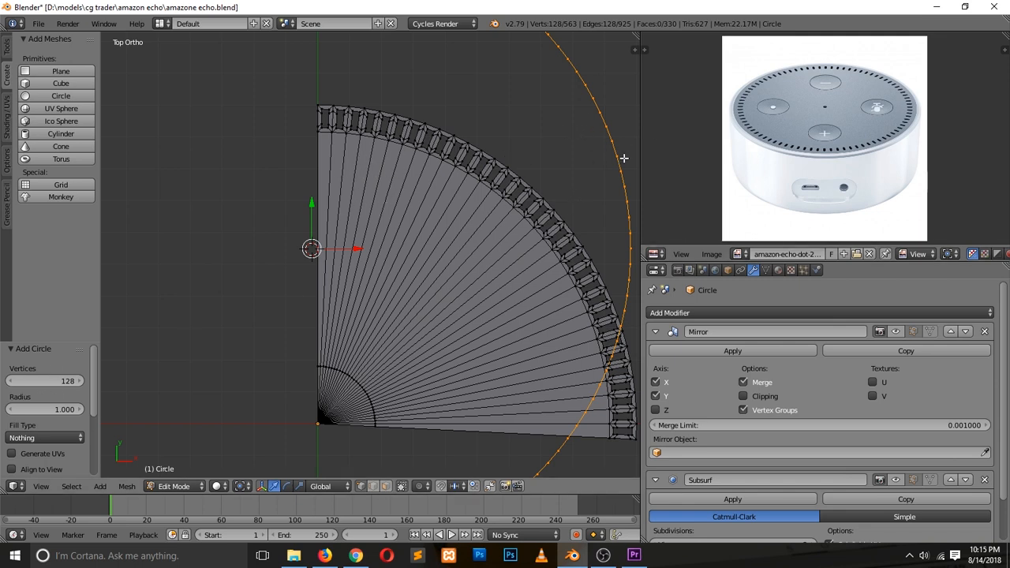
click(63, 379)
text(12)
key(Return)
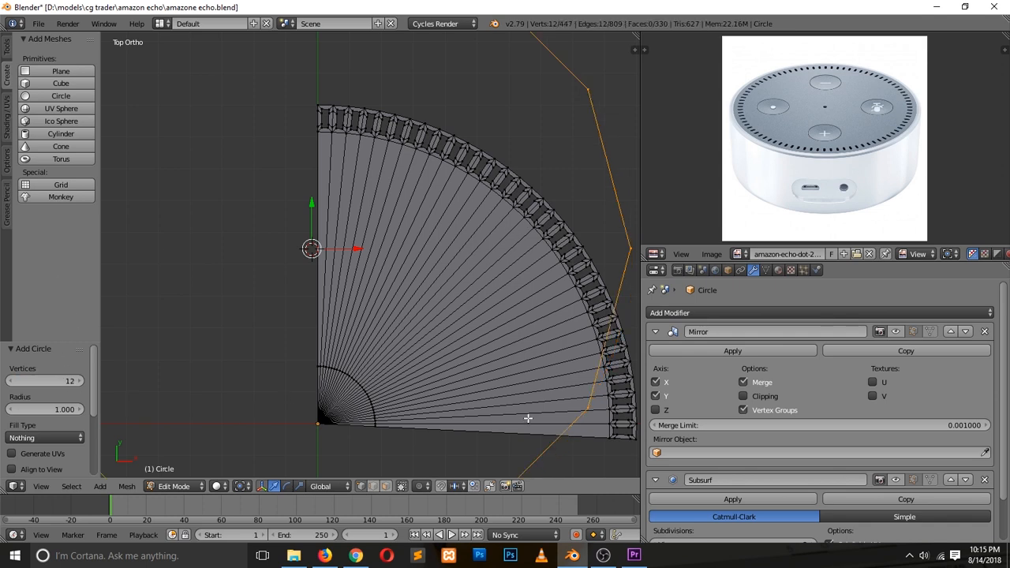
Scale the new 12-vertex circle by a factor of 0.198 to rough out the button's size.
key(s)
click(327, 301)
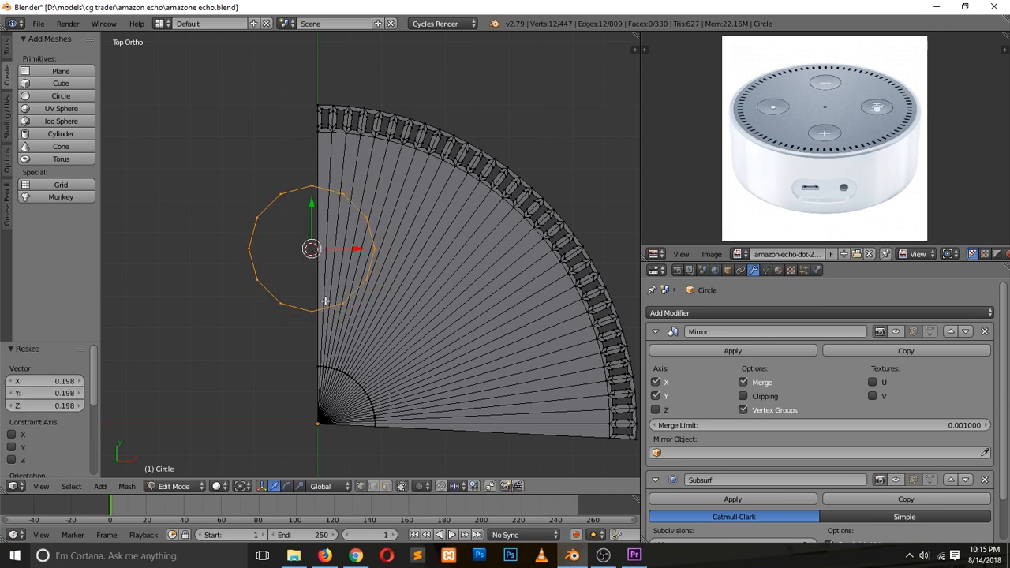
scroll(297, 263, up, 5)
ctrl+scroll(293, 263, up, 1)
shift+scroll(295, 264, down, 4)
shift+scroll(296, 268, up, 3)
ctrl+scroll(296, 270, down, 4)
scroll(361, 309, down, 4)
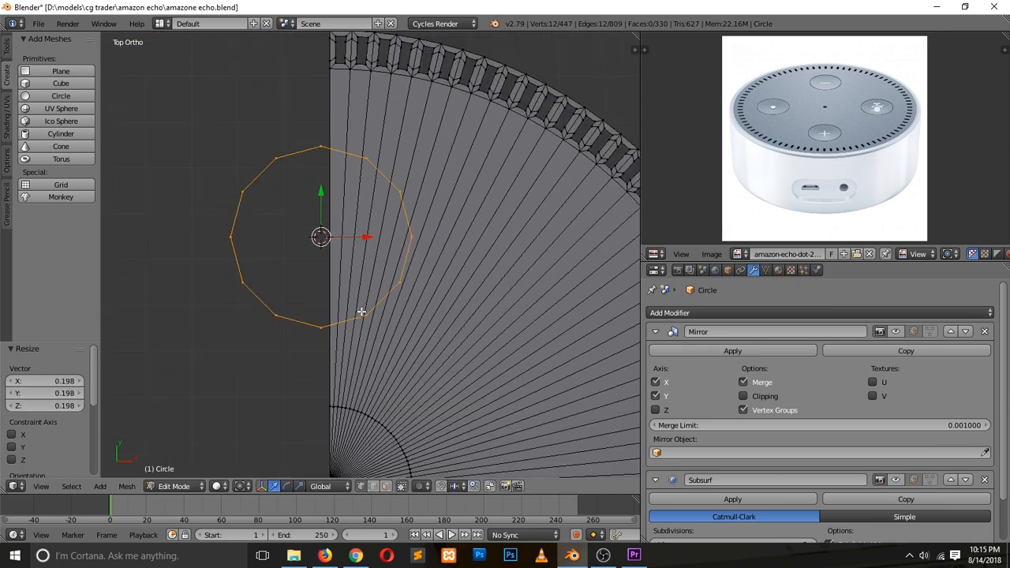
Scale the button circle down further, then move it slightly up and 0.022 along X towards the quarter disc's vertical edge.
key(s)
click(361, 336)
drag(323, 200, 323, 192)
drag(353, 229, 362, 229)
scroll(363, 237, up, 5)
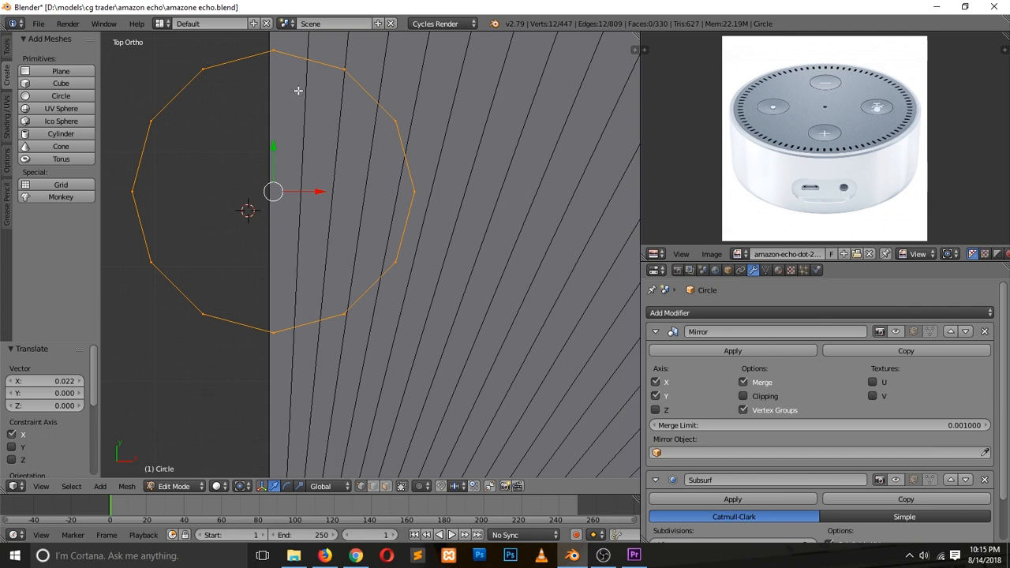
shift+scroll(250, 409, up, 5)
scroll(282, 315, up, 3)
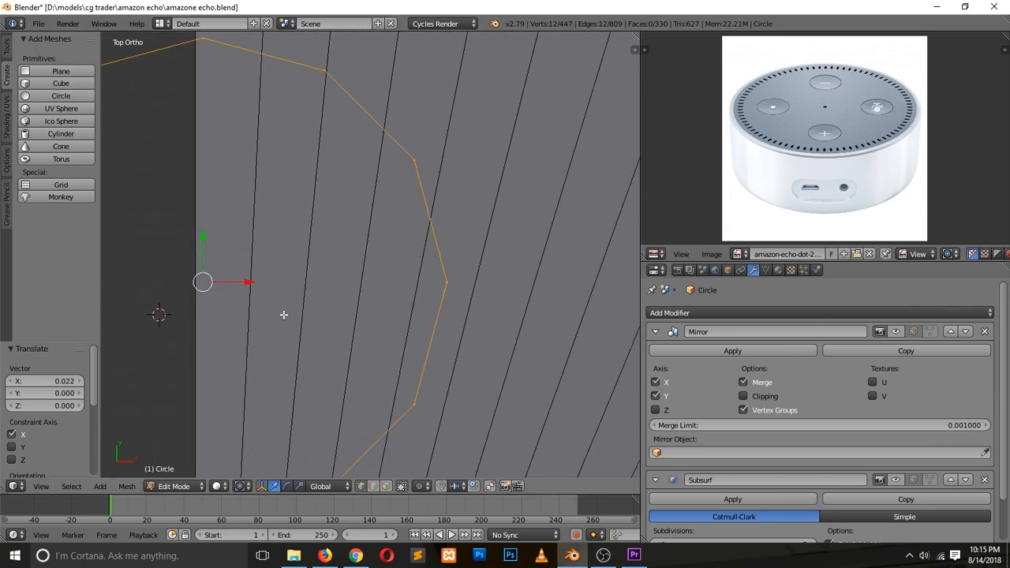
Move the button circle -0.004 along X onto the quarter disc's straight vertical edge, and deselect it.
ctrl+scroll(288, 315, down, 7)
drag(397, 279, 370, 282)
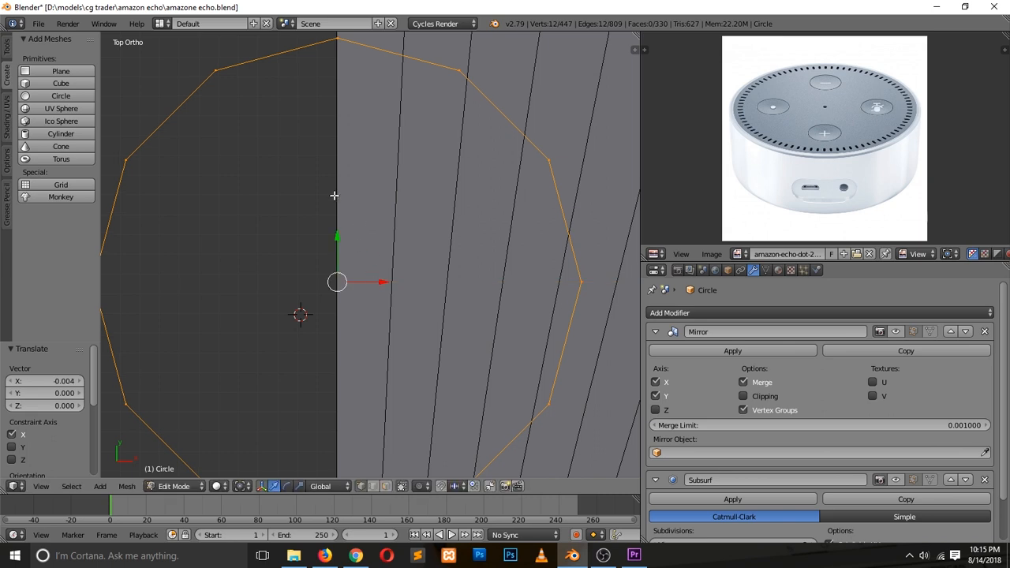
scroll(325, 265, down, 5)
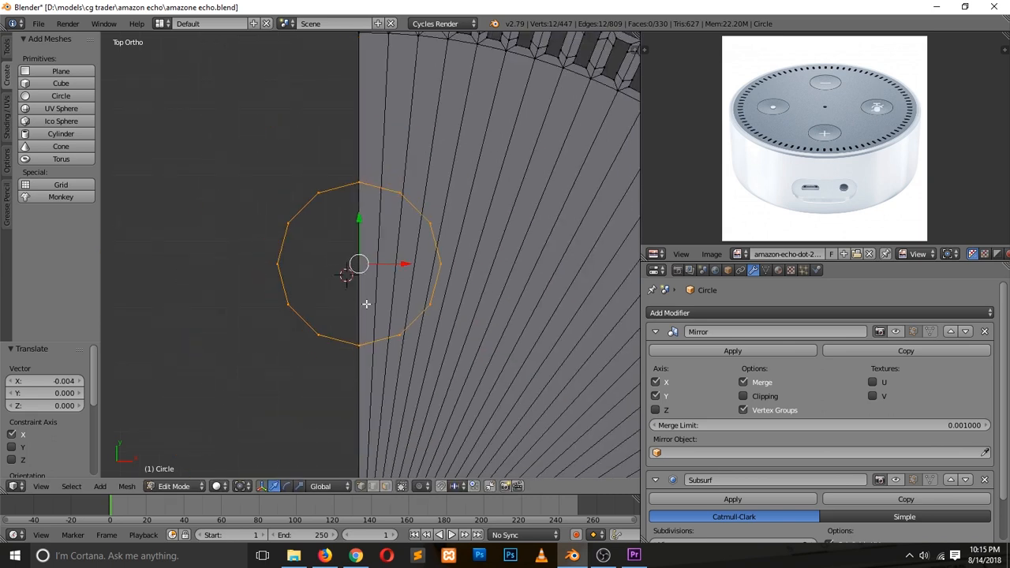
ctrl+scroll(366, 306, up, 6)
scroll(361, 311, down, 4)
scroll(361, 311, up, 1)
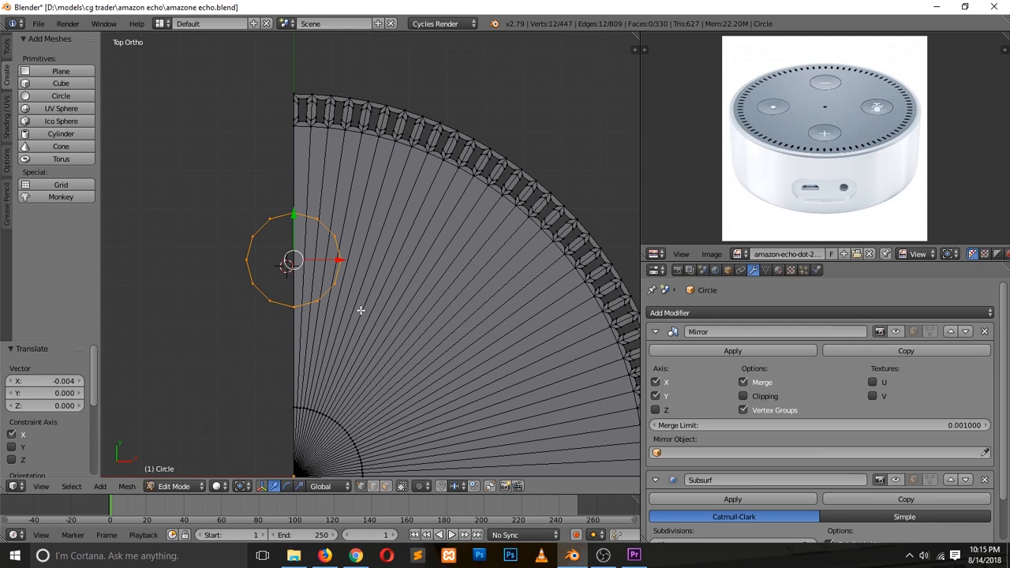
key(a)
Add a loop cut across the quarter disc's spokes and slide it to the top of the button circle.
scroll(360, 310, up, 4)
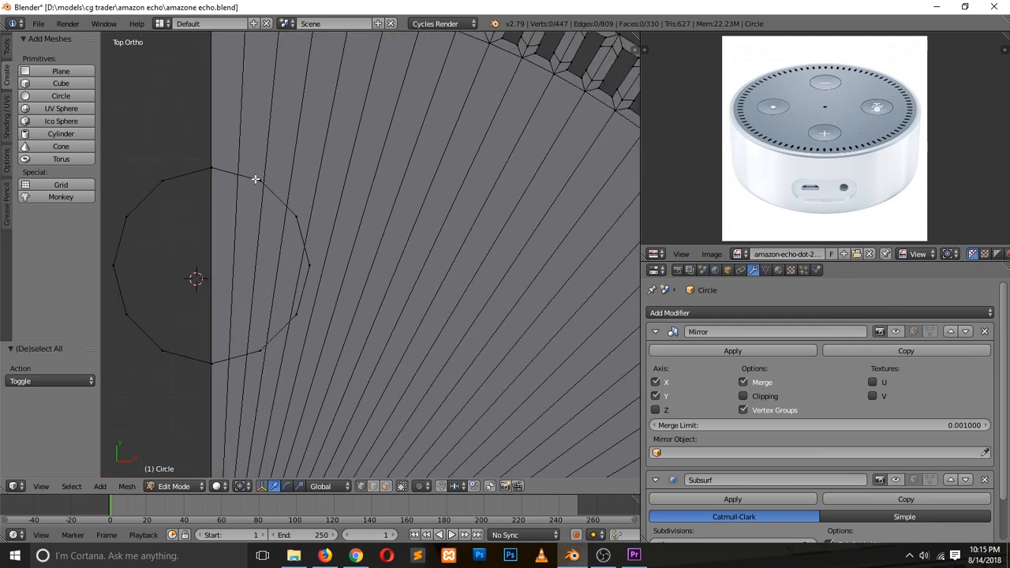
scroll(293, 215, down, 1)
shift+scroll(294, 218, up, 4)
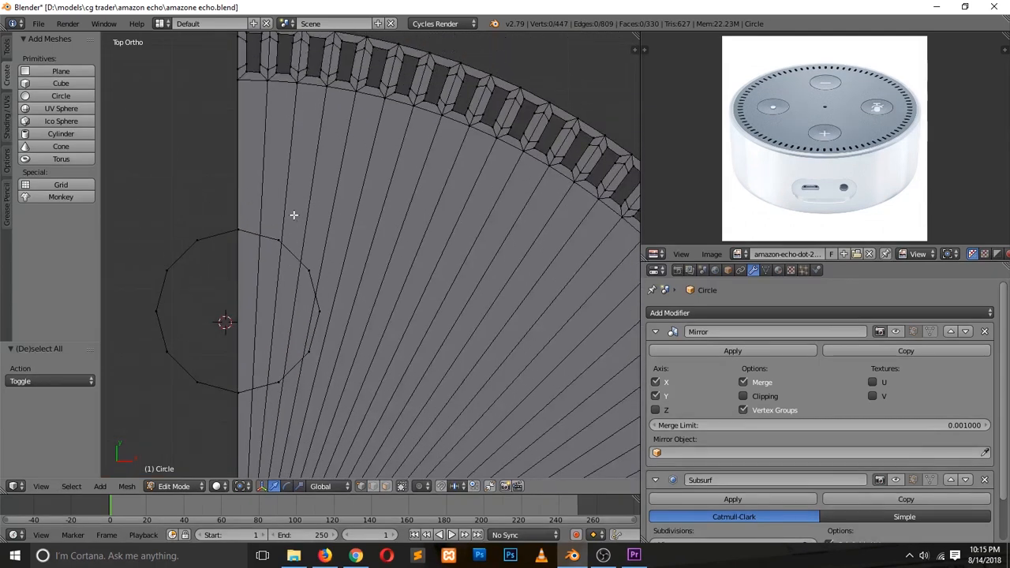
scroll(289, 255, down, 3)
shift+scroll(291, 258, down, 1)
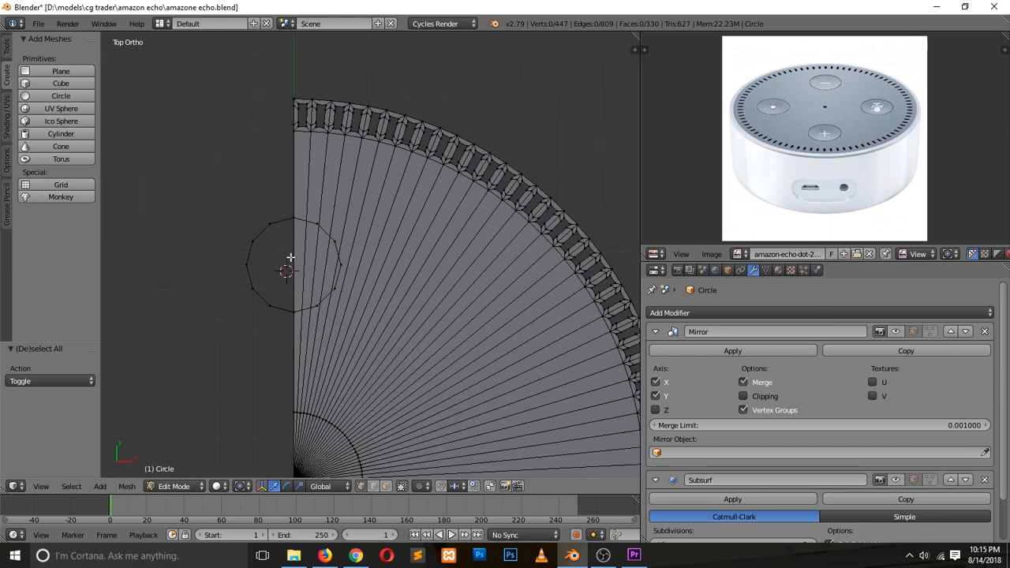
scroll(290, 258, up, 2)
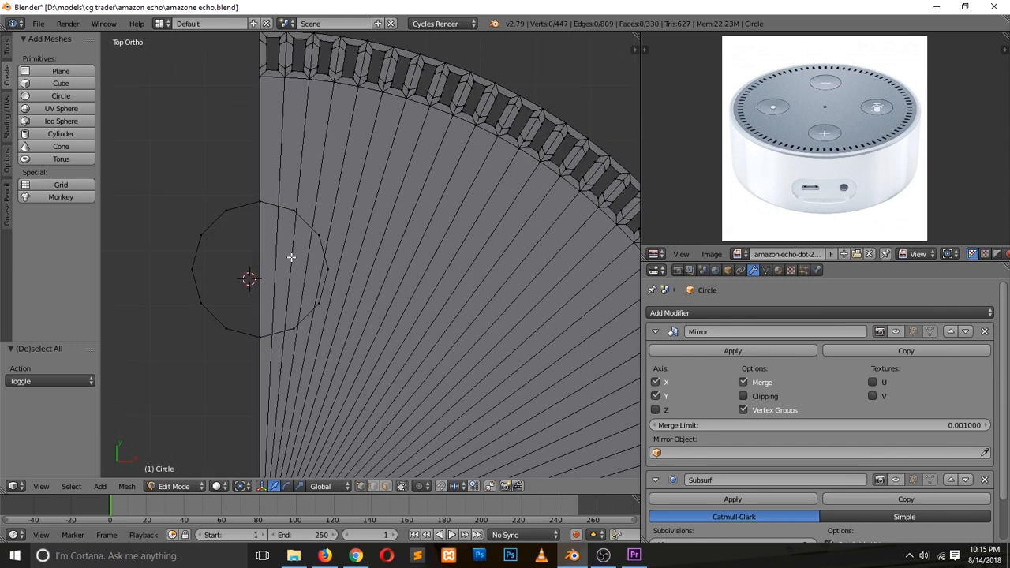
key(ctrl+r)
click(312, 203)
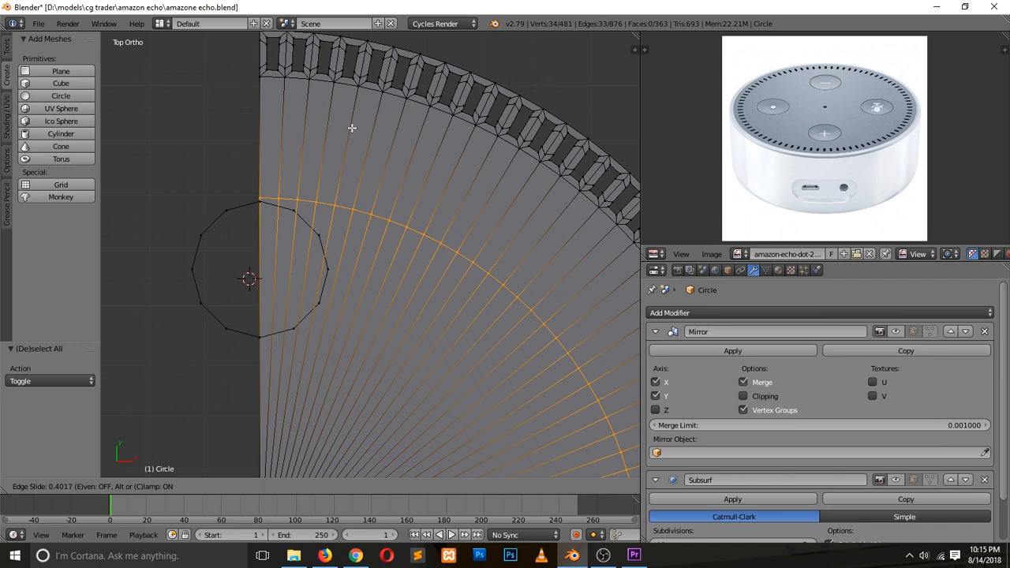
click(355, 132)
Add a second loop cut across the spokes, aligned with the bottom of the button circle.
scroll(354, 268, down, 4)
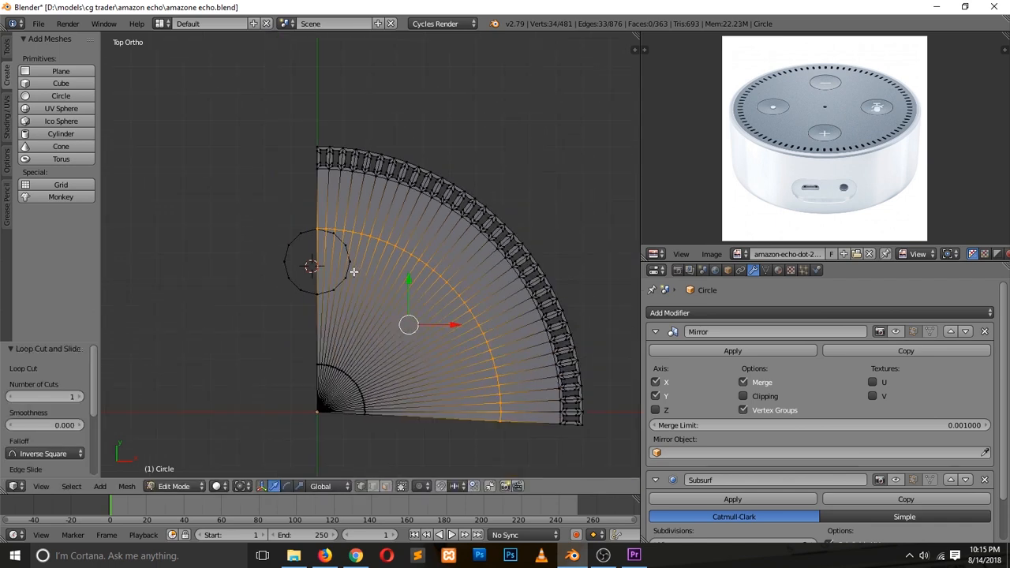
shift+scroll(353, 271, down, 4)
key(ctrl+r)
click(348, 269)
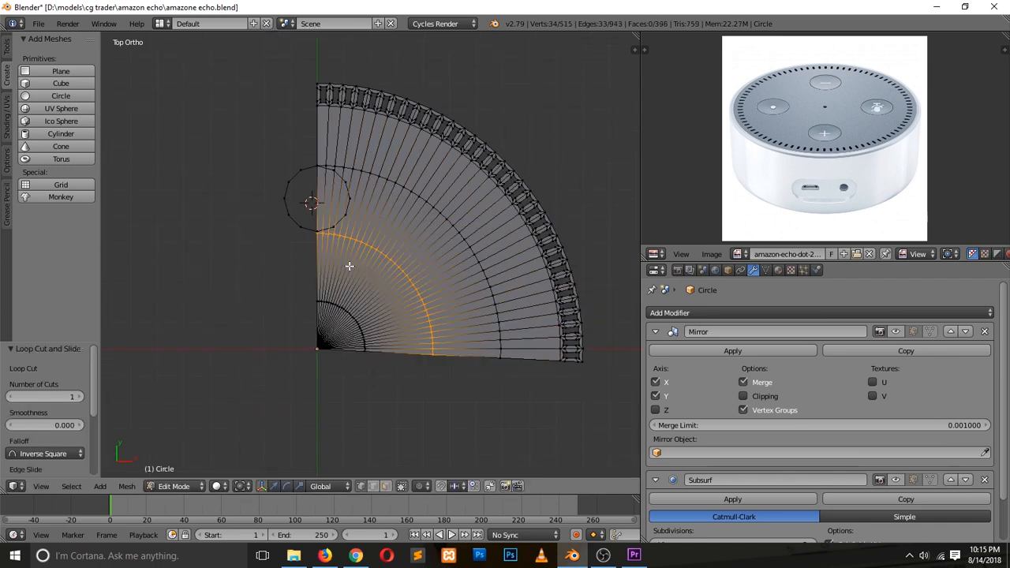
click(350, 266)
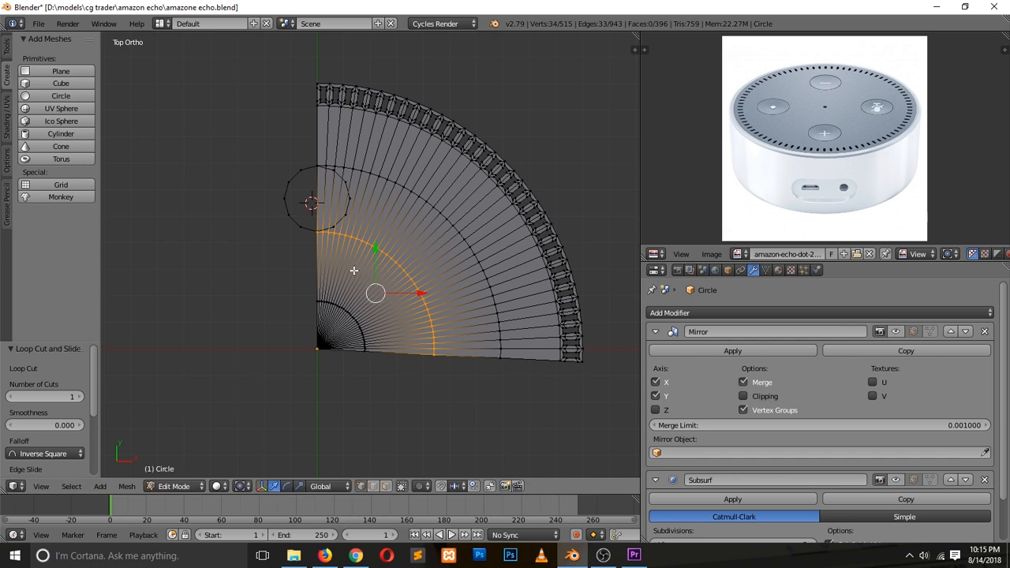
Add a third loop cut through the middle of the button circle, between the other two, and deselect everything.
scroll(349, 263, up, 2)
key(ctrl+r)
click(354, 188)
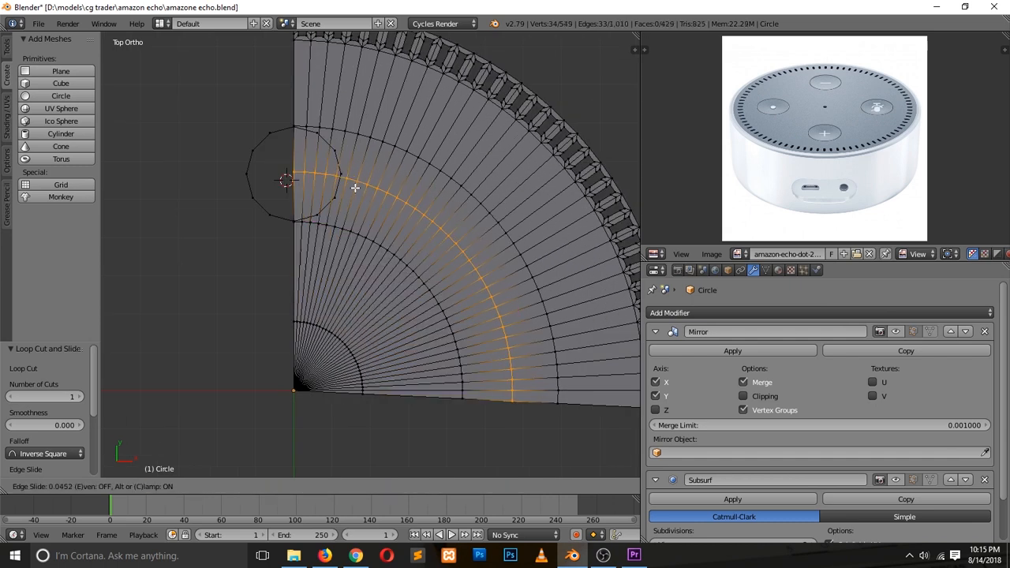
click(360, 187)
key(a)
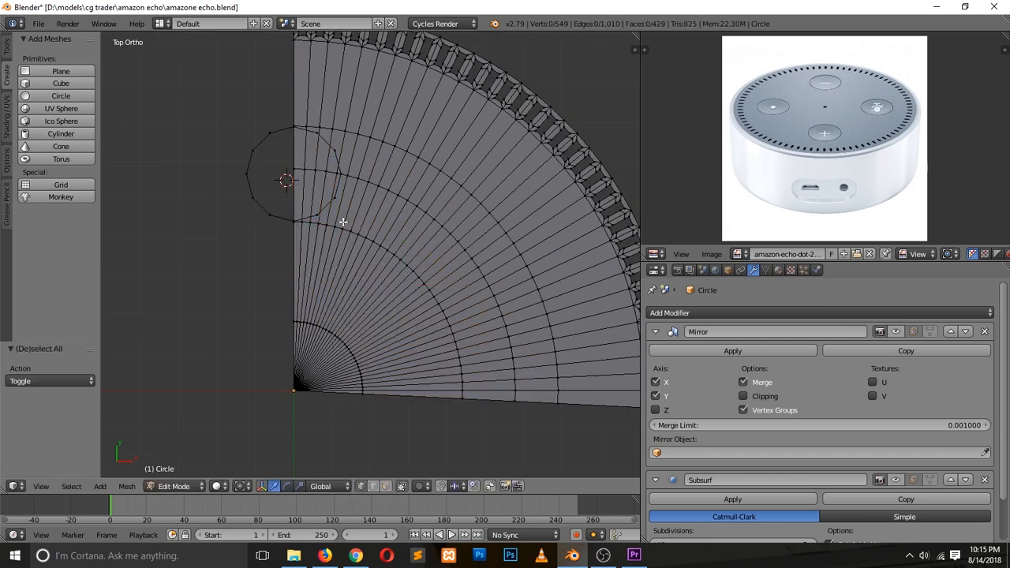
Merge the outer new loop's nearby spoke vertex into the circle's first vertex right of its top, using At Last.
scroll(338, 224, up, 3)
scroll(339, 227, up, 2)
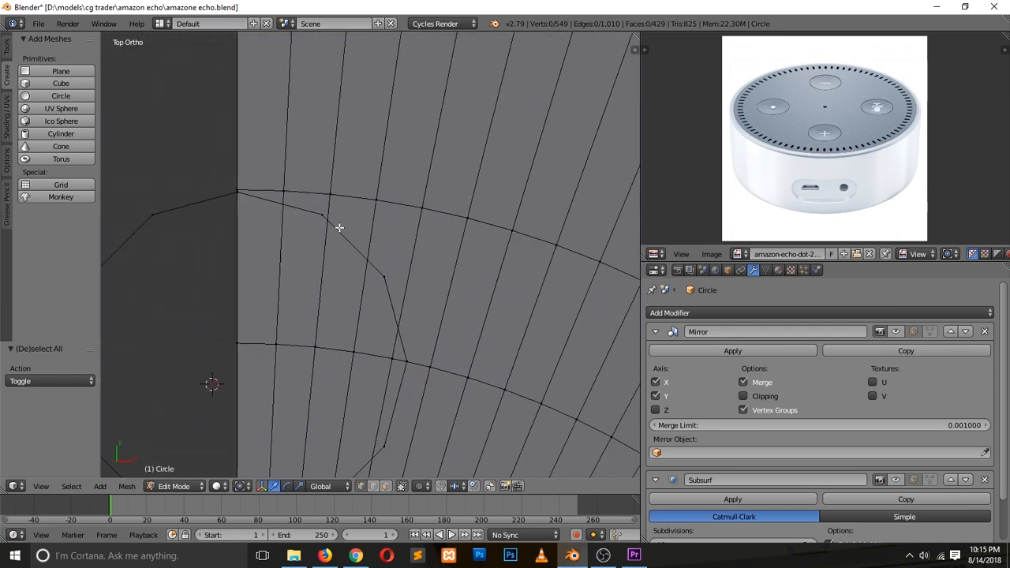
right_click(341, 193)
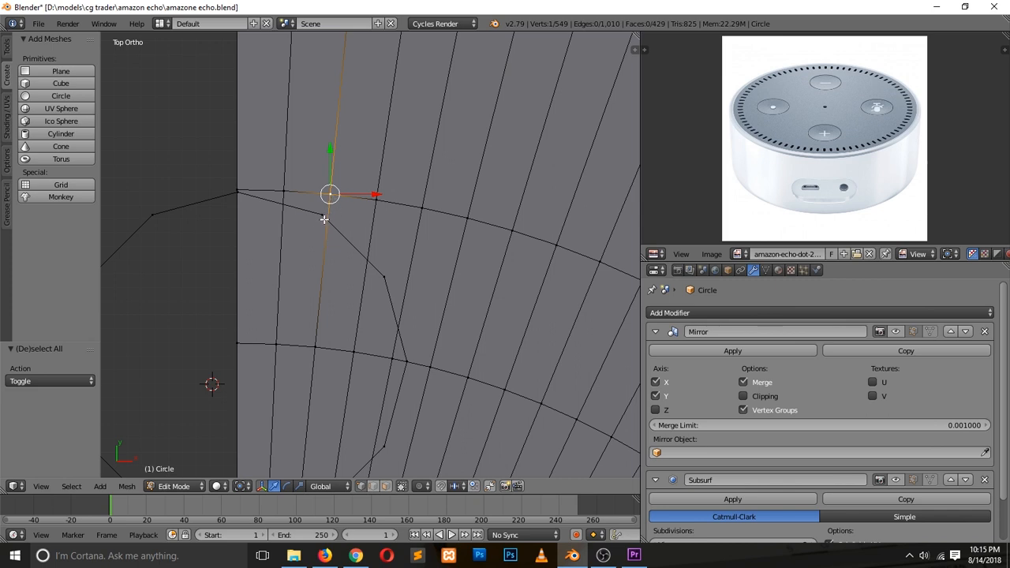
shift+right_click(327, 215)
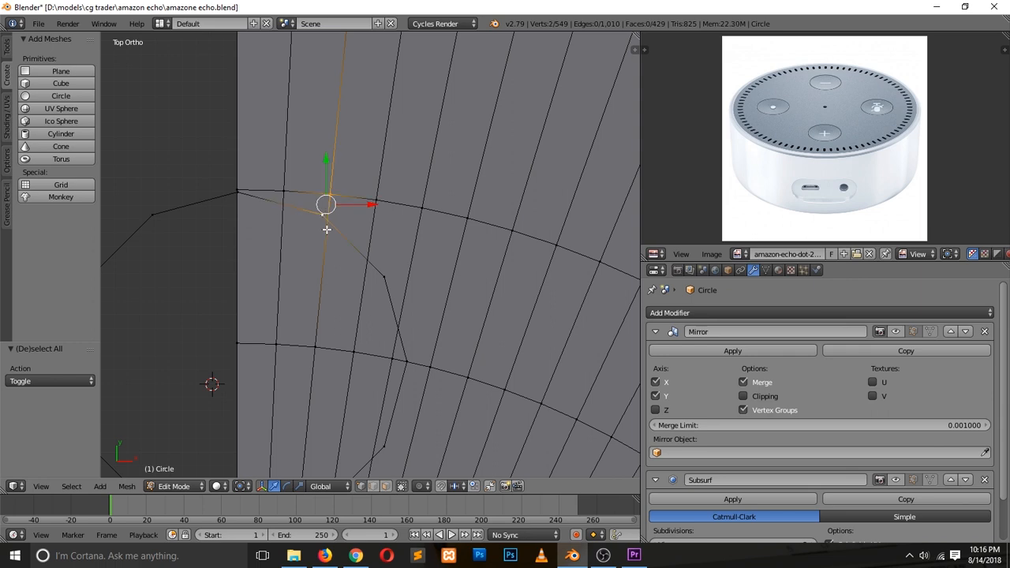
key(alt+m)
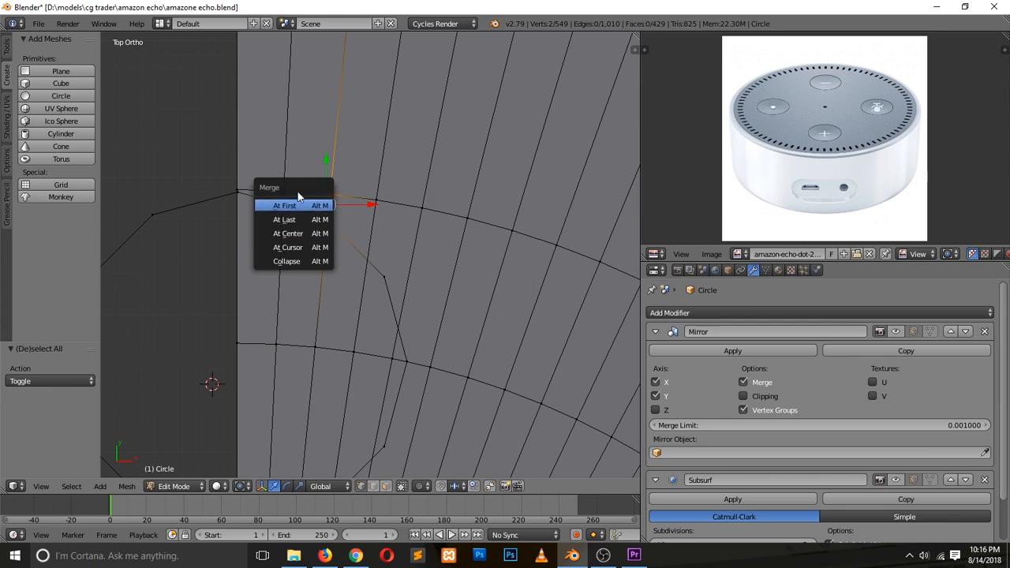
click(300, 207)
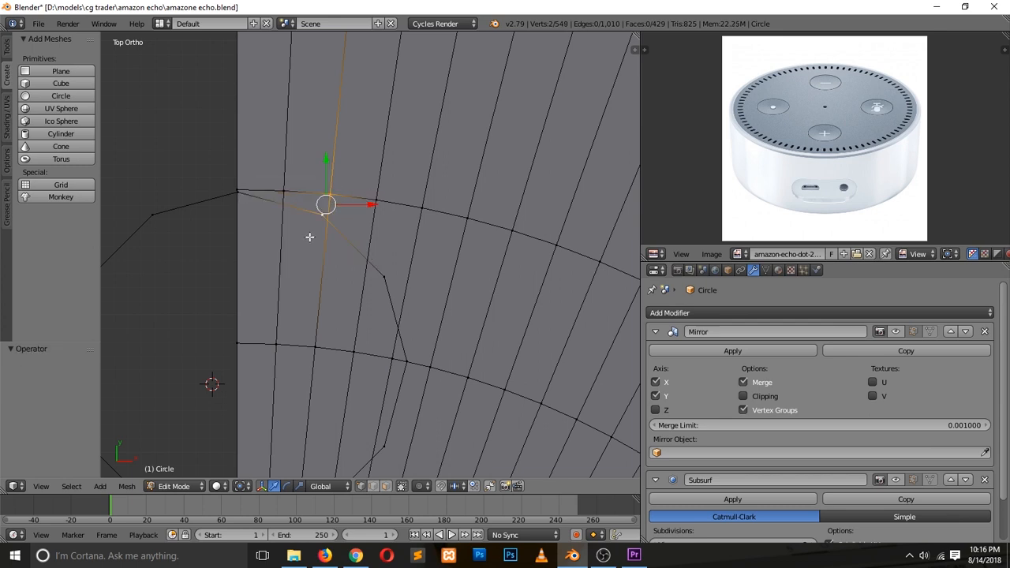
key(alt+m)
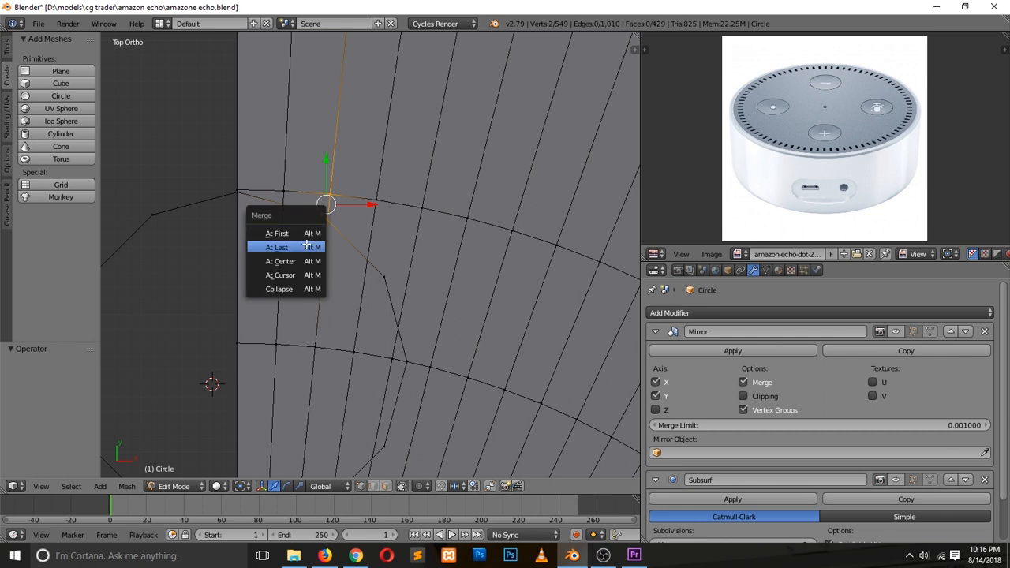
click(310, 245)
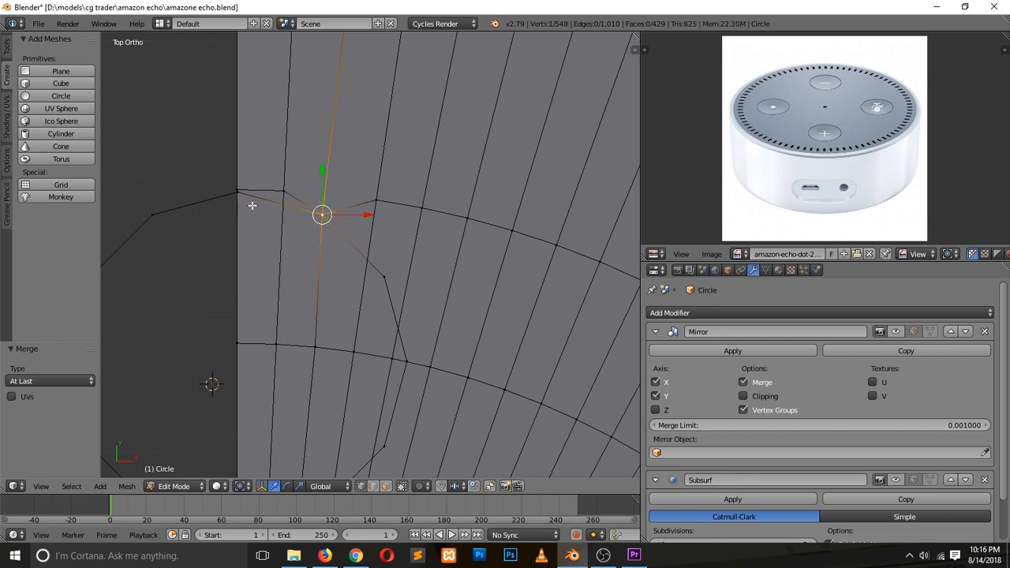
scroll(265, 240, down, 5)
scroll(272, 237, up, 4)
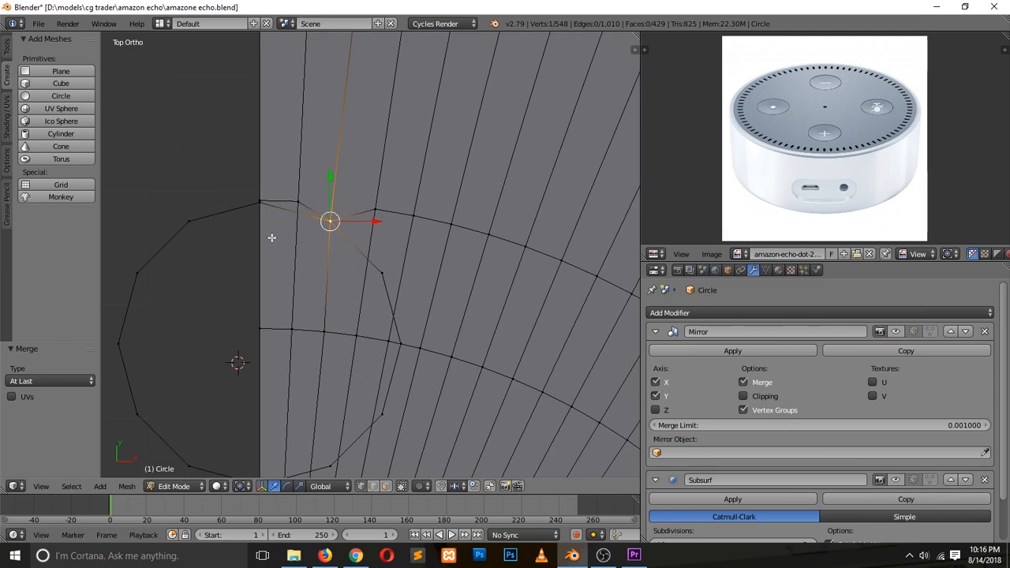
right_click(370, 212)
shift+right_click(394, 259)
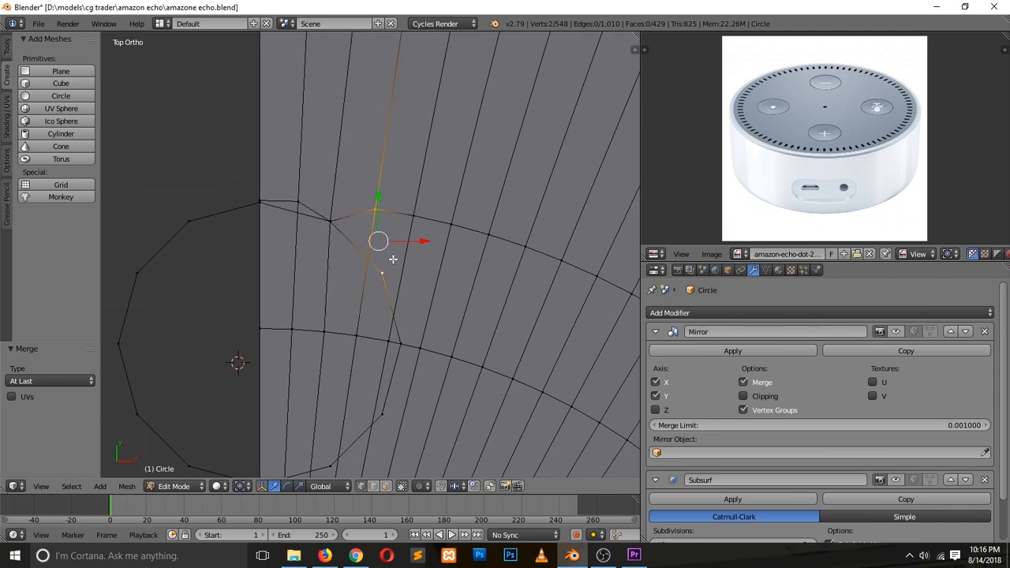
key(a)
right_click(299, 201)
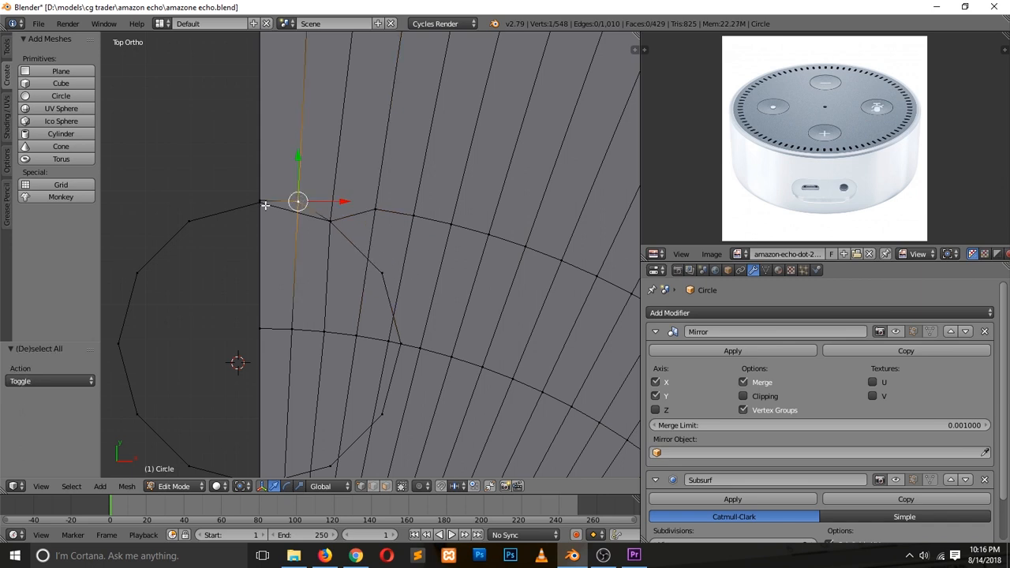
Merge the outer loop's vertex on the disc's vertical edge into the circle's top vertex, using At Last.
shift+scroll(289, 217, up, 7)
shift+scroll(263, 272, down, 6)
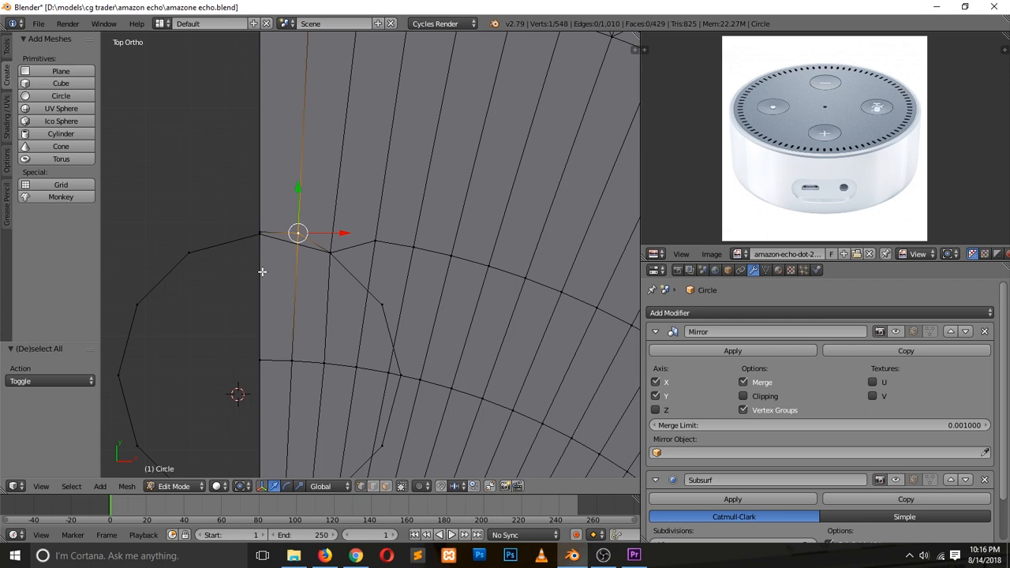
scroll(262, 272, up, 5)
ctrl+scroll(262, 273, down, 6)
right_click(213, 158)
shift+right_click(213, 166)
key(alt+m)
click(214, 163)
Merge the outer loop's vertex on the first spoke into the circle's top vertex, using At Last.
right_click(313, 163)
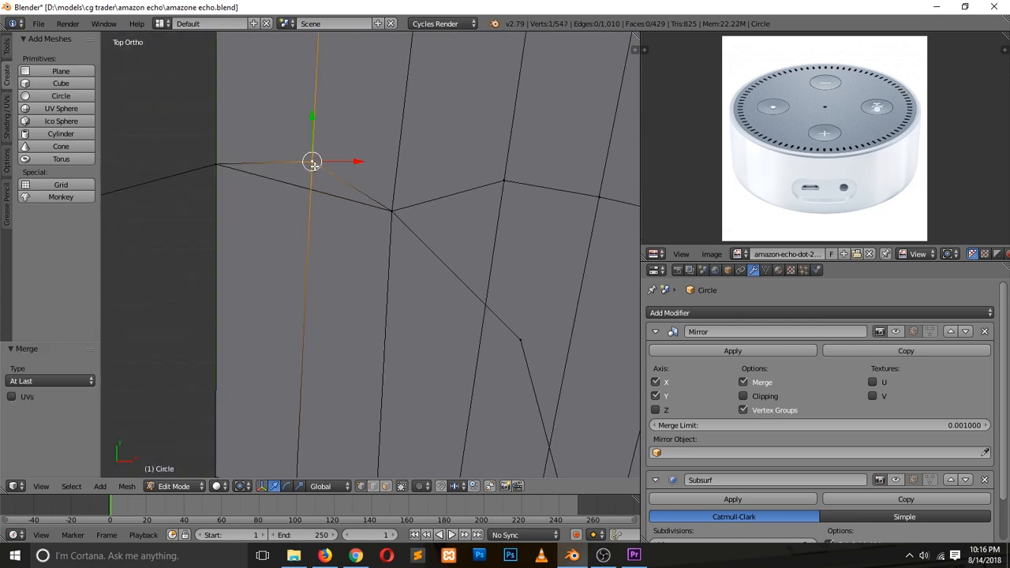
shift+right_click(218, 163)
key(alt+m)
click(221, 165)
scroll(289, 188, down, 6)
scroll(358, 229, up, 3)
shift+scroll(357, 233, down, 3)
shift+scroll(357, 233, down, 1)
ctrl+scroll(447, 207, down, 2)
scroll(440, 210, down, 3)
ctrl+scroll(440, 210, down, 5)
right_click(289, 183)
shift+right_click(296, 234)
scroll(308, 221, down, 3)
scroll(311, 229, up, 3)
shift+scroll(311, 234, down, 5)
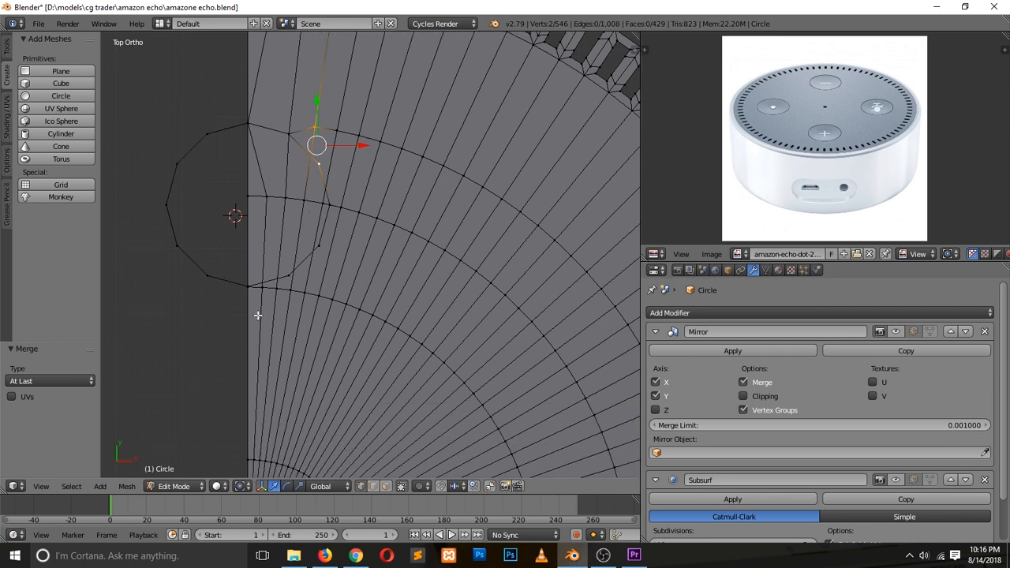
Merge the inner loop's vertex on the disc's vertical edge with the circle's bottom vertex, and deselect it.
scroll(257, 316, up, 6)
ctrl+scroll(253, 327, down, 6)
scroll(252, 328, down, 2)
right_click(201, 323)
shift+right_click(202, 321)
shift+right_click(202, 322)
key(z)
shift+right_click(201, 321)
key(alt+m)
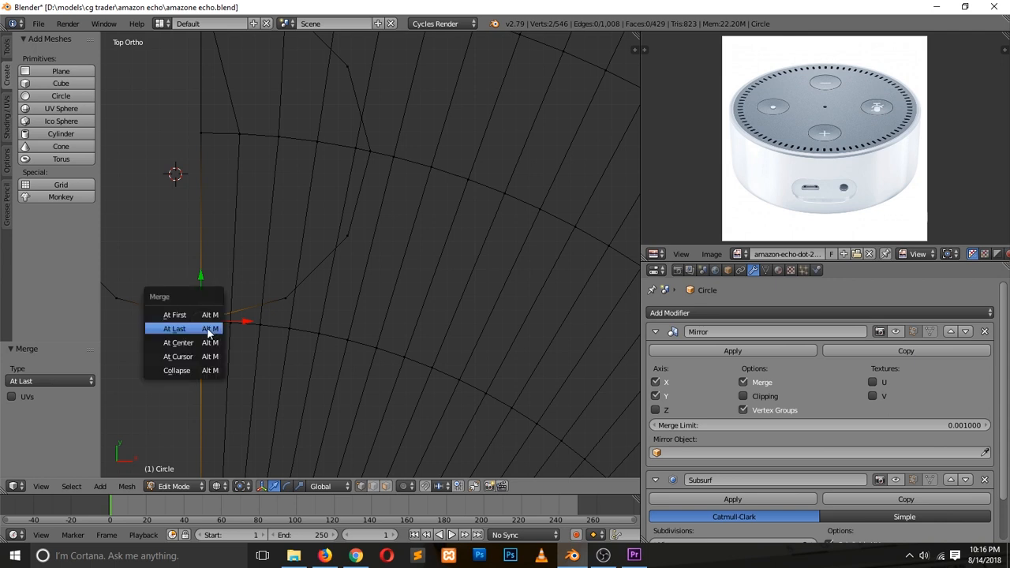
click(209, 329)
key(ctrl+z)
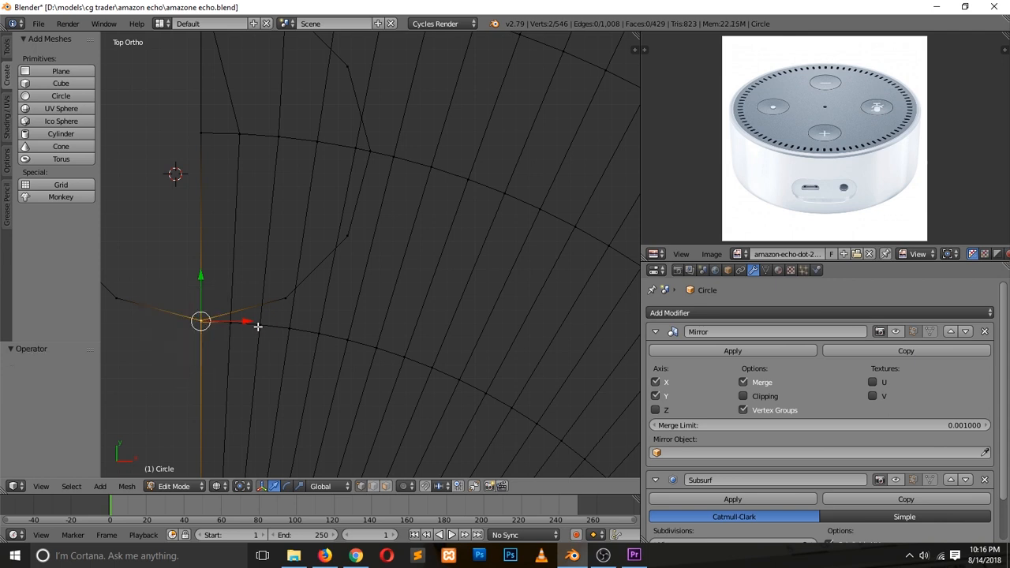
key(alt+m)
click(258, 317)
key(ctrl+z)
key(alt+m)
click(255, 338)
scroll(248, 337, up, 2)
scroll(247, 337, up, 1)
key(a)
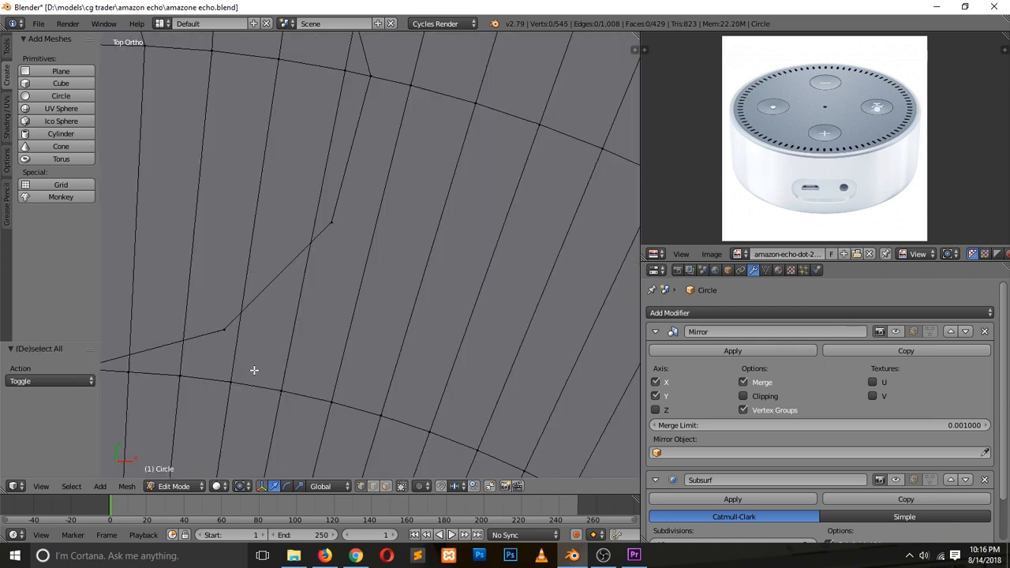
Merge the inner loop's nearby spoke vertex into the circle's first vertex right of its bottom, using At Last.
scroll(255, 370, down, 2)
ctrl+scroll(261, 356, down, 3)
scroll(268, 355, up, 2)
right_click(321, 377)
shift+right_click(311, 330)
key(alt+m)
click(301, 341)
scroll(276, 376, down, 1)
scroll(276, 376, up, 1)
scroll(399, 345, down, 3)
Merge the next inner-loop spoke vertex into the circle's second vertex up from its bottom, using At Last.
right_click(376, 335)
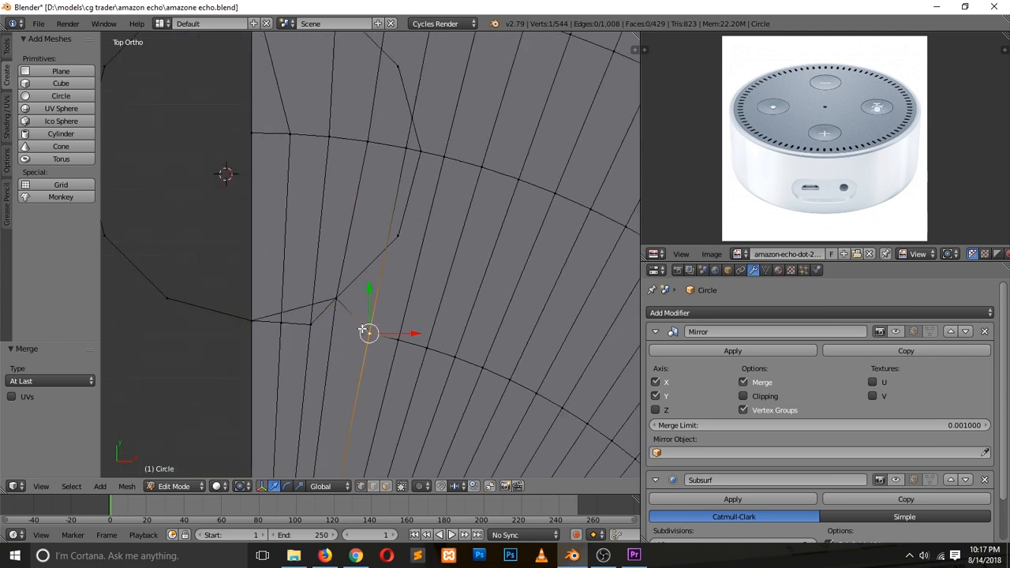
shift+right_click(396, 236)
key(alt+m)
click(388, 285)
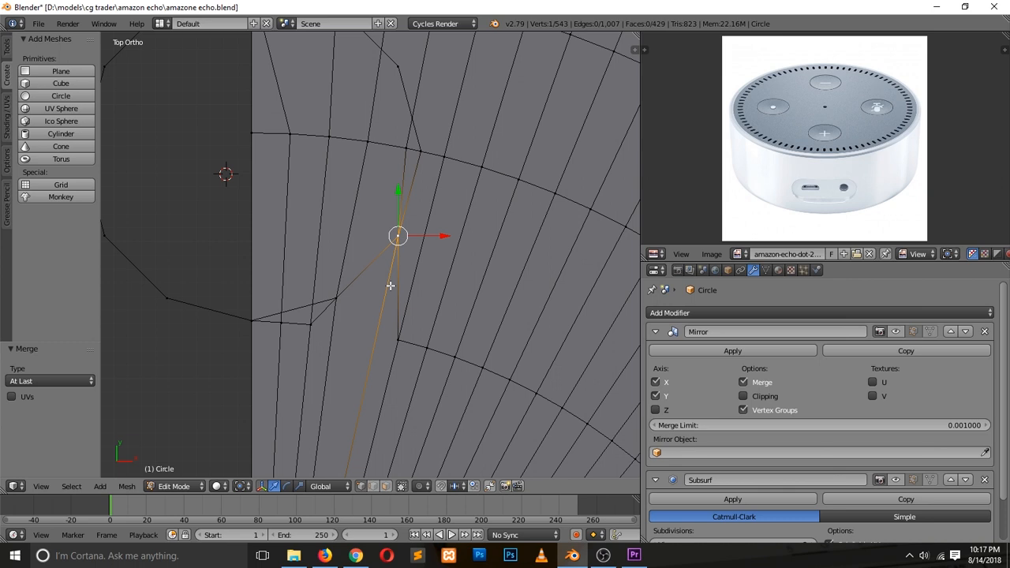
Merge the next outer-loop spoke vertex into the circle's second vertex down from its top, using At Last.
right_click(313, 332)
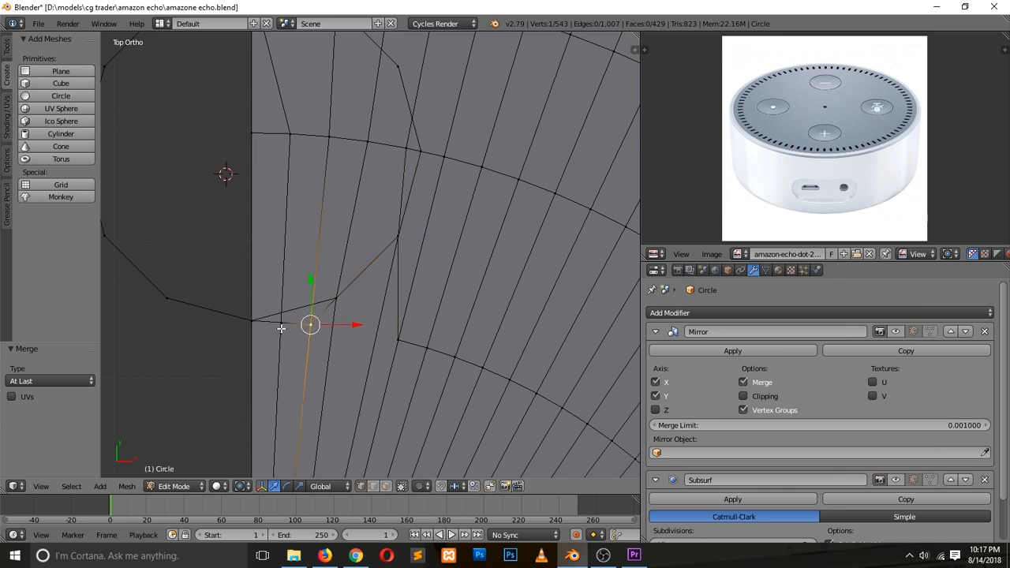
shift+scroll(403, 235, up, 11)
right_click(398, 174)
shift+right_click(407, 231)
key(alt+m)
click(407, 230)
Merge the following outer-loop spoke vertex into the circle's rightmost vertex, using At Last.
right_click(438, 175)
ctrl+scroll(505, 250, down, 5)
shift+right_click(341, 327)
key(alt+m)
click(341, 330)
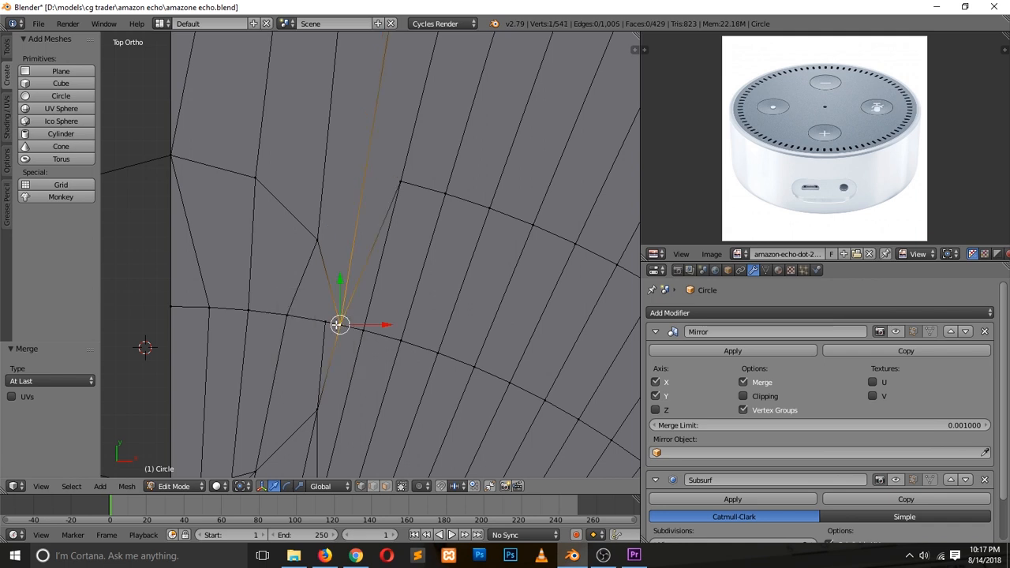
Merge the first remaining outer-loop vertex into the middle loop's vertex just right of the circle, and deselect everything.
right_click(410, 179)
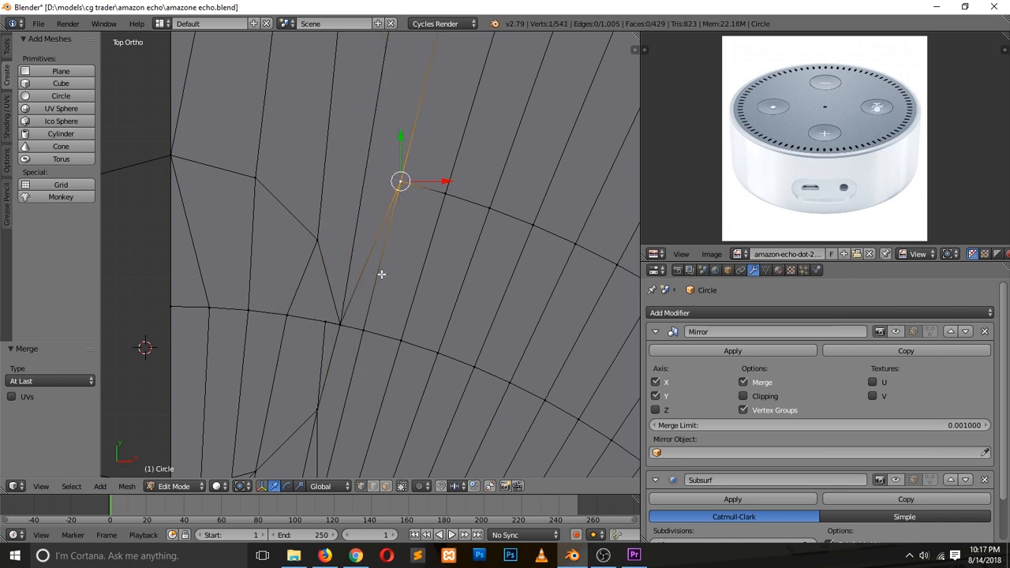
shift+right_click(372, 323)
key(alt+m)
click(340, 322)
key(a)
scroll(406, 269, down, 3)
scroll(406, 265, up, 3)
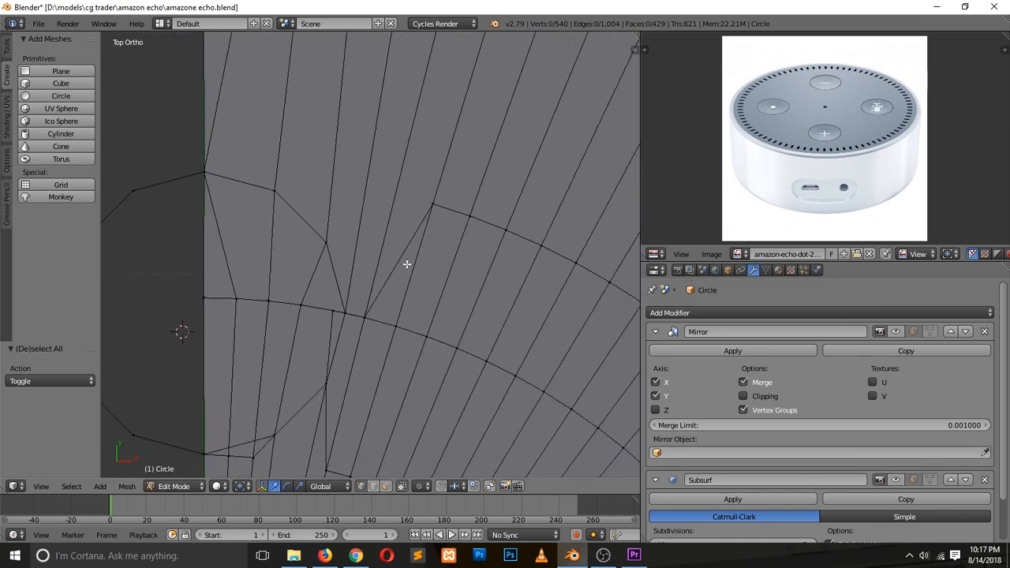
Delete the four middle-loop vertices that lie inside the button circle, up to the one on the mirror axis.
right_click(300, 302)
shift+right_click(268, 301)
shift+right_click(235, 299)
shift+right_click(203, 298)
key(x)
click(197, 296)
scroll(293, 276, up, 3)
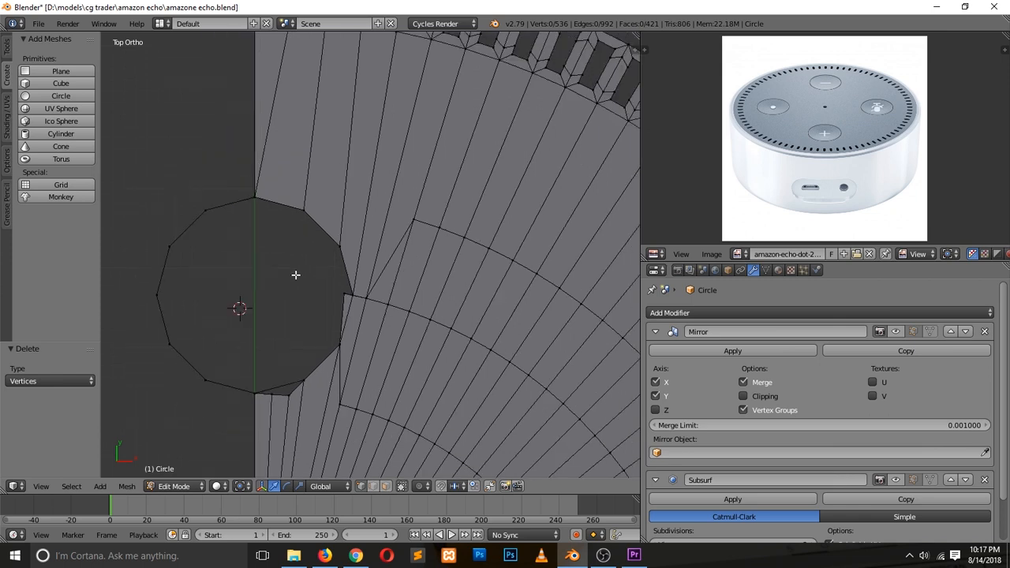
Merge the middle loop's remaining end vertex into the circle's rightmost vertex, using At Last.
scroll(297, 281, up, 2)
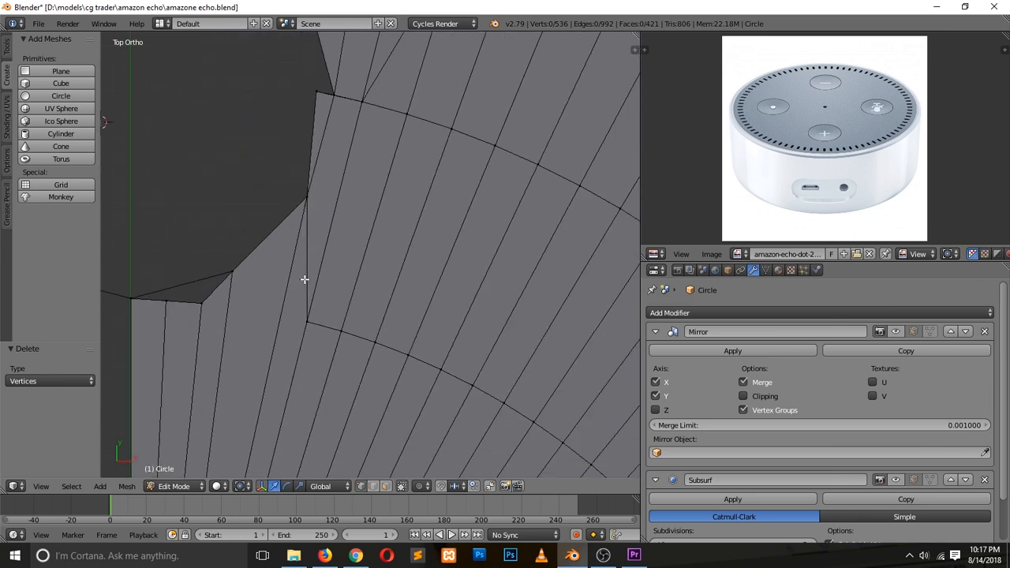
scroll(304, 280, down, 3)
shift+scroll(304, 279, up, 8)
scroll(302, 262, down, 1)
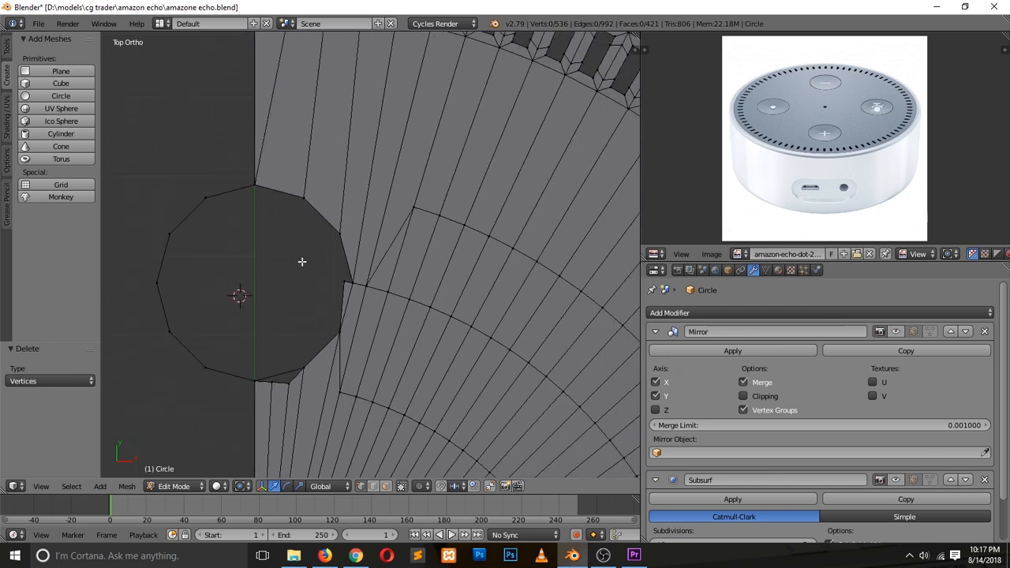
scroll(476, 228, down, 3)
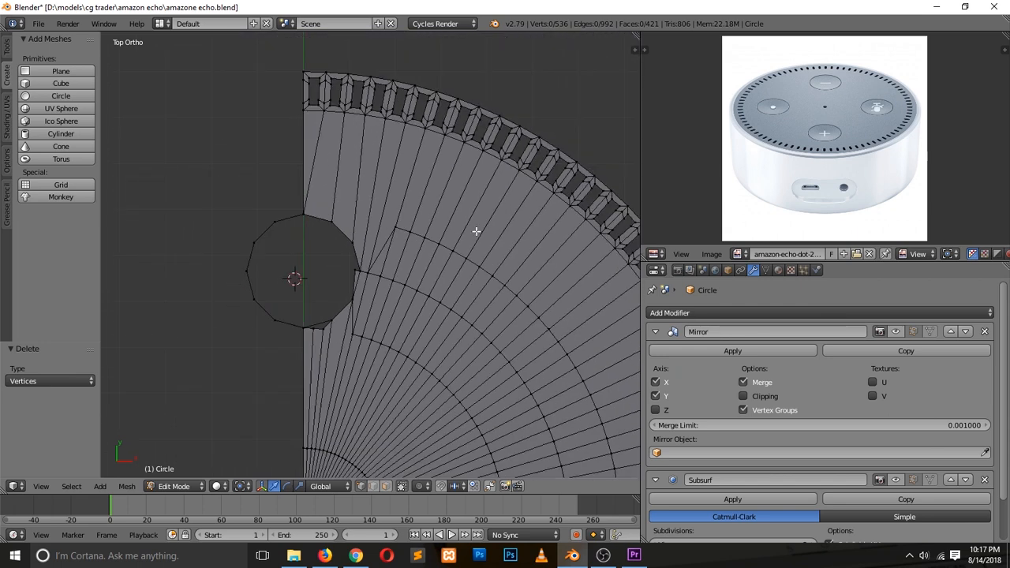
scroll(384, 244, up, 5)
scroll(354, 252, up, 3)
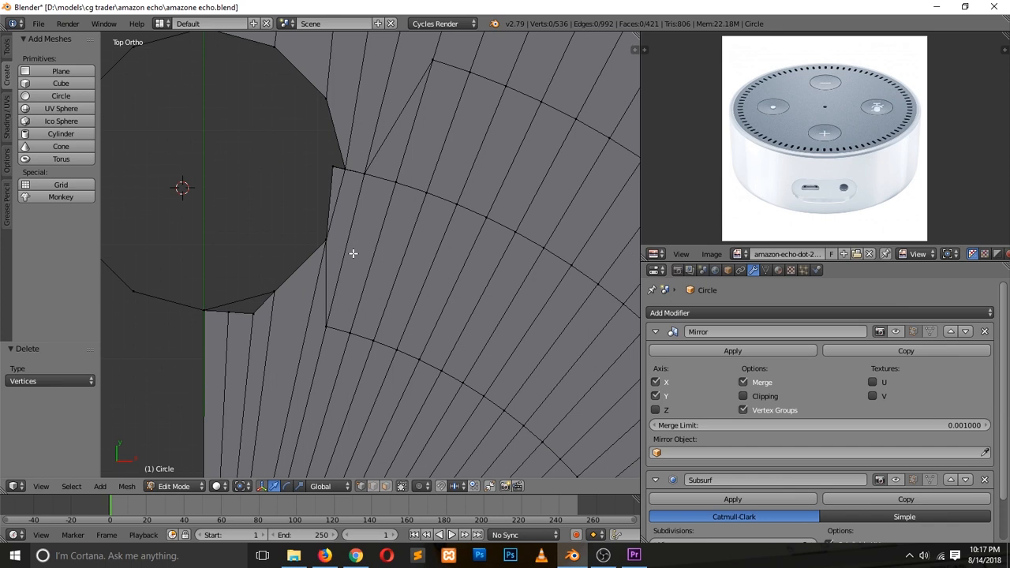
right_click(320, 112)
shift+right_click(328, 115)
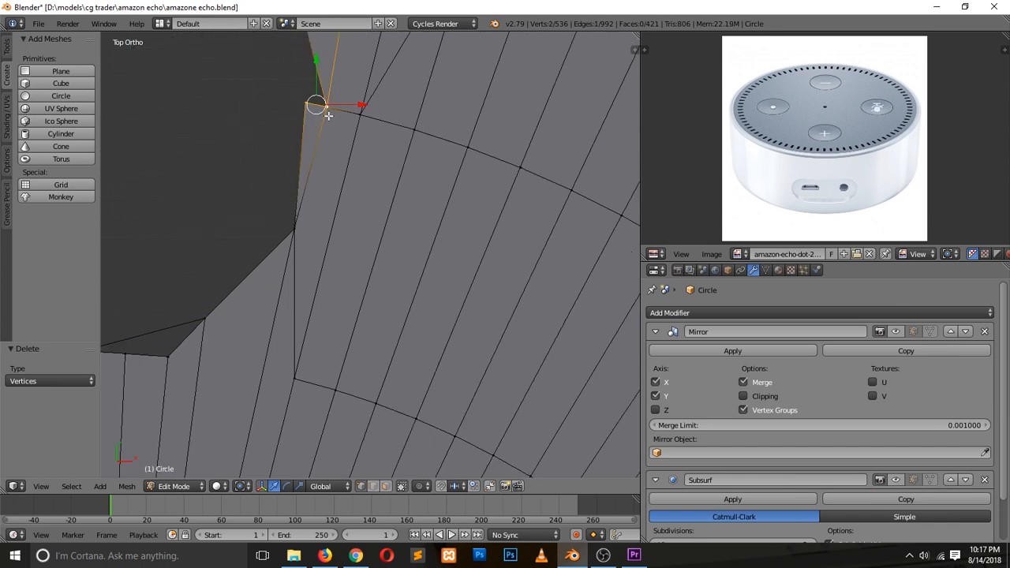
key(alt+m)
click(326, 124)
right_click(300, 234)
key(g)
right_click(300, 242)
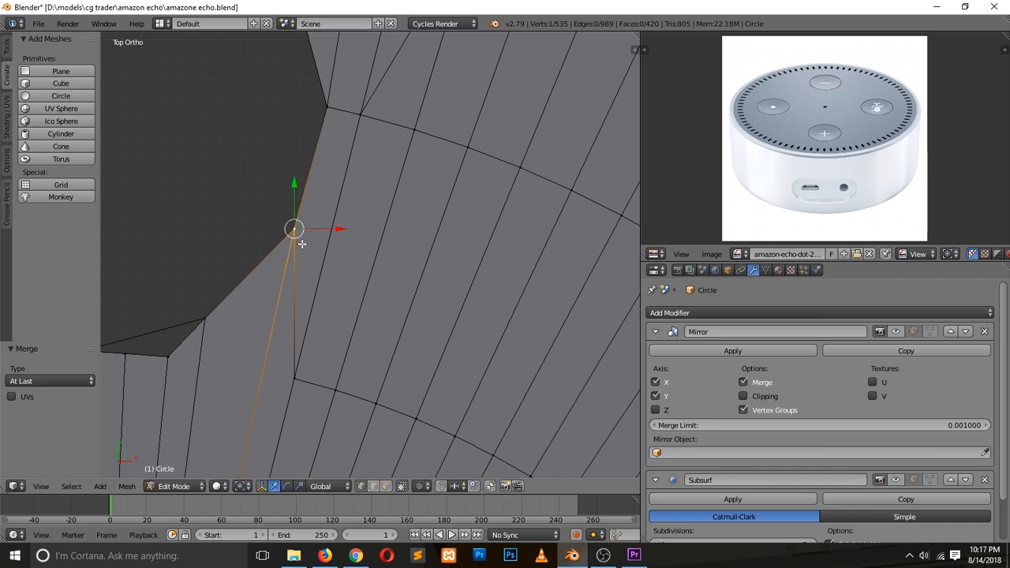
Merge the spoke vertex just below the circle's edge into the circle's first vertex right of its bottom, using At Last.
scroll(299, 319, down, 1)
ctrl+scroll(299, 320, down, 6)
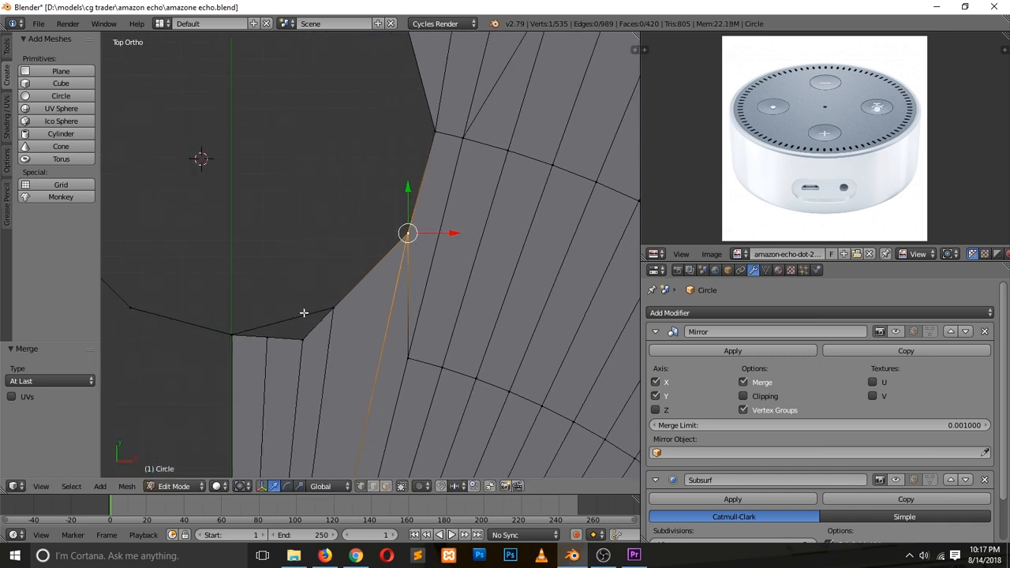
scroll(306, 314, up, 2)
right_click(266, 382)
shift+right_click(315, 329)
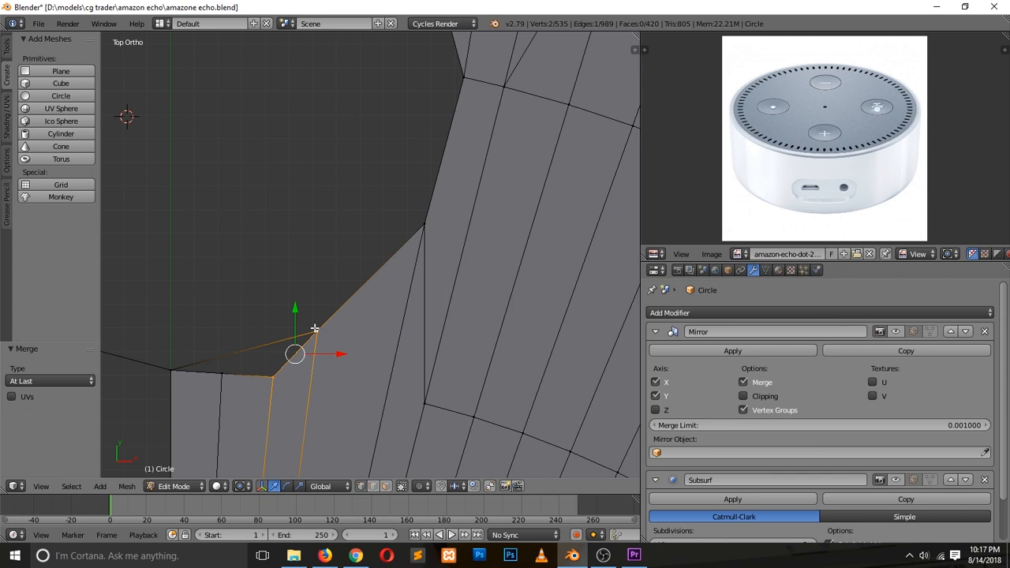
scroll(313, 331, down, 4)
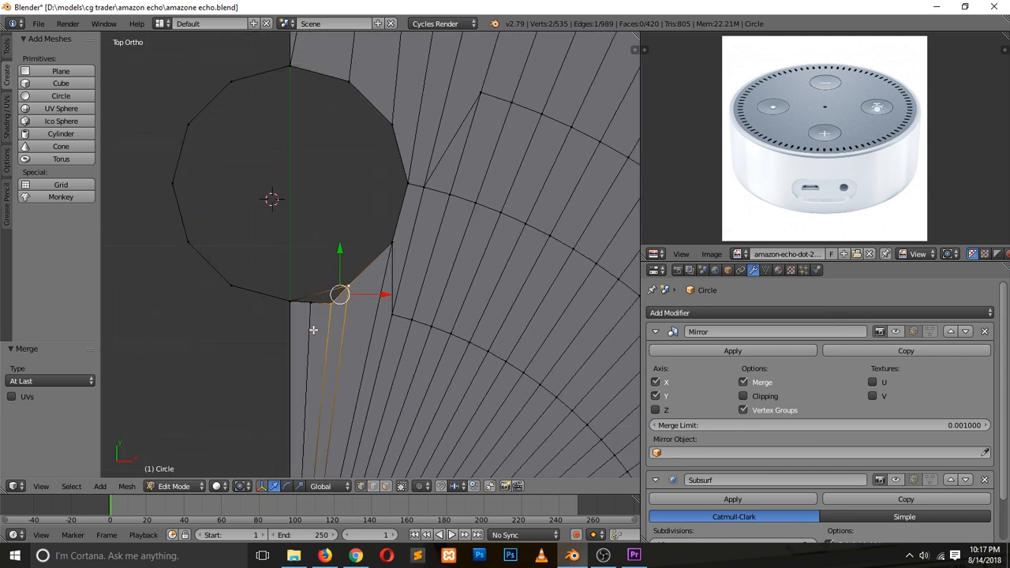
scroll(314, 331, up, 5)
key(alt+m)
click(314, 330)
Merge the last loose spoke vertex into the circle's bottom vertex on the mirror axis using At Last, and deselect everything.
right_click(220, 372)
shift+right_click(161, 370)
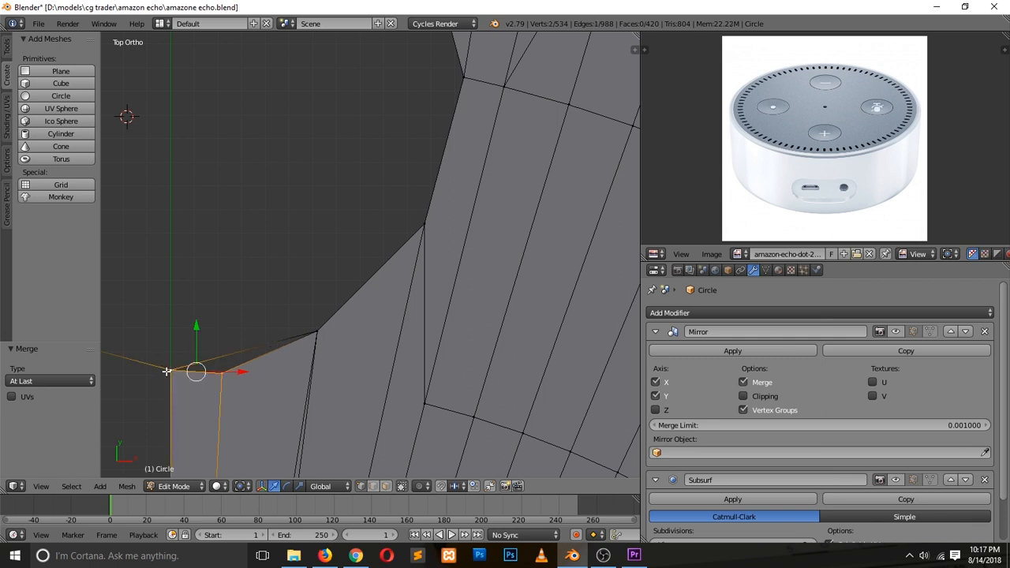
key(alt+m)
click(168, 371)
scroll(207, 366, down, 2)
key(a)
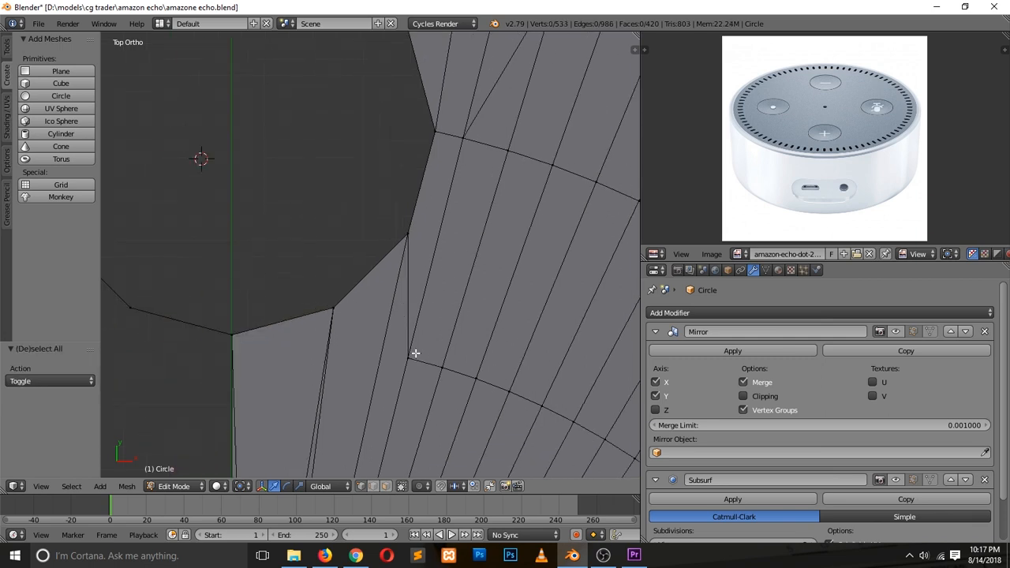
Examine the quarter disc in object mode, and inspect the edges around the button circle and the disc's centre.
scroll(416, 347, down, 5)
key(Tab)
scroll(418, 341, down, 3)
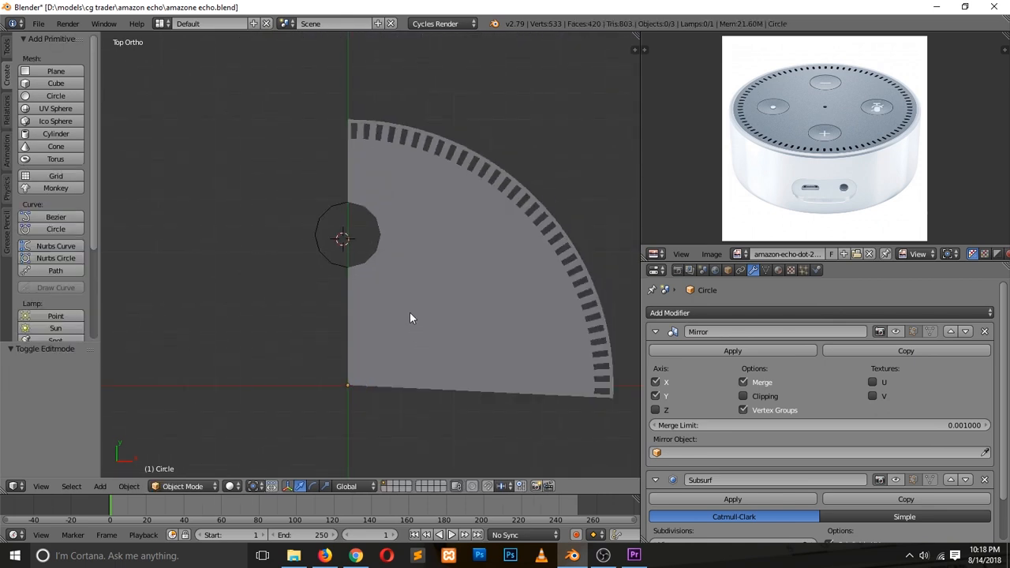
key(Tab)
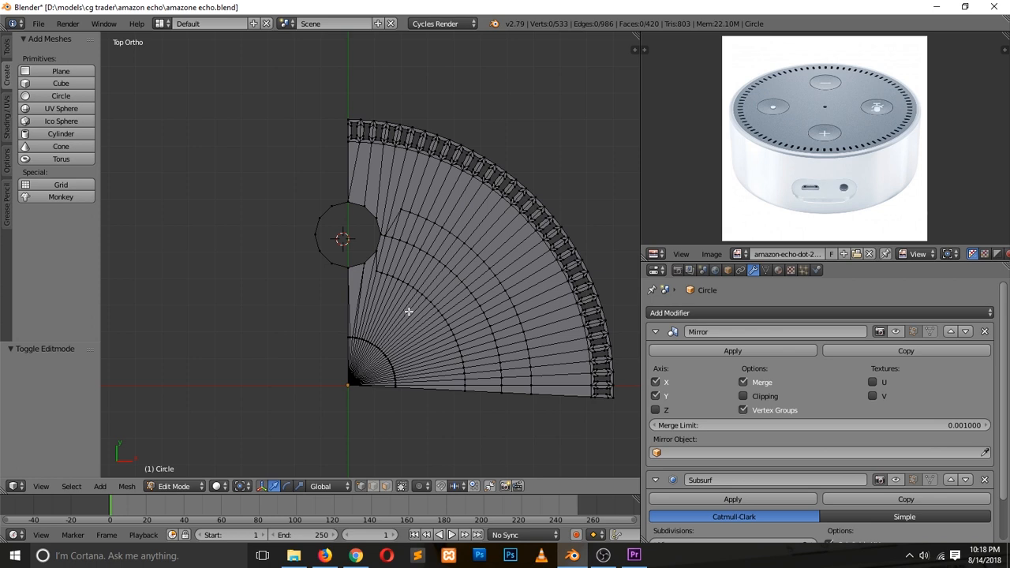
scroll(409, 302, up, 5)
scroll(409, 300, down, 3)
scroll(410, 302, up, 4)
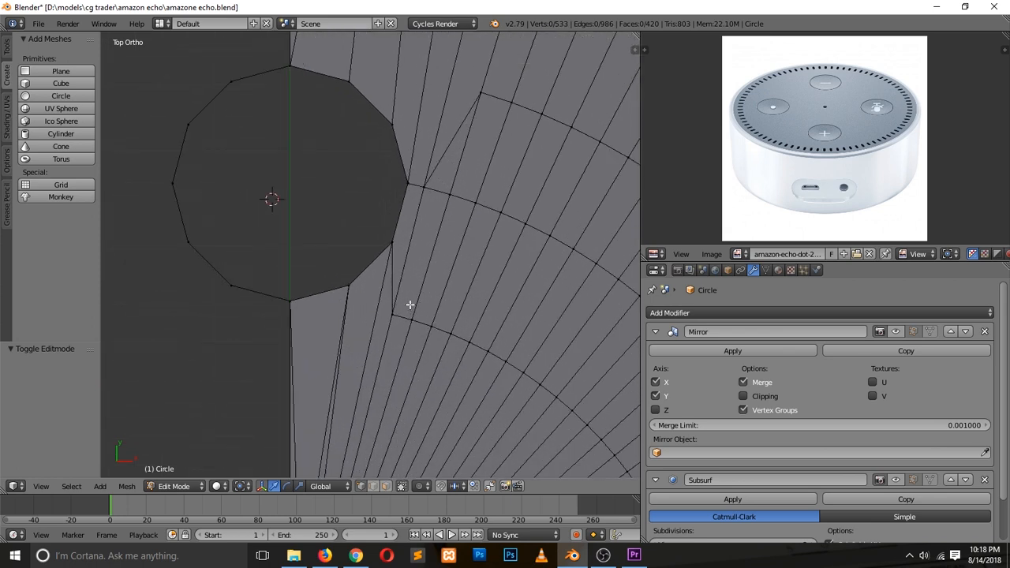
shift+scroll(410, 305, down, 5)
scroll(409, 307, up, 2)
scroll(410, 307, down, 3)
shift+scroll(410, 306, down, 5)
scroll(410, 306, up, 2)
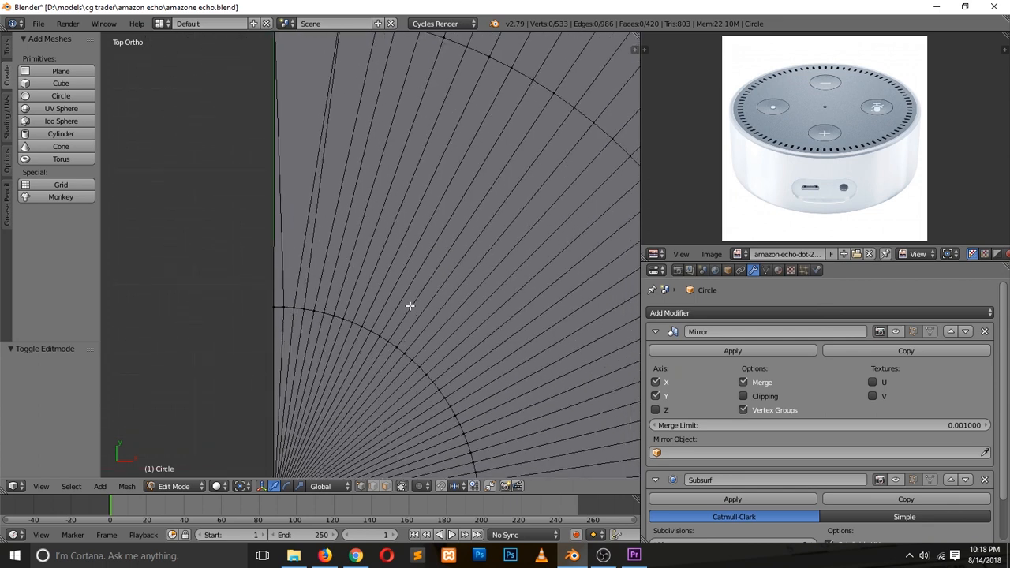
scroll(409, 306, down, 5)
scroll(410, 307, up, 2)
scroll(411, 306, down, 4)
scroll(410, 307, down, 1)
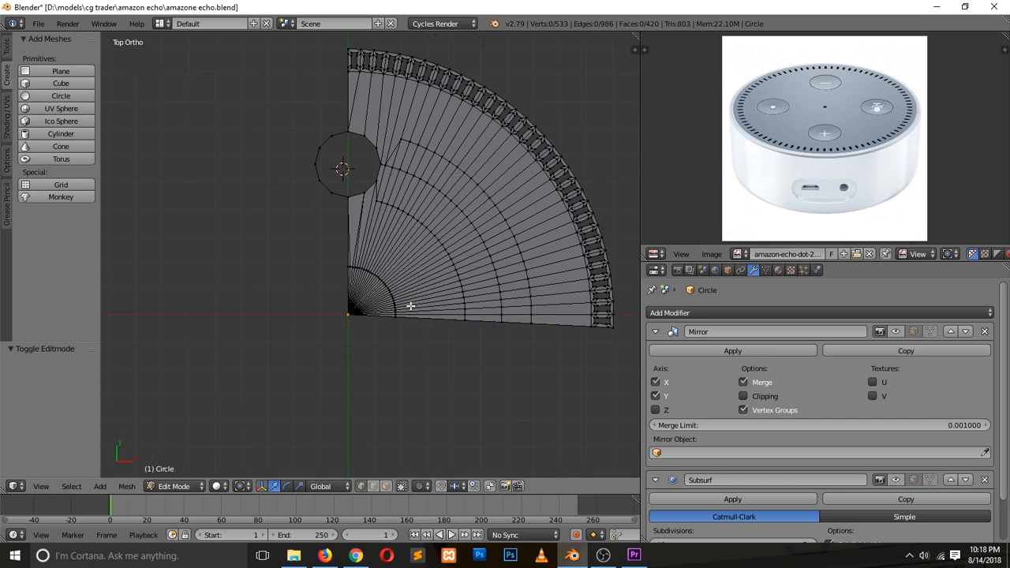
scroll(411, 307, up, 1)
shift+scroll(411, 306, up, 5)
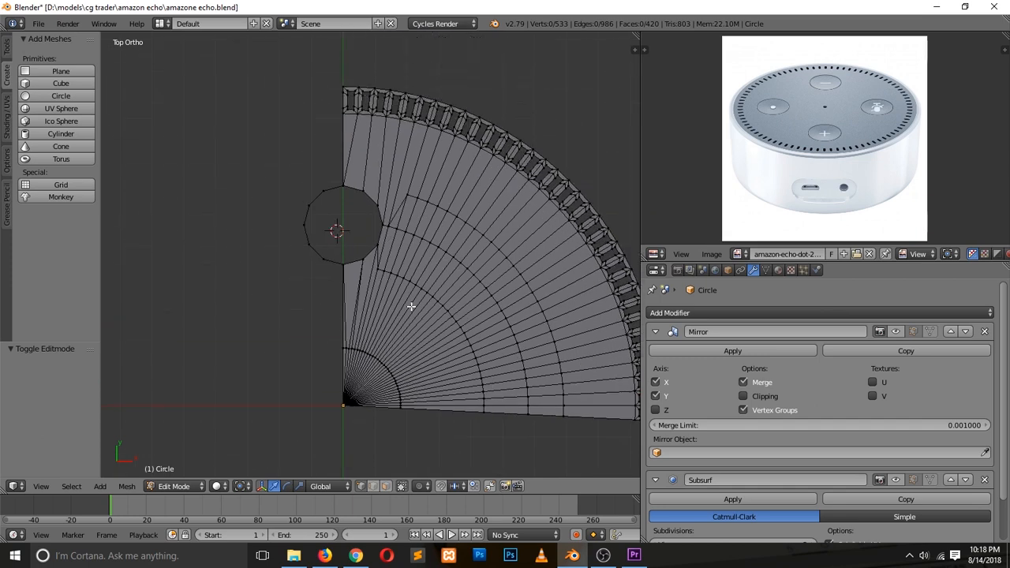
Delete the circle's five vertices that lie outside the quarter disc, beyond the mirror axis.
scroll(411, 306, up, 1)
scroll(412, 306, up, 1)
right_click(285, 173)
shift+right_click(292, 160)
shift+right_click(271, 231)
shift+right_click(269, 207)
shift+right_click(290, 266)
key(x)
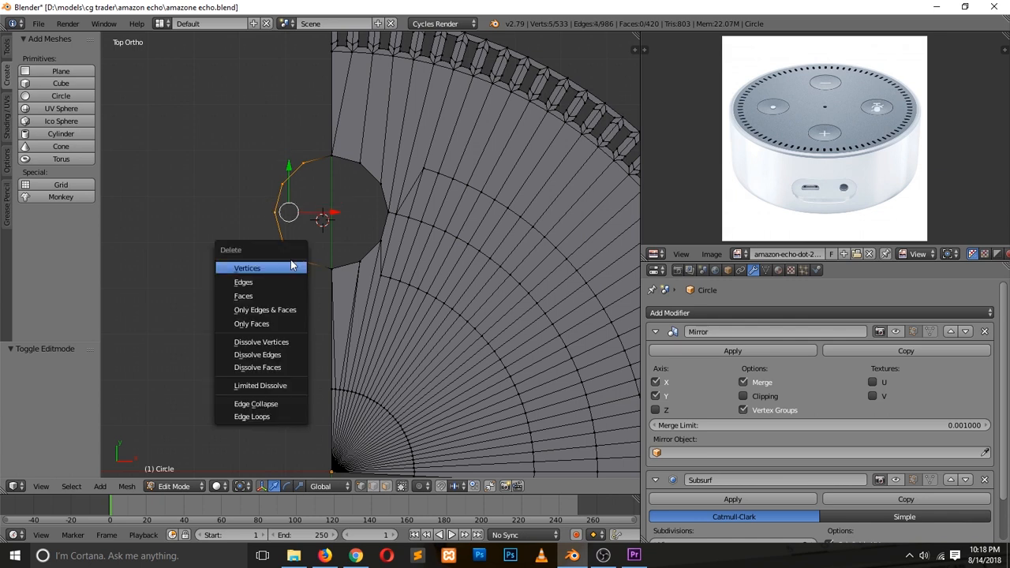
click(290, 269)
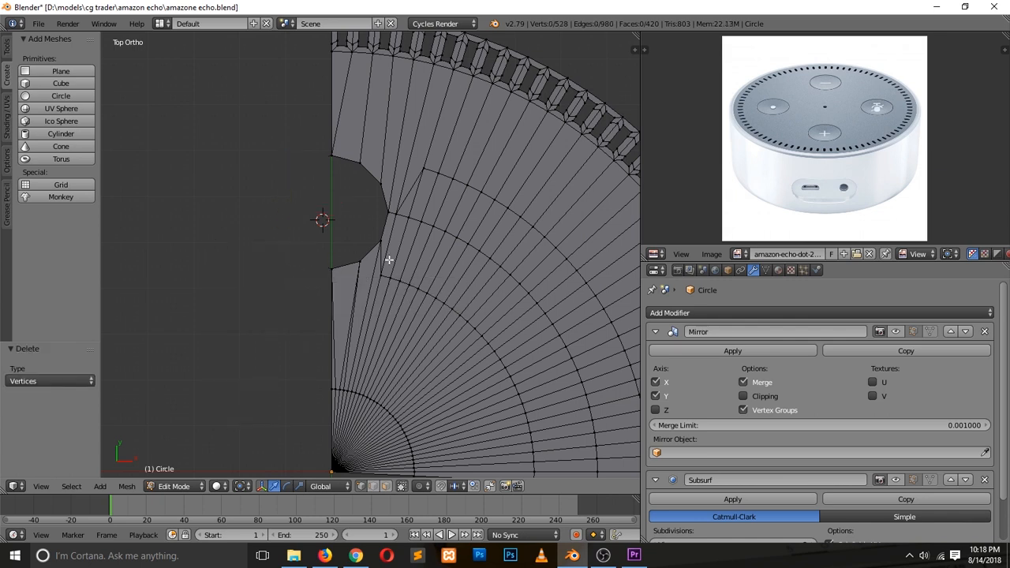
Try to remove the inner loop below the circle with the Edge Loops delete option, undo it, and clear the selection.
ctrl+scroll(390, 260, down, 3)
key(Tab)
scroll(390, 260, down, 2)
key(Tab)
scroll(390, 262, up, 3)
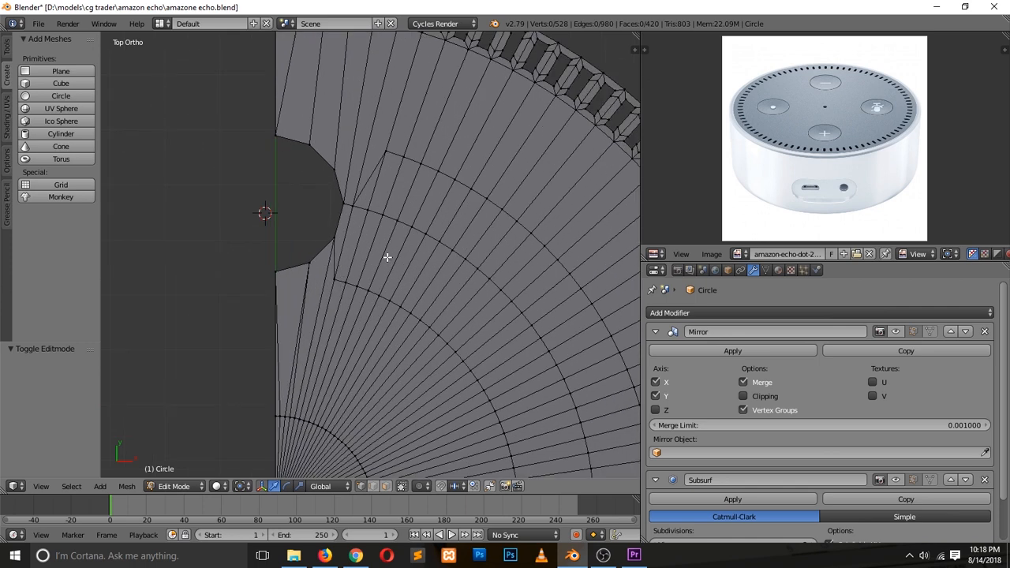
scroll(387, 259, down, 2)
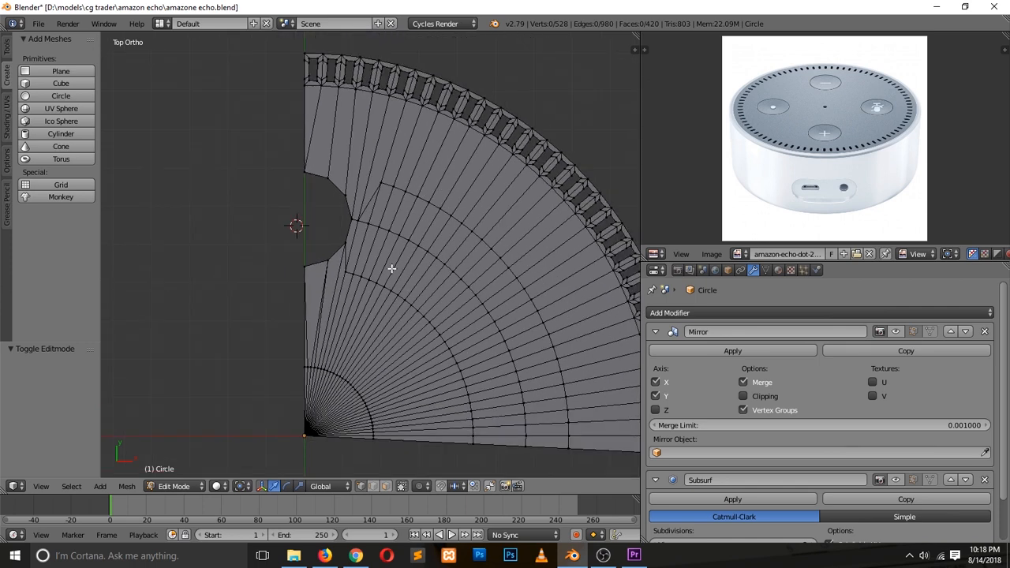
scroll(389, 268, up, 2)
alt+right_click(388, 292)
alt+right_click(384, 296)
key(x)
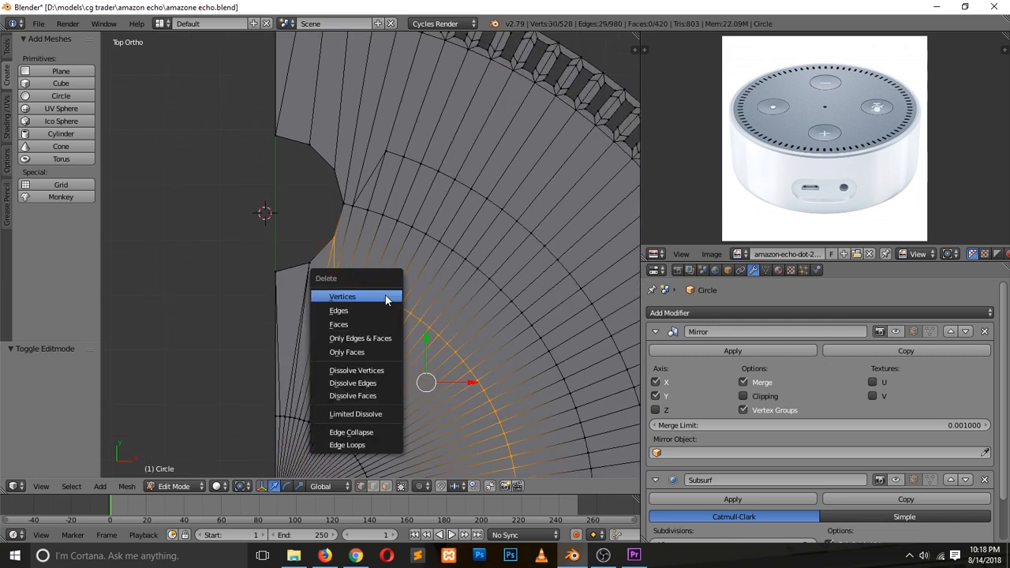
click(397, 446)
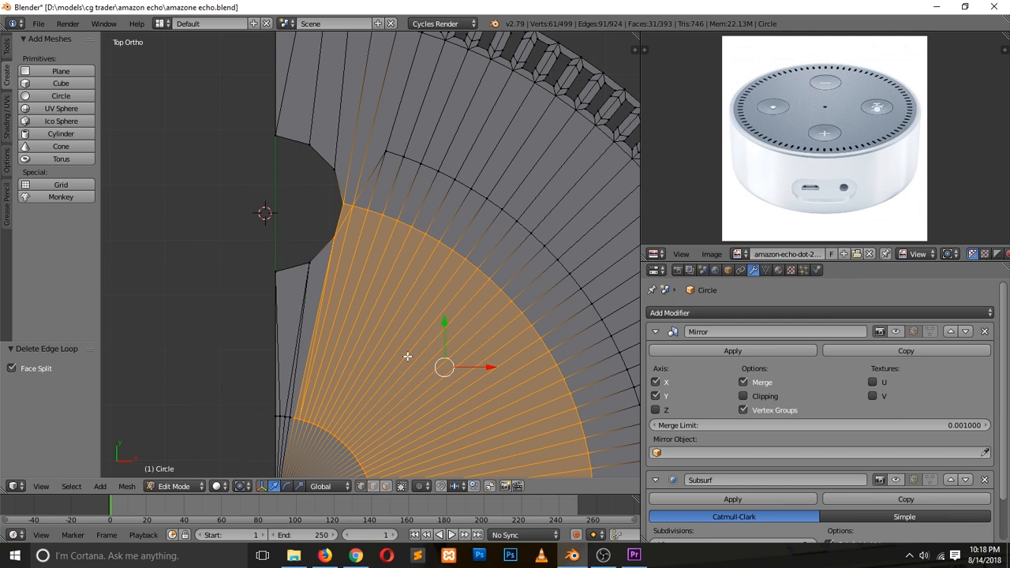
key(ctrl+z)
key(a)
Try to delete the inner loop as an edge loop after selecting its vertices by shortest path, and undo the deletion.
right_click(335, 279)
scroll(365, 290, down, 5)
ctrl+right_click(447, 394)
key(x)
click(434, 341)
scroll(434, 339, up, 4)
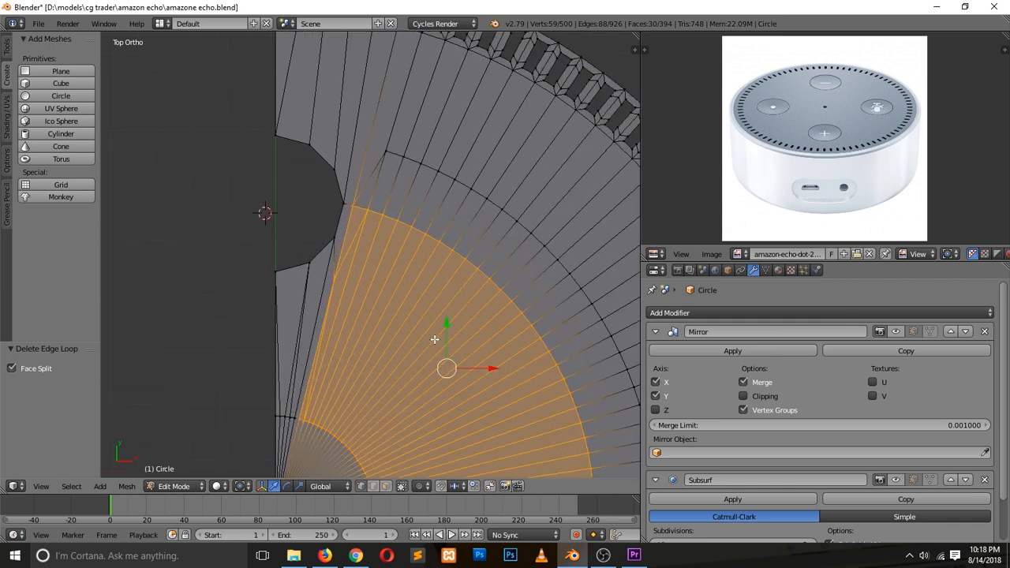
key(a)
scroll(437, 340, down, 1)
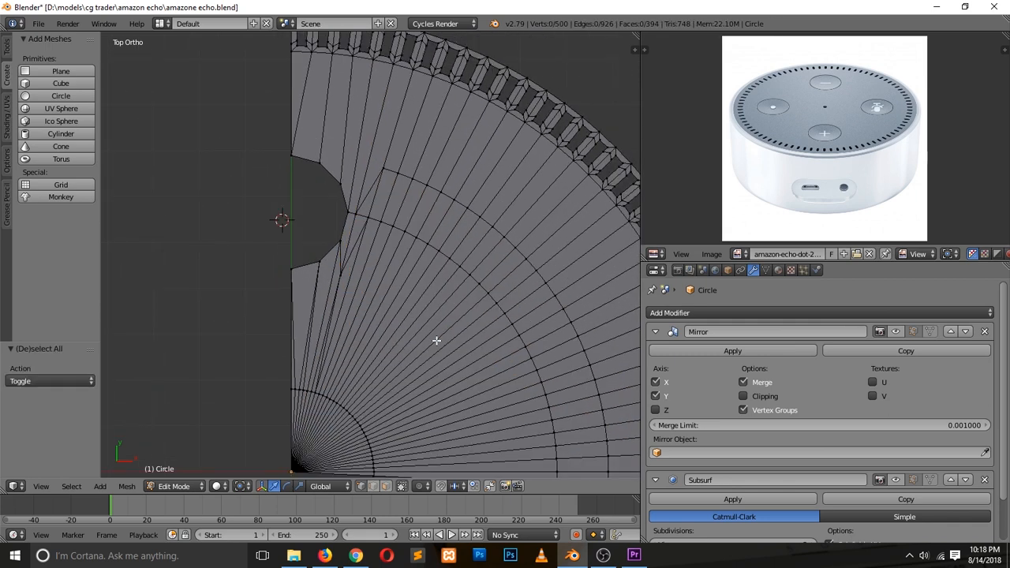
key(ctrl+z)
key(ctrl+z)
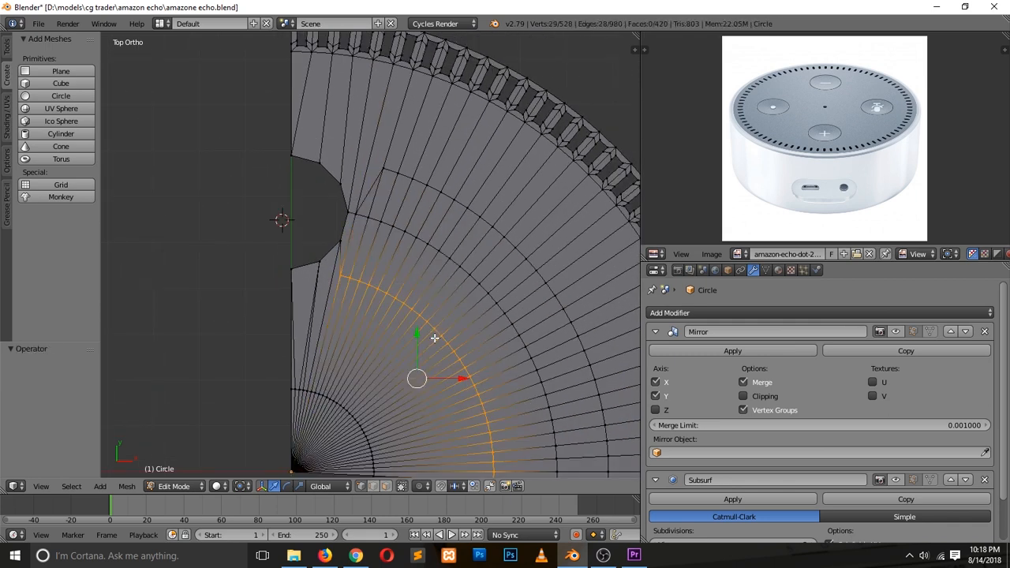
key(a)
Select the inner loop by shortest path and edge-slide it outward until its end meets the circle's second vertex up from its bottom.
right_click(337, 284)
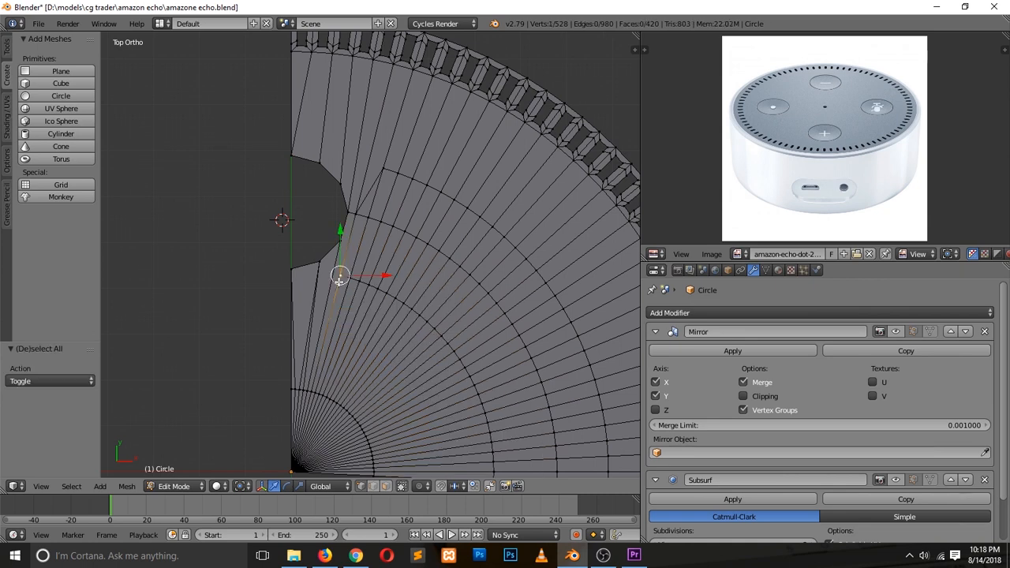
scroll(470, 382, down, 4)
ctrl+right_click(448, 392)
scroll(414, 313, up, 5)
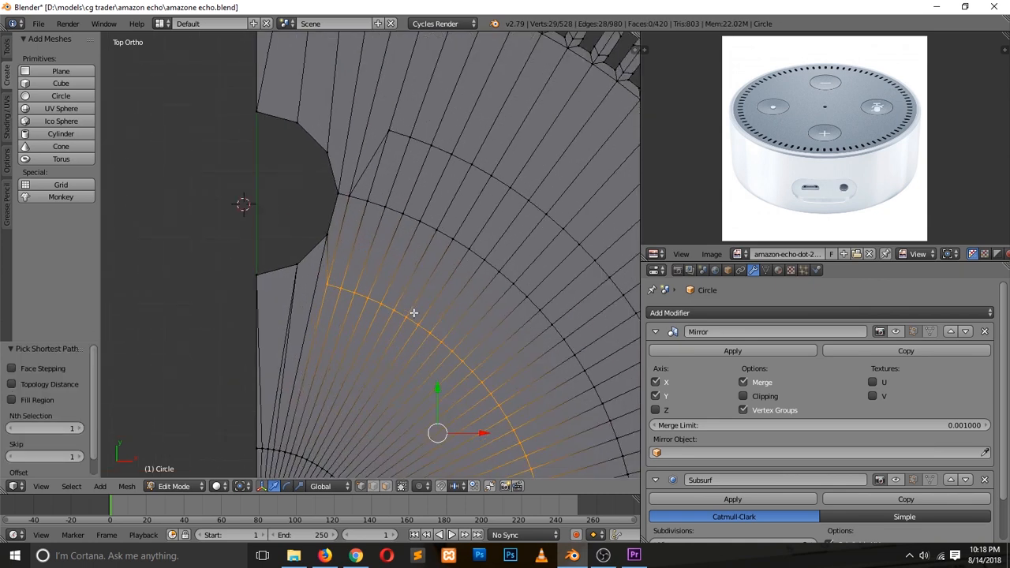
key(g)
key(g)
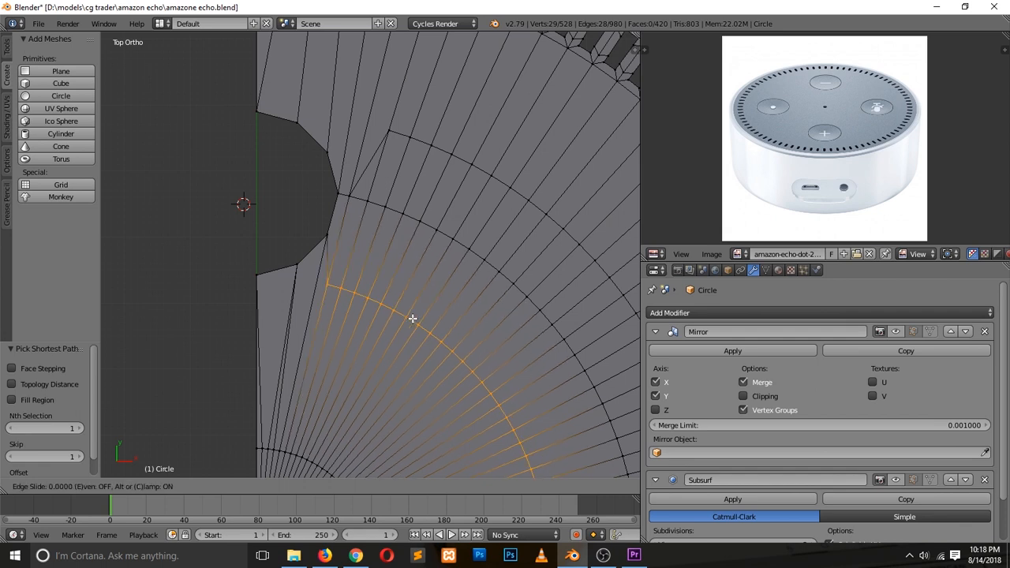
click(434, 249)
key(a)
scroll(433, 214, down, 3)
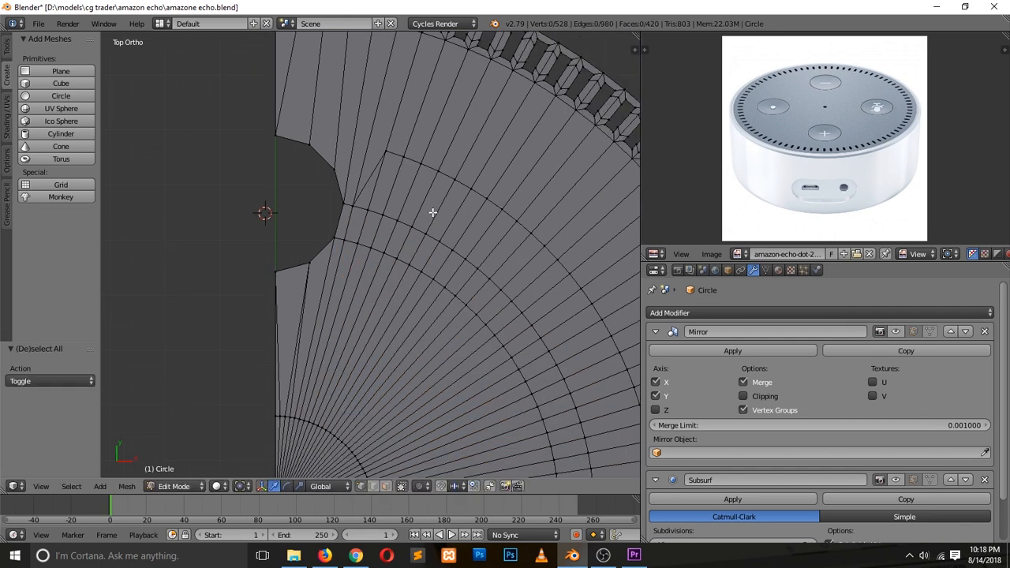
Knife-cut from the outer loop's end vertex across the three neighbouring spokes to the circle's first vertex right of its top.
scroll(432, 217, up, 3)
scroll(433, 217, down, 2)
scroll(430, 216, up, 4)
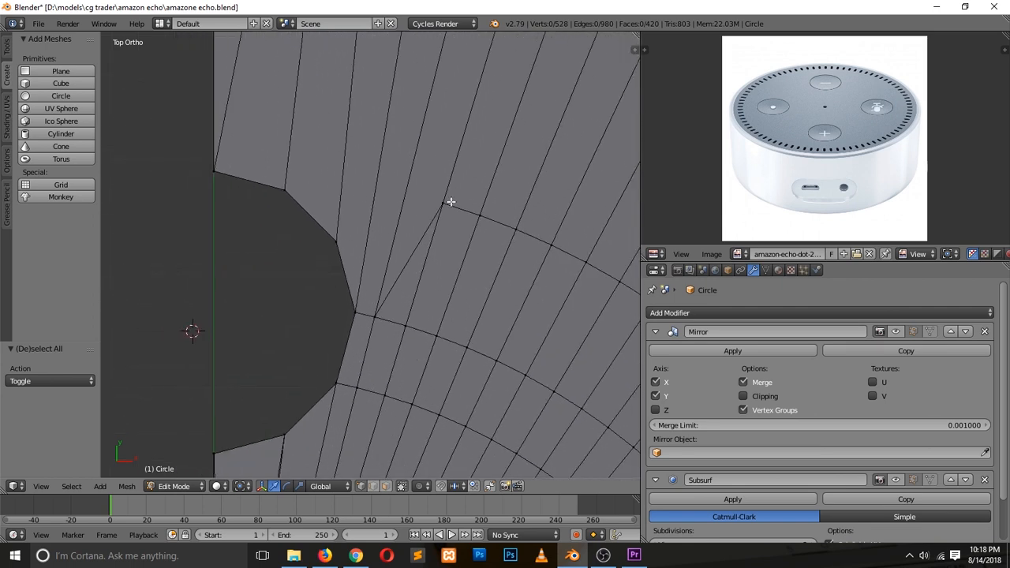
key(k)
click(448, 197)
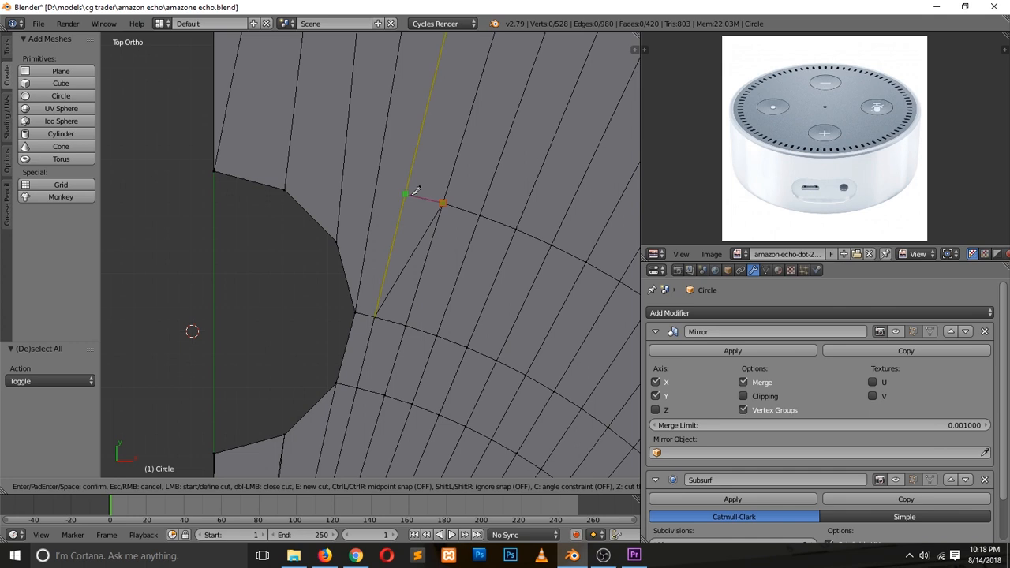
click(407, 195)
click(376, 188)
click(341, 187)
click(285, 189)
key(Return)
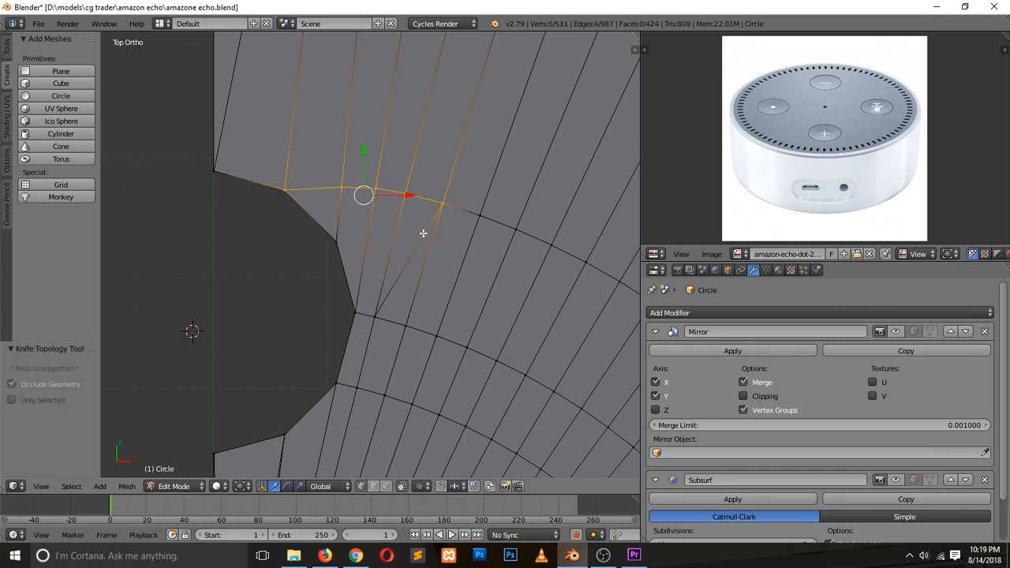
Switch to face selection and merge the two triangles along the leftover diagonal edge right of the circle into one face.
key(a)
key(ctrl+Tab)
click(413, 274)
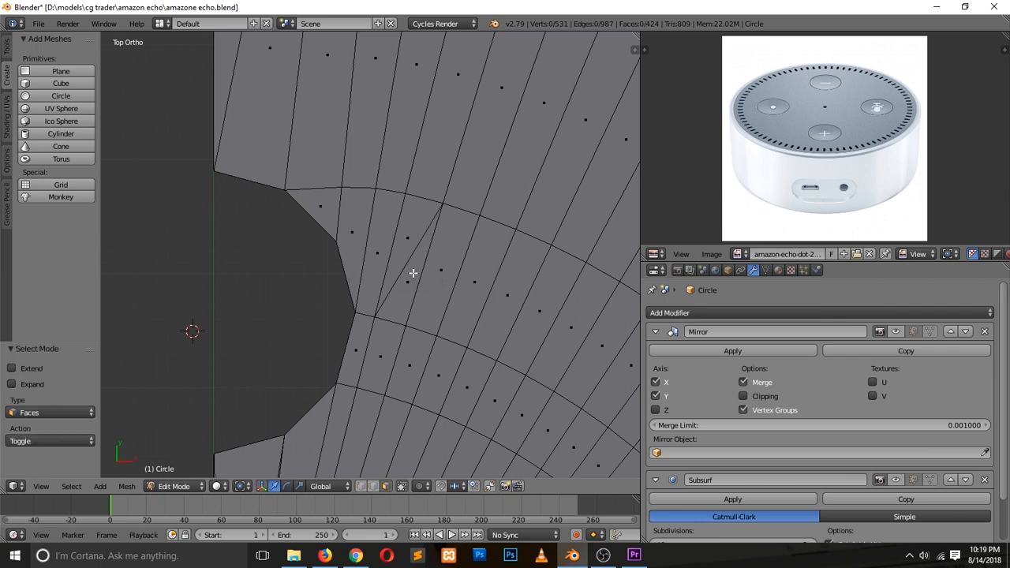
right_click(408, 293)
Save the file from object mode, return to mesh editing and clear the selection.
key(Tab)
scroll(416, 297, down, 5)
key(ctrl+s)
click(417, 300)
key(Tab)
key(a)
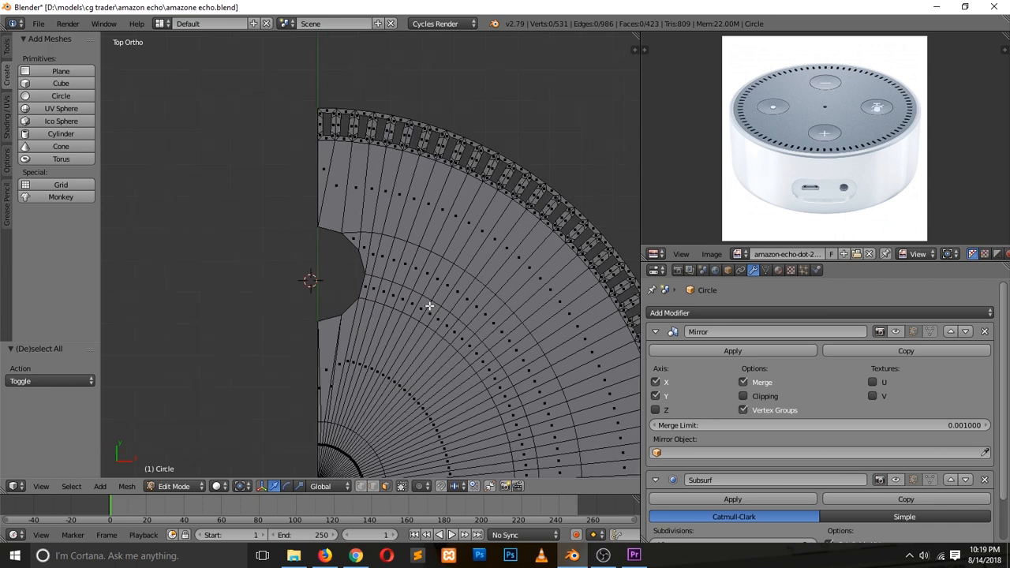
Examine the loops and spokes around the circular cut-out and down to the disc's centre for remaining topology problems.
scroll(428, 304, up, 3)
shift+scroll(430, 305, up, 2)
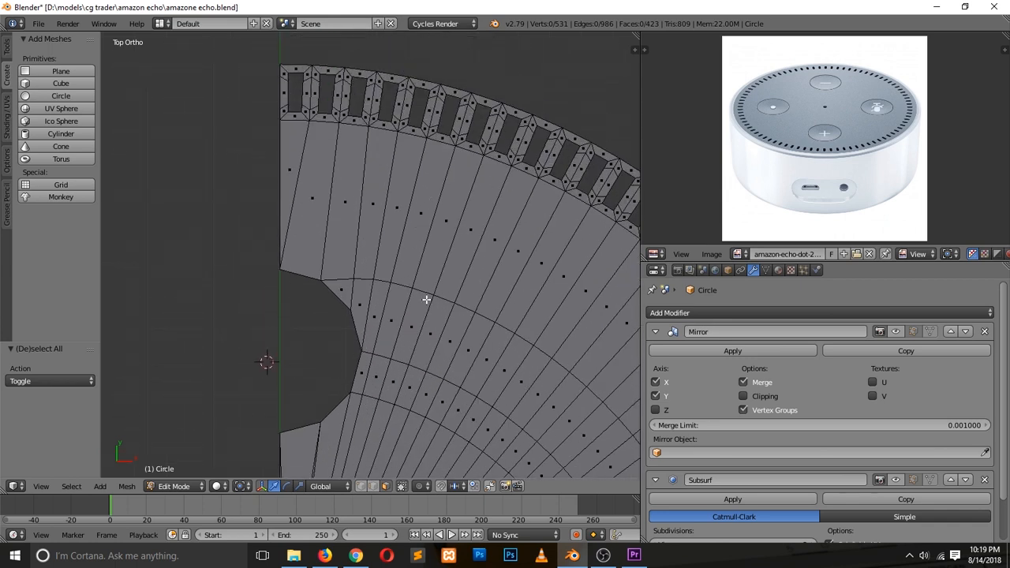
shift+scroll(427, 300, down, 8)
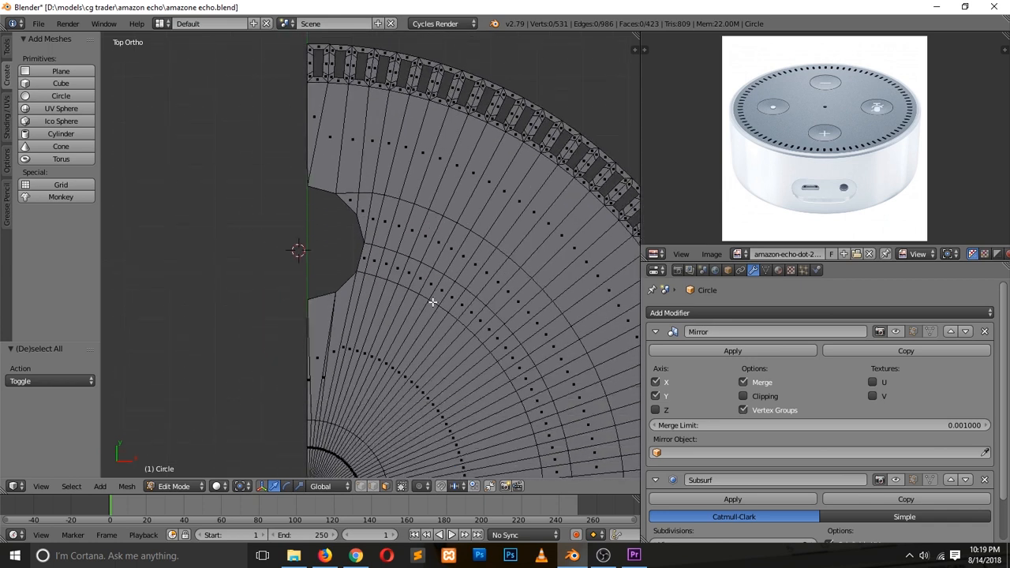
scroll(437, 304, up, 1)
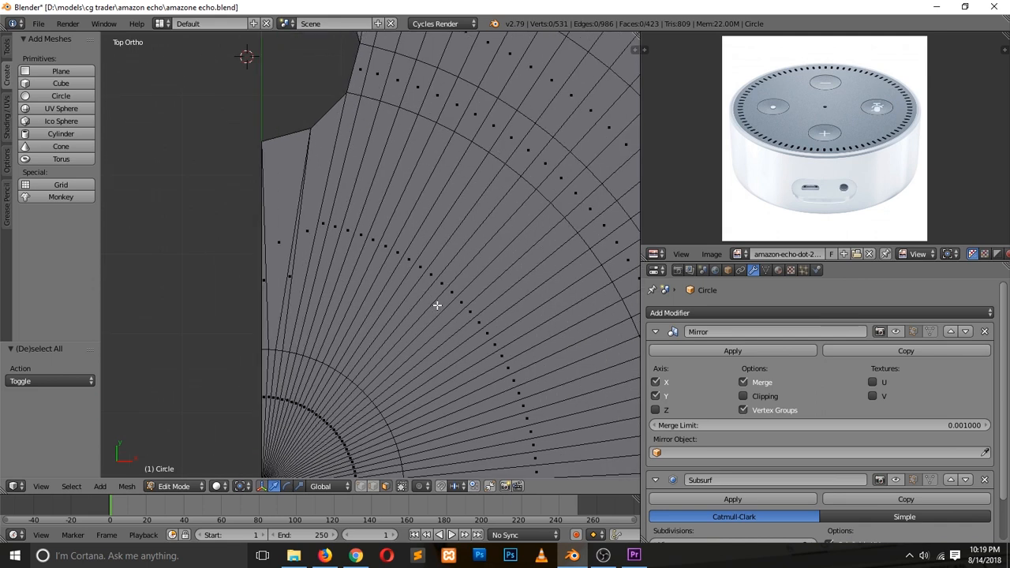
scroll(437, 305, up, 1)
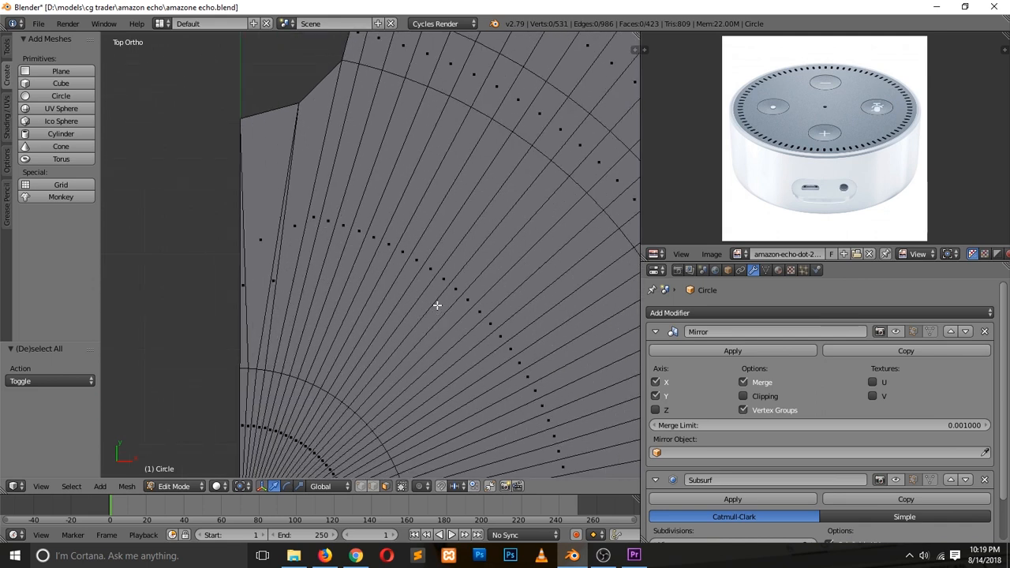
scroll(437, 304, down, 3)
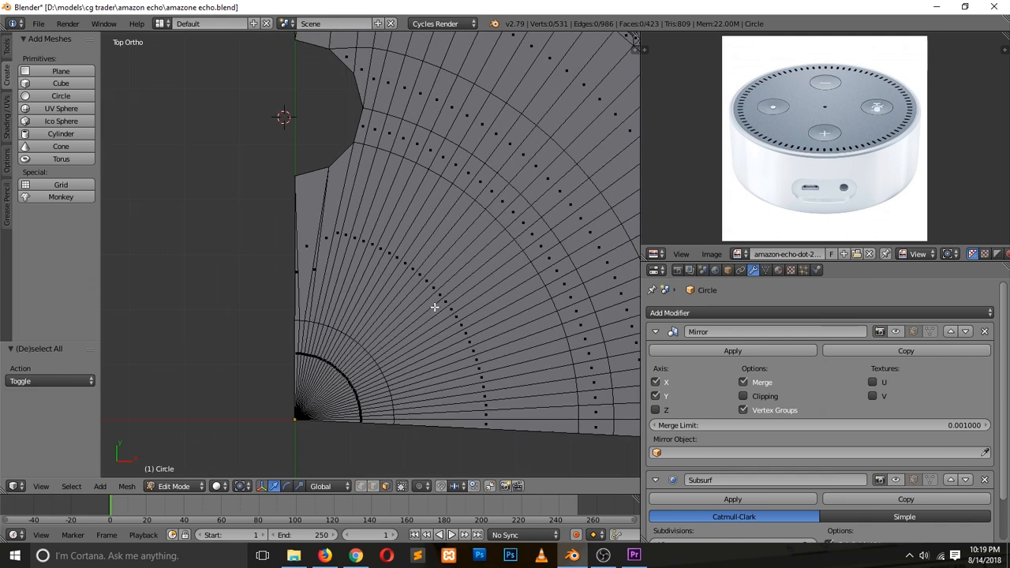
scroll(427, 296, up, 3)
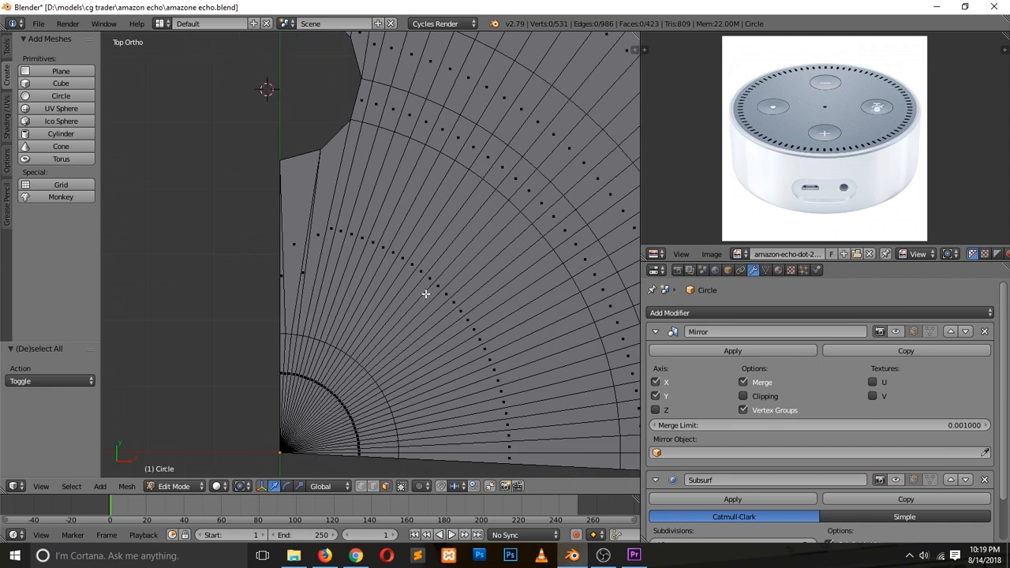
scroll(424, 289, down, 4)
scroll(418, 294, up, 3)
Switch to vertex selection and merge the innermost ring's two vertices closest to the vertical straight edge.
key(ctrl+Tab)
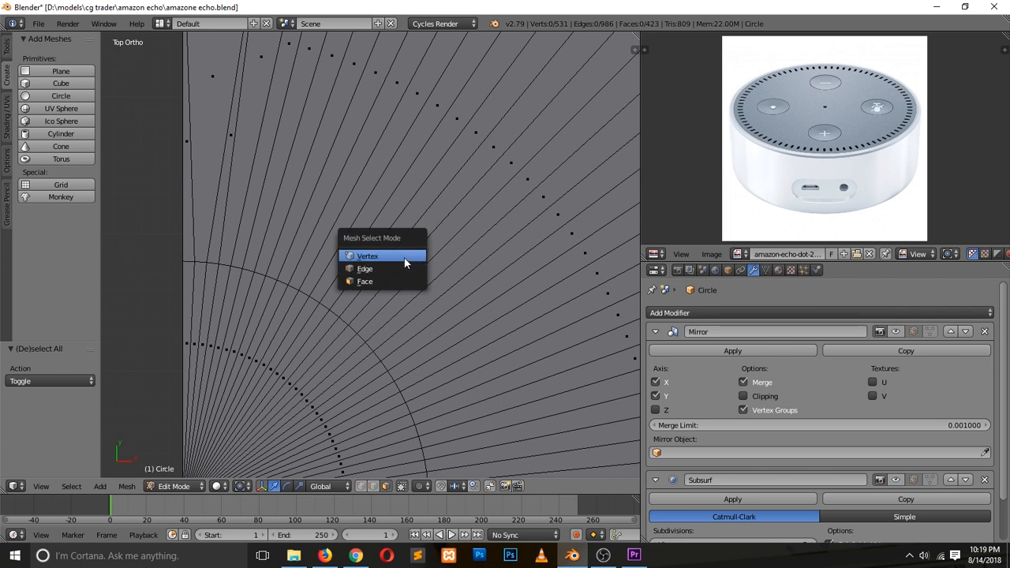
click(406, 257)
scroll(393, 269, up, 3)
right_click(265, 339)
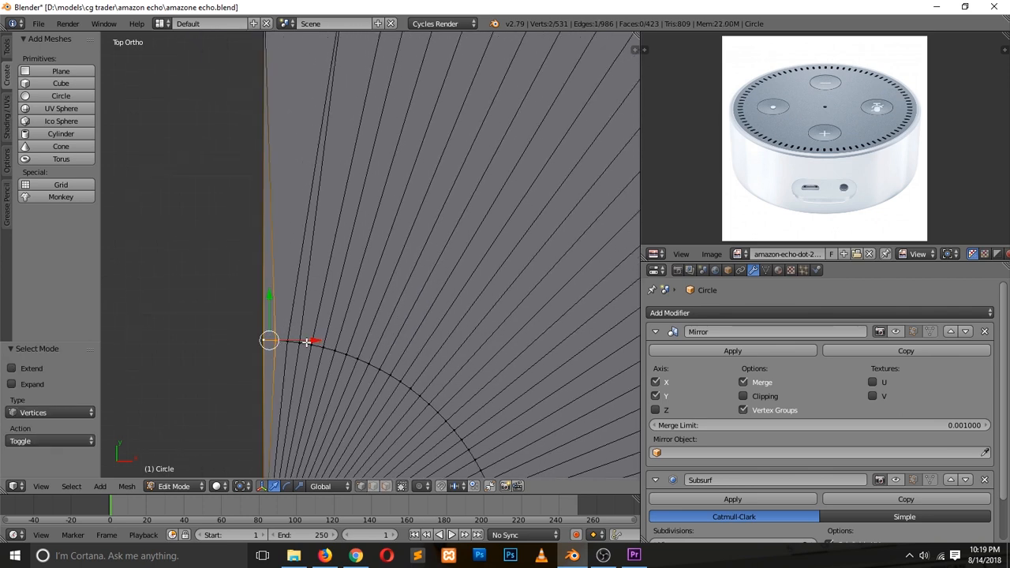
scroll(308, 343, down, 3)
scroll(308, 344, up, 3)
key(alt+m)
click(309, 343)
Merge the next closely spaced pair of vertices on the innermost ring and clear the selection.
right_click(285, 339)
shift+right_click(301, 347)
key(alt+m)
click(308, 346)
key(a)
Examine the cleaned-up spokes and edge loops between the slotted rim, the circular cut-out and the disc's centre.
scroll(324, 352, down, 5)
shift+scroll(374, 322, up, 6)
scroll(374, 322, up, 1)
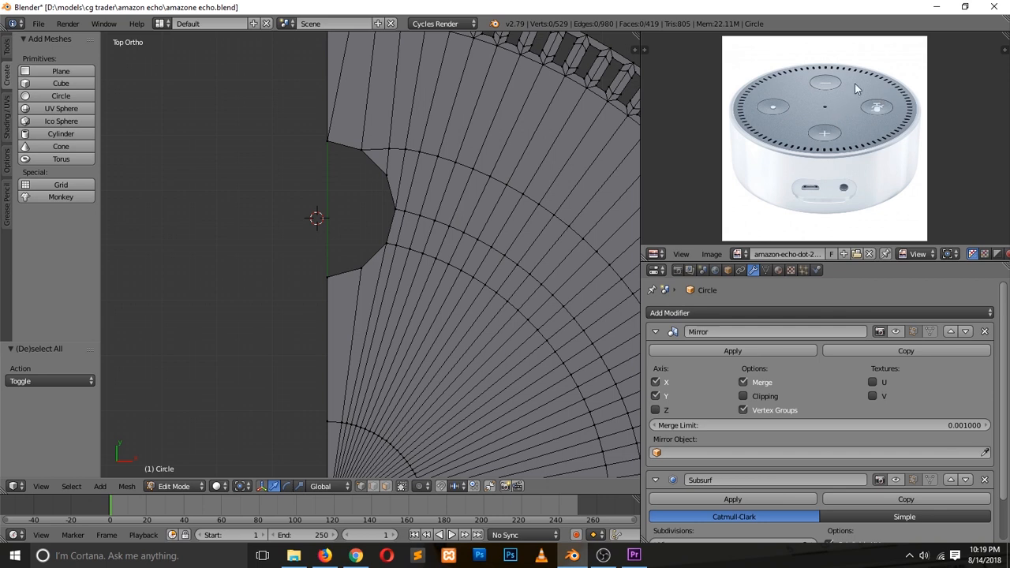
scroll(482, 298, down, 4)
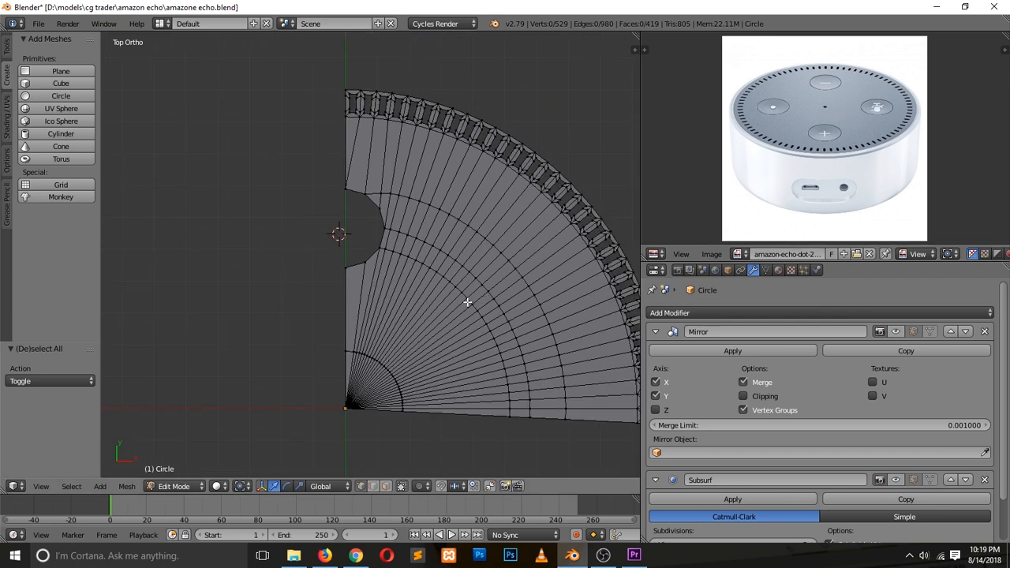
scroll(410, 258, up, 3)
ctrl+scroll(474, 267, up, 3)
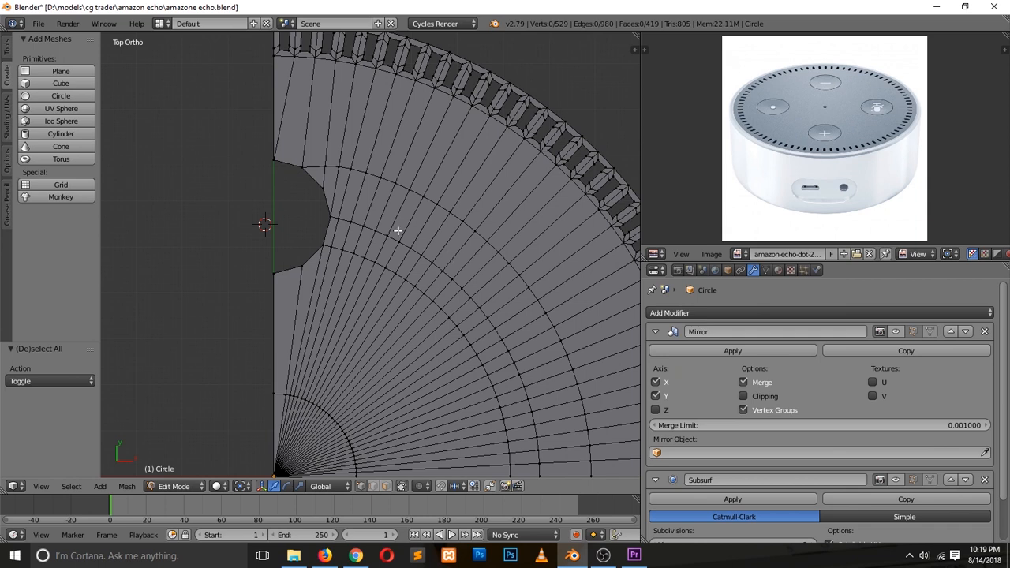
shift+scroll(427, 330, down, 2)
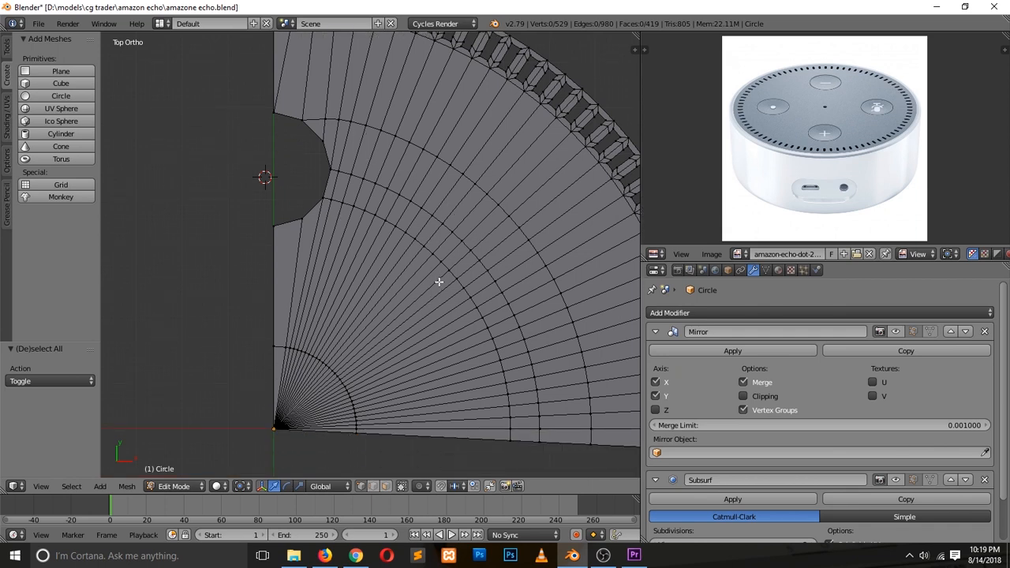
shift+scroll(349, 328, down, 6)
scroll(347, 328, up, 1)
shift+scroll(349, 325, up, 7)
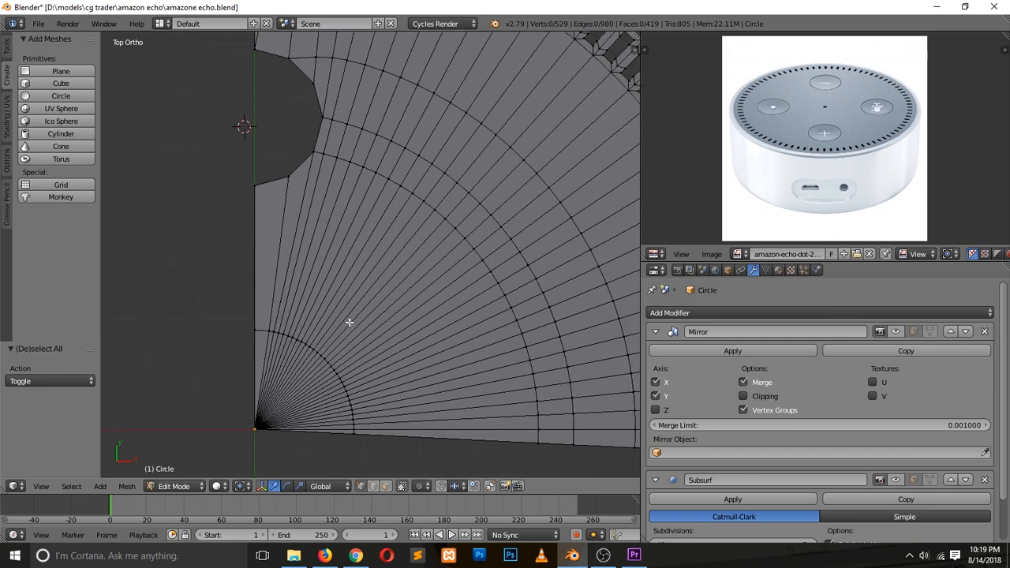
scroll(378, 222, down, 3)
scroll(379, 228, up, 3)
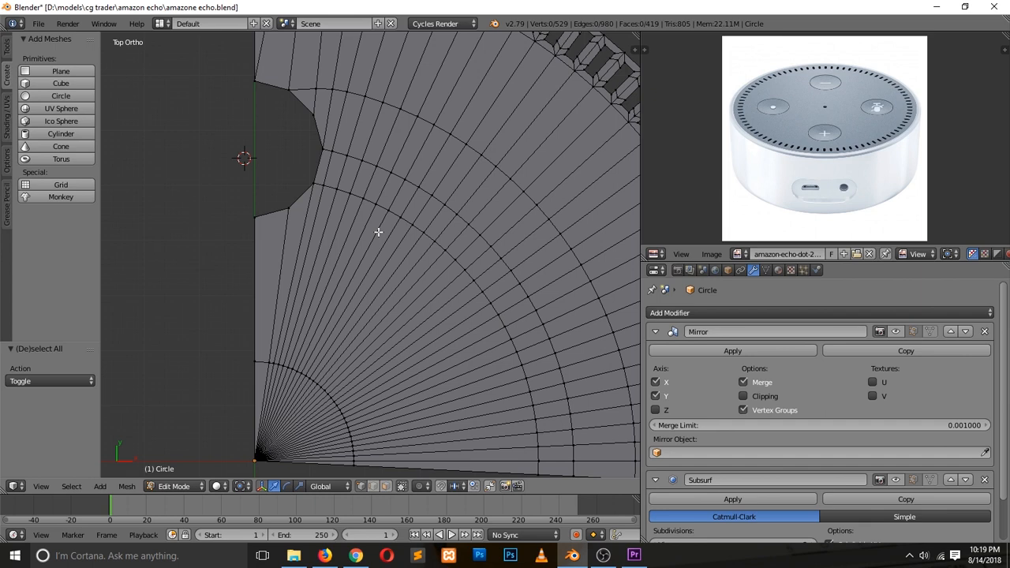
Leave mesh editing, show the Mirror and Subsurf modifiers in the viewport, and inspect the complete disc at an angle and from above.
key(Tab)
scroll(379, 233, down, 3)
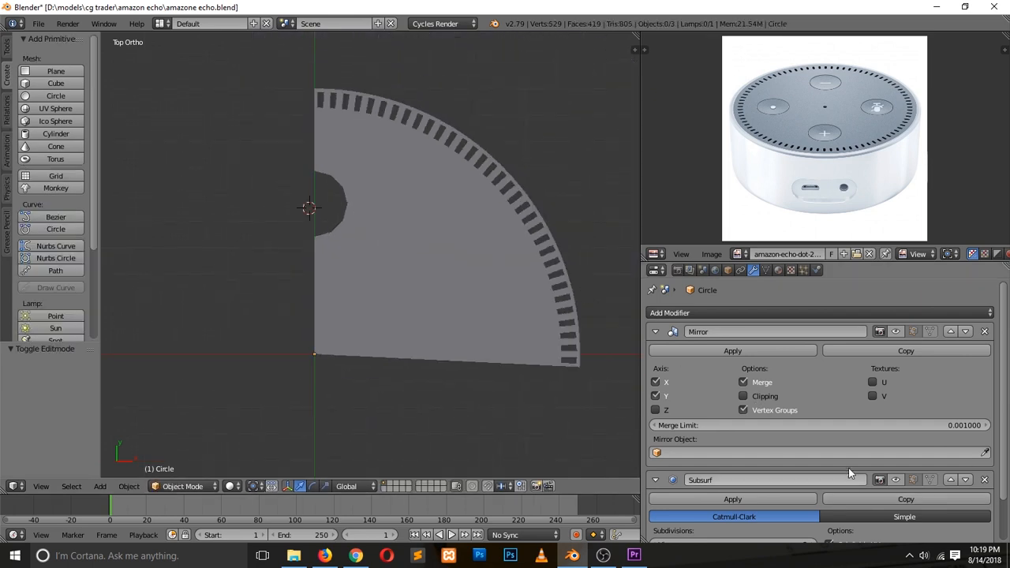
click(896, 331)
click(896, 480)
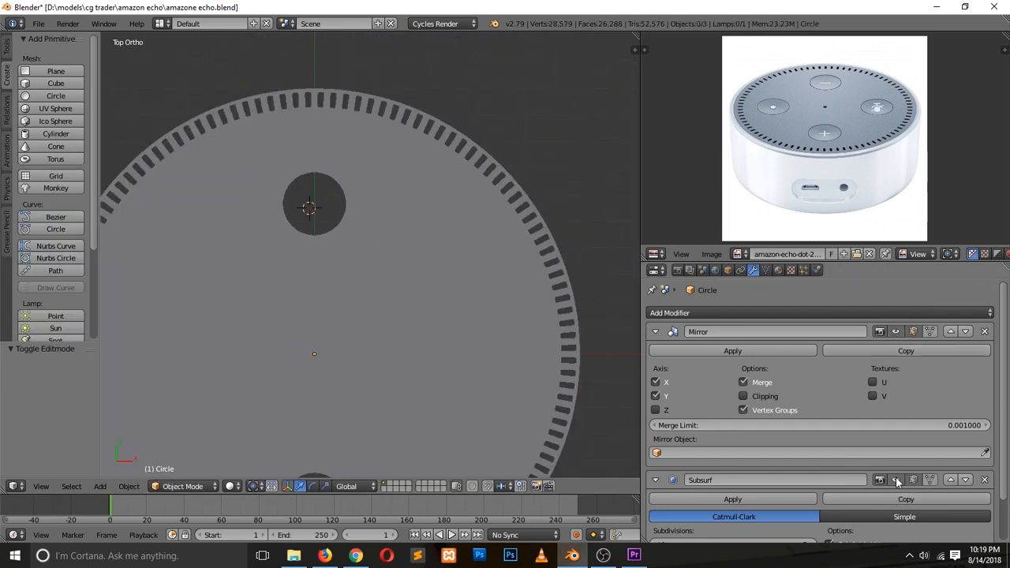
scroll(365, 364, down, 3)
middle_drag(368, 384, 294, 286)
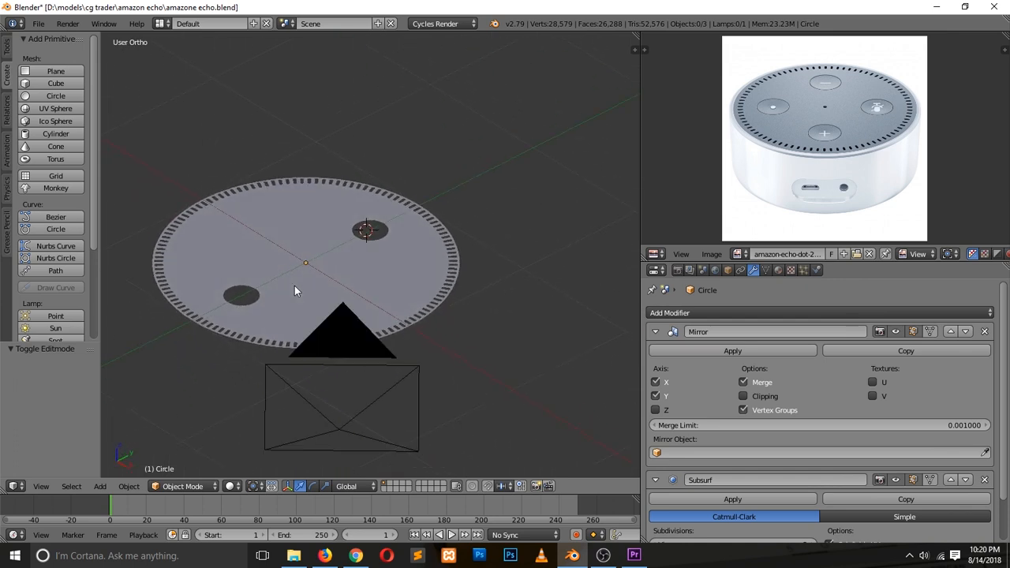
scroll(297, 287, up, 2)
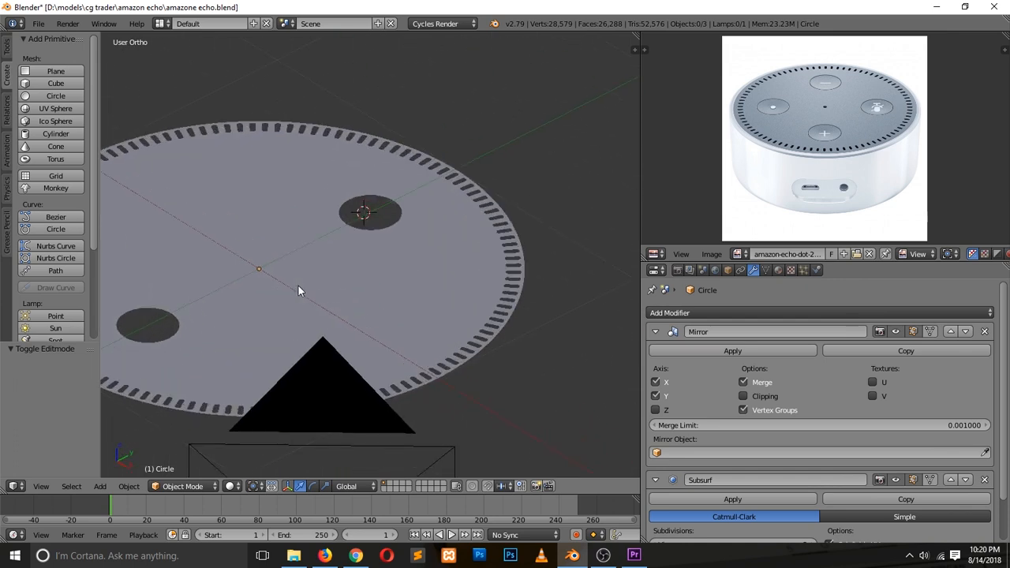
key(KP_7)
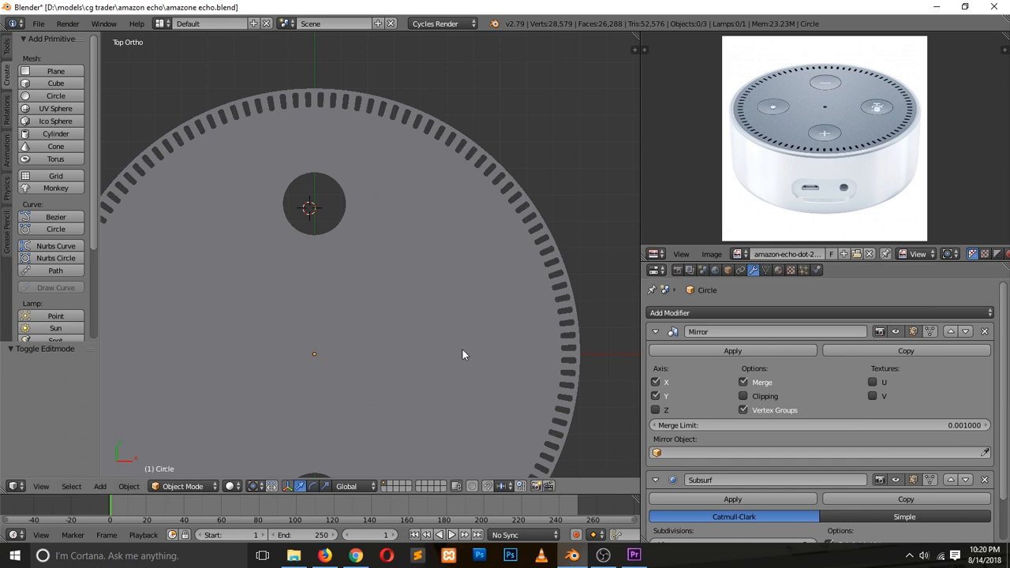
scroll(336, 243, down, 5)
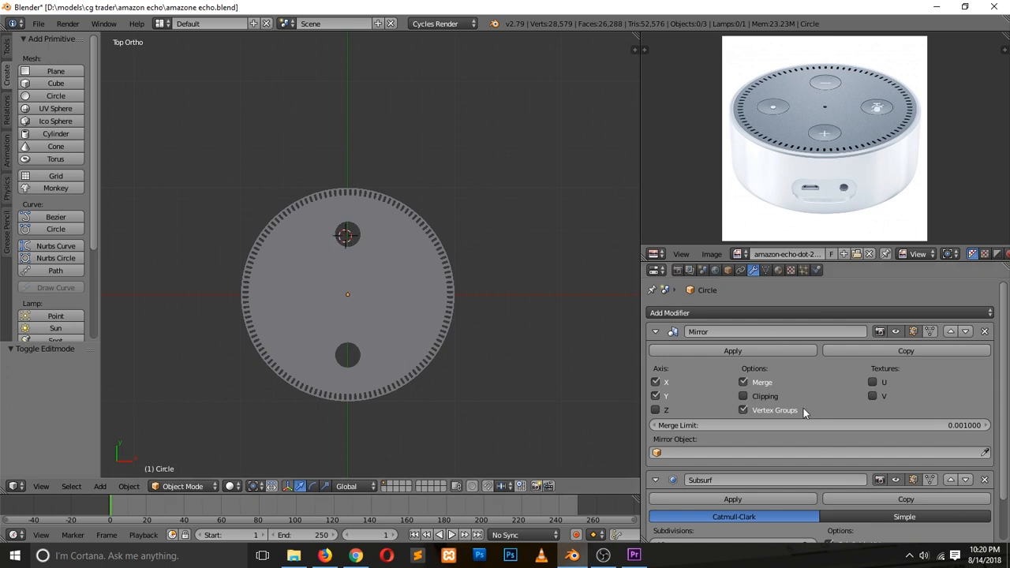
Hide the Subsurf and Mirror modifiers in the viewport and return to editing the quarter disc's mesh.
click(896, 480)
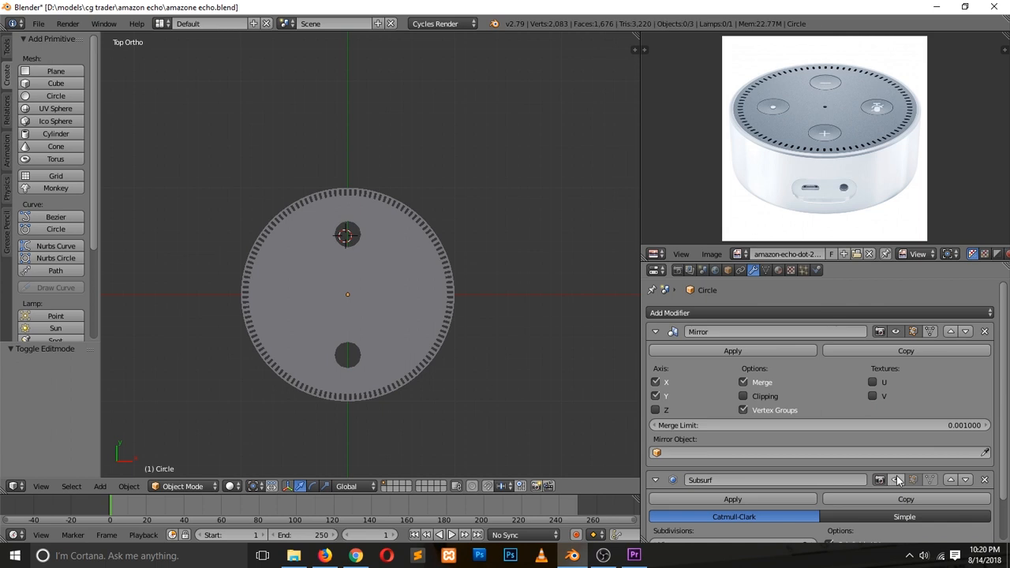
click(895, 331)
scroll(405, 291, up, 6)
key(Tab)
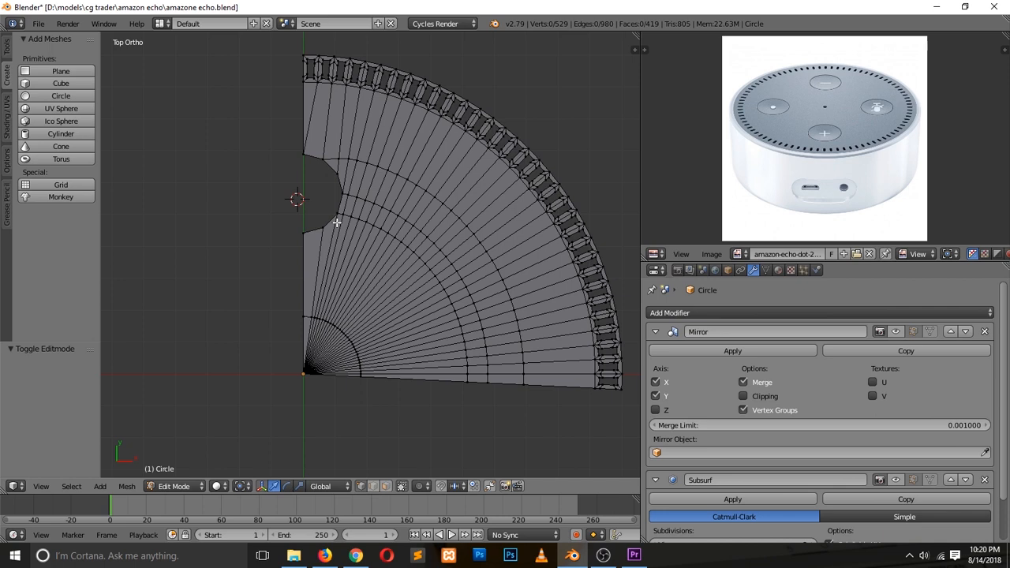
Try to select the quarter disc's vertical edge as an edge loop and as a single shortest path from rim to centre.
right_click(297, 367)
alt+right_click(313, 226)
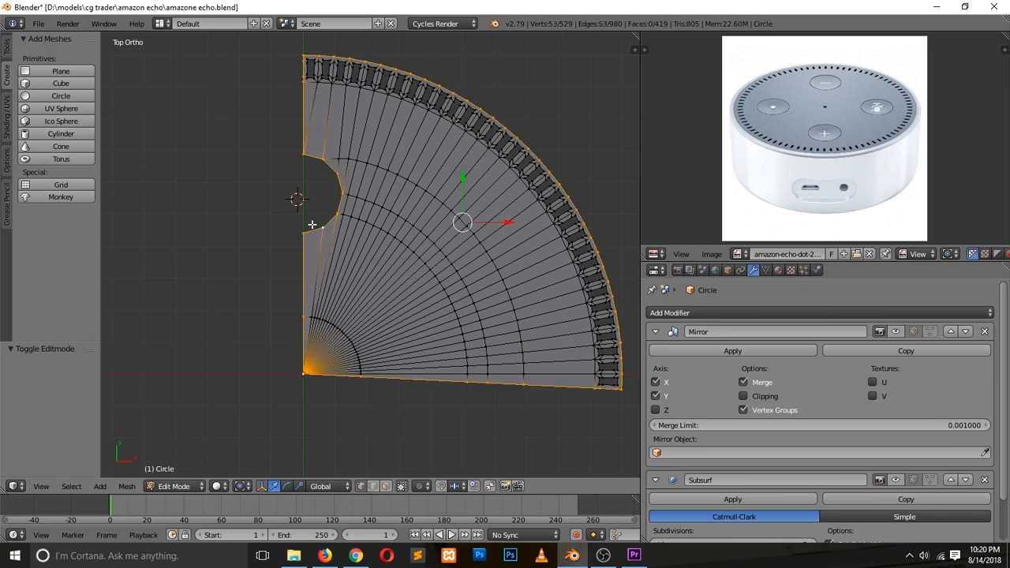
key(a)
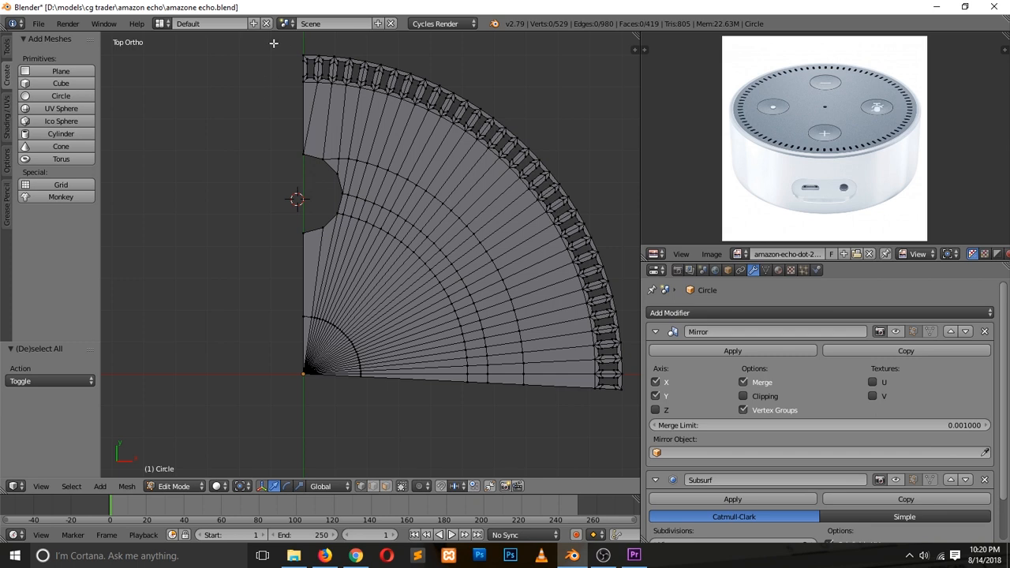
right_click(304, 57)
ctrl+right_click(305, 371)
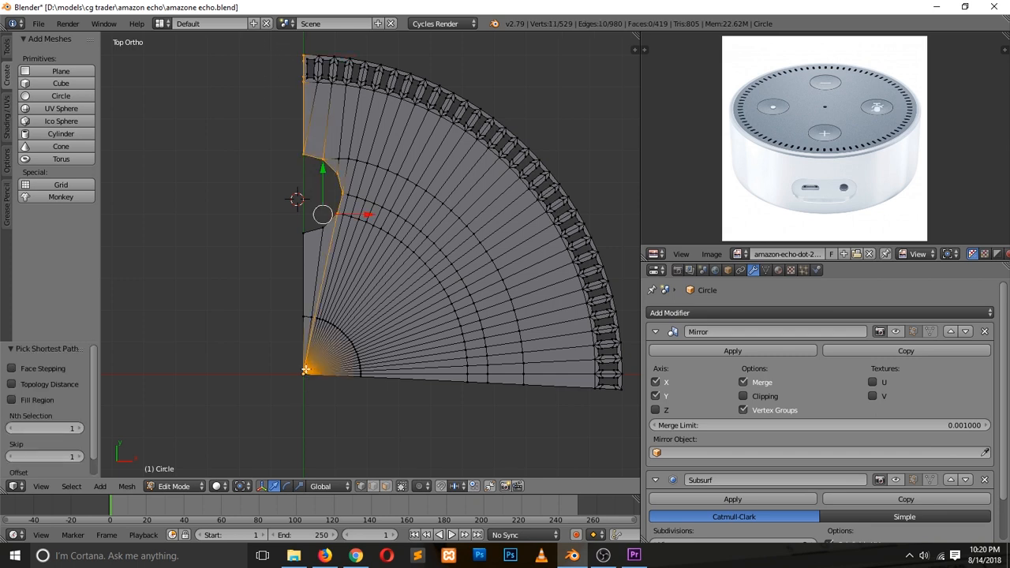
Select the vertical edge and circular cut-out outline by shortest path from the rim to the cut-out's lower end, adding the centre vertex.
right_click(290, 54)
ctrl+right_click(302, 234)
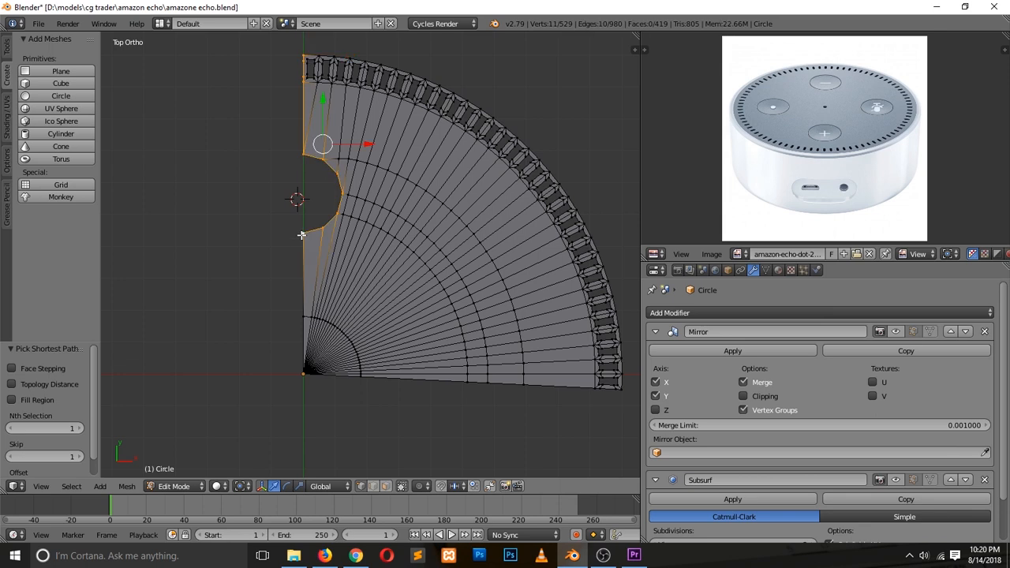
ctrl+right_click(291, 373)
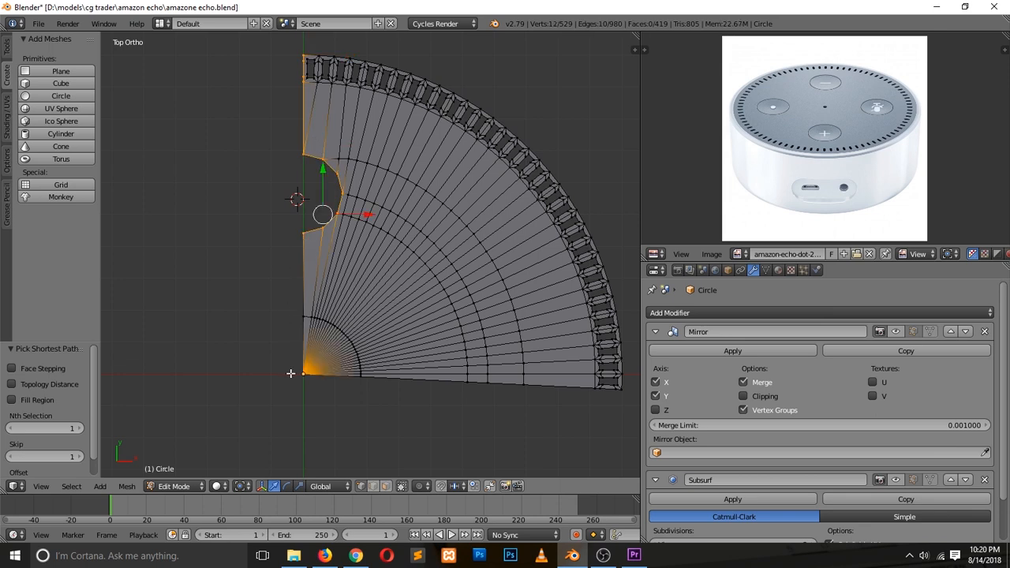
Try duplicating the selected outline with a slight offset, and undo the duplicate.
key(shift+d)
click(283, 367)
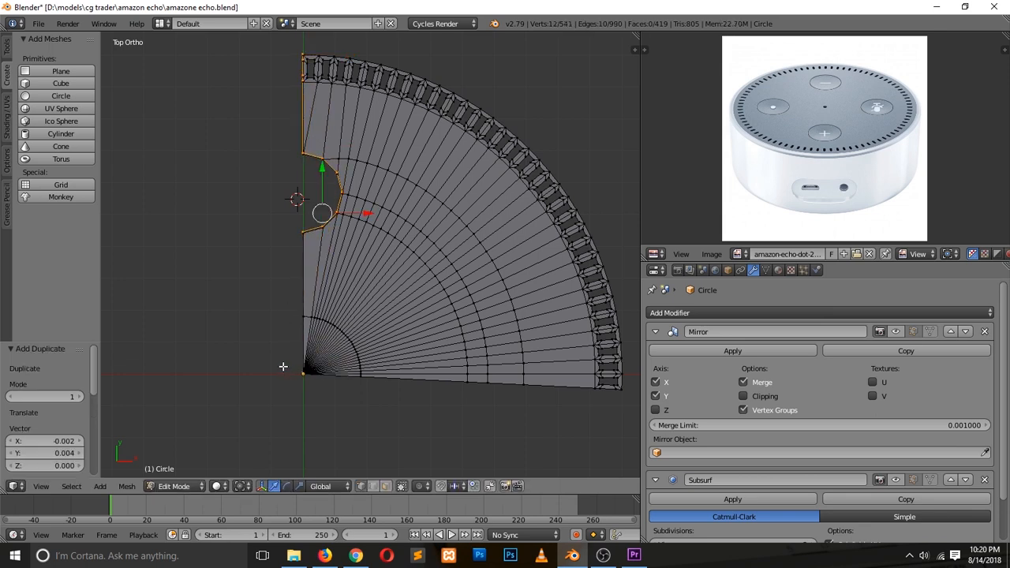
key(ctrl+z)
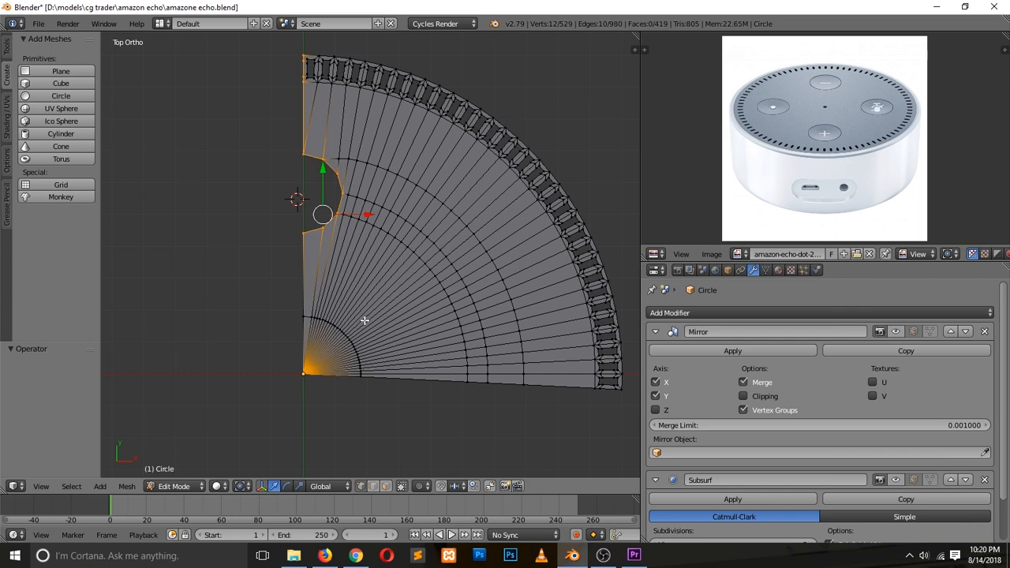
Add the innermost ring's end vertex on the vertical edge to the selection and duplicate the outline in place.
shift+right_click(306, 323)
key(shift+d)
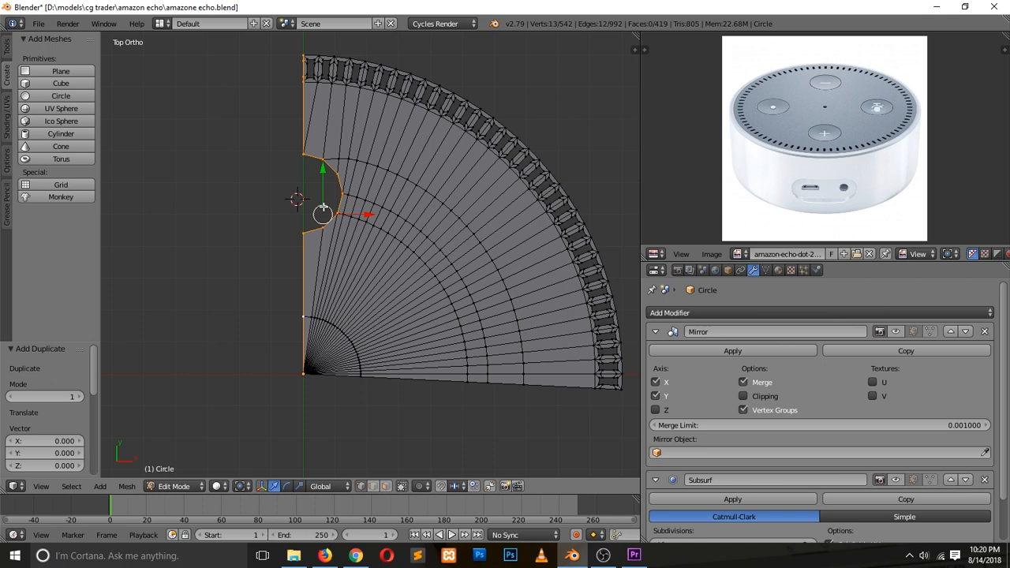
right_click(250, 201)
Snap the 3D cursor to the selected disc's origin with Cursor to Selected and return to mesh editing.
key(Tab)
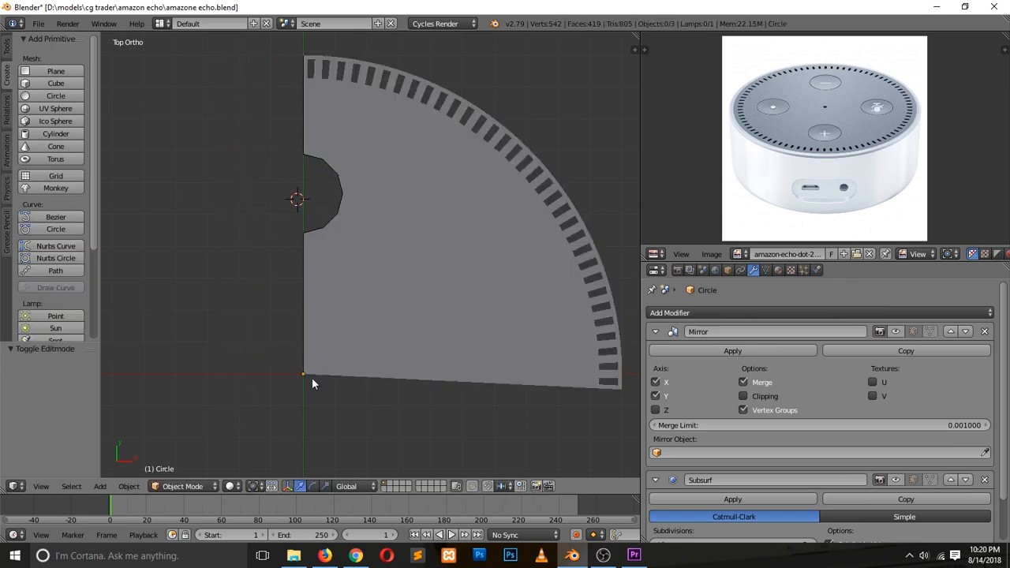
right_click(310, 373)
key(shift+s)
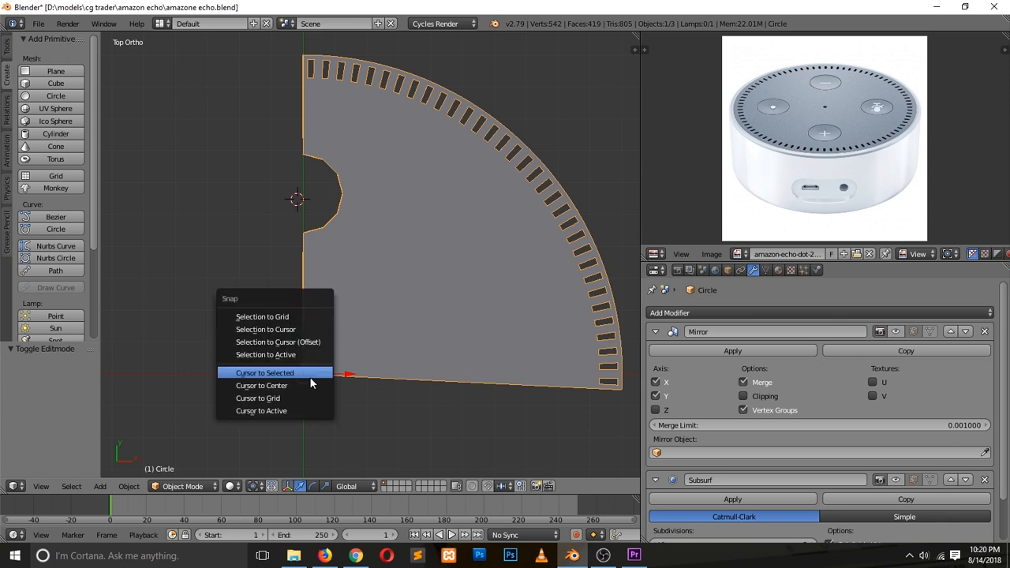
click(309, 377)
key(Tab)
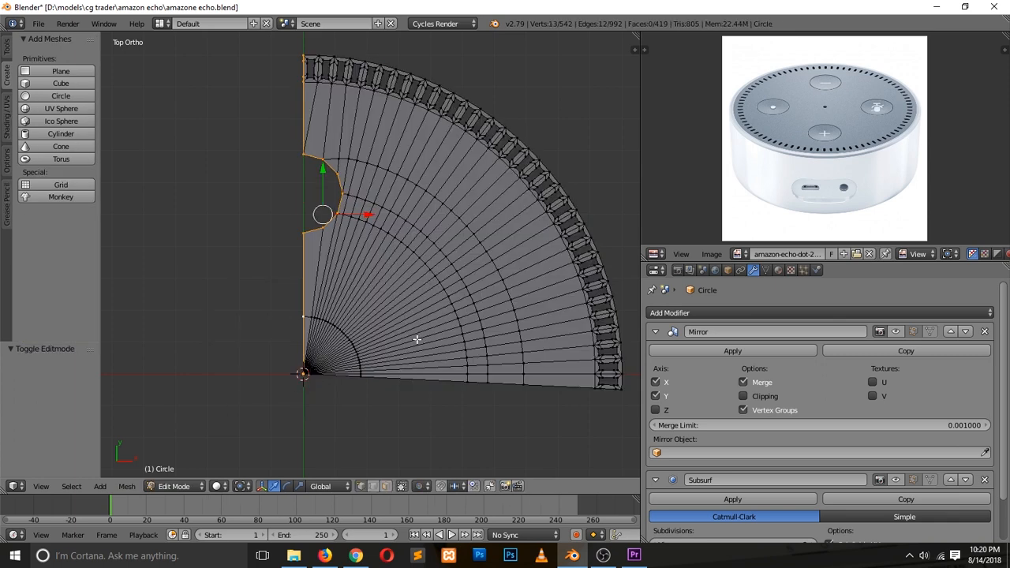
Set the pivot to the 3D cursor and rotate the duplicated outline by -90° around the disc centre.
key(period)
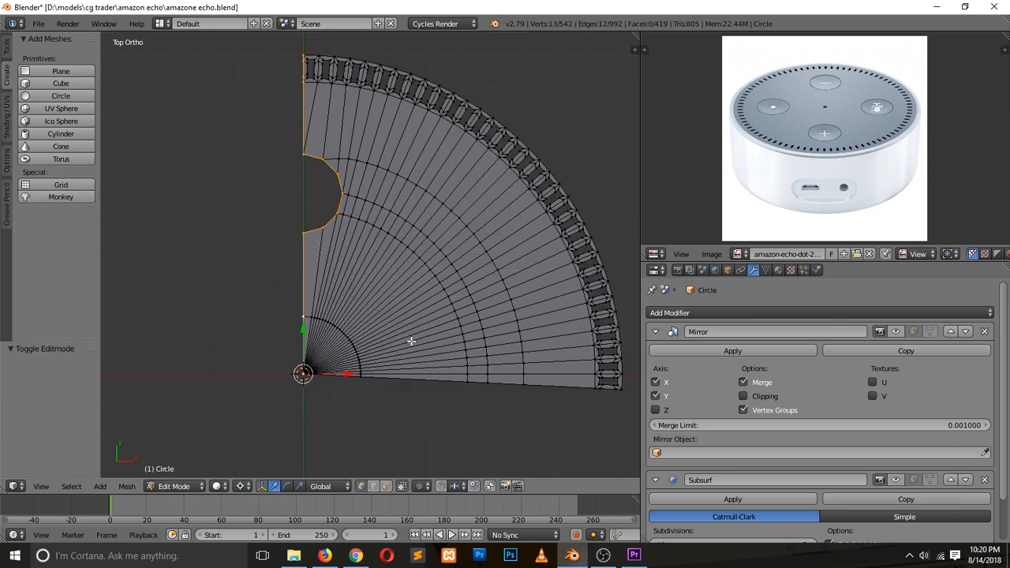
key(9)
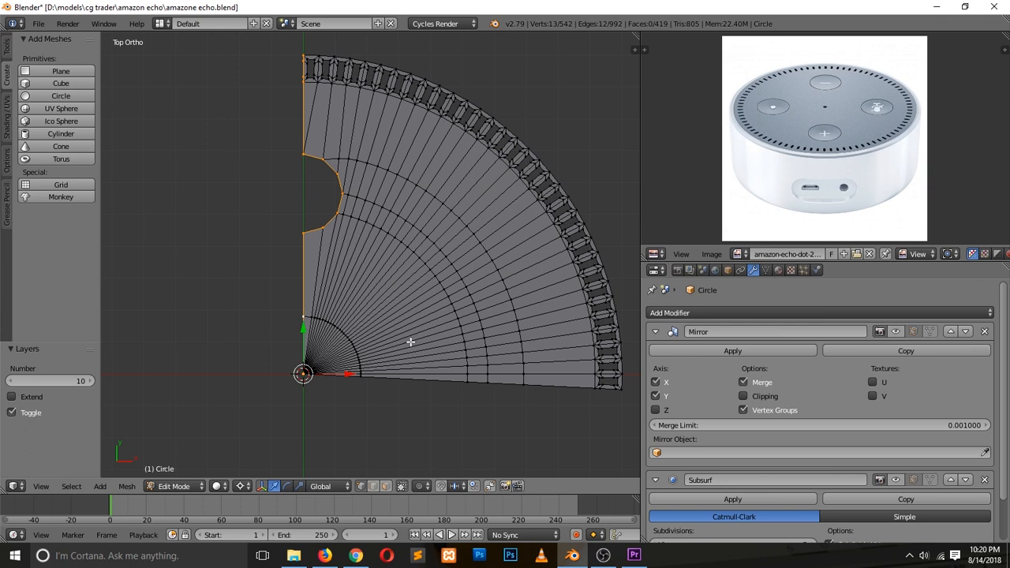
text(r90)
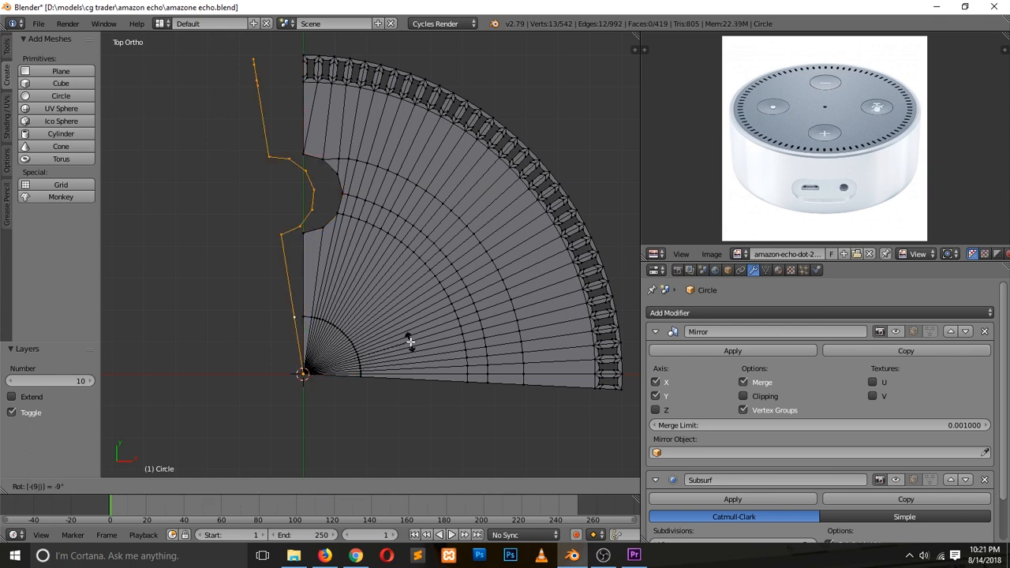
key(Return)
scroll(406, 344, down, 3)
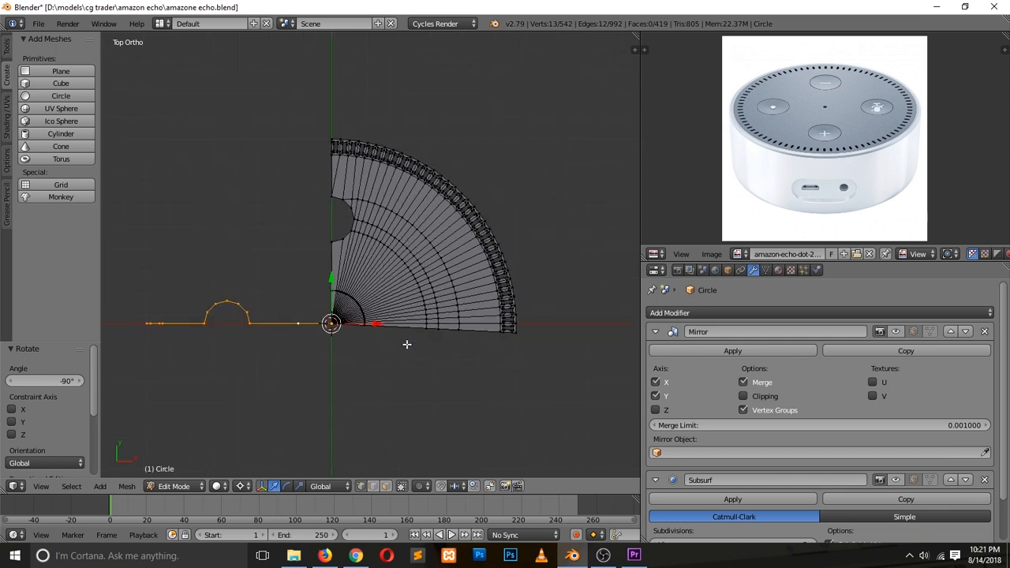
scroll(407, 345, up, 4)
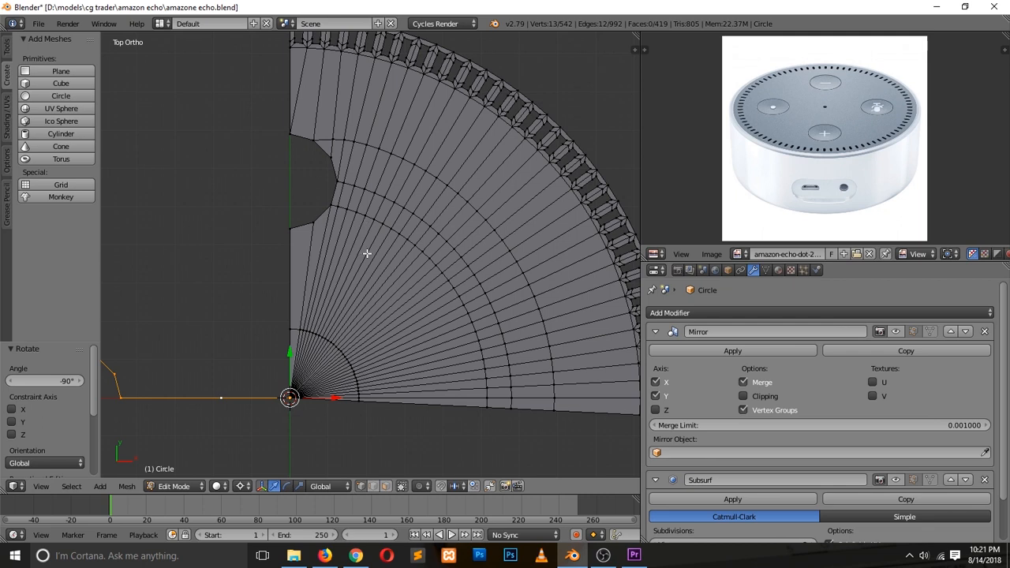
scroll(427, 354, down, 2)
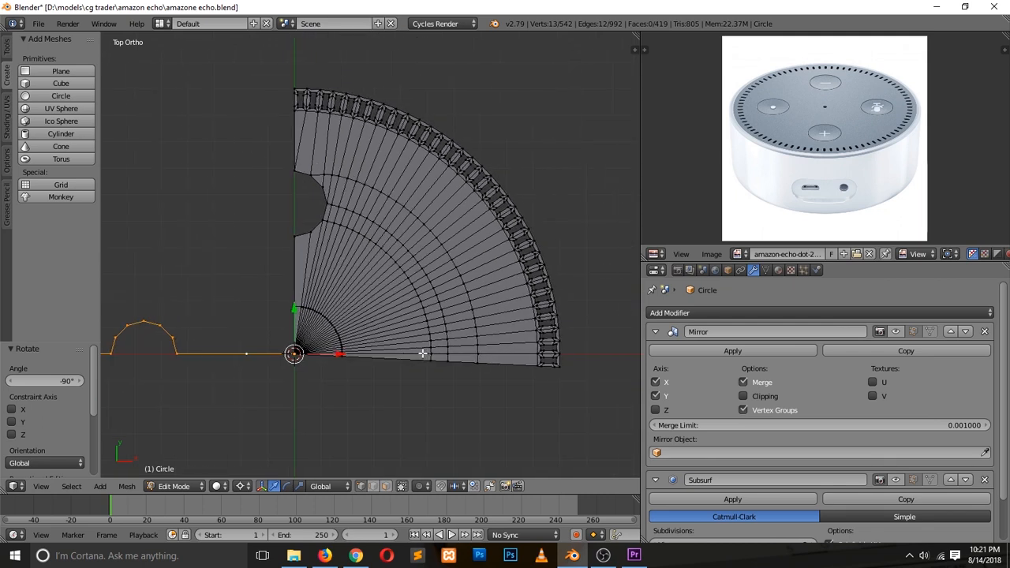
Mirror the rotated outline along the global X axis onto the quarter disc's horizontal edge.
key(ctrl+m)
key(x)
click(425, 354)
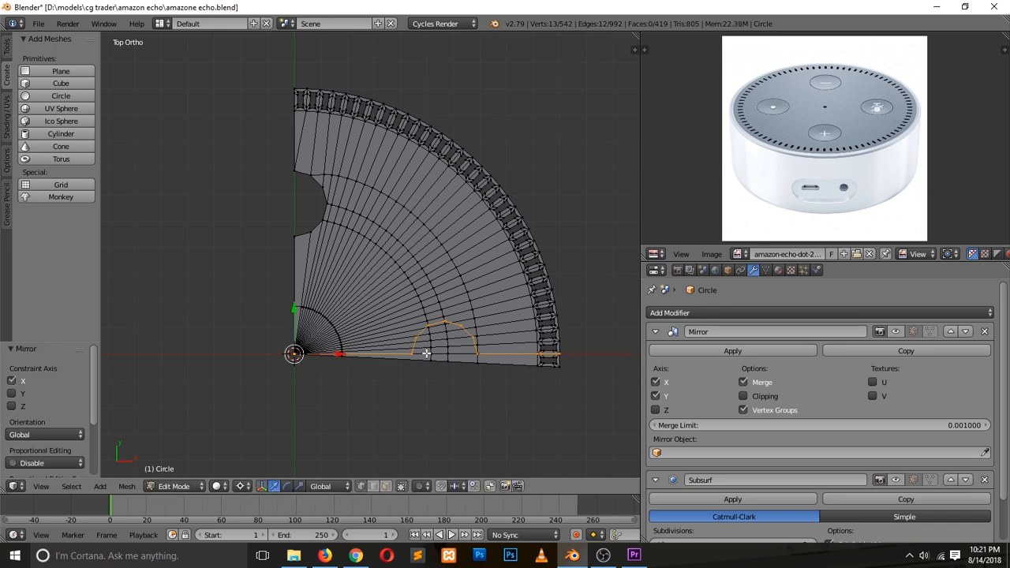
scroll(505, 371, up, 2)
ctrl+scroll(505, 373, up, 2)
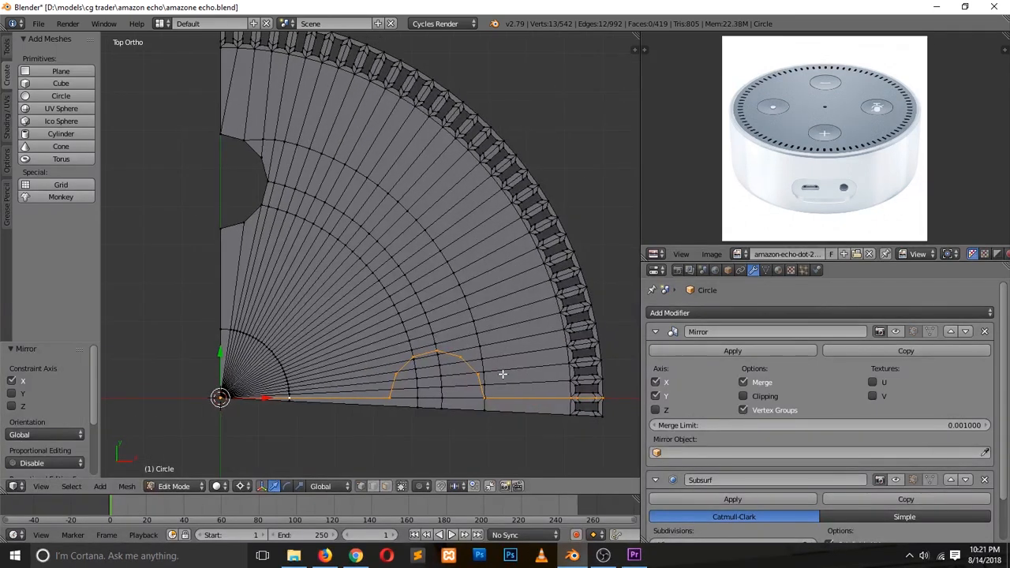
alt+click(461, 414)
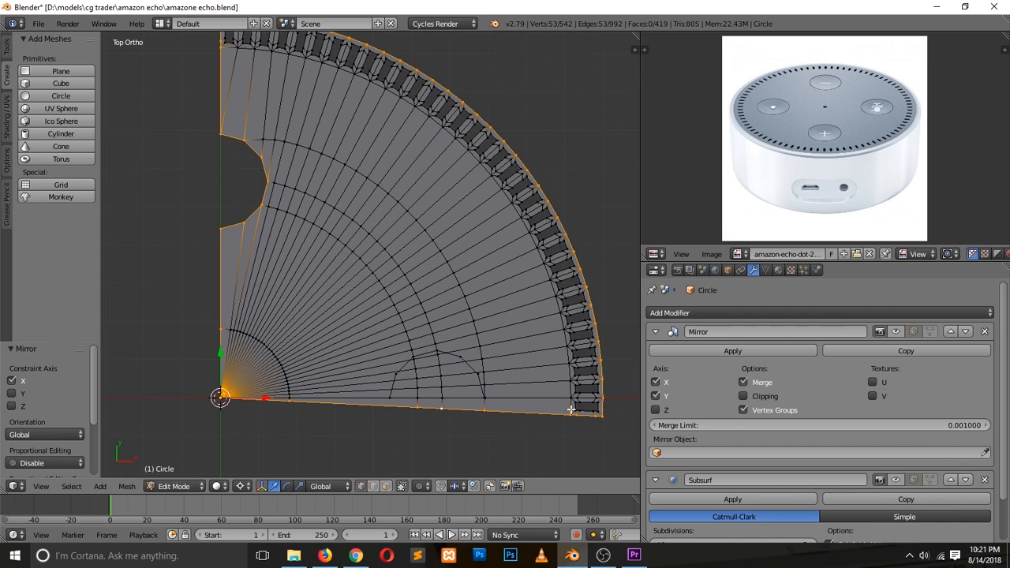
key(a)
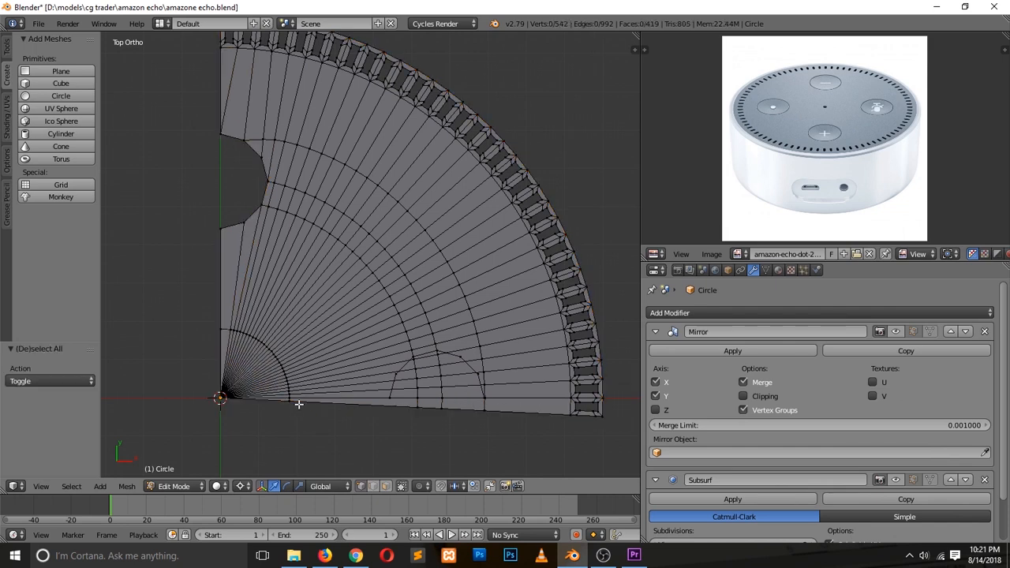
key(ctrl+Tab)
click(298, 440)
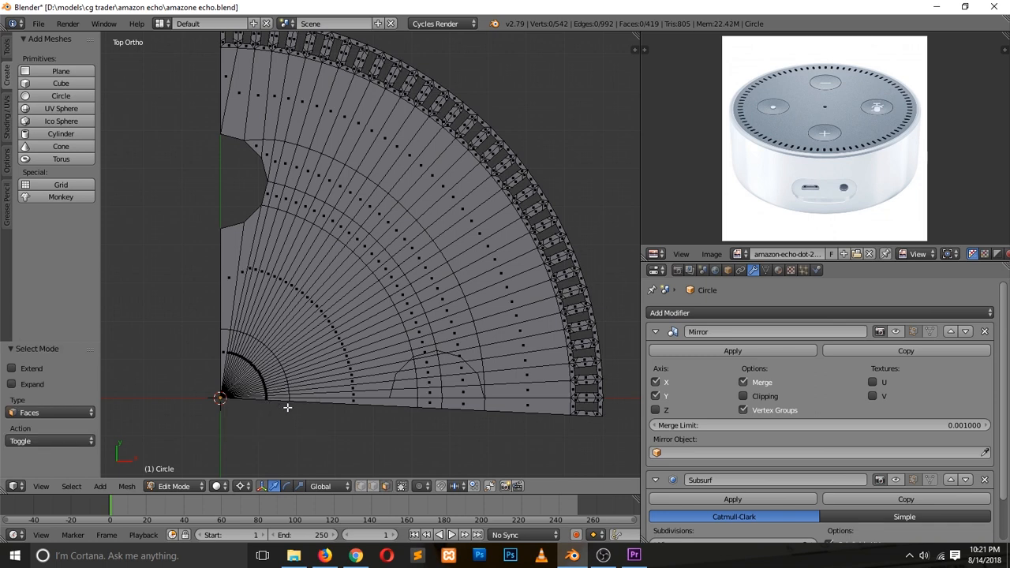
key(ctrl+Tab)
click(292, 392)
Select the vertices of the disc's lowest radial edge and its rim slot below the X axis, and delete them.
right_click(228, 409)
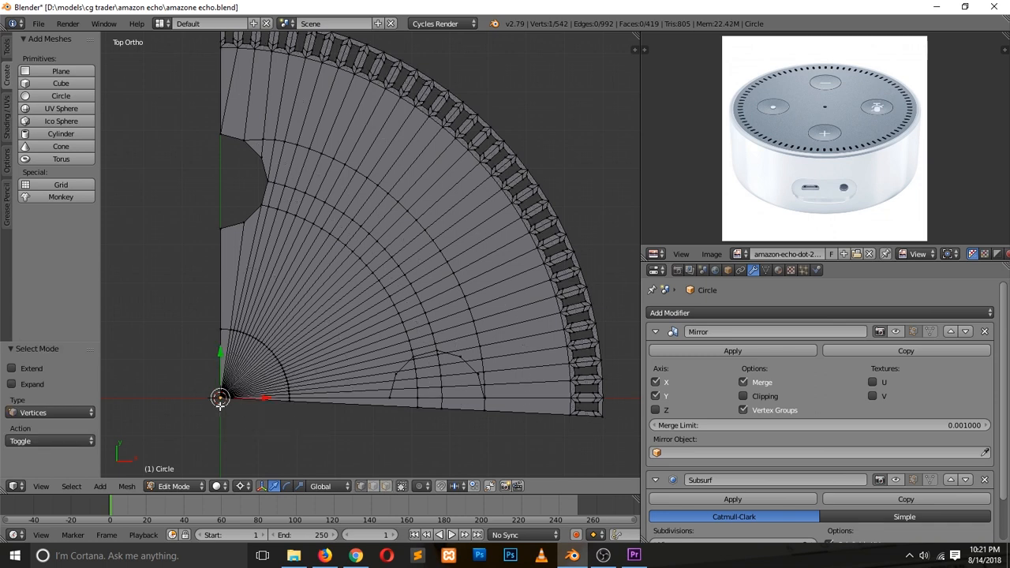
shift+right_click(288, 410)
shift+right_click(570, 427)
key(c)
mouse_move(609, 422)
mouse_down()
mouse_move(598, 413)
mouse_move(481, 424)
mouse_move(414, 416)
mouse_up()
right_click(413, 416)
key(x)
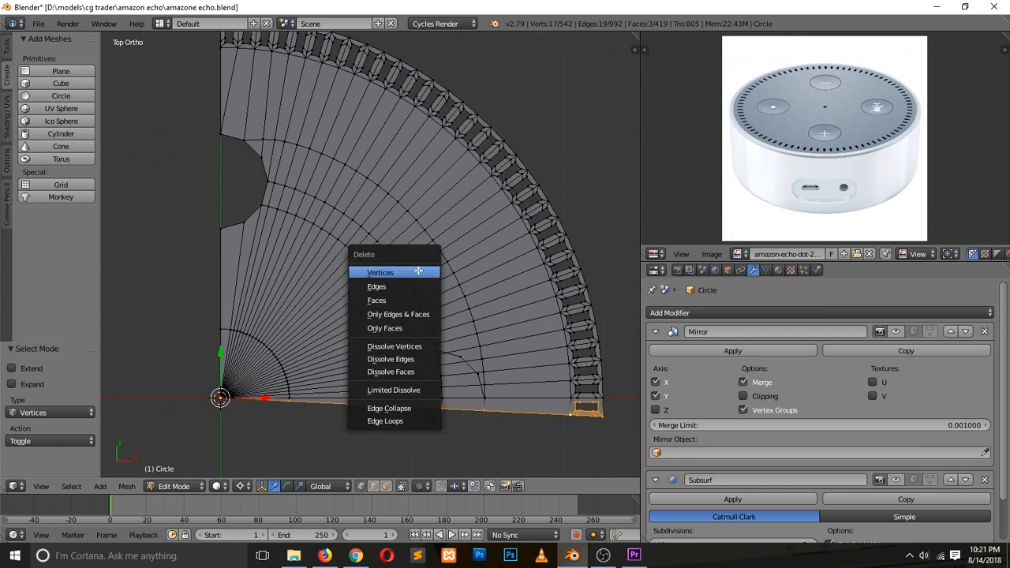
click(421, 270)
scroll(547, 458, up, 1)
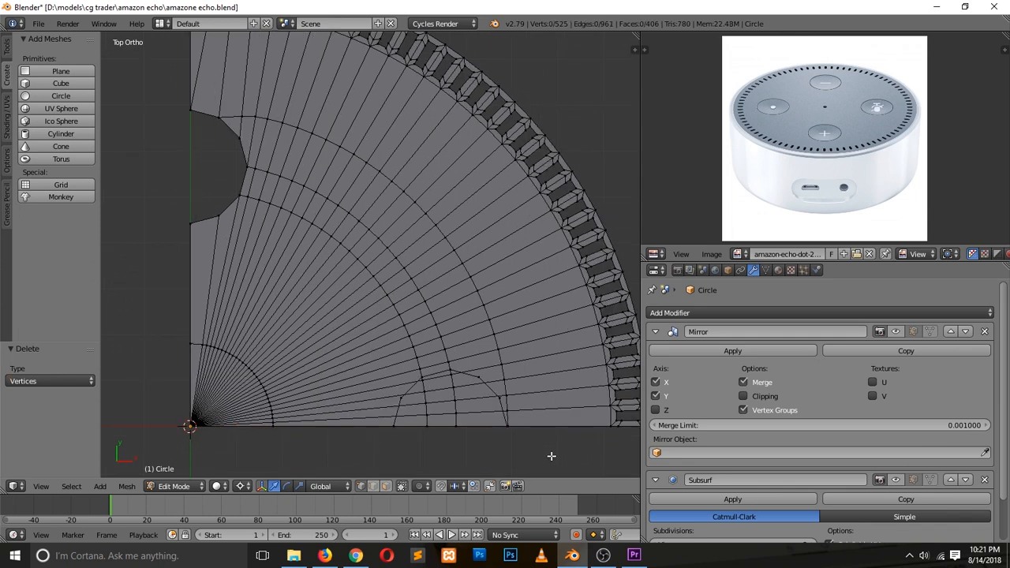
Merge the inner and middle ring vertices beside the new cut-out's upper arc onto the nearest outline vertices with At Last.
scroll(491, 426, up, 3)
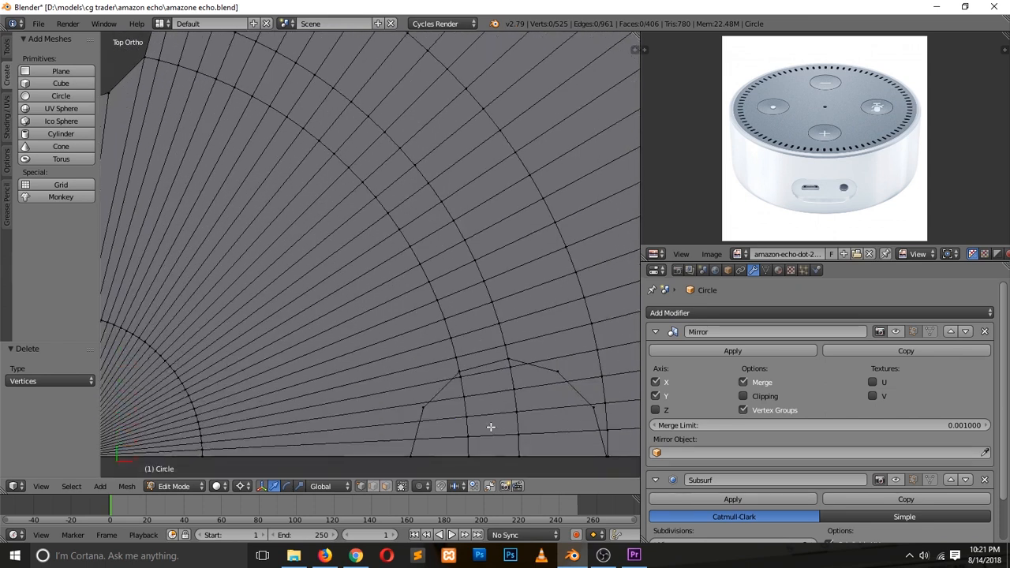
right_click(459, 357)
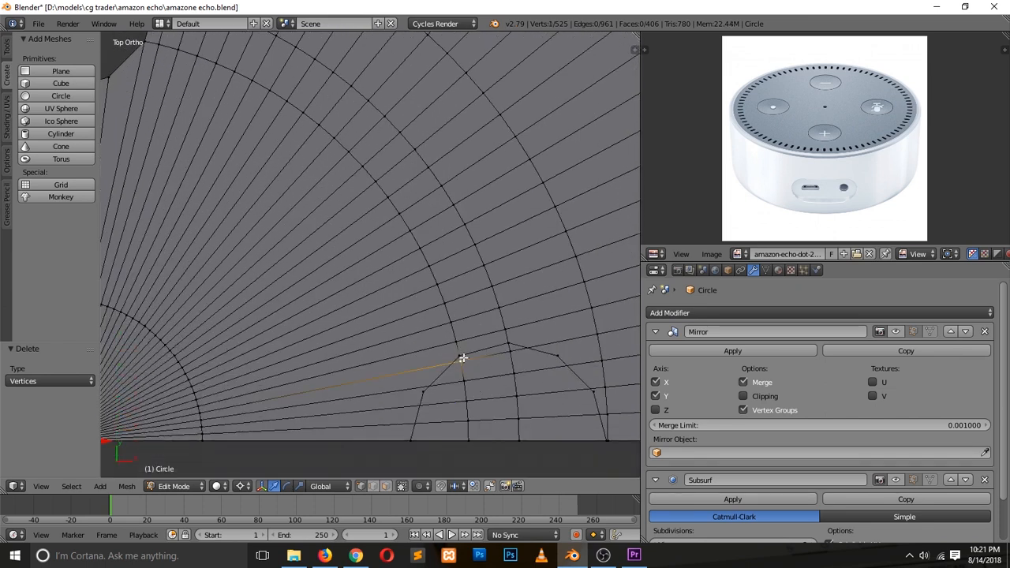
key(alt+m)
click(465, 359)
right_click(511, 356)
shift+right_click(512, 342)
key(shift+r)
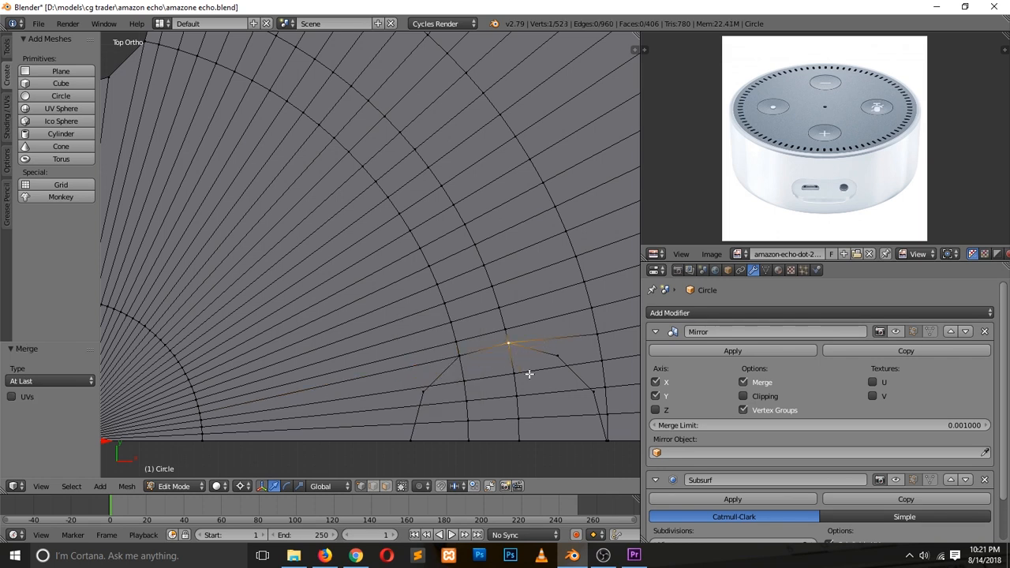
Merge the remaining inner-ring vertices inside the horizontal cut-out onto the two lowest outline vertices on its centre-facing side.
ctrl+scroll(559, 377, up, 4)
right_click(383, 386)
shift+right_click(354, 389)
key(shift+r)
right_click(381, 401)
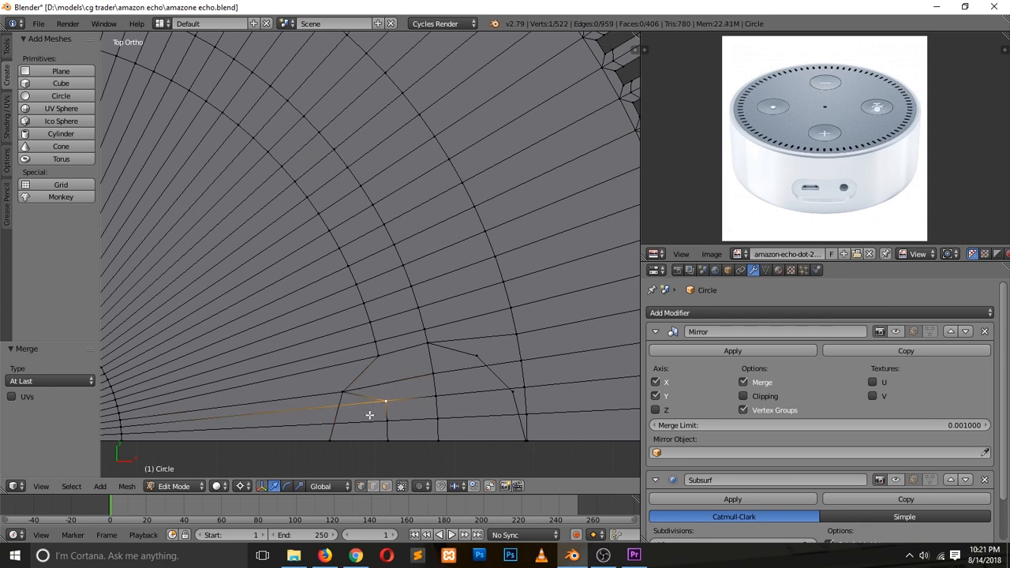
shift+right_click(359, 429)
key(shift+r)
shift+right_click(367, 439)
key(shift+r)
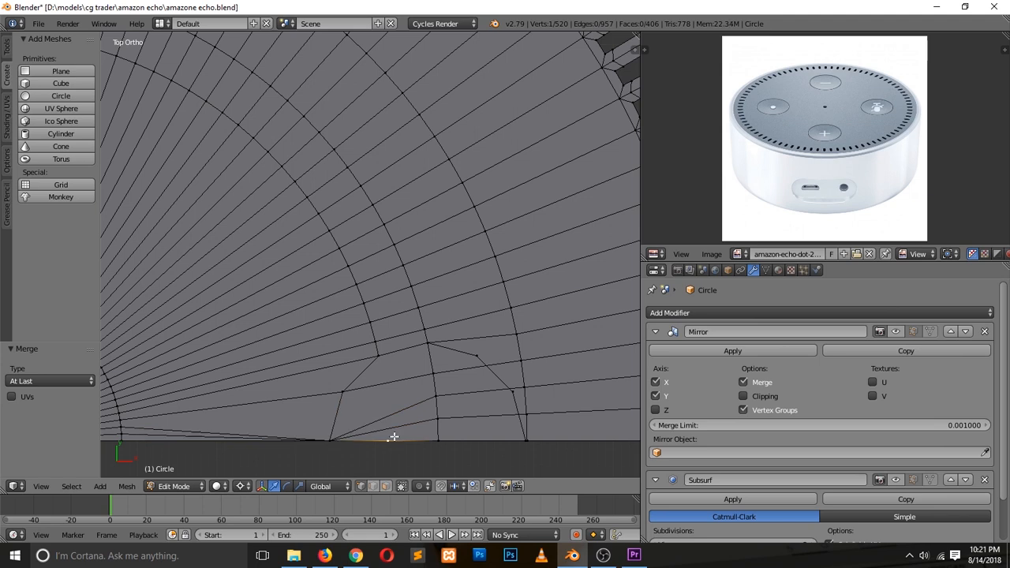
shift+right_click(328, 444)
key(shift+r)
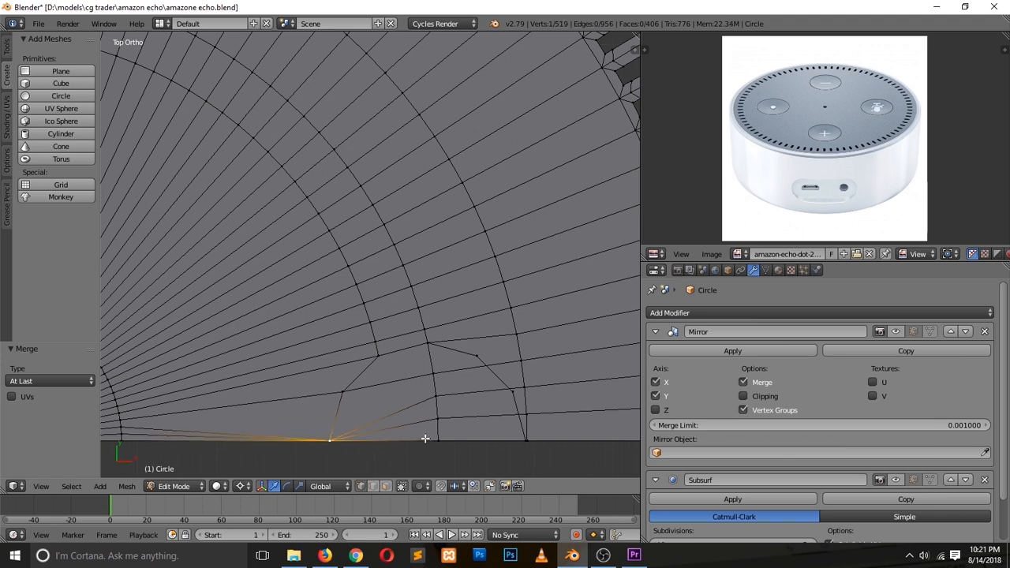
Merge the upper two middle-ring vertices inside the horizontal cut-out onto the outline vertices on its rim-facing side.
right_click(432, 387)
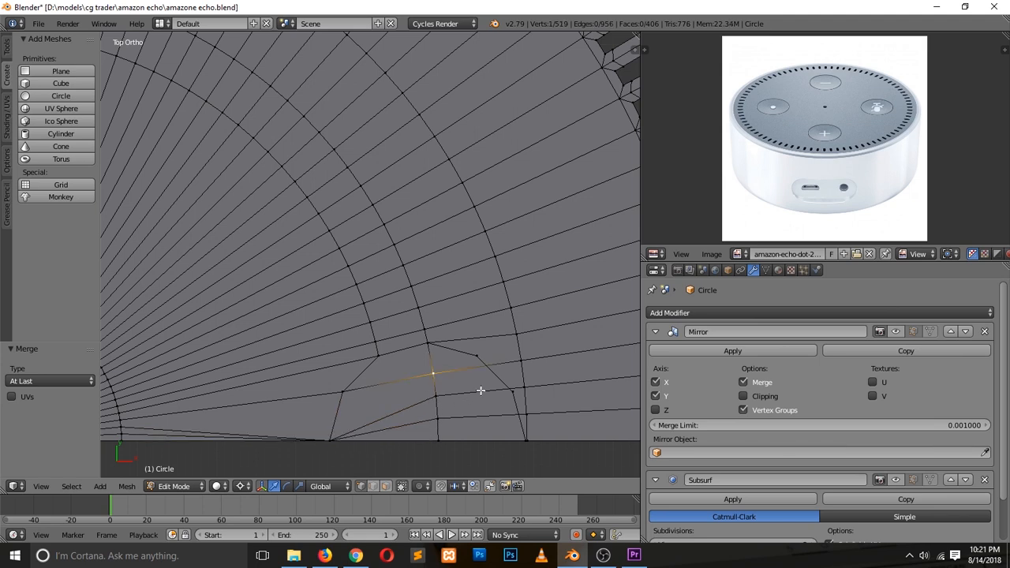
shift+right_click(477, 358)
key(shift+r)
right_click(444, 391)
shift+right_click(510, 391)
key(shift+r)
Merge the lowest middle-ring and outer-ring vertices onto the cut-out outline's rim-side end vertex on the horizontal edge.
right_click(439, 420)
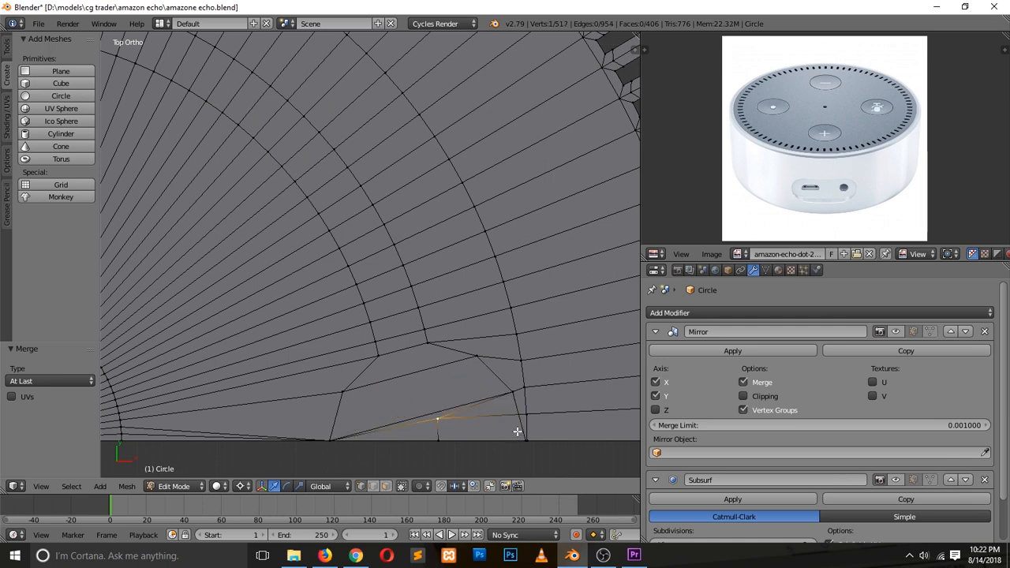
shift+right_click(521, 435)
key(shift+r)
right_click(442, 438)
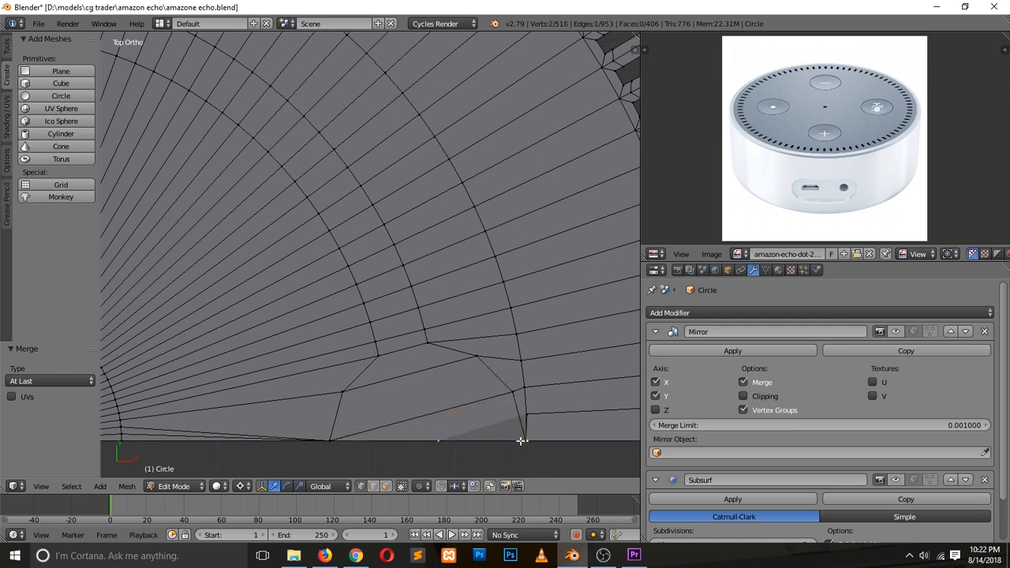
shift+right_click(517, 439)
key(shift+r)
shift+right_click(527, 442)
right_click(525, 413)
shift+right_click(526, 447)
key(shift+r)
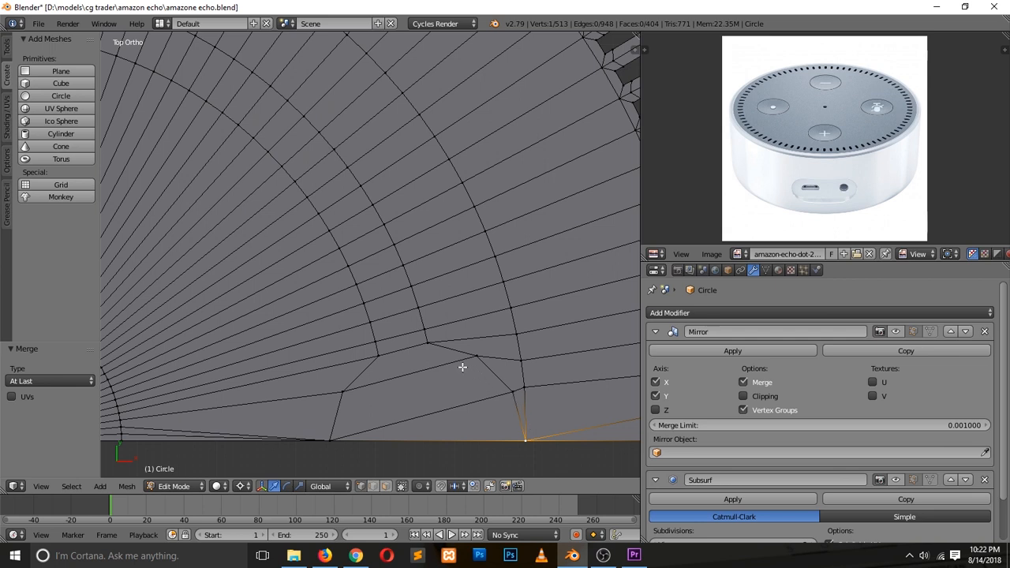
Select the linked faces inside the horizontal half-circle outline in face mode and delete them to open the cut-out.
key(Tab)
scroll(463, 369, down, 4)
key(Tab)
scroll(396, 339, up, 2)
key(ctrl+Tab)
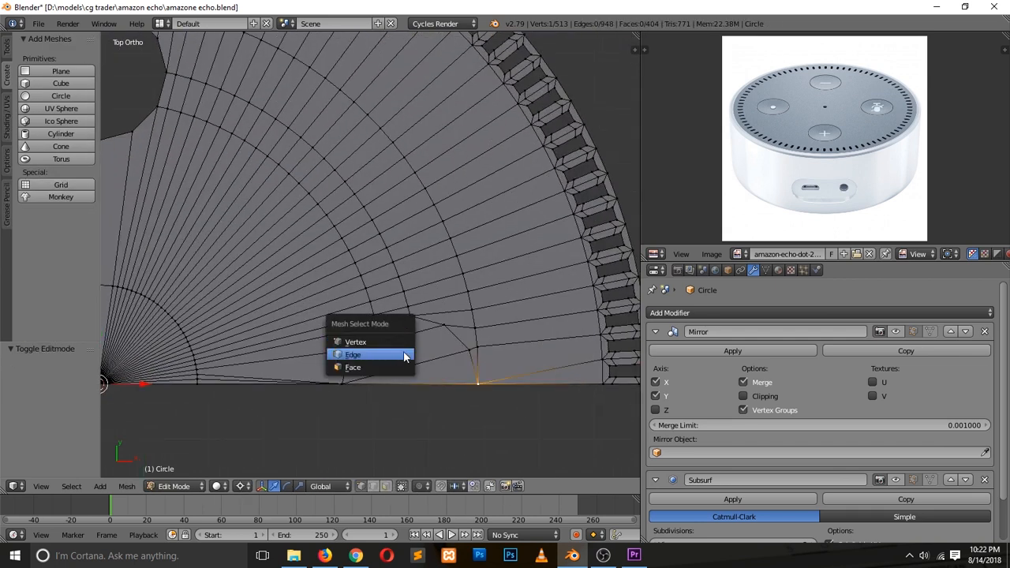
click(372, 366)
right_click(408, 361)
key(l)
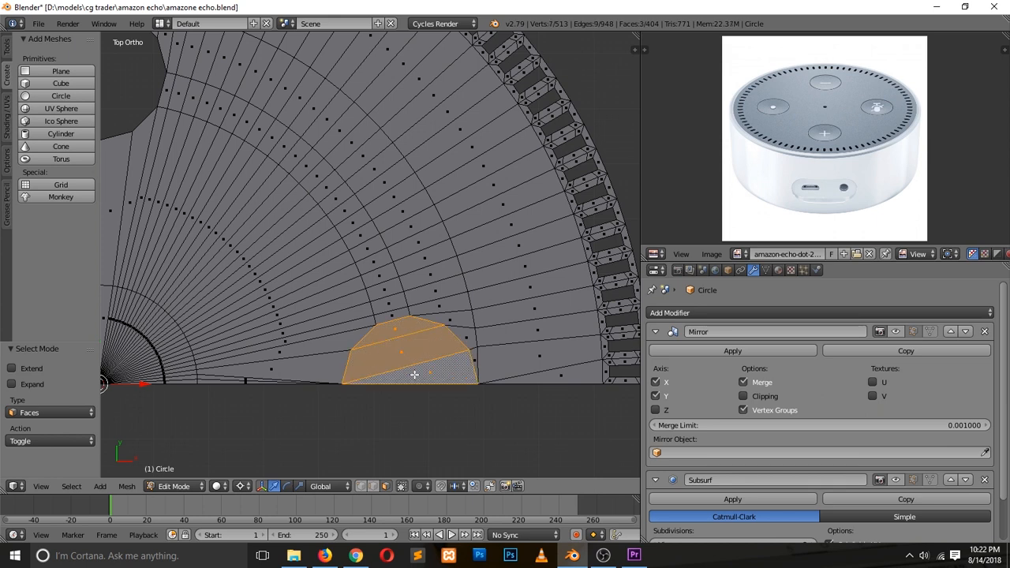
key(x)
click(409, 400)
key(Tab)
scroll(409, 400, down, 2)
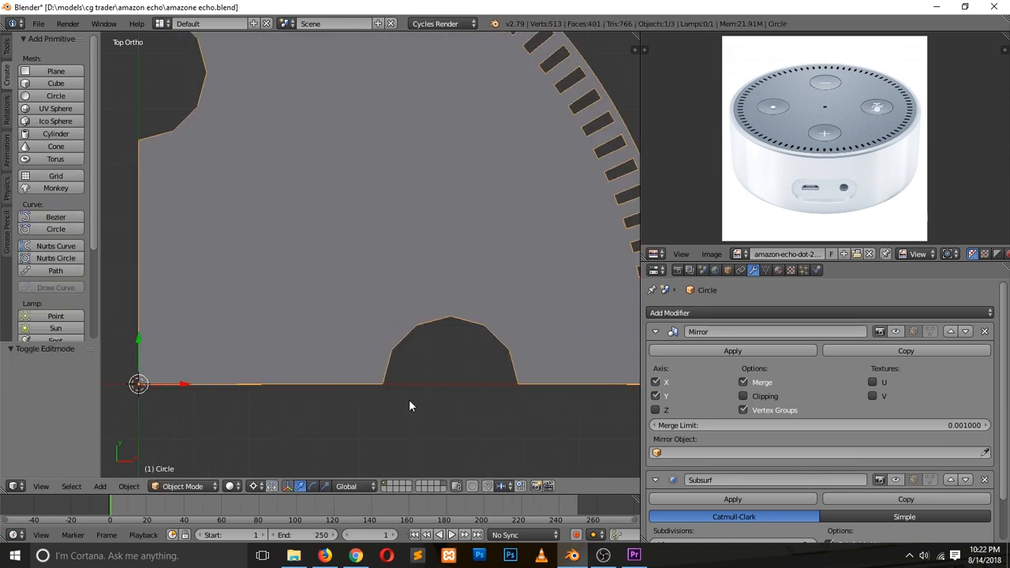
Switch to vertex selection, select the whole mesh and remove its double vertices.
key(Tab)
scroll(409, 399, up, 2)
key(ctrl+Tab)
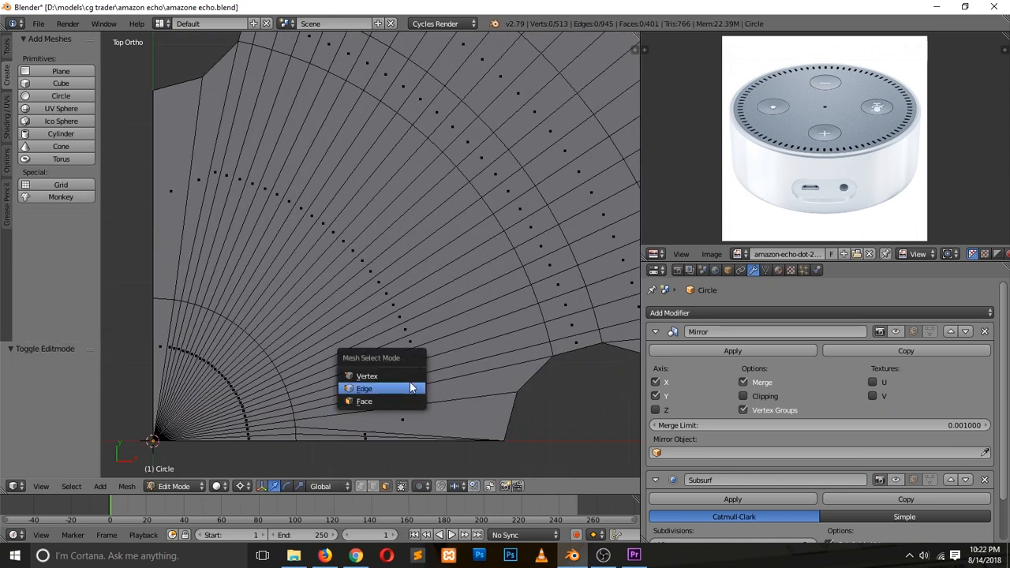
click(410, 387)
shift+scroll(390, 401, down, 5)
key(ctrl+Tab)
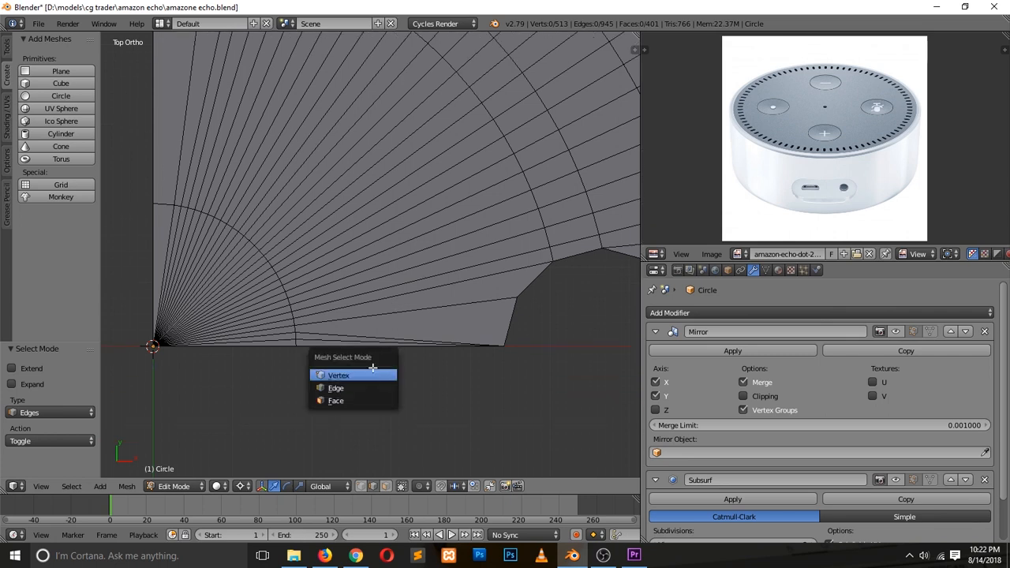
click(373, 367)
ctrl+scroll(368, 379, up, 4)
scroll(368, 379, up, 2)
right_click(380, 379)
shift+right_click(382, 386)
key(a)
key(a)
key(w)
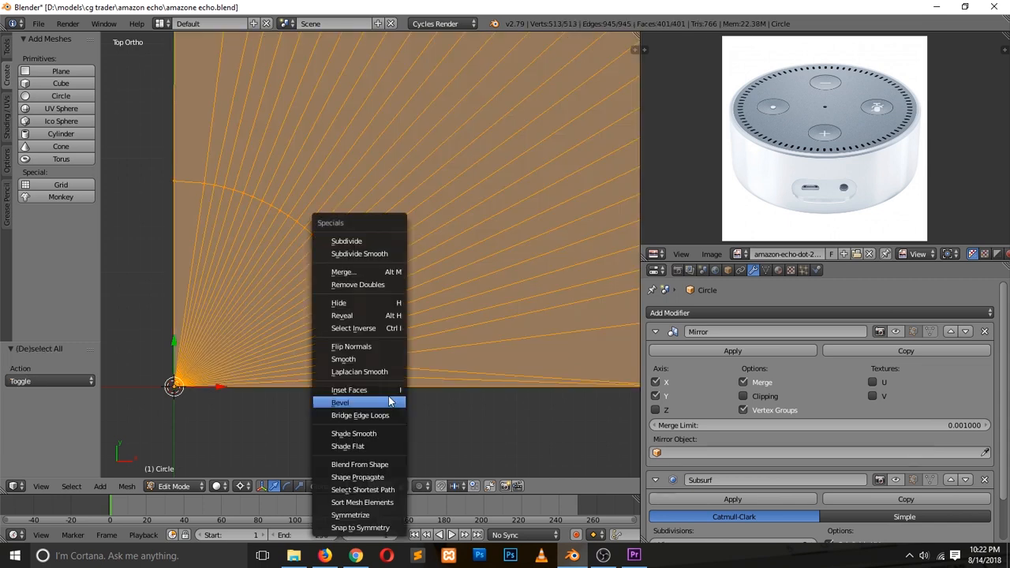
click(383, 289)
Merge the innermost ring's two lowest vertices at the horizontal edge using At Last.
right_click(395, 387)
ctrl+scroll(404, 391, up, 4)
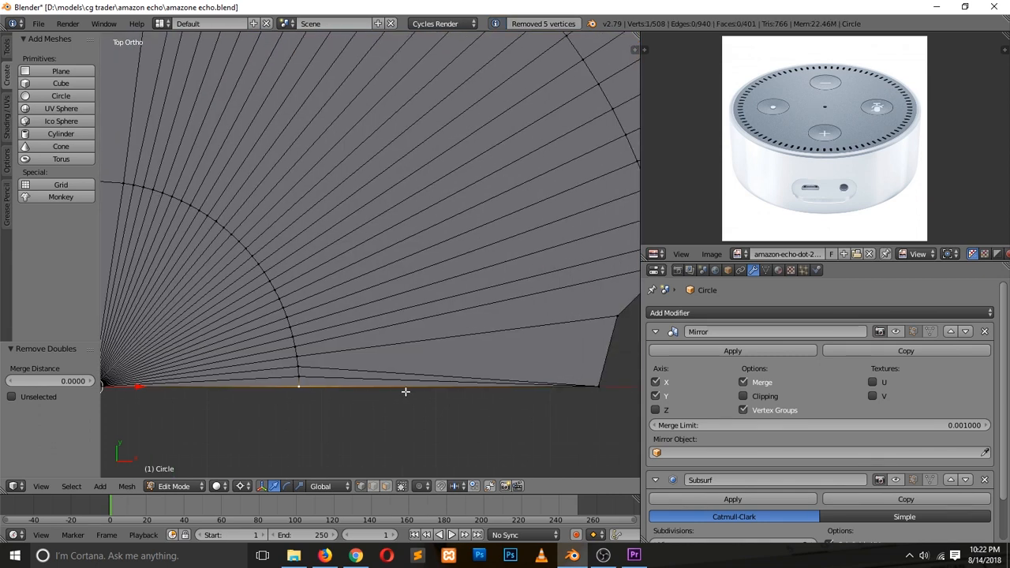
scroll(405, 391, down, 4)
key(Tab)
scroll(405, 392, down, 2)
scroll(406, 400, down, 2)
key(Tab)
scroll(407, 398, up, 6)
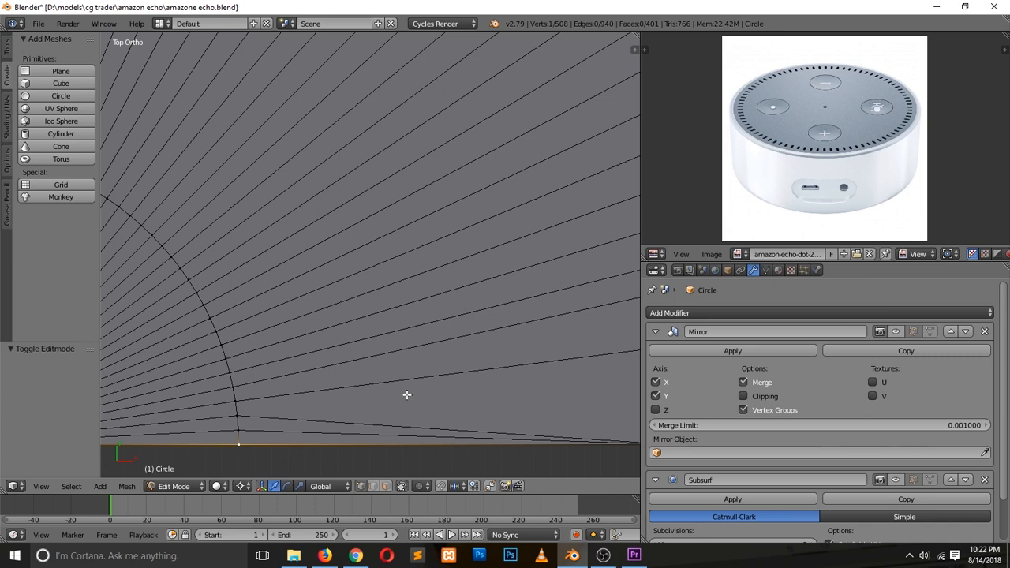
scroll(407, 394, down, 3)
shift+right_click(383, 381)
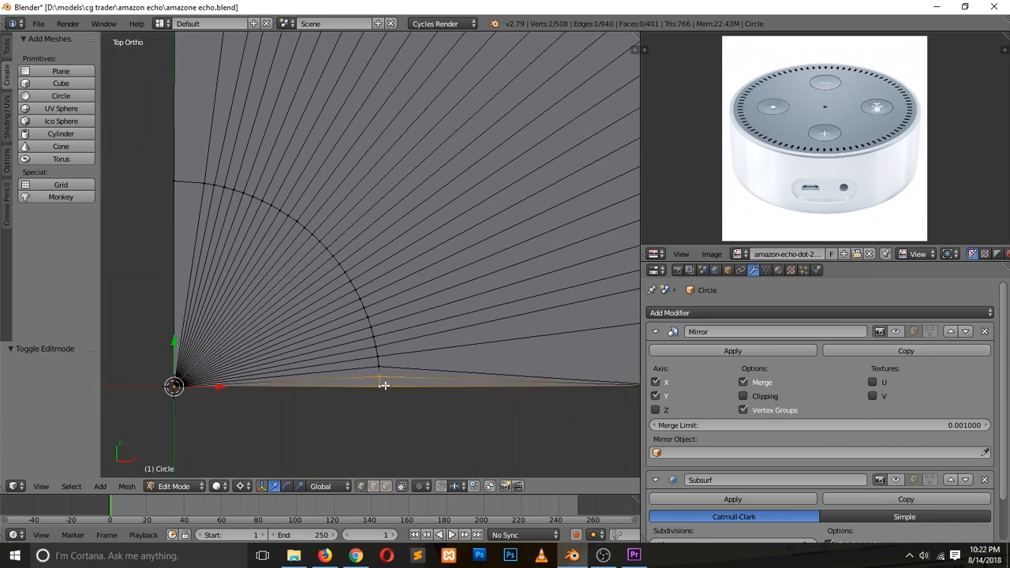
key(alt+m)
click(390, 387)
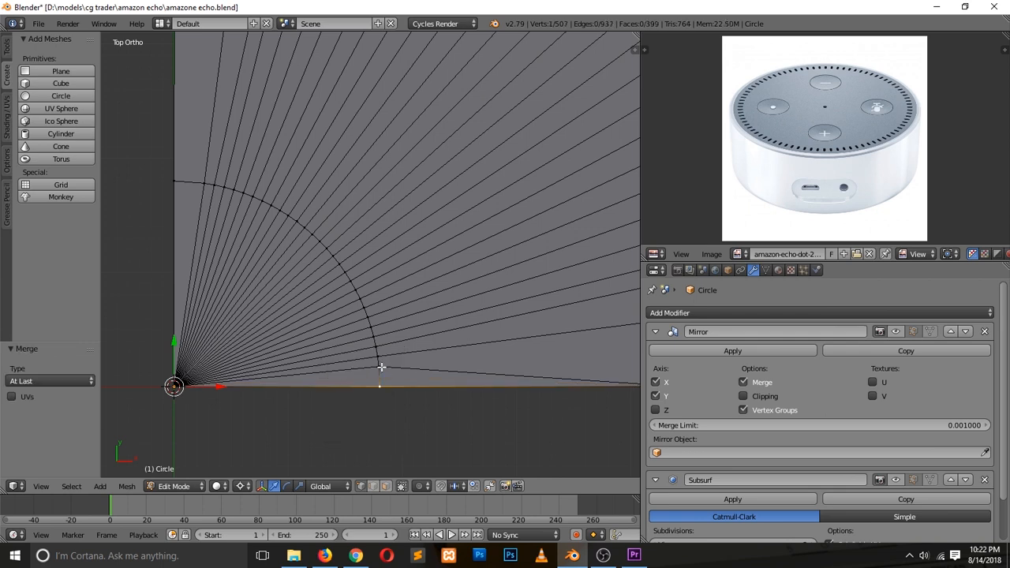
Examine the innermost ring's vertices near the horizontal edge and the two cut-outs in object and edit mode.
right_click(378, 355)
right_click(383, 363)
right_click(382, 351)
scroll(398, 362, down, 6)
key(Tab)
key(Tab)
scroll(483, 366, up, 4)
scroll(474, 367, down, 3)
shift+scroll(462, 365, up, 5)
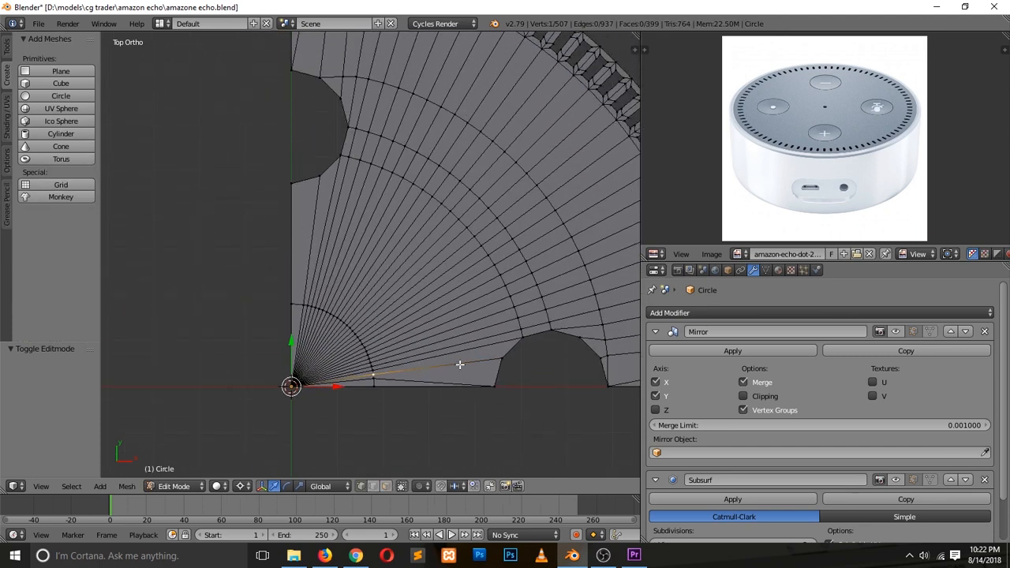
Inspect the mirrored disc and its four button holes in object mode, and return to editing the mesh in top view.
scroll(331, 335, up, 3)
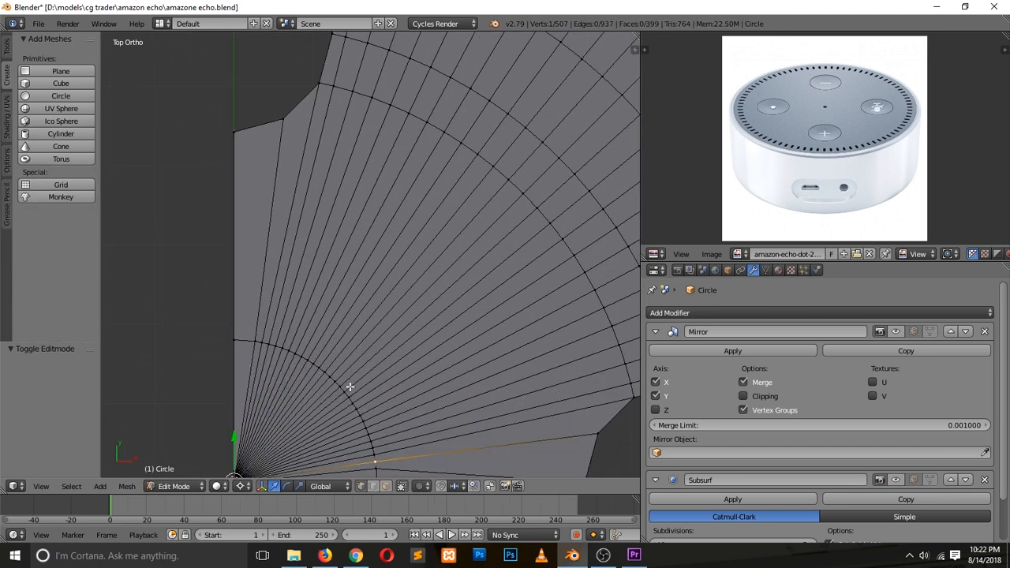
scroll(382, 397, down, 3)
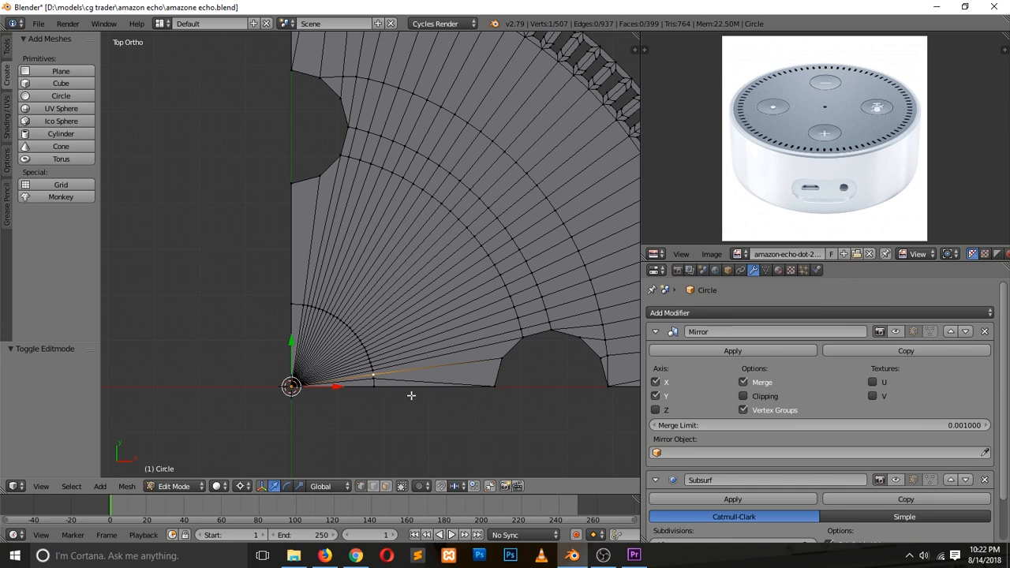
scroll(426, 395, down, 3)
key(Tab)
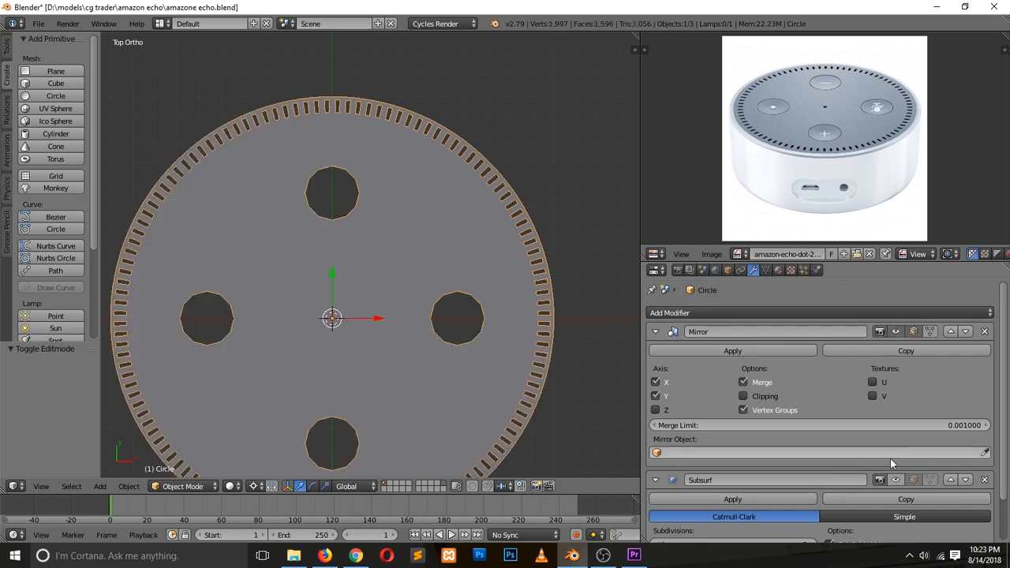
key(a)
middle_drag(495, 427, 407, 291)
right_click(335, 353)
key(KP_7)
scroll(336, 330, up, 3)
key(Tab)
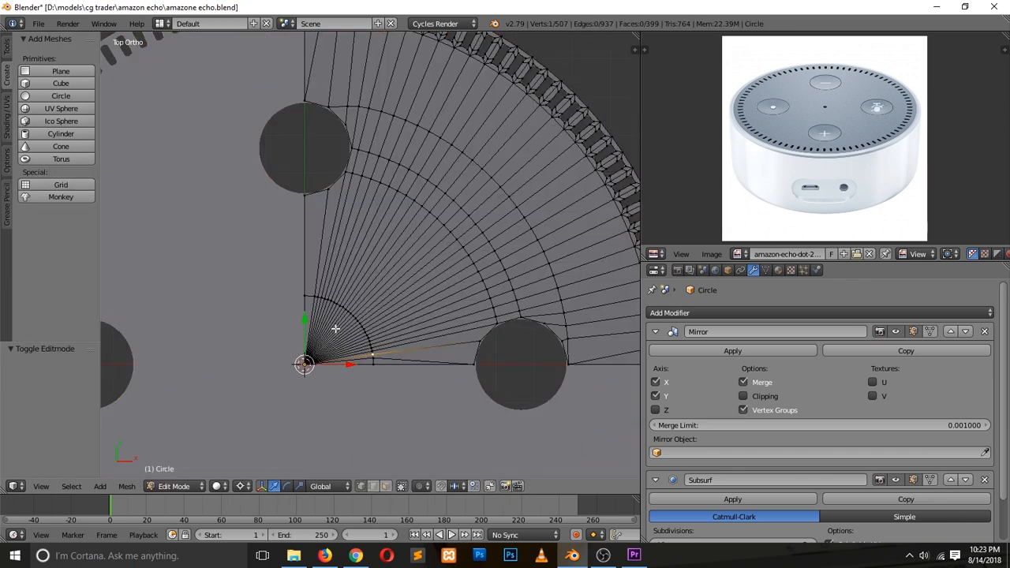
Clear the vertex selection and examine the innermost ring around the disc's centre against an enlarged view of the reference photo.
scroll(336, 328, up, 3)
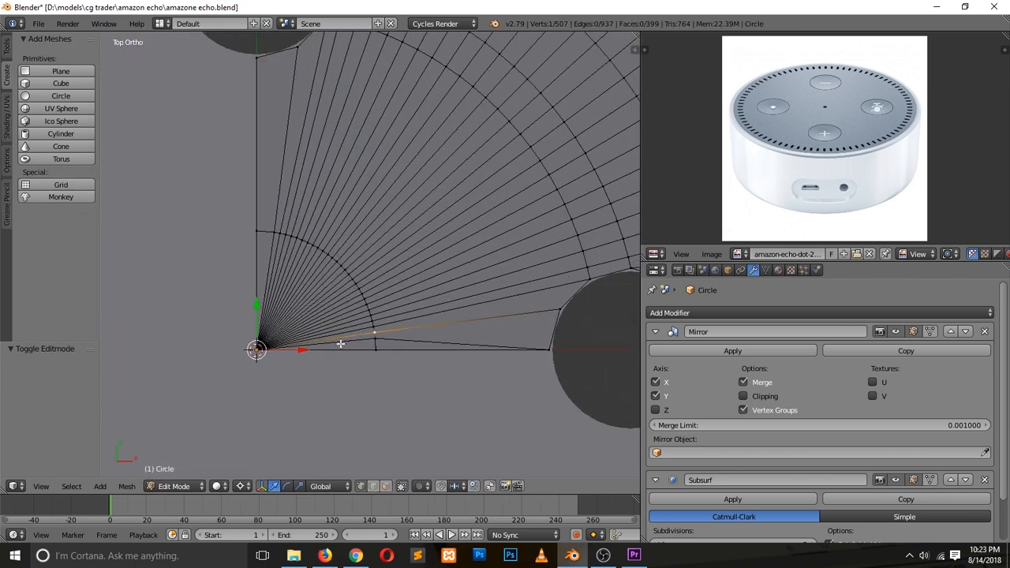
scroll(340, 343, up, 2)
key(a)
scroll(361, 356, up, 2)
scroll(363, 359, down, 2)
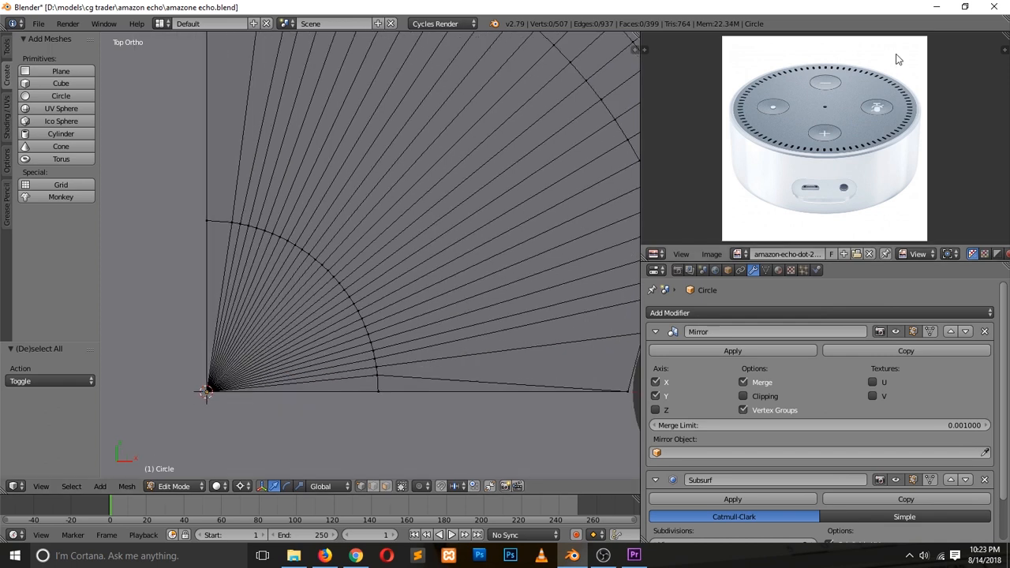
scroll(837, 121, up, 2)
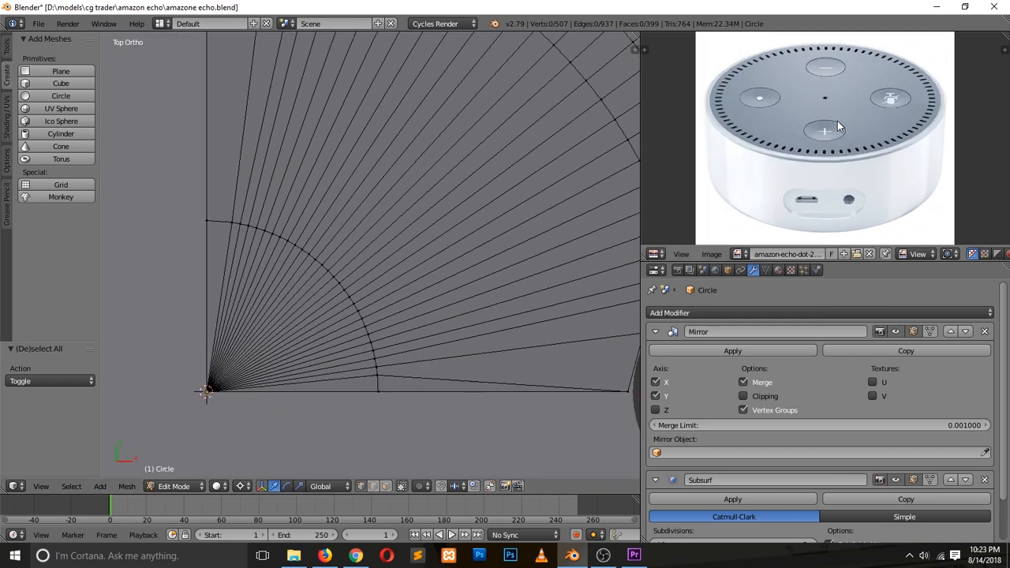
Select the vertex at the disc's centre and switch the mesh selection mode to edges.
right_click(217, 378)
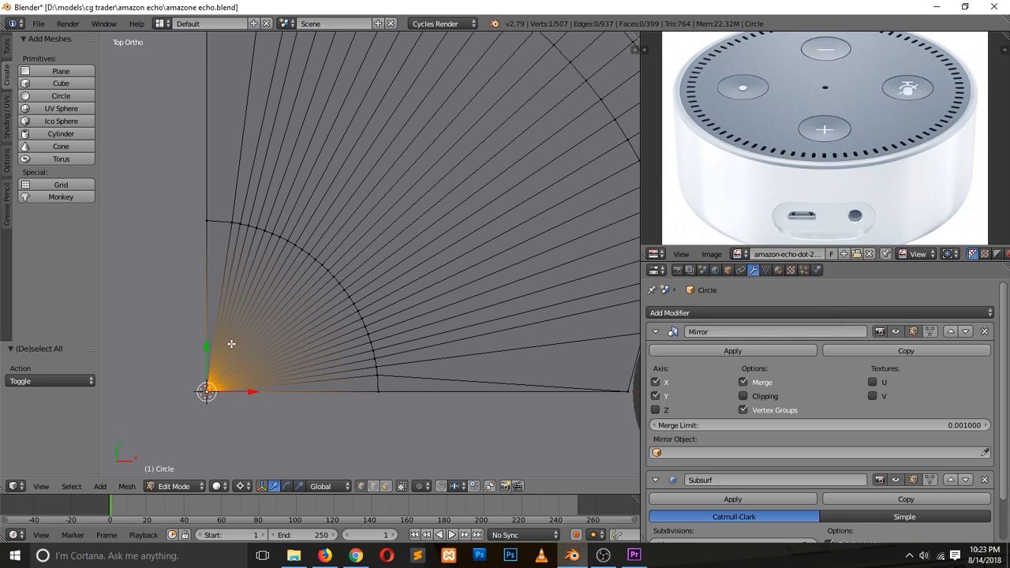
key(ctrl+Tab)
click(237, 354)
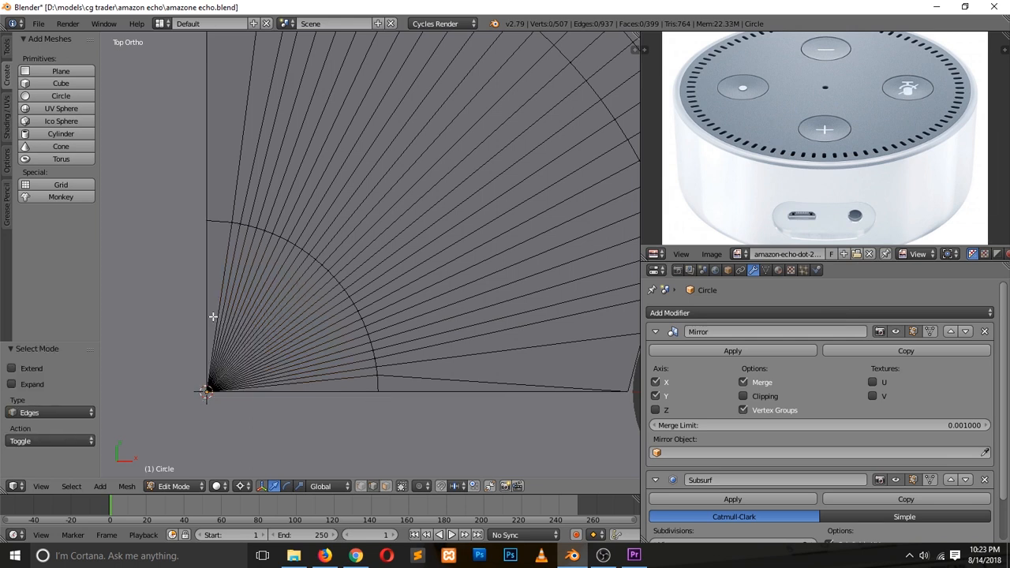
Subdivide the radial edges between the disc's centre and the innermost ring with one cut.
key(c)
mouse_move(192, 308)
mouse_down()
mouse_move(225, 323)
mouse_move(255, 388)
mouse_move(262, 381)
mouse_up()
right_click(261, 381)
key(w)
click(256, 285)
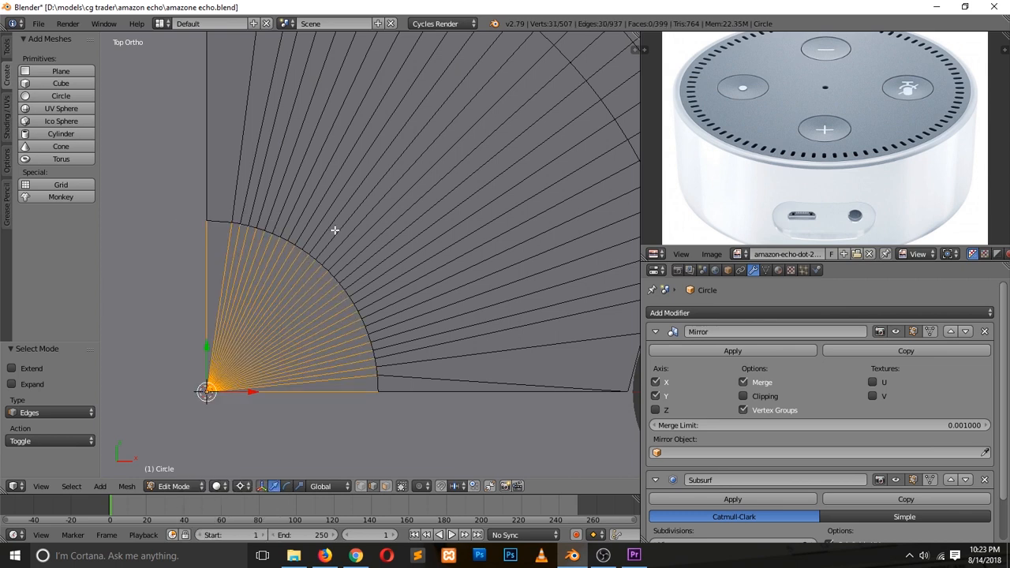
key(w)
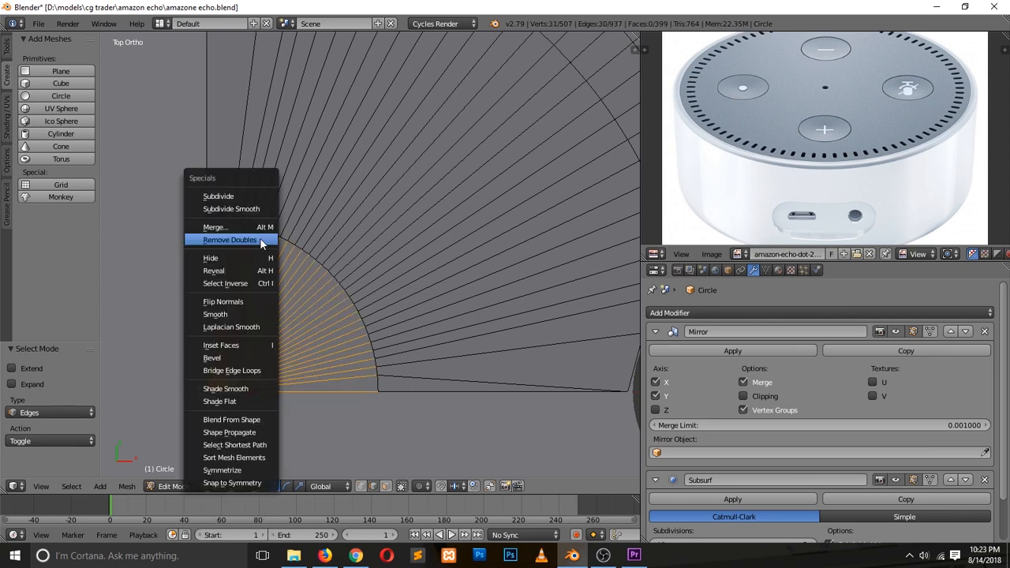
click(234, 195)
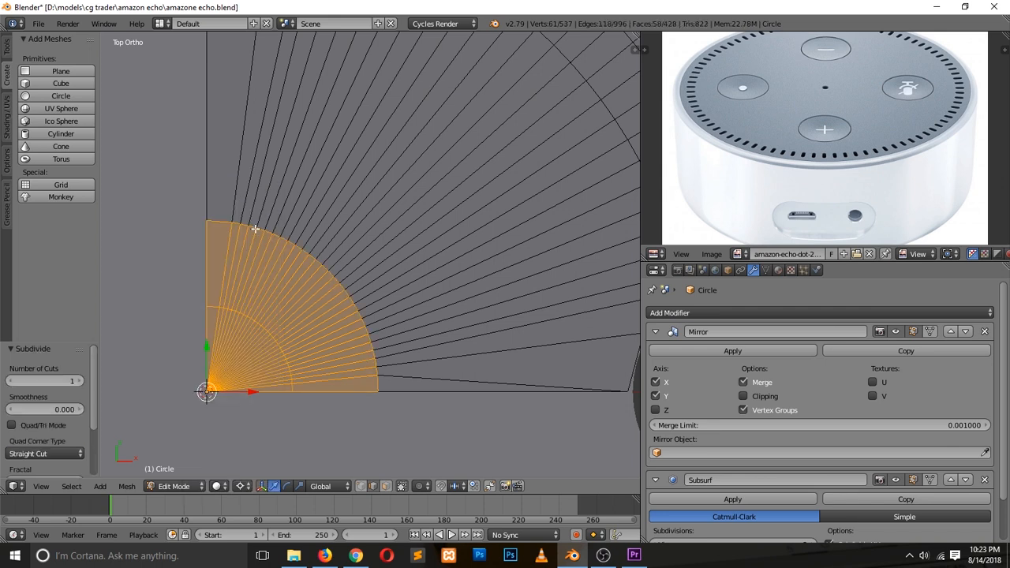
Select the new inner edge ring and scale it to about 0.237 toward the disc's centre.
key(a)
right_click(250, 322)
key(ctrl+Tab)
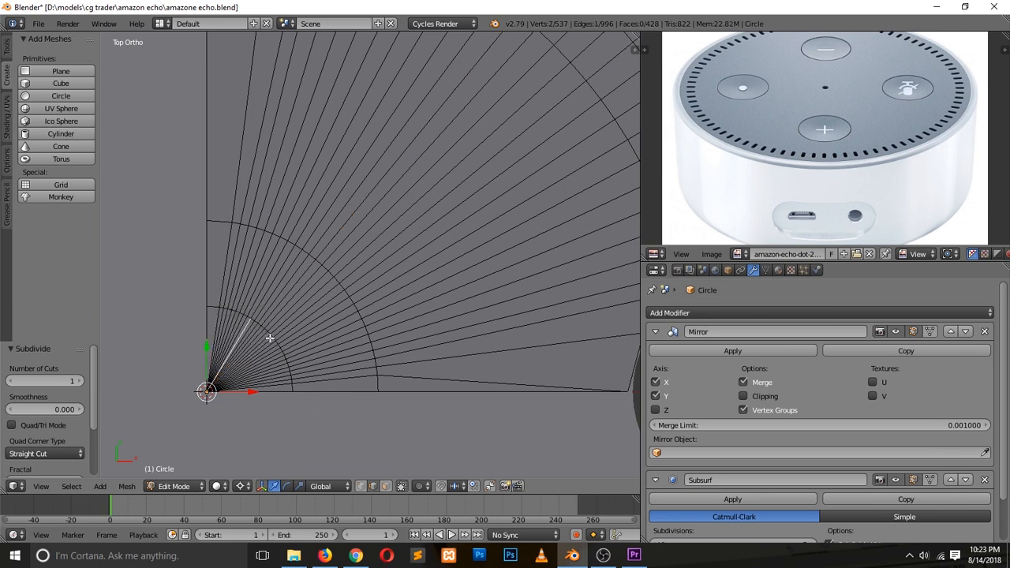
ctrl+alt+right_click(269, 338)
key(s)
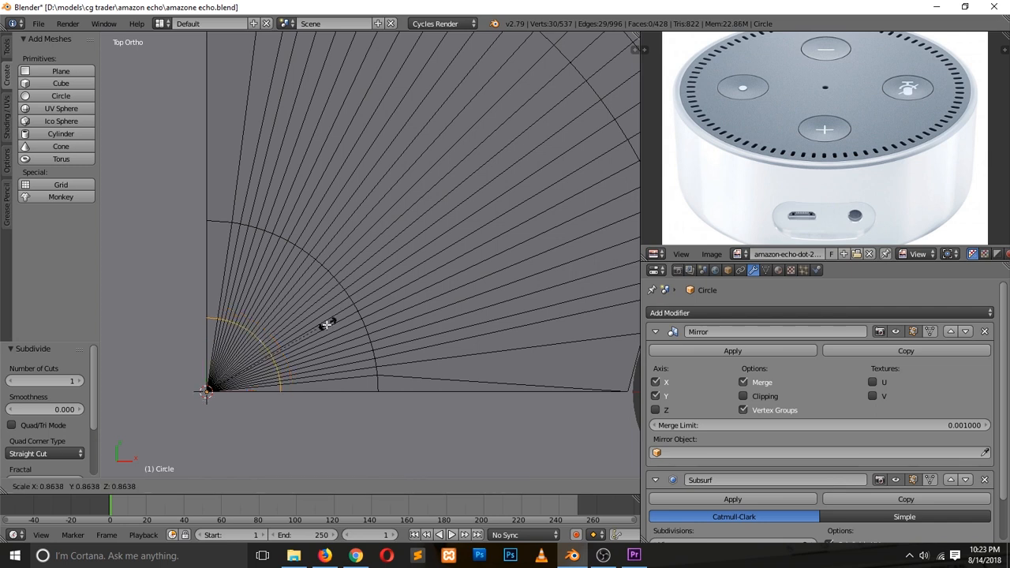
click(241, 377)
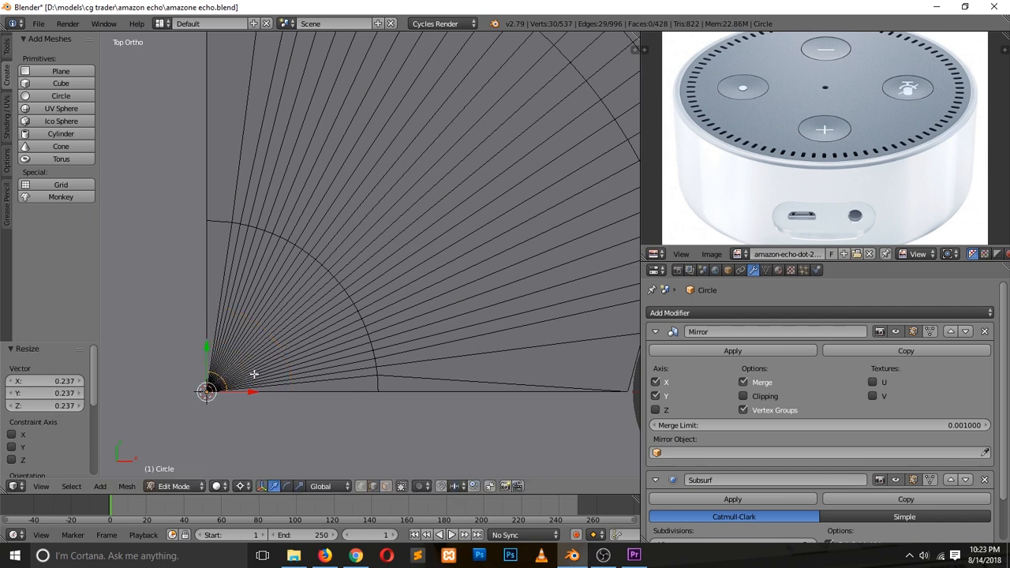
Delete the disc's centre vertex to open a small hole, and return to Object Mode.
key(ctrl+Tab)
click(237, 353)
right_click(209, 389)
key(x)
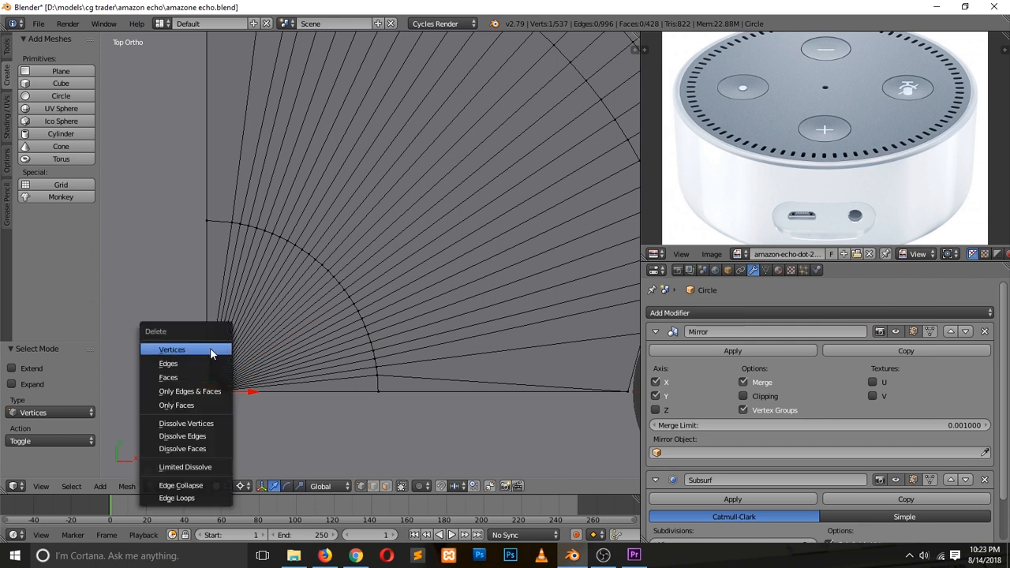
click(210, 350)
key(Tab)
scroll(277, 415, down, 5)
key(a)
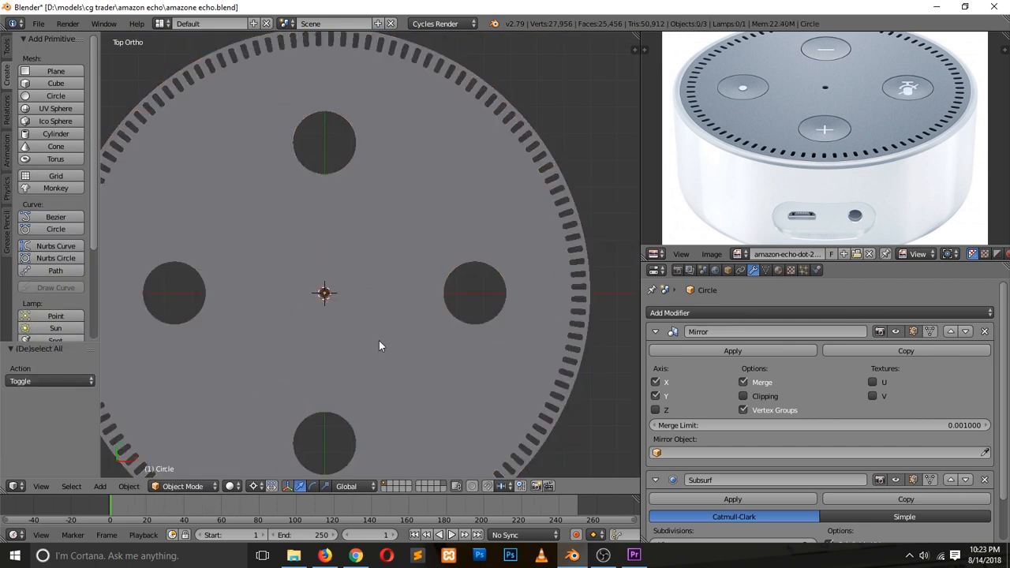
Try to scale the vertices around the centre hole's rim to about 0.688.
scroll(379, 345, up, 4)
key(Tab)
alt+right_click(263, 342)
alt+right_click(261, 344)
key(a)
key(c)
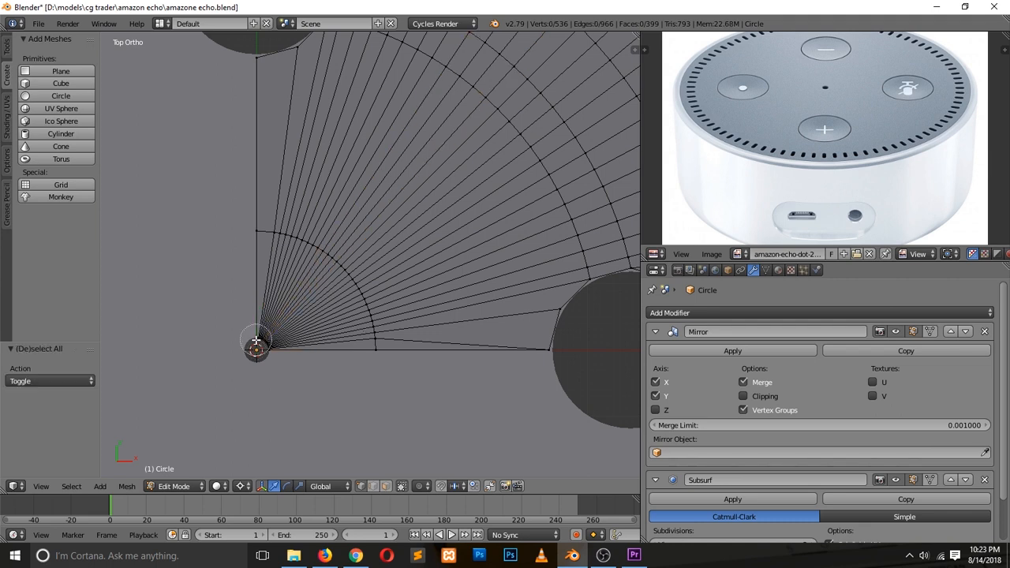
drag(256, 340, 272, 349)
right_click(273, 350)
key(s)
key(0)
key(Return)
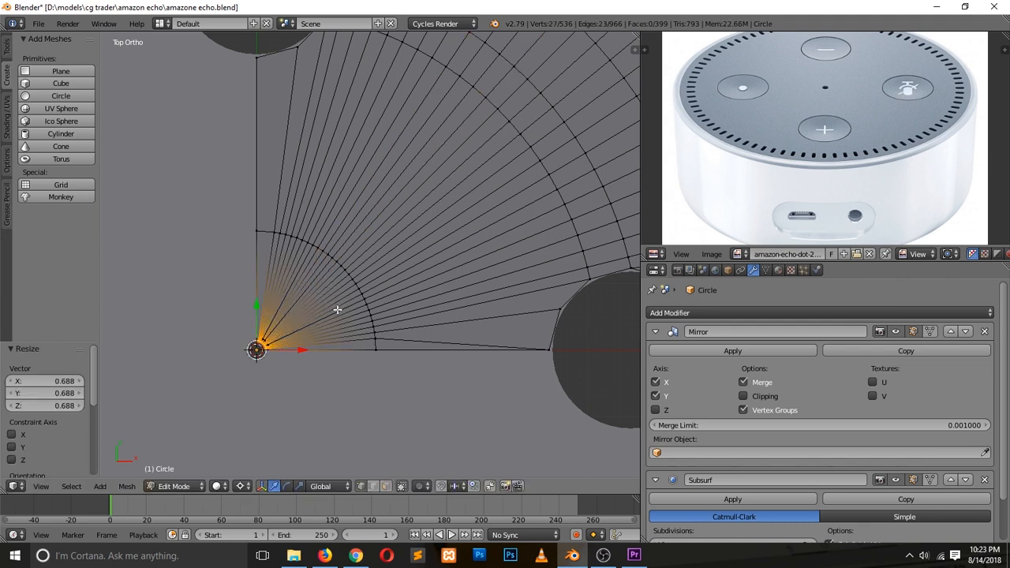
Undo the last scaling of the centre hole's rim.
key(Tab)
scroll(309, 389, up, 4)
scroll(310, 388, up, 1)
ctrl+scroll(310, 386, up, 8)
shift+scroll(313, 384, down, 14)
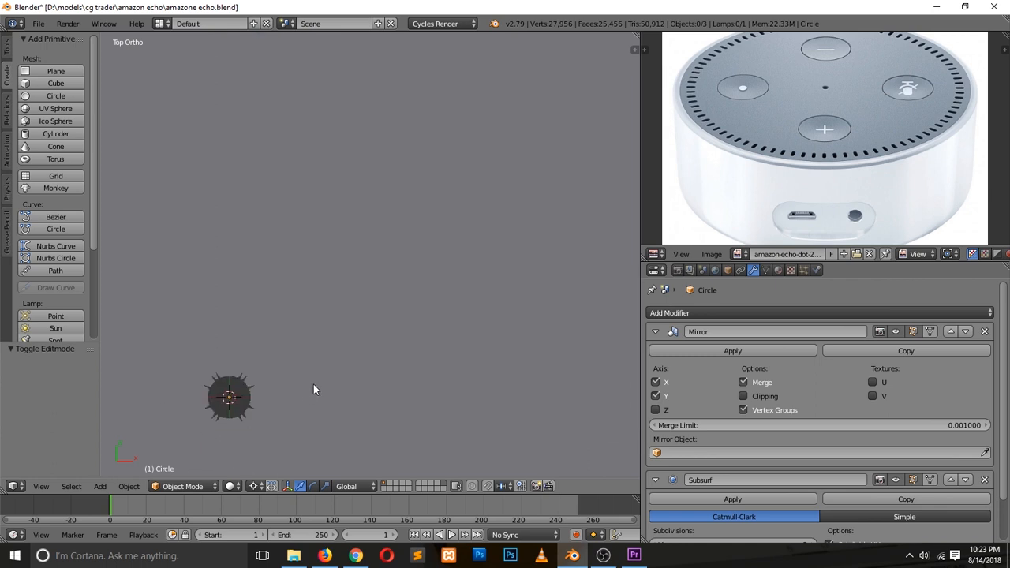
key(Tab)
key(ctrl+z)
key(ctrl+z)
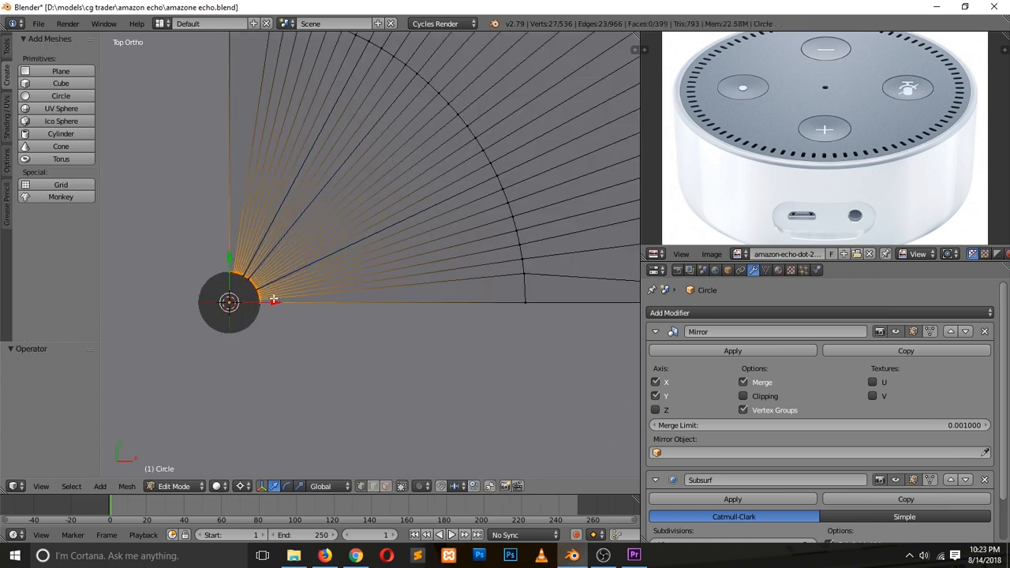
Select all the vertices around the rim of the small centre hole, then leave Edit Mode.
key(a)
key(z)
key(v)
click(353, 259)
key(c)
drag(220, 270, 272, 330)
key(Escape)
key(Tab)
key(z)
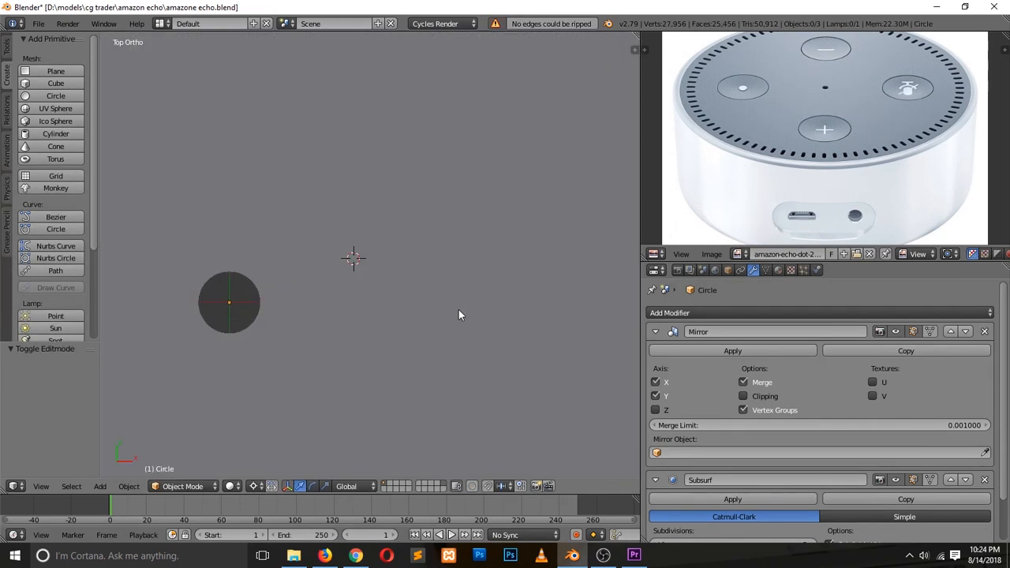
Snap the 3D cursor to the selected disc and scale down the centre hole's rim around it.
key(shift+s)
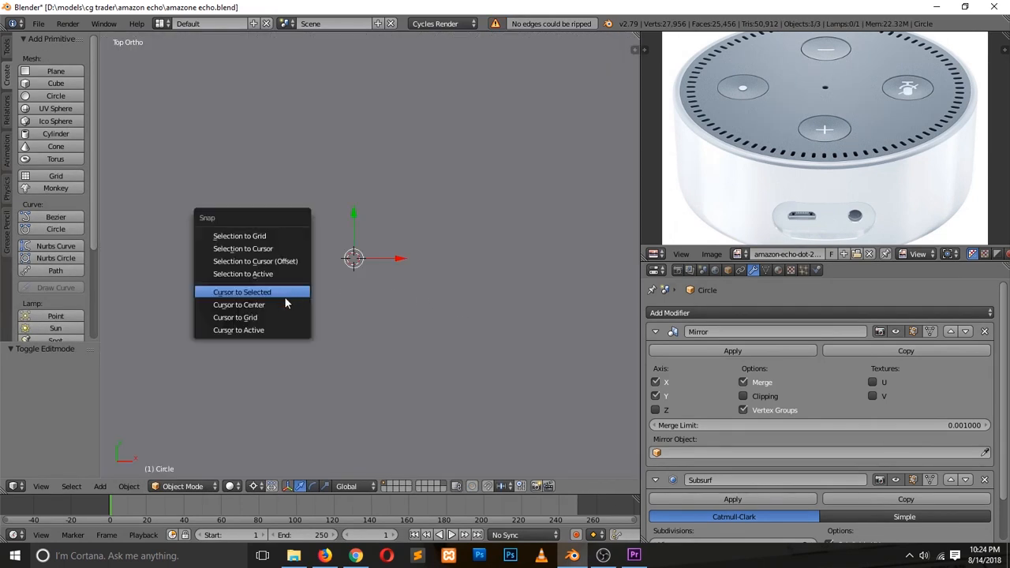
click(283, 291)
key(Tab)
key(s)
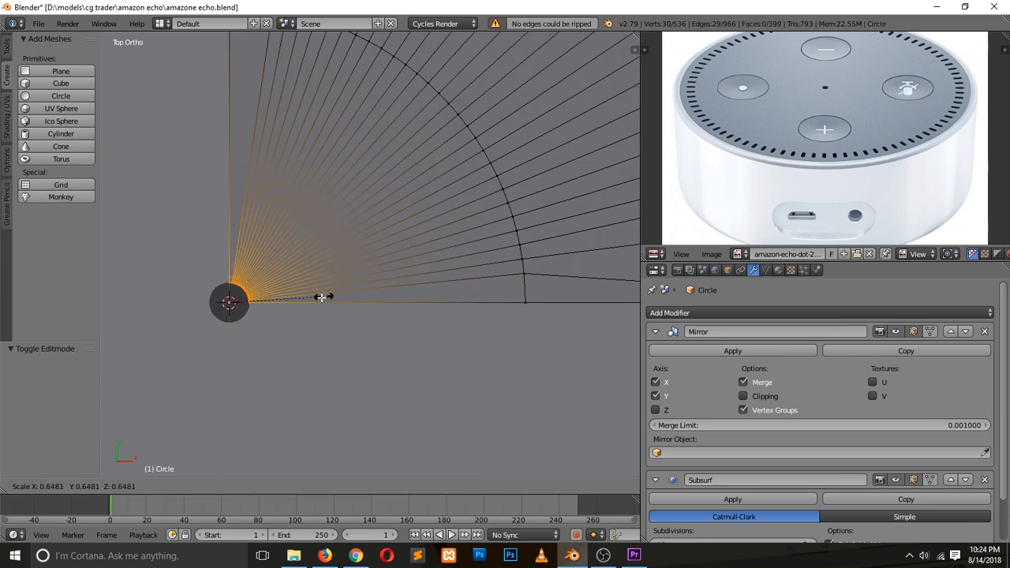
click(303, 304)
scroll(321, 321, down, 8)
key(Tab)
scroll(427, 342, down, 5)
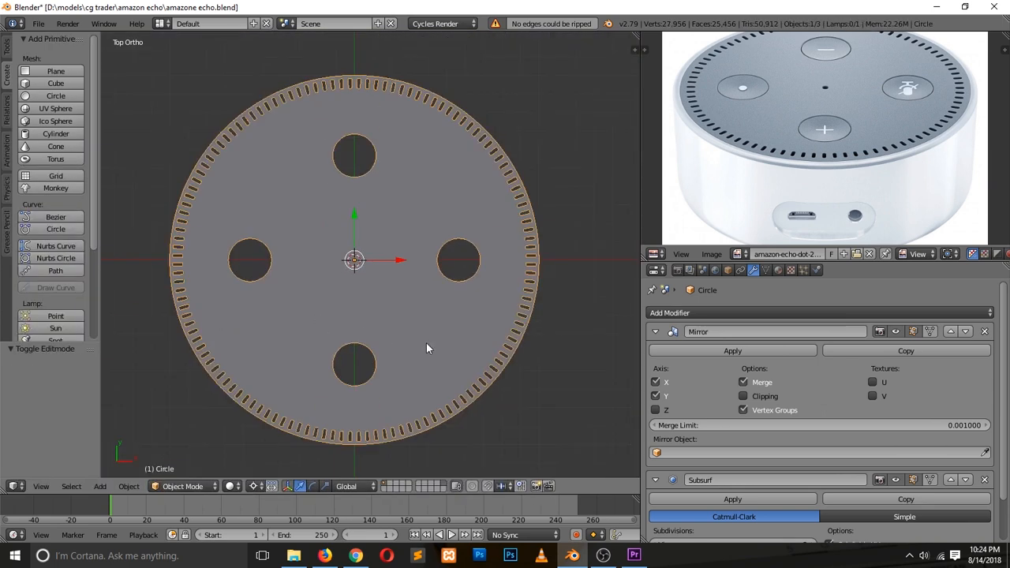
Save the file over the existing amazone echo.blend and deselect the disc.
key(ctrl+s)
click(422, 335)
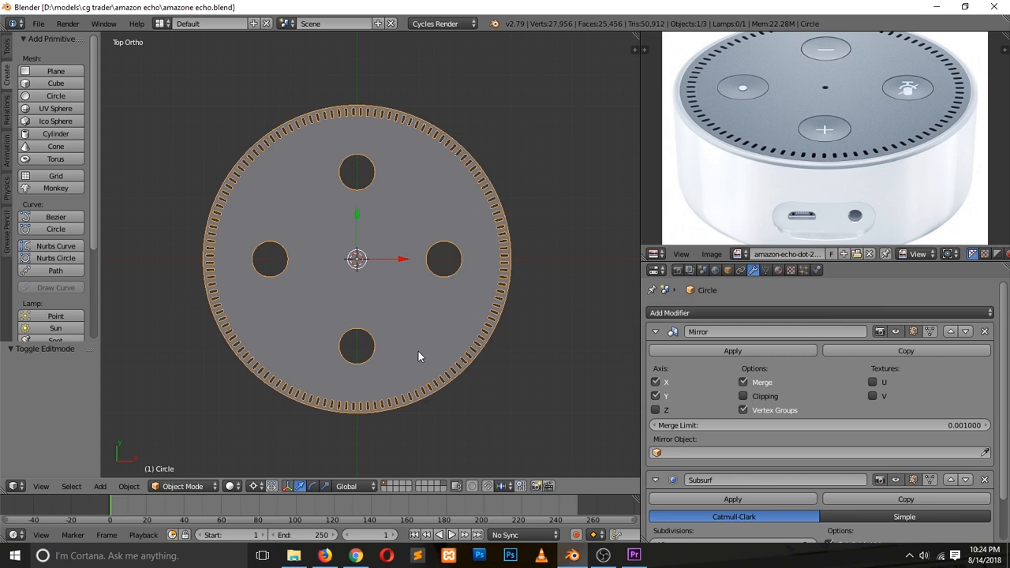
middle_drag(428, 345, 397, 291)
scroll(386, 283, up, 2)
key(a)
key(ctrl+s)
click(395, 284)
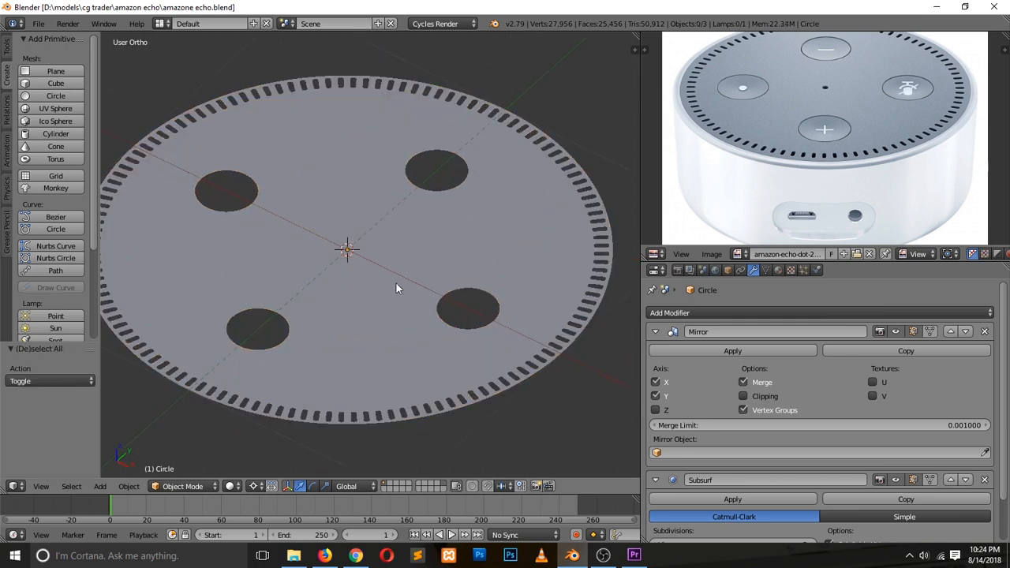
Examine the disc and its mesh layout around the button holes in top view.
scroll(397, 288, up, 2)
key(KP_7)
scroll(388, 215, up, 5)
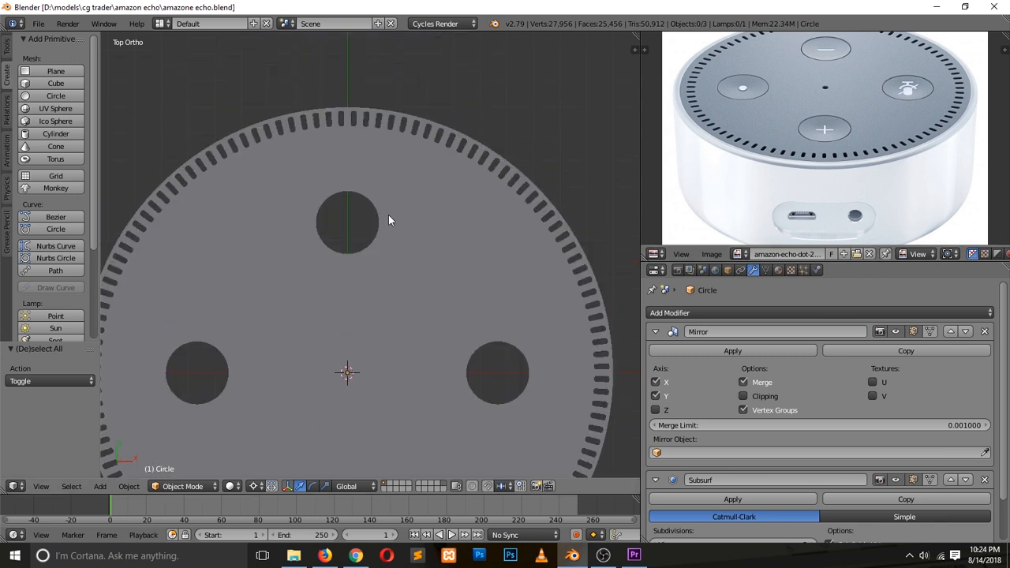
key(Tab)
scroll(336, 182, down, 5)
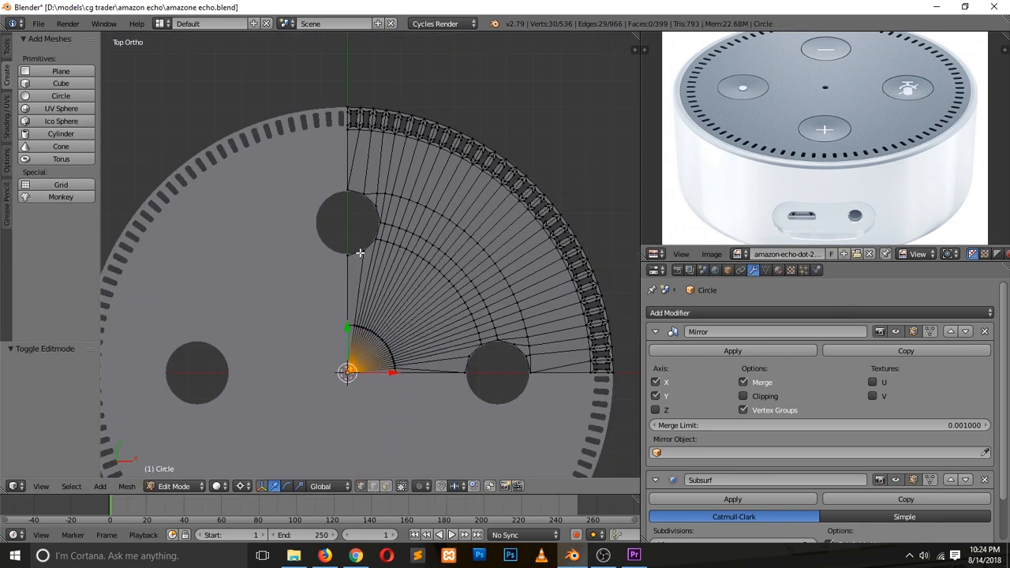
key(Tab)
right_click(396, 263)
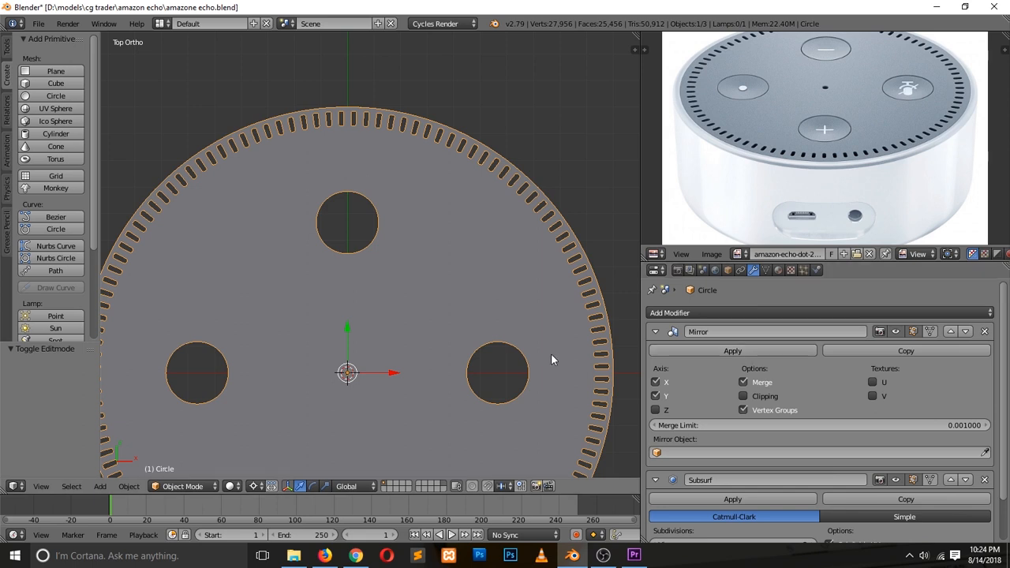
key(a)
scroll(547, 349, down, 3)
scroll(430, 316, up, 1)
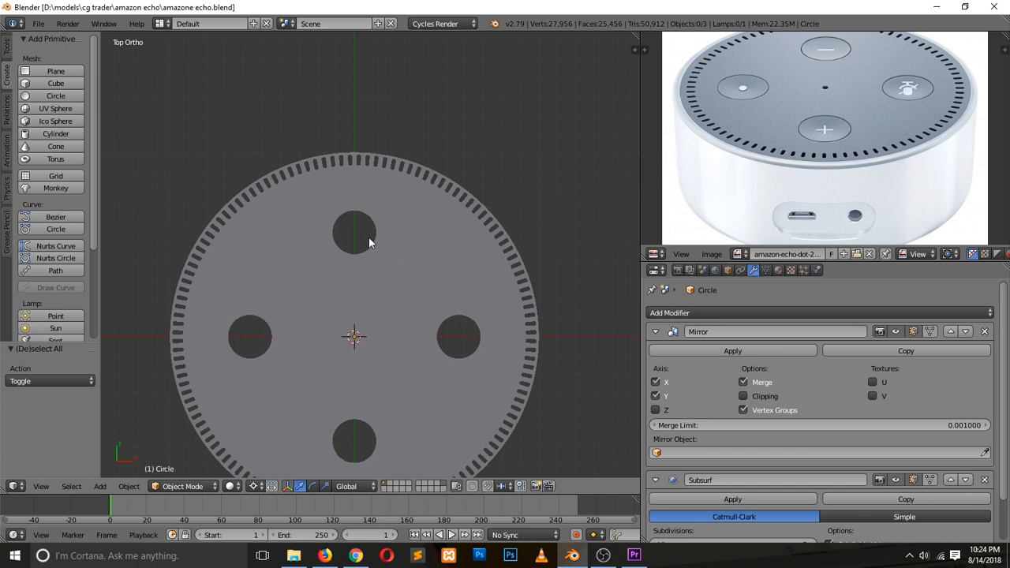
Add a 12-vertex circle mesh at the upper button hole and scale it to about 0.098.
scroll(368, 239, up, 4)
key(shift+a)
mouse_move(353, 213)
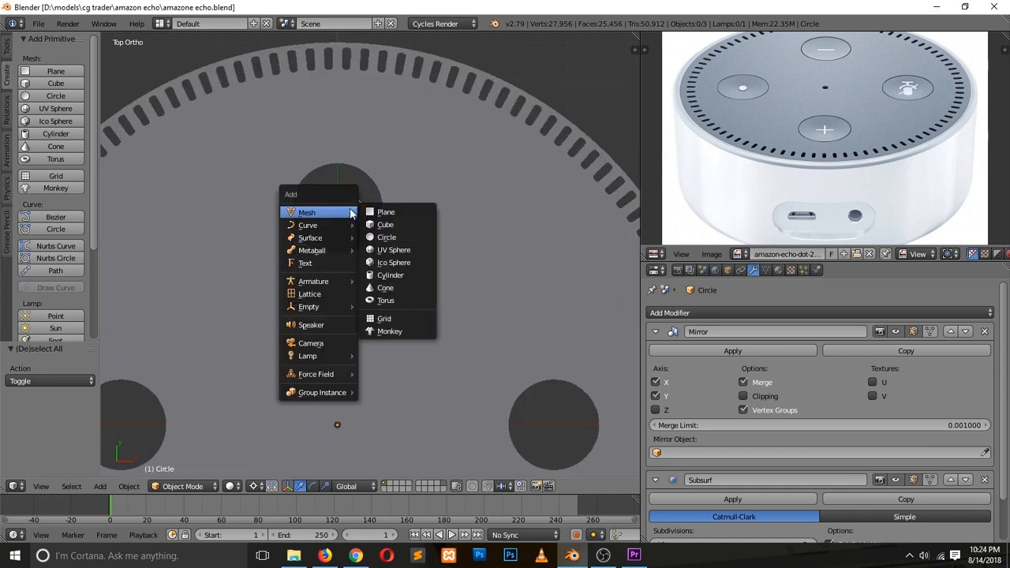
click(402, 237)
scroll(512, 266, down, 6)
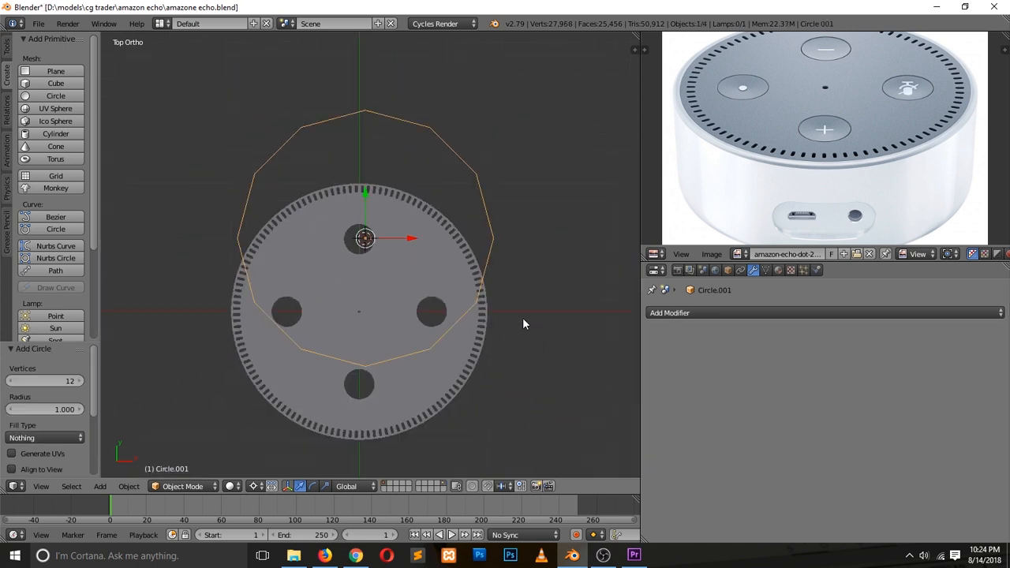
key(s)
click(386, 258)
scroll(386, 252, up, 10)
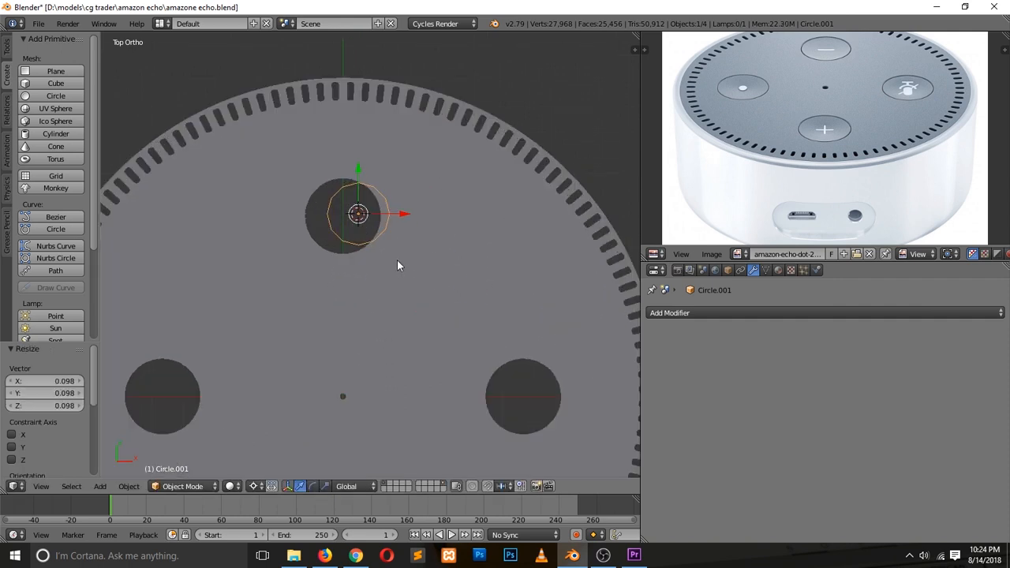
Move the circle about -0.05 along X into the upper button hole and give it a level 2 Subdivision Surface modifier.
key(g)
click(383, 168)
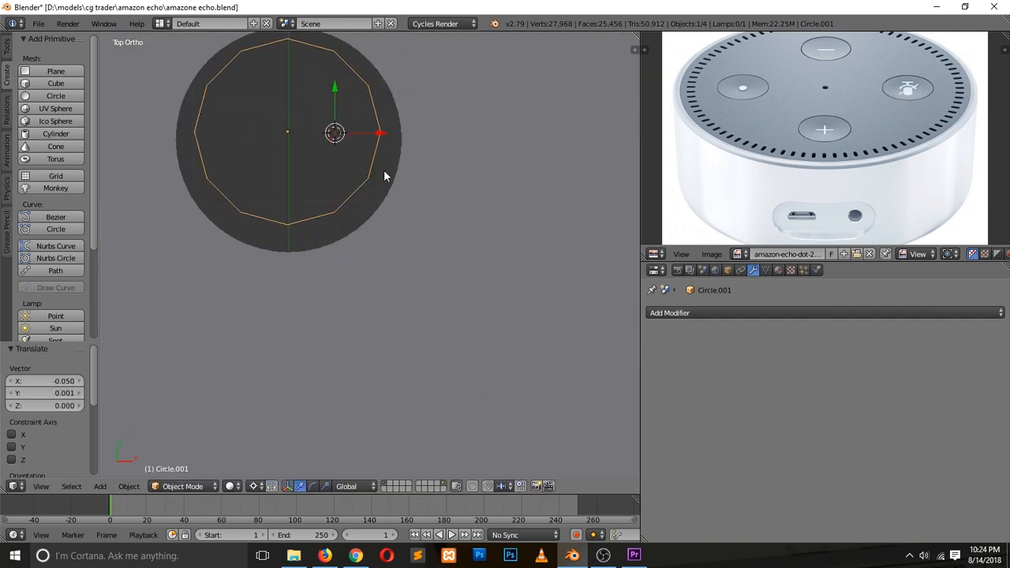
key(ctrl+2)
shift+scroll(355, 250, up, 4)
Pivot on the circle itself, enlarge it, and shift it about -0.009 along Y and -0.0007 along X to centre it in the hole.
key(ctrl+comma)
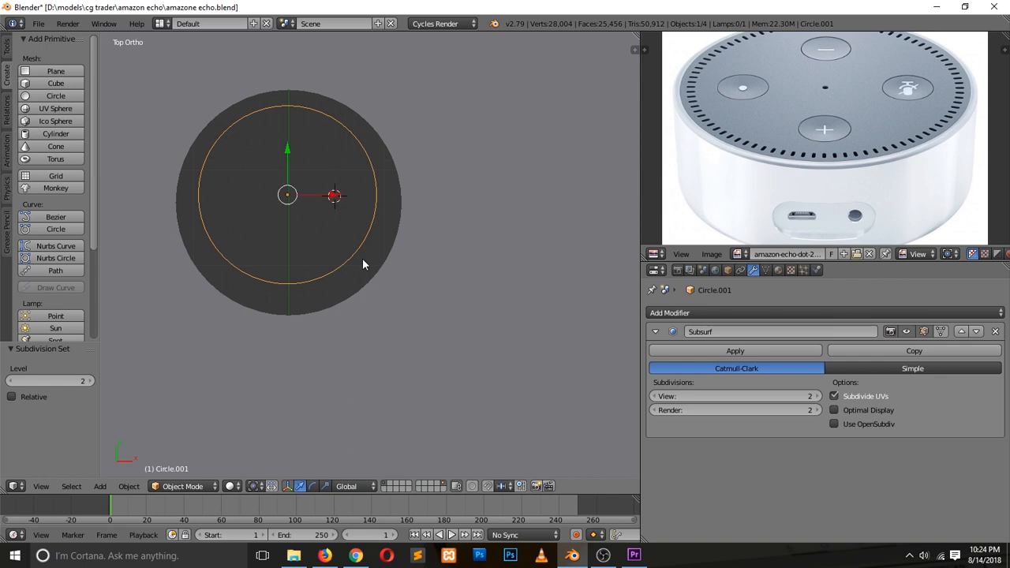
key(s)
click(368, 257)
key(g)
key(y)
click(284, 167)
key(g)
key(x)
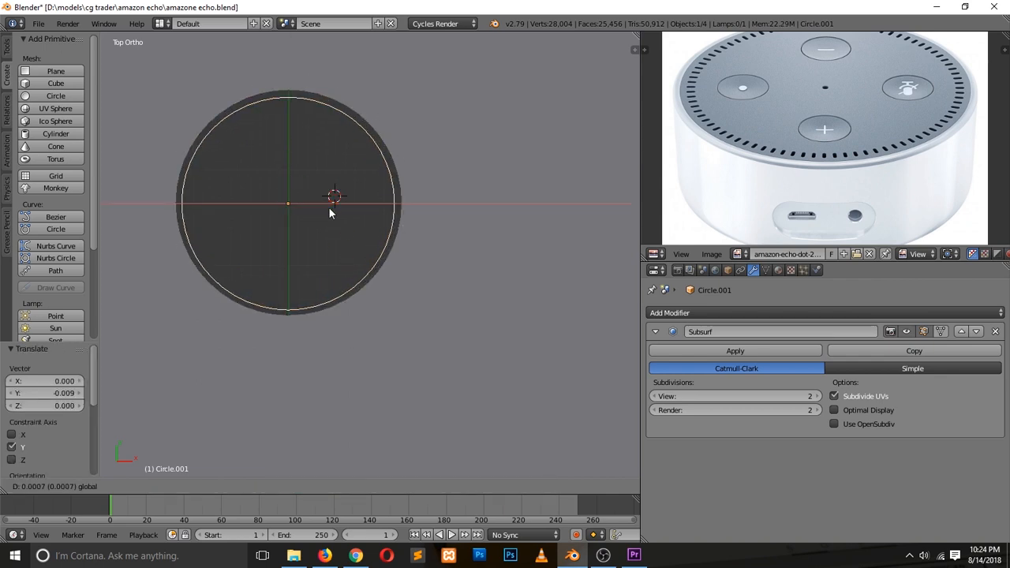
click(327, 206)
Scale the circle by about 1.054 and move it about 0.002 along X to match the hole's edge.
key(s)
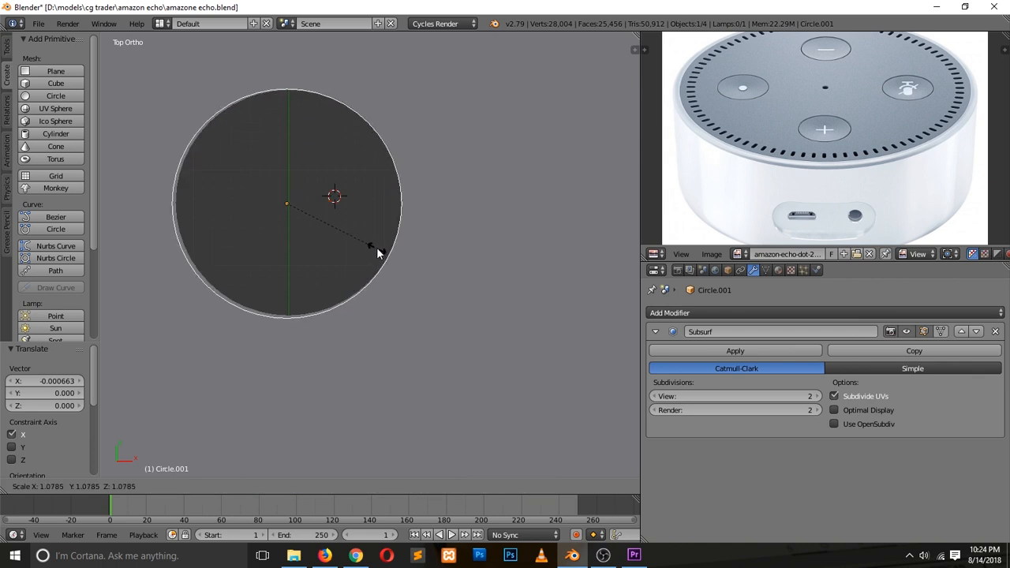
click(375, 246)
key(g)
key(x)
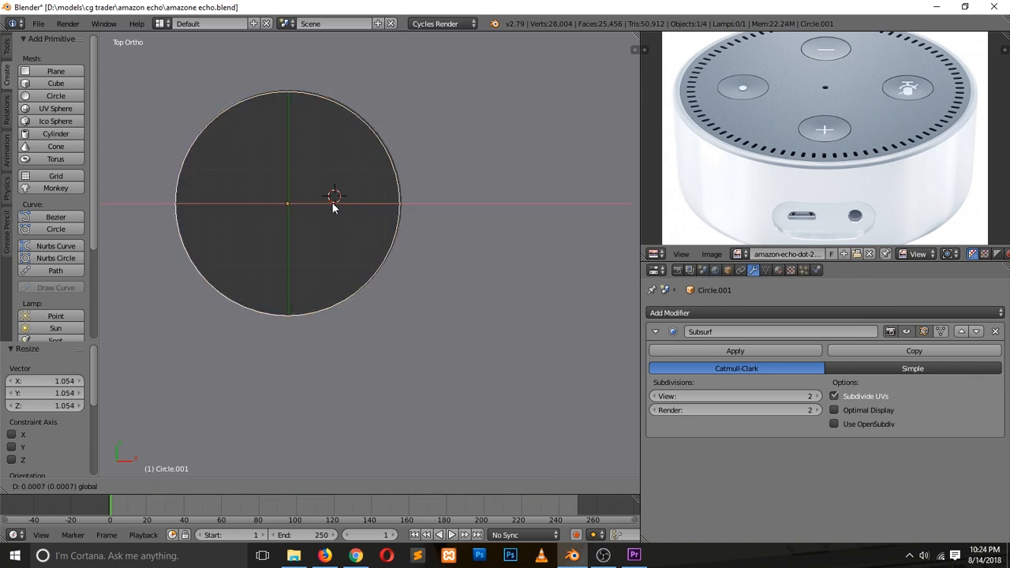
click(332, 204)
Move the circle about 0.0006 along Y and scale it by about 0.996 to fit the upper button hole.
middle_drag(335, 207, 411, 192)
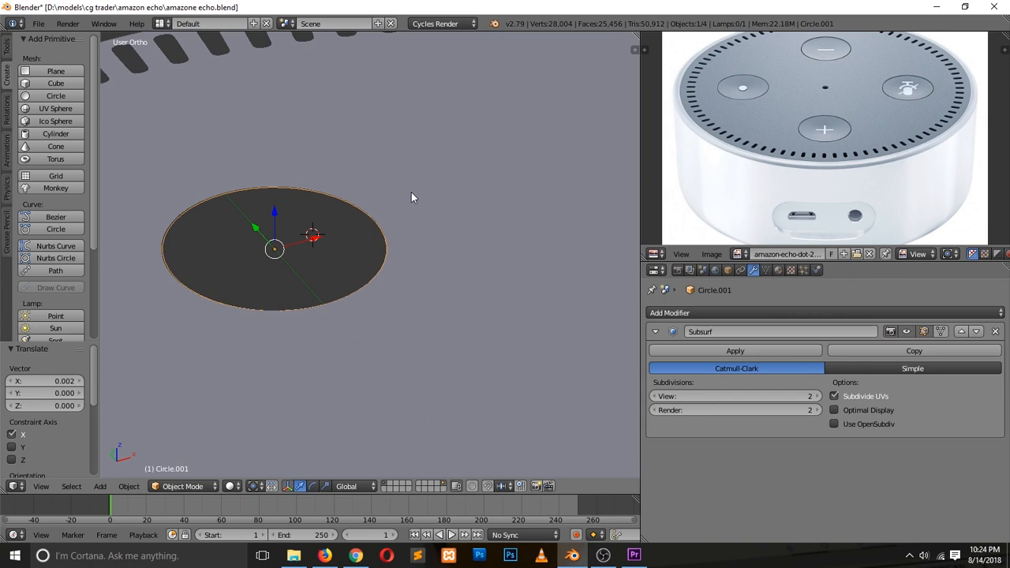
ctrl+scroll(412, 229, down, 2)
scroll(415, 231, up, 1)
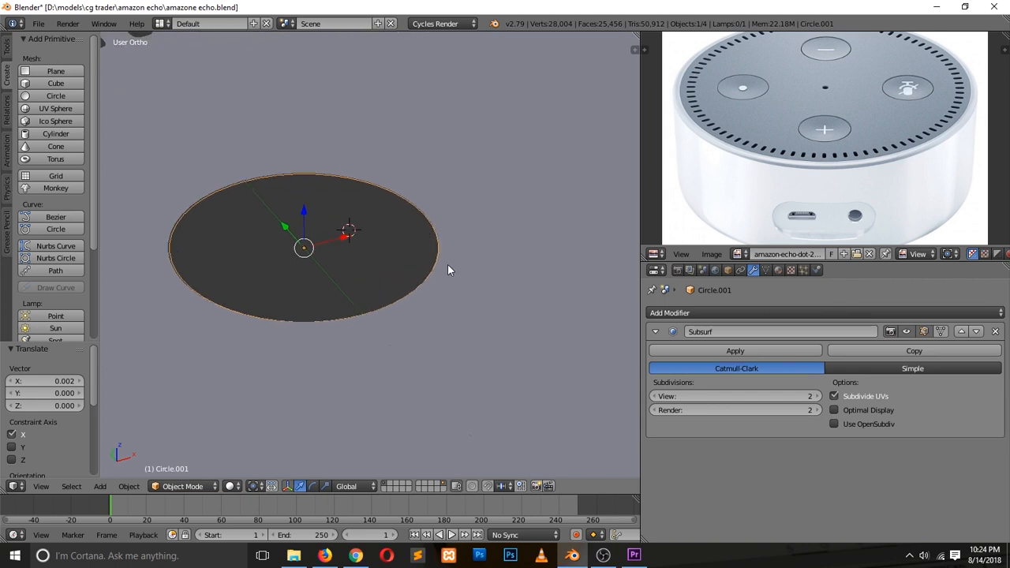
key(s)
click(441, 261)
key(KP_7)
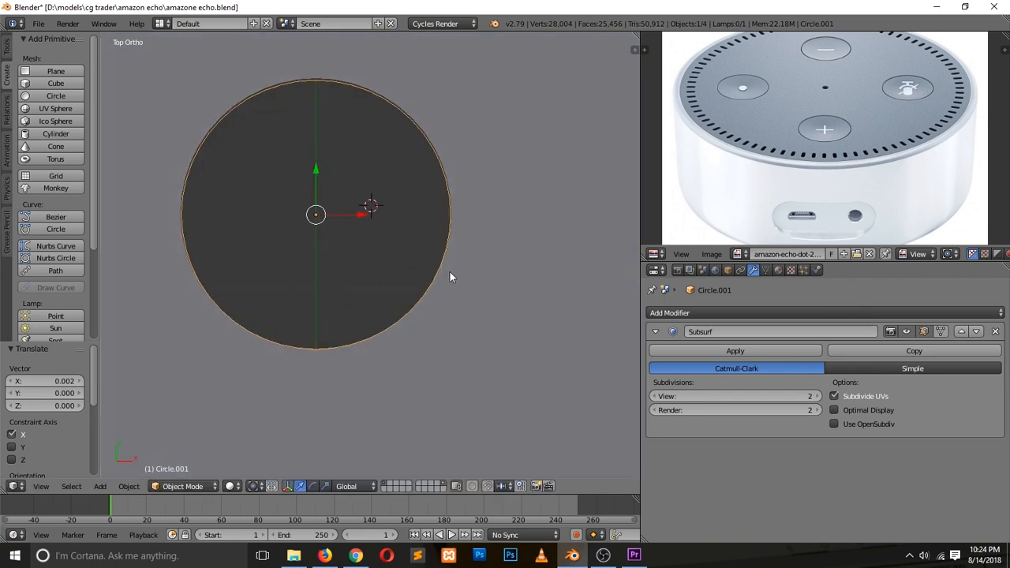
drag(315, 180, 325, 183)
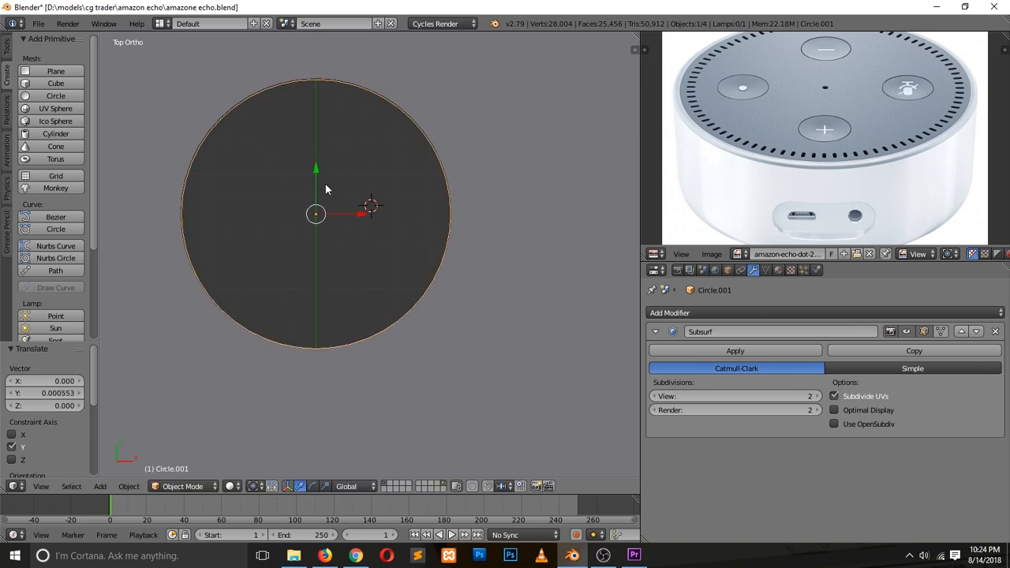
key(s)
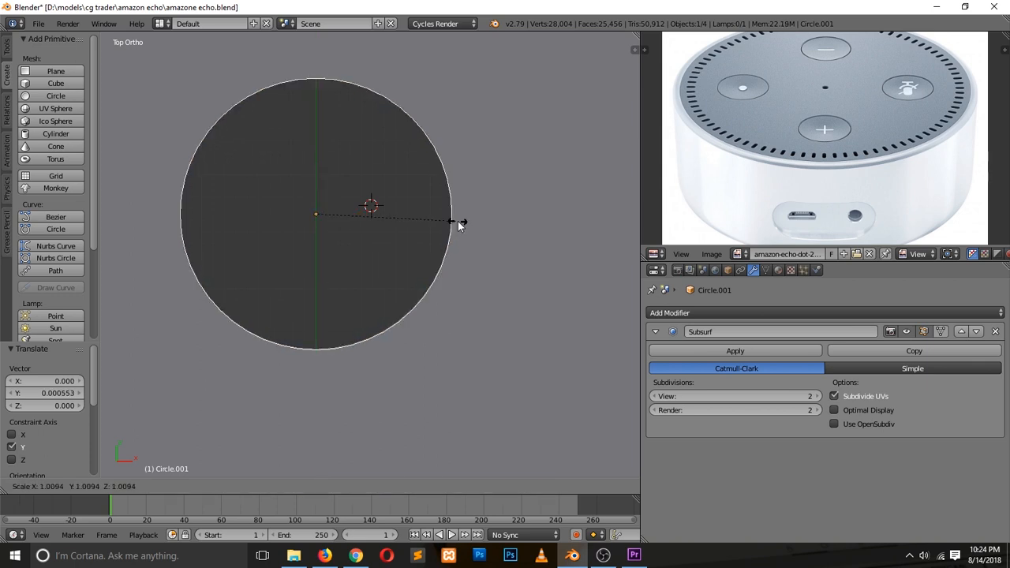
click(455, 221)
Extrude the circle's edge inward at a scale of about 0.436 and lower the new ring slightly, about -0.004 along Z.
middle_drag(404, 266, 443, 232)
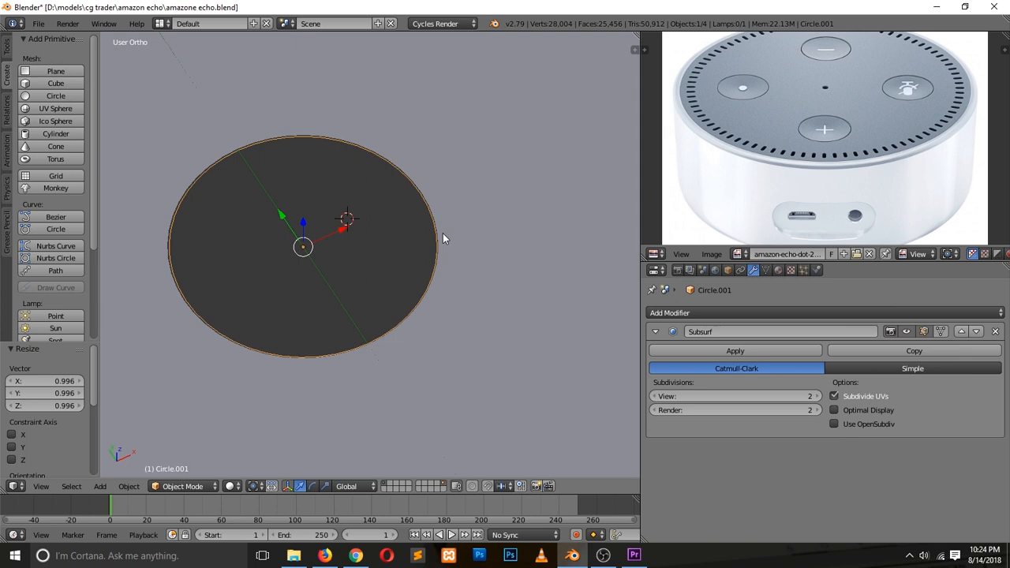
scroll(432, 255, up, 2)
key(Tab)
ctrl+scroll(431, 255, down, 5)
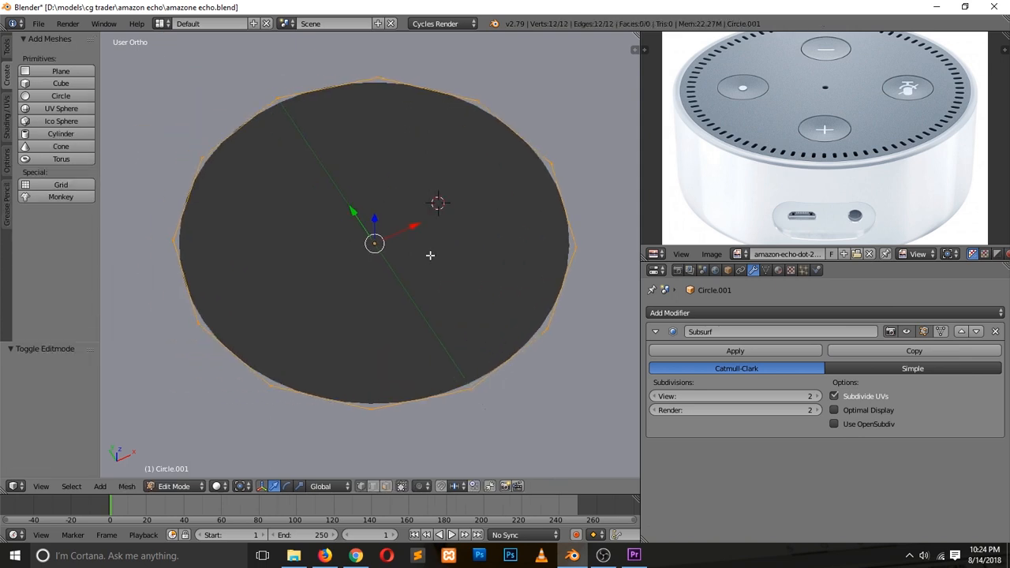
key(e)
right_click(430, 254)
key(s)
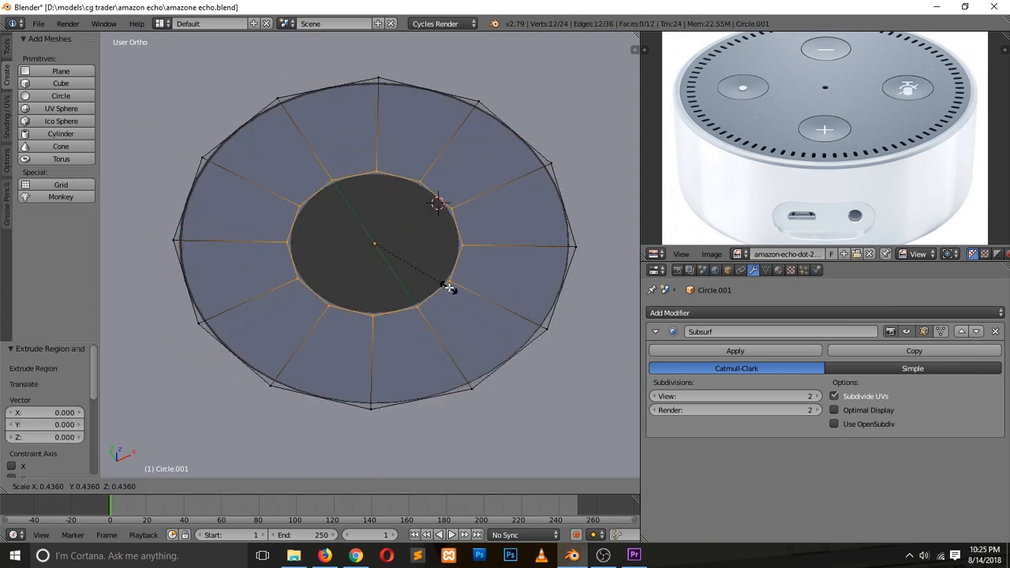
click(449, 288)
middle_drag(384, 300, 435, 273)
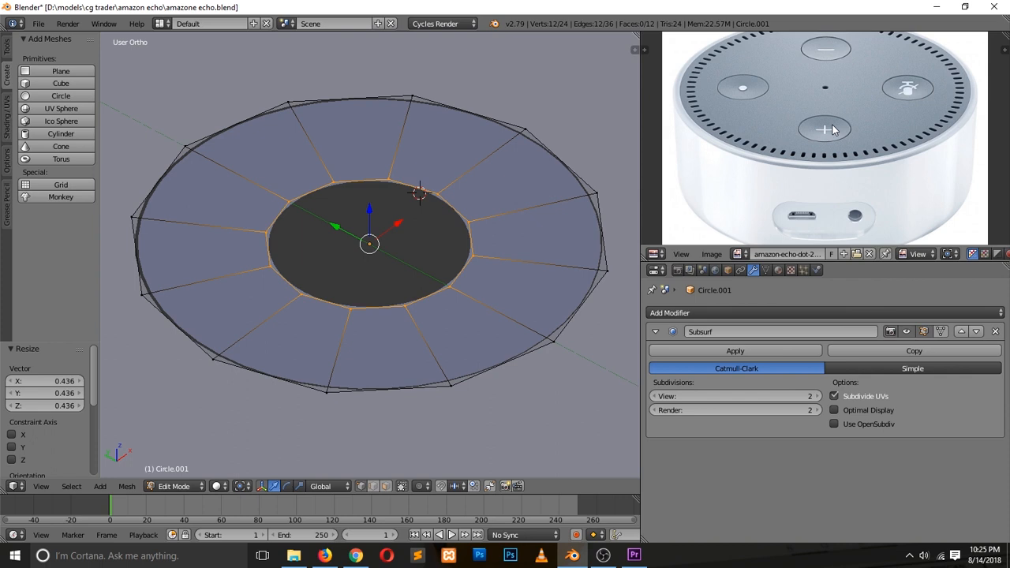
drag(370, 218, 394, 228)
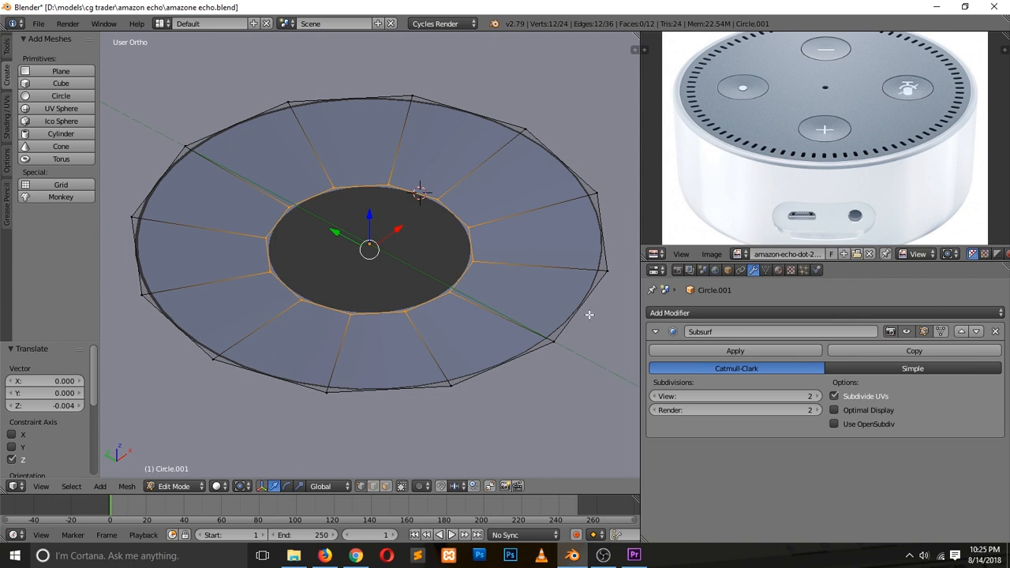
middle_drag(589, 314, 544, 285)
drag(377, 219, 377, 224)
Extrude the inner ring into a much smaller ring and lower it about 0.0003 along Z.
key(e)
right_click(568, 260)
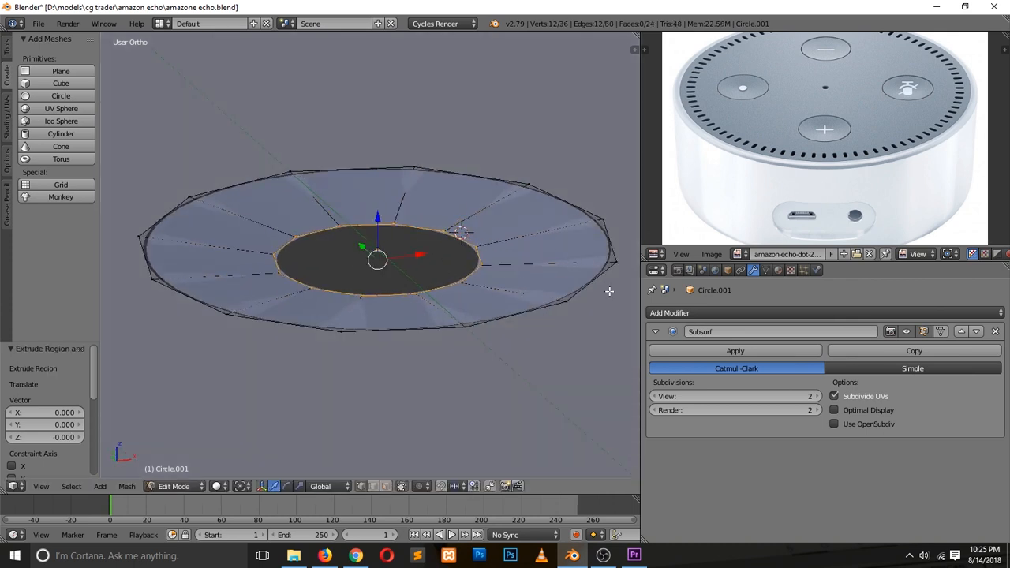
key(s)
click(465, 277)
drag(383, 229, 387, 229)
Extrude the innermost ring and merge its vertices into one central point to close the button's surface.
key(e)
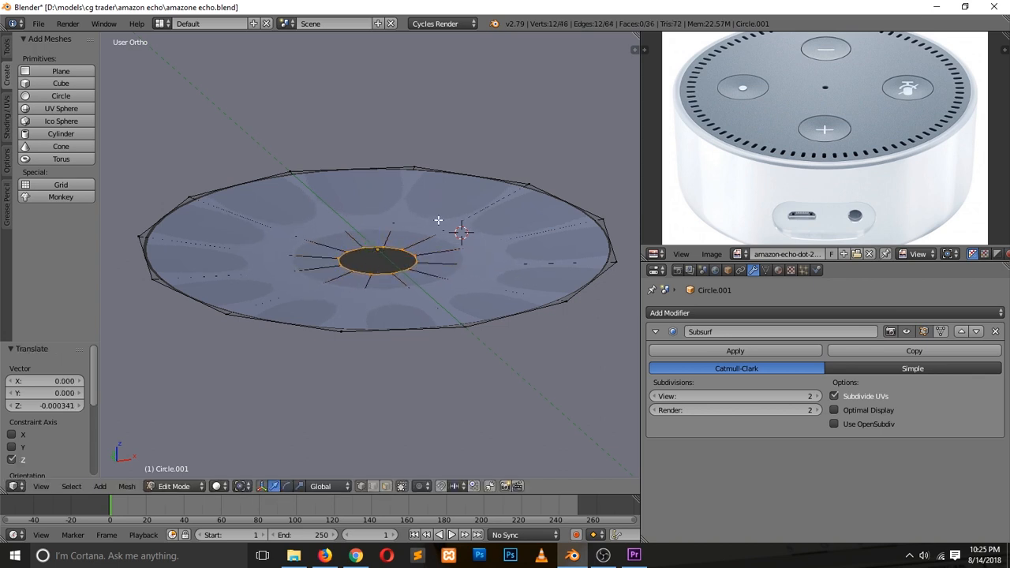
right_click(441, 222)
key(alt+m)
click(441, 221)
key(Tab)
Extrude the button's outer edge loop about -0.018 along Z to form the side wall.
key(Tab)
alt+right_click(609, 276)
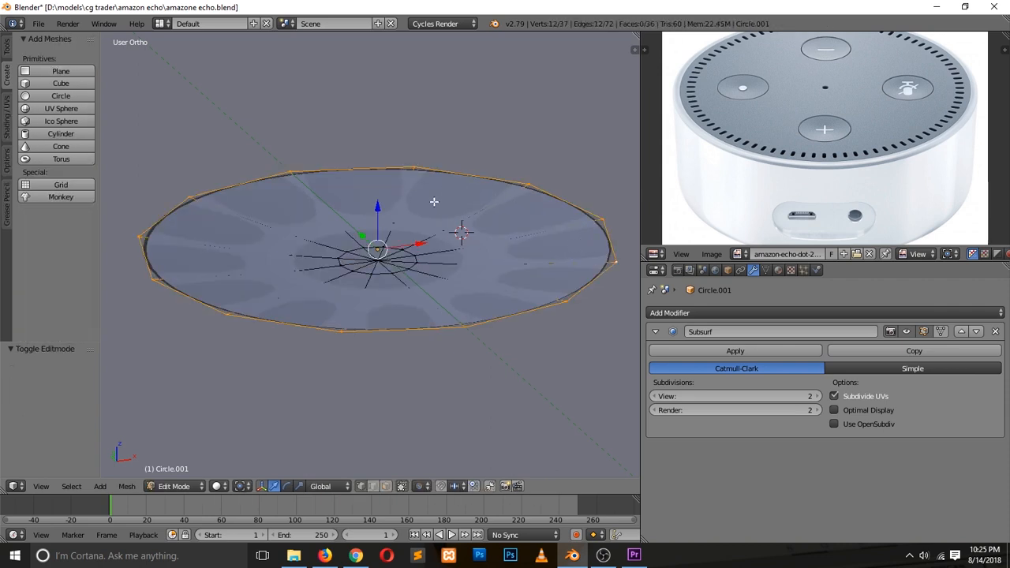
key(e)
click(452, 231)
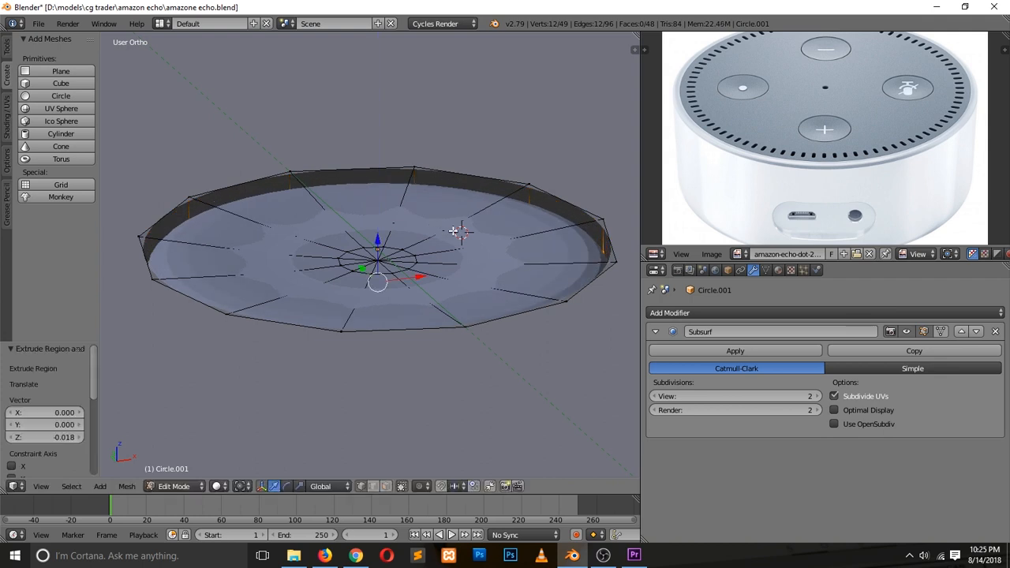
key(Tab)
Recalculate the normals of the button's entire mesh.
middle_drag(452, 231, 109, 275)
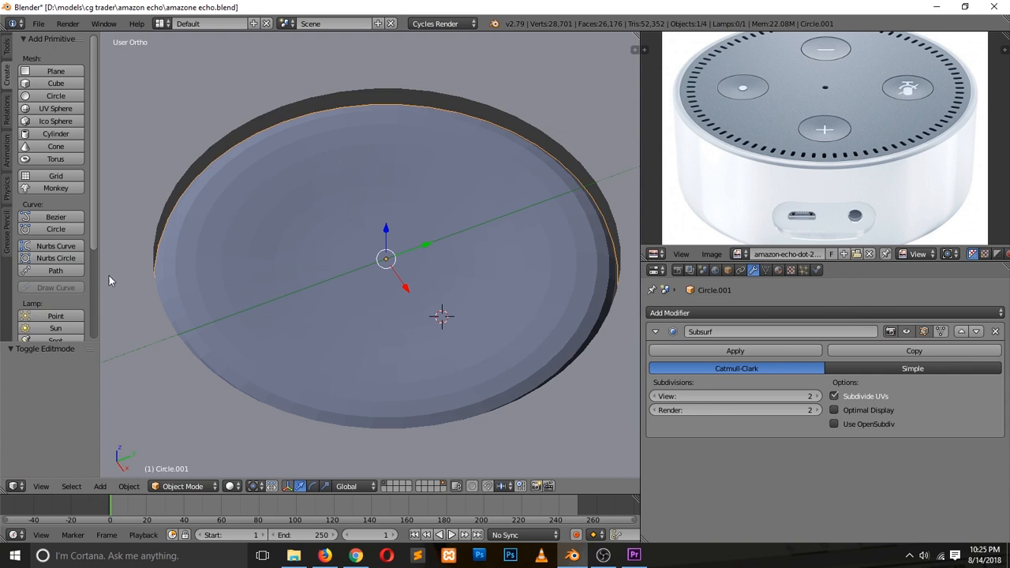
key(Tab)
key(a)
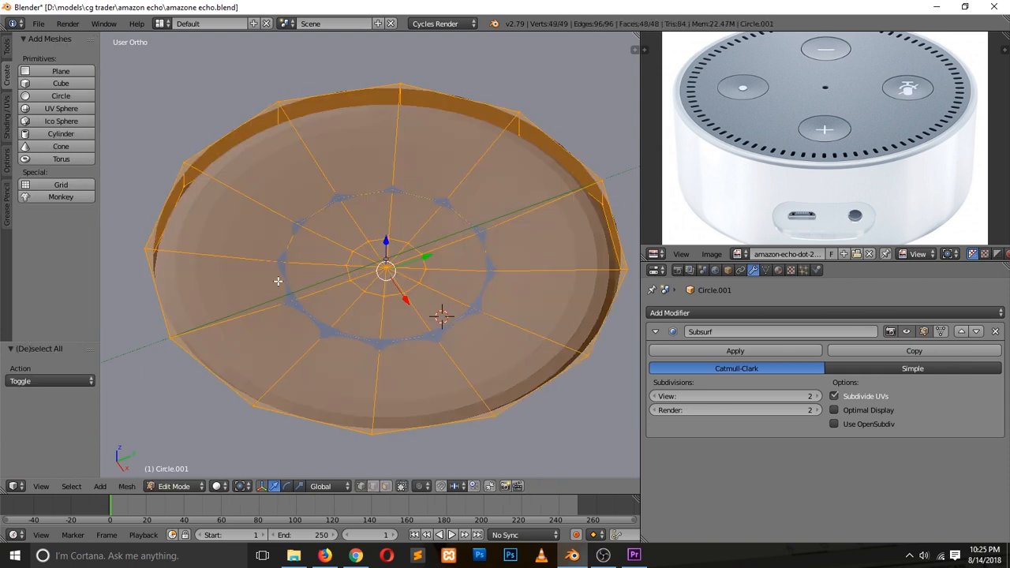
key(ctrl+n)
key(Tab)
Add an edge loop on the button's top face and slide it close to the outer rim, at about 0.98.
key(Tab)
key(a)
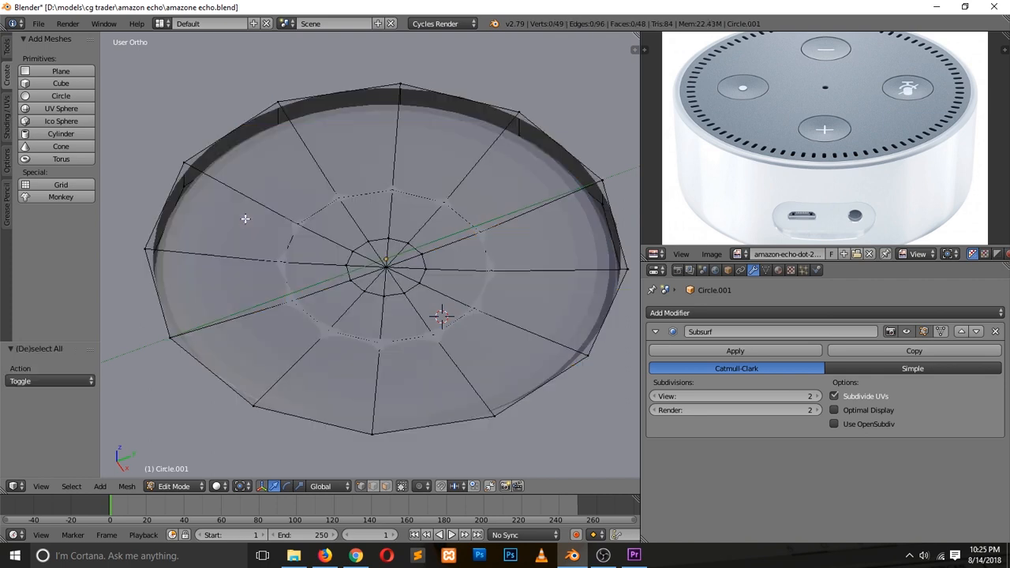
key(ctrl+r)
click(244, 196)
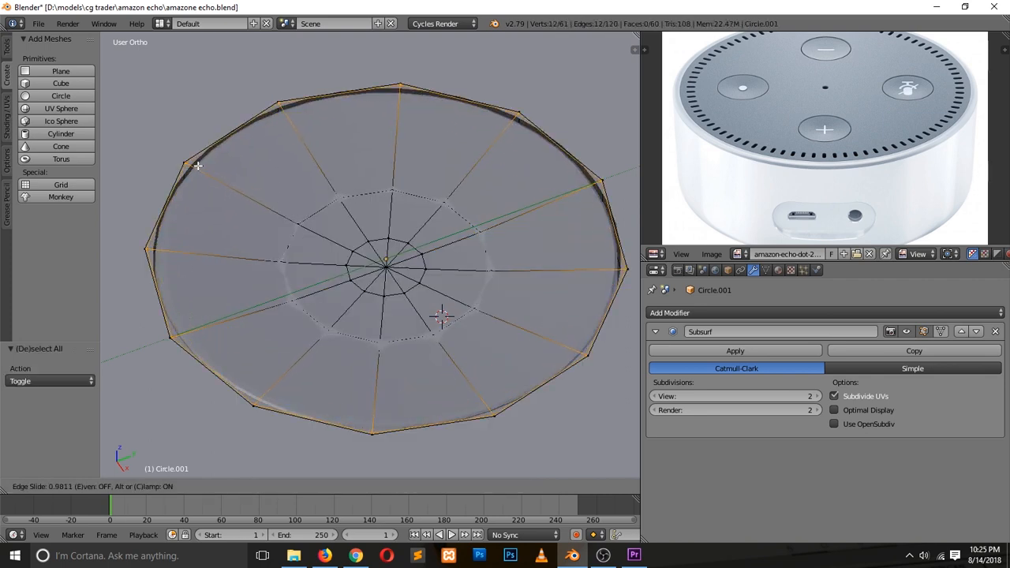
click(198, 166)
middle_drag(203, 226, 293, 190)
key(Tab)
scroll(213, 337, down, 4)
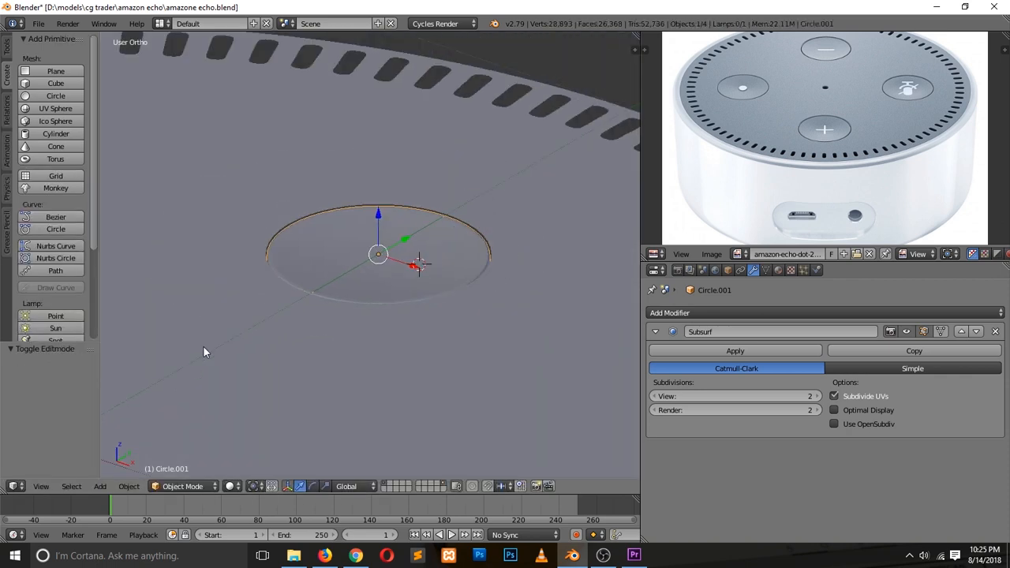
Raise the button about 0.028 along Z and add an edge loop around its side wall, slid about 0.6 towards the top rim.
scroll(378, 187, up, 5)
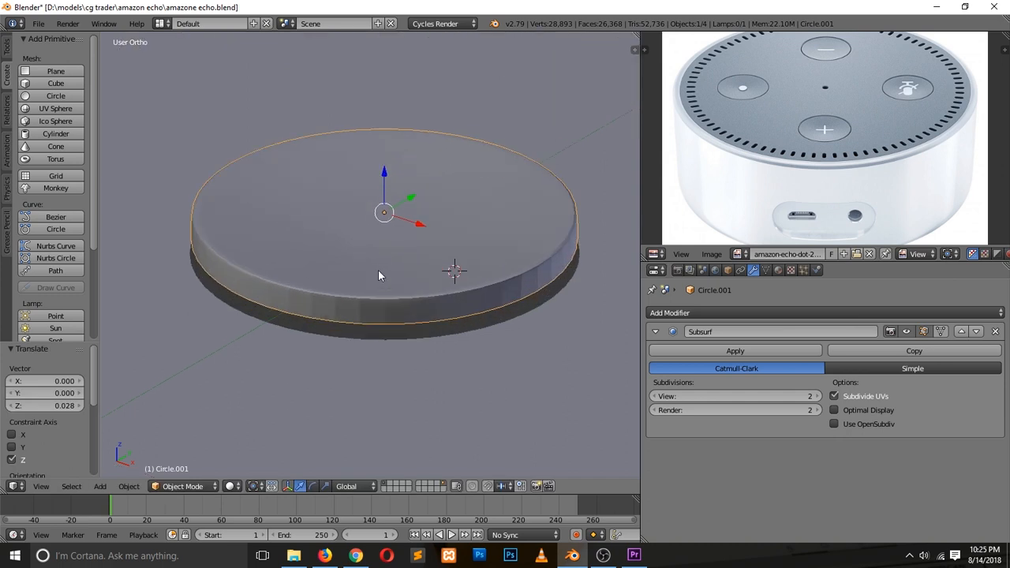
key(Tab)
key(ctrl+r)
click(367, 325)
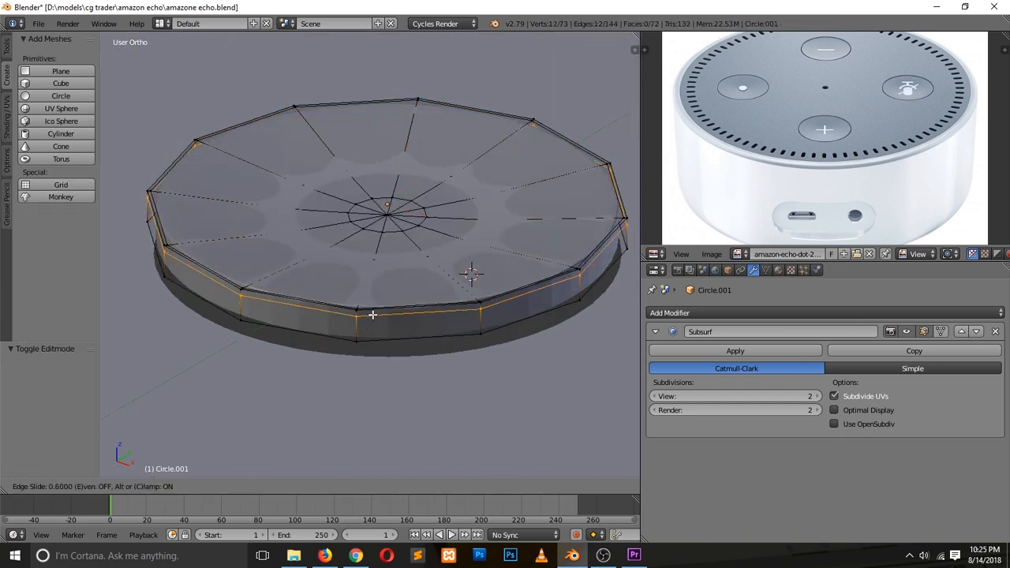
click(373, 316)
key(Tab)
Lower the button about 0.026 along Z so it sits back in its hole.
click(374, 165)
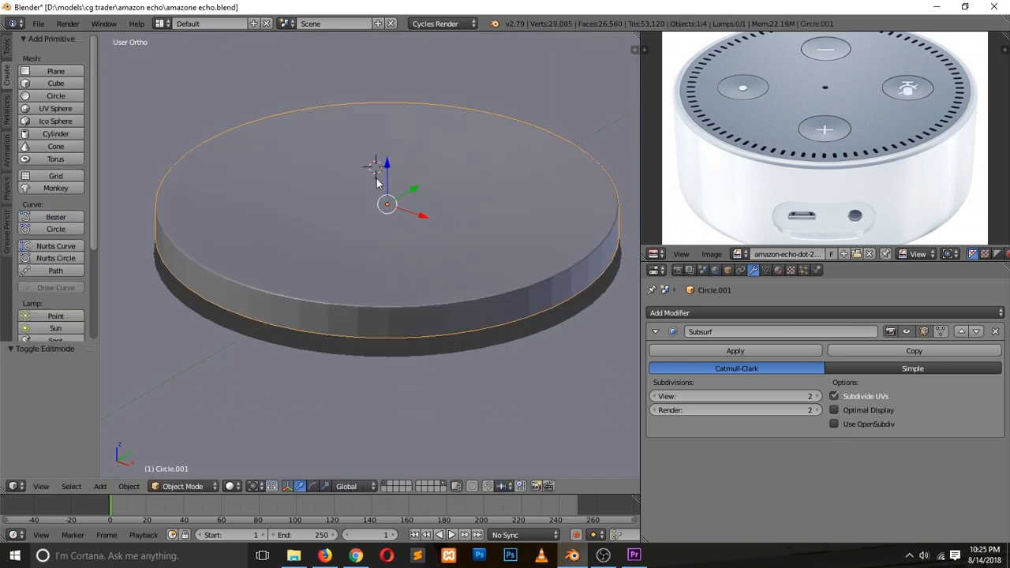
key(g)
key(z)
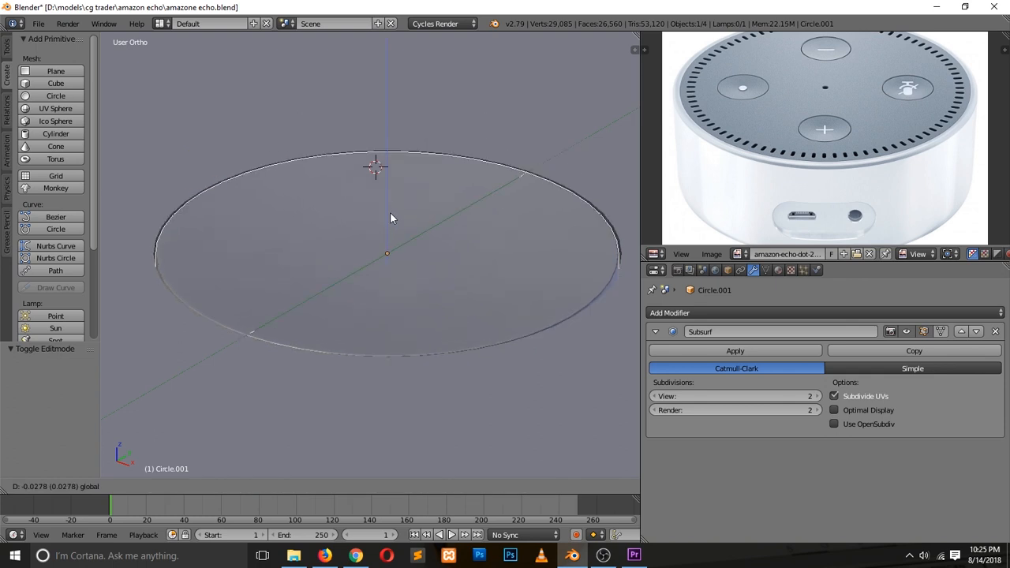
click(390, 211)
Apply smooth shading to the button and the perforated top plate, leaving nothing selected.
middle_drag(408, 203, 300, 202)
key(KP_7)
scroll(305, 270, up, 1)
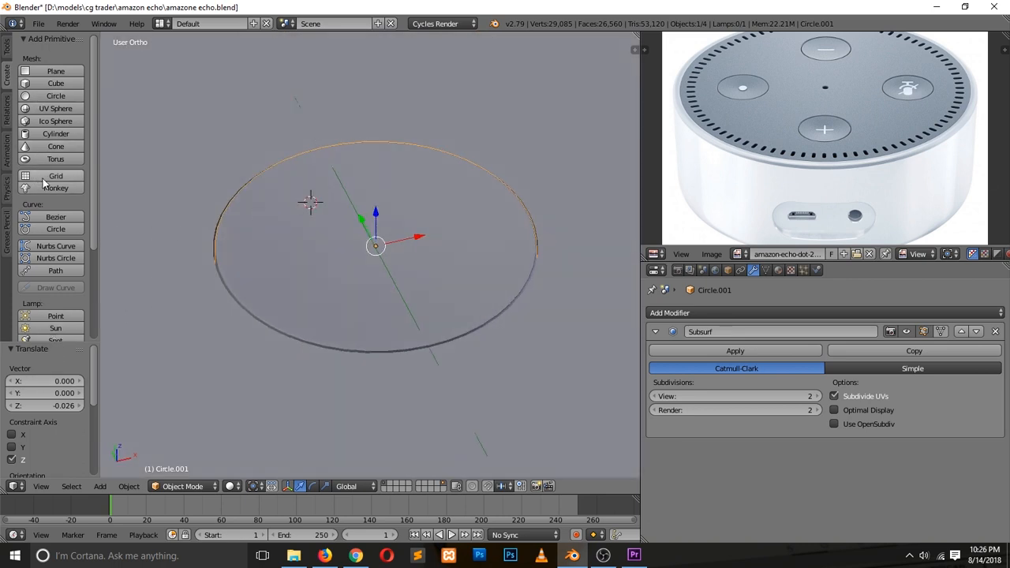
scroll(8, 105, down, 4)
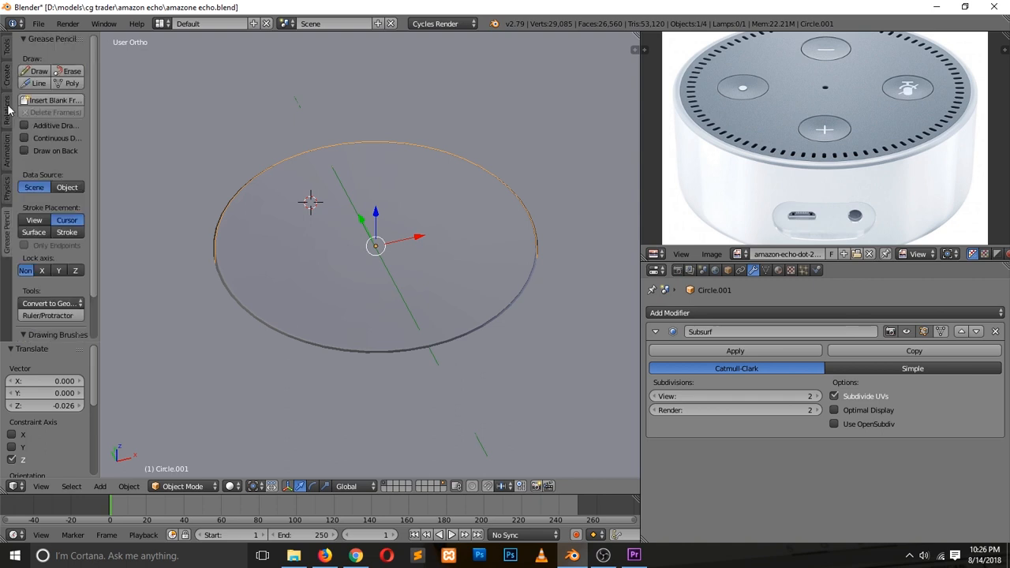
scroll(8, 105, up, 5)
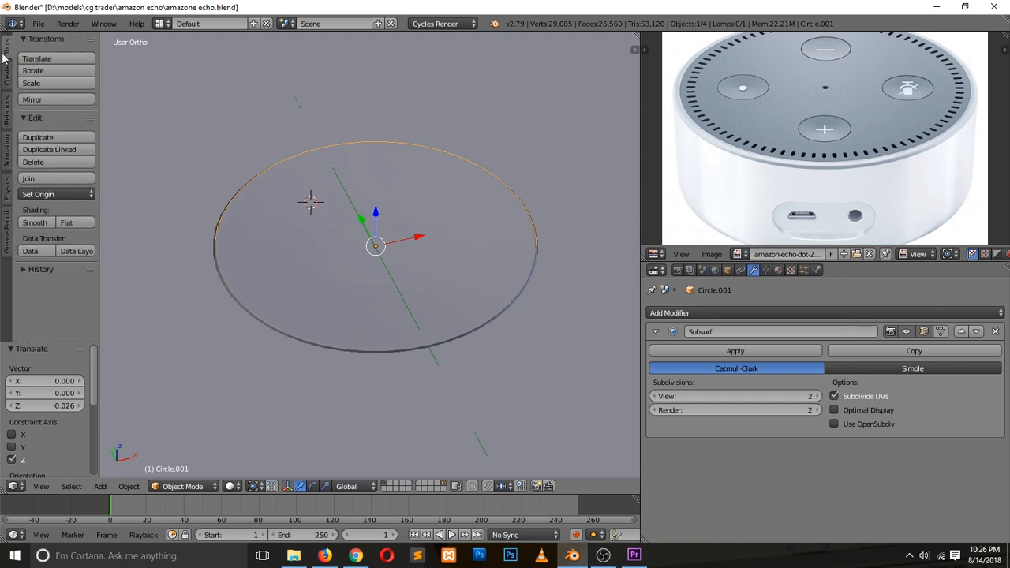
click(34, 223)
scroll(331, 261, down, 6)
right_click(143, 218)
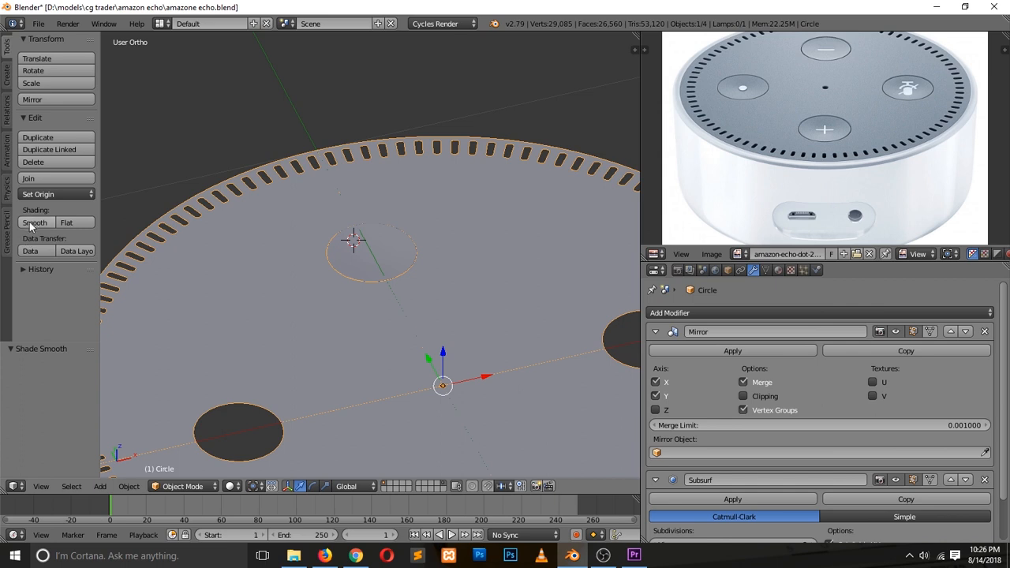
key(a)
Duplicate the button's whole mesh into the hole on the +X side, about 0.568 along X and -0.568 along Y.
scroll(415, 238, down, 1)
key(KP_7)
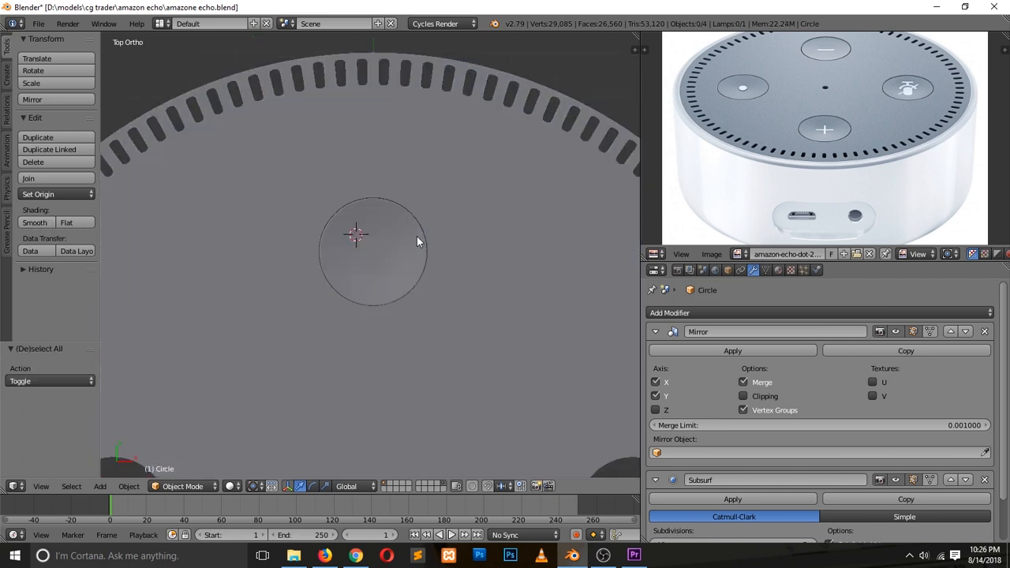
scroll(412, 237, down, 4)
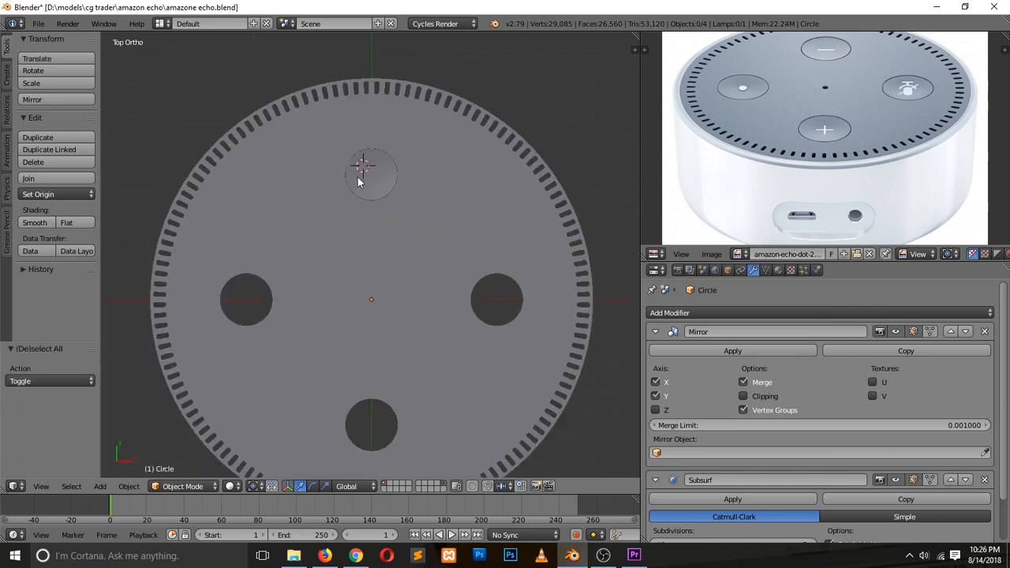
right_click(361, 178)
scroll(410, 194, up, 5)
scroll(412, 197, down, 2)
key(Tab)
key(a)
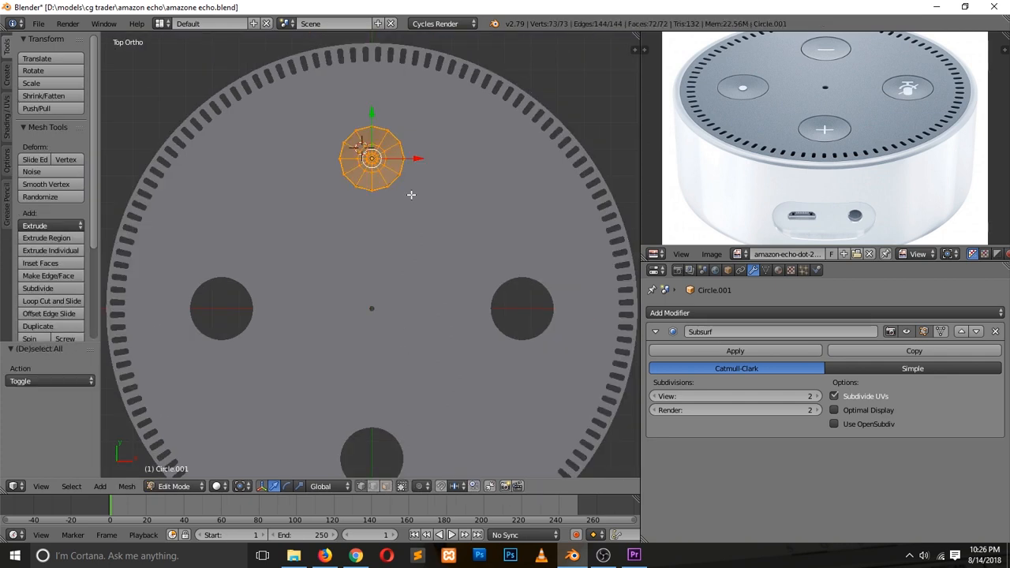
key(shift+d)
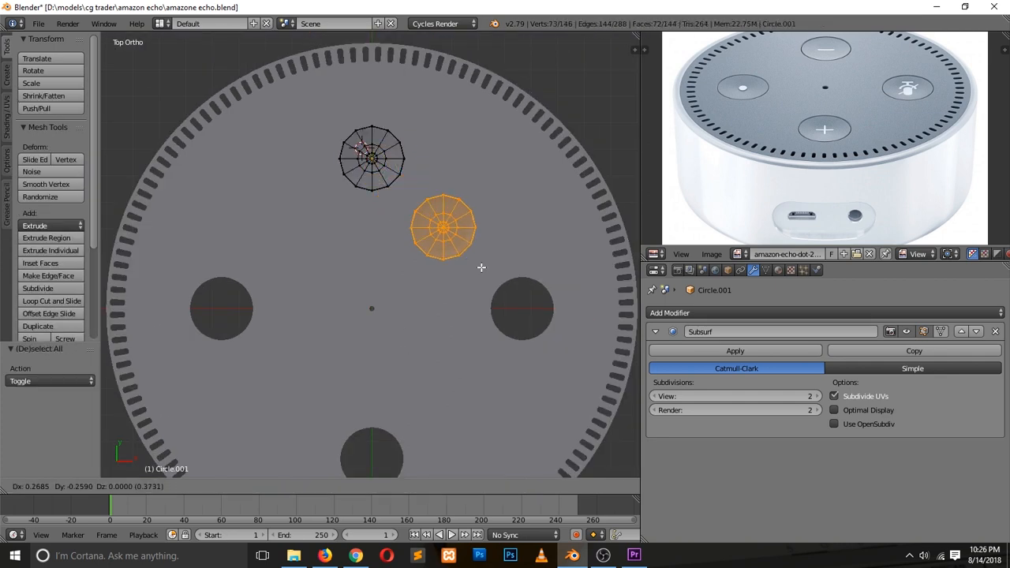
click(539, 328)
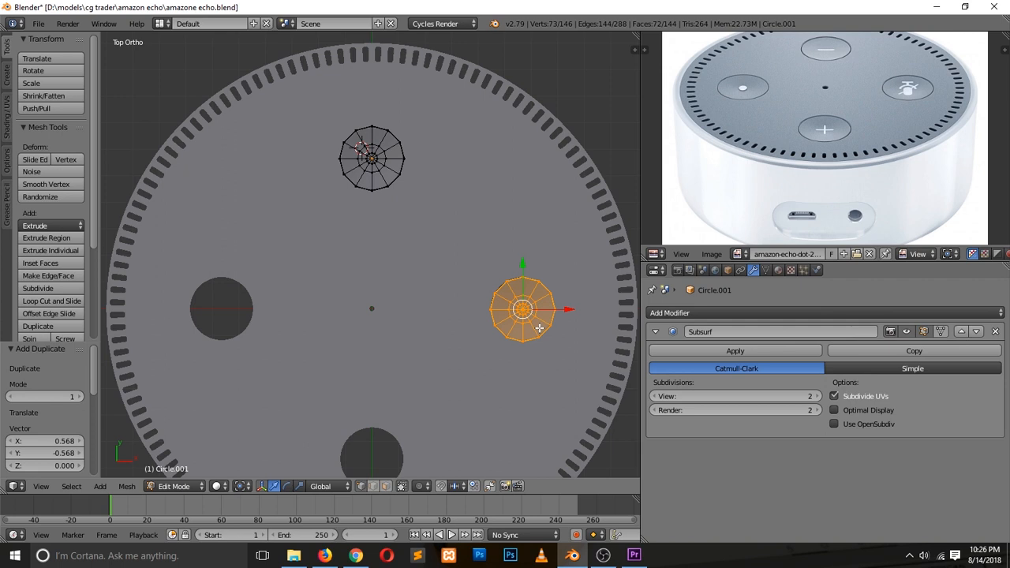
Nudge the duplicated button about -0.002 along X and 0.002 along Y to centre it in its hole.
key(KP_Decimal)
drag(417, 258, 413, 259)
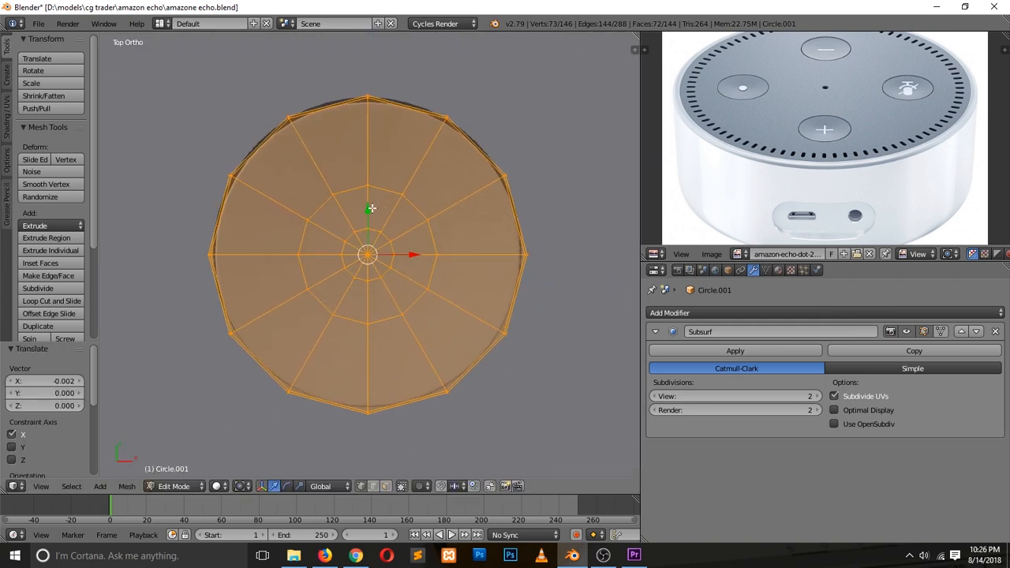
drag(371, 209, 382, 210)
Leave the button mesh and snap the 3D cursor to the origin of the perforated top plate.
scroll(384, 221, down, 6)
shift+scroll(381, 212, down, 5)
scroll(417, 161, down, 2)
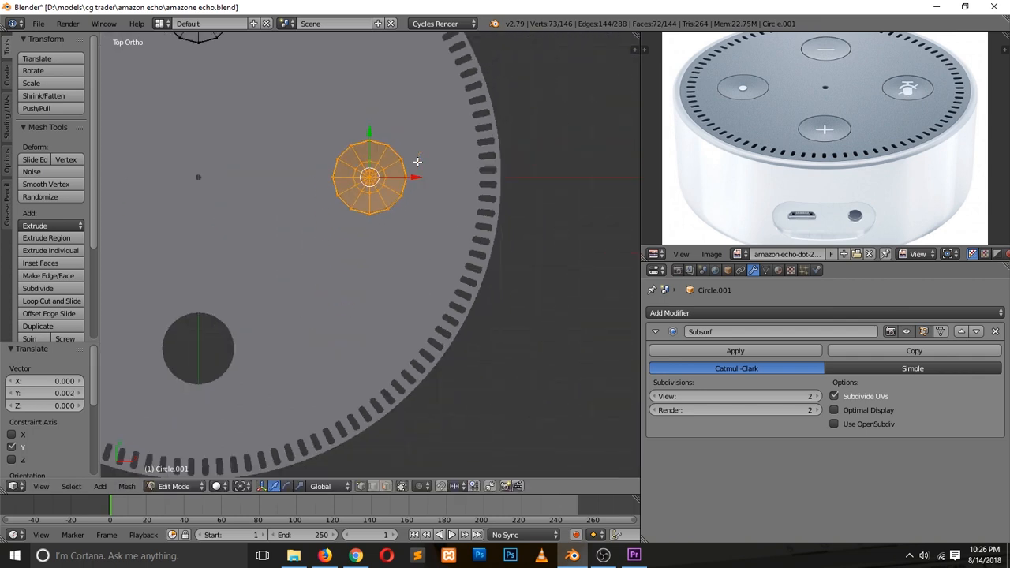
scroll(418, 161, down, 2)
ctrl+scroll(418, 161, down, 2)
key(a)
key(a)
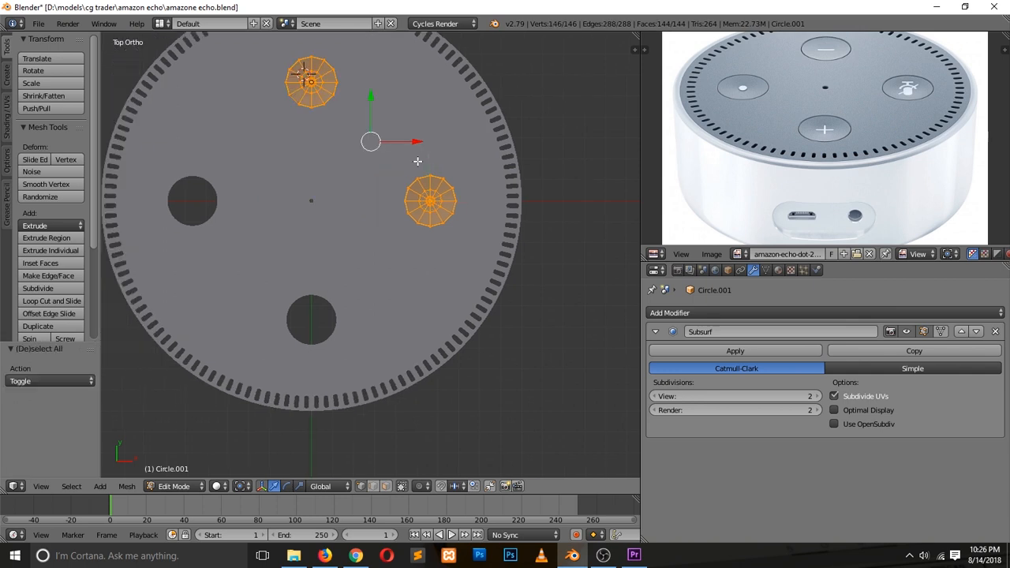
key(Tab)
right_click(428, 148)
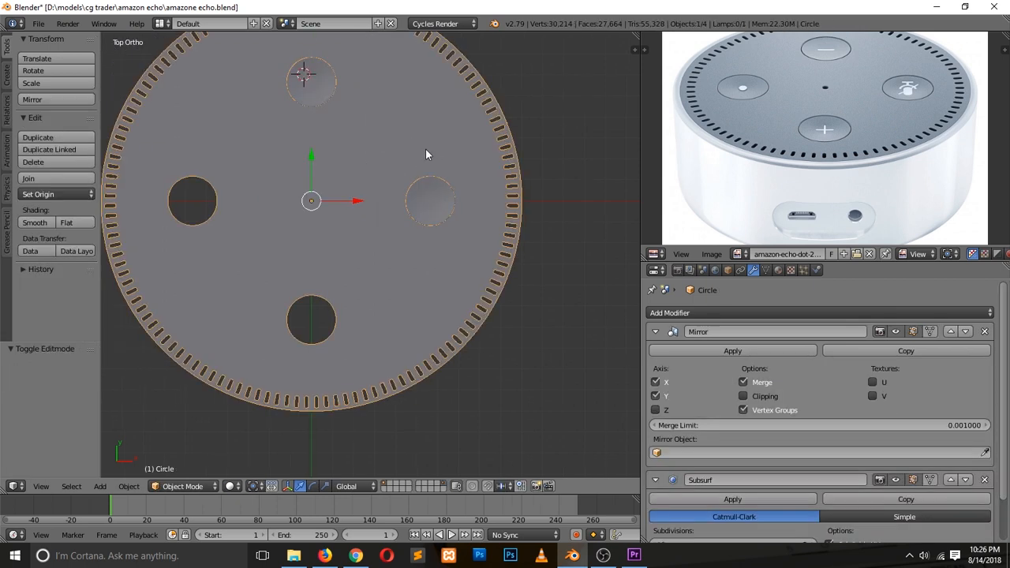
key(shift+s)
click(419, 224)
Duplicate both buttons in place and rotate the copies 180° around the 3D cursor into the two empty holes.
right_click(430, 208)
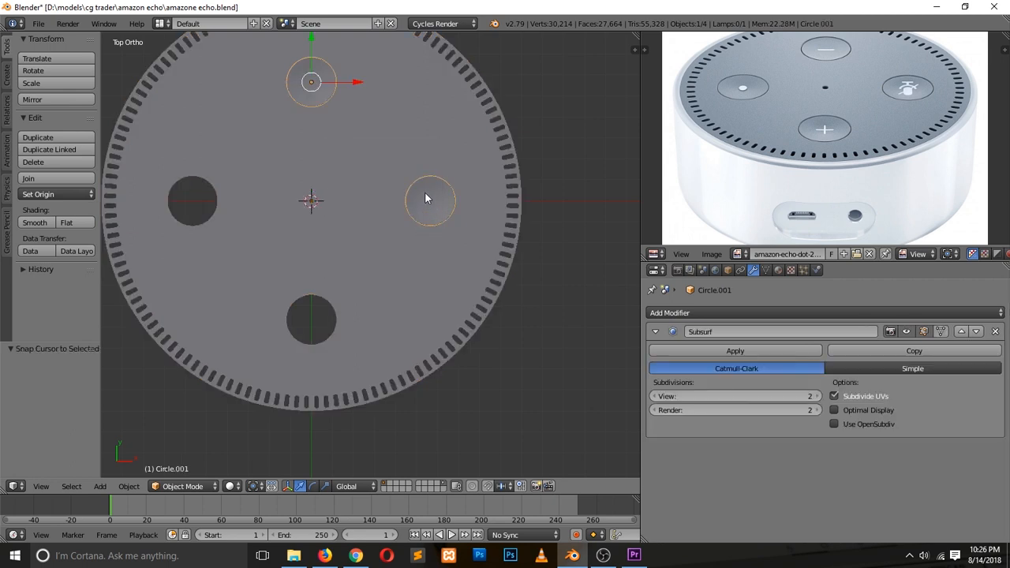
key(Tab)
key(a)
key(a)
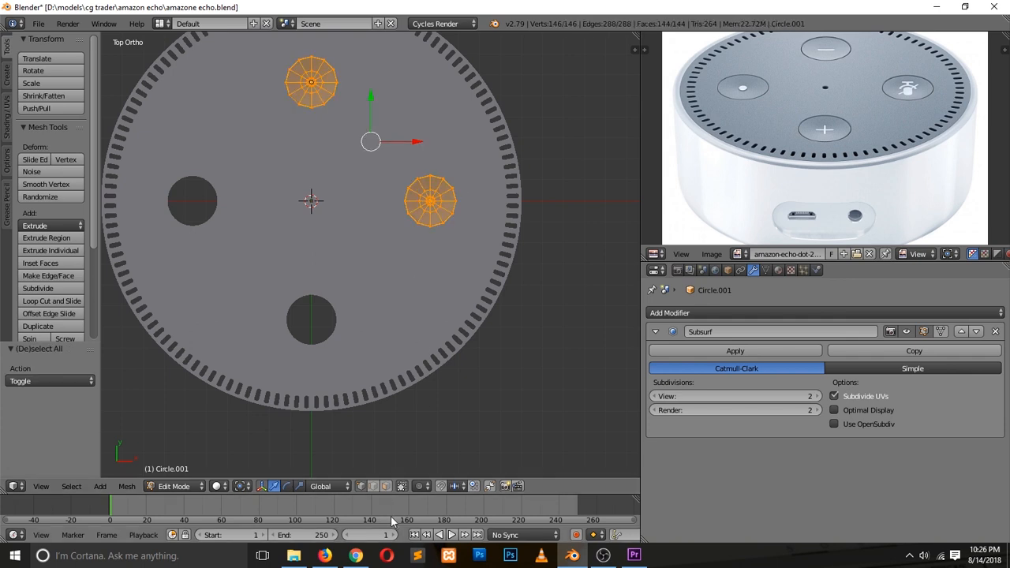
key(period)
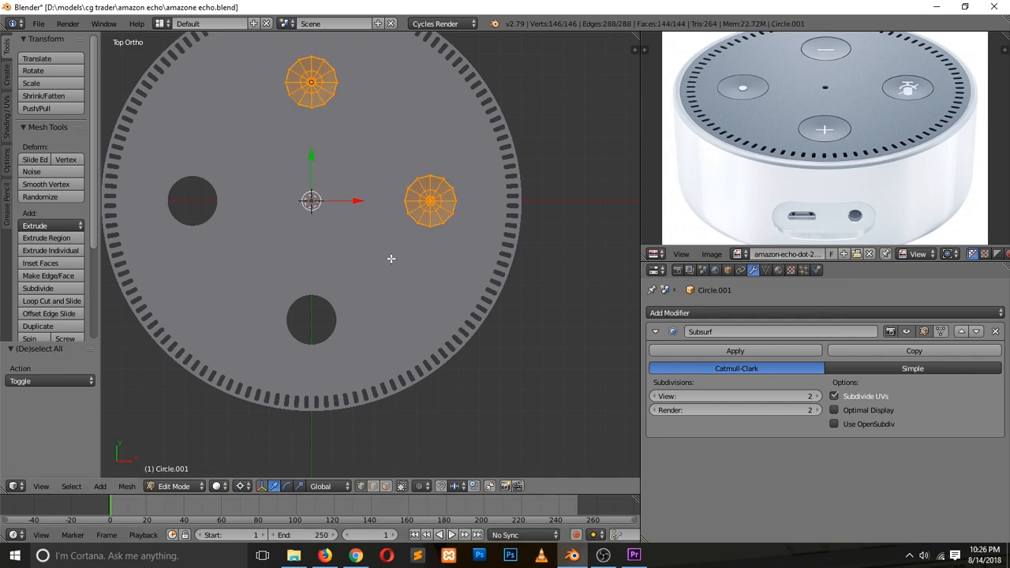
key(shift+d)
right_click(346, 133)
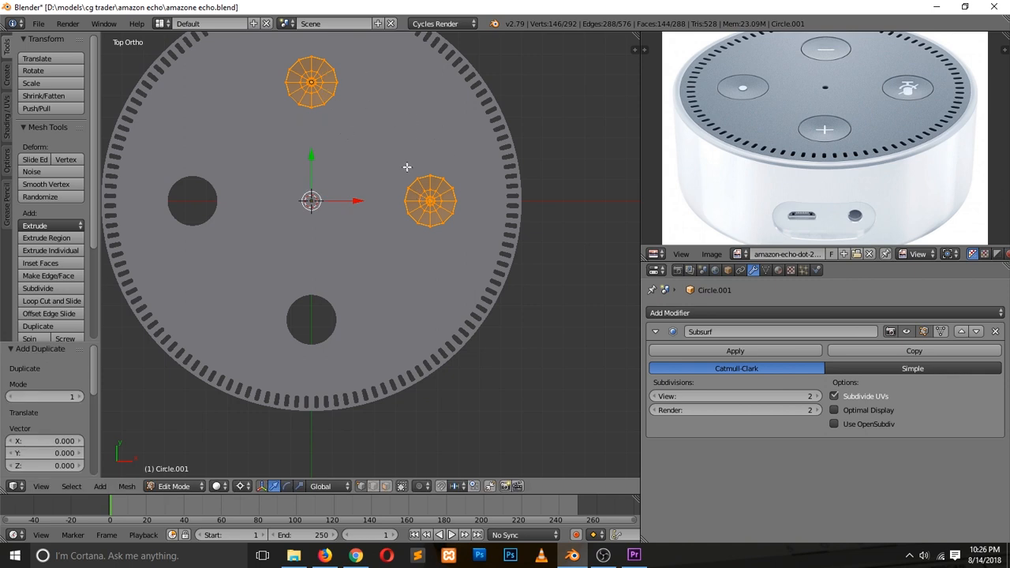
text(r90)
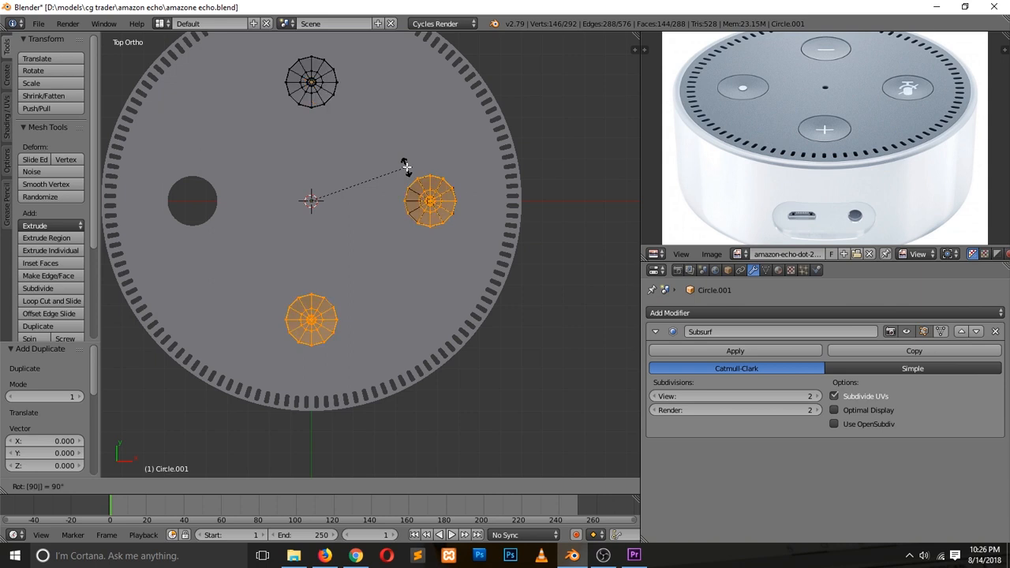
key(Escape)
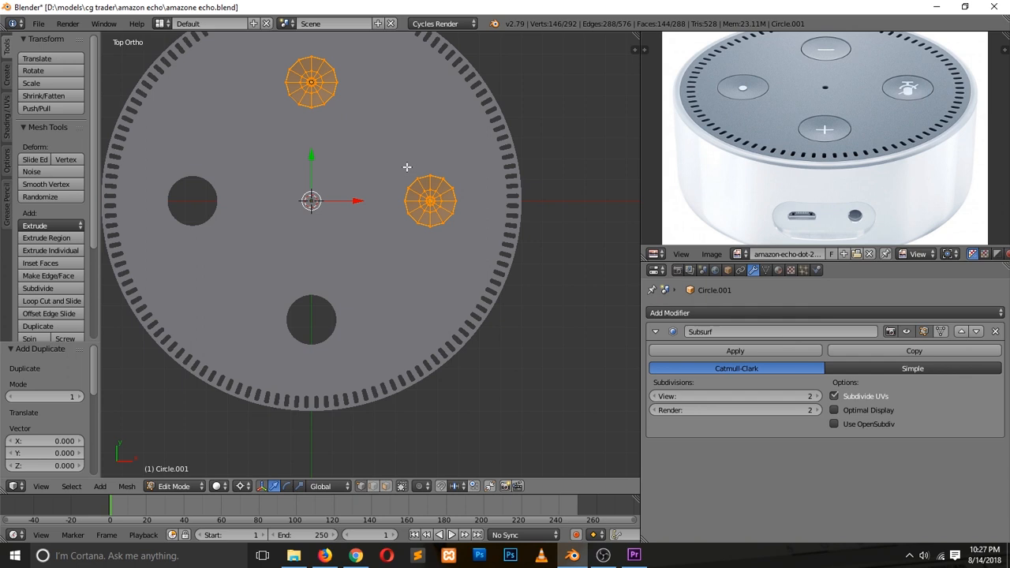
text(r180)
key(Return)
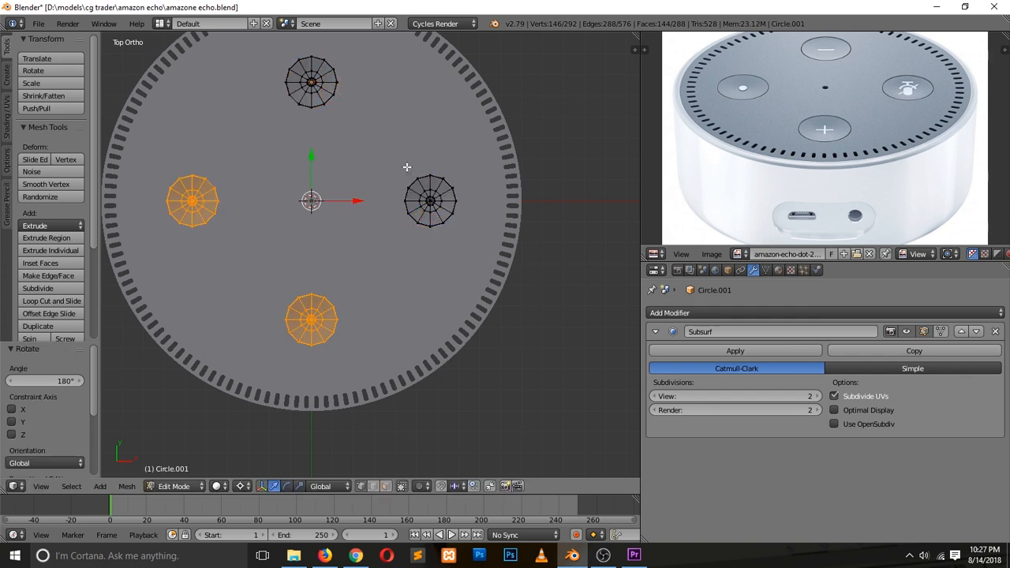
Return to Object Mode, deselect everything and save over the existing amazone echo.blend file.
key(Tab)
middle_drag(473, 359, 371, 241)
key(a)
key(ctrl+s)
key(KP_7)
scroll(399, 270, down, 3)
scroll(399, 270, up, 3)
scroll(399, 274, down, 1)
key(ctrl+s)
click(398, 273)
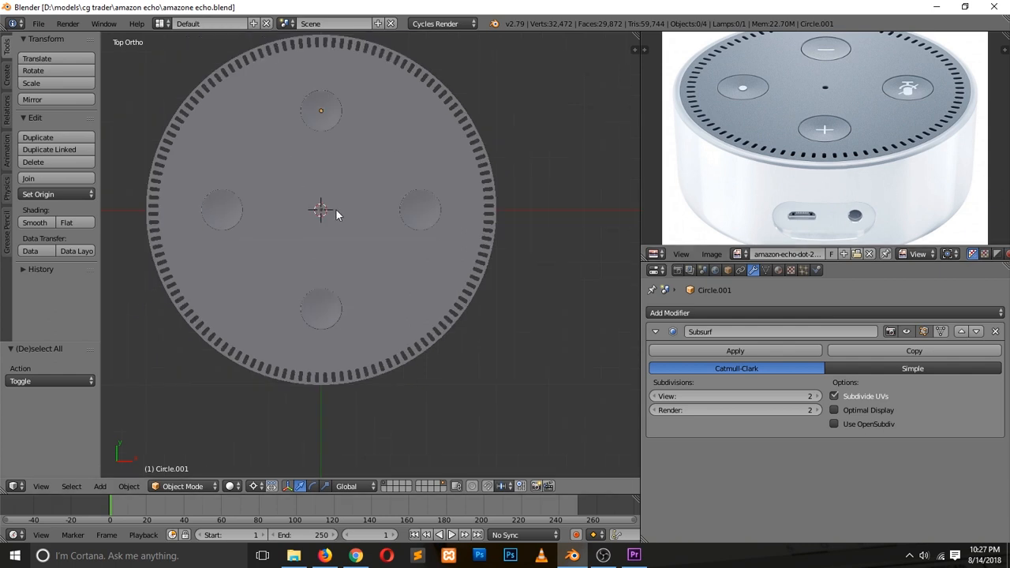
Add a mesh circle with 32 vertices and a radius of 1.000 at the 3D cursor in the plate's centre.
key(Tab)
key(Tab)
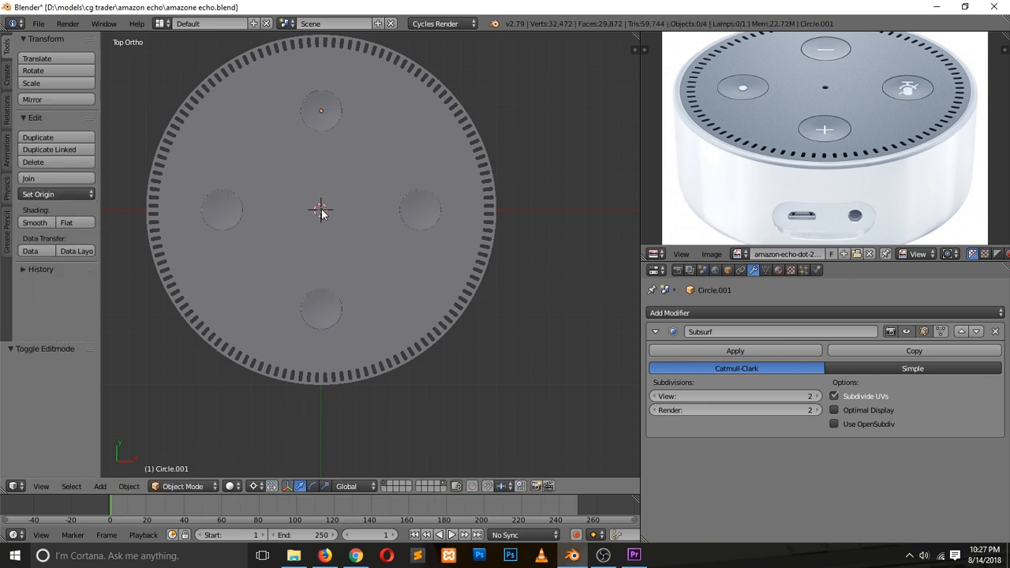
key(shift+a)
click(371, 233)
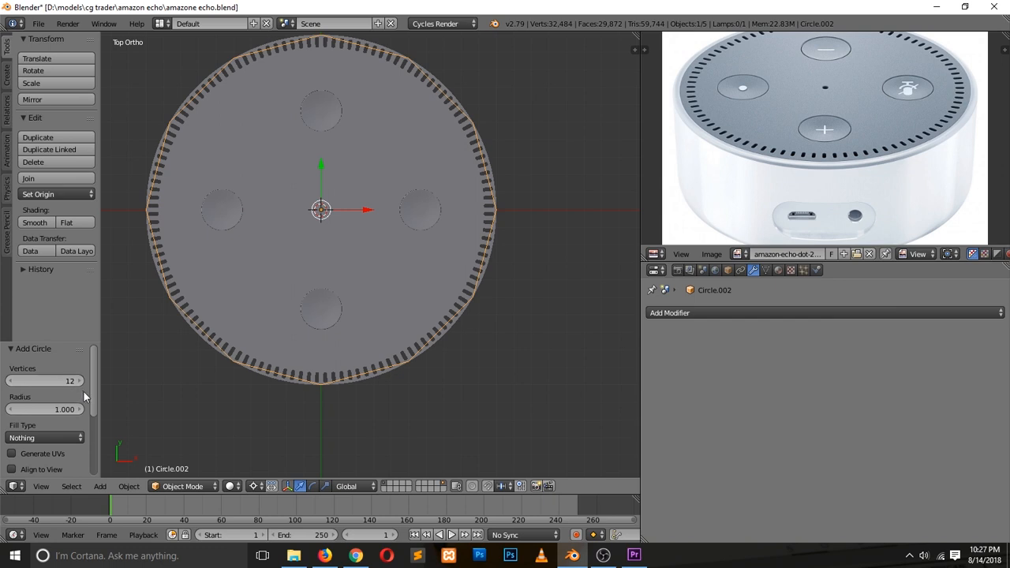
click(52, 382)
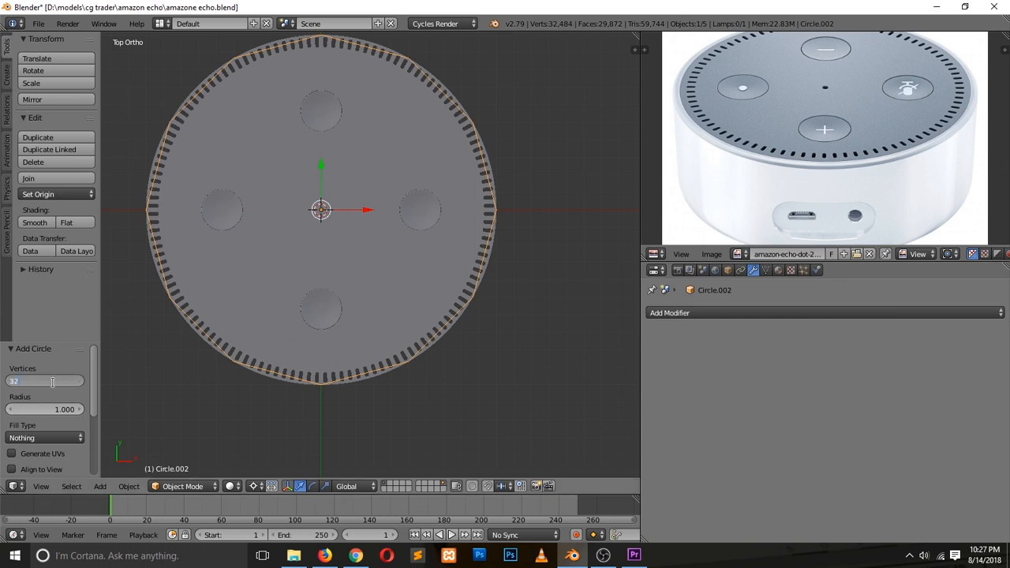
key(Return)
key(s)
key(Escape)
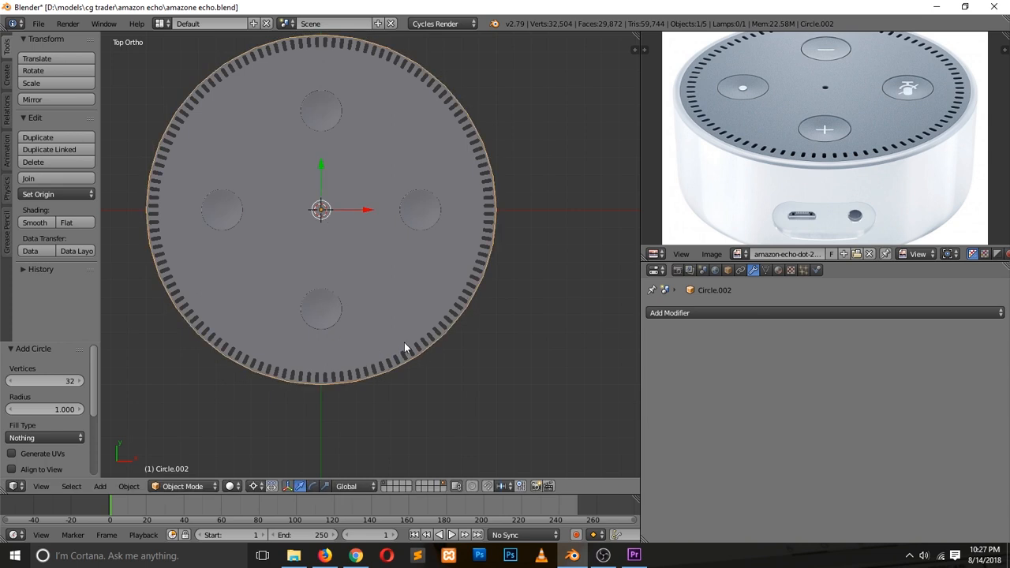
Extrude the new circle's edge ring outward, scaled about 1.053, to form a flat rim around the plate.
key(Tab)
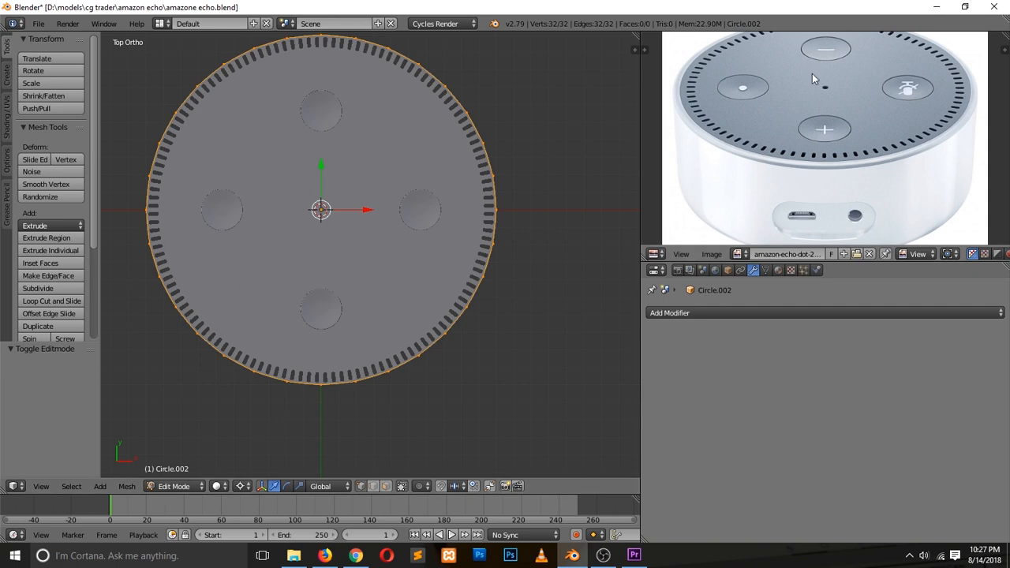
scroll(942, 167, up, 3)
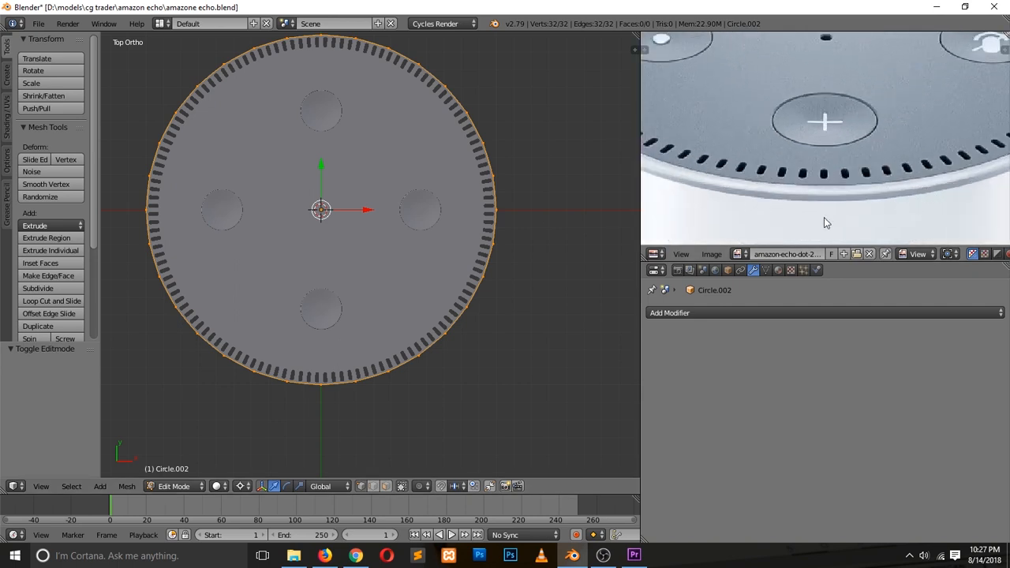
key(e)
key(s)
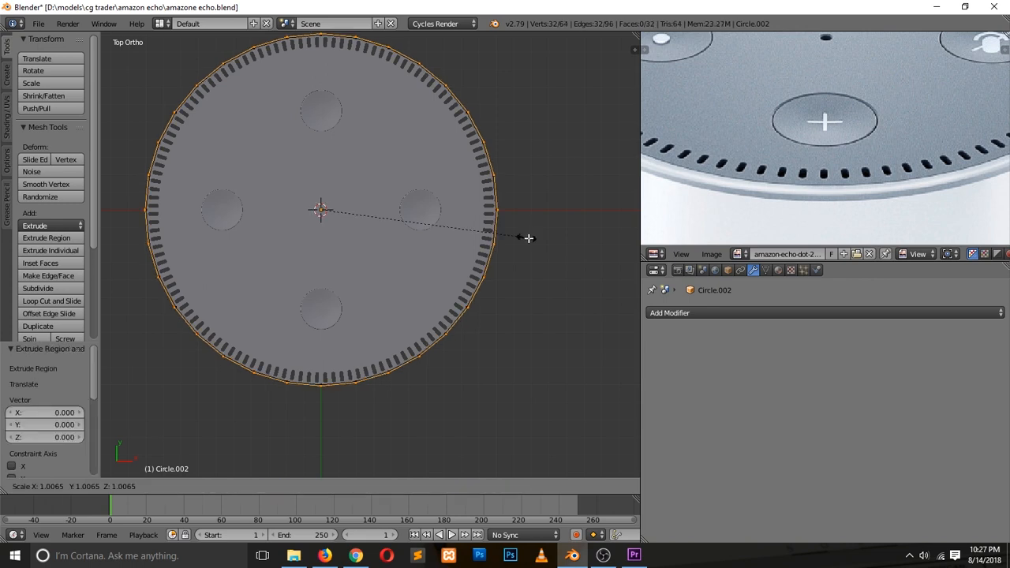
click(536, 240)
Narrow the rim by scaling its outer edge loop to about 0.980.
alt+right_click(495, 197)
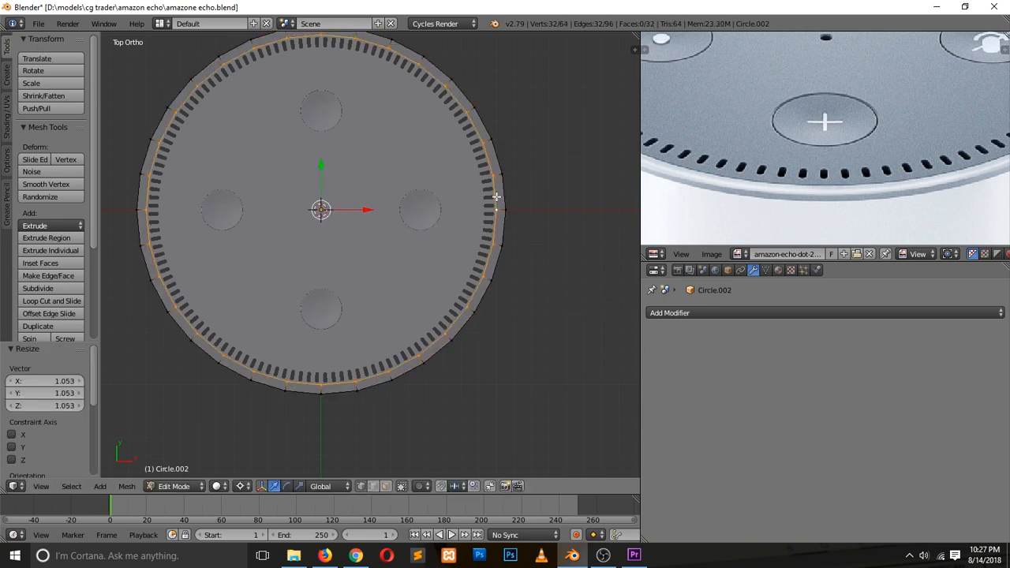
key(g)
right_click(515, 194)
key(s)
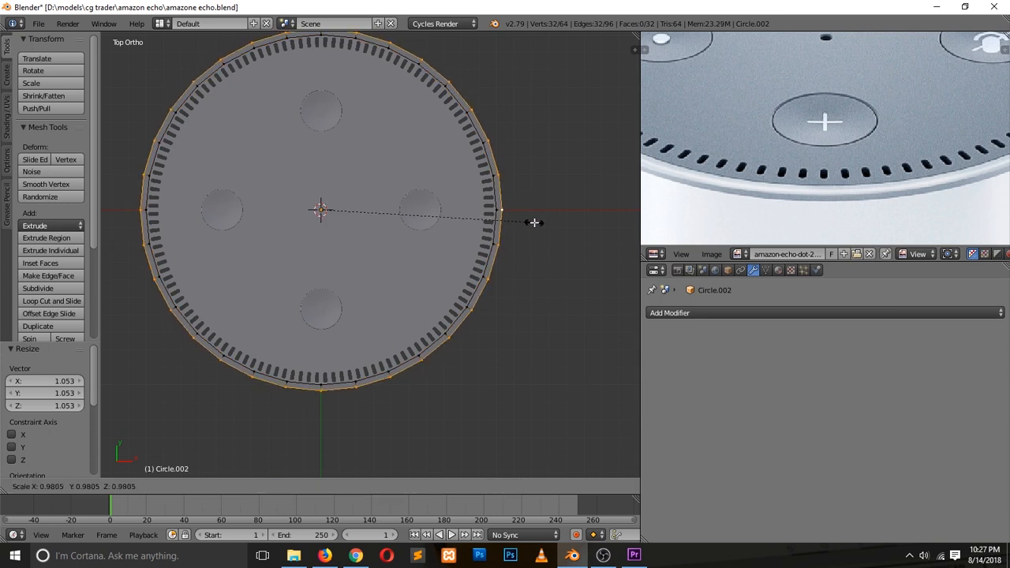
click(533, 223)
Extrude the rim's outer loop about -0.074 along Z and raise the new loop about 0.012.
middle_drag(505, 293, 498, 206)
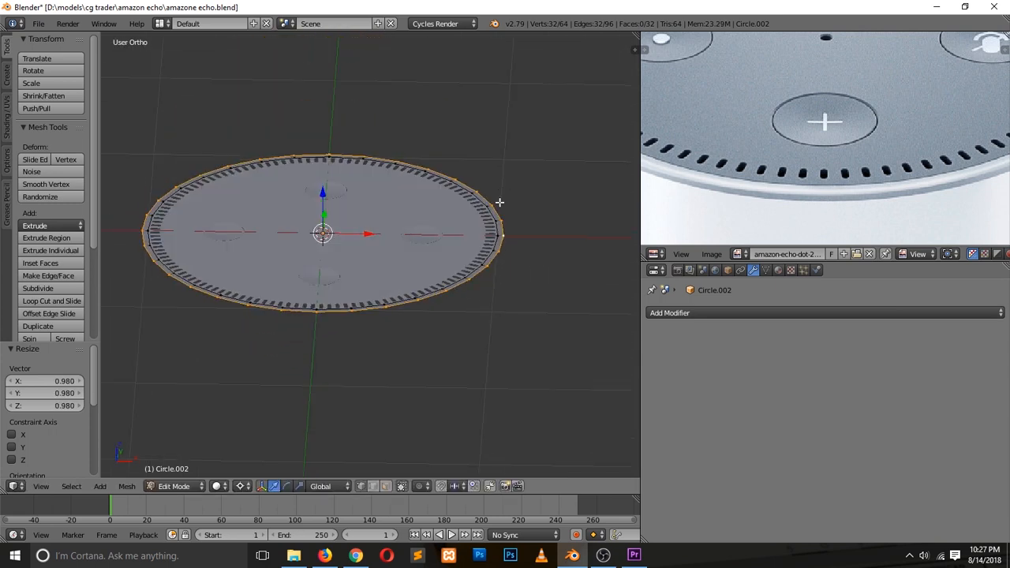
scroll(452, 216, up, 3)
key(e)
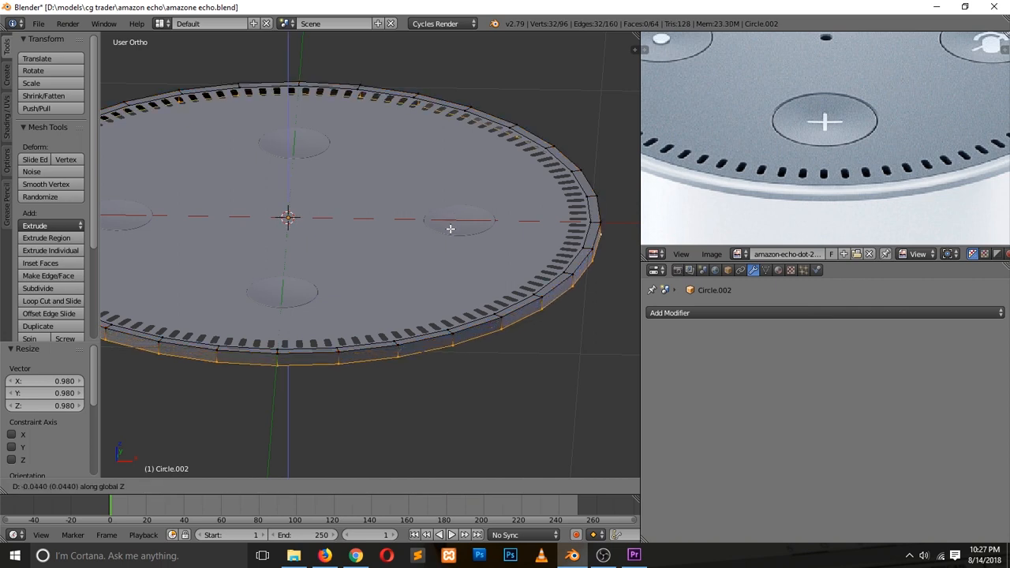
click(450, 236)
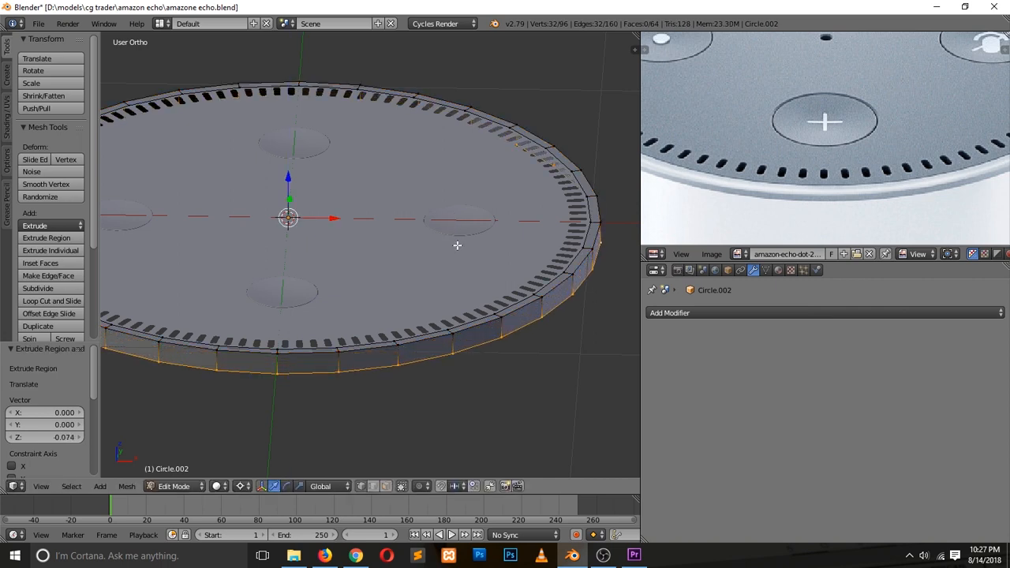
drag(289, 178, 289, 173)
Extrude the lower loop about -0.475 along Z for the body's side wall and lower it another 0.036 or so.
key(e)
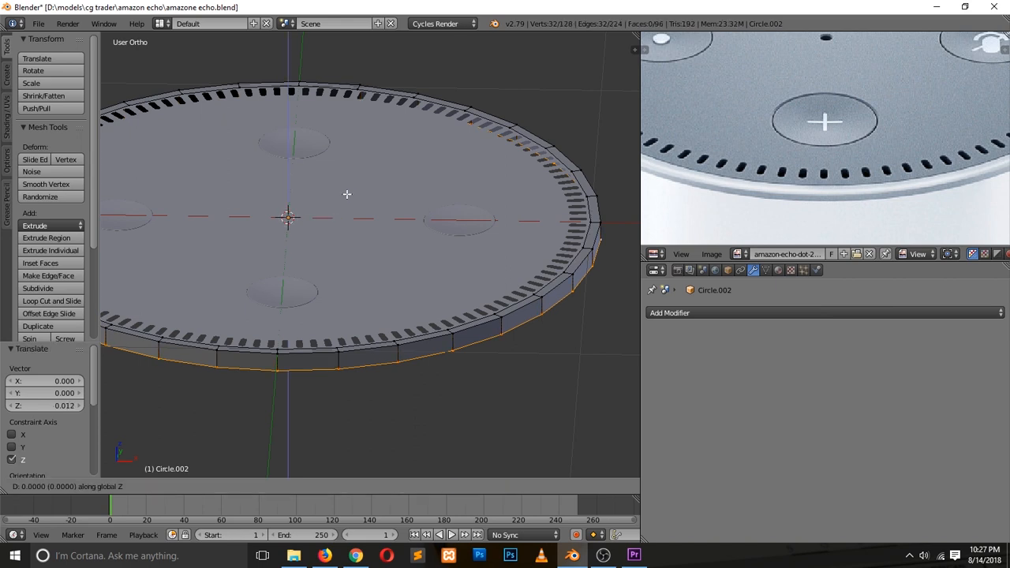
click(349, 323)
scroll(805, 212, down, 2)
scroll(806, 211, down, 2)
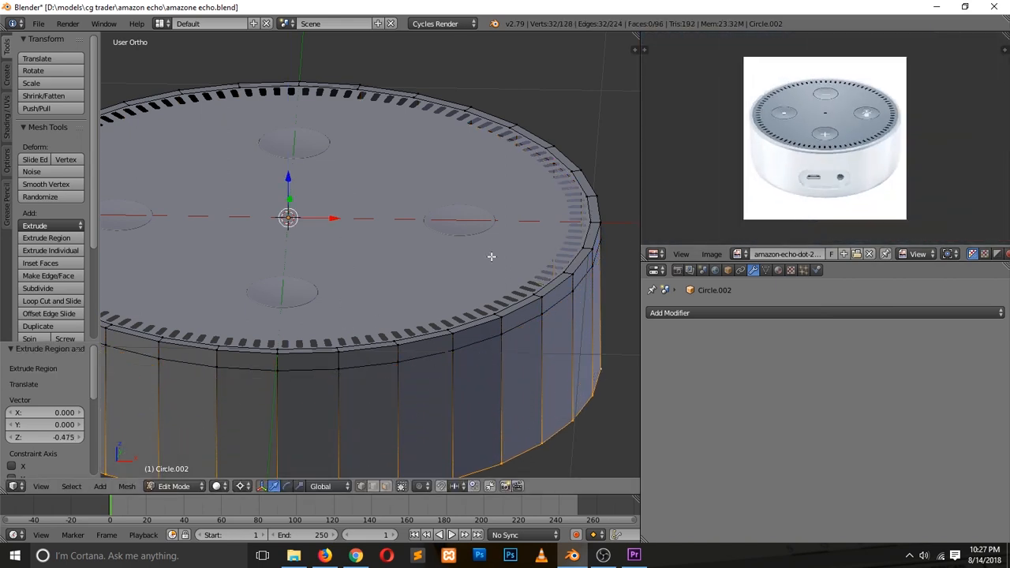
scroll(491, 255, down, 4)
drag(338, 199, 337, 214)
key(KP_1)
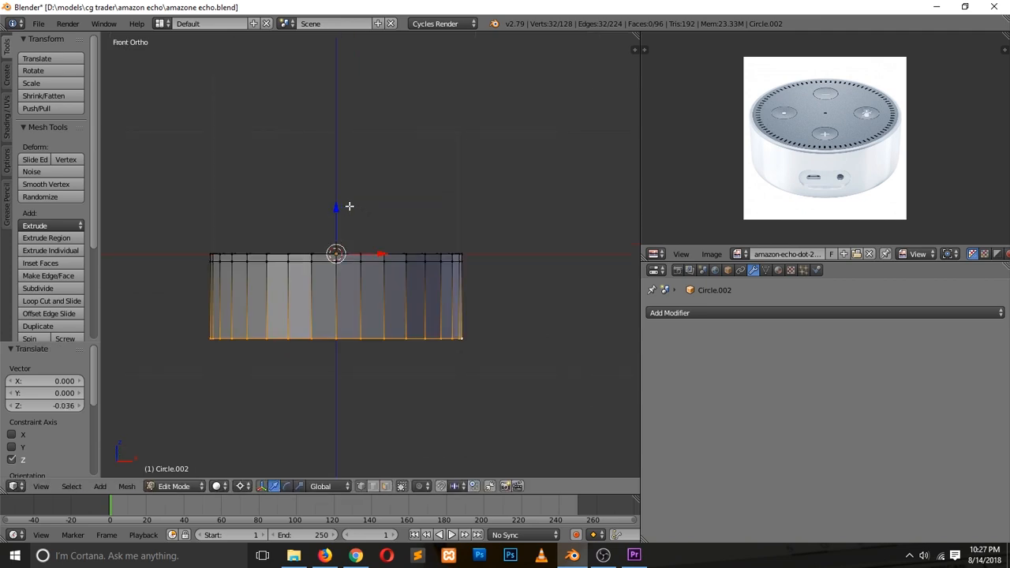
Extrude the side wall's bottom edge loop in place, without any offset.
middle_drag(349, 206, 377, 255)
middle_drag(480, 394, 542, 150)
key(e)
right_click(548, 136)
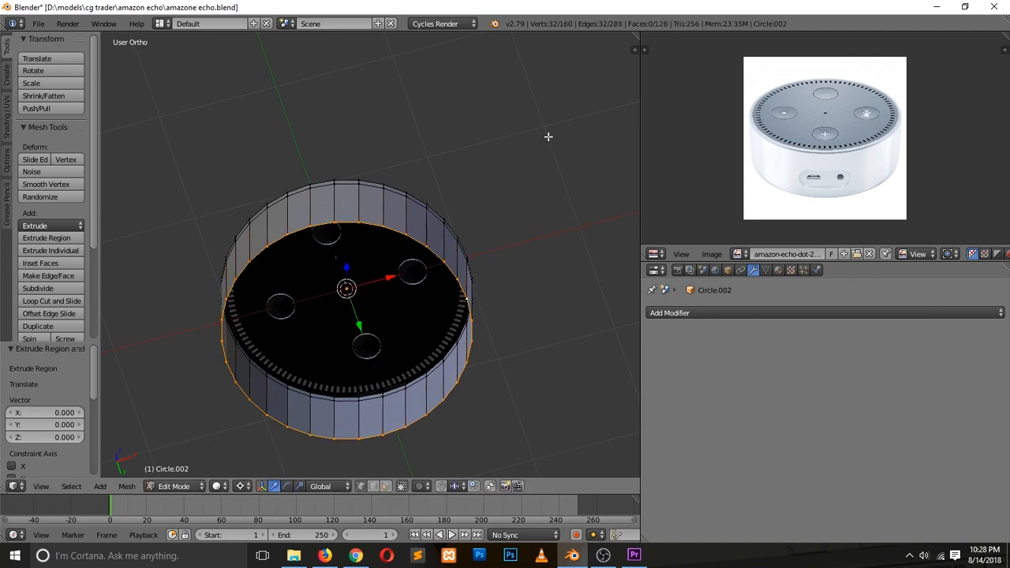
key(s)
click(517, 177)
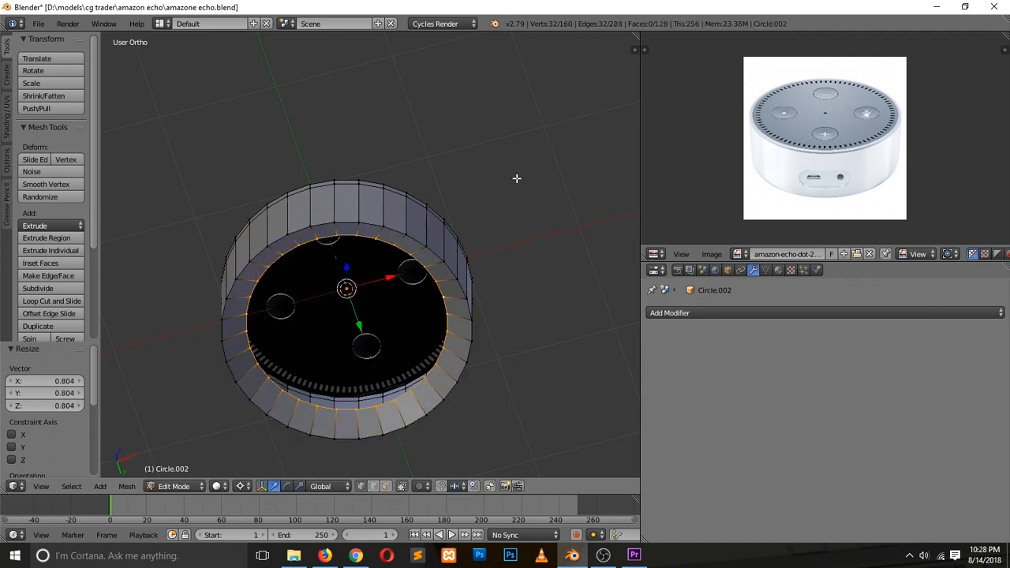
key(ctrl+z)
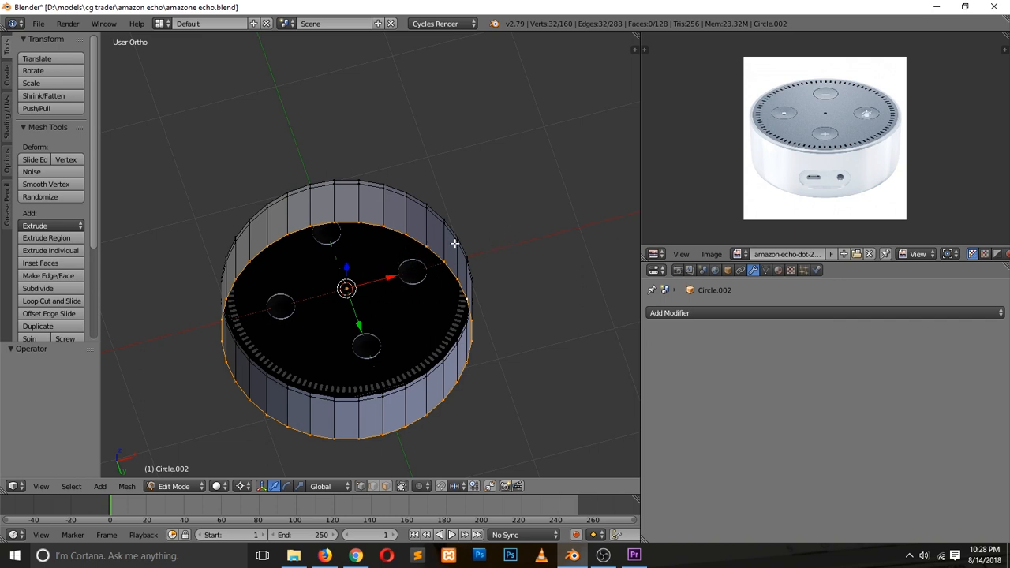
Set the pivot to the bounding box center and scale the extruded bottom loop inward to about 0.567.
key(comma)
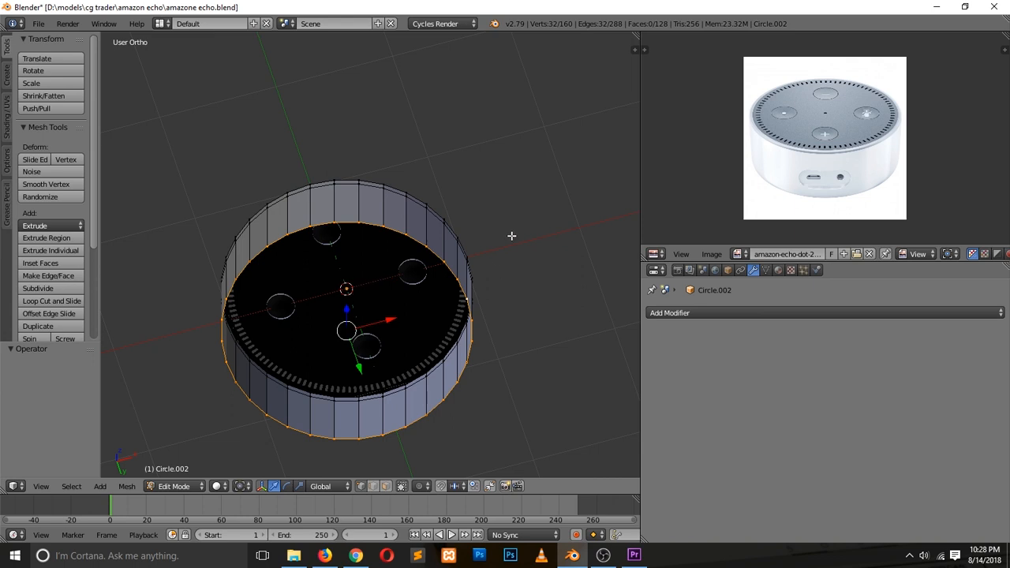
key(e)
key(s)
click(444, 286)
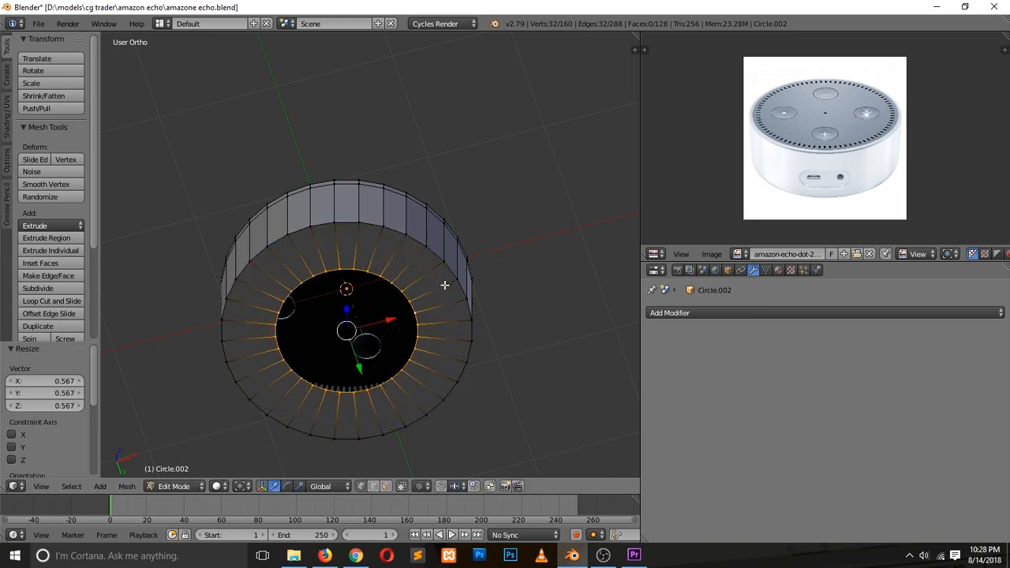
Extrude the inner bottom loop and merge it at its centre to close the base, returning to Object Mode.
key(alt+m)
click(505, 245)
key(Tab)
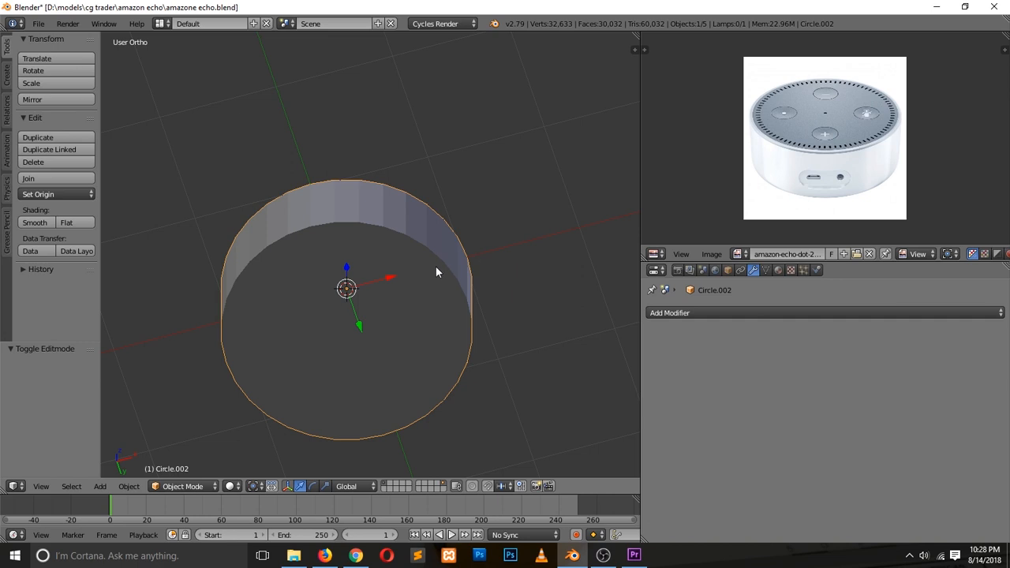
Add a level 2 Subdivision Surface modifier to the body and shade it smooth.
key(ctrl+2)
middle_drag(434, 278, 390, 453)
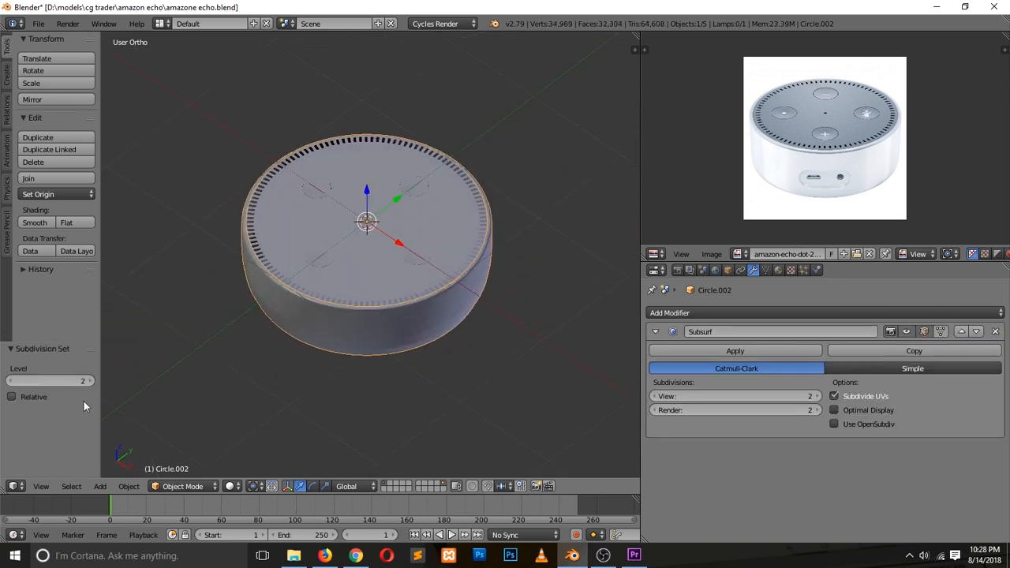
click(40, 223)
scroll(271, 320, up, 4)
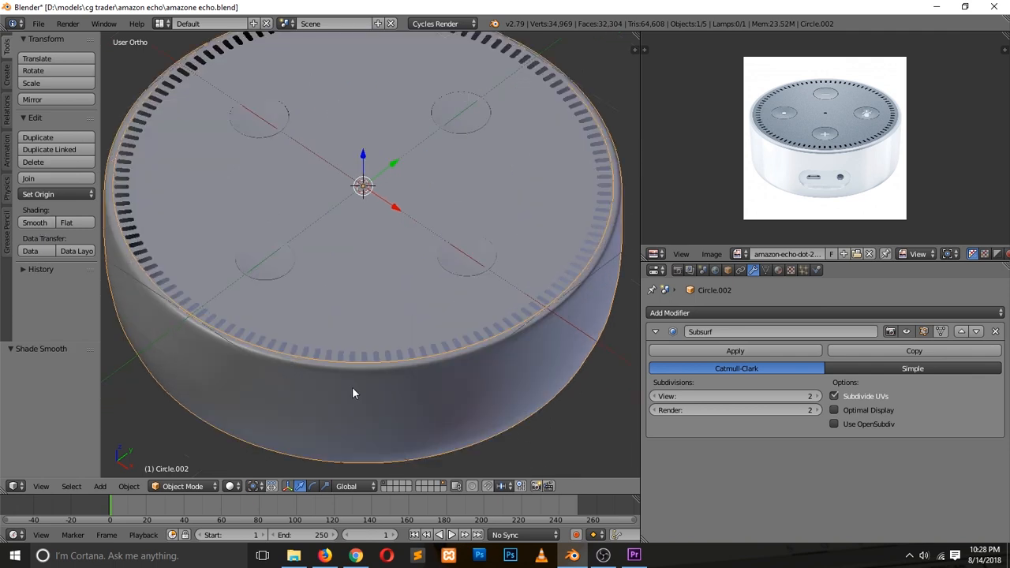
Add one loop cut around the body's side wall, slide it close to the bottom edge, and return to Object Mode.
key(Tab)
middle_drag(350, 404, 402, 343)
key(ctrl+r)
click(390, 355)
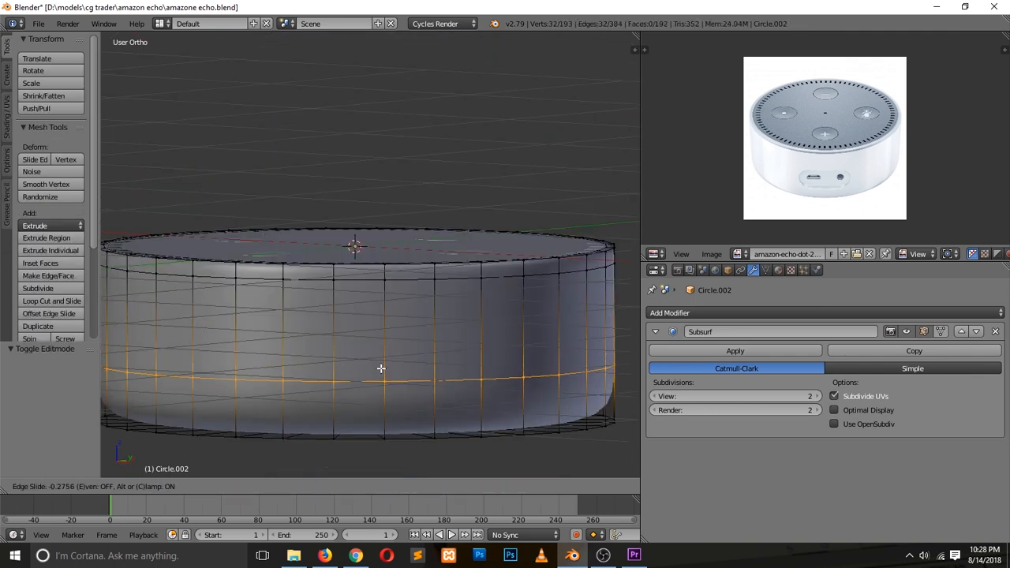
click(386, 419)
key(KP_1)
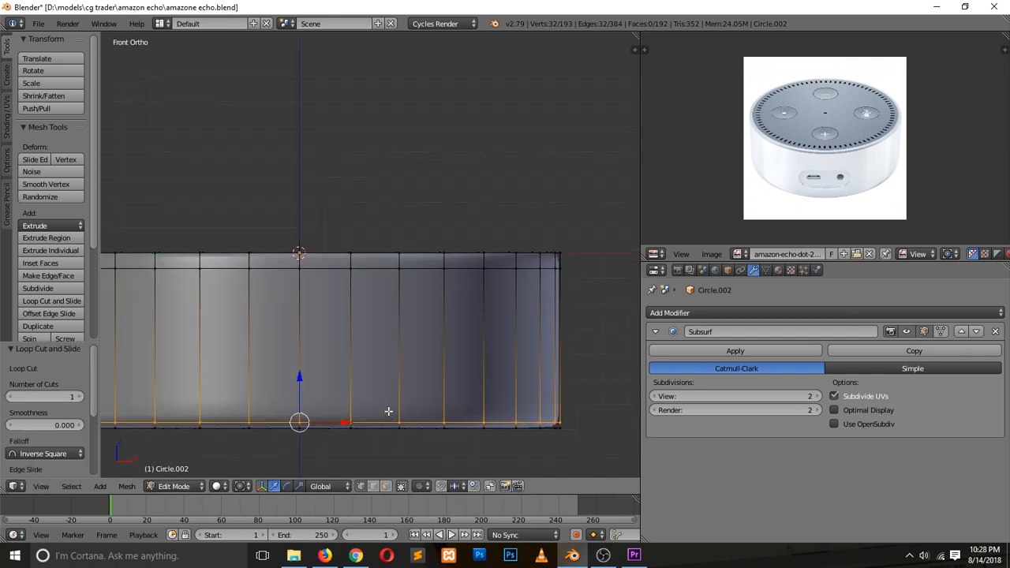
key(Tab)
middle_drag(382, 370, 190, 423)
scroll(213, 402, up, 2)
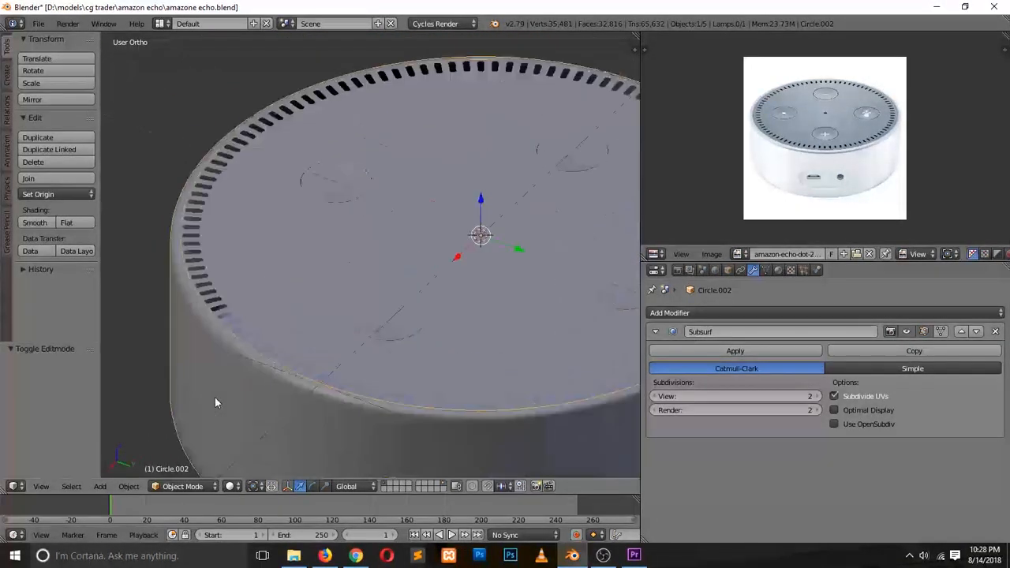
Add a Solidify modifier to the perforated top plate, keeping it below the Mirror and Subdivision Surface modifiers.
right_click(246, 306)
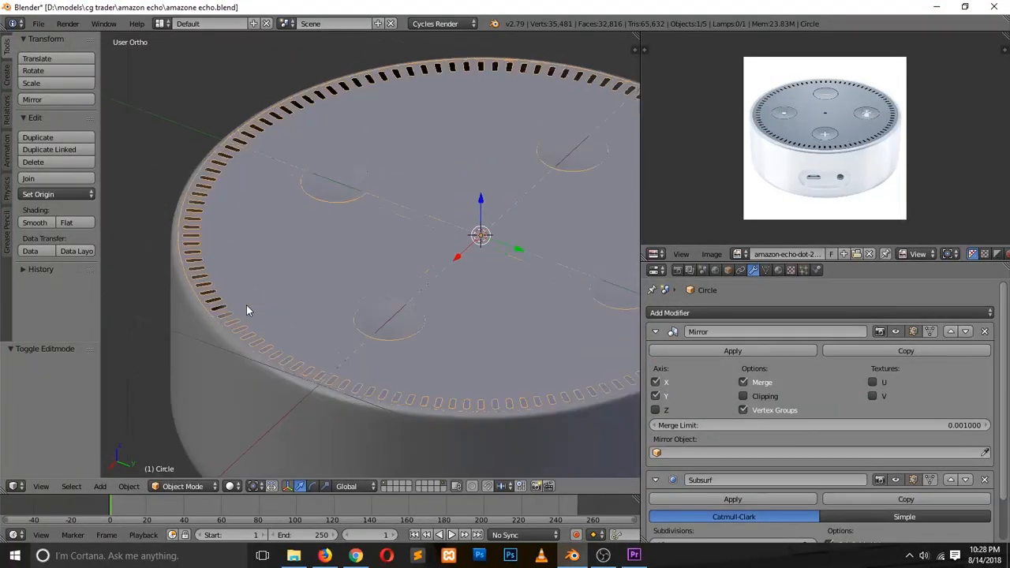
scroll(246, 304, up, 4)
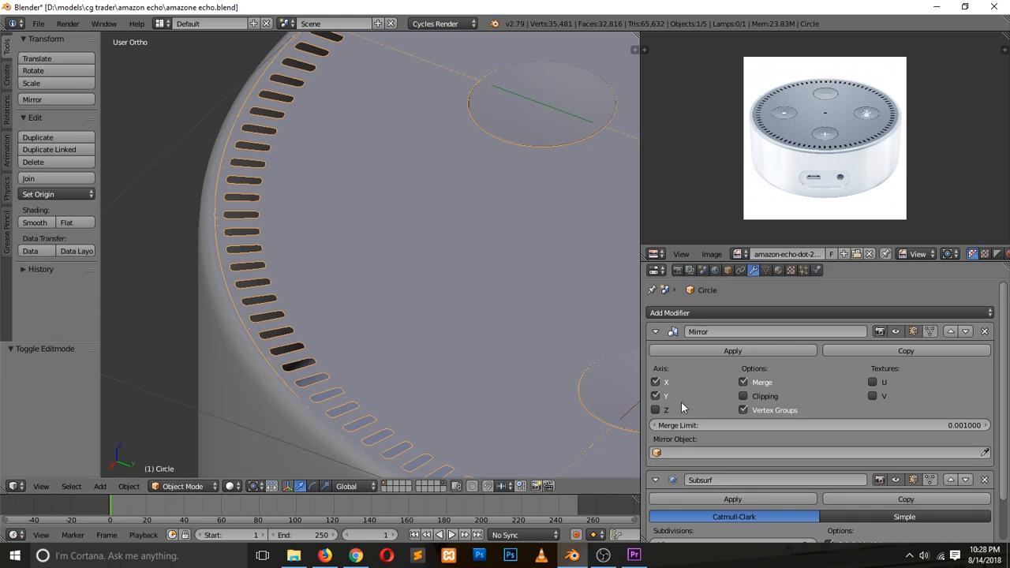
click(656, 332)
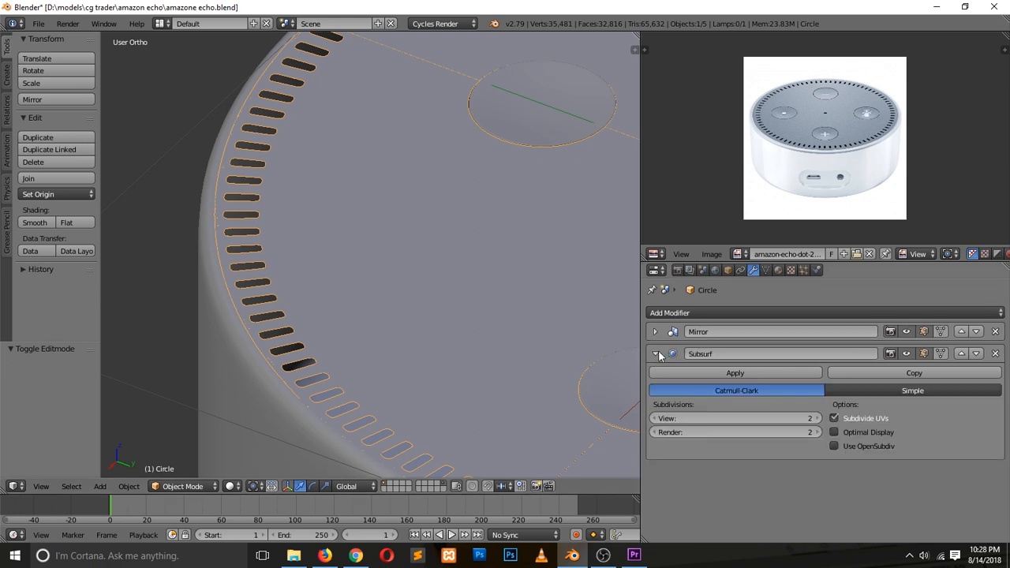
click(656, 353)
click(703, 313)
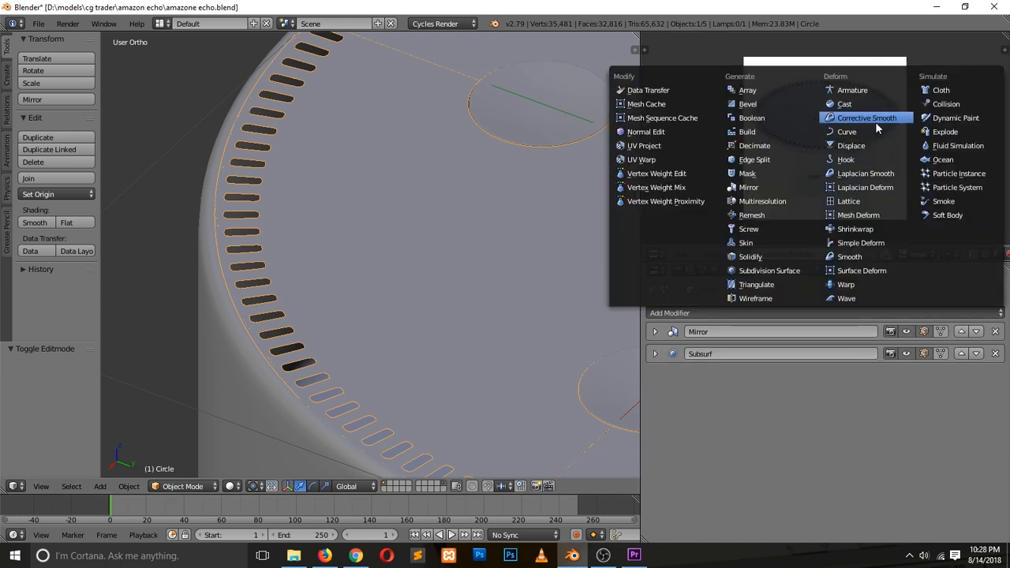
click(770, 258)
Examine the shading of the thickened top plate around the button holes and the centre.
middle_drag(313, 265, 380, 260)
scroll(379, 259, down, 5)
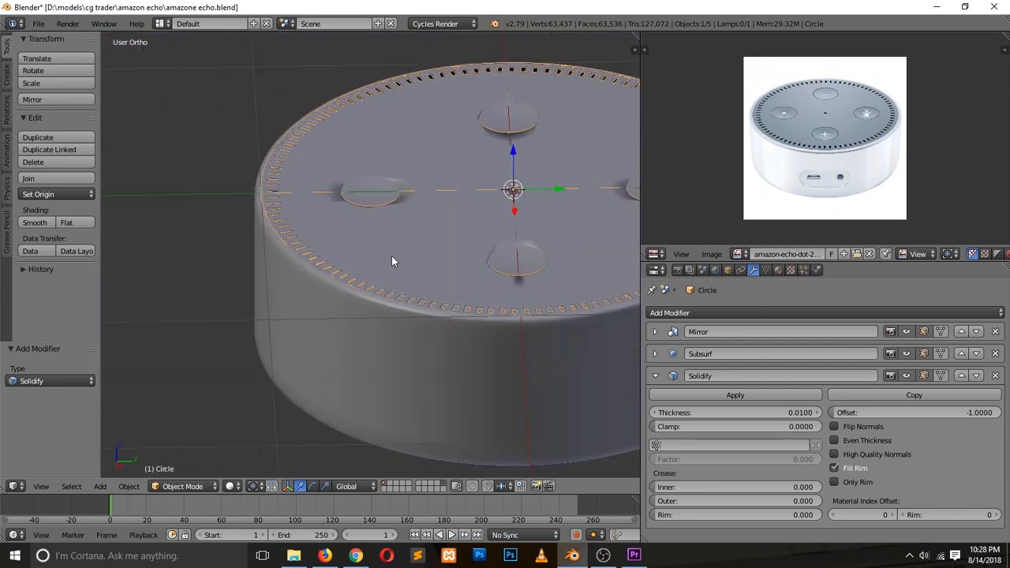
ctrl+scroll(392, 255, up, 5)
scroll(409, 258, up, 4)
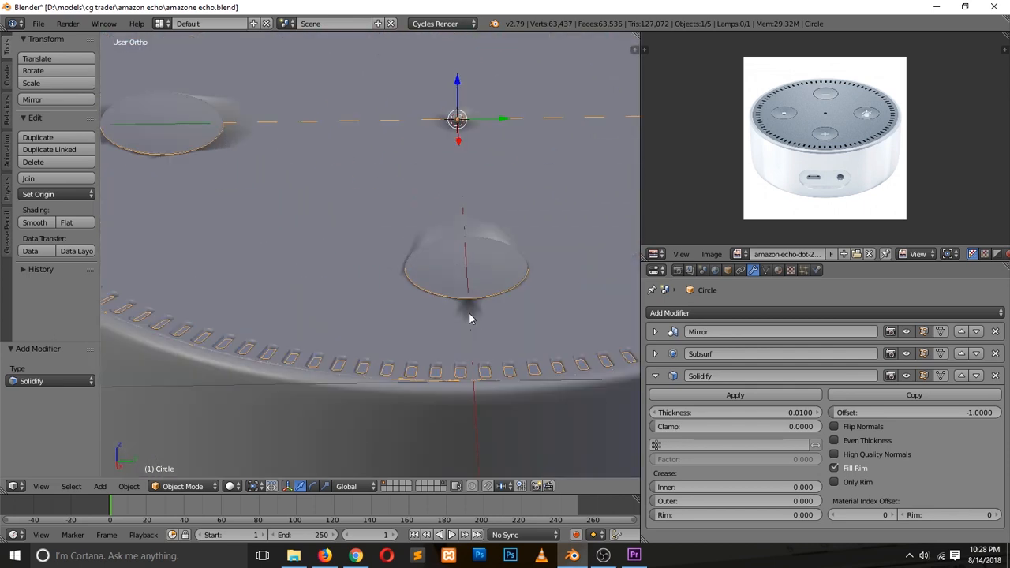
middle_drag(467, 308, 277, 187)
middle_drag(339, 229, 367, 281)
shift+scroll(384, 276, up, 10)
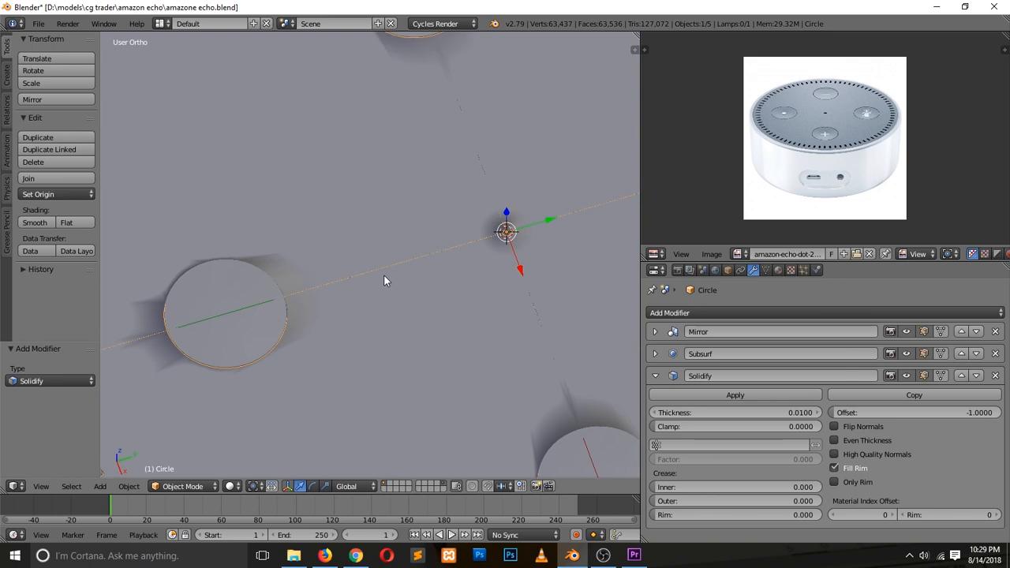
scroll(446, 285, up, 1)
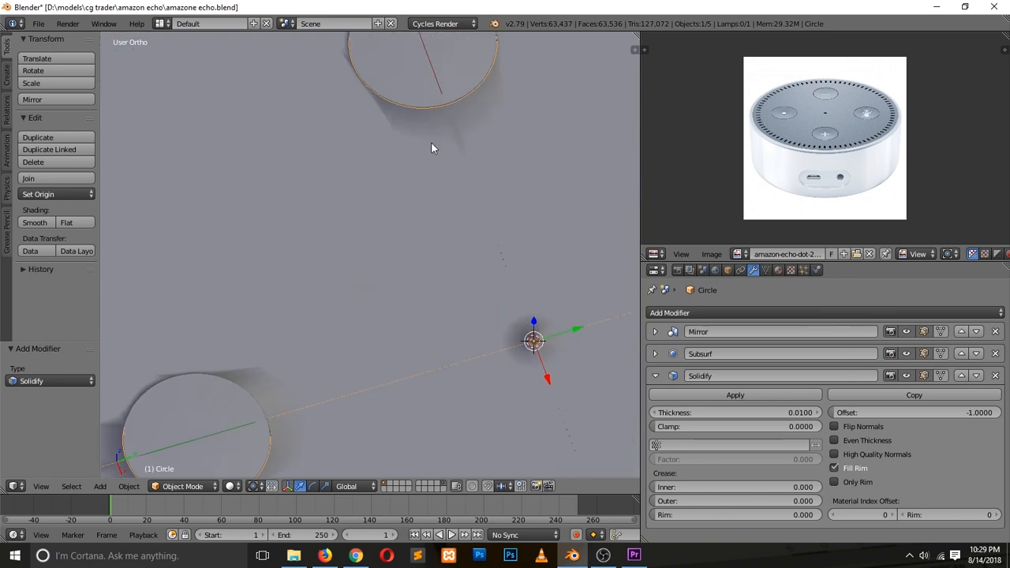
scroll(433, 153, down, 5)
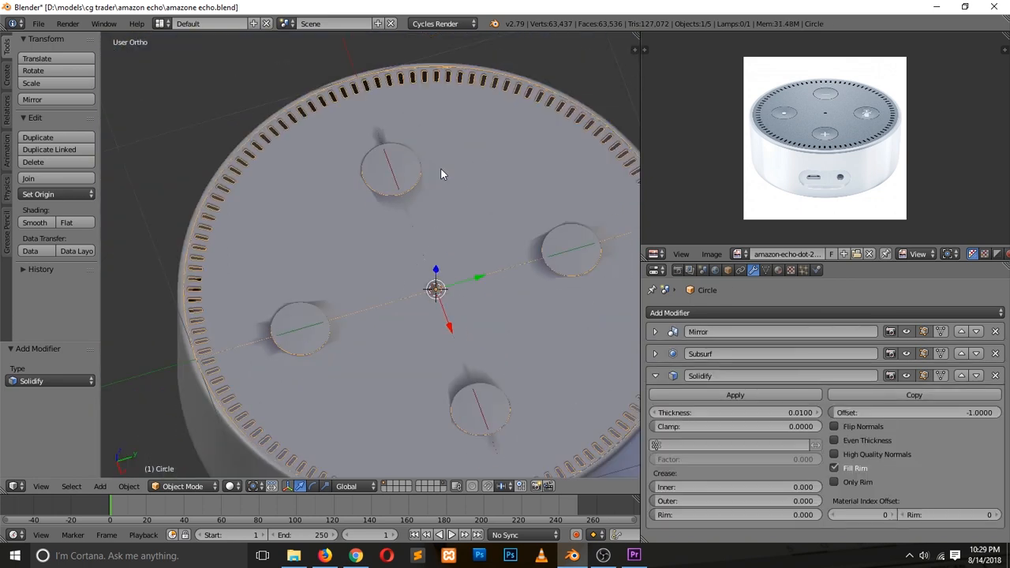
Hide the button discs and select the perforated top plate.
right_click(393, 150)
key(h)
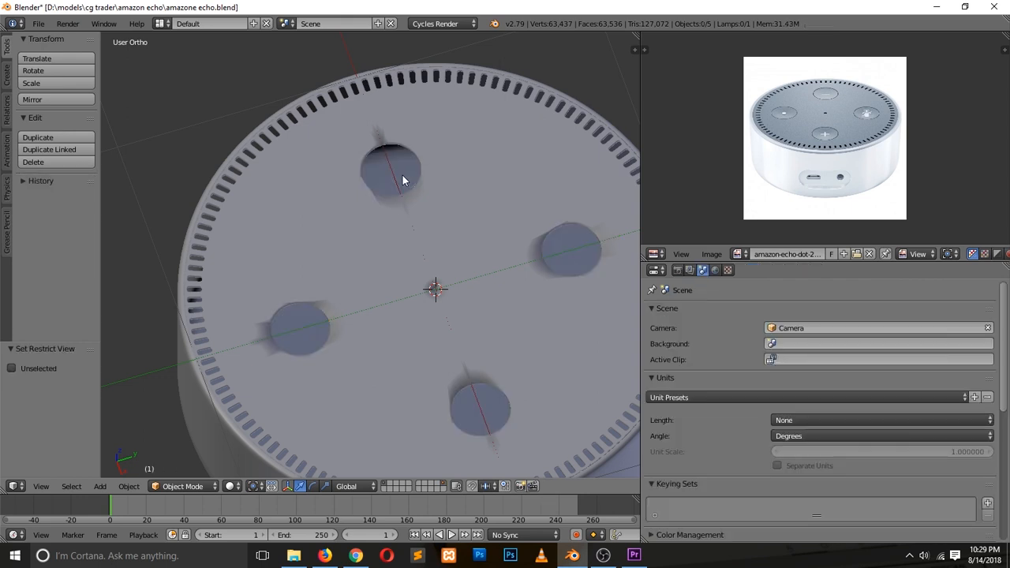
scroll(410, 168, up, 5)
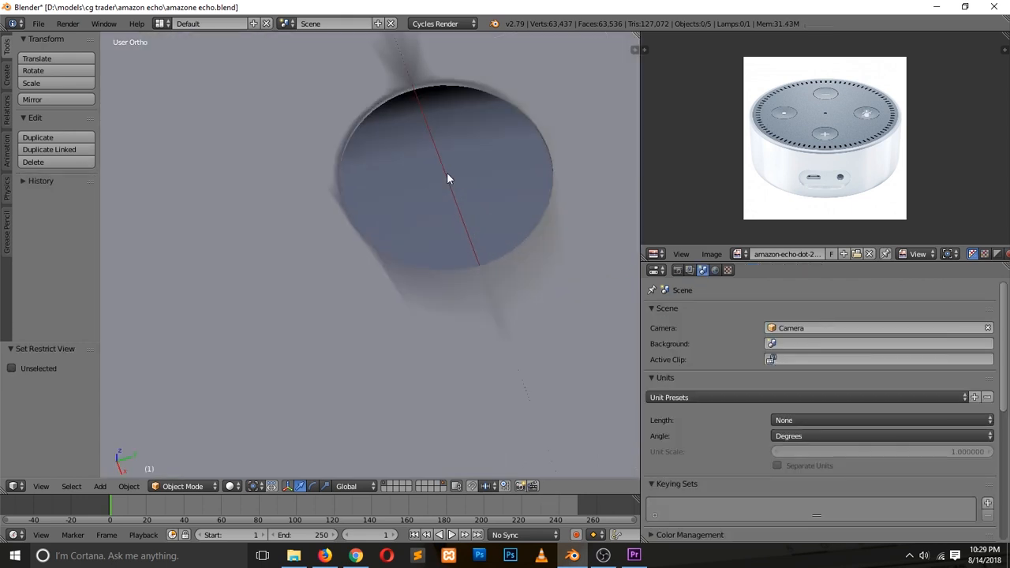
scroll(455, 163, up, 2)
shift+scroll(455, 168, up, 4)
right_click(455, 169)
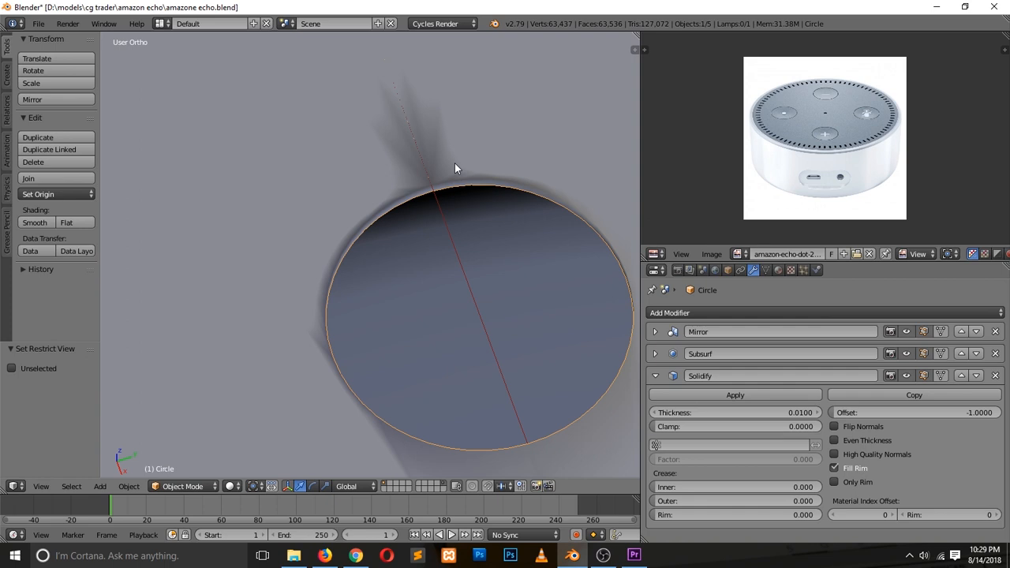
key(Tab)
scroll(449, 188, down, 12)
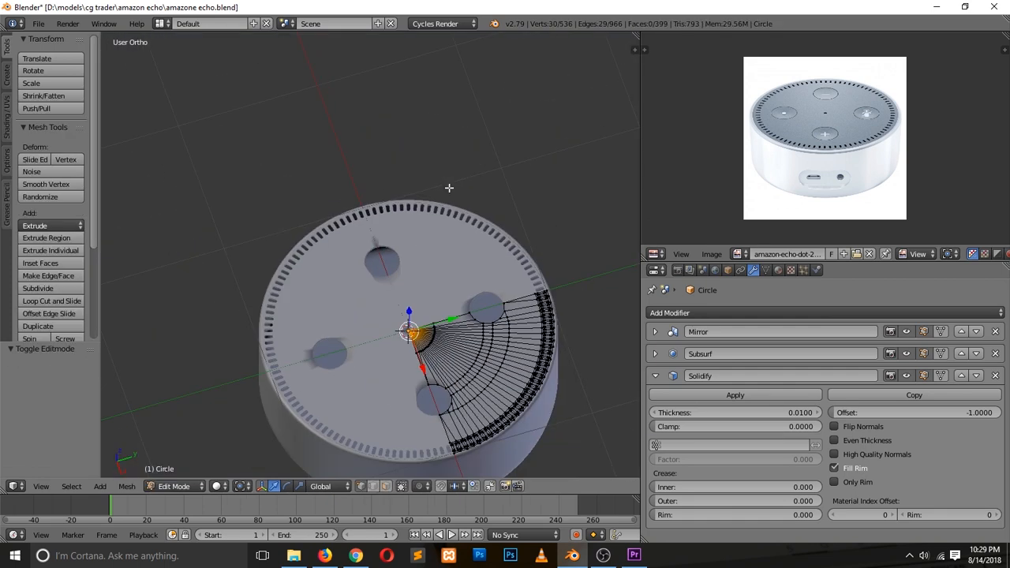
key(KP_7)
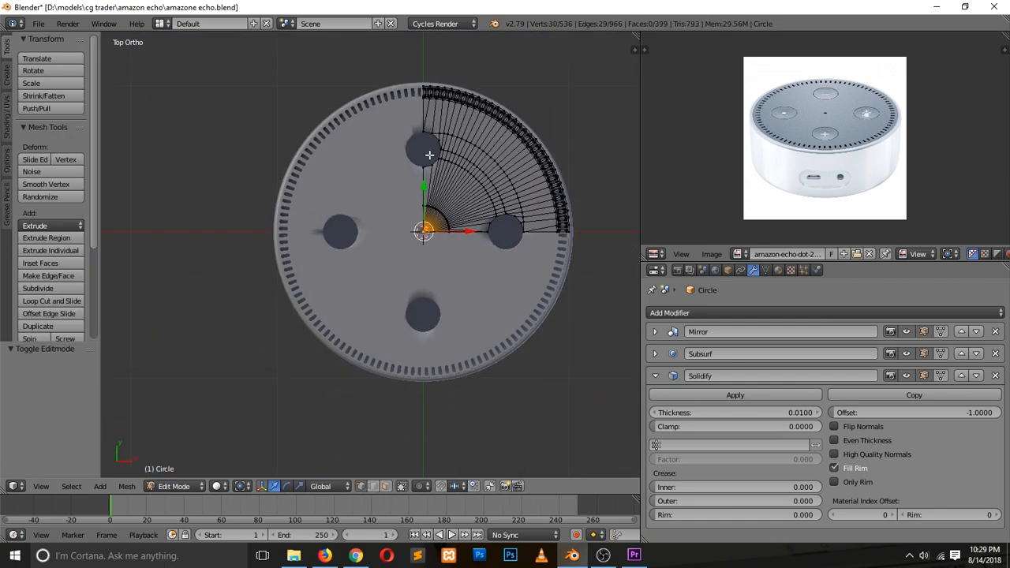
shift+scroll(430, 170, up, 6)
scroll(446, 202, up, 10)
ctrl+scroll(515, 240, up, 11)
shift+scroll(515, 236, up, 4)
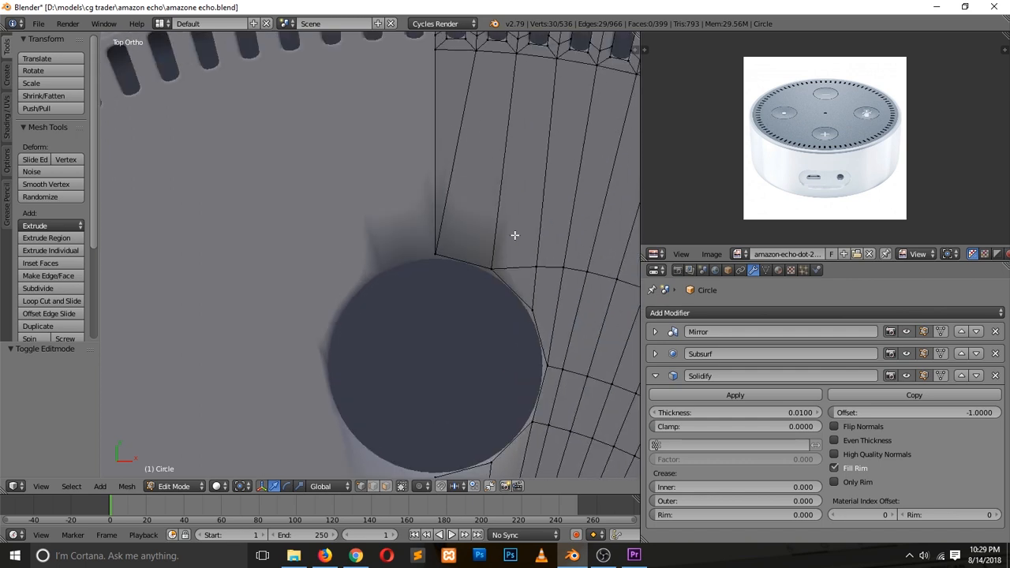
shift+scroll(514, 236, up, 2)
key(a)
key(z)
key(z)
right_click(437, 284)
key(g)
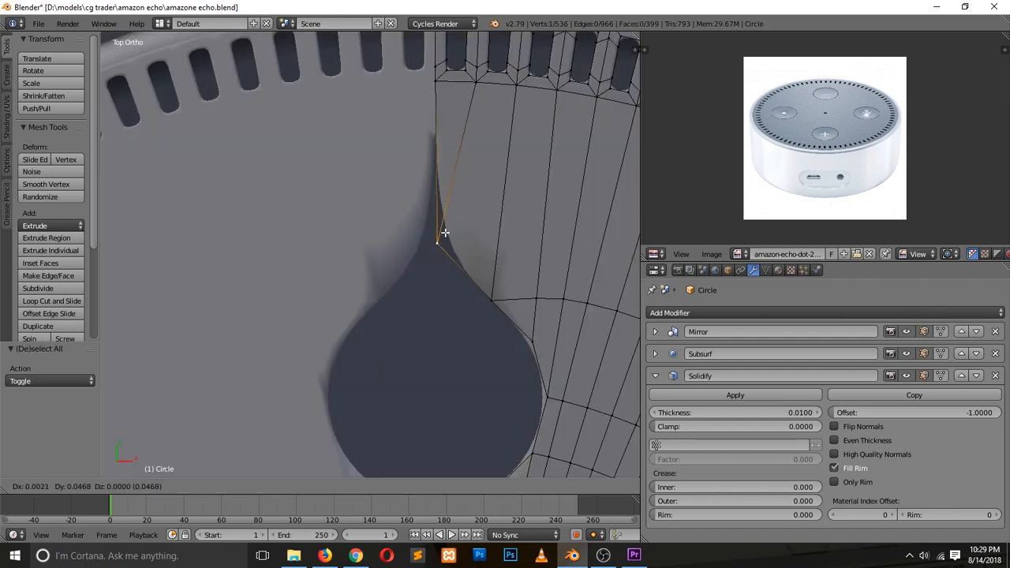
right_click(500, 256)
scroll(490, 322, down, 4)
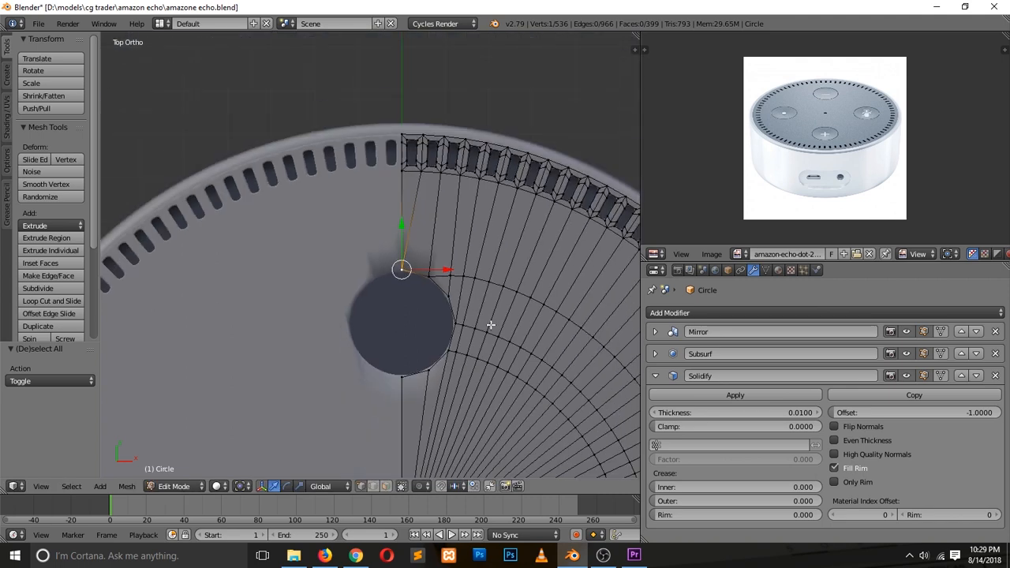
key(Tab)
scroll(490, 323, down, 3)
shift+scroll(491, 322, down, 3)
shift+scroll(491, 322, down, 1)
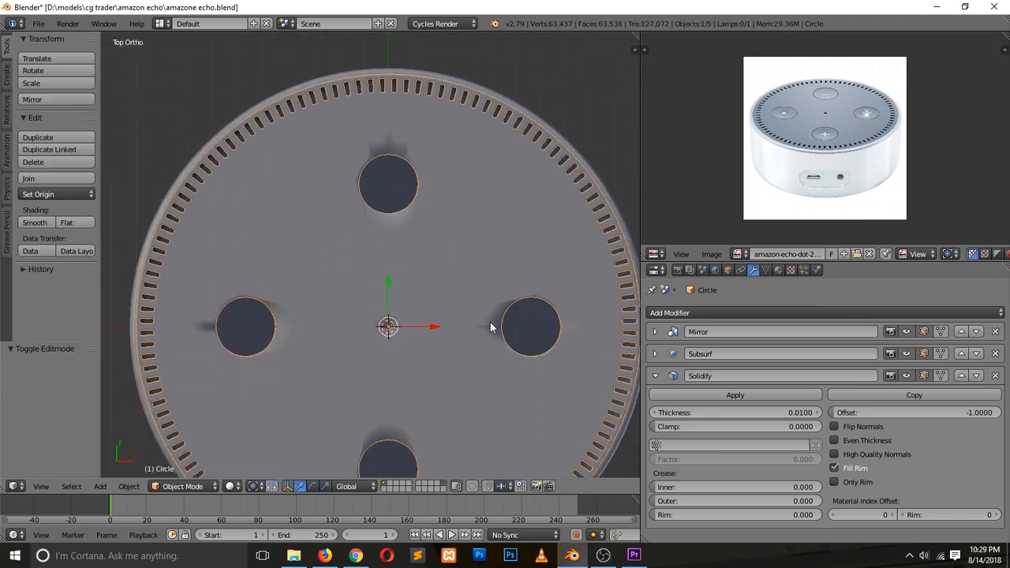
Apply the top plate's Mirror modifier and enter Edit Mode on the full mesh.
click(655, 333)
click(733, 351)
key(Tab)
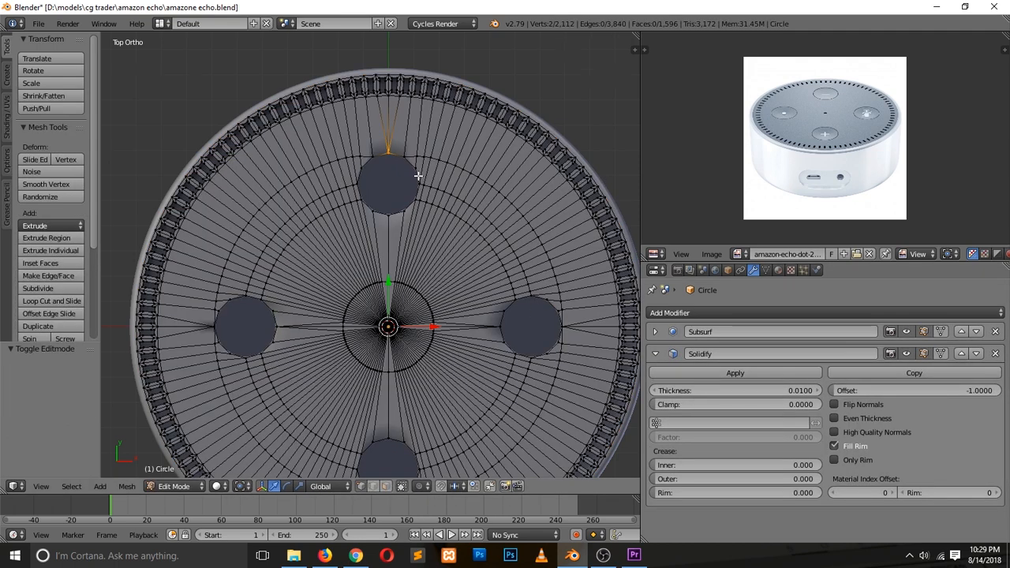
Extrude the upper button hole's edge loop in place and scale it inward to about 0.94.
scroll(418, 175, up, 2)
key(a)
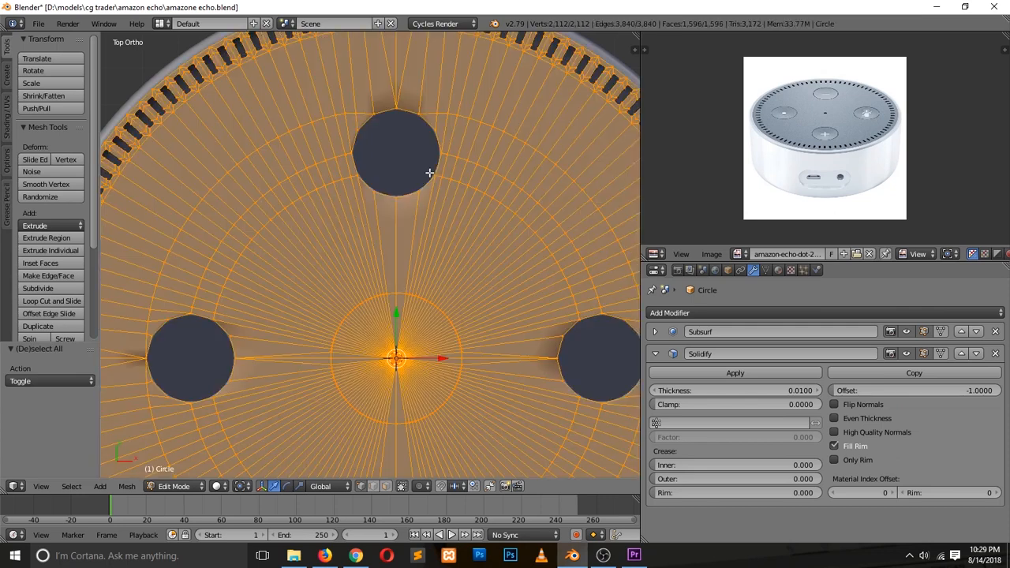
alt+right_click(433, 124)
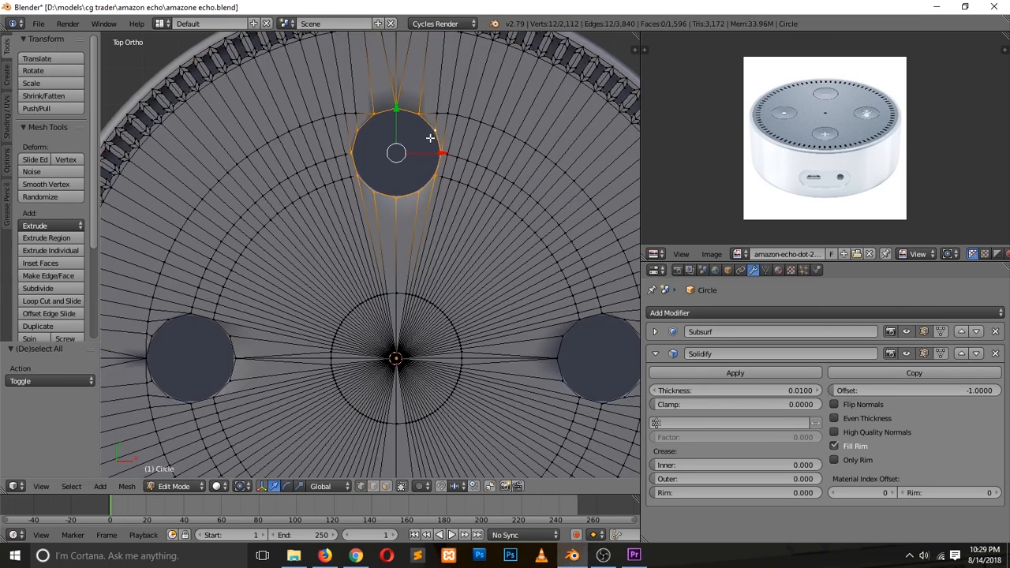
key(e)
right_click(476, 154)
key(s)
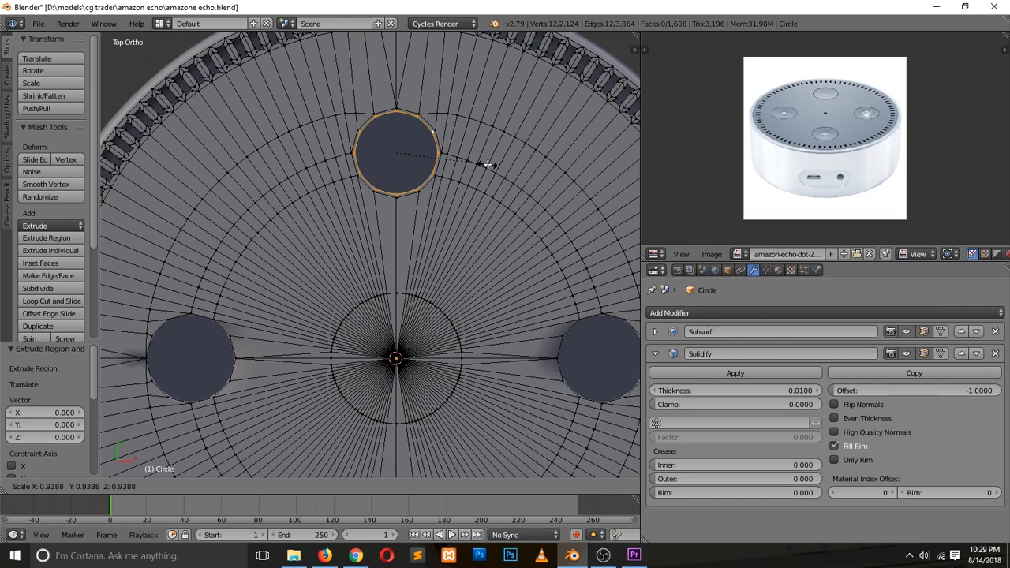
click(488, 164)
Extrude the right button hole's edge loop in place and scale it slightly inward, finishing with a 1.018 size correction.
scroll(488, 173, down, 4)
alt+right_click(519, 248)
key(e)
right_click(547, 267)
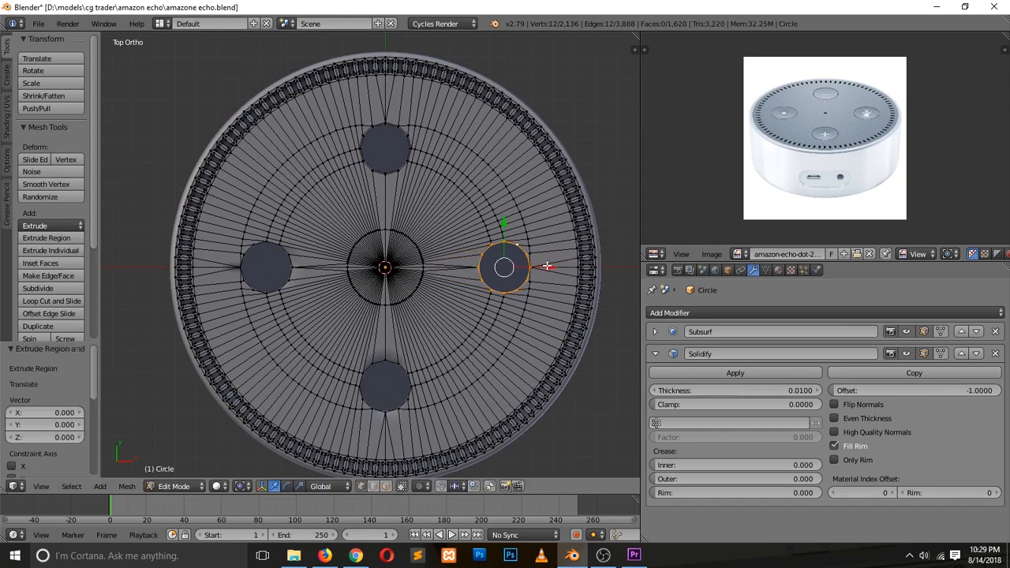
key(s)
click(549, 262)
scroll(553, 275, up, 3)
key(s)
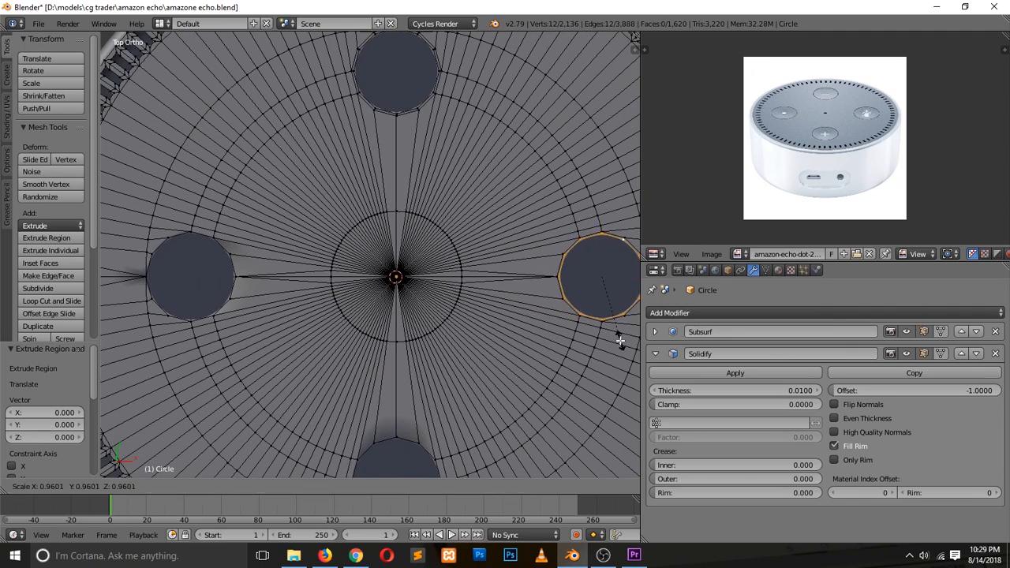
click(619, 340)
key(s)
click(619, 342)
Extrude the lower button hole's edge loop in place and scale it inward to 0.976.
shift+scroll(600, 334, down, 6)
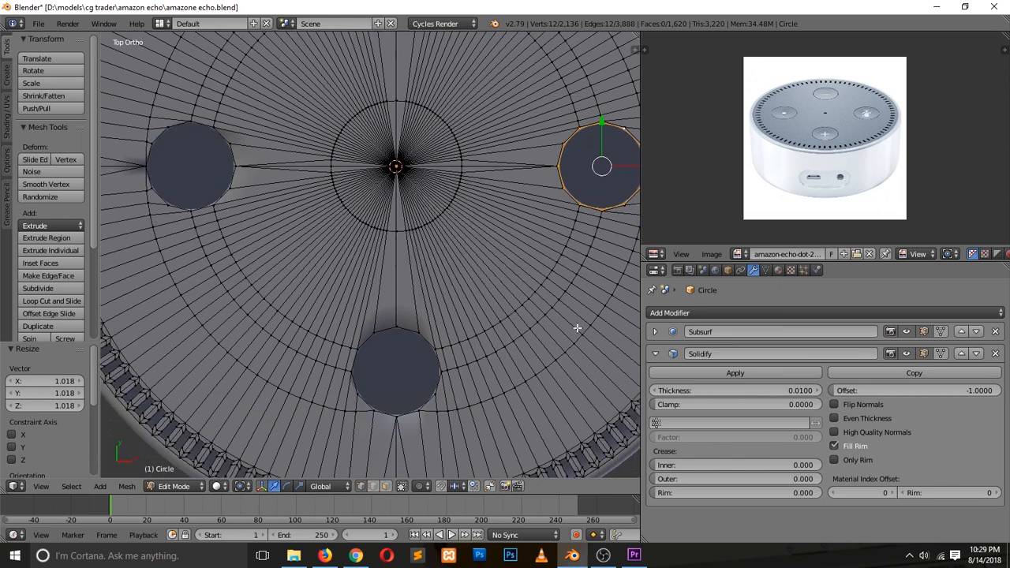
right_click(396, 348)
key(e)
click(528, 361)
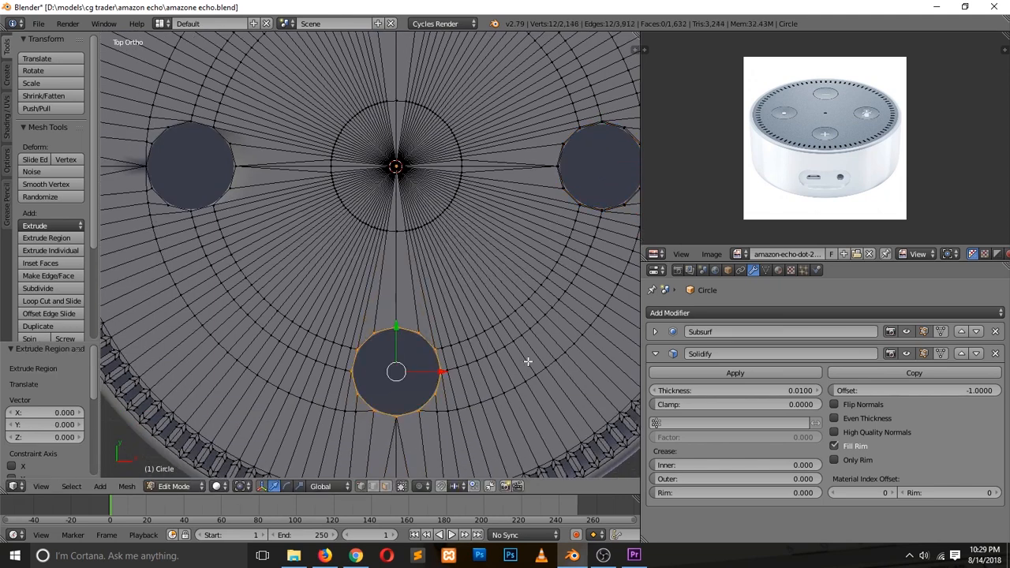
key(s)
click(525, 364)
Extrude the left button hole's edge loop in place and scale it inward to 0.972.
right_click(167, 151)
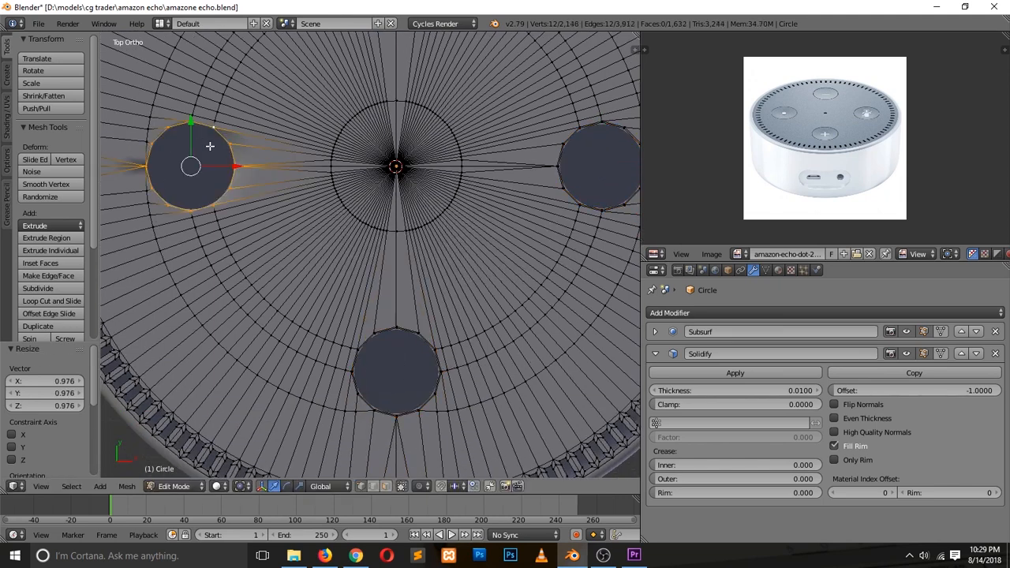
key(e)
click(408, 237)
key(s)
click(407, 247)
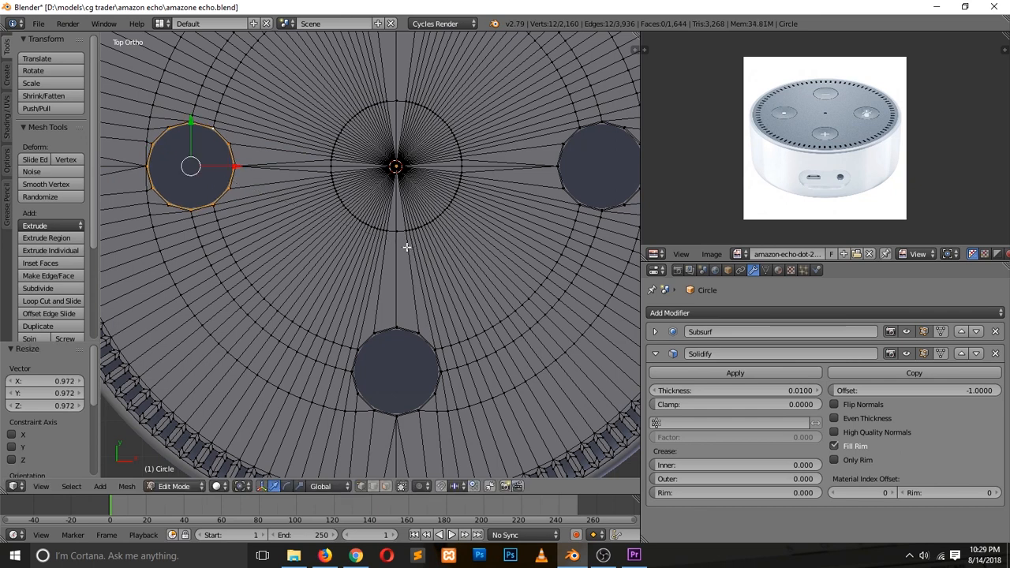
Return to Object Mode and unhide the button discs.
key(Tab)
scroll(407, 253, down, 4)
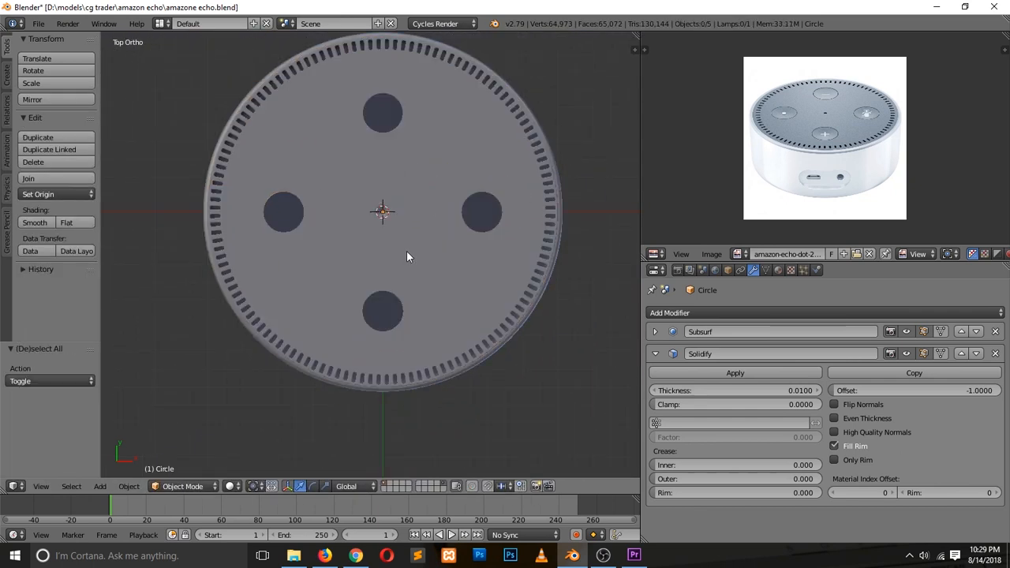
middle_drag(416, 337, 393, 315)
scroll(392, 315, up, 3)
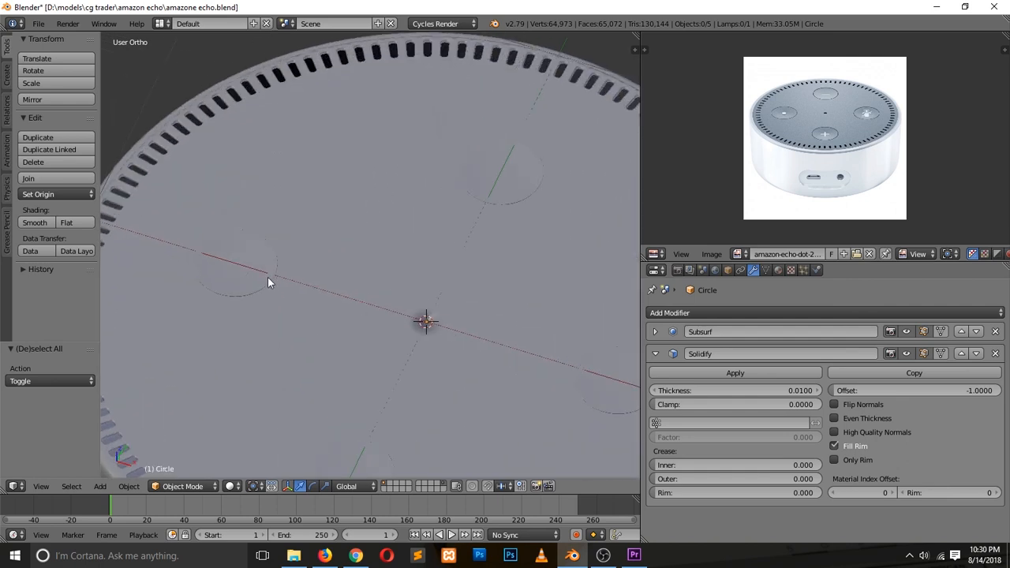
Switch to the top view and save the model, overwriting the existing amazone echo.blend file.
key(KP_7)
scroll(299, 277, down, 2)
key(ctrl+s)
click(301, 278)
Examine the four button discs from the top against the plus button in the reference image.
scroll(371, 303, up, 3)
shift+scroll(372, 303, up, 8)
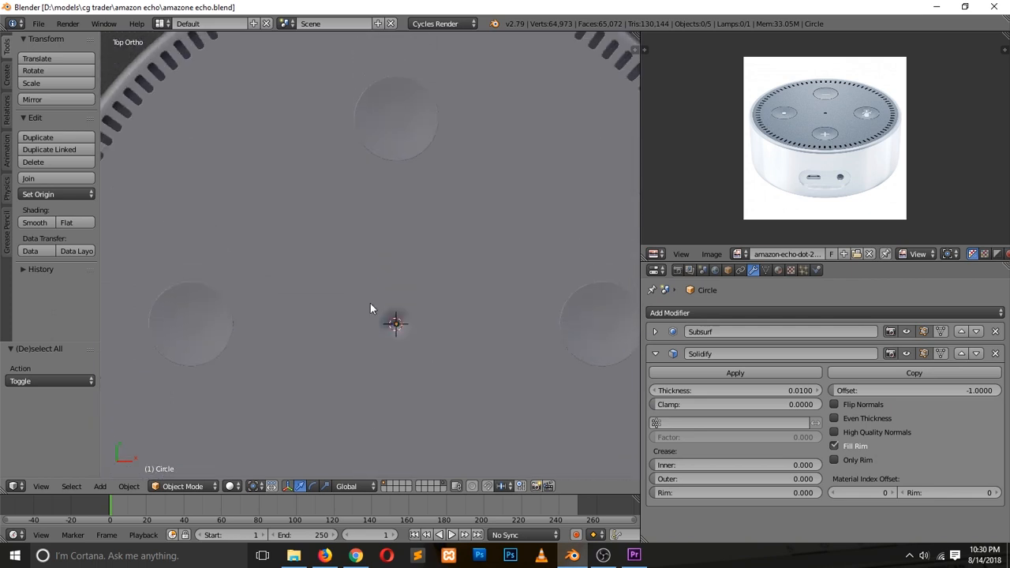
shift+scroll(370, 304, up, 2)
right_click(392, 162)
key(Tab)
key(a)
key(a)
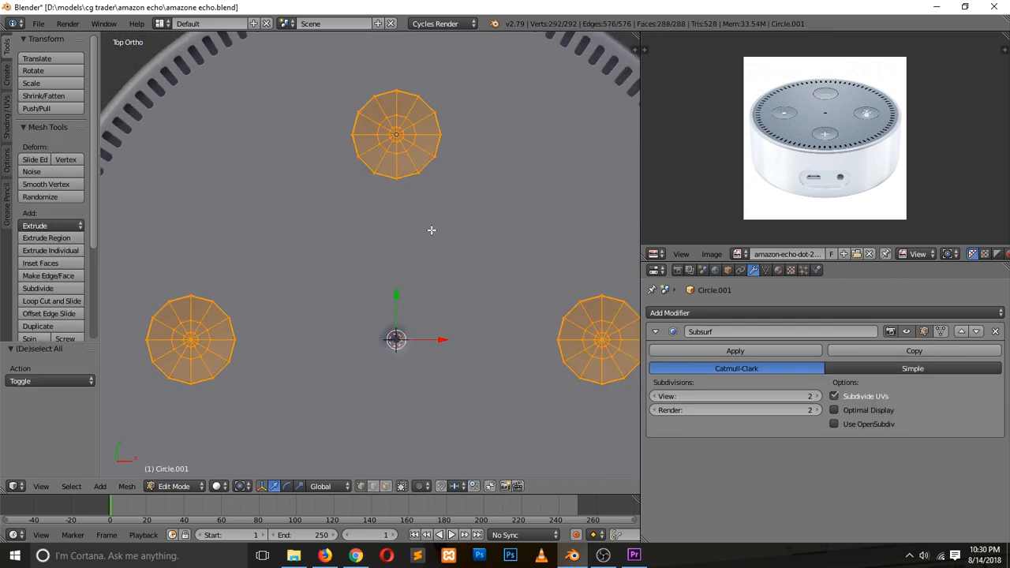
key(a)
key(Tab)
scroll(794, 154, up, 6)
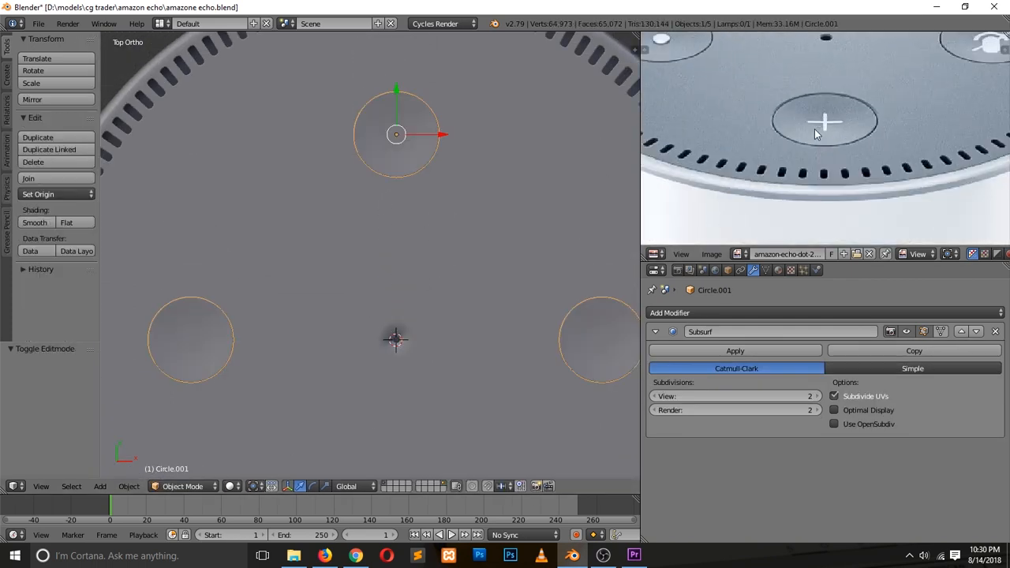
scroll(415, 154, down, 1)
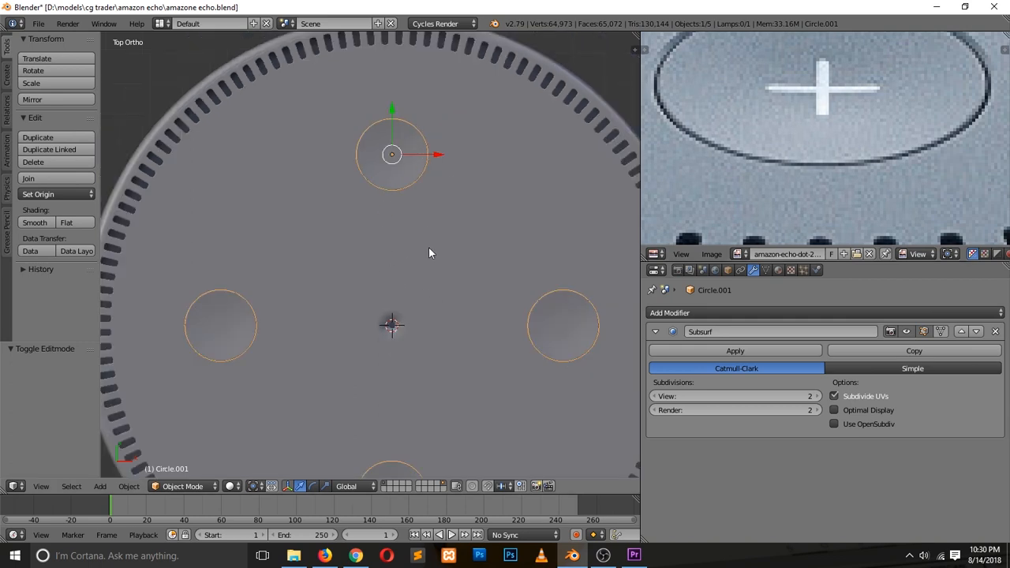
Select all of the button discs' geometry in Edit Mode and set the pivot point to Individual Origins.
key(a)
key(a)
key(Tab)
key(a)
key(a)
key(a)
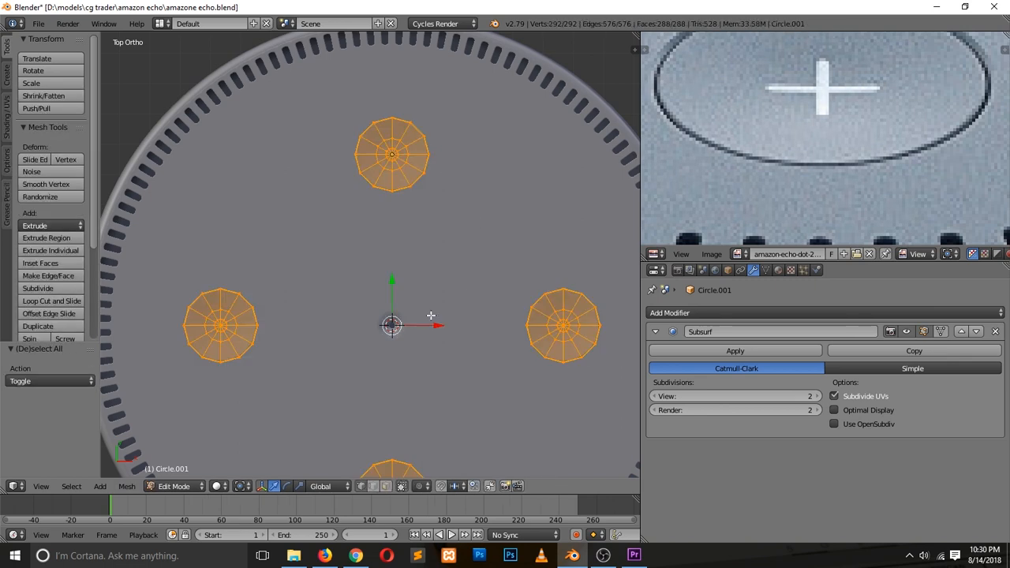
click(240, 488)
click(242, 487)
click(241, 487)
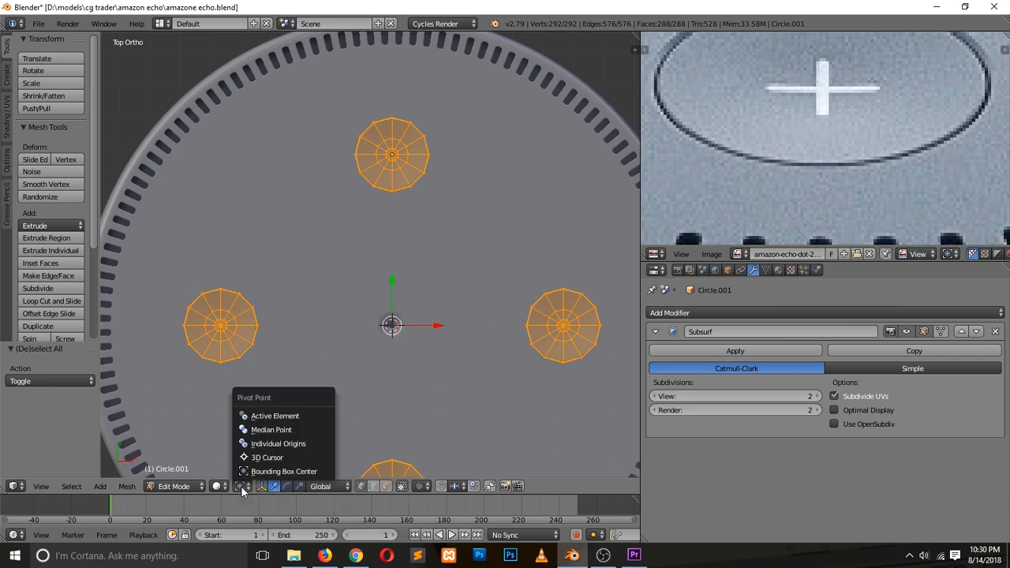
click(272, 443)
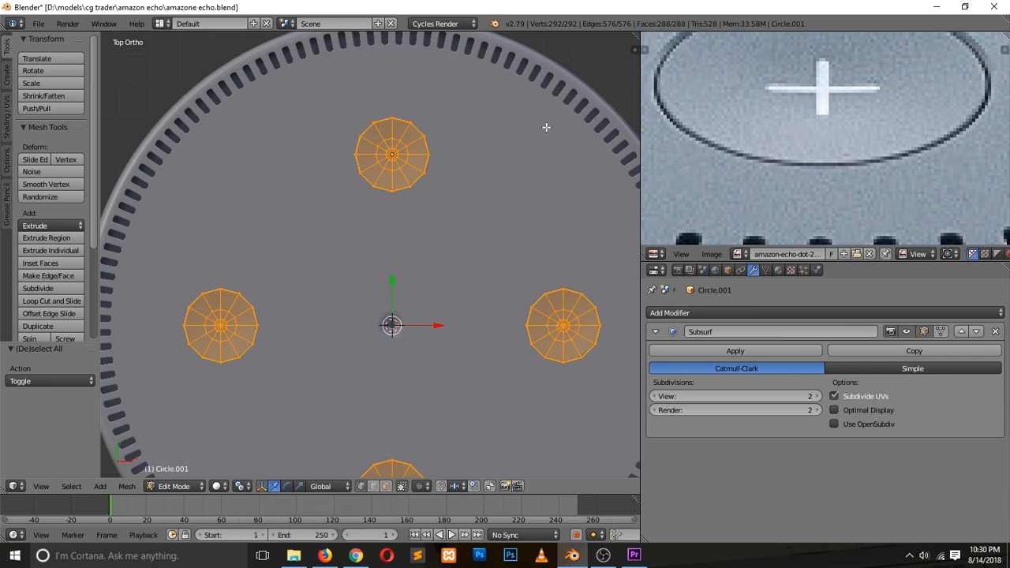
Scale the four button discs down slightly around their own centres with the global Z axis locked.
key(s)
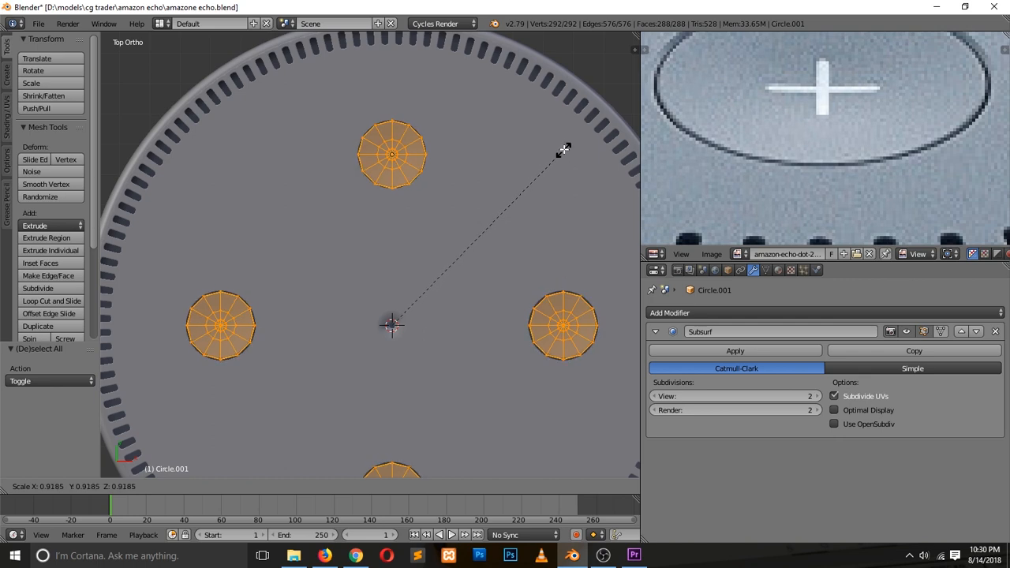
click(570, 142)
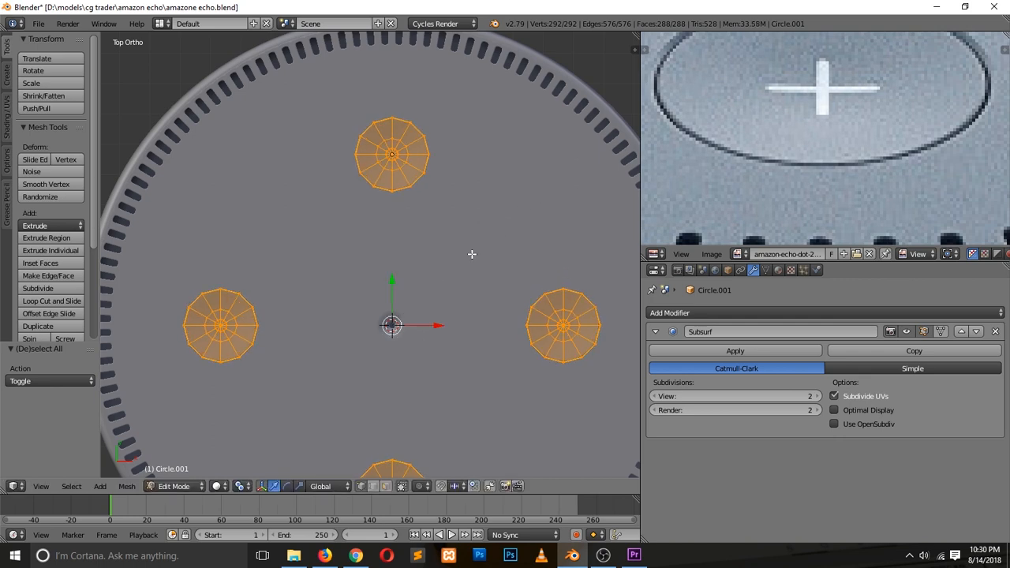
middle_drag(472, 255, 477, 160)
key(KP_Decimal)
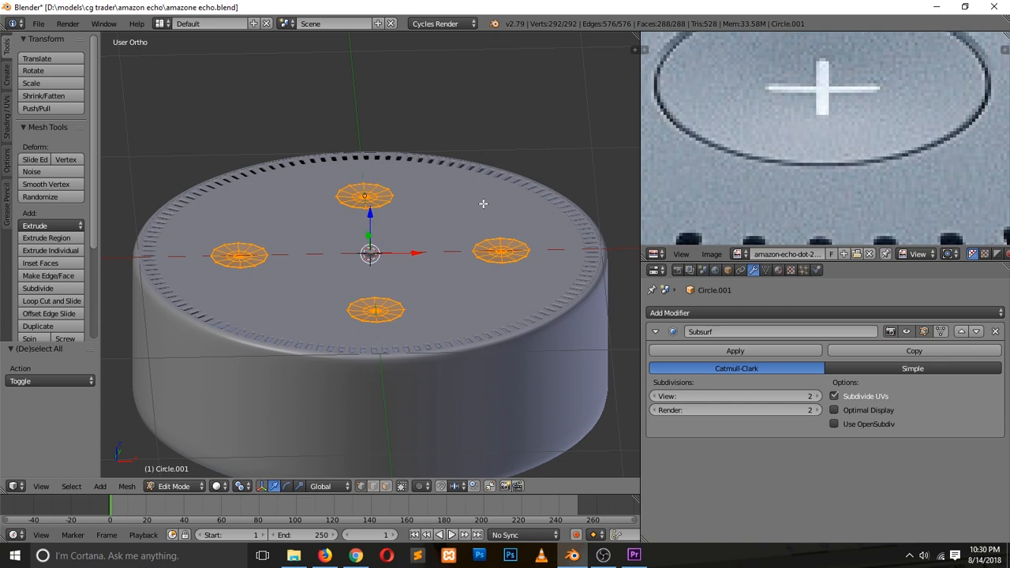
scroll(483, 204, up, 2)
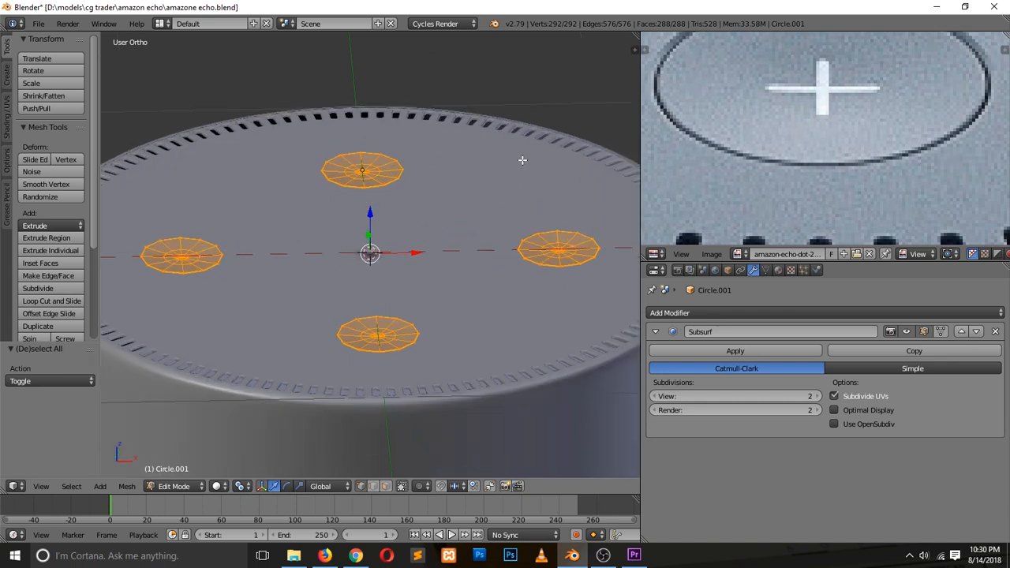
key(s)
key(shift+z)
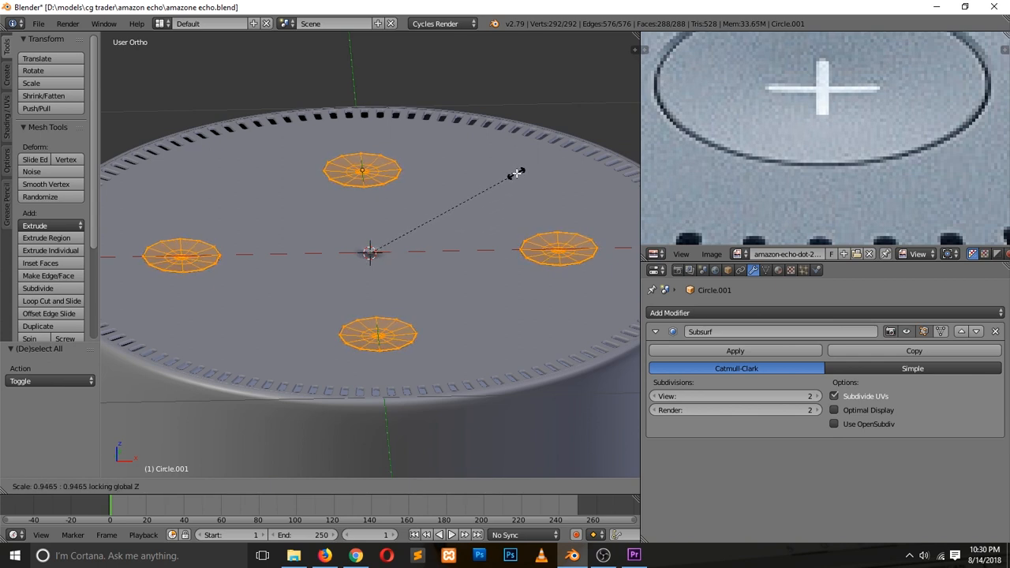
click(523, 176)
Return to Object Mode in the top view, deselect everything and save over the existing file.
key(Tab)
key(KP_7)
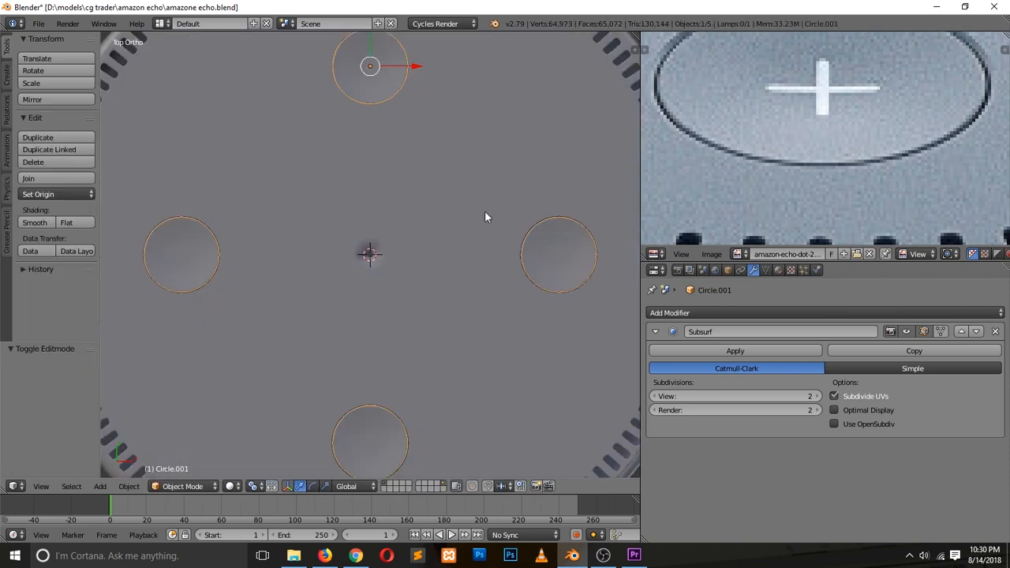
scroll(485, 211, down, 2)
key(a)
key(ctrl+s)
click(484, 213)
Examine the overall model and the centre of the top plate in solid and wireframe shading.
middle_drag(458, 328, 392, 252)
scroll(392, 253, down, 3)
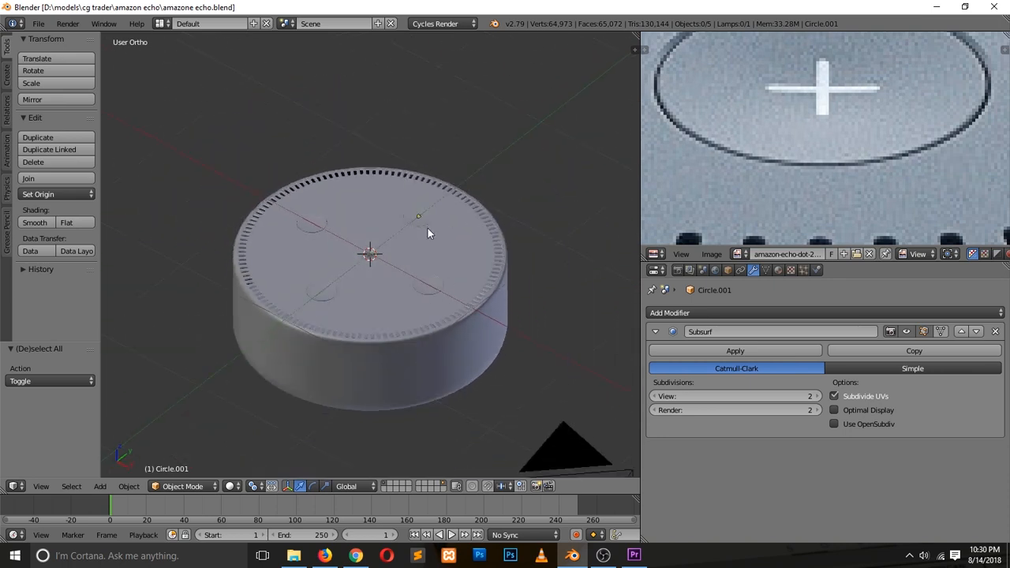
scroll(688, 154, down, 3)
scroll(688, 154, up, 2)
scroll(434, 278, up, 1)
scroll(433, 278, up, 10)
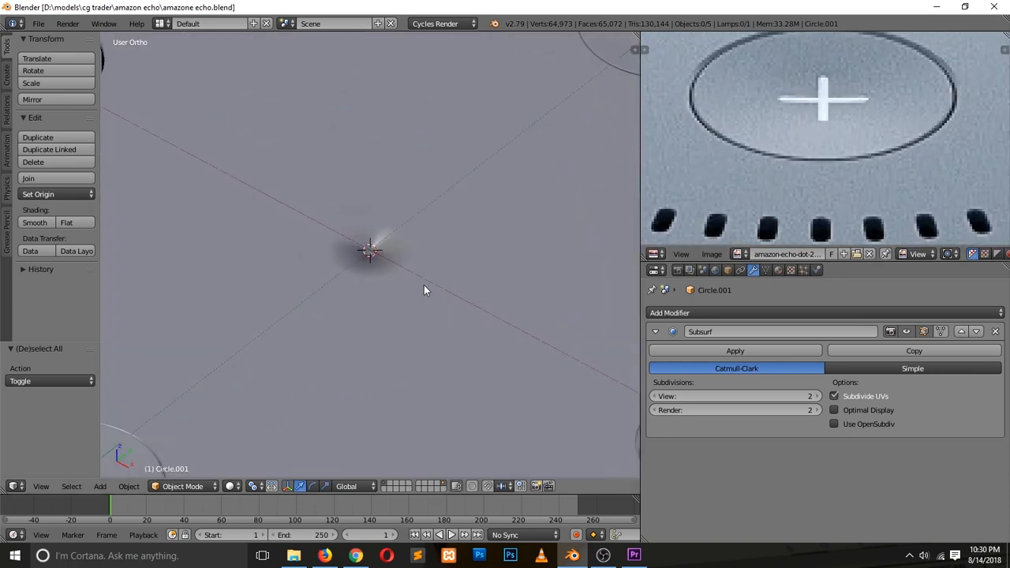
key(Tab)
scroll(390, 261, up, 5)
scroll(418, 225, down, 3)
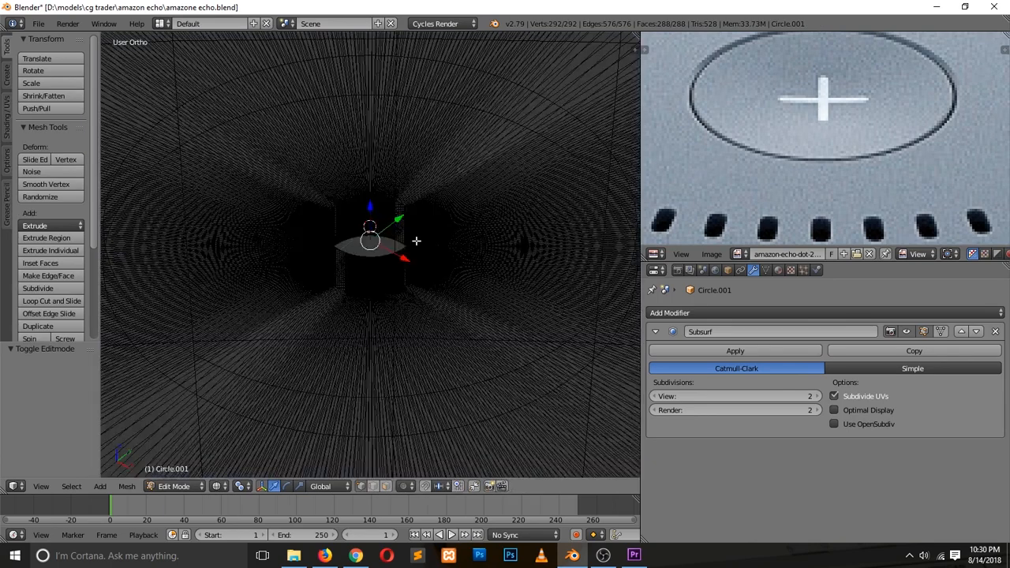
key(Tab)
scroll(462, 246, down, 4)
scroll(466, 246, down, 3)
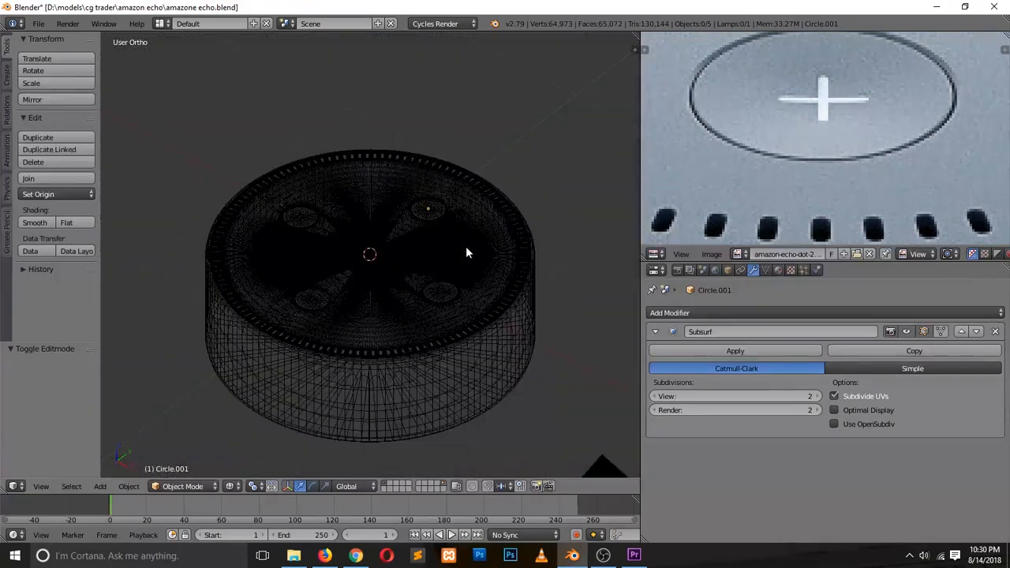
key(z)
scroll(447, 251, up, 4)
Extrude the top plate's central hole edge loop in place, scale the new loop slightly and return to Object Mode.
right_click(447, 251)
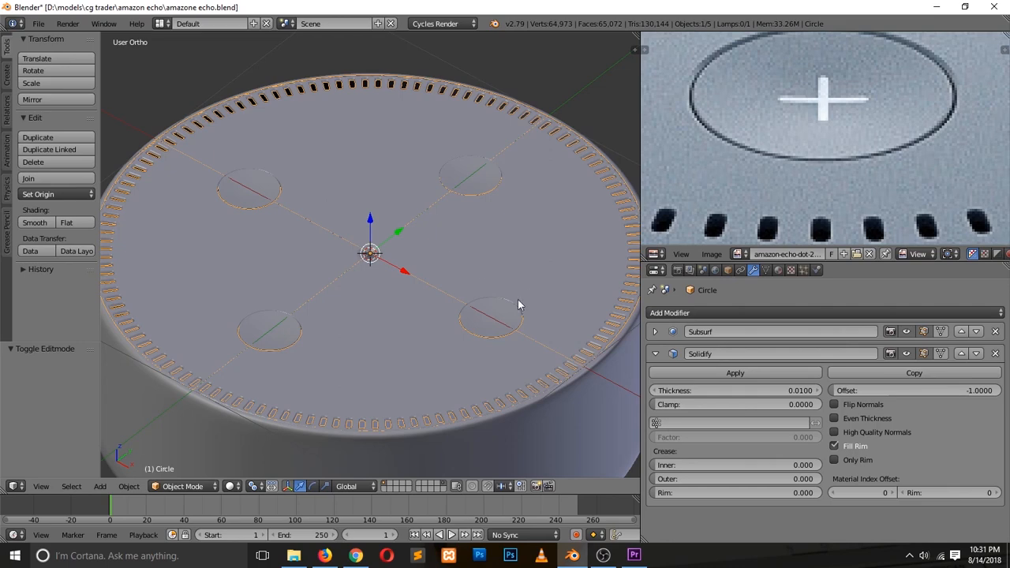
key(Tab)
scroll(393, 258, up, 6)
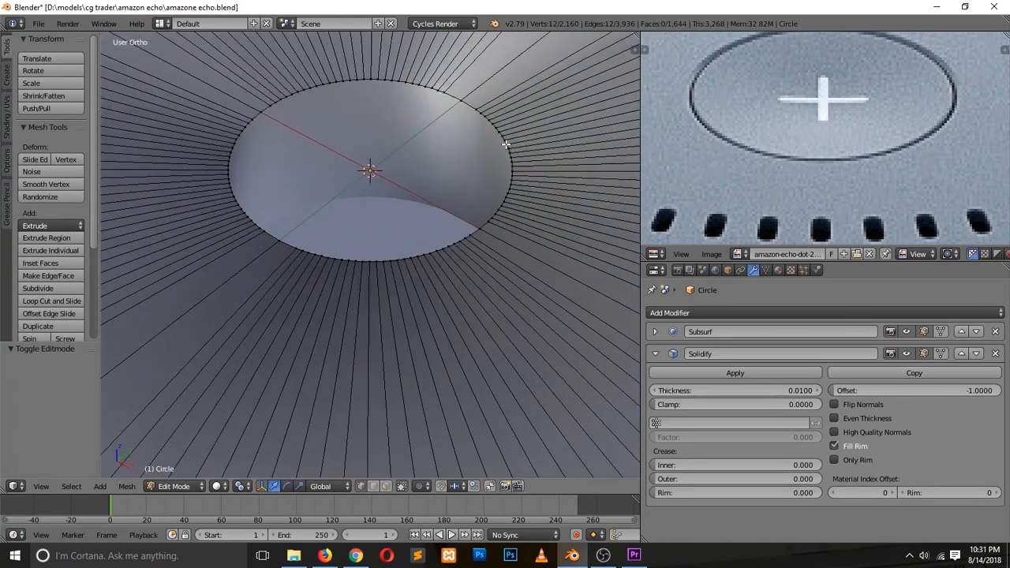
key(l)
key(e)
right_click(554, 189)
key(s)
click(563, 193)
key(Tab)
scroll(553, 199, down, 7)
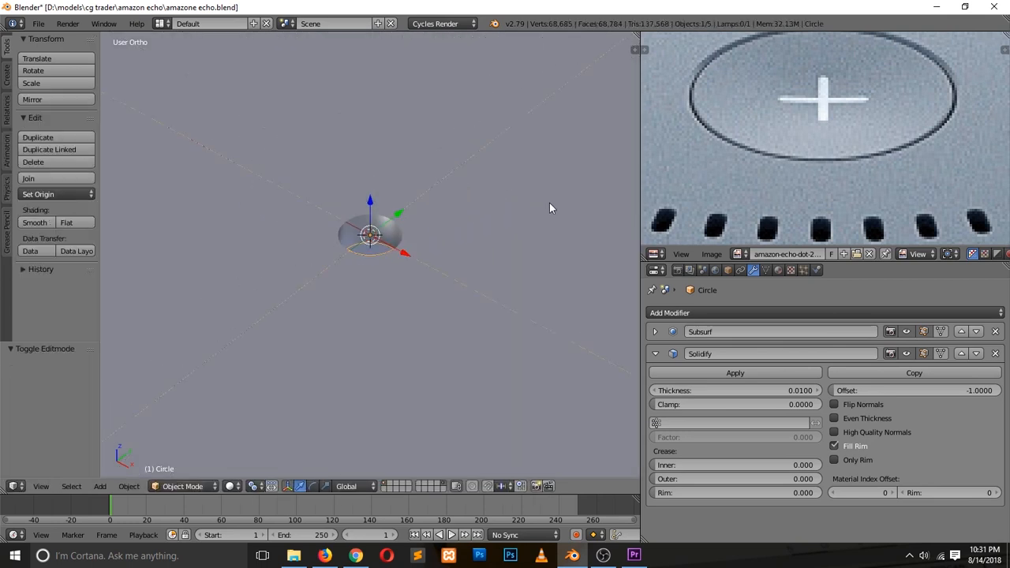
Deselect everything, save the model and switch to the front view with the whole reference image in sight.
key(a)
scroll(546, 203, up, 7)
middle_drag(514, 234, 450, 255)
key(Home)
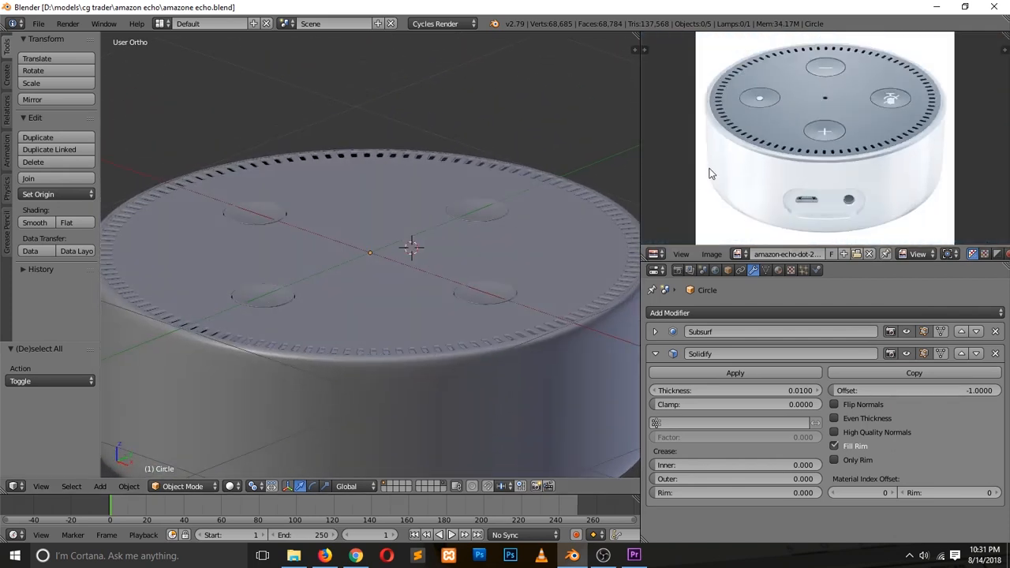
click(514, 212)
key(KP_1)
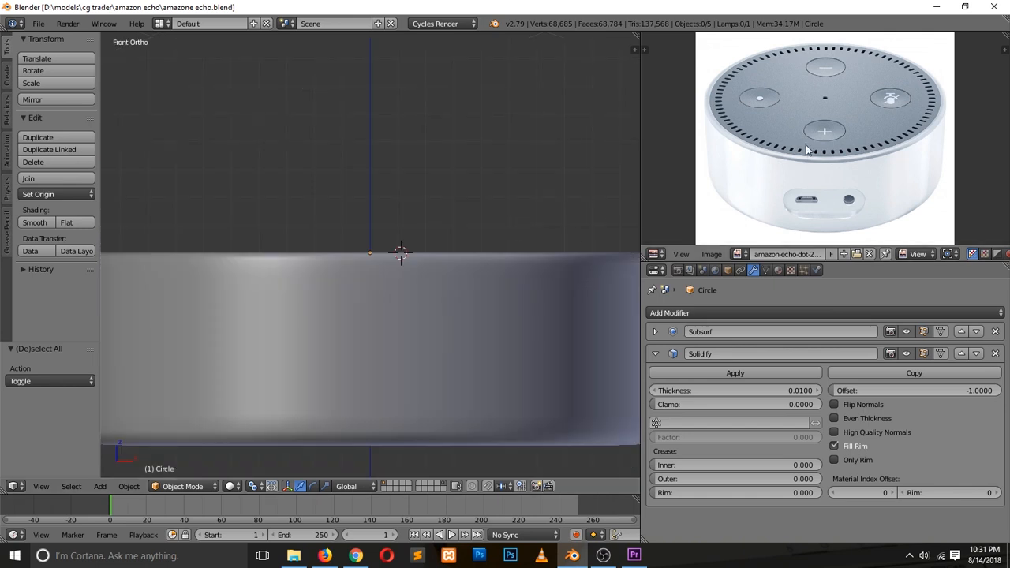
scroll(820, 156, down, 2)
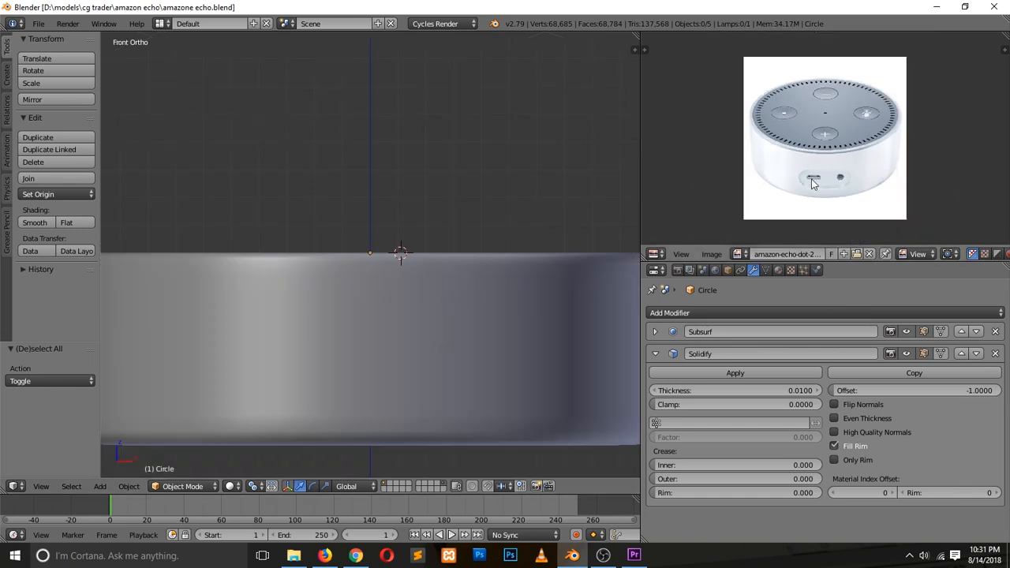
Add two horizontal loop cuts around the body's side wall, one below mid-height and one above it.
right_click(457, 296)
scroll(457, 295, down, 3)
key(Tab)
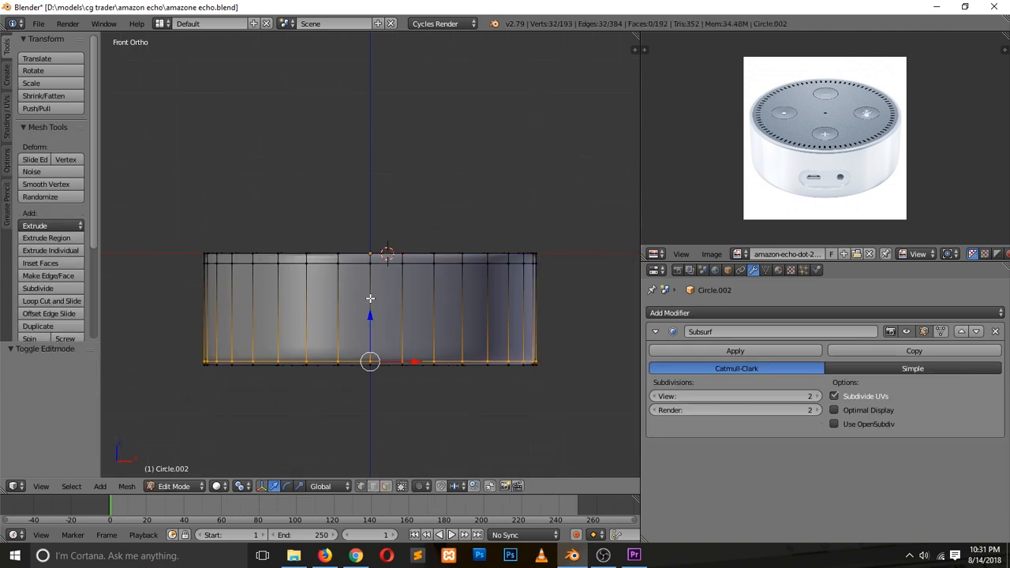
key(a)
scroll(378, 315, up, 3)
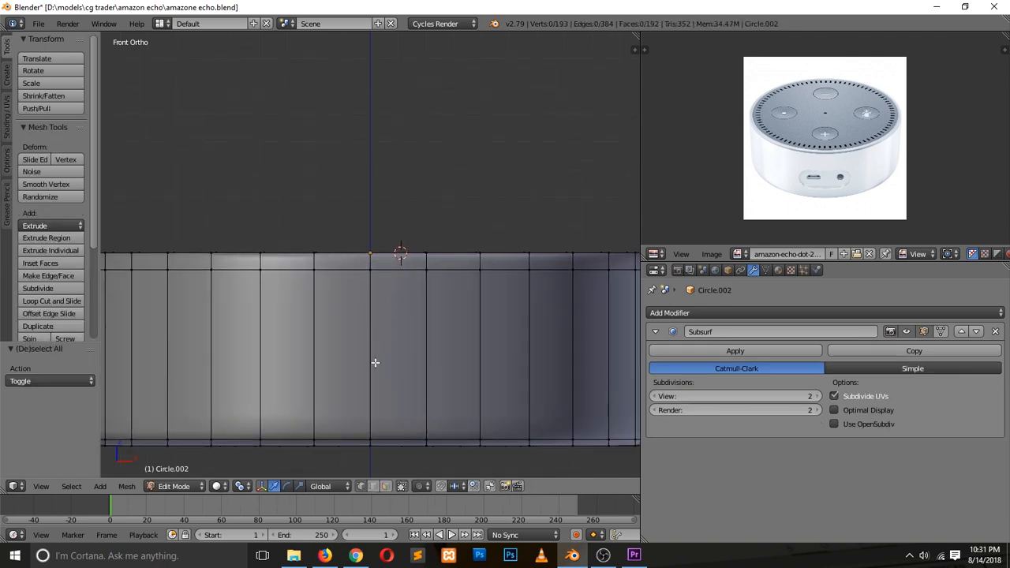
key(ctrl+r)
click(377, 366)
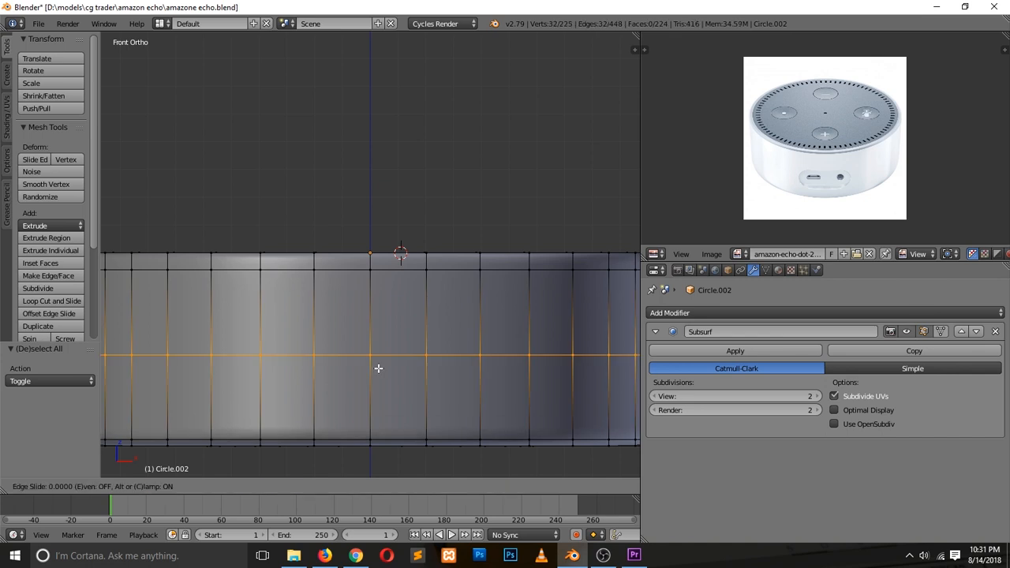
click(374, 370)
click(376, 339)
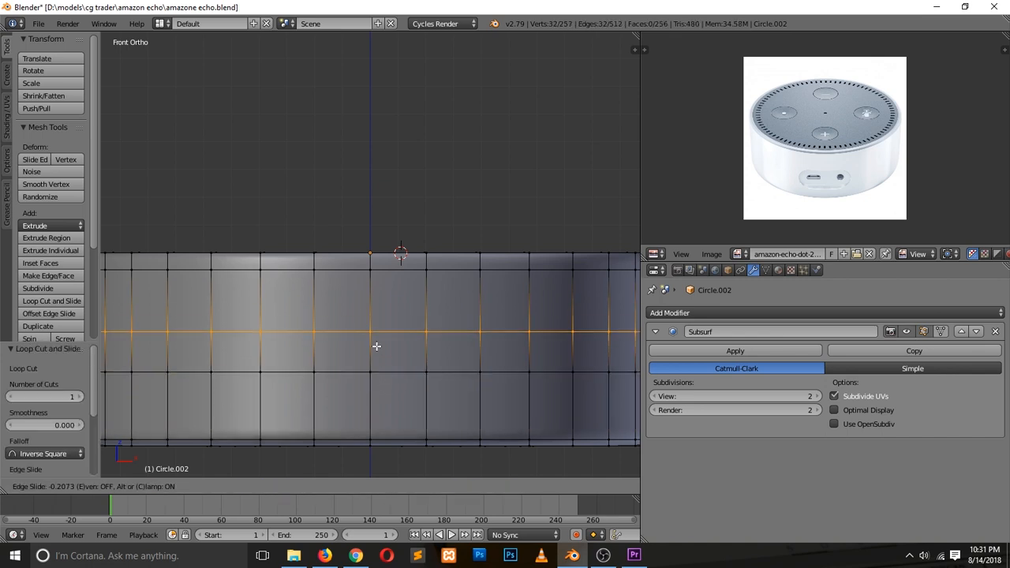
click(376, 347)
Add a third horizontal loop cut near the base of the body's side wall and deselect everything.
key(ctrl+r)
click(380, 386)
click(379, 407)
key(s)
right_click(401, 380)
key(a)
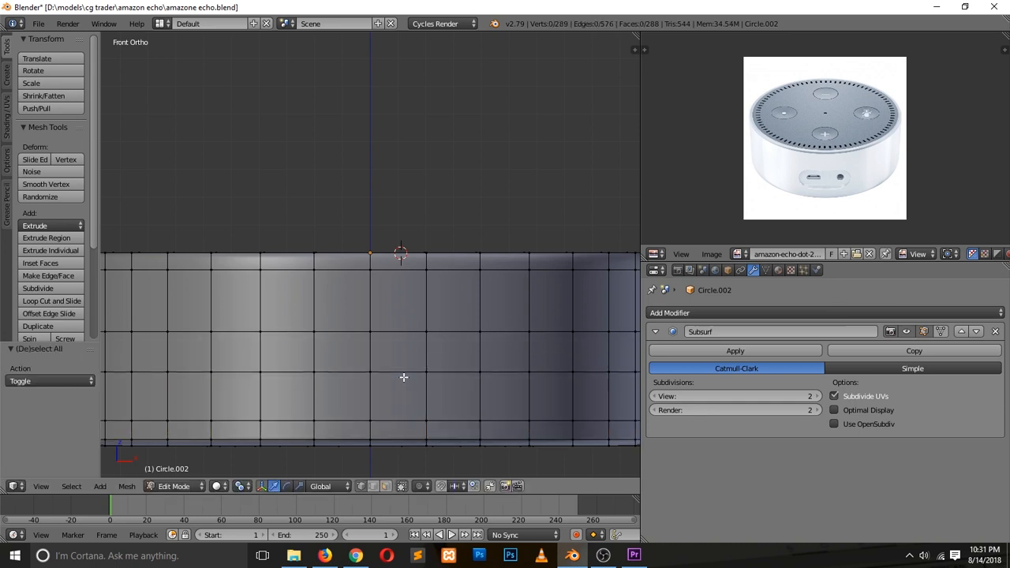
Slide the lowest of the new edge loops upward along the side wall by a factor of 0.167.
middle_drag(401, 383, 409, 412)
shift+scroll(404, 397, down, 5)
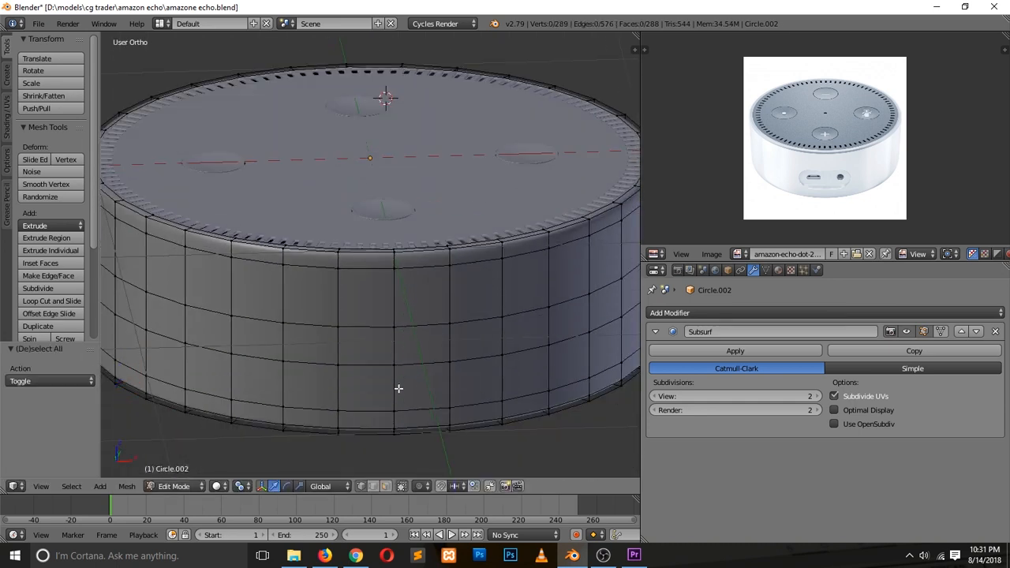
key(KP_1)
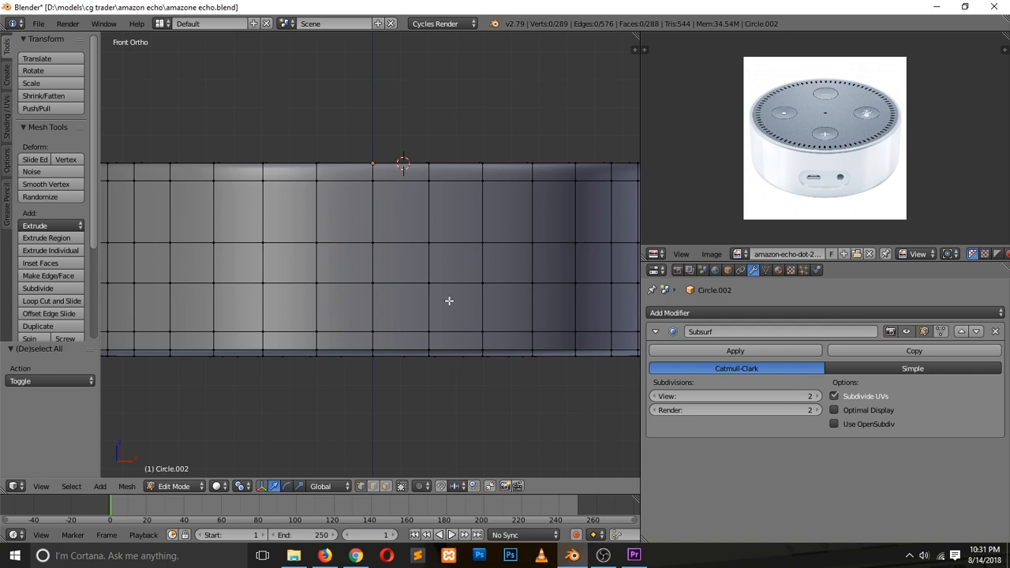
alt+right_click(440, 326)
key(g)
key(g)
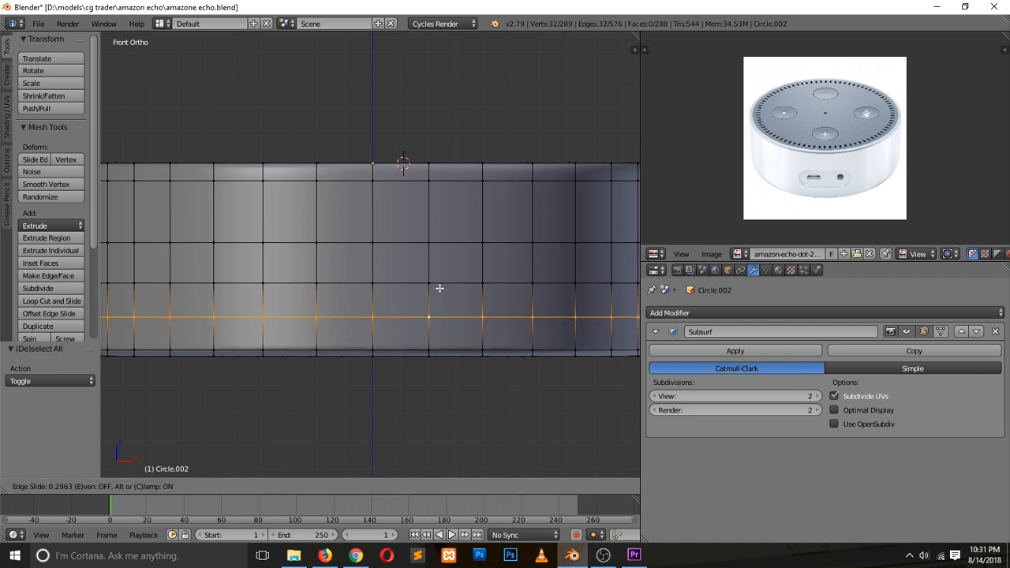
click(443, 293)
right_click(437, 281)
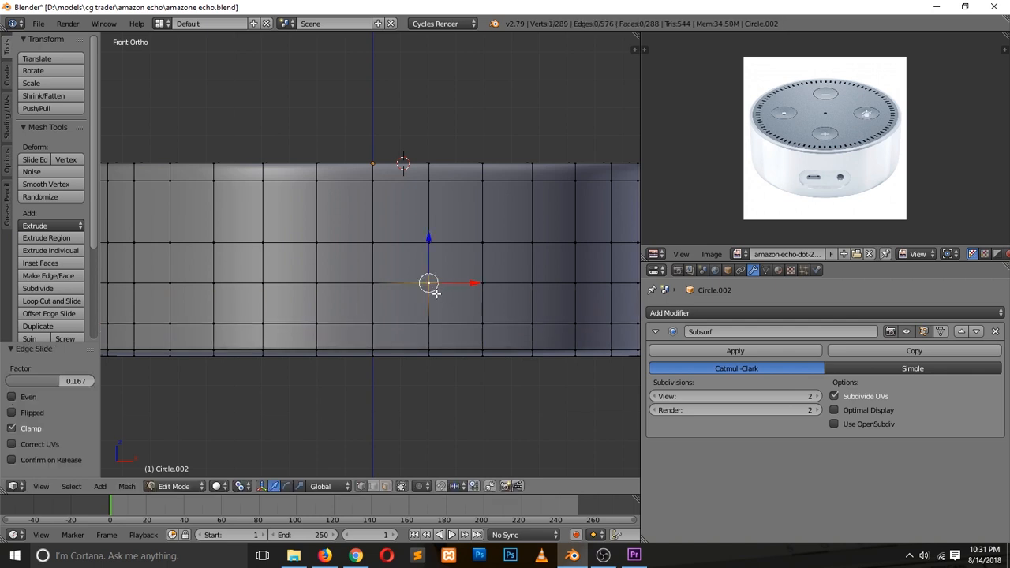
right_click(266, 278)
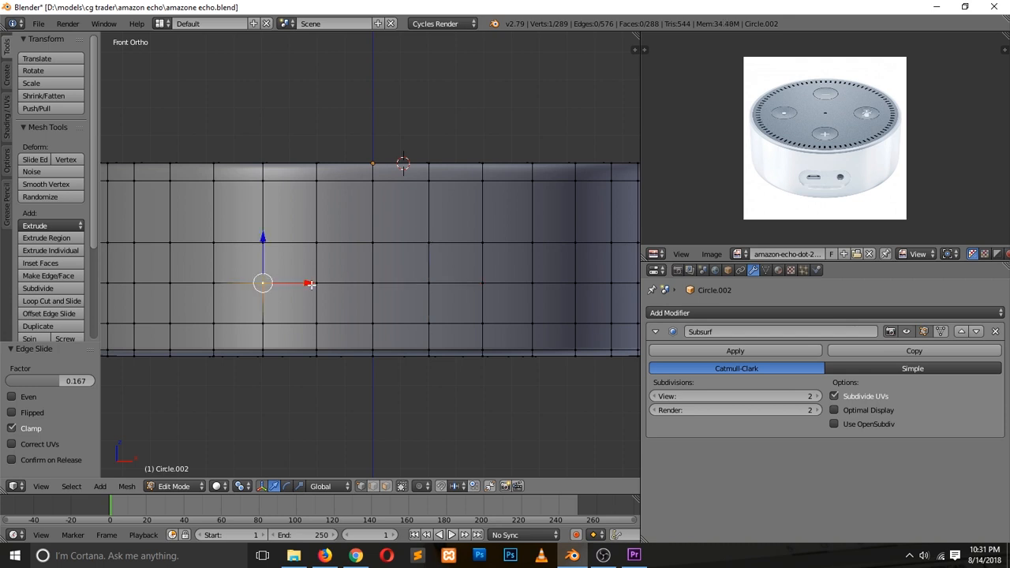
right_click(527, 288)
right_click(479, 285)
shift+right_click(257, 279)
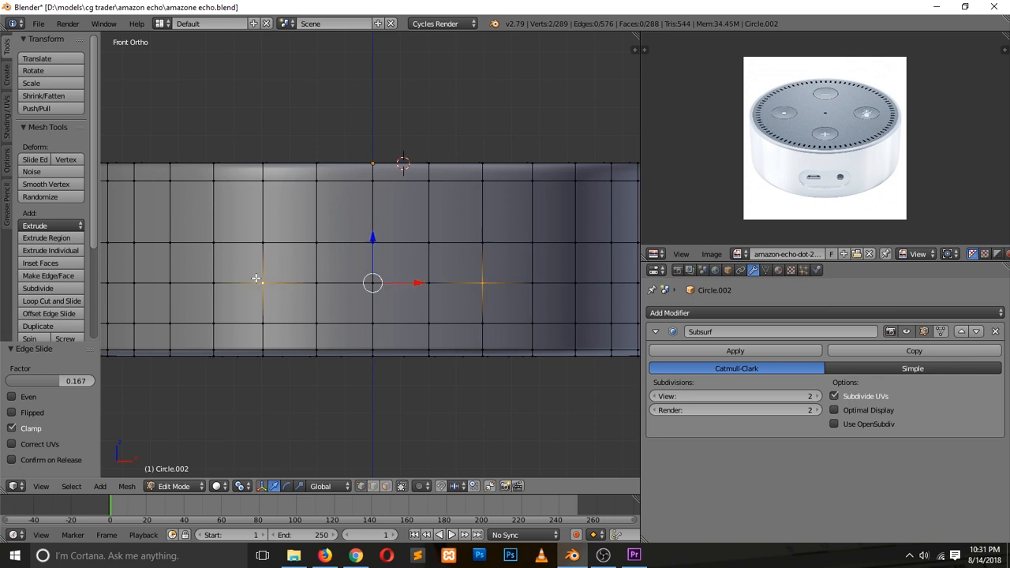
key(g)
key(g)
right_click(513, 290)
right_click(495, 286)
middle_drag(466, 288, 473, 329)
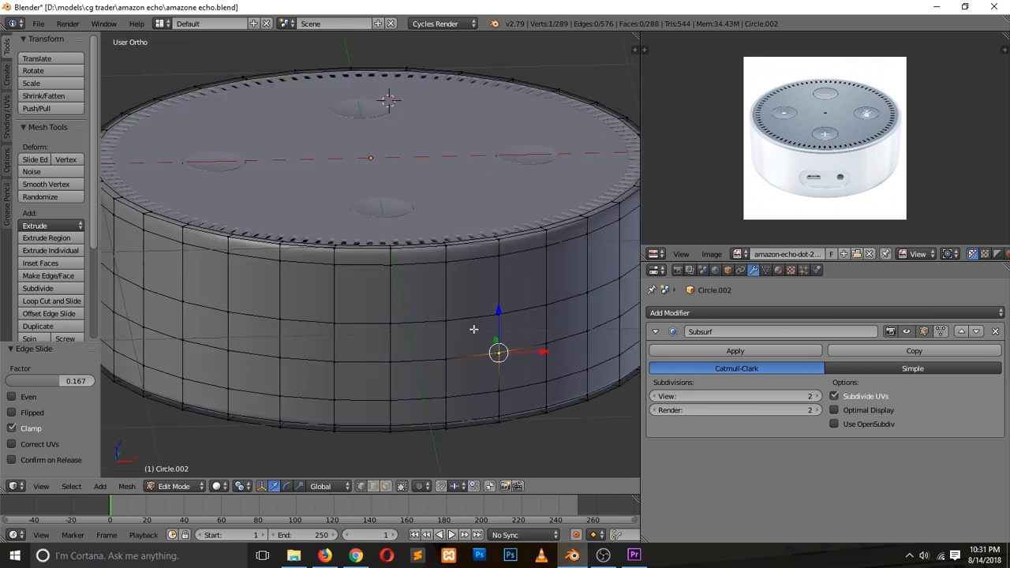
shift+scroll(475, 322, down, 3)
key(g)
key(g)
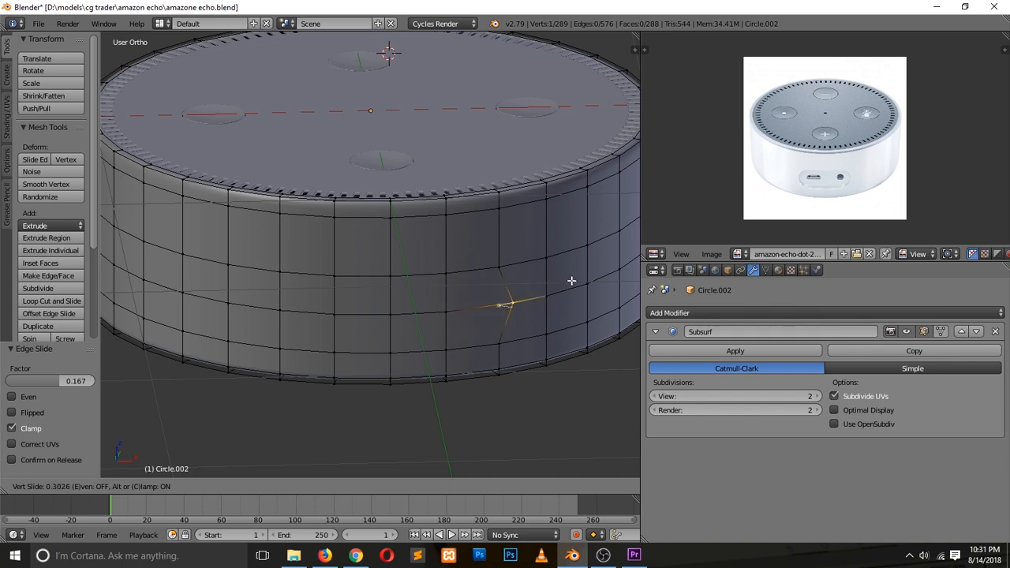
click(568, 281)
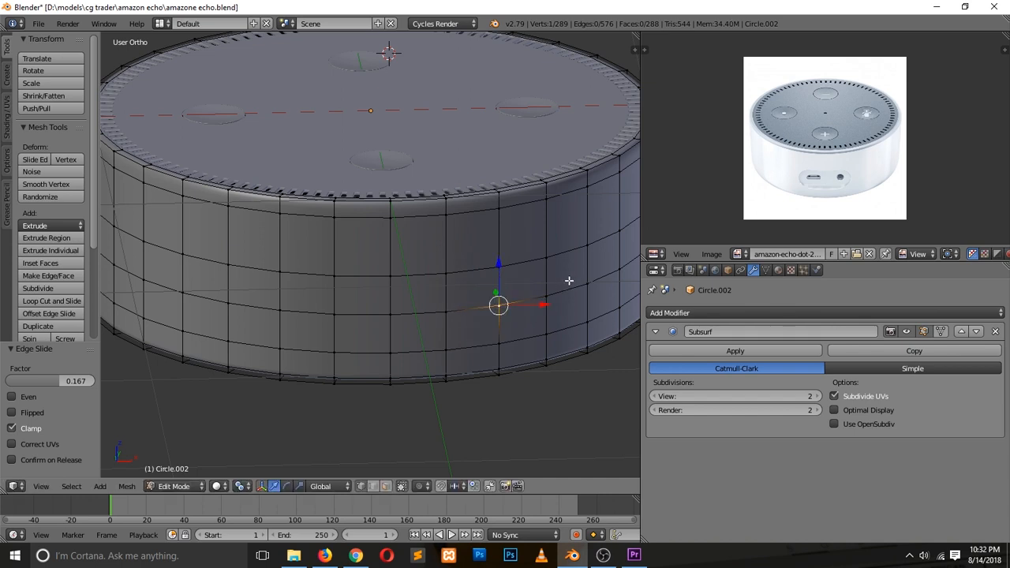
Slide the two mid-height vertices at the ends of the planned port recess outward, by factors of 0.246 and about 0.298.
key(g)
key(g)
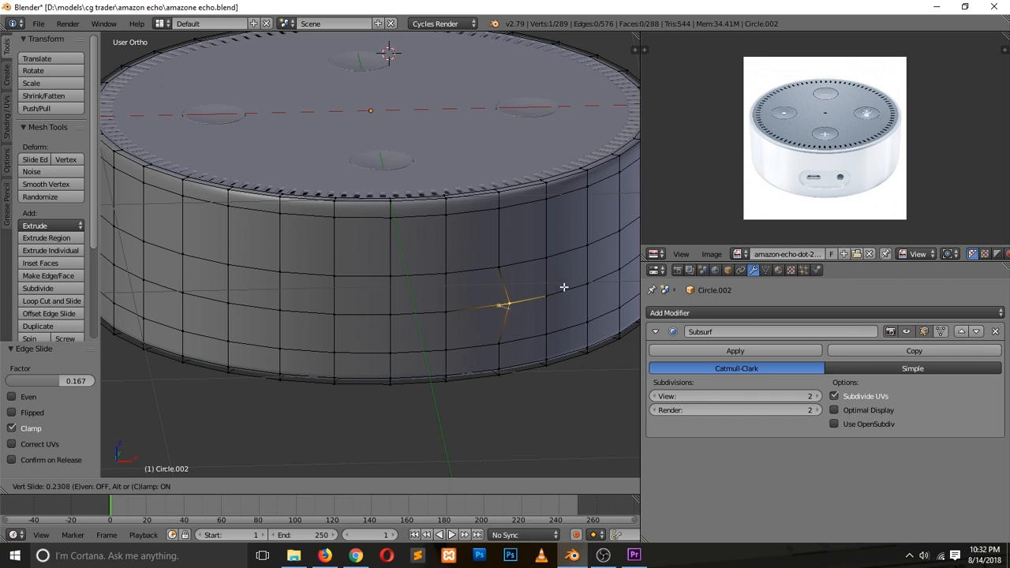
click(564, 287)
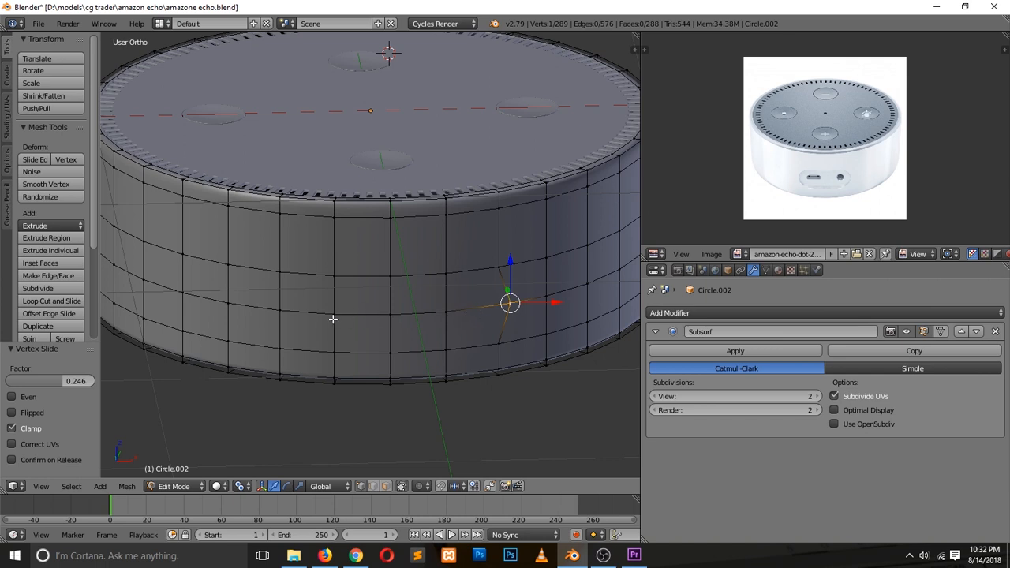
right_click(275, 318)
key(g)
key(g)
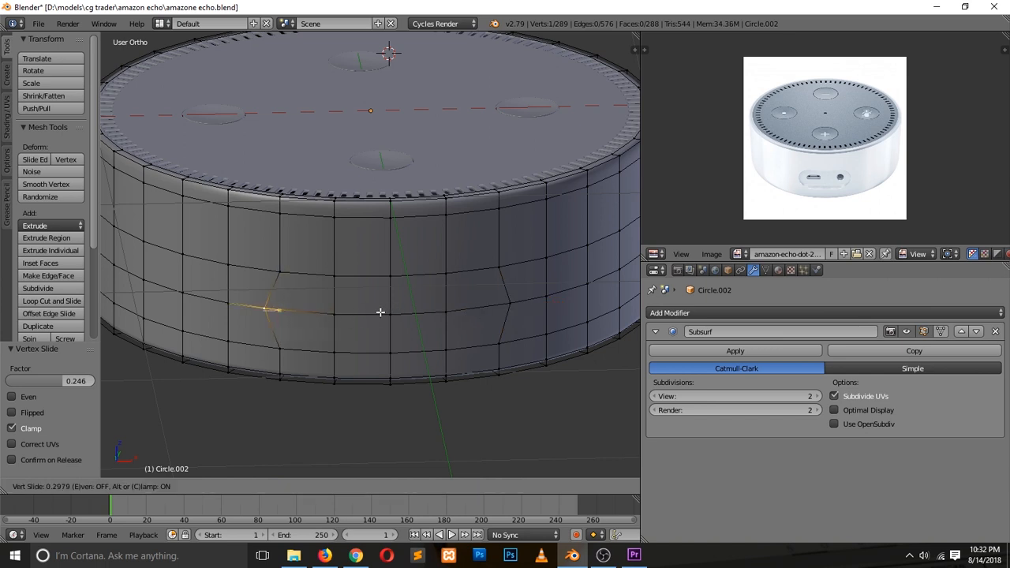
click(381, 313)
key(Tab)
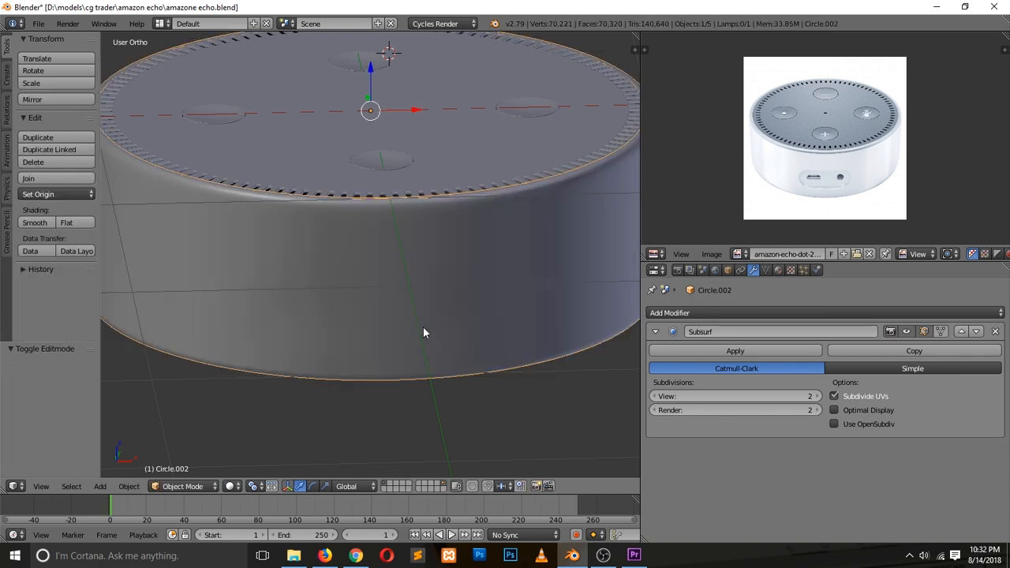
scroll(424, 328, down, 3)
key(Tab)
key(Tab)
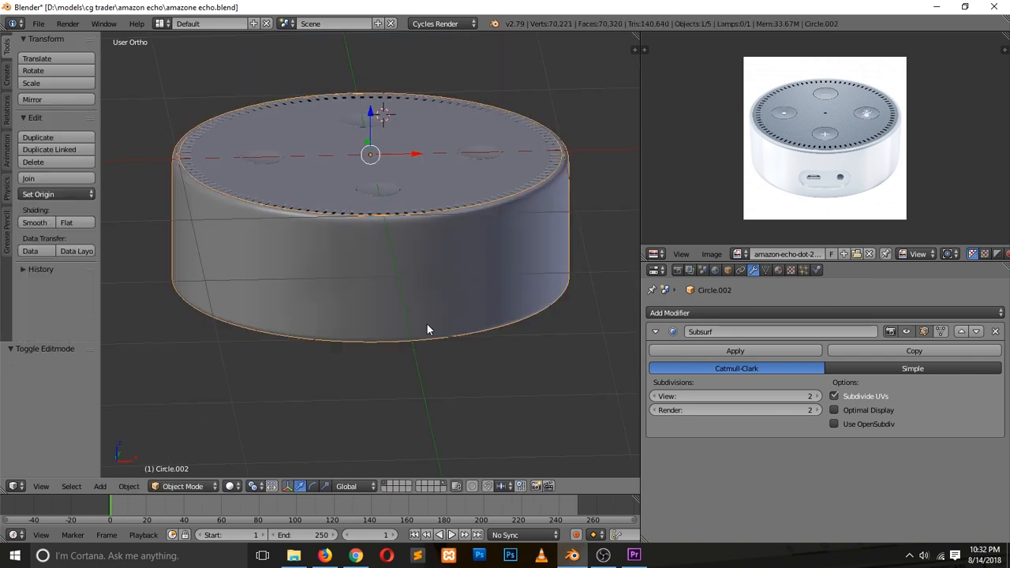
Select the eight side-wall faces between the two slid vertices and inset them by about 0.006.
key(Tab)
key(ctrl+Tab)
click(405, 333)
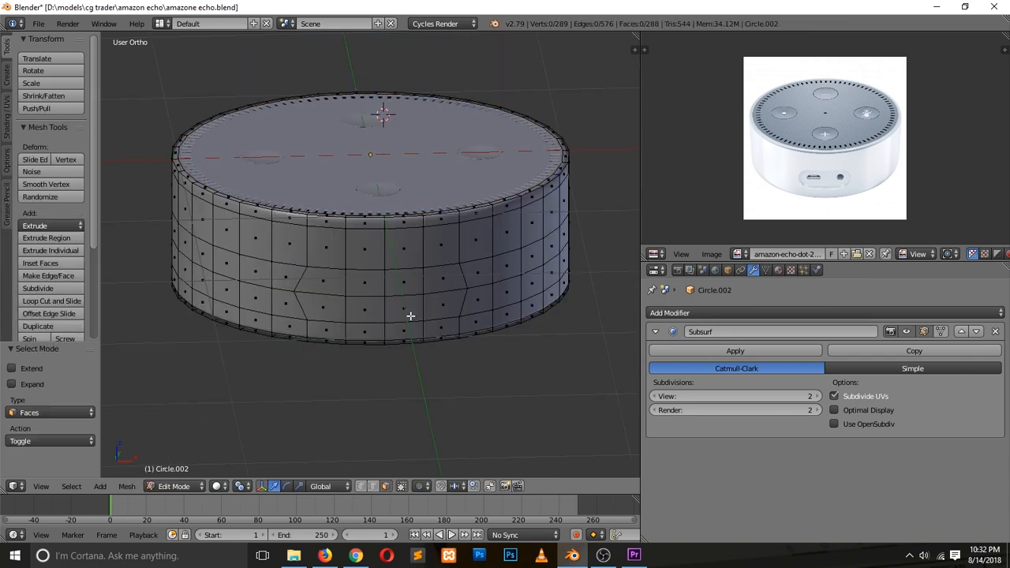
scroll(397, 316, up, 5)
right_click(494, 294)
shift+right_click(494, 341)
shift+right_click(430, 343)
shift+right_click(427, 300)
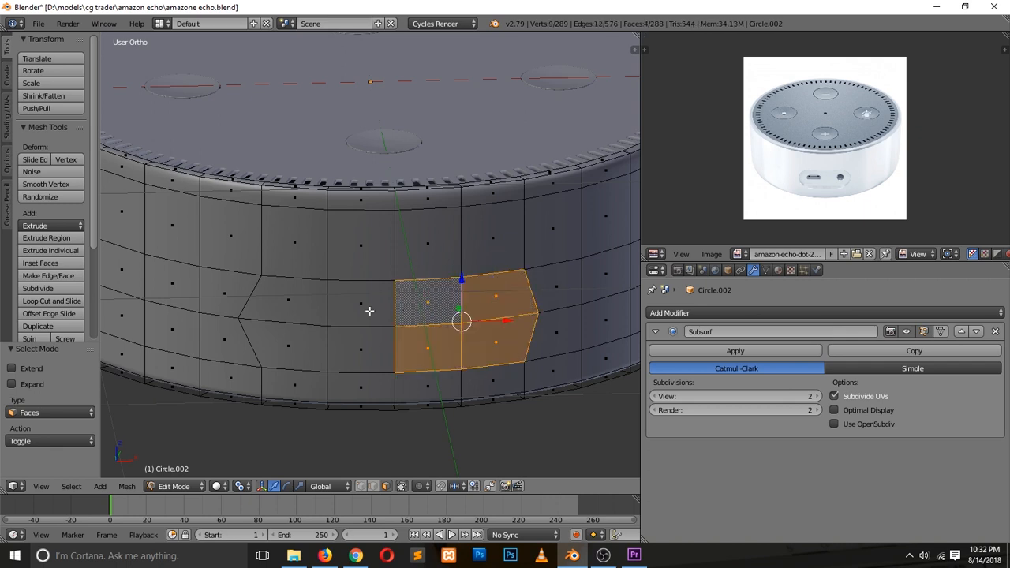
shift+right_click(361, 303)
shift+right_click(369, 349)
shift+right_click(300, 316)
shift+right_click(292, 341)
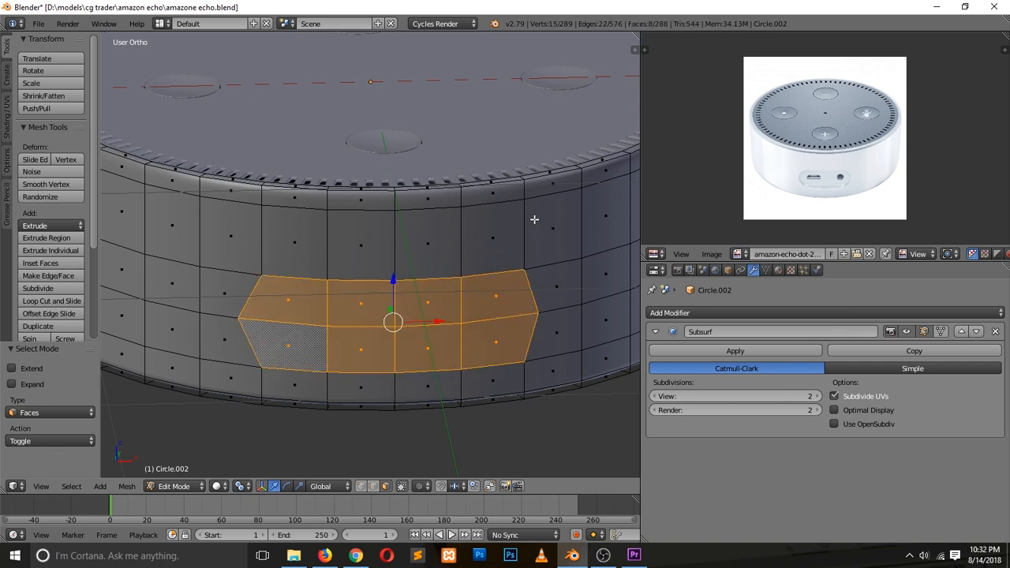
key(i)
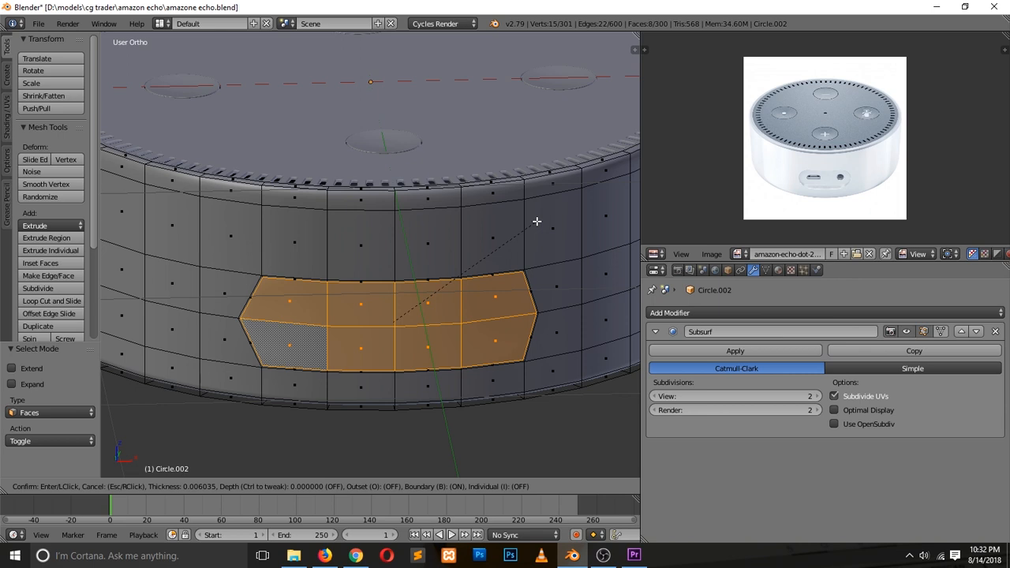
click(537, 221)
Extrude the eight inset faces about 0.1 inward to form the port recess.
key(Tab)
scroll(503, 258, down, 4)
middle_drag(461, 274, 365, 295)
key(Tab)
scroll(284, 321, up, 4)
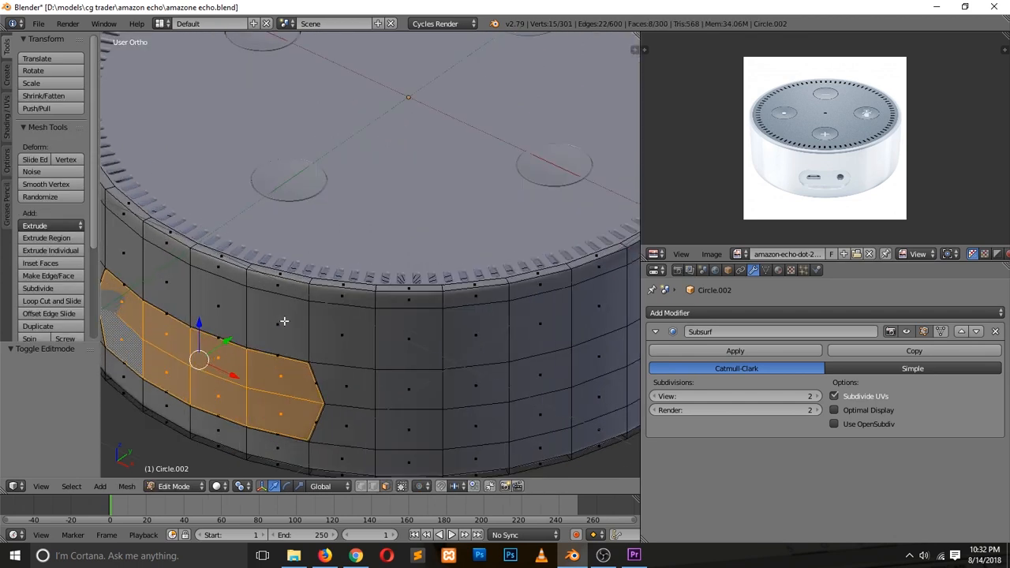
key(e)
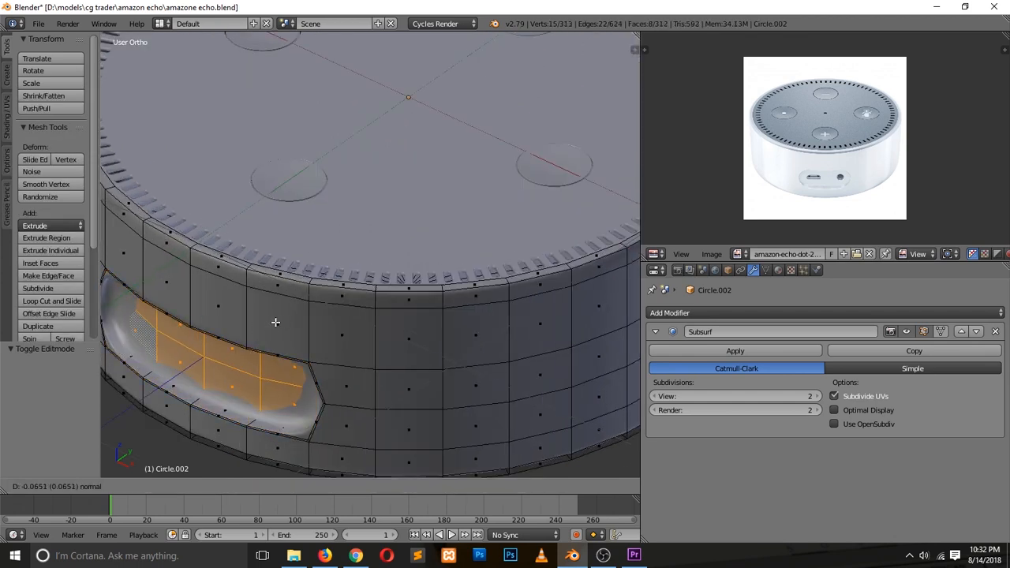
click(280, 321)
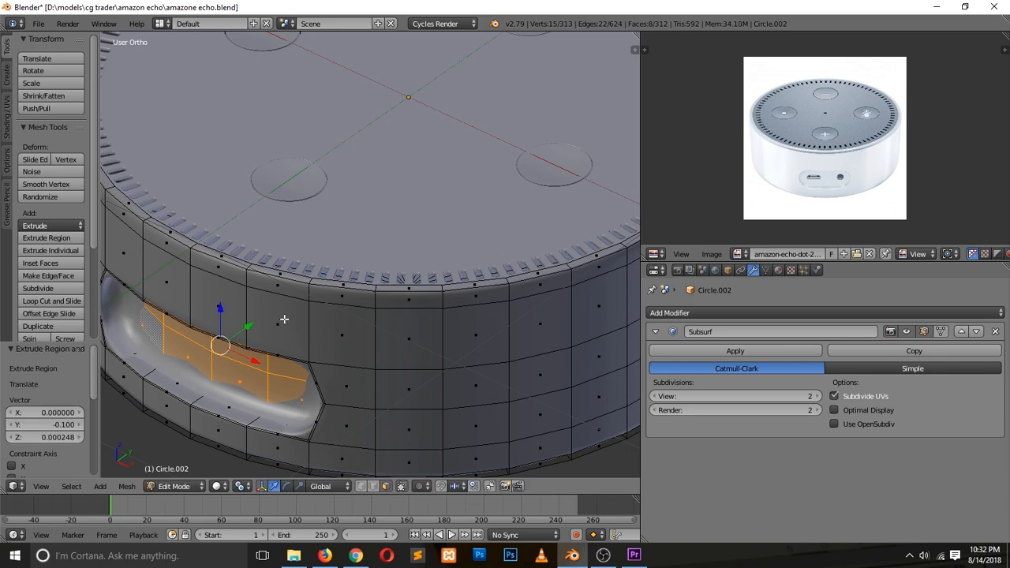
Examine the smoothed port recess and its rounded rim from the front, from below and up close.
key(Tab)
key(KP_Decimal)
middle_drag(315, 319, 428, 251)
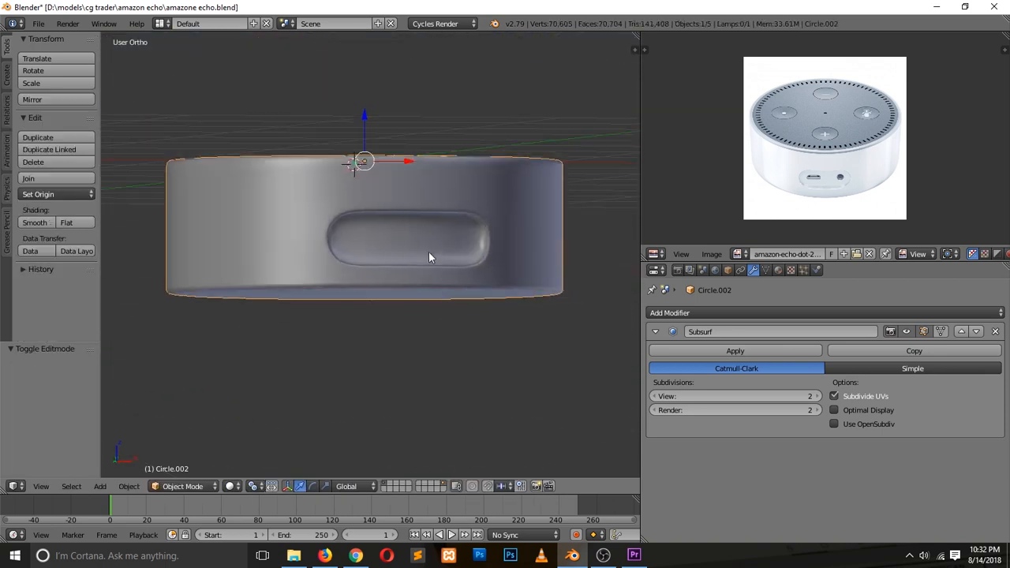
scroll(415, 241, up, 5)
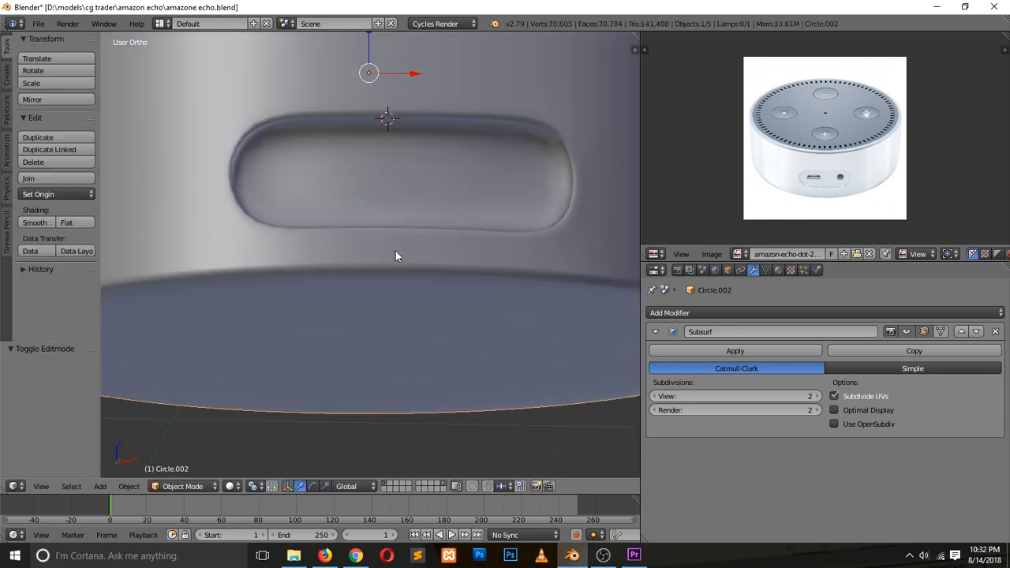
middle_drag(387, 252, 404, 304)
scroll(395, 302, up, 3)
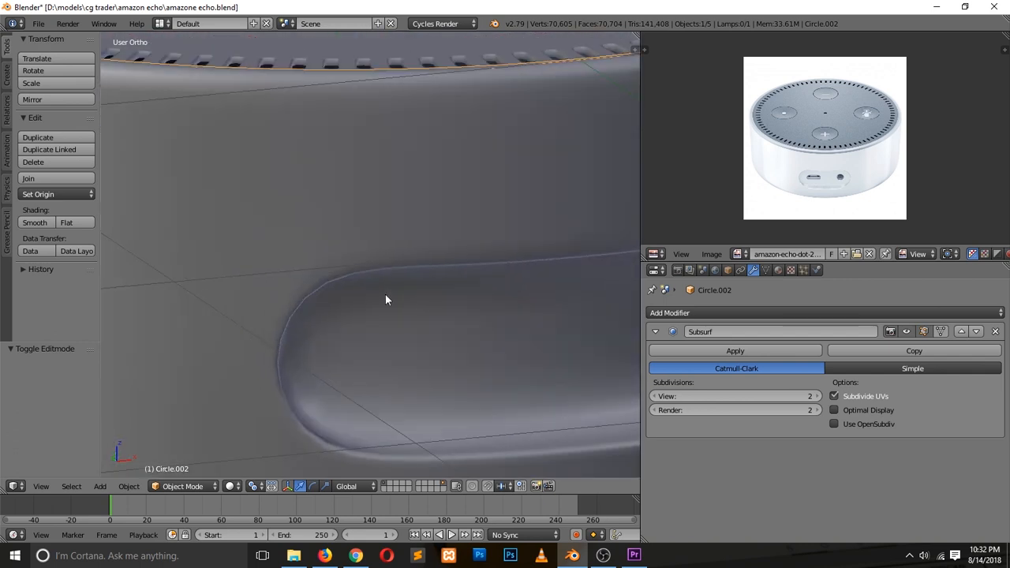
shift+middle_drag(367, 475, 365, 405)
Add a loop cut around the recess's inner wall and slide it close to the outer rim, by a factor of about 0.917.
key(Tab)
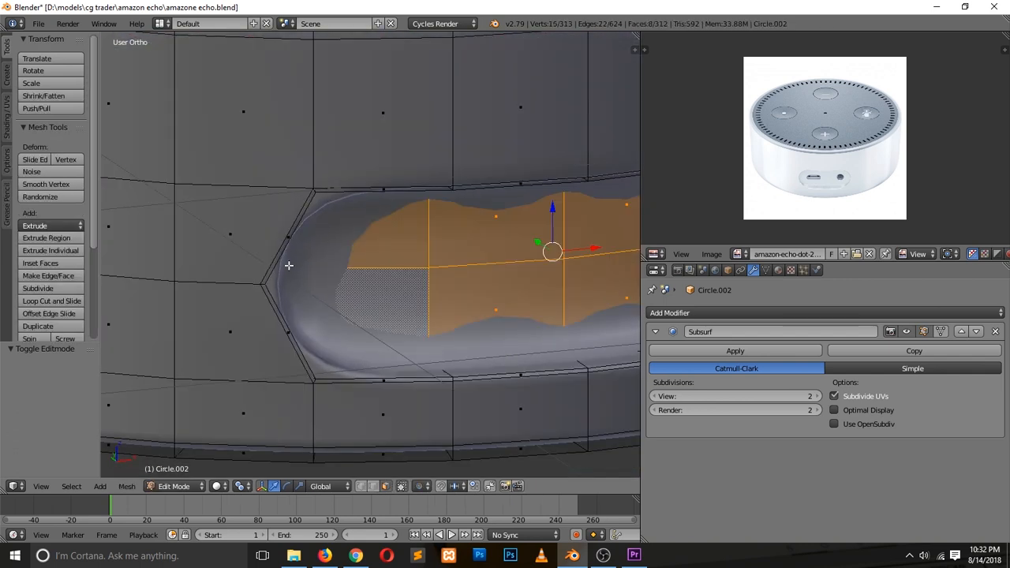
scroll(288, 273, up, 2)
middle_drag(371, 360, 287, 376)
scroll(290, 379, down, 4)
ctrl+scroll(291, 379, down, 5)
scroll(291, 379, up, 2)
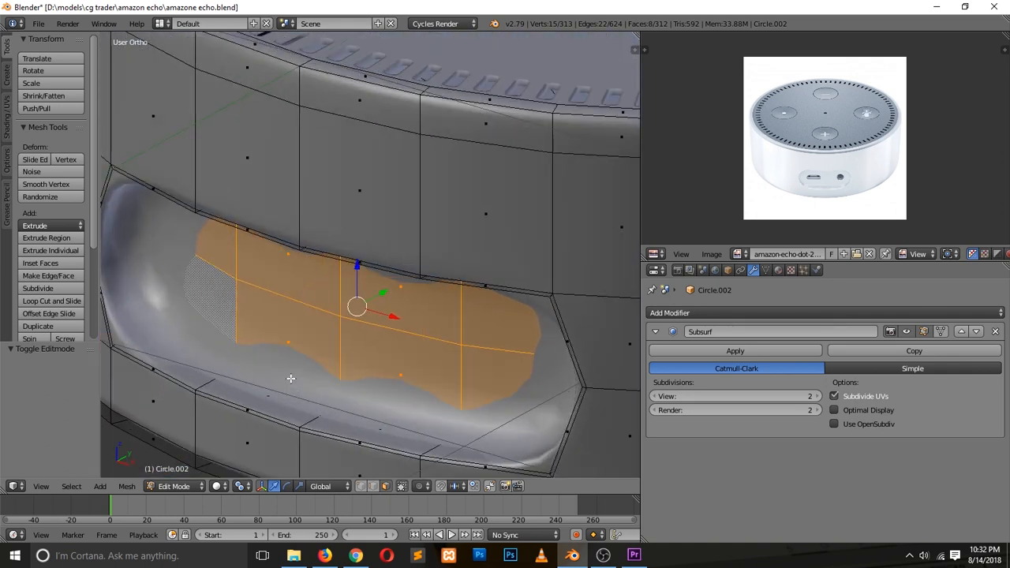
ctrl+scroll(291, 382, down, 5)
scroll(238, 310, up, 1)
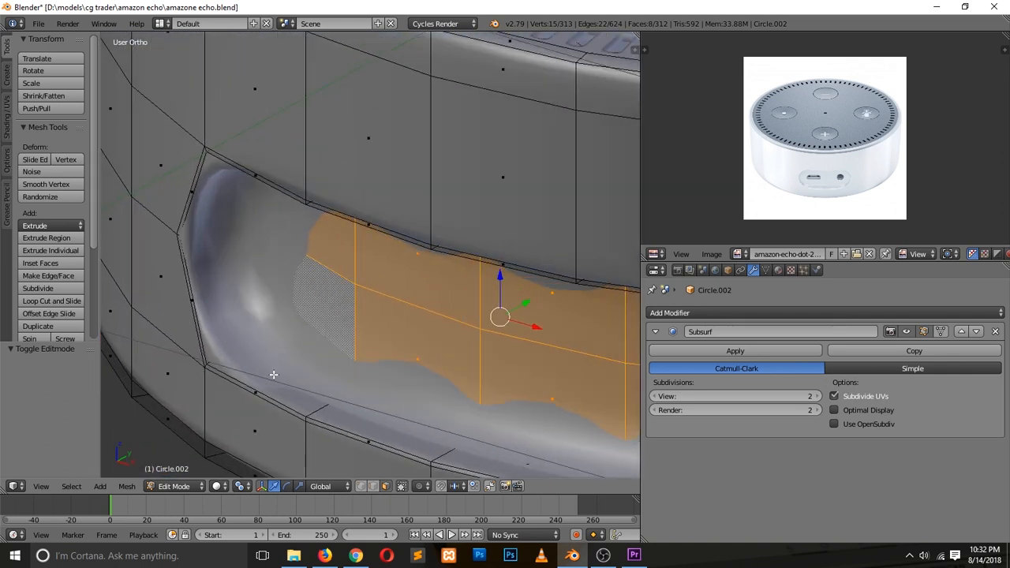
key(ctrl+r)
click(319, 408)
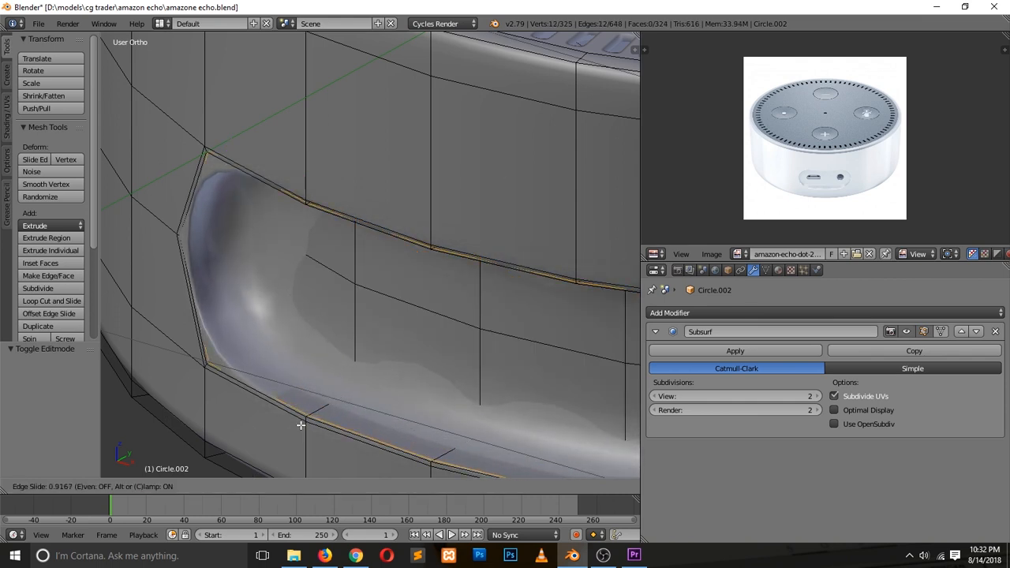
click(303, 423)
key(Tab)
key(Tab)
key(Tab)
middle_drag(243, 286, 337, 282)
ctrl+scroll(338, 276, up, 11)
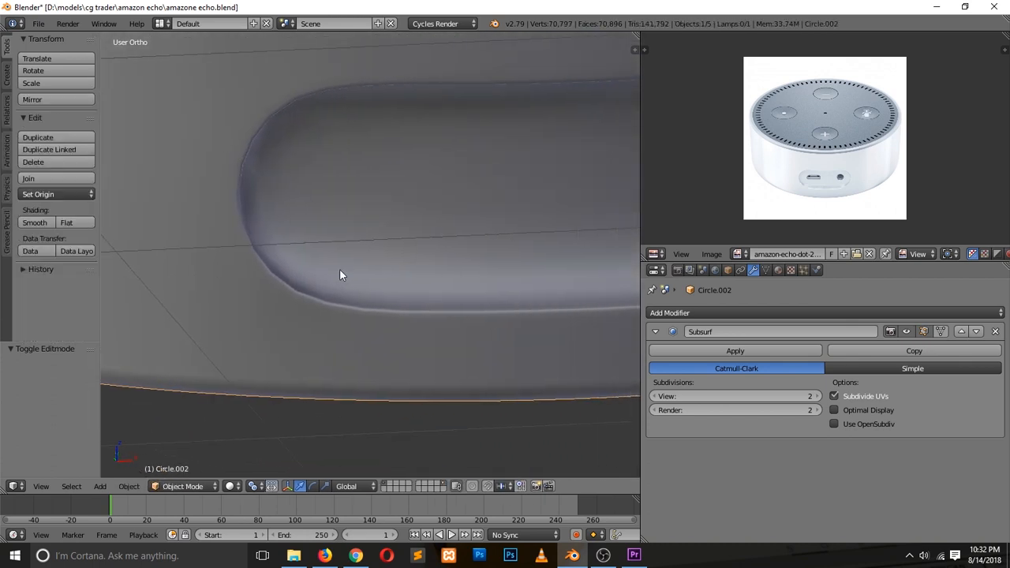
Try 3 viewport subdivisions on the body's Subsurf modifier and return to 2.
click(817, 396)
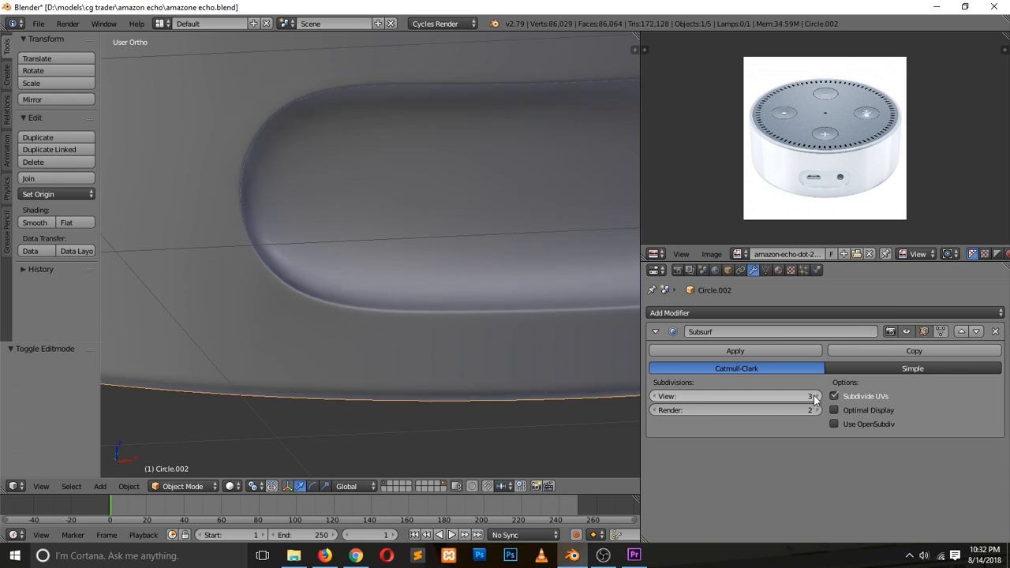
scroll(426, 301, down, 2)
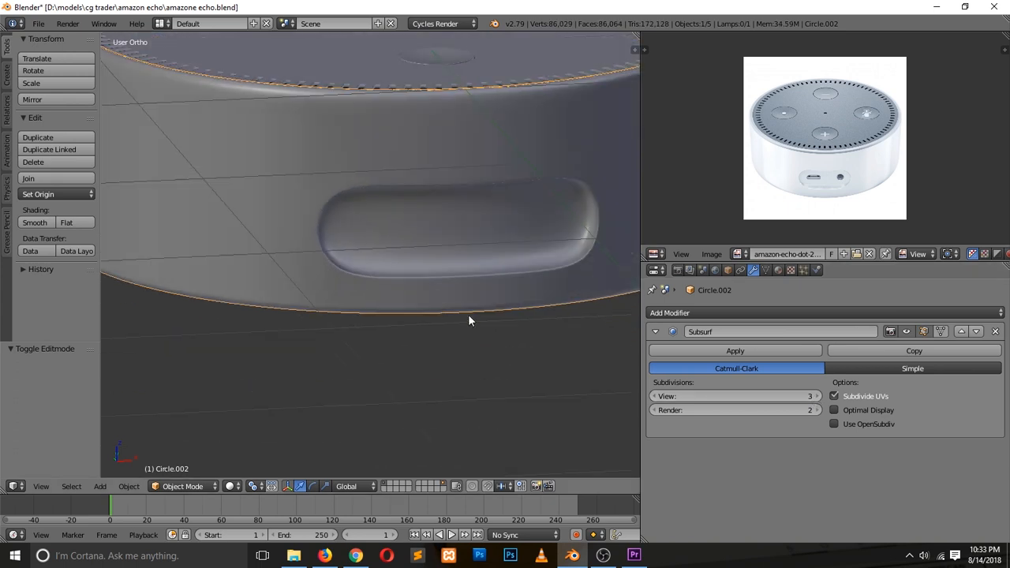
click(664, 397)
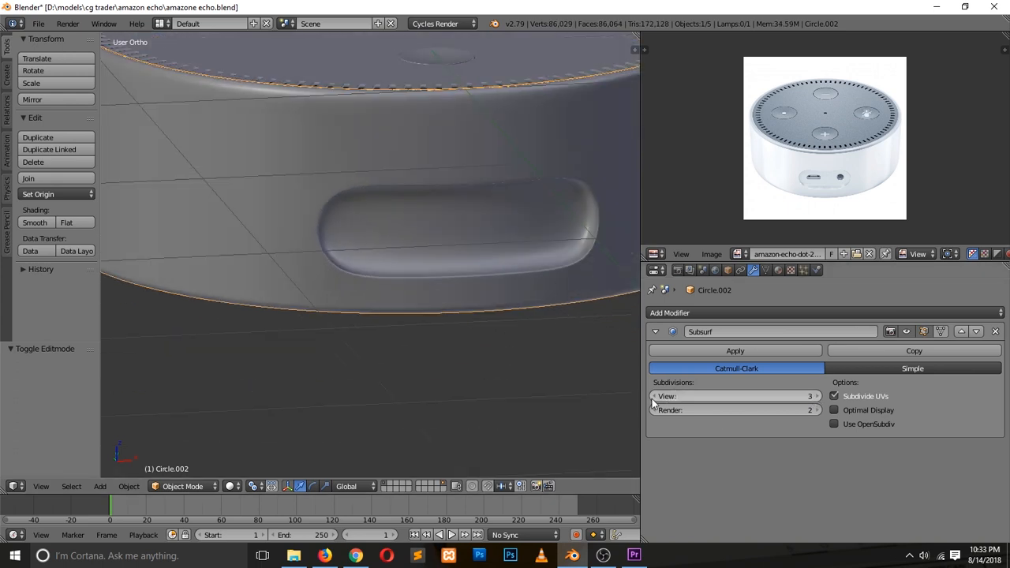
Deselect everything, save the model and switch to the front view.
key(a)
key(ctrl+s)
key(KP_1)
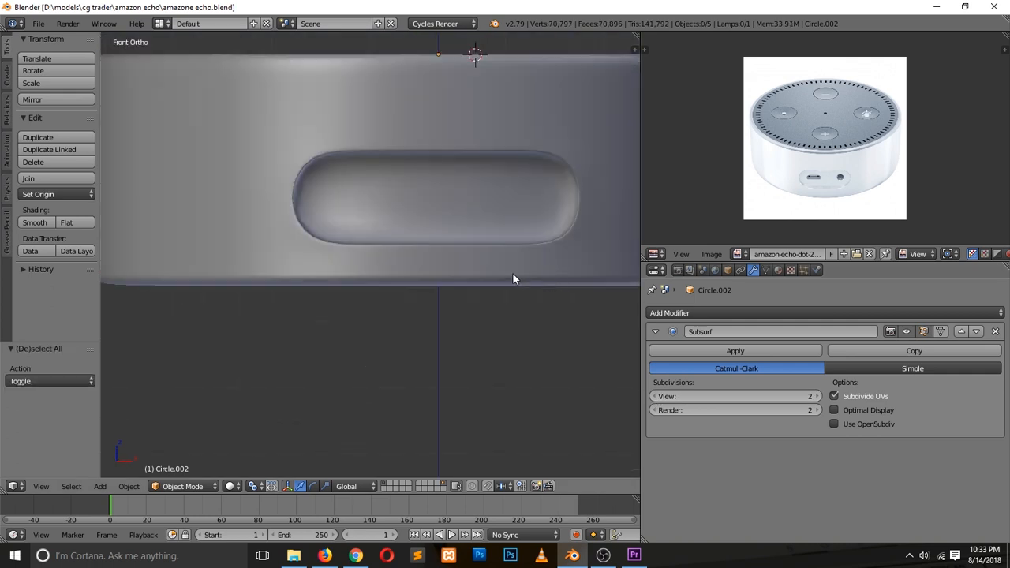
Add a second loop cut around the recess's inner wall, slide it toward the recess floor and check the recess from the front.
scroll(505, 268, up, 2)
middle_drag(443, 270, 375, 342)
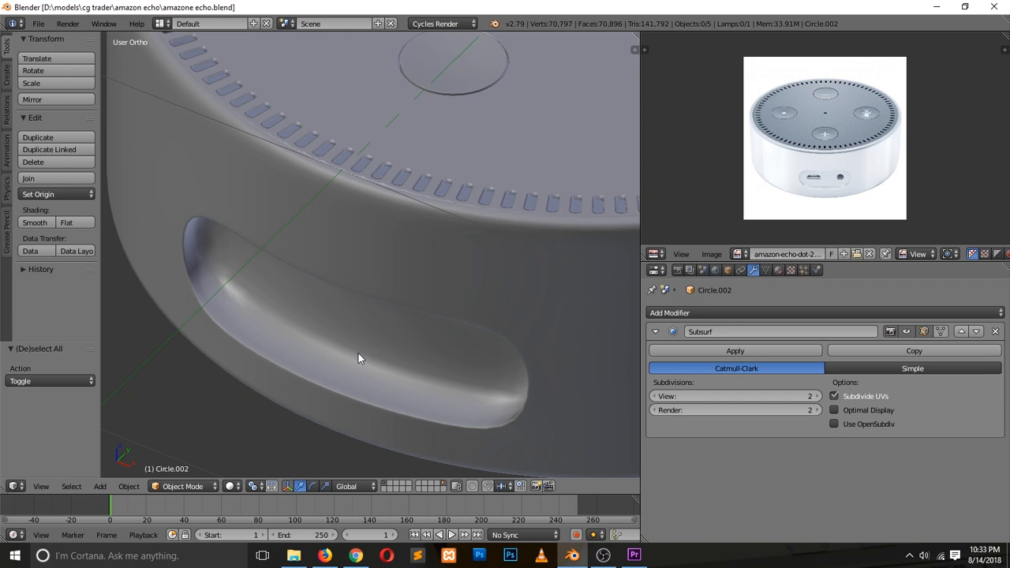
key(Tab)
key(ctrl+r)
click(276, 341)
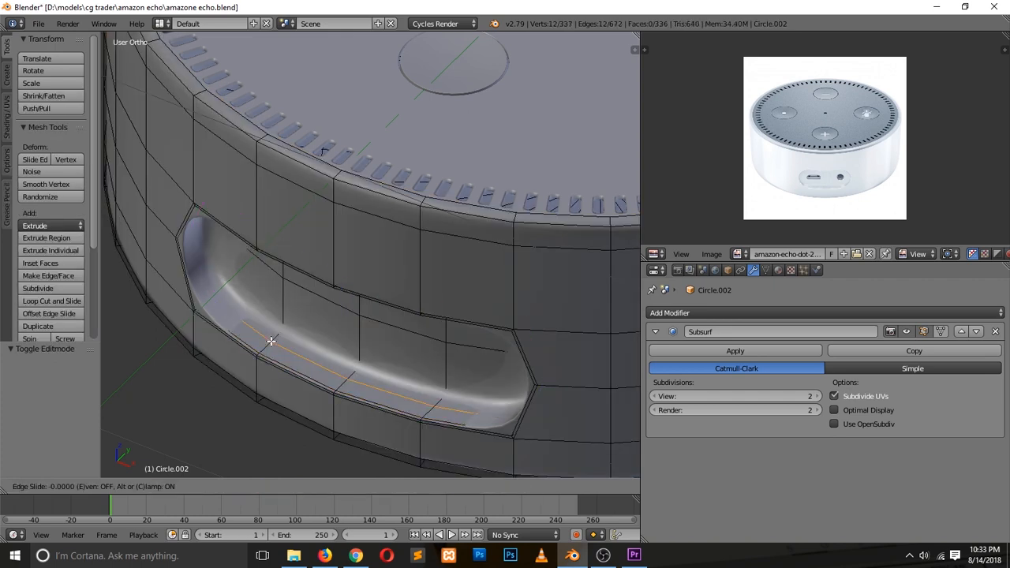
click(288, 338)
key(Tab)
middle_drag(350, 360, 340, 314)
middle_drag(384, 301, 395, 299)
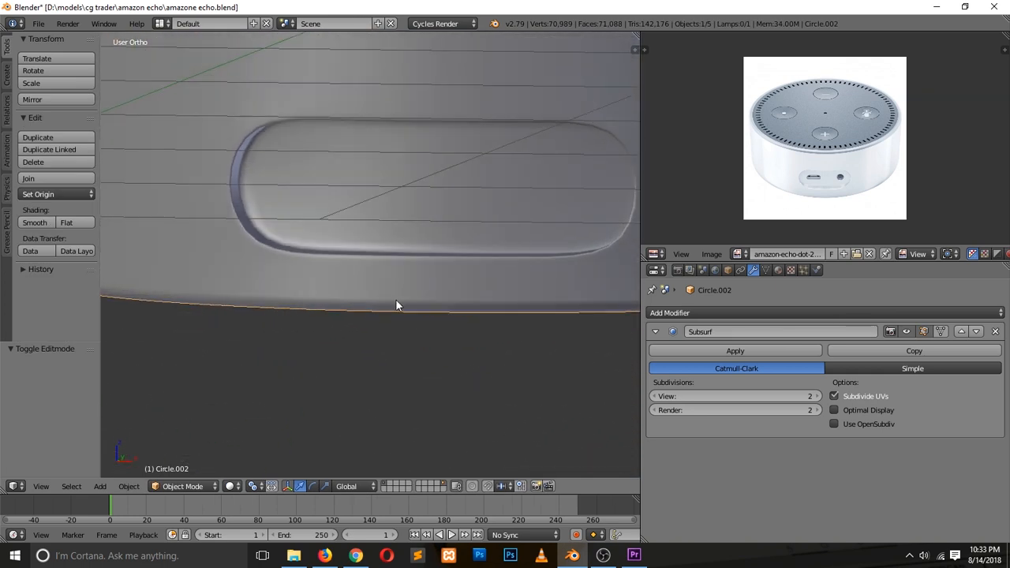
key(KP_1)
scroll(445, 259, down, 4)
scroll(444, 265, up, 6)
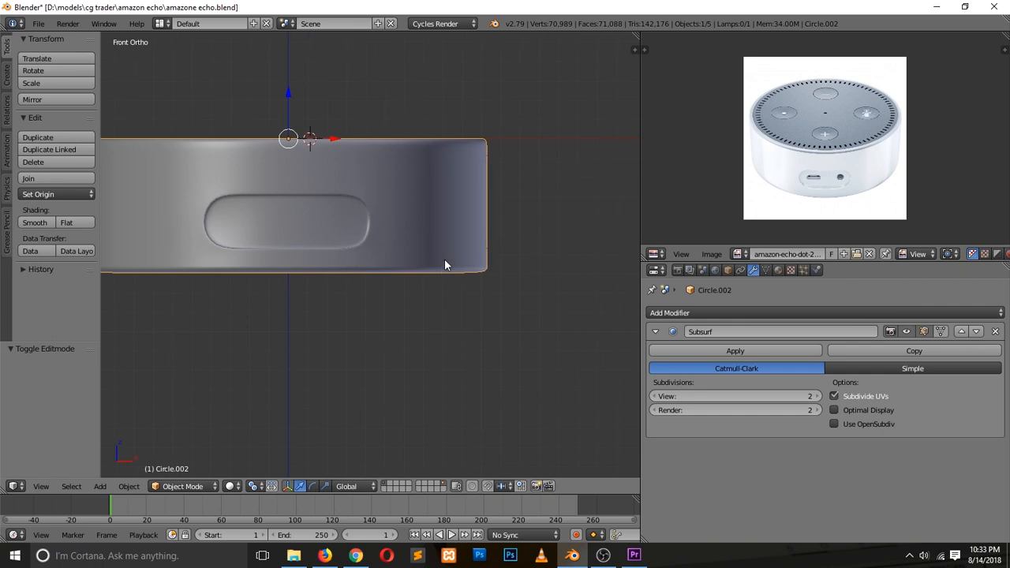
Deselect the body's mesh and turn off the Subsurf modifier's display in Edit Mode.
key(Tab)
key(a)
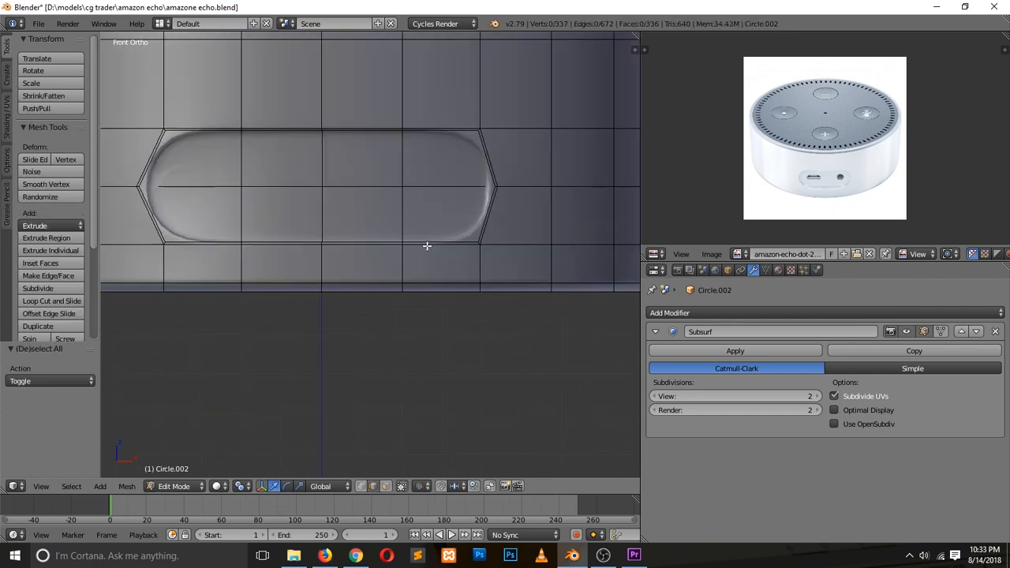
shift+scroll(426, 246, up, 2)
scroll(426, 246, up, 1)
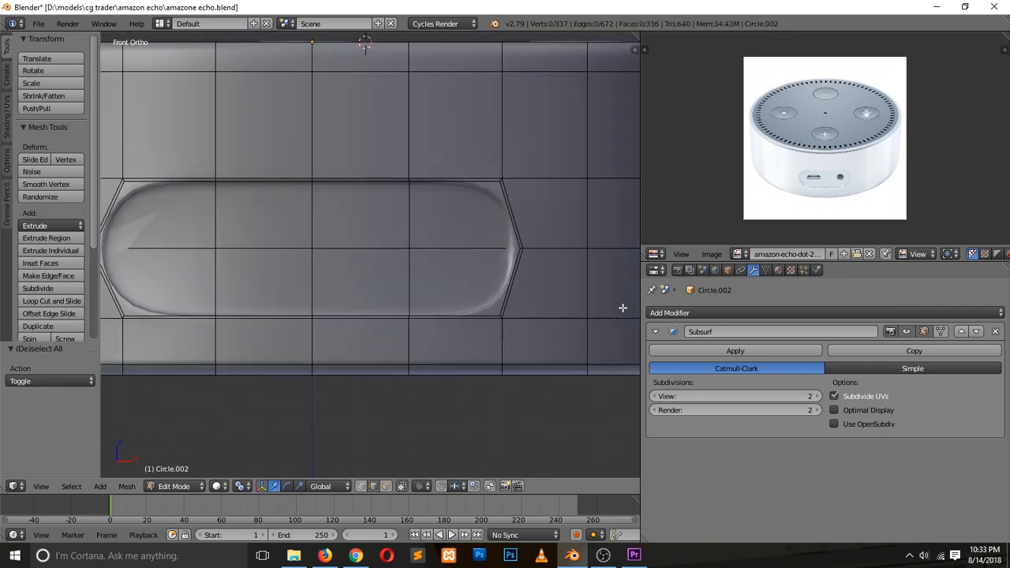
click(925, 332)
middle_drag(372, 265, 411, 205)
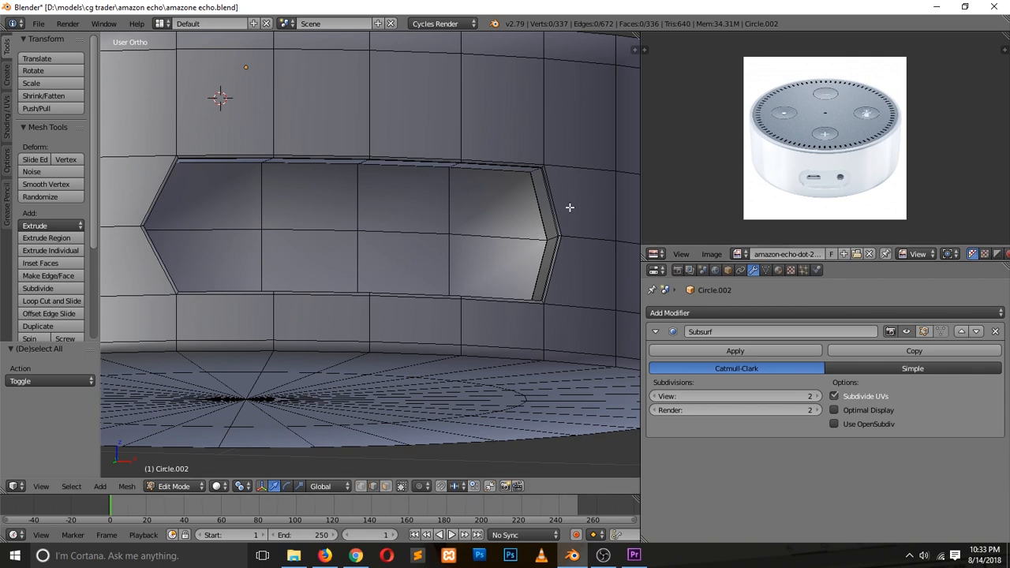
Subdivide the four edges meeting at the recess floor's vertex nearest the right end with one cut, forming a diamond.
scroll(489, 247, up, 1)
middle_drag(459, 261, 435, 275)
scroll(431, 289, up, 1)
scroll(435, 275, up, 1)
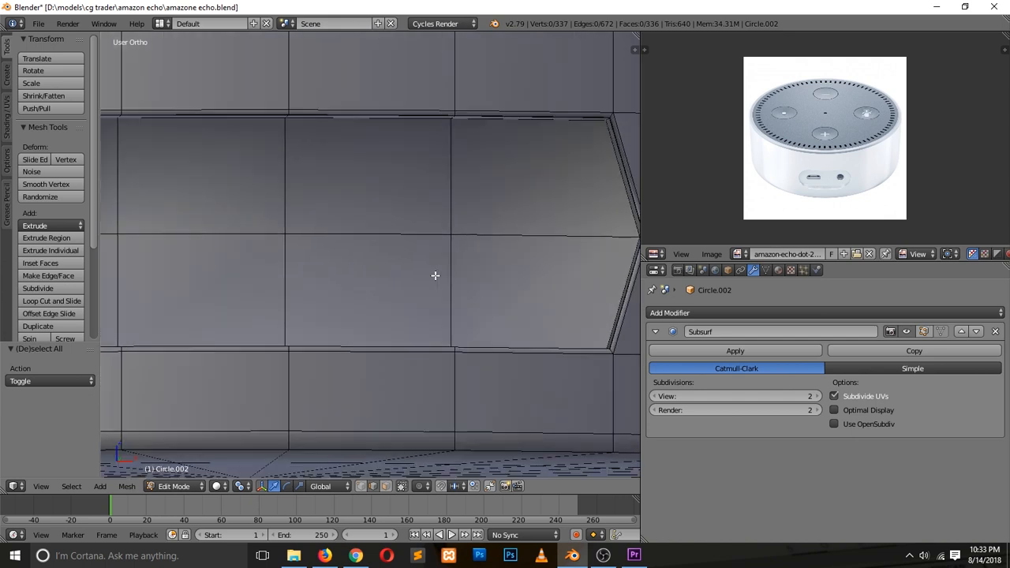
key(ctrl+Tab)
click(433, 264)
right_click(437, 283)
shift+right_click(395, 240)
shift+right_click(435, 189)
shift+right_click(501, 234)
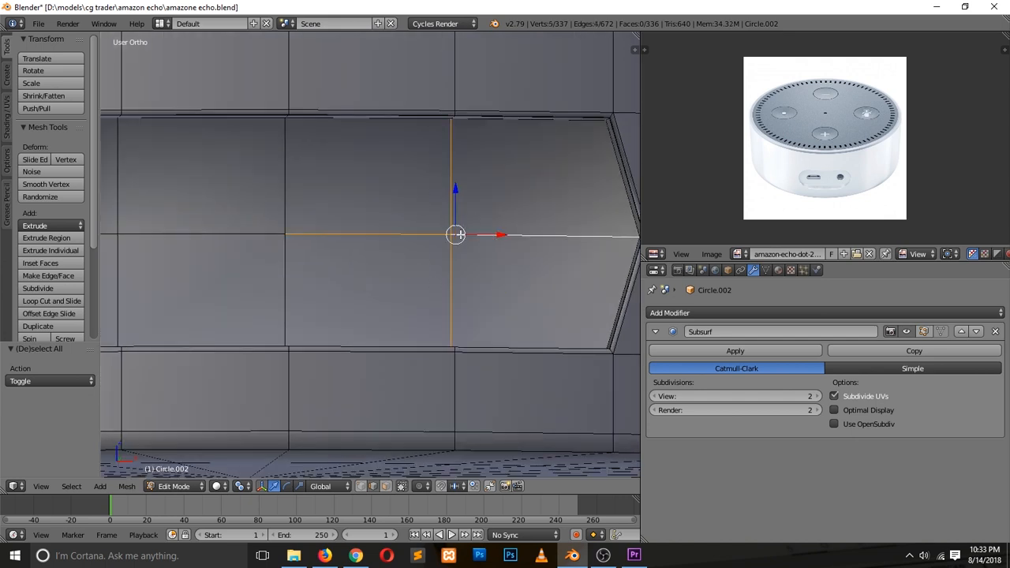
key(w)
click(471, 208)
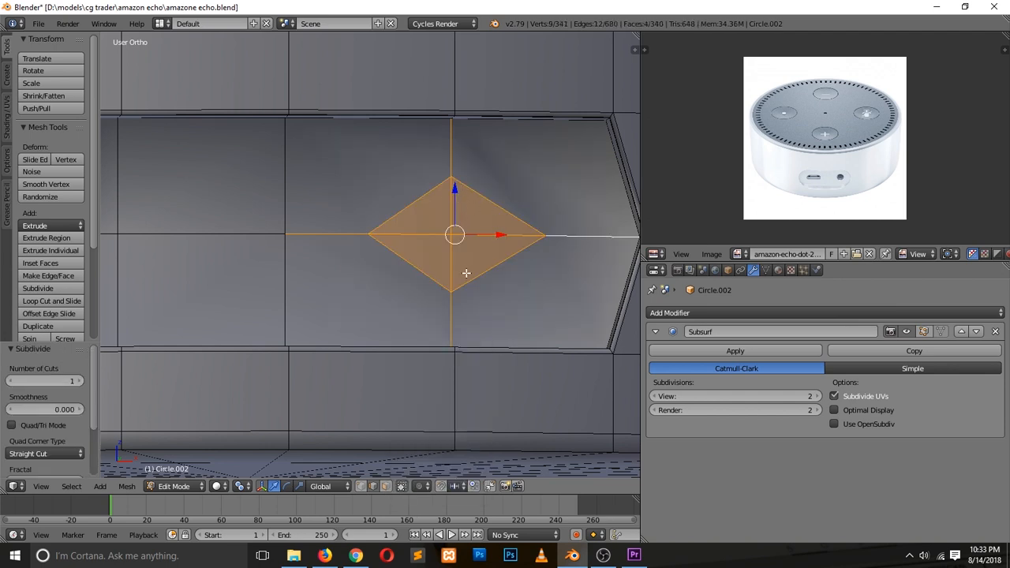
Vertex-slide the diamond's side corners toward its centre, by factors 0.25 and 0.237 on the right and 0.182 on the left.
shift+middle_drag(467, 273, 404, 331)
key(ctrl+Tab)
click(407, 222)
right_click(473, 292)
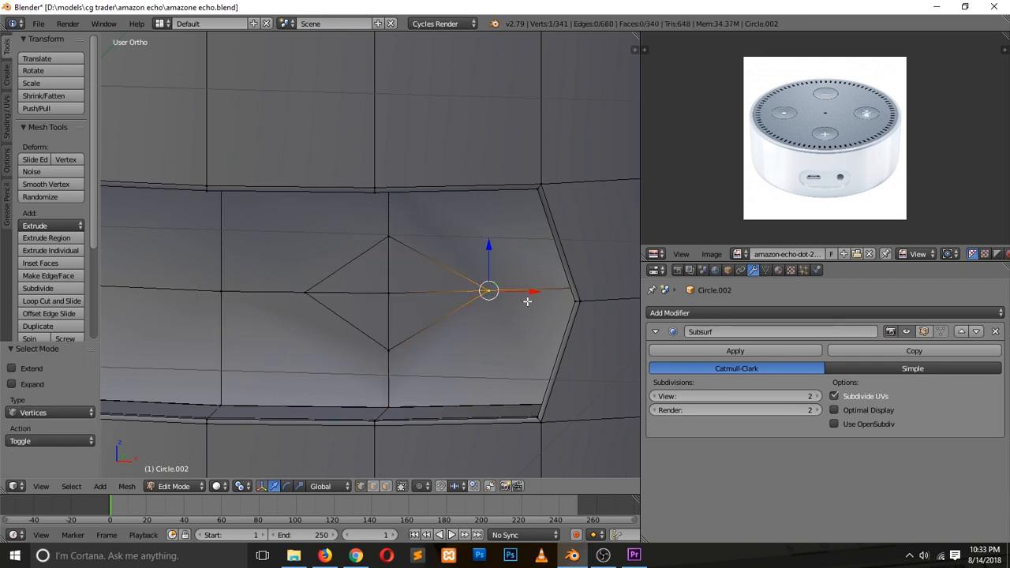
key(KP_1)
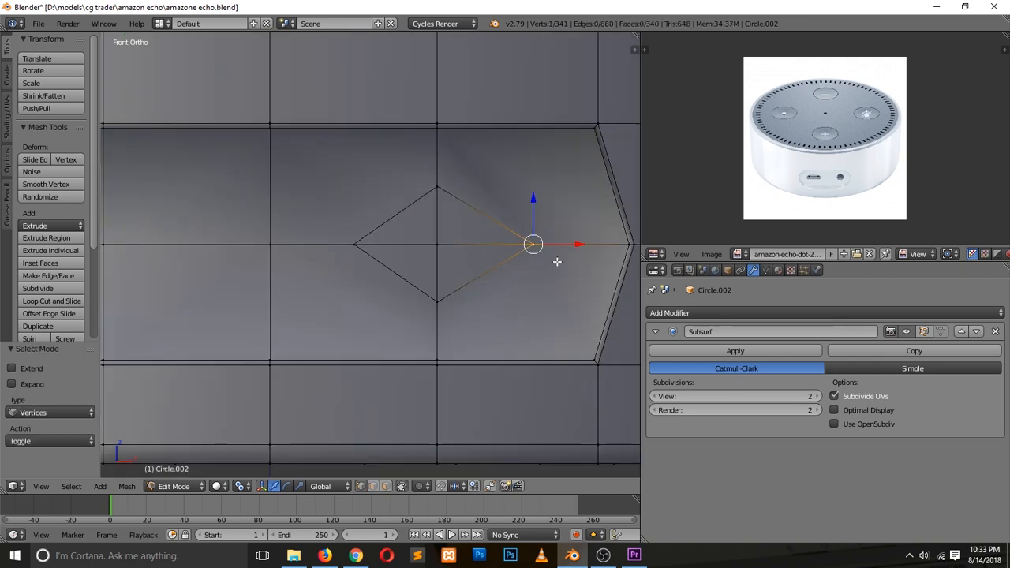
key(shift+v)
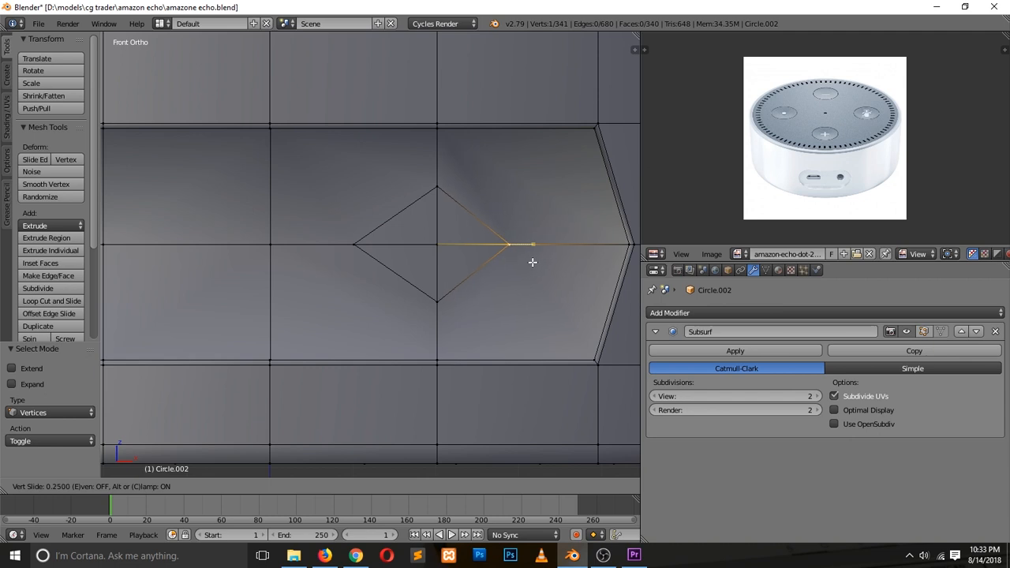
click(533, 262)
right_click(362, 242)
key(shift+v)
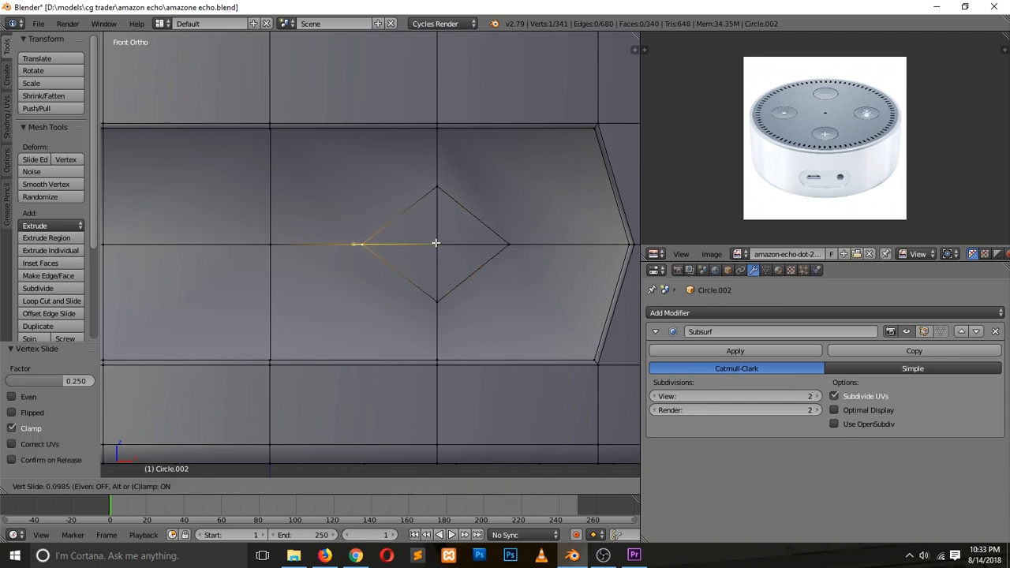
click(442, 241)
right_click(512, 243)
key(shift+v)
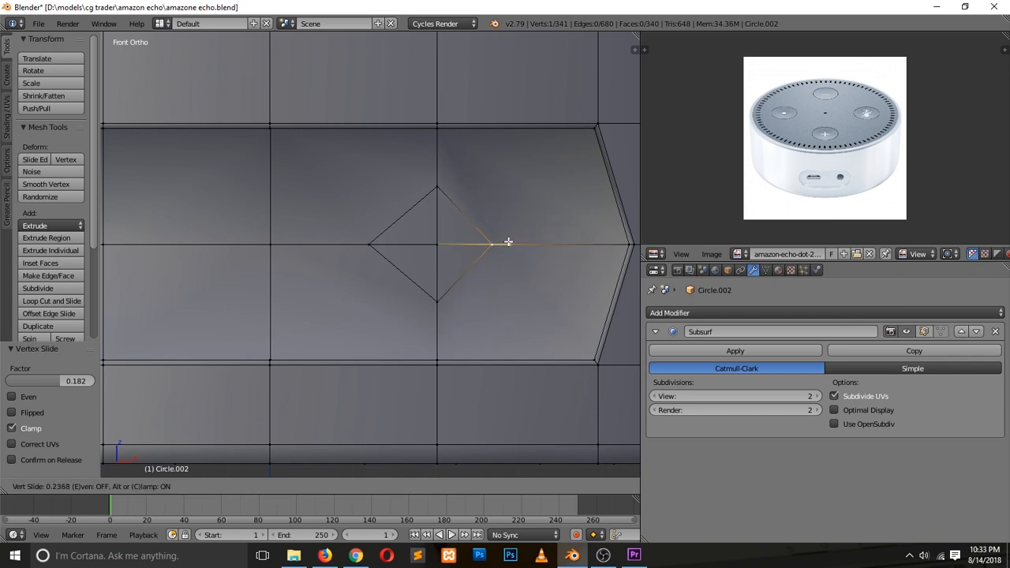
click(509, 242)
Delete the diamond's centre vertex to open a port hole and check its smoothed shape in Object Mode.
right_click(448, 253)
key(x)
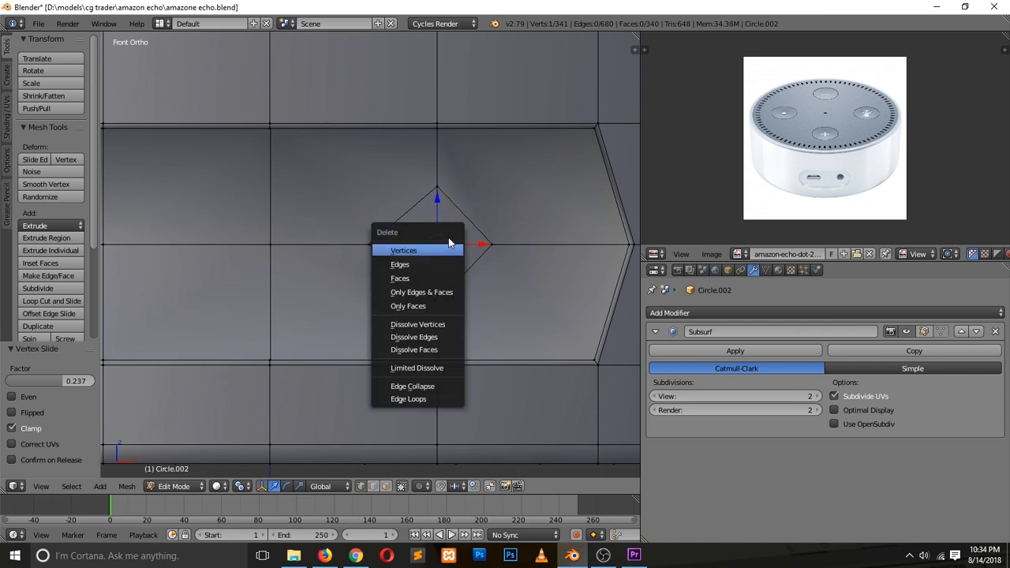
click(451, 251)
key(Tab)
key(Tab)
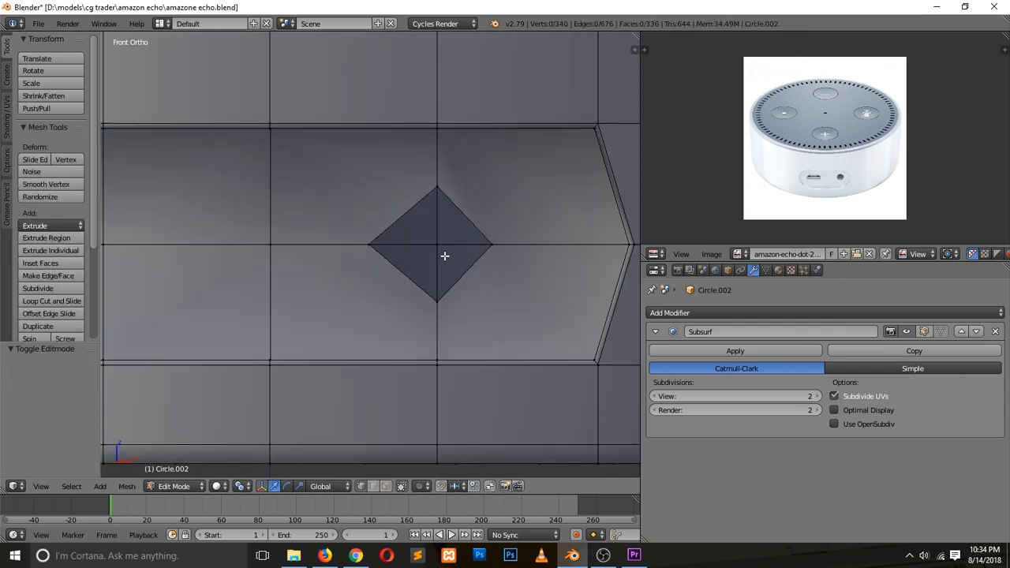
middle_drag(445, 266, 463, 305)
key(Tab)
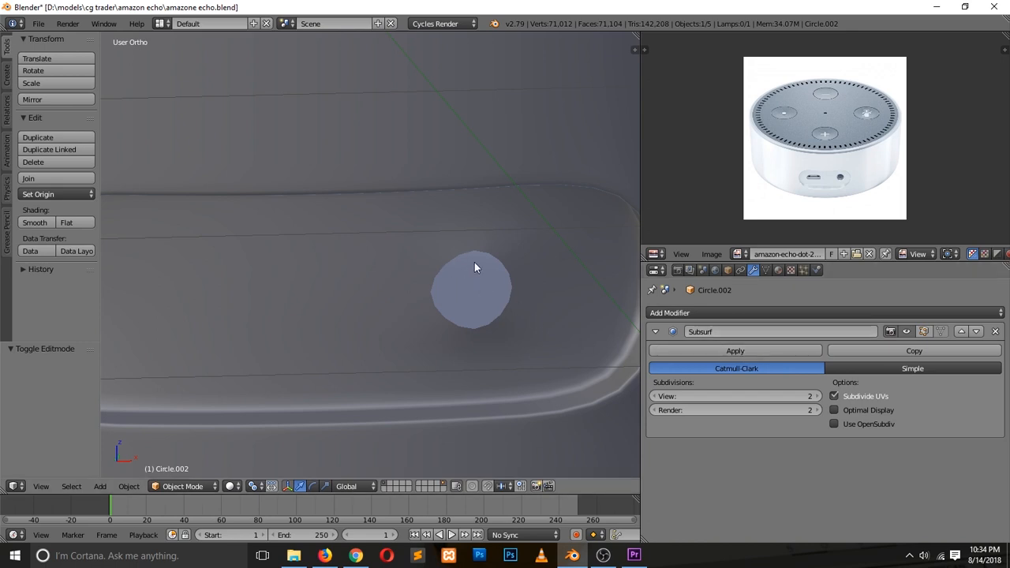
key(Tab)
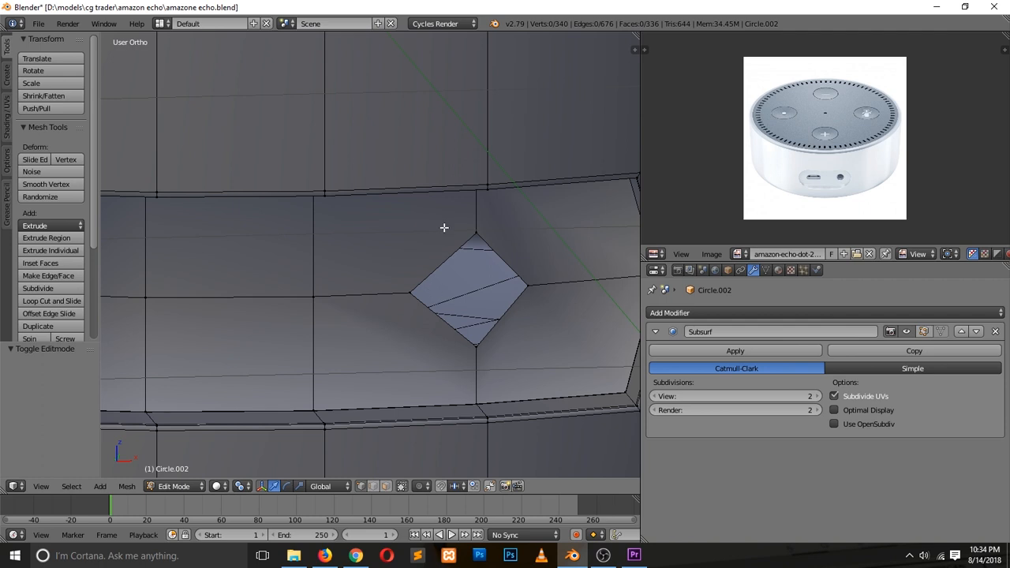
key(Tab)
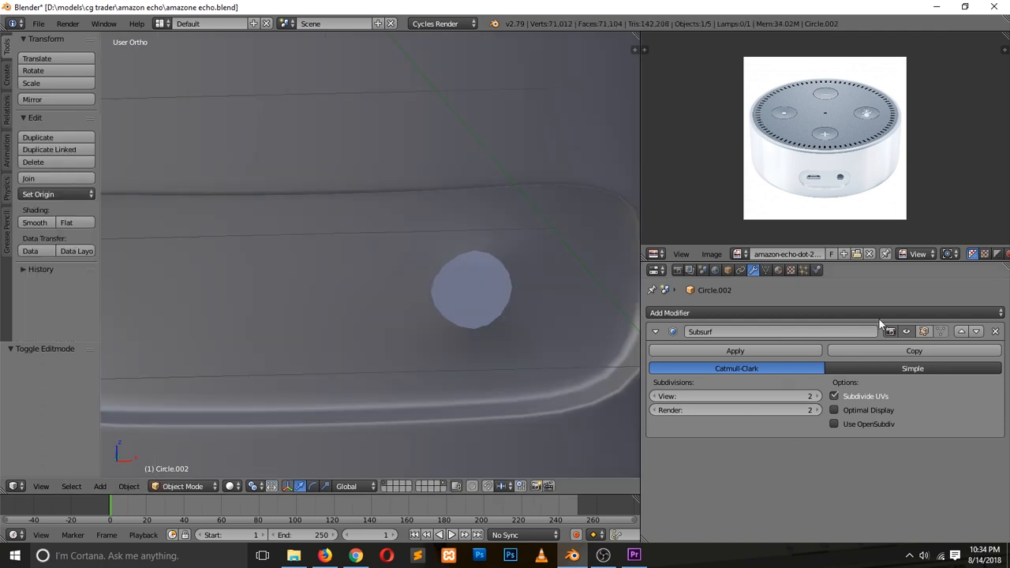
key(Tab)
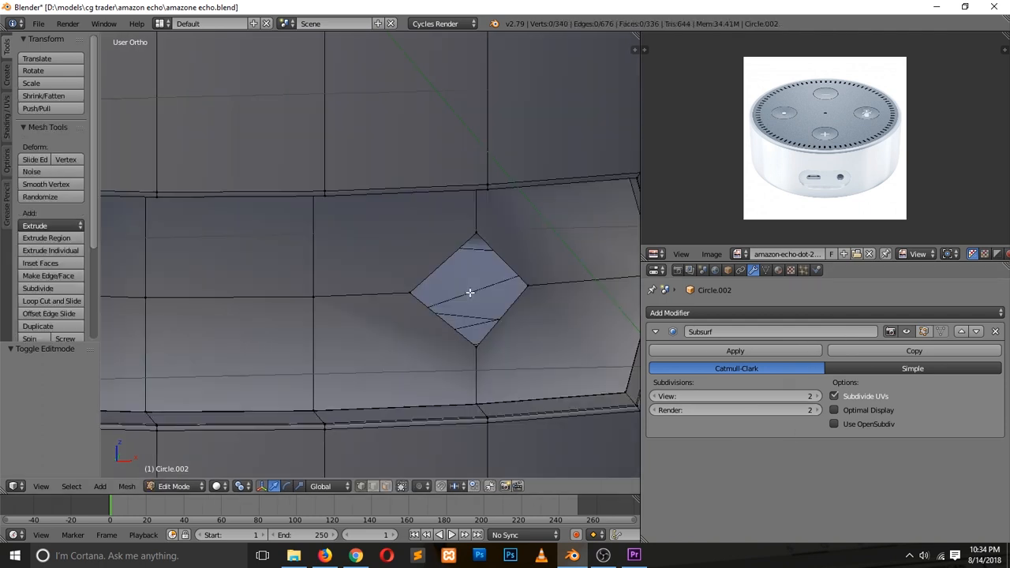
Extrude the port hole's rim and move it inward into the body to form the hole's walls.
key(e)
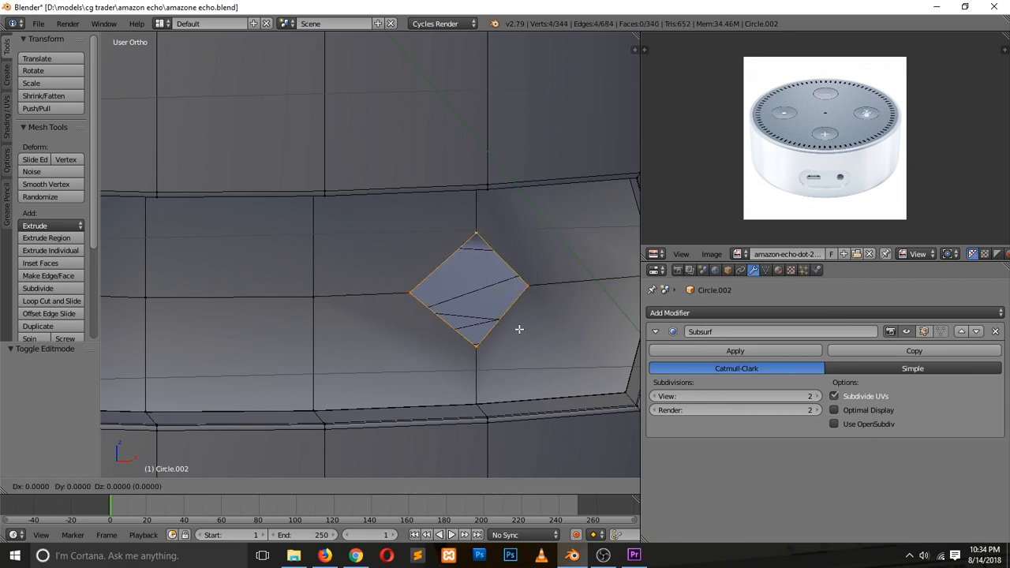
right_click(520, 329)
middle_drag(493, 317, 518, 358)
drag(543, 345, 478, 300)
key(Tab)
key(Tab)
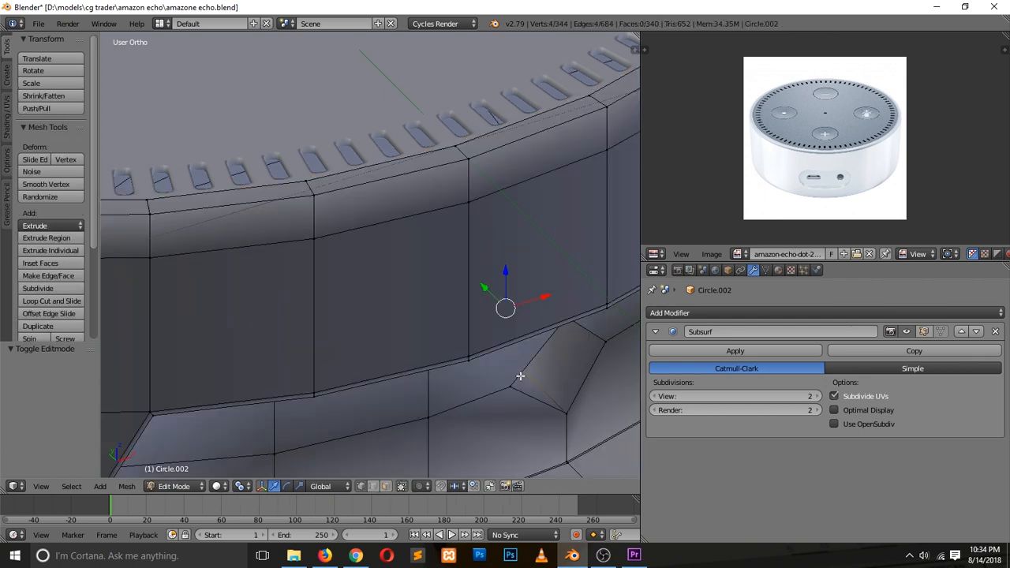
Add a loop cut around the port hole's inner wall, slide it toward the outer rim and check the smoothed hole.
key(ctrl+r)
click(550, 384)
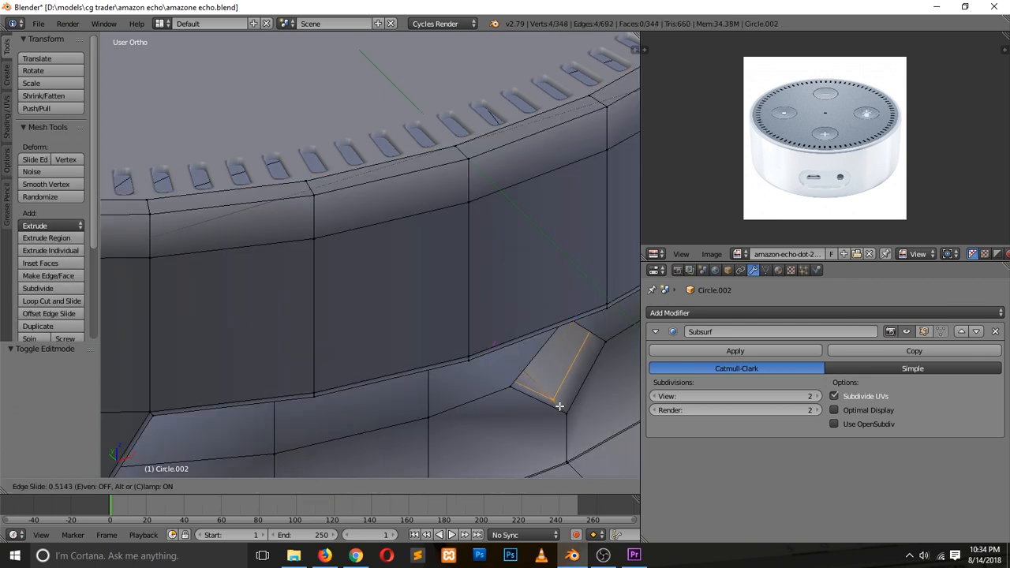
click(566, 423)
key(Tab)
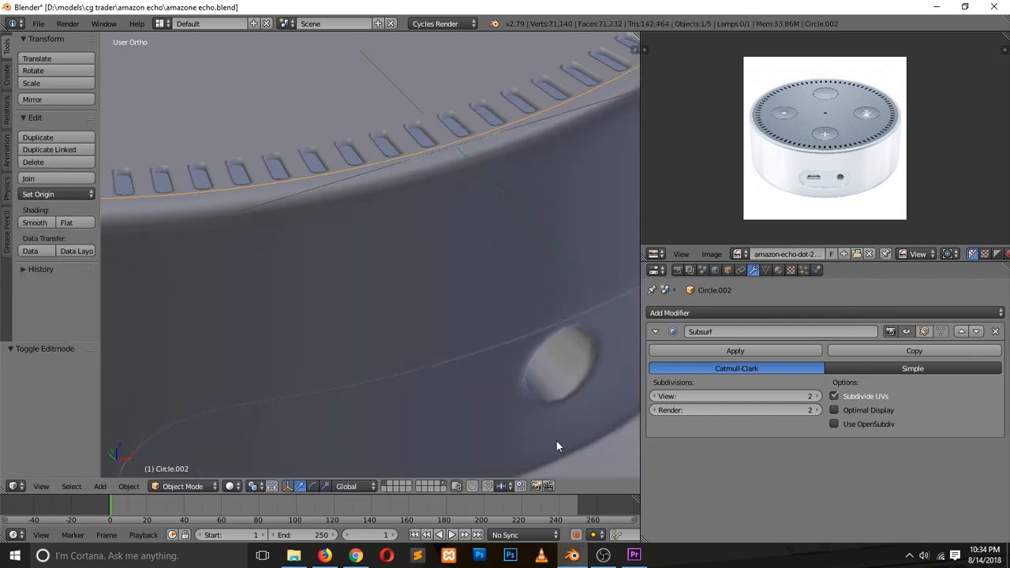
scroll(556, 439, up, 5)
scroll(464, 361, down, 3)
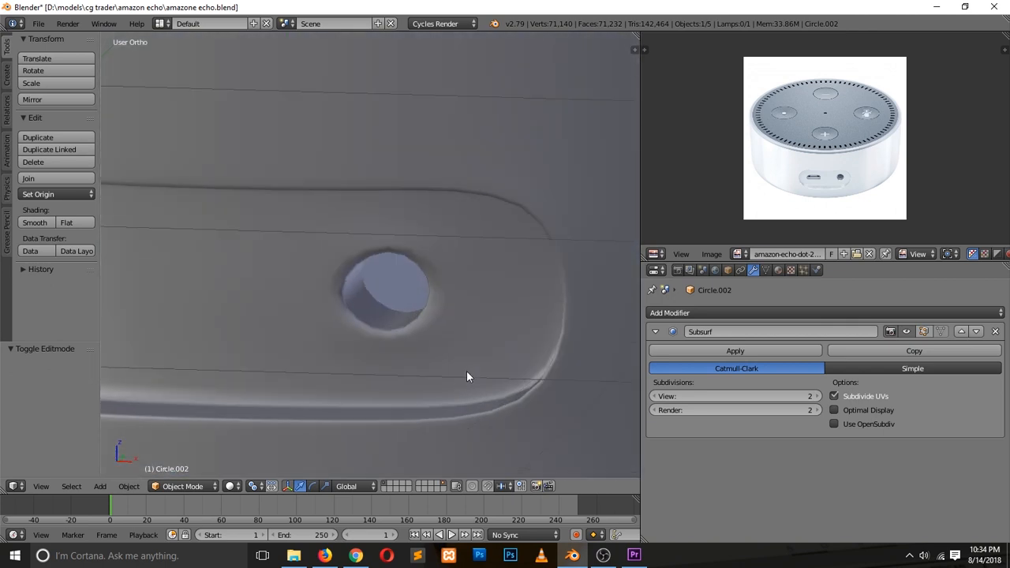
Delete the vertices of both inner edge loops of the port hole to remove its extruded walls.
key(Tab)
key(a)
middle_drag(418, 368, 445, 324)
scroll(500, 288, up, 4)
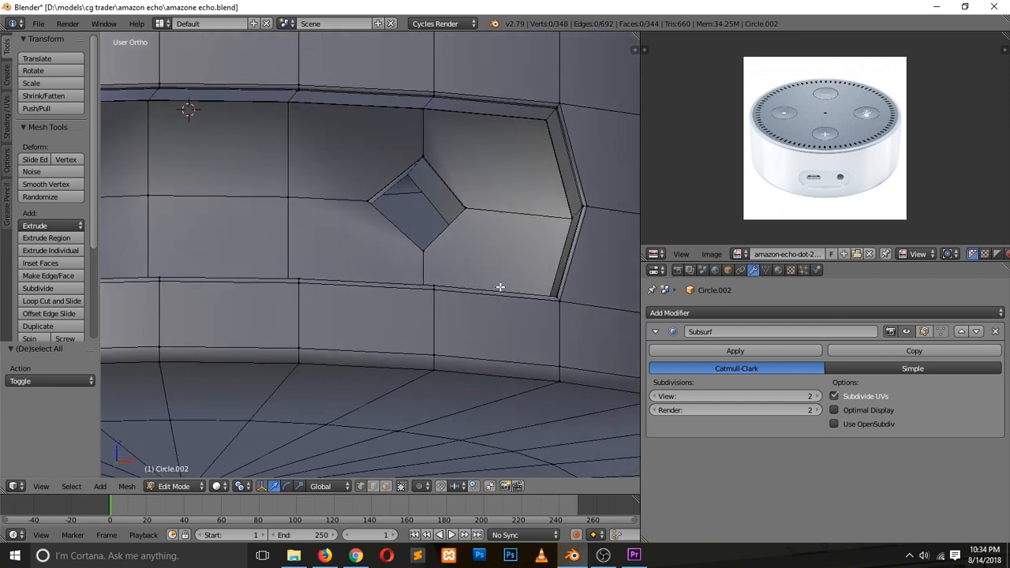
scroll(501, 288, up, 1)
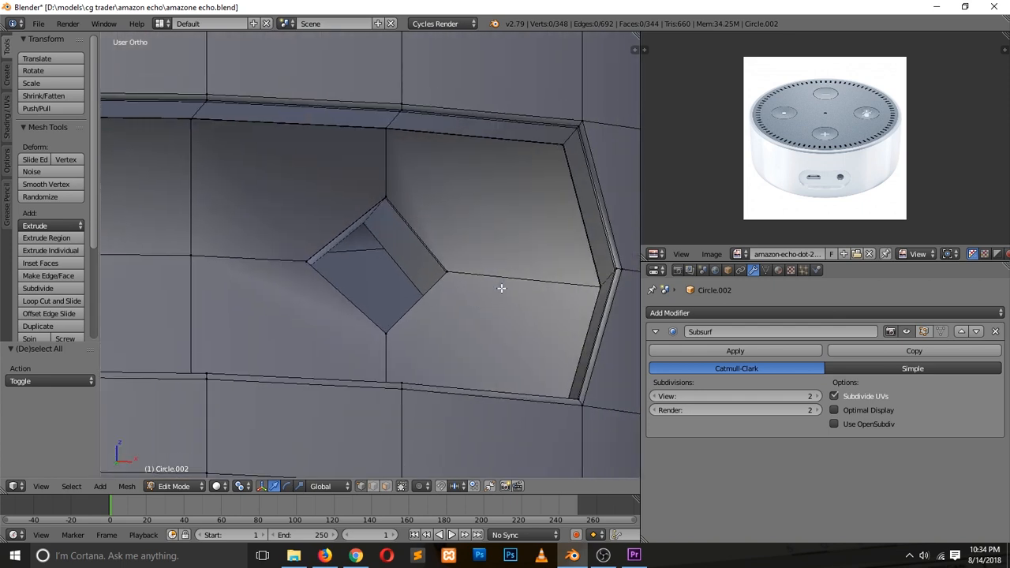
scroll(501, 288, up, 1)
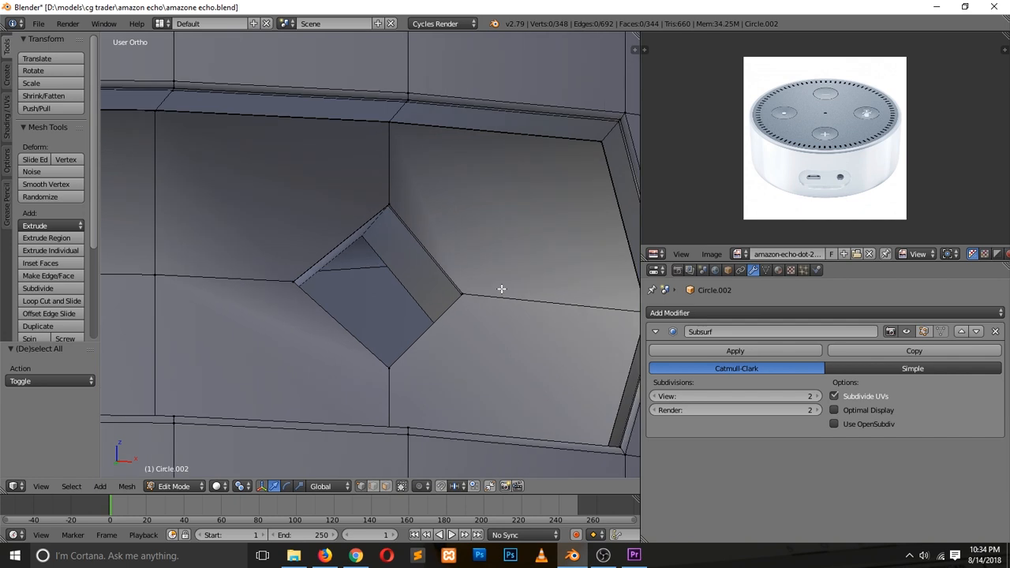
alt+right_click(388, 276)
key(z)
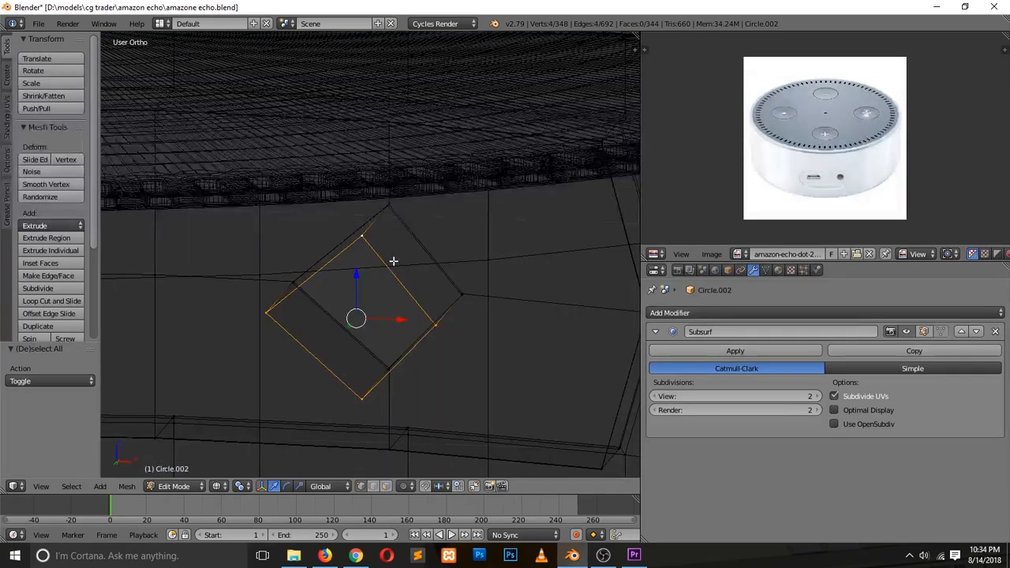
key(z)
key(x)
click(397, 251)
alt+right_click(404, 232)
key(x)
click(405, 232)
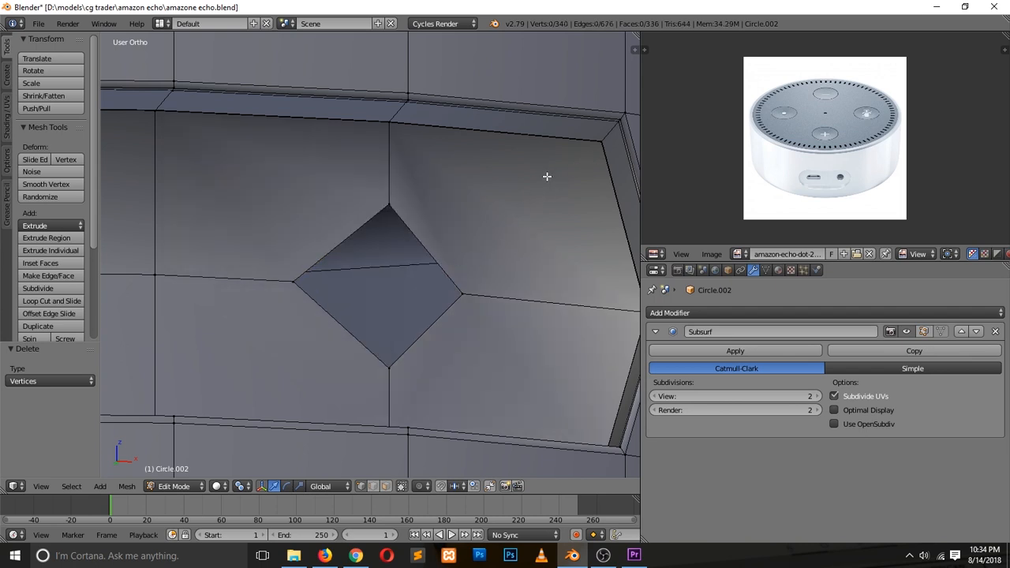
Knife-cut an edge from the recess floor's upper right corner to the port hole's upper right side and deselect it.
key(k)
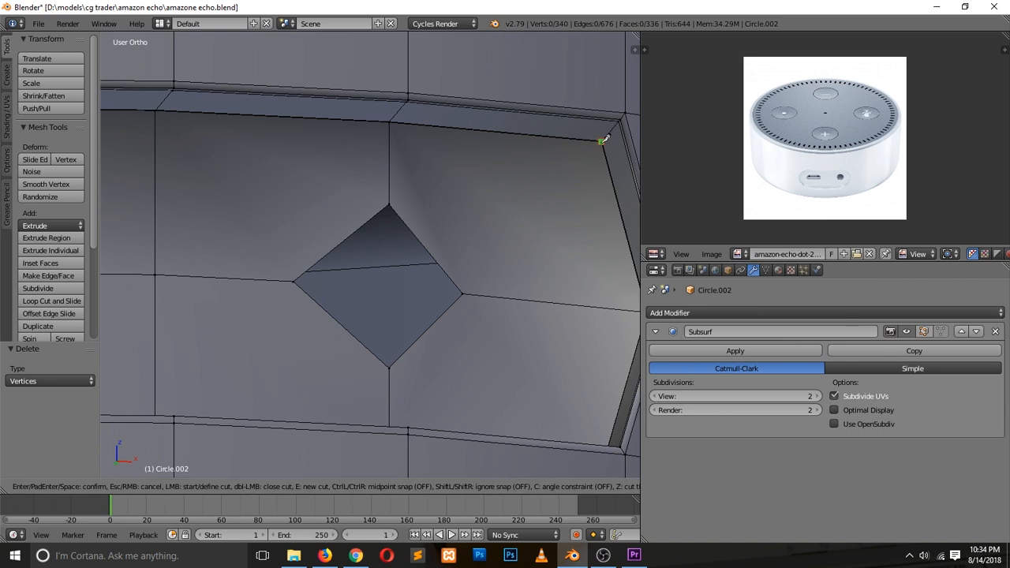
click(603, 142)
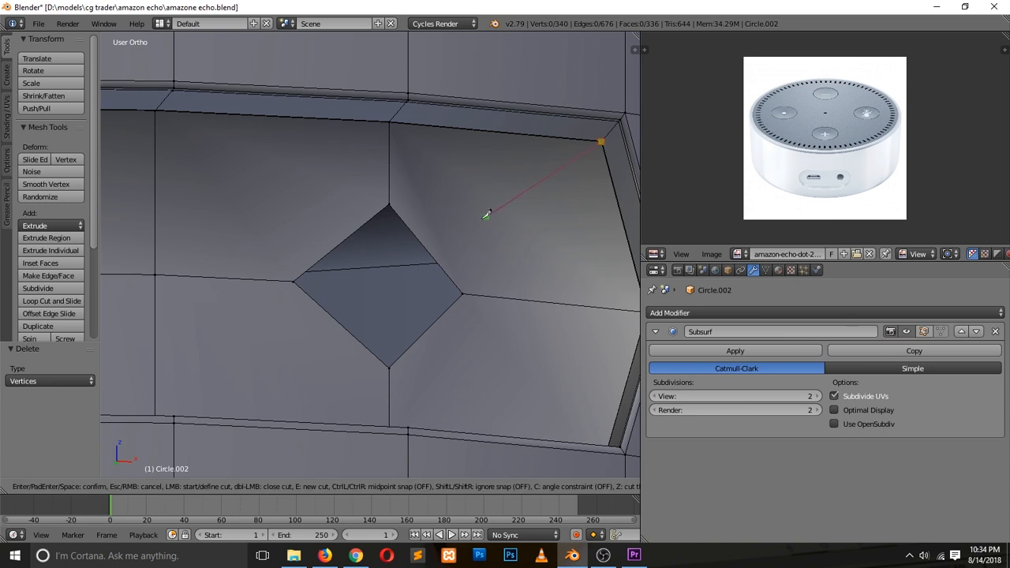
click(426, 248)
key(Return)
key(a)
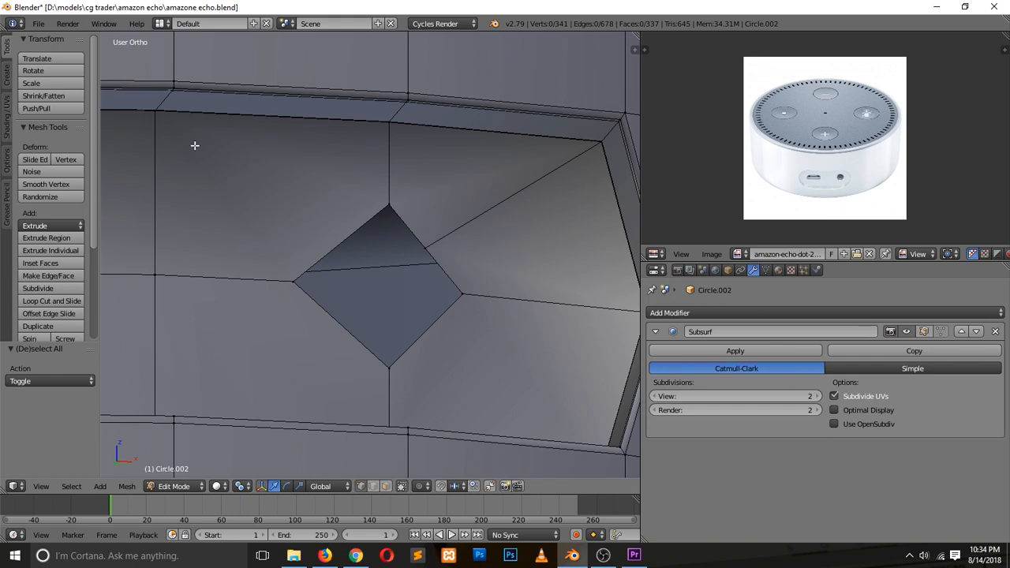
Knife-cut an edge from the recess floor's top vertex left of the hole to the hole's upper left side and deselect it.
key(k)
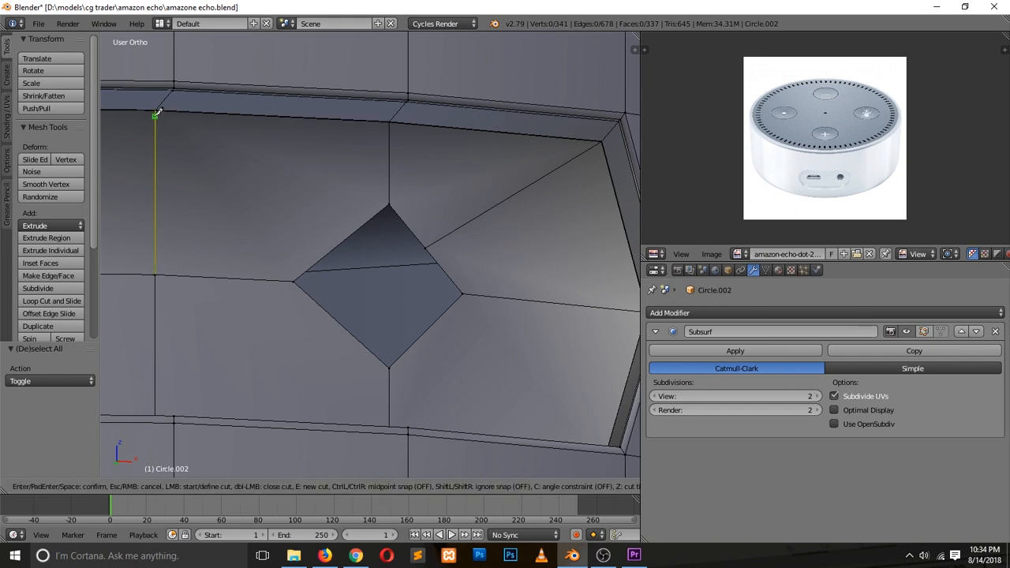
click(154, 110)
click(335, 247)
key(Return)
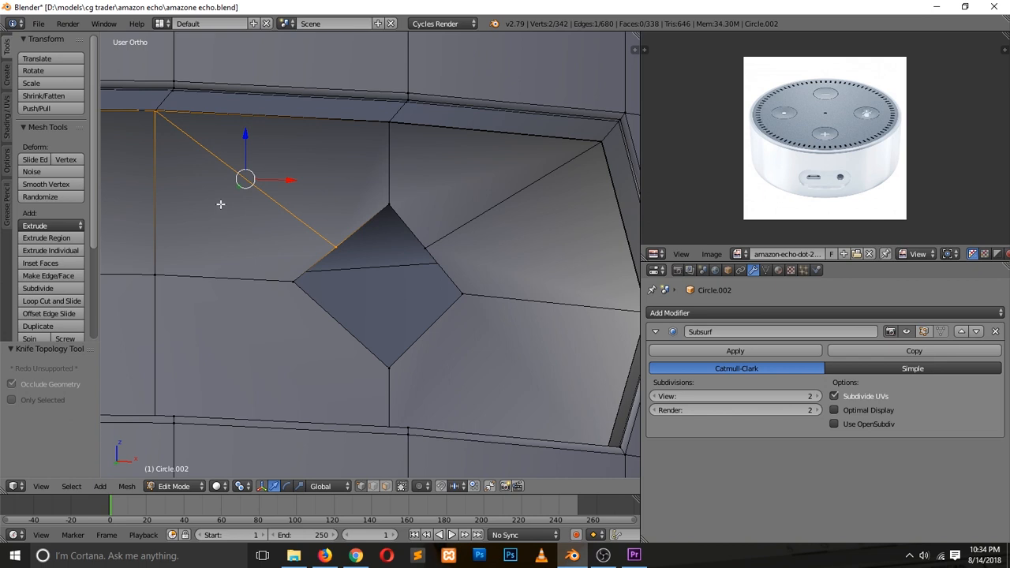
key(a)
right_click(155, 112)
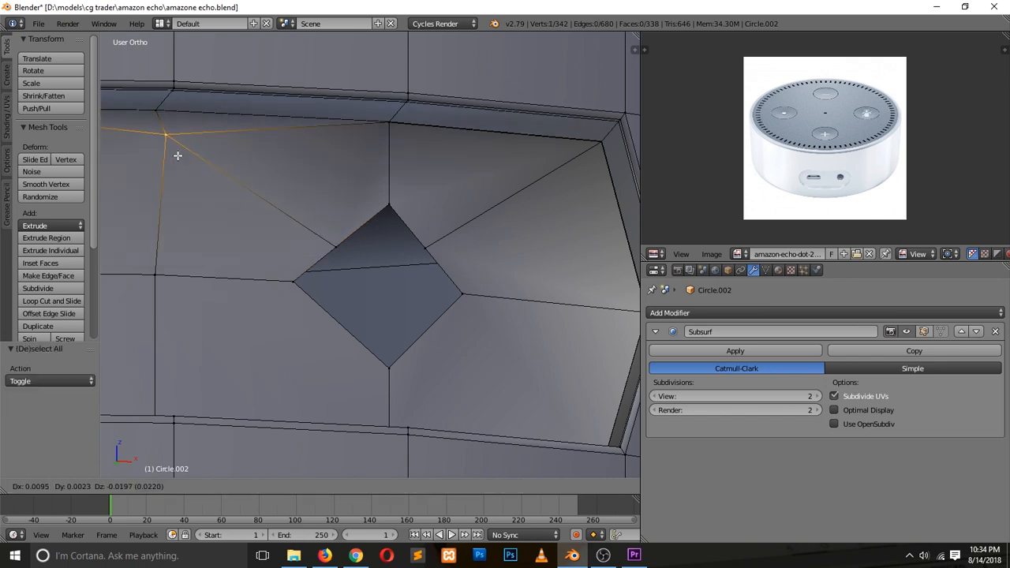
right_click(592, 149)
key(g)
right_click(578, 163)
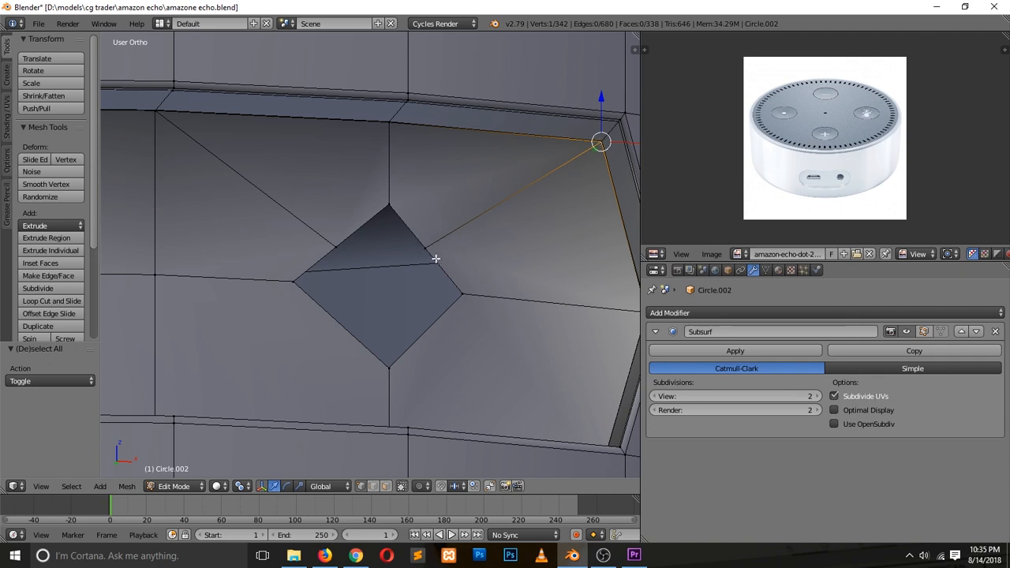
Deselect the mesh, then enable the Subsurf modifier's Edit Mode display and its on-cage editing.
scroll(405, 282, down, 2)
middle_drag(350, 337, 324, 373)
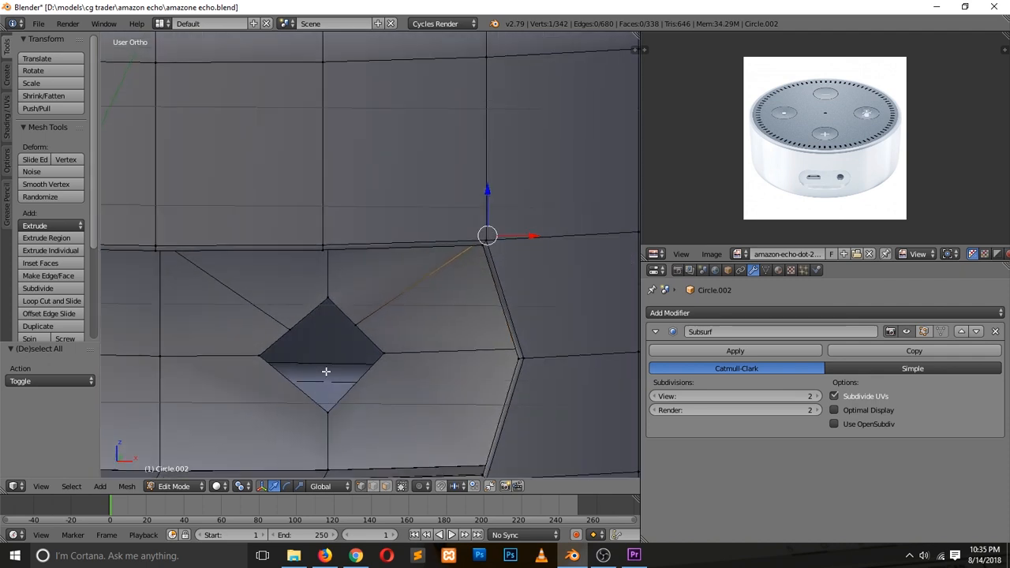
shift+scroll(325, 373, down, 3)
ctrl+scroll(243, 395, down, 6)
shift+scroll(243, 395, down, 3)
scroll(253, 390, up, 3)
scroll(252, 390, down, 1)
key(a)
shift+scroll(258, 406, down, 2)
scroll(258, 406, up, 4)
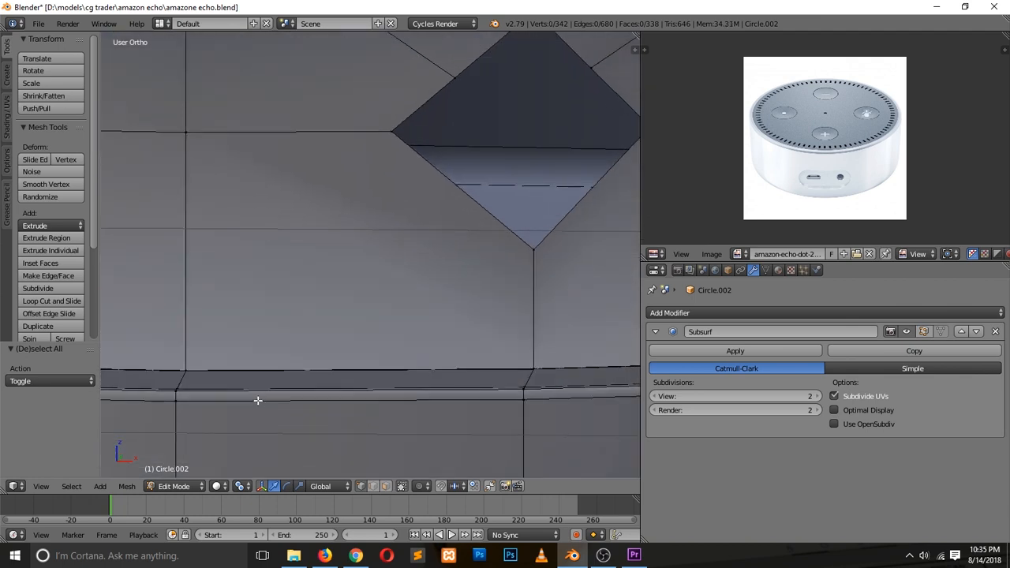
click(925, 331)
click(941, 331)
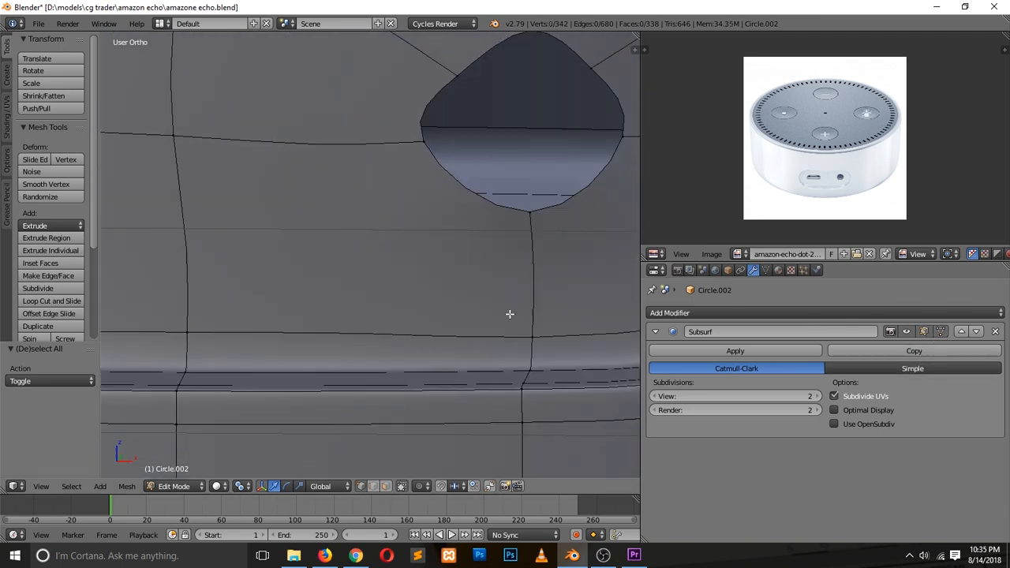
Knife-cut an edge from the recess floor's bottom vertex left of the hole toward the hole's lower left side.
scroll(466, 300, down, 1)
key(k)
click(217, 319)
click(448, 193)
key(Return)
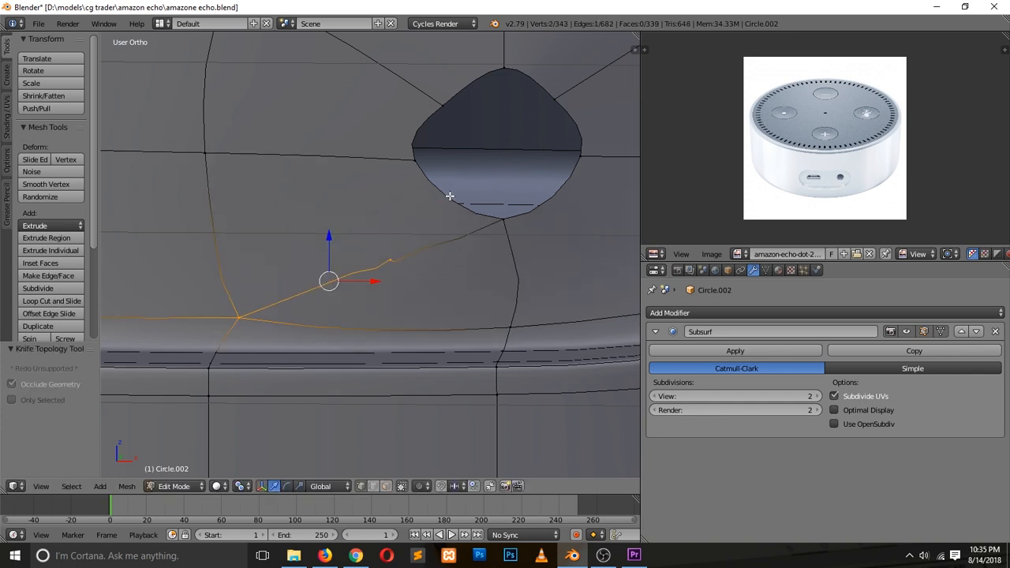
Undo the last knife cut and turn off the Subsurf modifier's Edit Mode display.
key(ctrl+z)
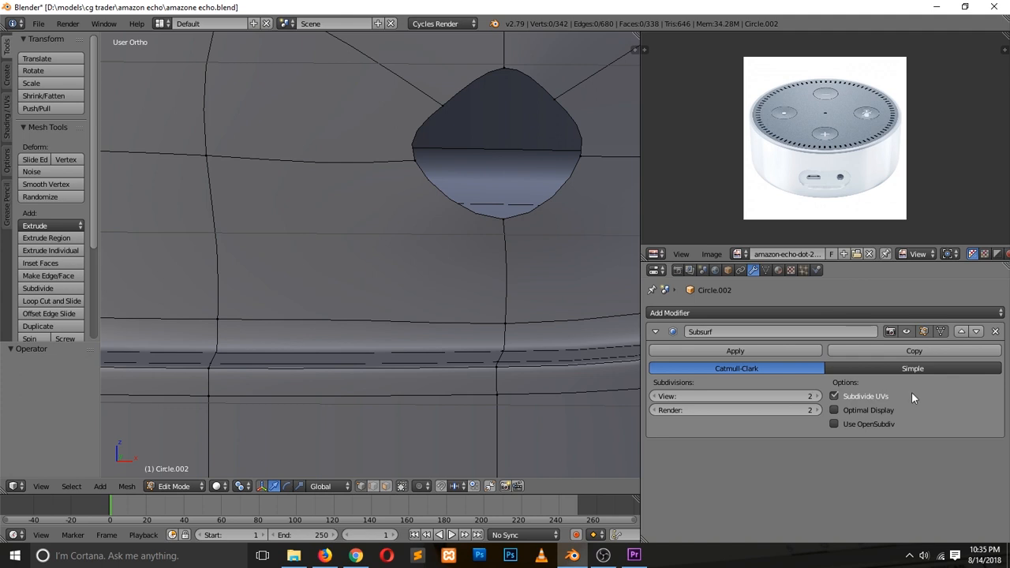
click(941, 334)
click(931, 330)
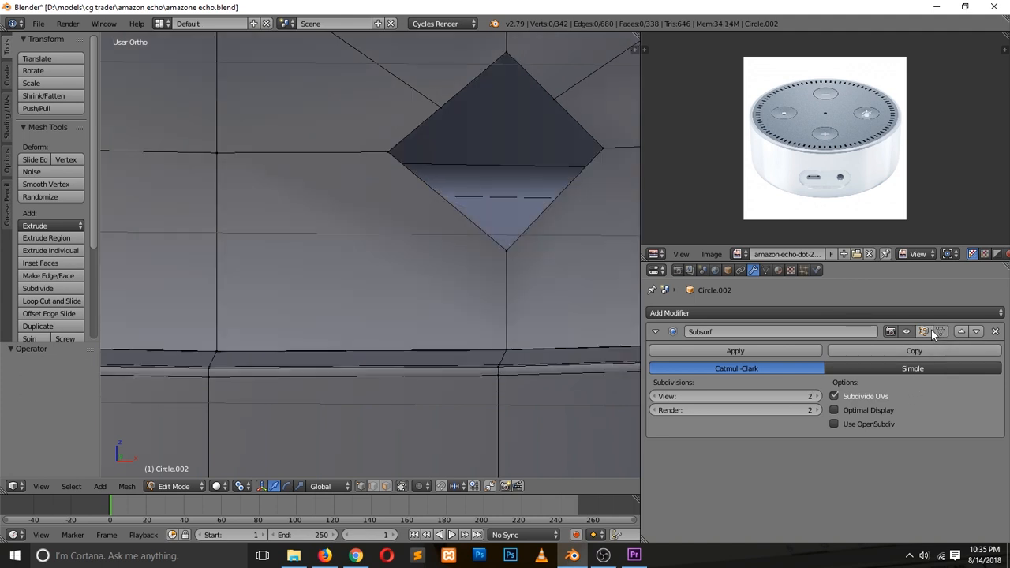
click(932, 332)
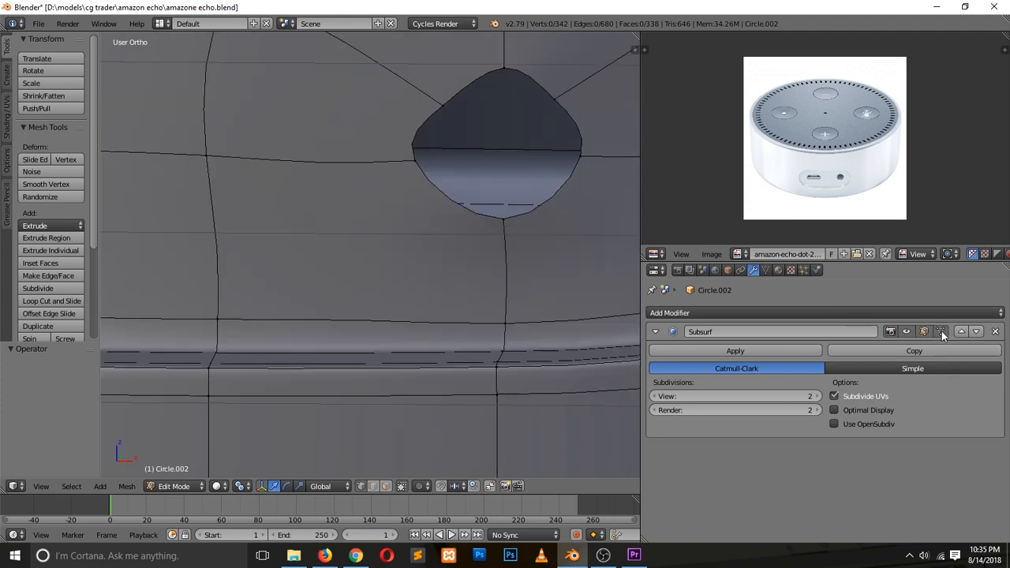
click(923, 333)
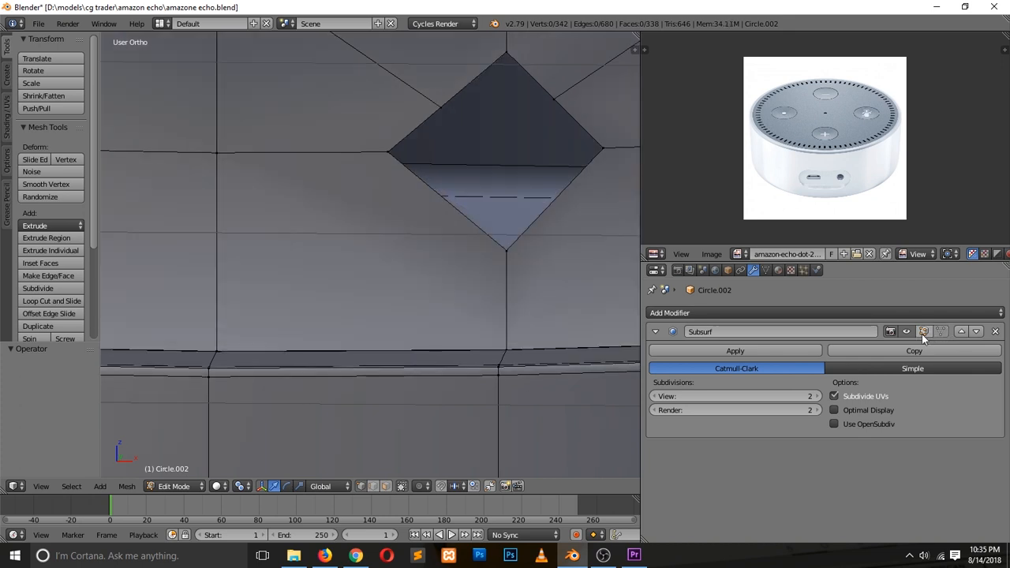
Knife-cut an edge from the recess floor's bottom vertex left of the hole to the middle of the hole's lower left side.
key(k)
click(219, 350)
click(455, 207)
key(Return)
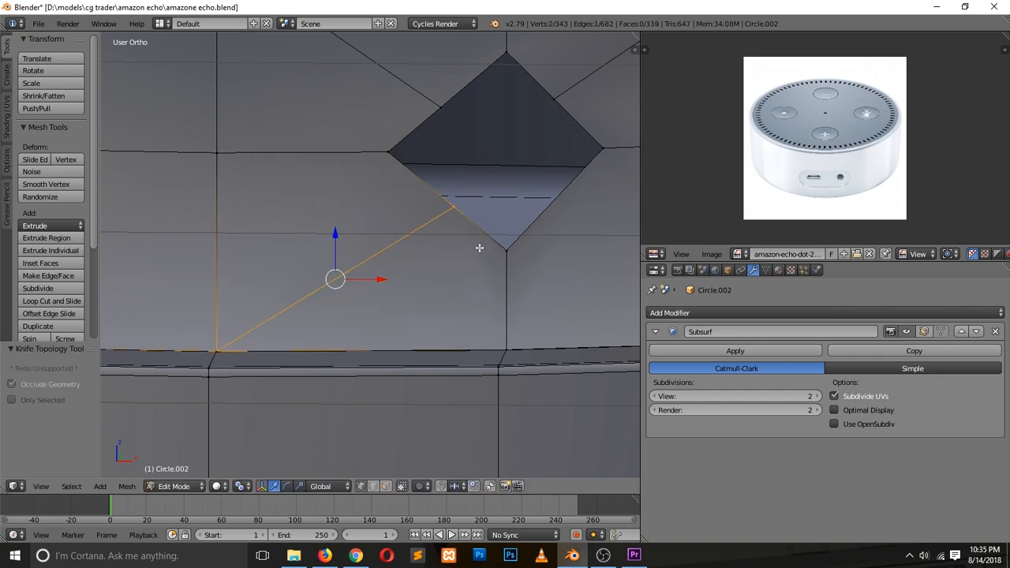
scroll(486, 286, down, 2)
click(172, 317)
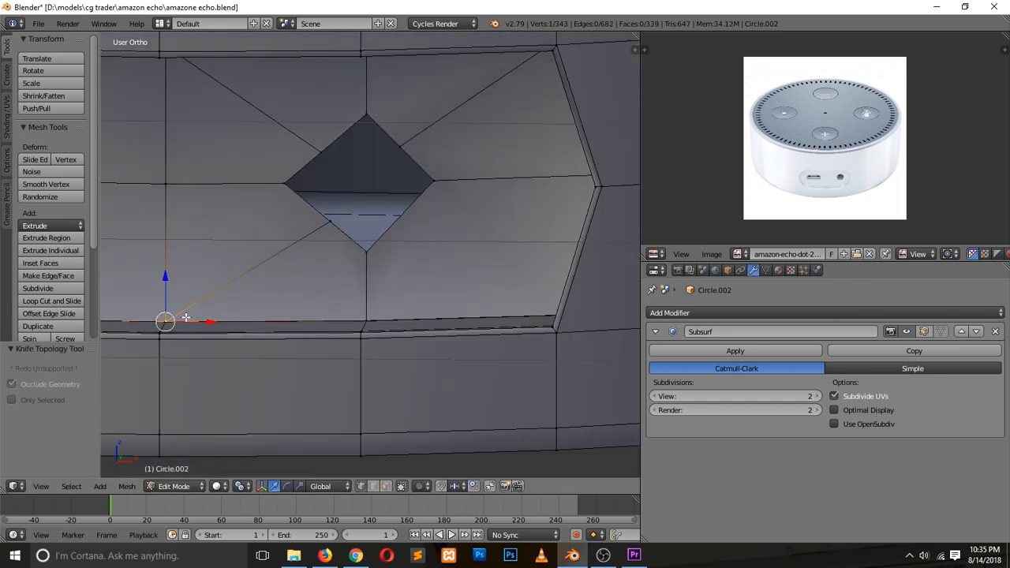
Deselect the mesh and knife-cut an edge from the recess floor's lower right corner to the hole's lower right side.
middle_drag(428, 310, 443, 335)
scroll(427, 331, up, 4)
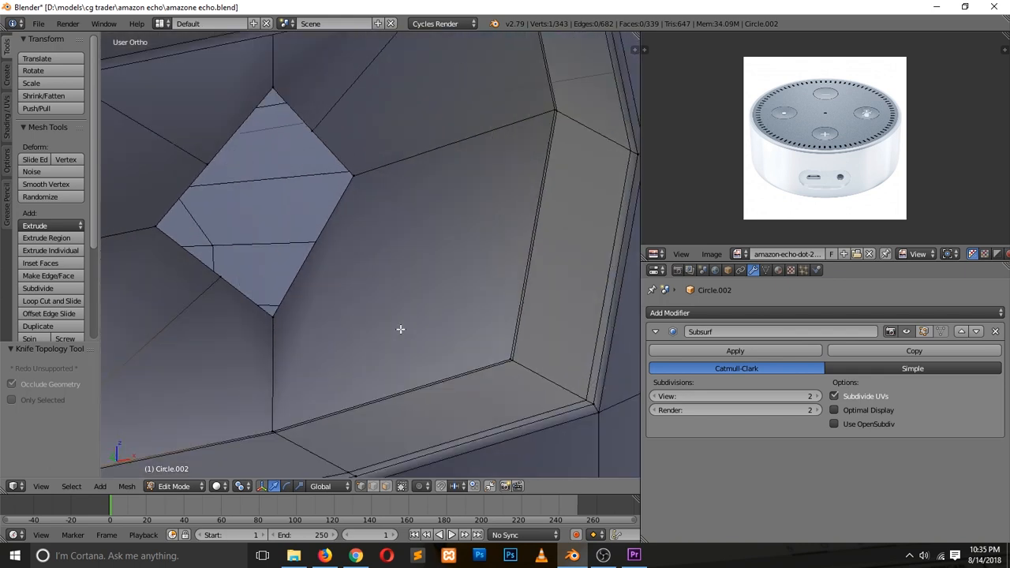
key(a)
key(k)
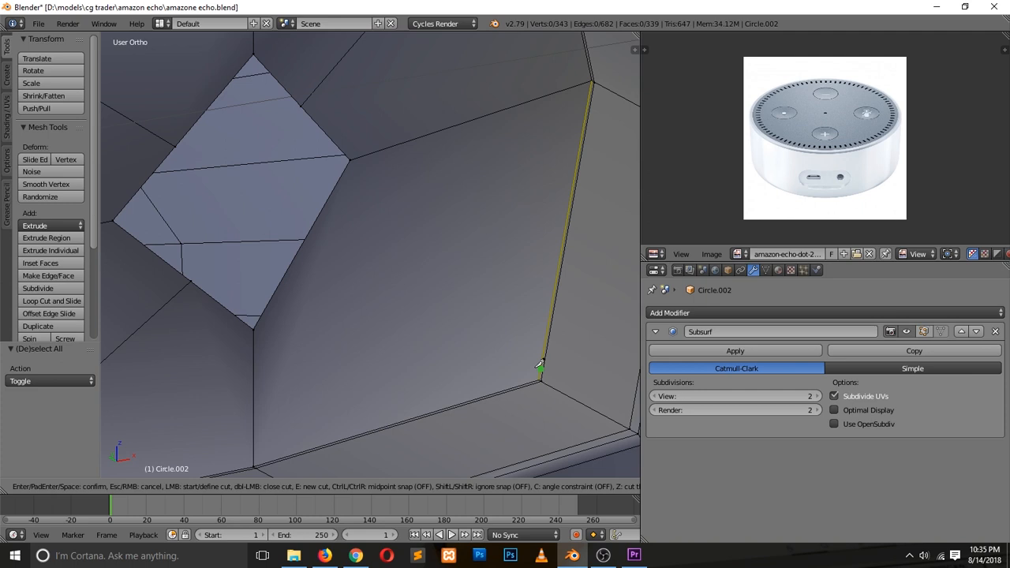
click(540, 380)
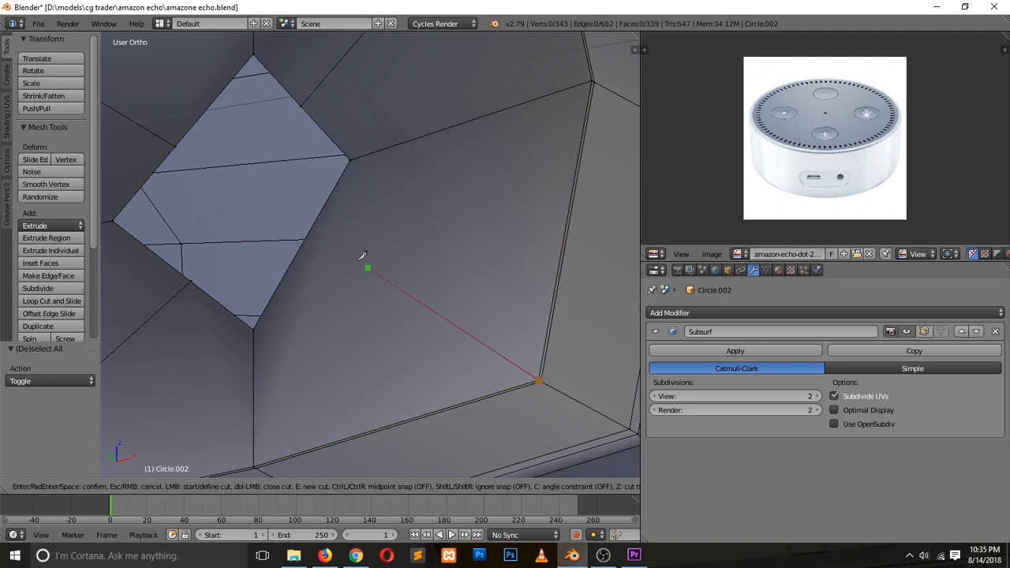
click(308, 239)
key(Return)
Examine the smoothed shape of the port hole and recess in Object Mode from the front.
key(Tab)
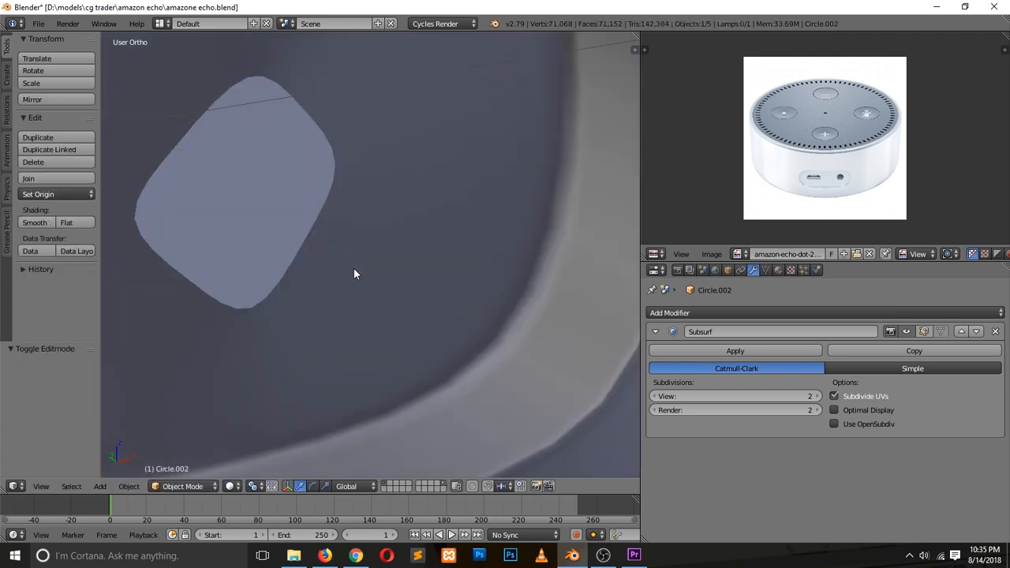
key(KP_1)
ctrl+scroll(345, 280, down, 7)
scroll(345, 279, up, 4)
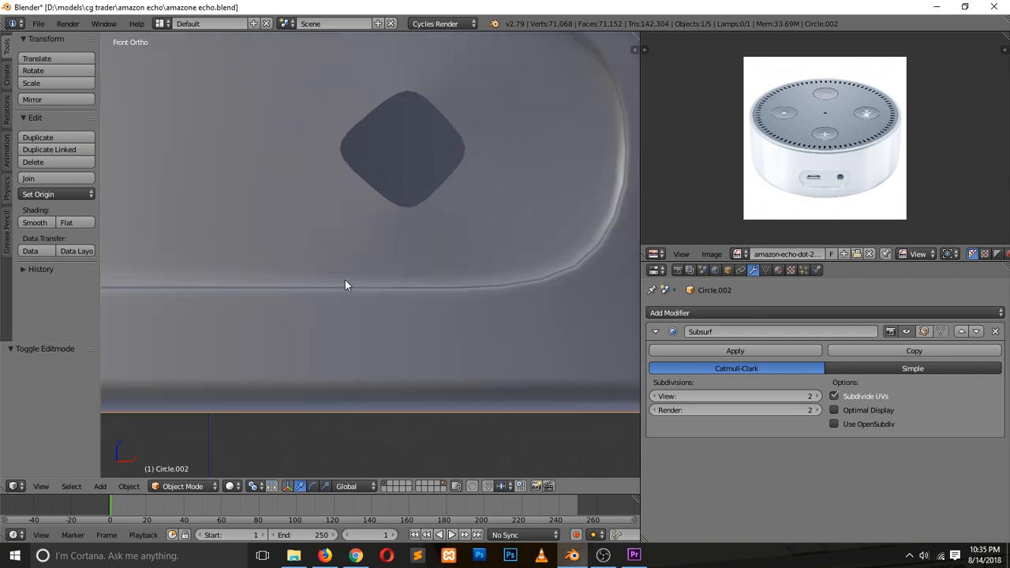
shift+scroll(348, 275, up, 7)
shift+scroll(350, 272, down, 2)
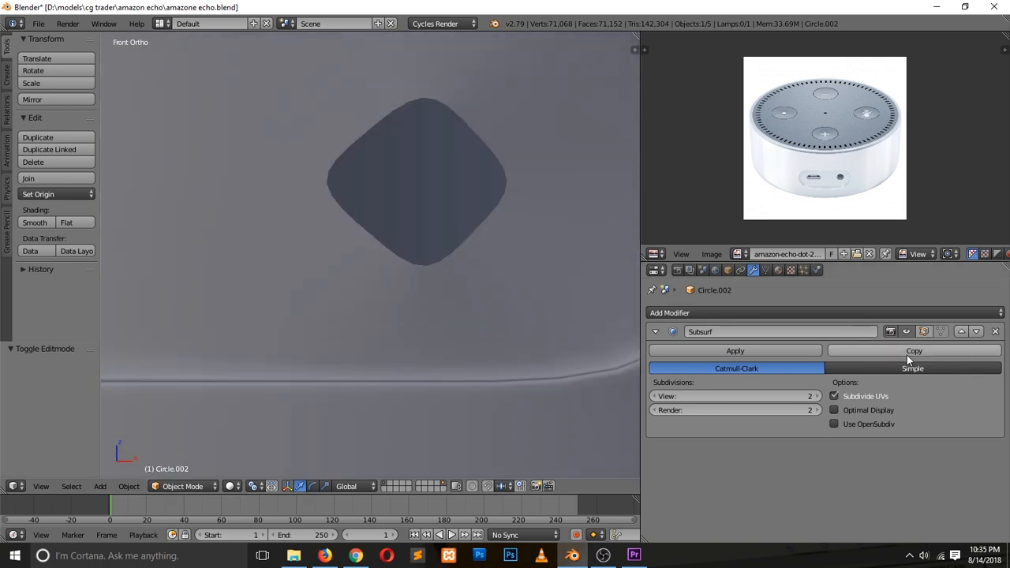
scroll(466, 251, down, 4)
scroll(461, 254, up, 4)
shift+scroll(465, 264, up, 5)
shift+scroll(464, 265, up, 2)
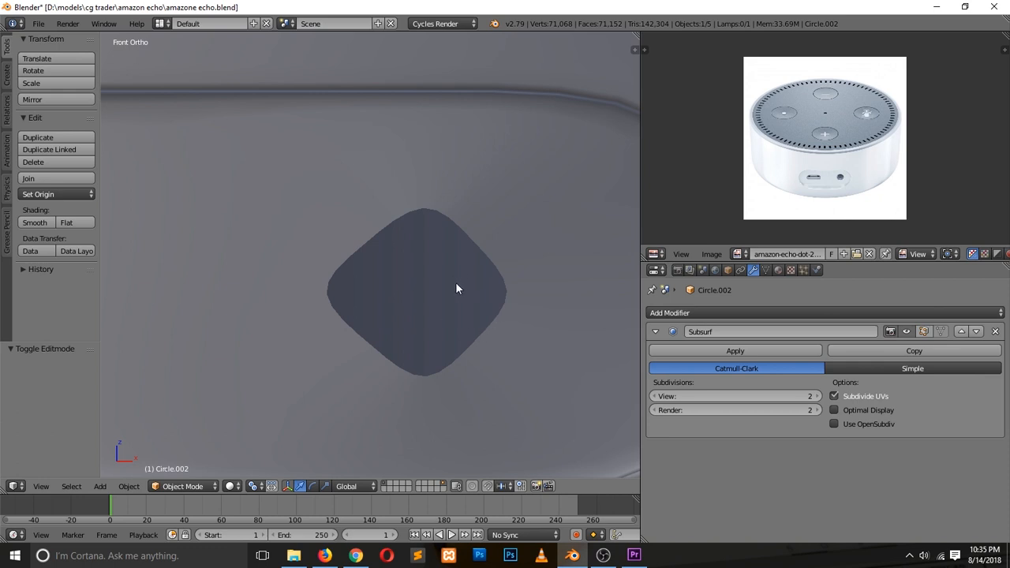
Select the port hole's edge loop and round it with To Sphere at factor 1.
key(Tab)
alt+right_click(483, 232)
alt+right_click(463, 229)
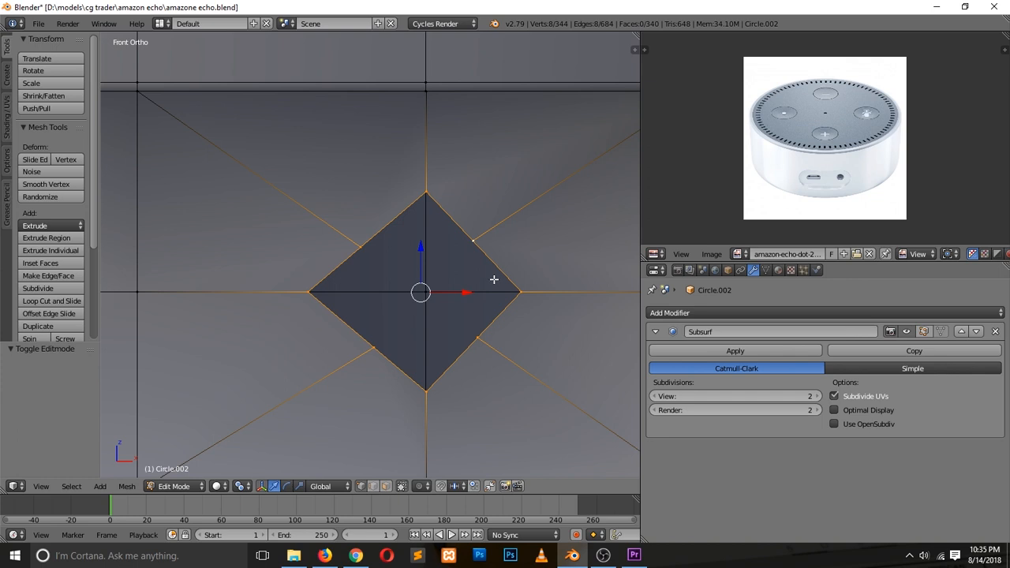
key(shift+alt+s)
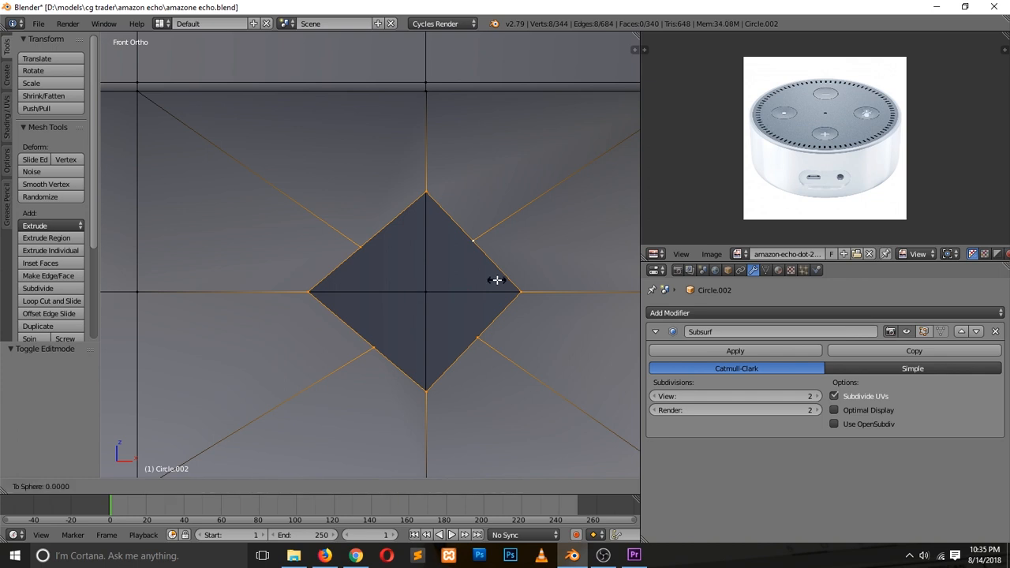
text(1)
key(Return)
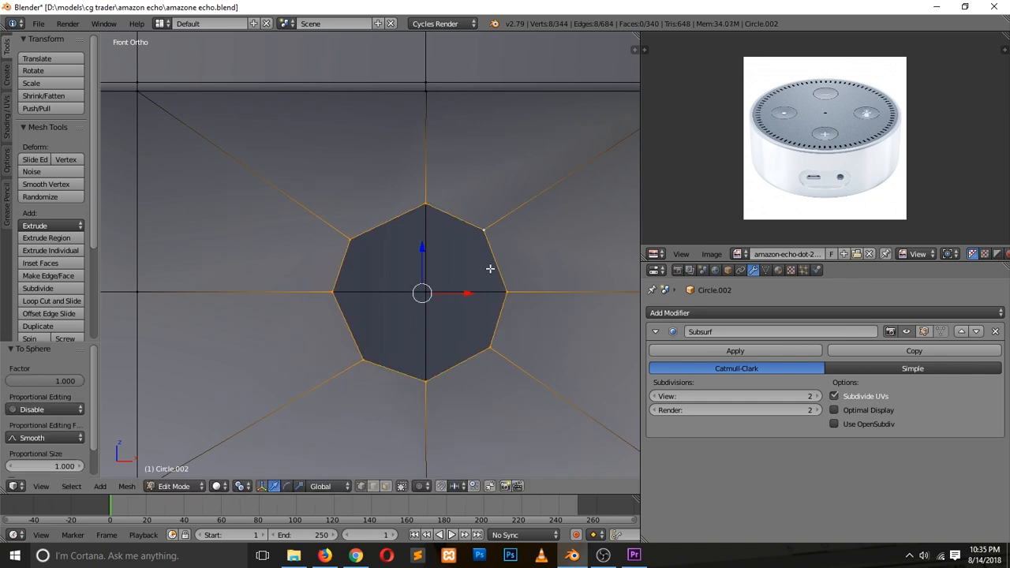
scroll(483, 265, down, 2)
key(Tab)
key(Tab)
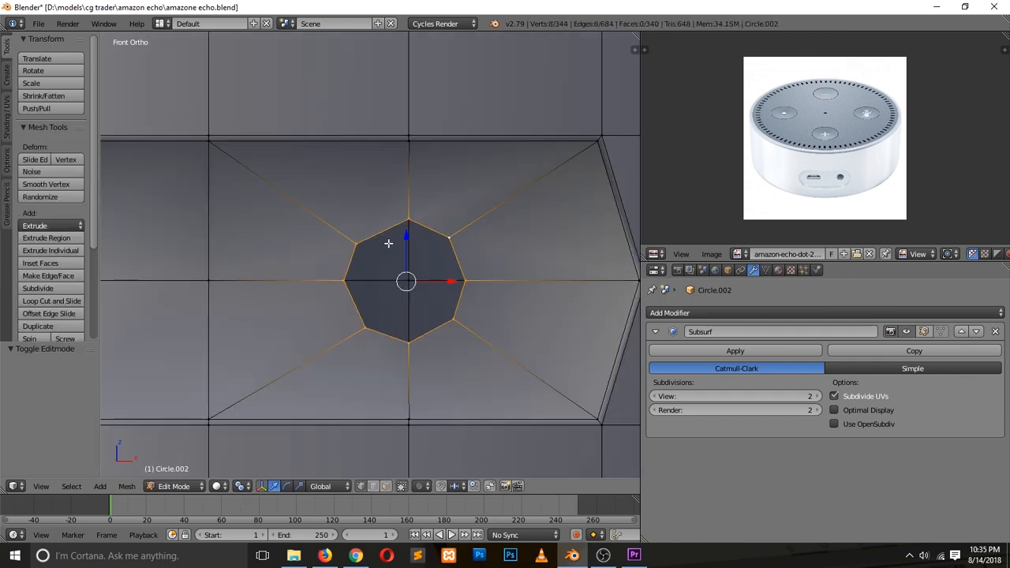
In a wireframe right view, move the hole's right side vertex -0.004 along Y to even out the rim.
middle_drag(412, 292, 524, 305)
scroll(504, 345, up, 4)
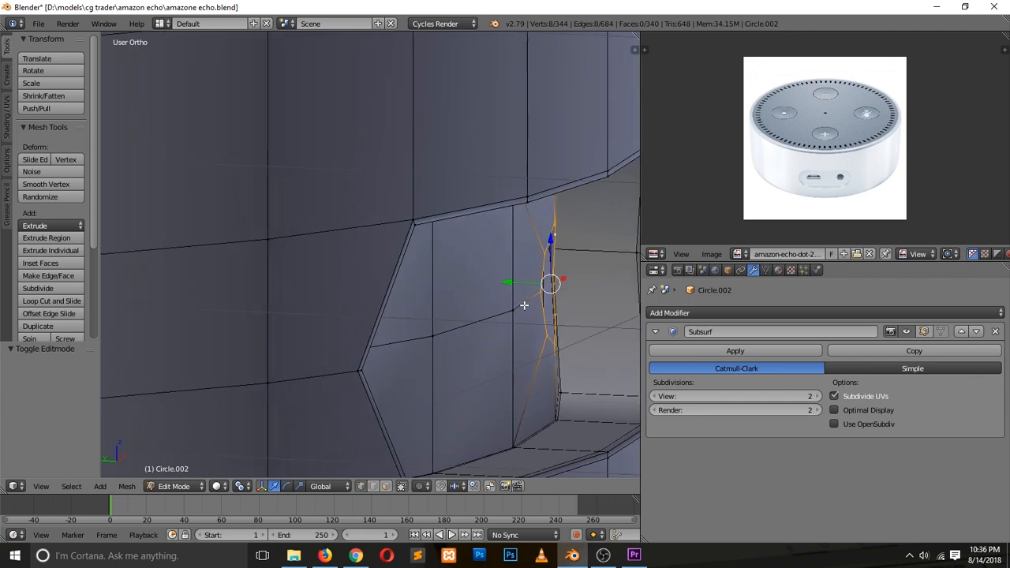
key(KP_7)
key(KP_3)
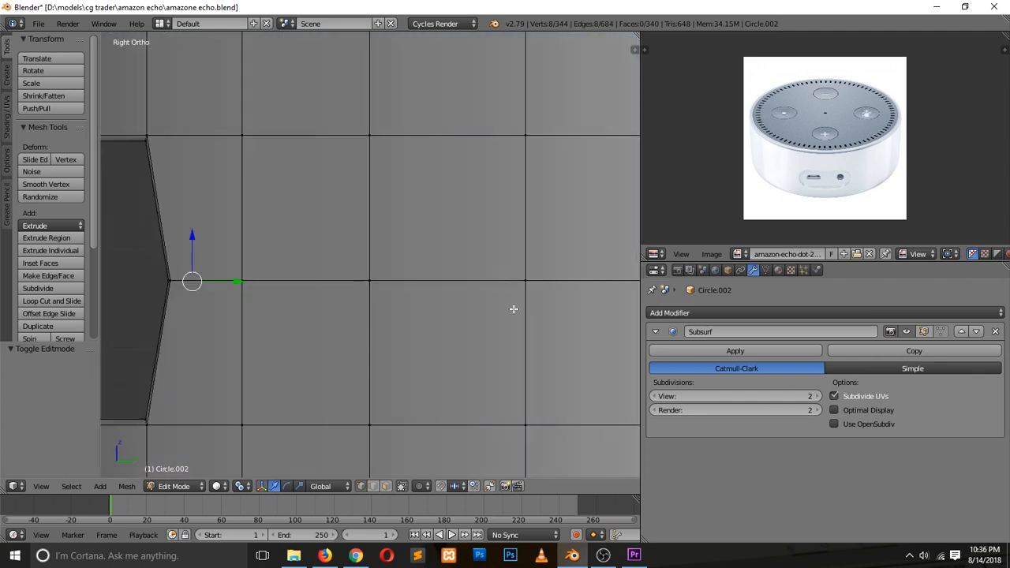
scroll(378, 289, up, 4)
key(z)
scroll(379, 289, down, 6)
ctrl+scroll(378, 289, down, 6)
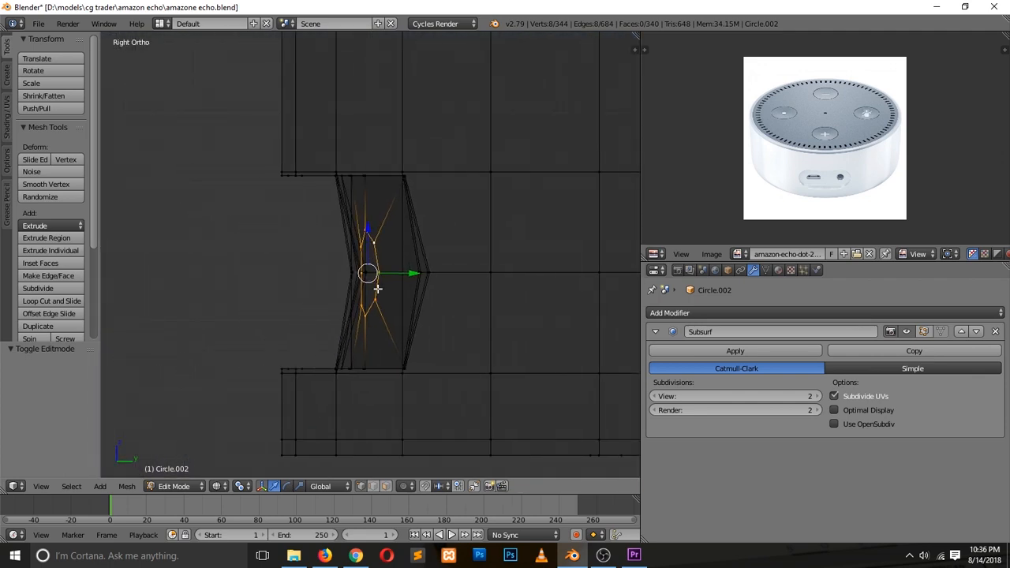
scroll(378, 289, up, 6)
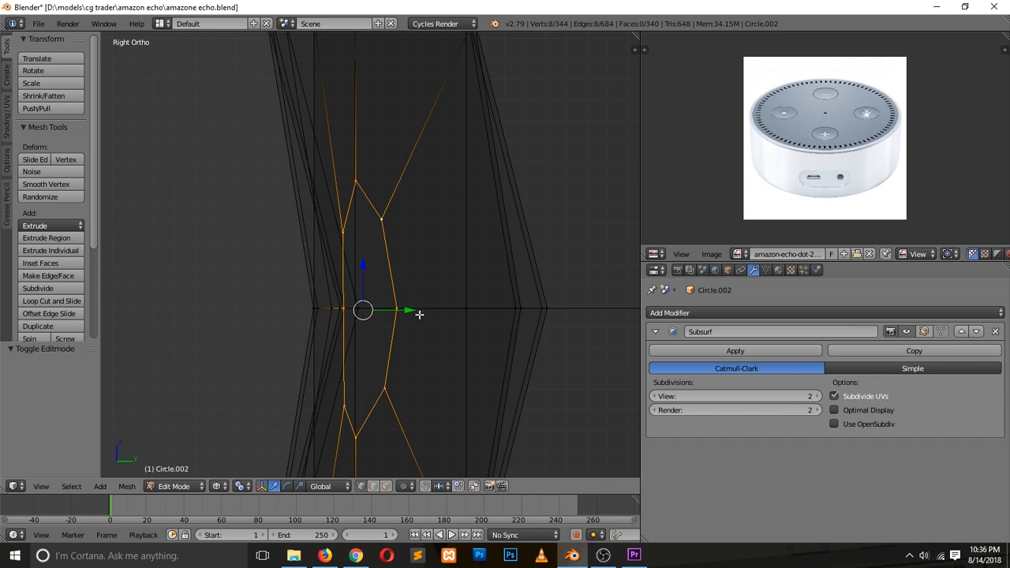
scroll(418, 311, down, 2)
mouse_move(411, 295)
mouse_down()
mouse_move(394, 294)
mouse_move(413, 295)
mouse_up()
right_click(395, 292)
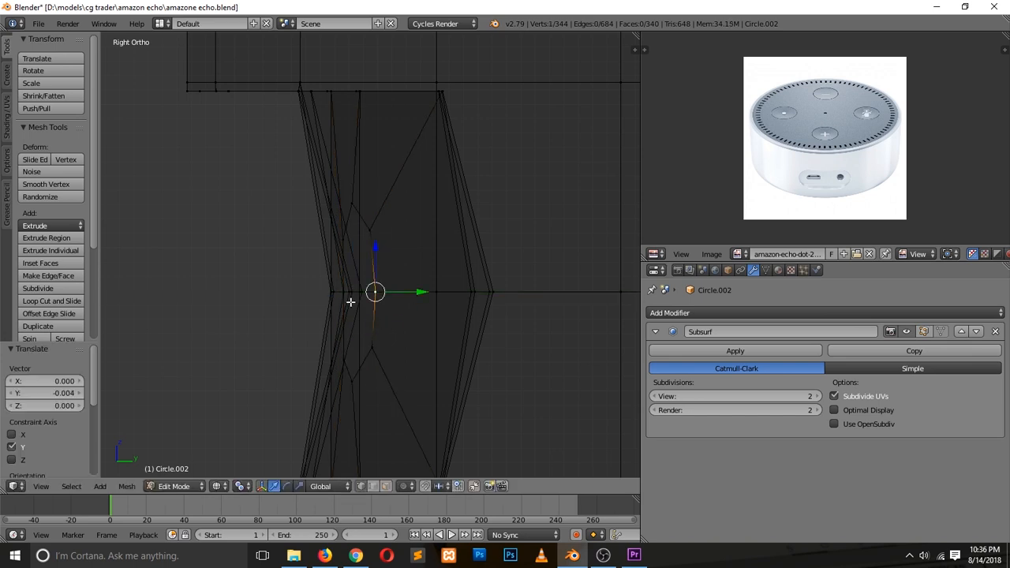
Return to solid shading and move the hole's top vertex 0.001 along Y.
key(Tab)
key(z)
mouse_move(311, 296)
middle_down()
mouse_move(435, 321)
mouse_move(575, 302)
mouse_move(350, 323)
mouse_move(350, 334)
mouse_move(366, 329)
mouse_move(356, 320)
middle_up()
key(Tab)
shift+right_click(378, 386)
right_click(389, 222)
drag(409, 217, 410, 217)
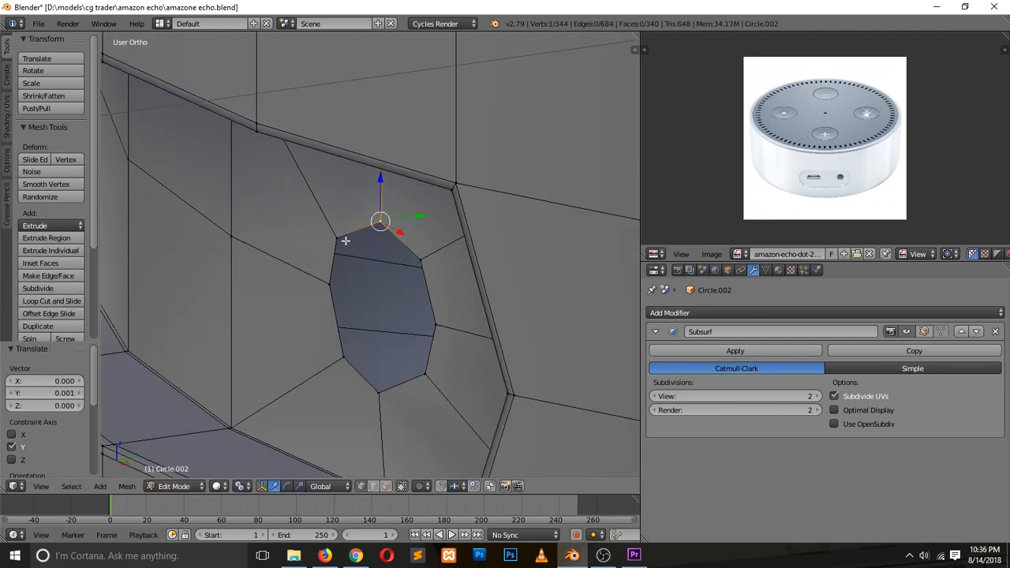
In front view, move the hole's left and right side vertices together -0.004 along Z.
key(KP_1)
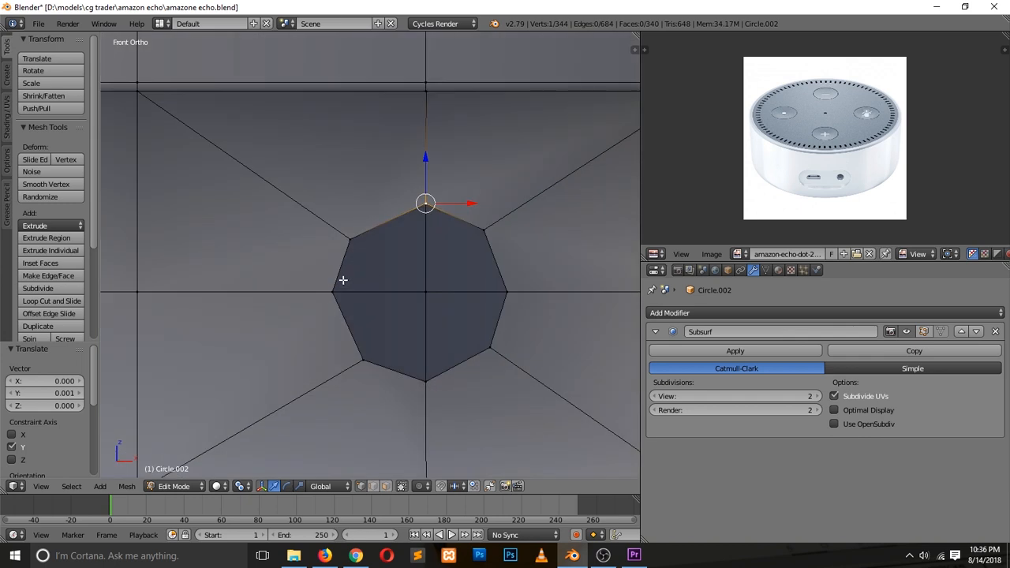
right_click(336, 293)
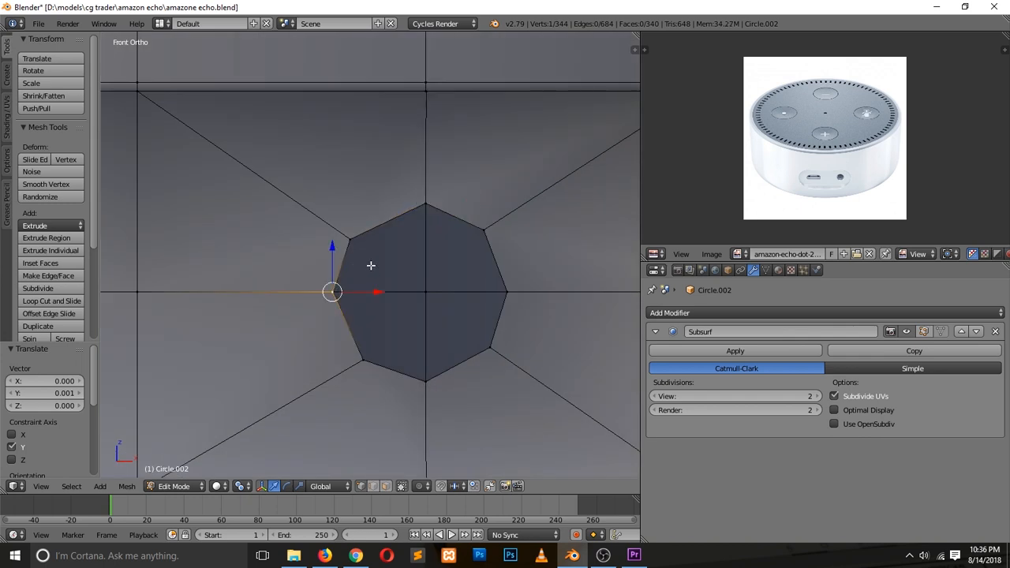
scroll(371, 266, down, 1)
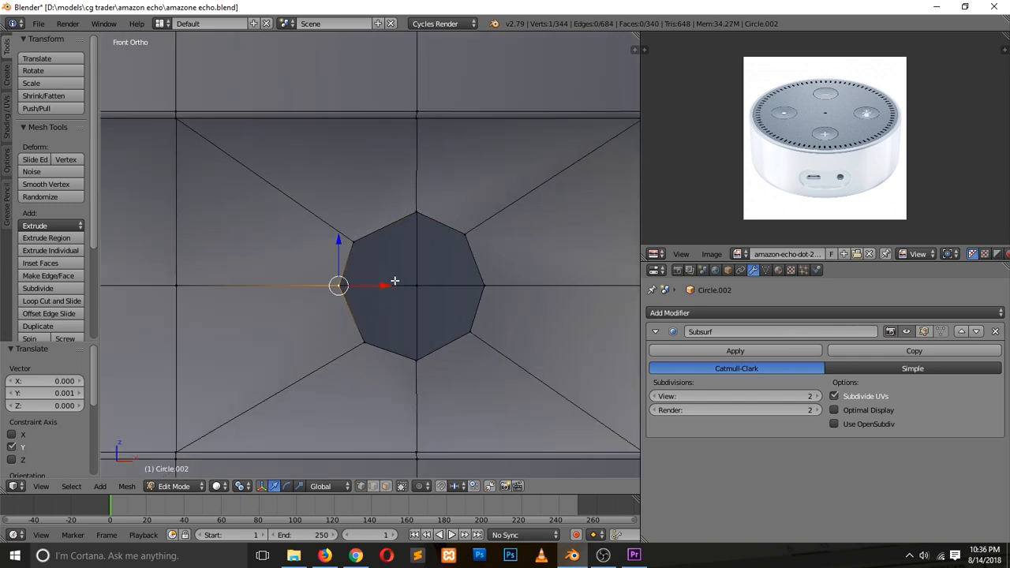
drag(335, 240, 338, 251)
shift+right_click(498, 292)
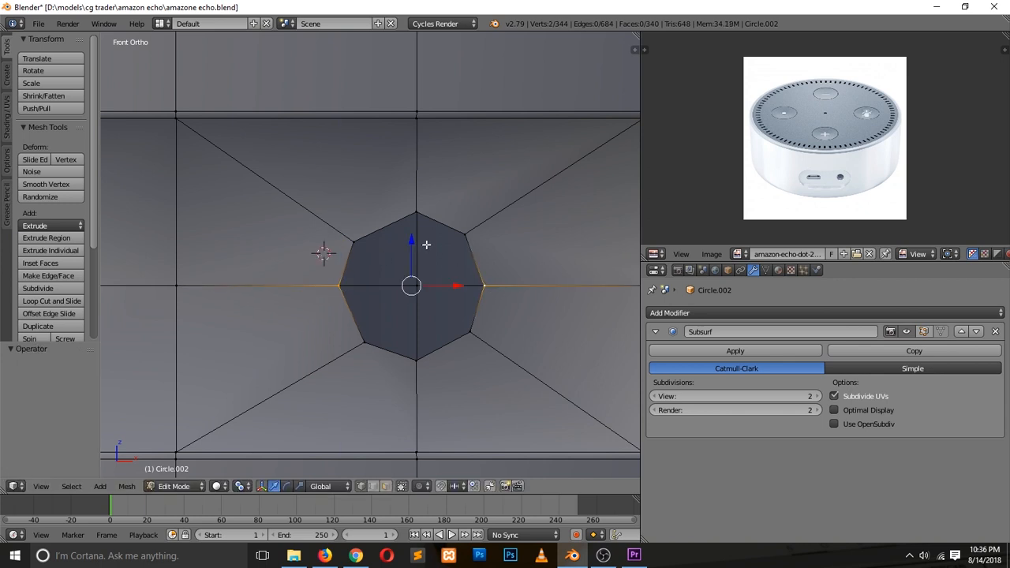
key(g)
key(z)
click(412, 261)
Try to level the hole's upper left and upper right vertices by scaling them to 0 along Z.
right_click(368, 227)
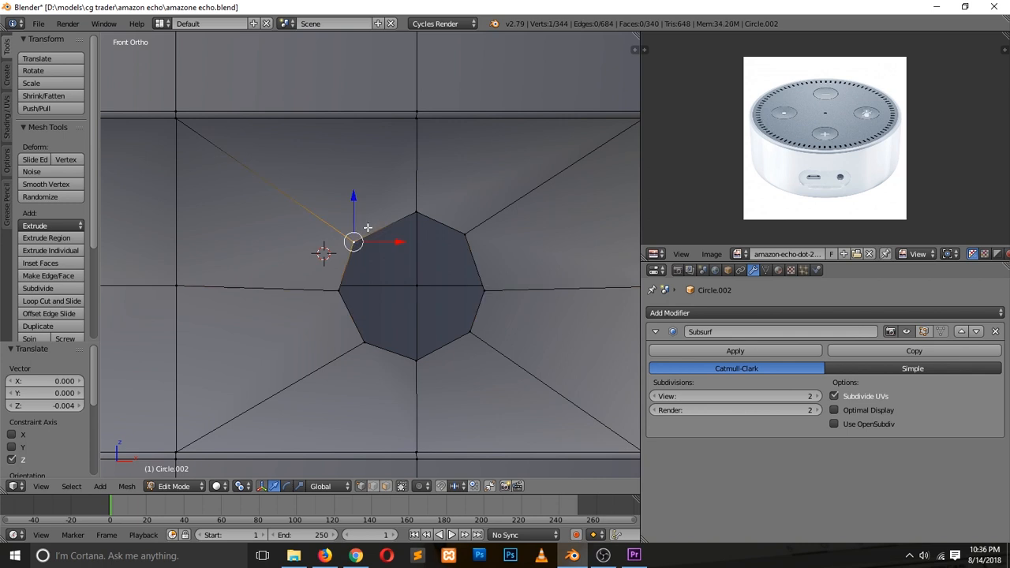
shift+right_click(469, 231)
text(sz)
text(0)
key(Return)
right_click(355, 243)
shift+right_click(477, 228)
text(sz0)
key(Return)
Set the pivot to Median Point and align the hole's upper right and lower right vertices by scaling them to 0 along X.
right_click(469, 241)
shift+right_click(475, 336)
text(szx0)
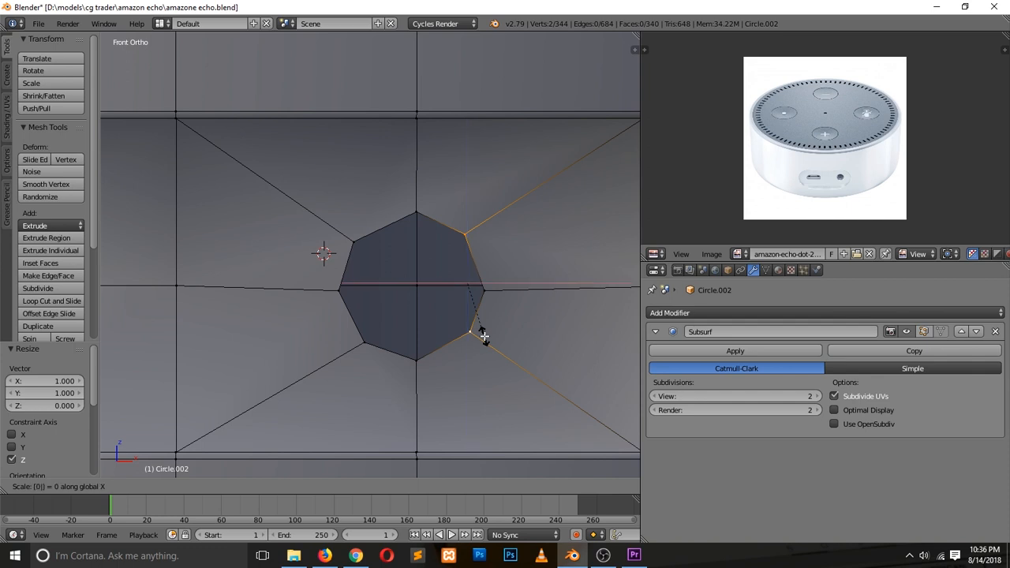
key(Return)
click(242, 487)
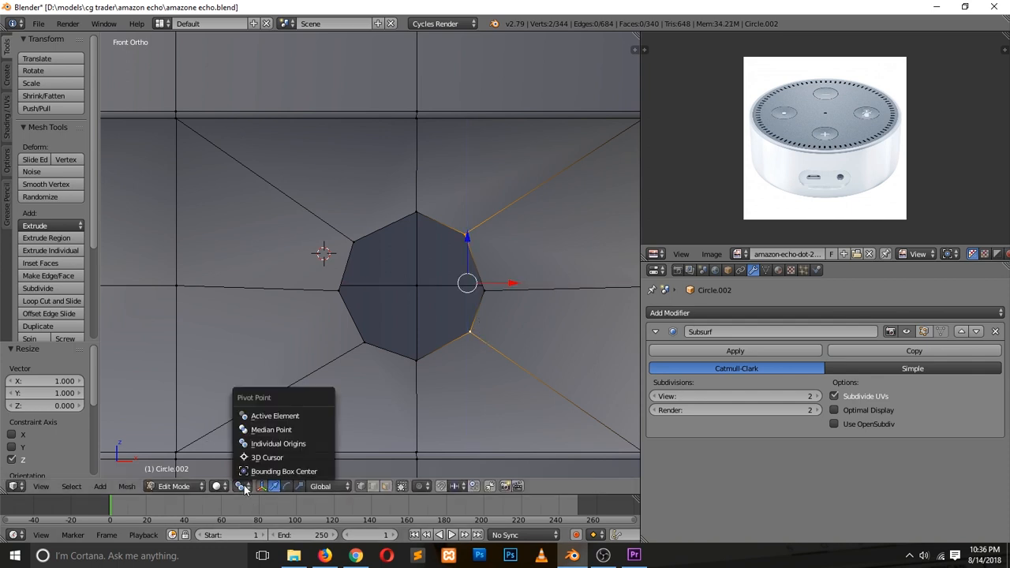
click(276, 434)
key(s)
key(x)
key(0)
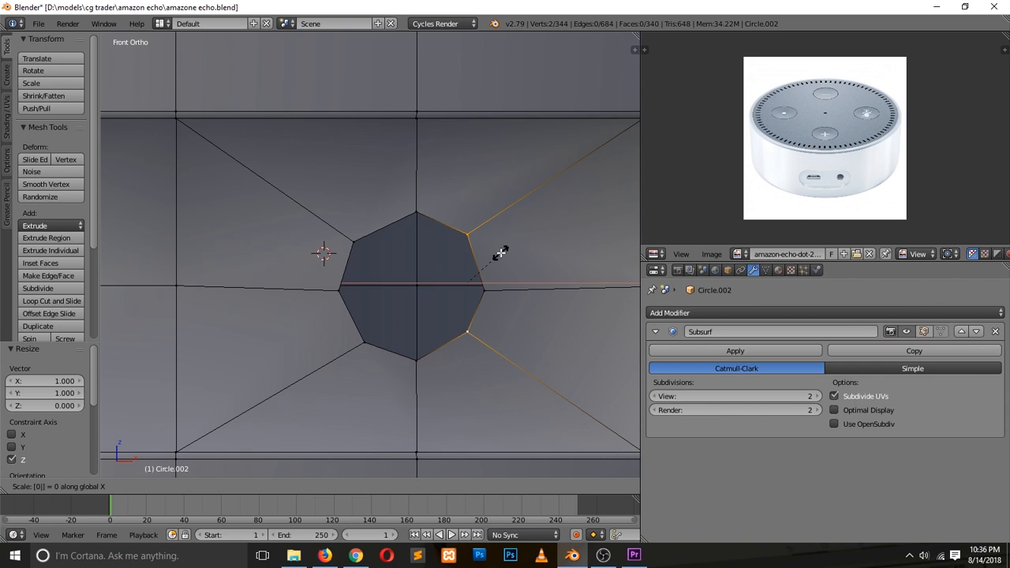
key(Return)
Align the hole's upper left and lower left vertices by scaling them to 0 along X.
right_click(364, 244)
shift+right_click(370, 326)
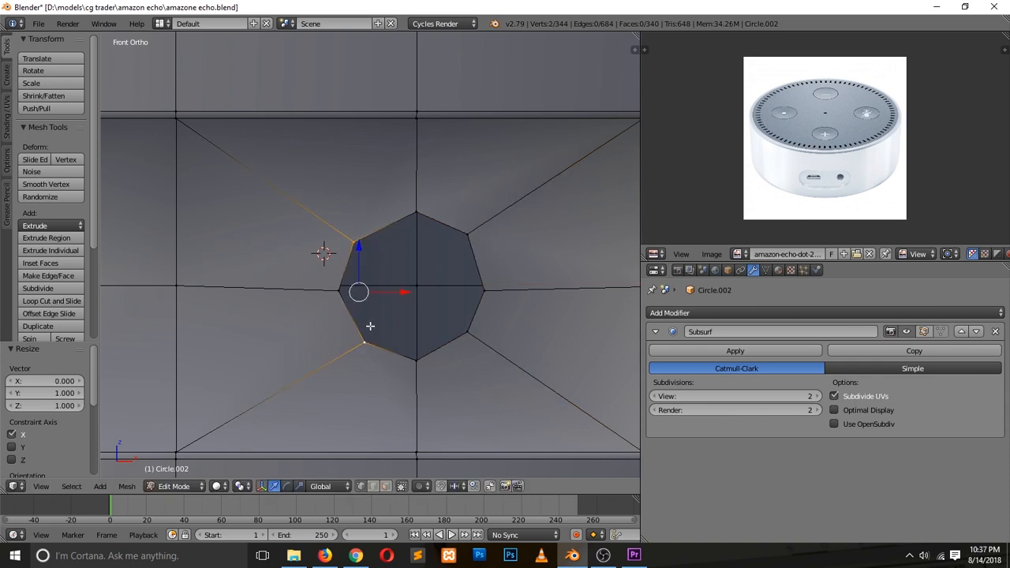
click(371, 329)
Level the hole's left and right side vertices by scaling them to 0 along Z.
right_click(341, 291)
shift+right_click(492, 289)
text(sz)
text(0)
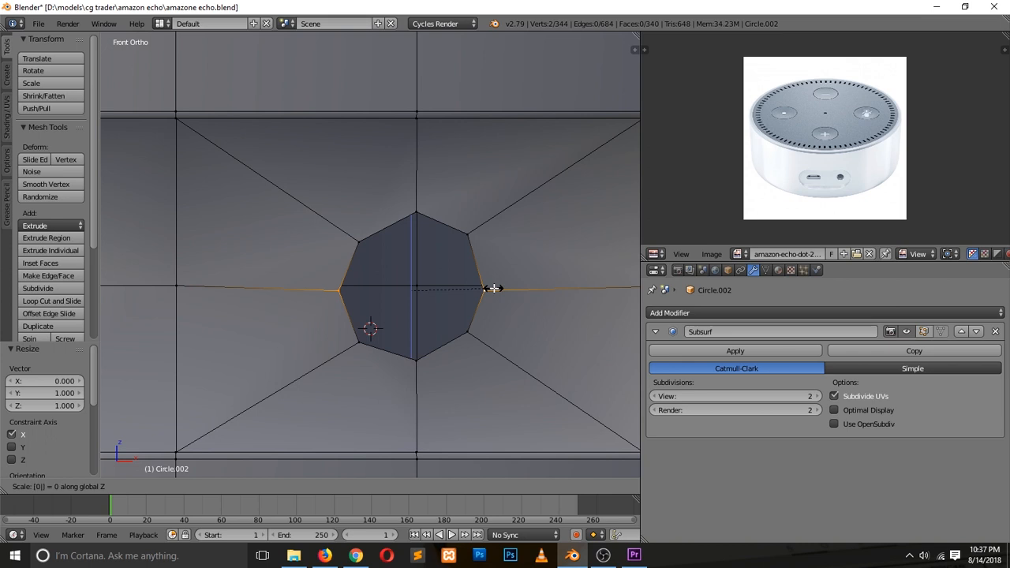
key(Return)
Level the hole's upper diagonal vertex pair and its lower diagonal pair by scaling each pair to 0 along Z.
right_click(359, 238)
shift+right_click(468, 234)
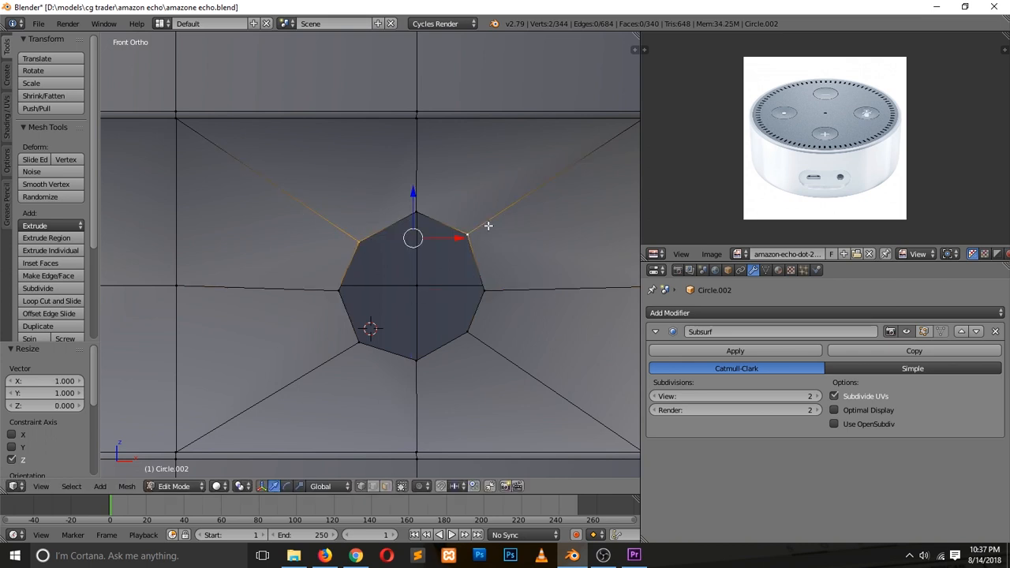
text(sz0)
key(Return)
right_click(361, 339)
shift+right_click(454, 332)
text(sz0)
key(Return)
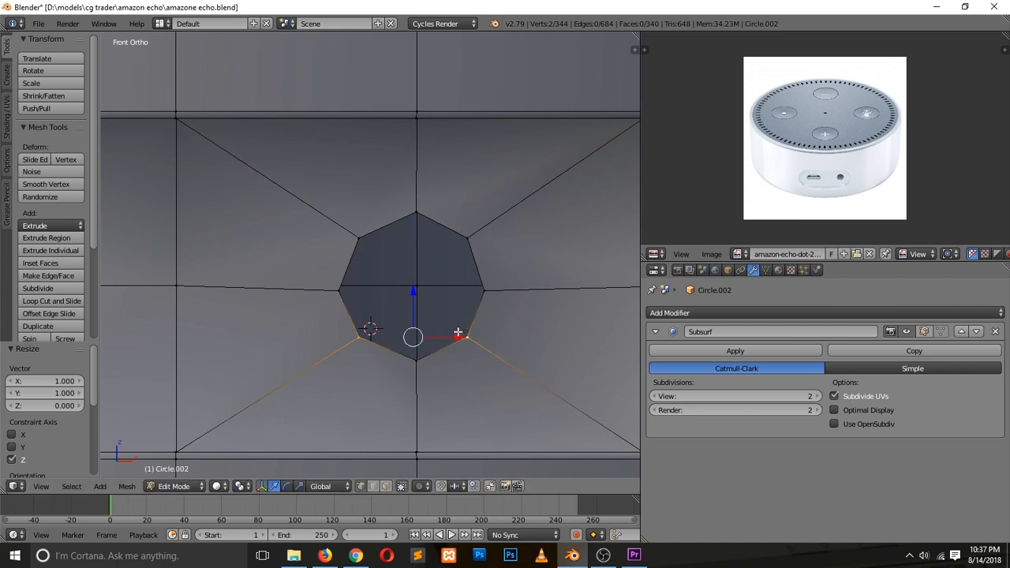
Edge-slide the round port hole's three left-hand vertices to even out its outline, and save the file.
right_click(359, 240)
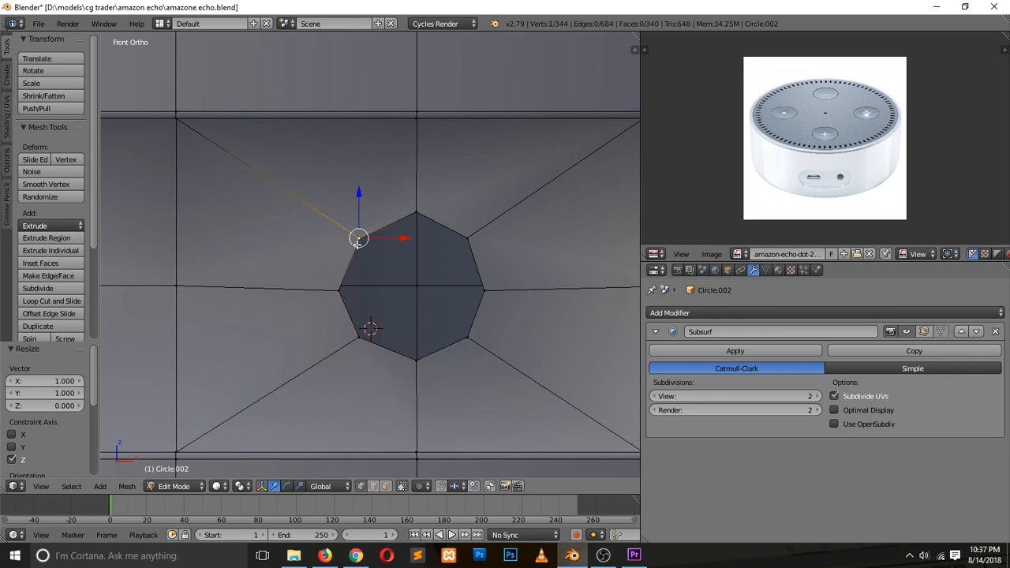
shift+right_click(361, 335)
shift+right_click(339, 291)
right_click(362, 240)
shift+right_click(473, 240)
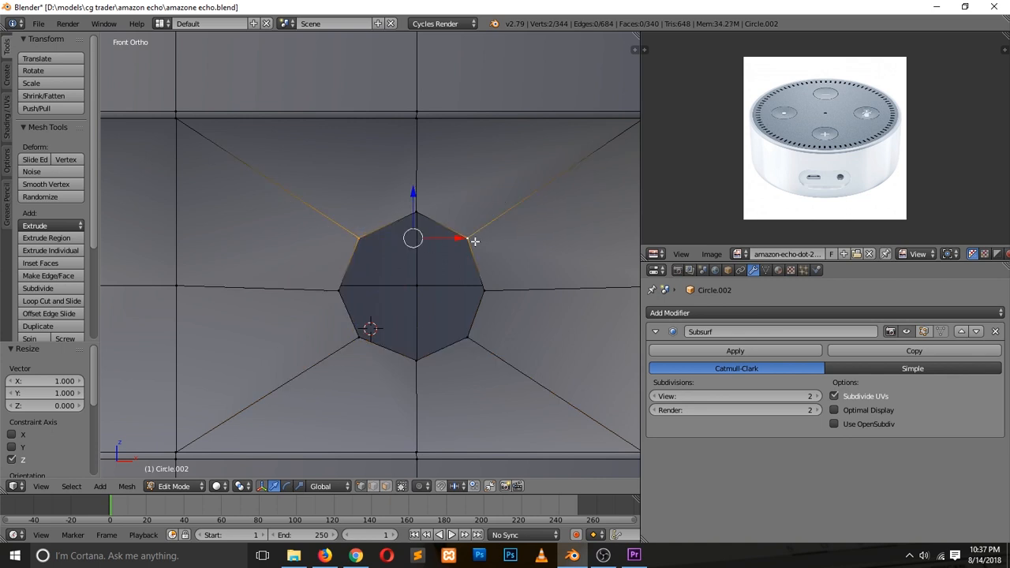
right_click(356, 242)
shift+right_click(364, 335)
shift+right_click(341, 290)
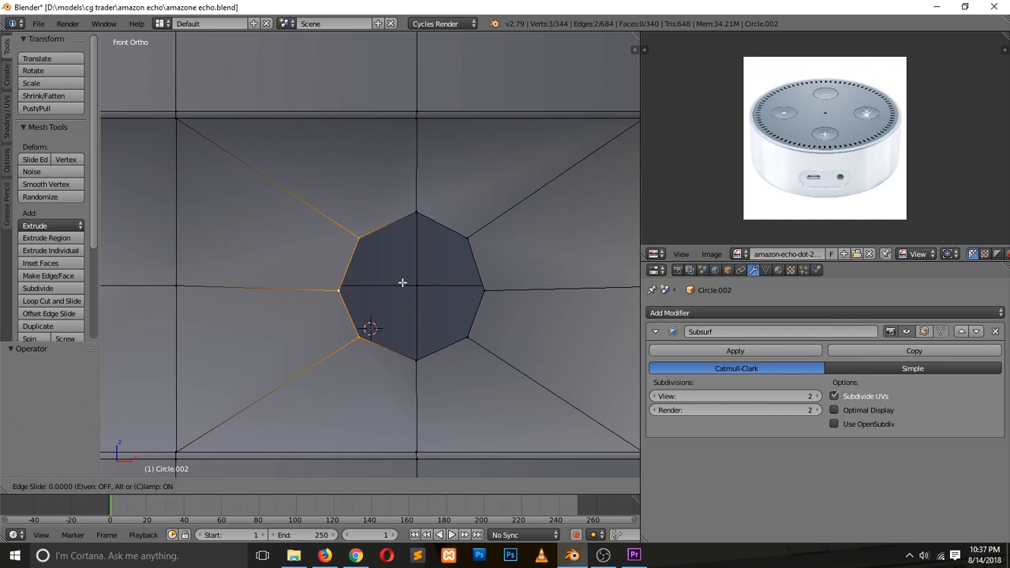
drag(407, 284, 388, 289)
key(Tab)
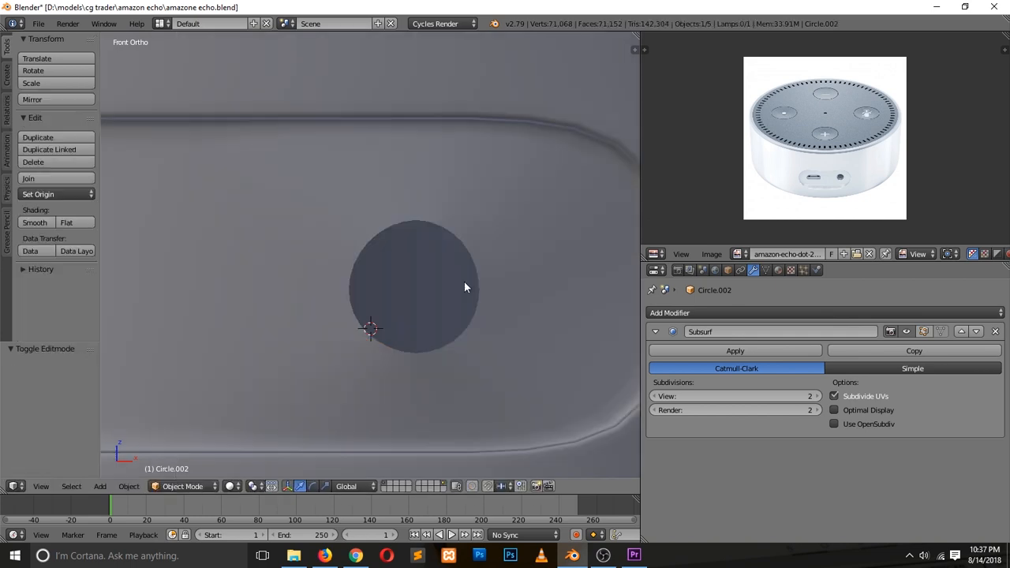
scroll(464, 281, down, 1)
key(ctrl+s)
Select the round hole's border loop, extrude it in place and scale it slightly inward to form a thin rim.
middle_drag(396, 323, 456, 371)
key(Tab)
scroll(456, 371, up, 3)
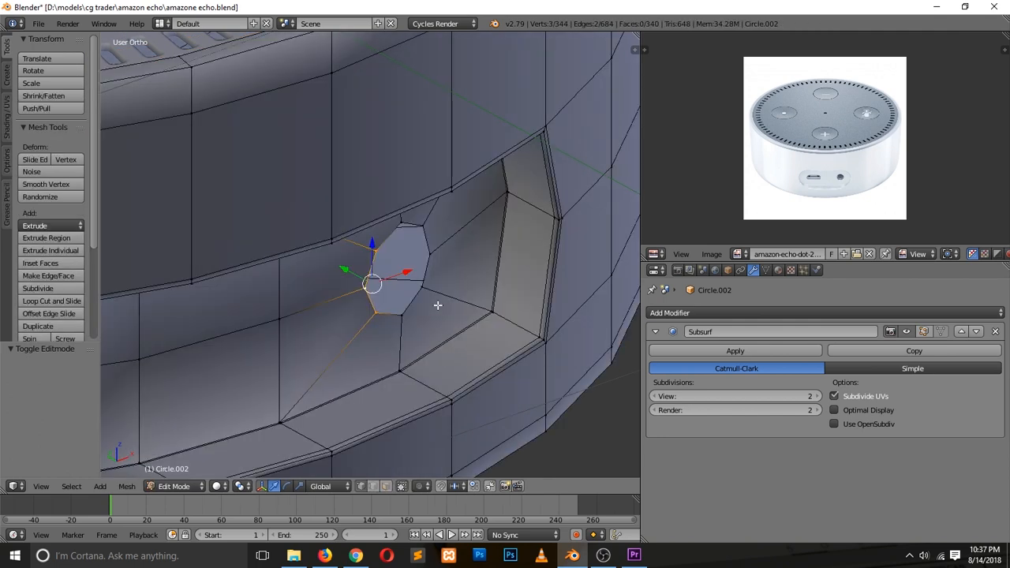
right_click(428, 267)
drag(401, 275, 417, 250)
right_click(432, 253)
key(a)
alt+right_click(424, 254)
key(e)
right_click(424, 254)
key(s)
click(449, 227)
Extrude the rim's inner loop and move it 0.101 along Y into the body.
key(e)
right_click(444, 230)
key(g)
key(y)
click(335, 247)
Add a supporting loop cut inside the hole close to its front rim, and save over the existing file.
key(ctrl+r)
click(413, 250)
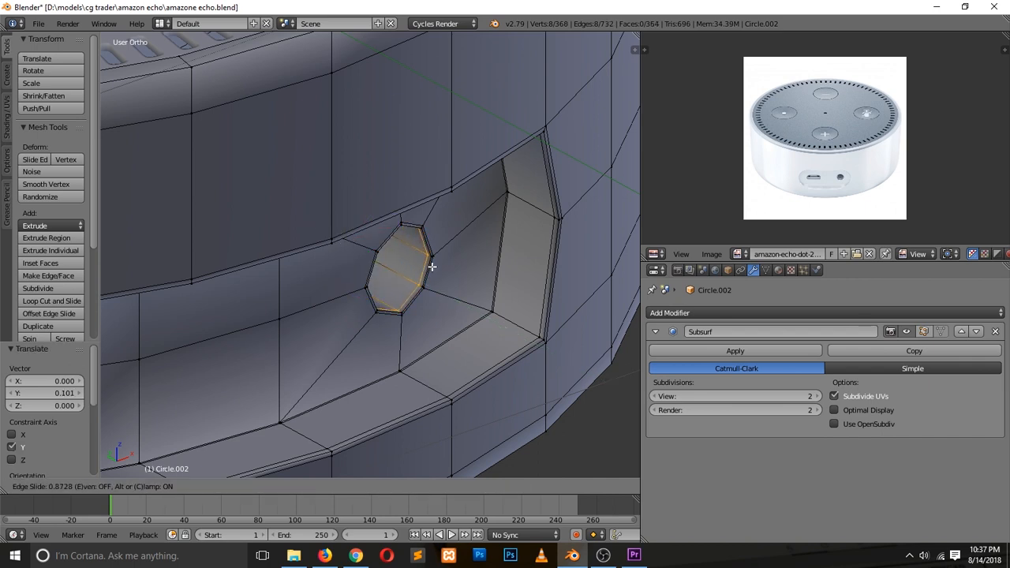
click(431, 261)
key(Tab)
middle_drag(453, 309, 317, 281)
scroll(878, 220, up, 3)
scroll(880, 225, up, 2)
key(ctrl+s)
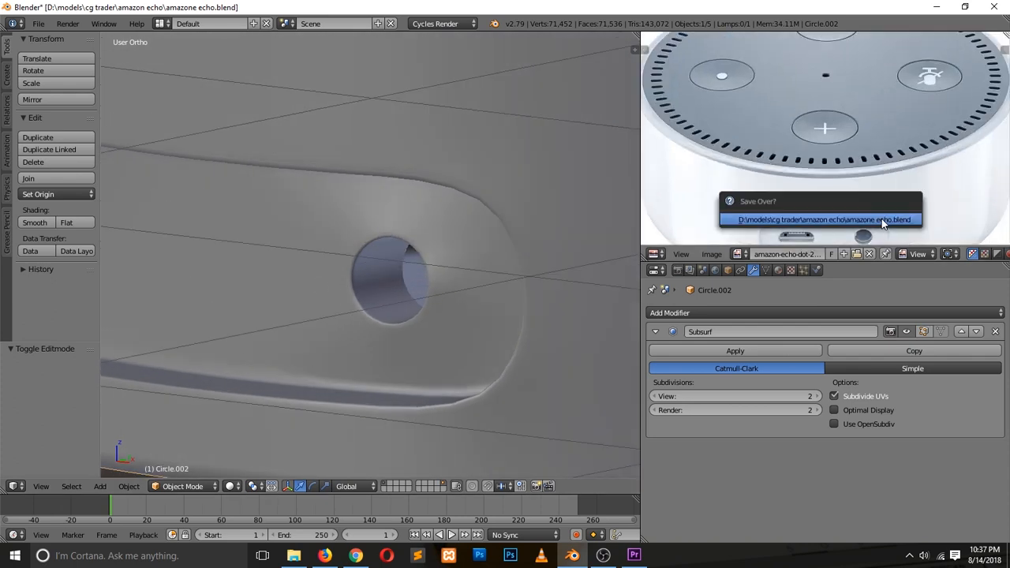
key(ctrl+s)
click(881, 218)
Move the hole's inner end loop -0.057 along Y to shorten the bore, and compare with the port in the reference image.
key(Tab)
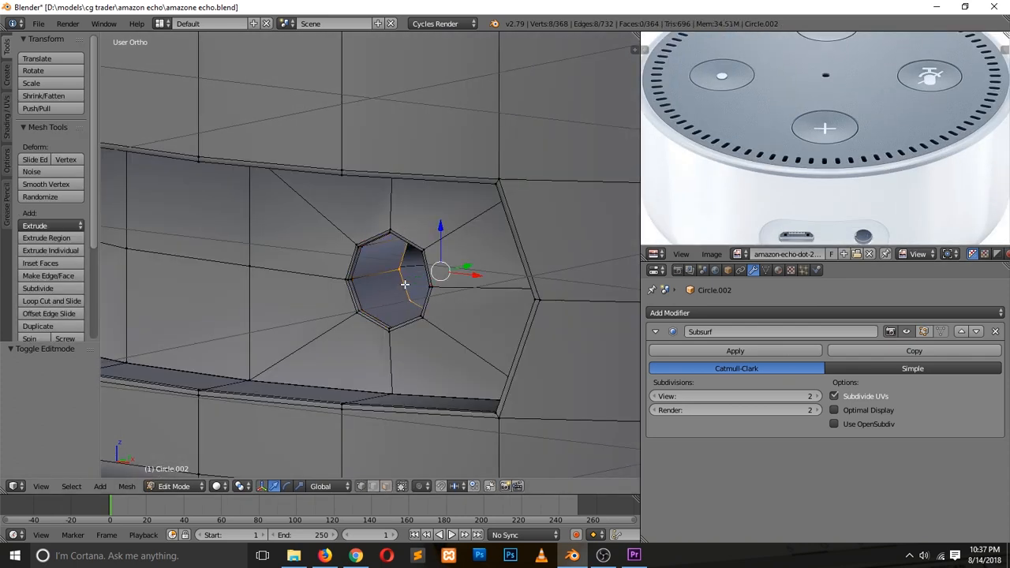
key(g)
key(y)
click(444, 273)
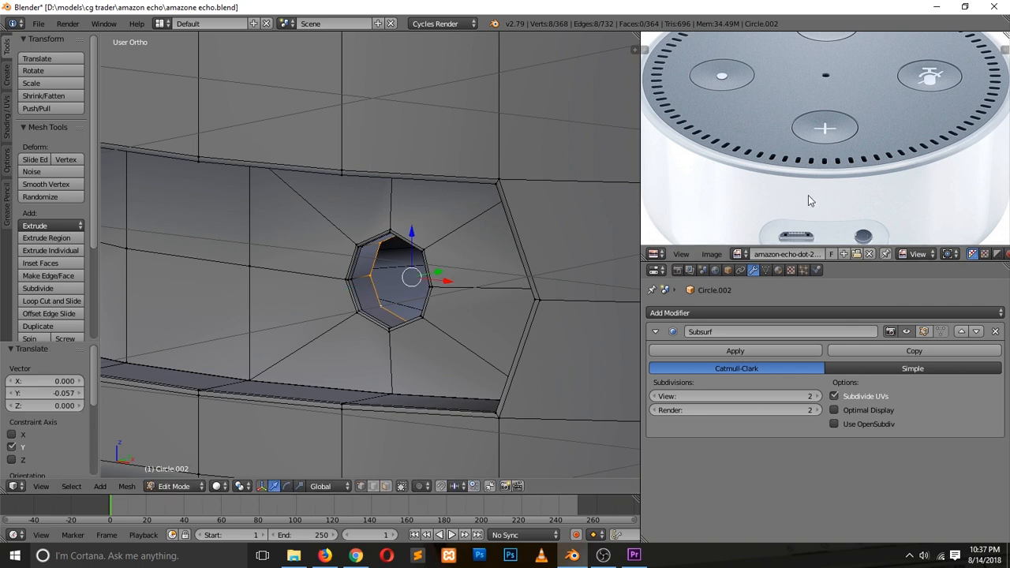
scroll(812, 197, up, 4)
scroll(813, 197, down, 5)
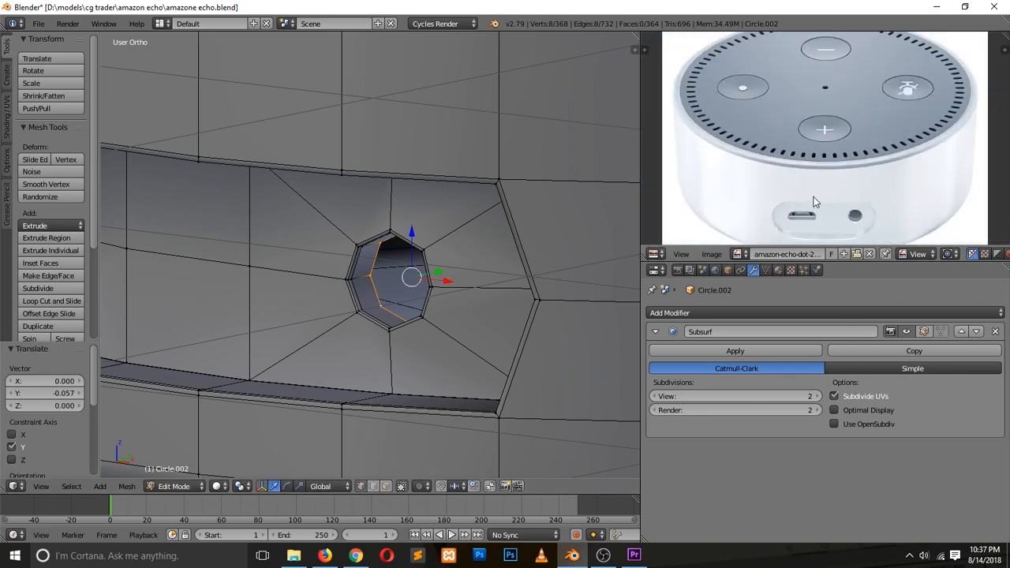
Extrude the bore's end loop in place and scale it inward to form a narrow ledge.
scroll(474, 332, up, 5)
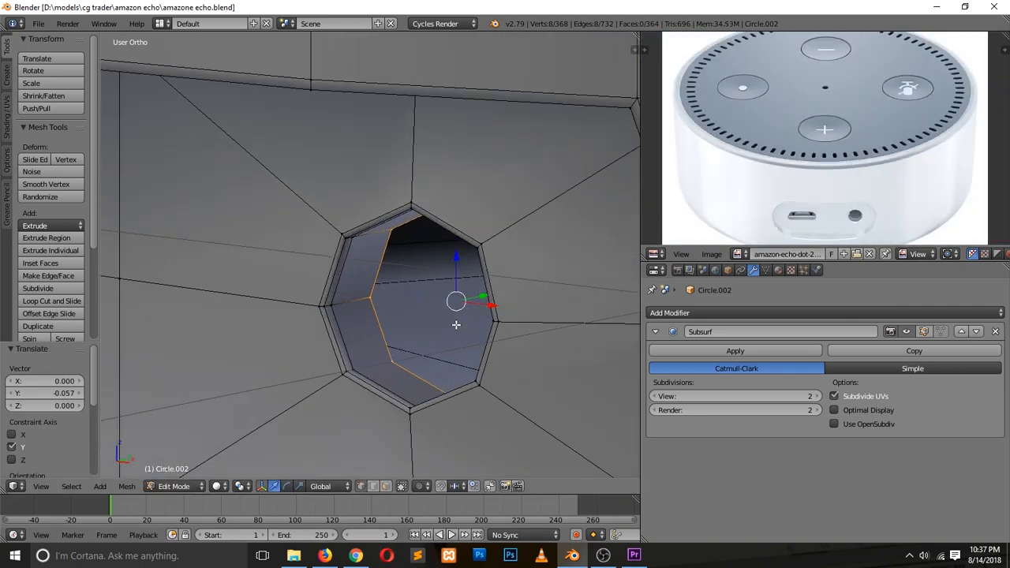
scroll(511, 315, up, 1)
middle_drag(516, 344, 508, 354)
drag(533, 313, 517, 317)
key(e)
right_click(570, 285)
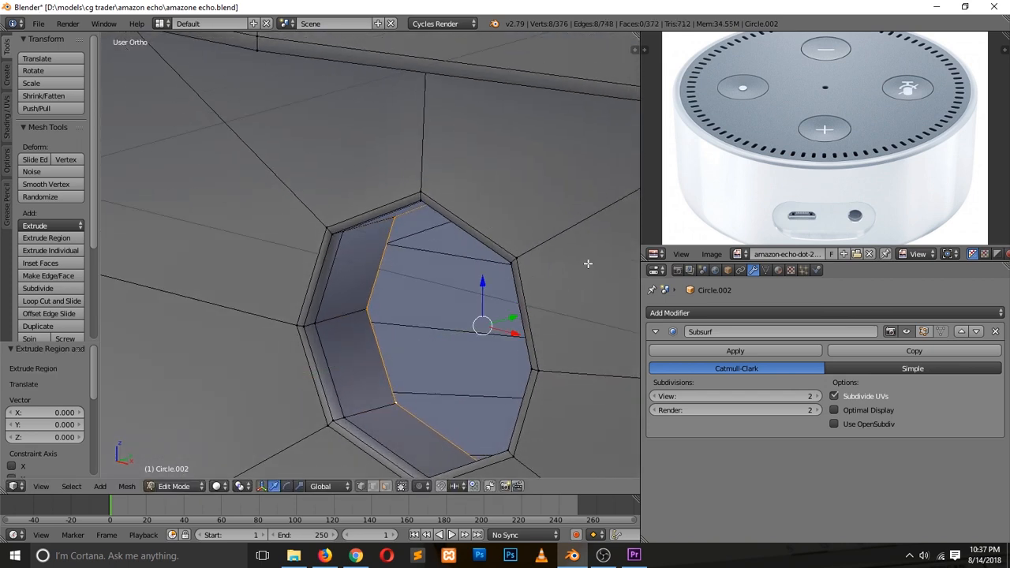
key(s)
click(580, 271)
Extrude the ledge's inner loop and move it 0.078 along Y deeper into the body.
key(e)
right_click(580, 271)
drag(518, 317, 632, 284)
Add loop cuts close to the ledge, one behind it and one in front of it, and save the file.
key(ctrl+r)
click(364, 316)
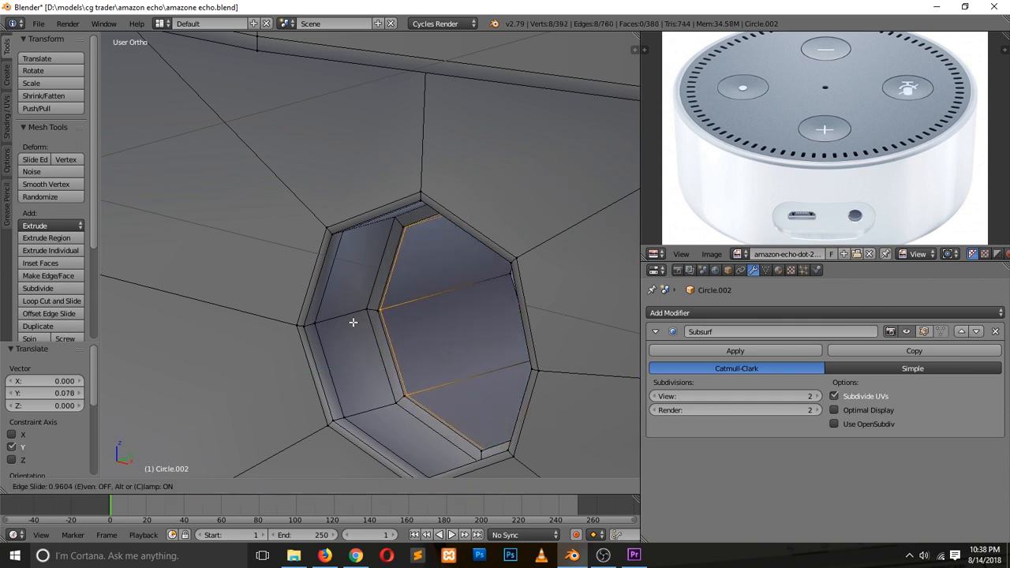
click(348, 317)
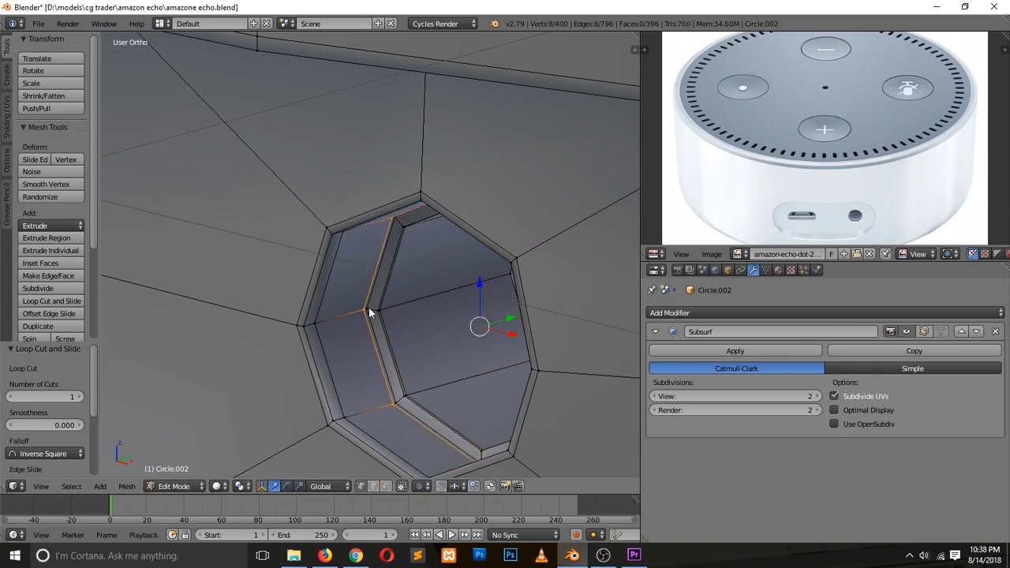
key(Tab)
key(ctrl+s)
click(361, 357)
In front view, knife-cut a closed six-cornered port outline with slanted upper corners around the edge crossing in the recess's left half.
key(KP_1)
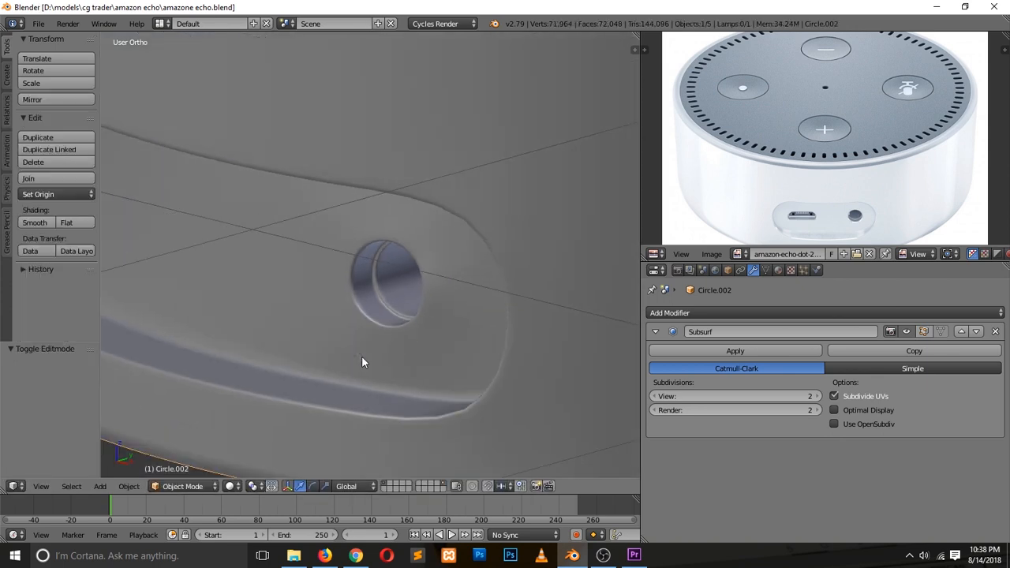
ctrl+scroll(361, 356, down, 5)
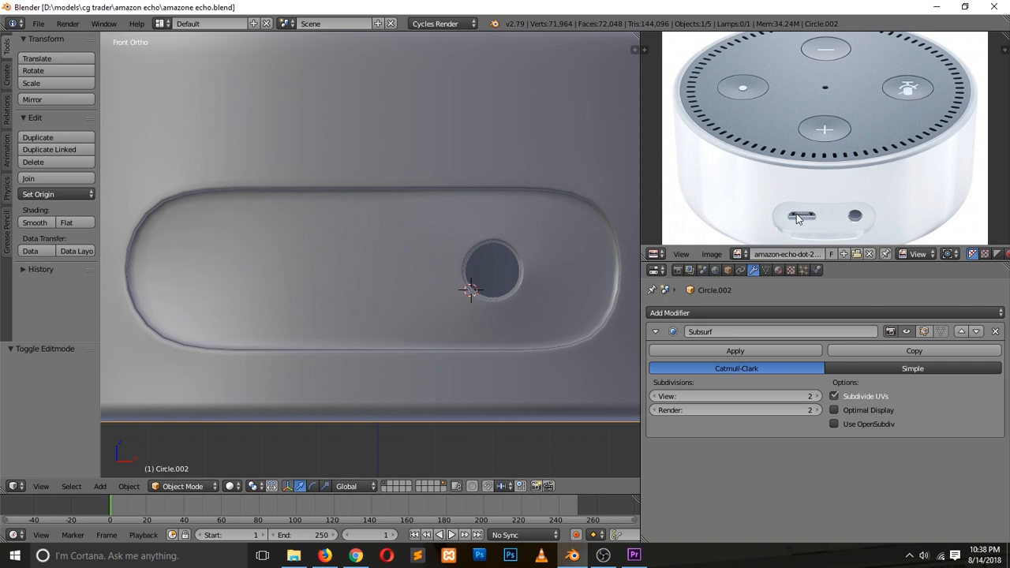
scroll(298, 249, up, 2)
ctrl+scroll(298, 248, down, 4)
key(Tab)
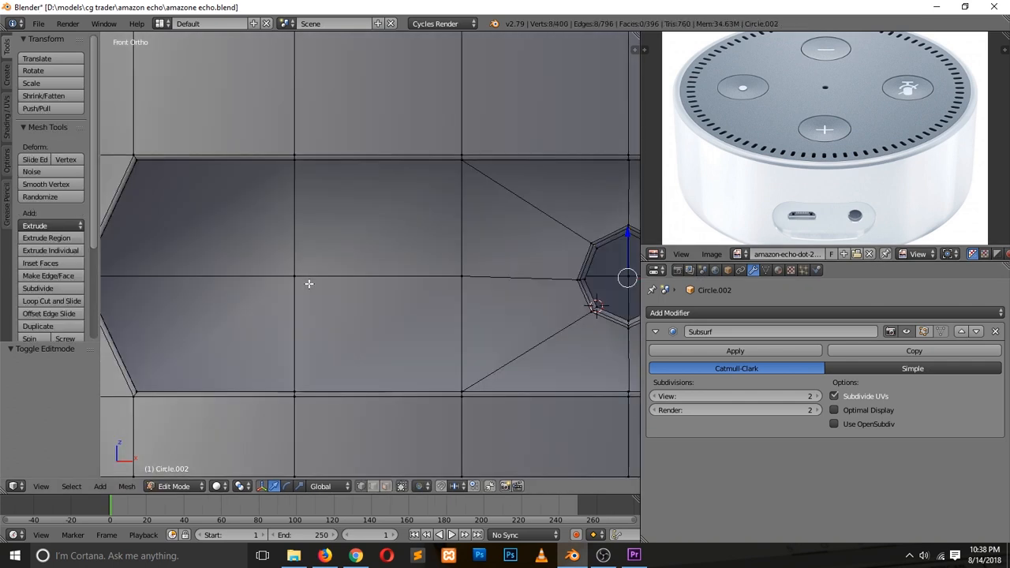
key(a)
key(ctrl+s)
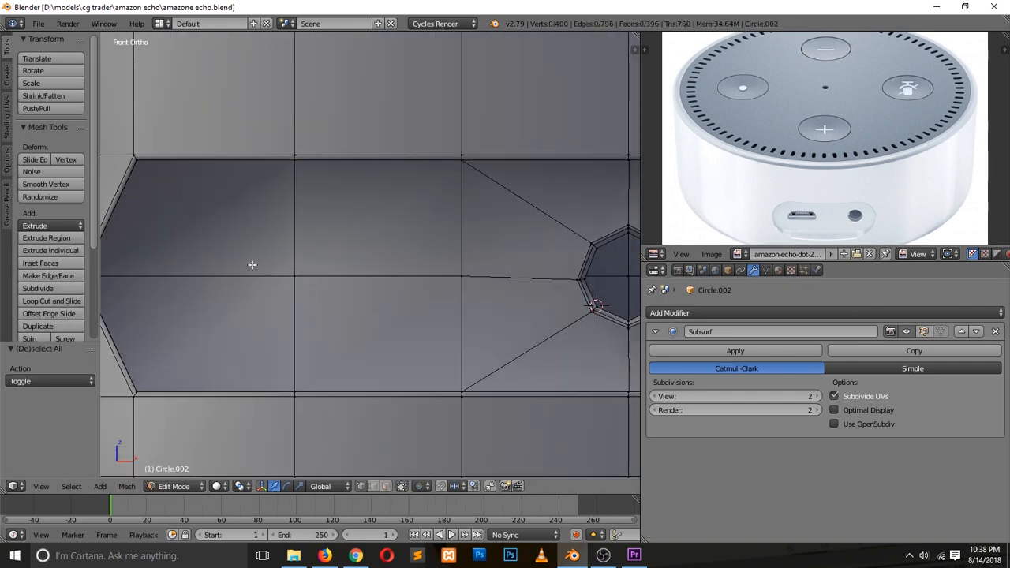
key(k)
click(182, 276)
click(204, 242)
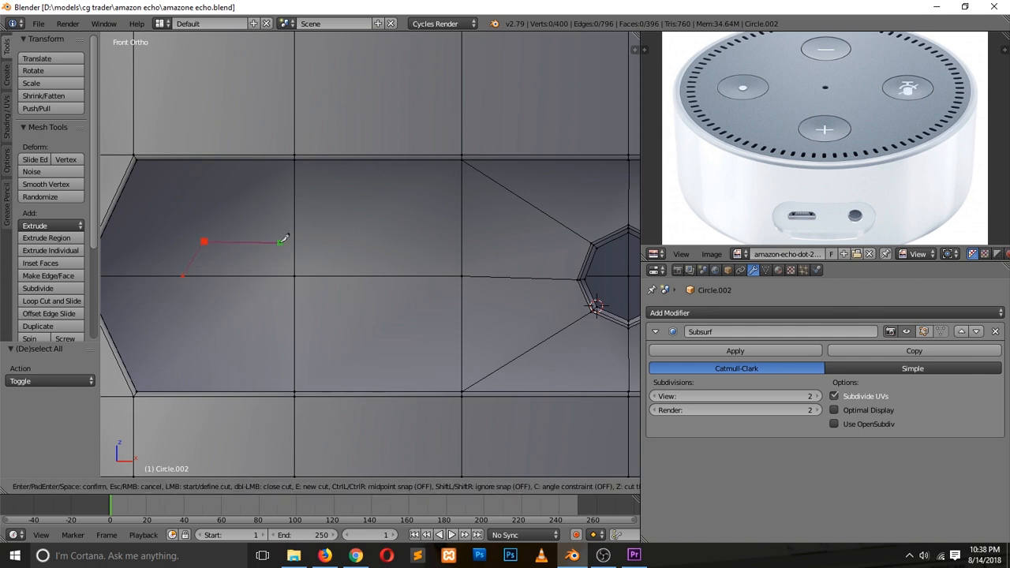
click(399, 240)
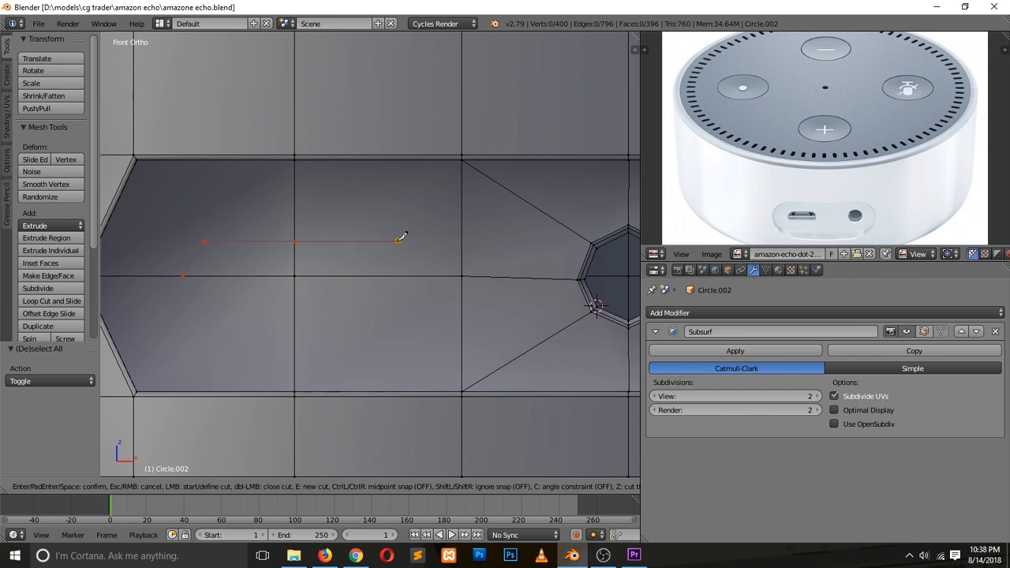
click(426, 275)
click(425, 320)
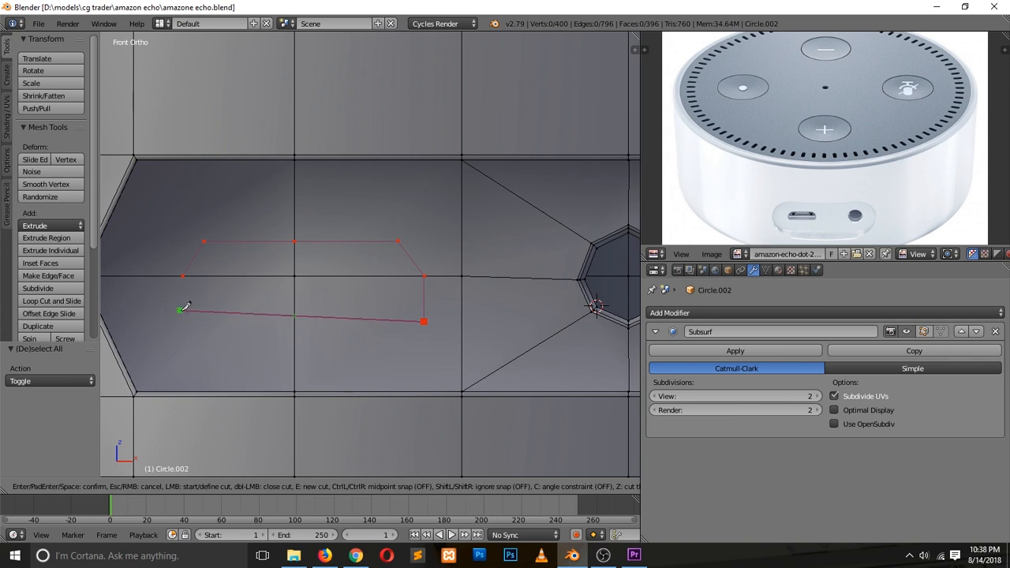
click(183, 318)
click(182, 276)
key(Return)
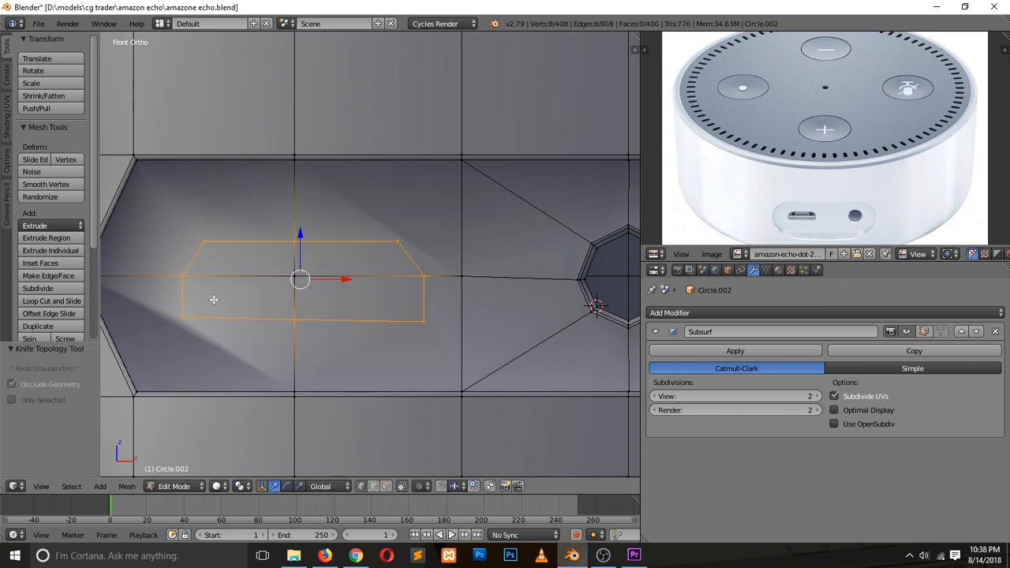
Knife-cut edges from the port outline's lower right and lower left corners to the nearest vertices on the recess's lower edge.
key(a)
middle_drag(384, 334, 403, 366)
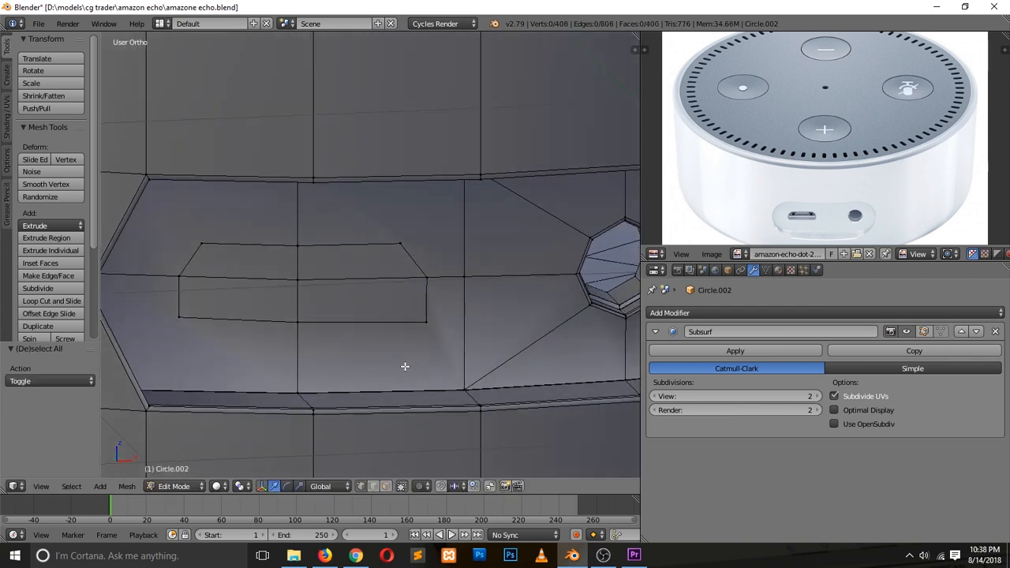
key(k)
click(426, 321)
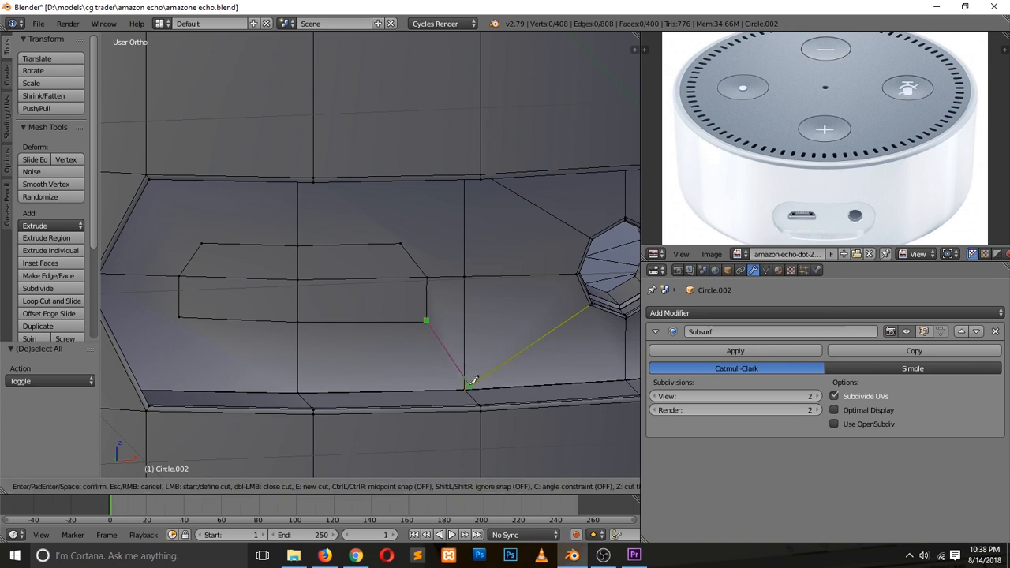
click(465, 388)
key(Return)
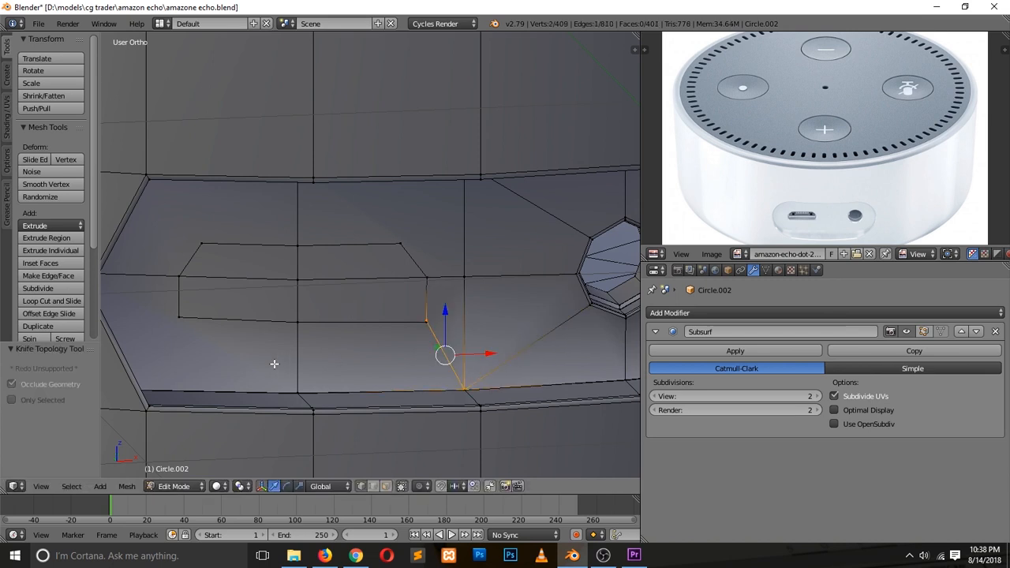
middle_drag(273, 364, 214, 374)
key(a)
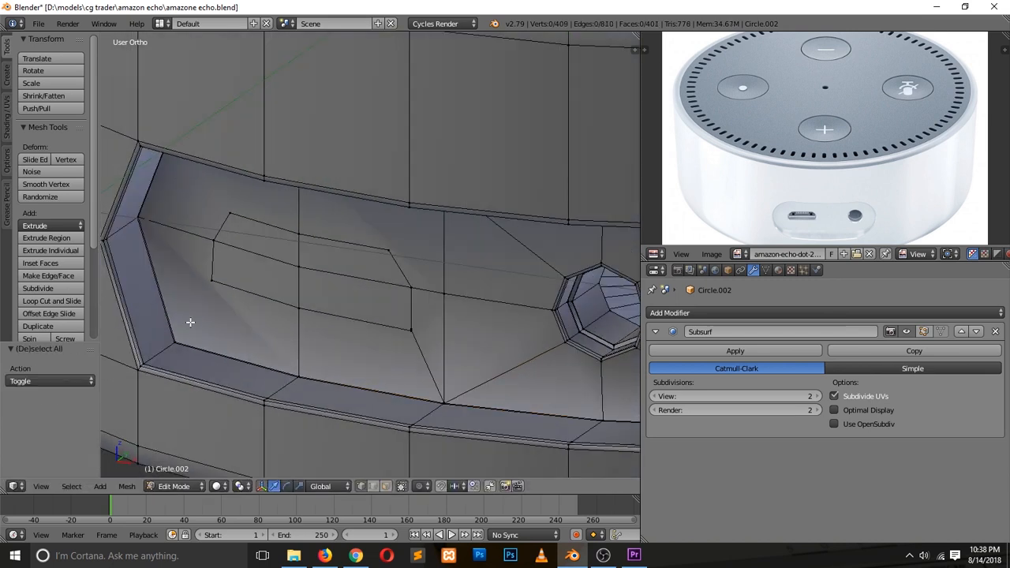
key(k)
click(213, 280)
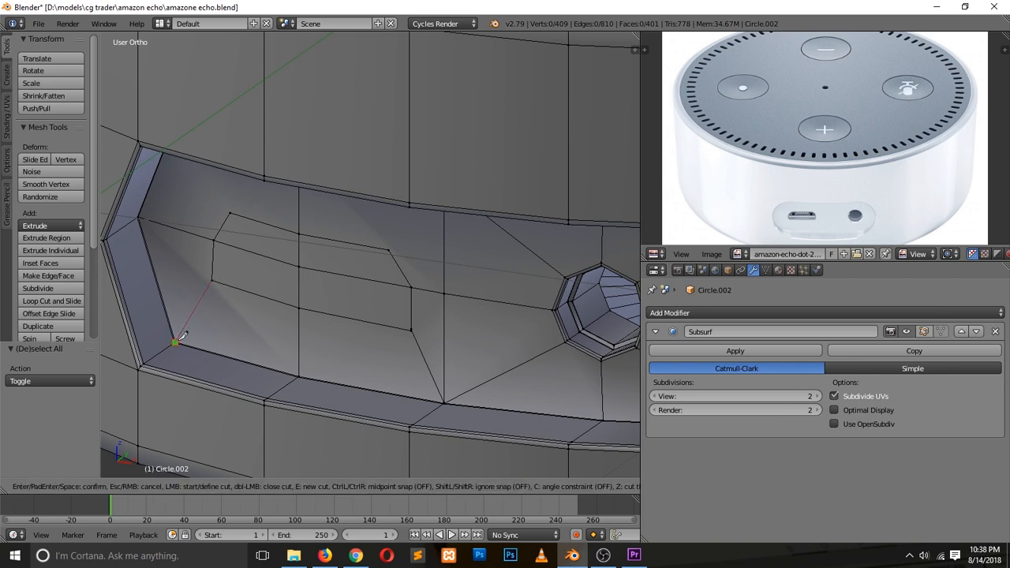
click(181, 334)
key(Return)
Knife-cut edges from the port outline's two upper corners to the nearest vertices on the recess's upper edge, and save the file.
middle_drag(222, 267, 249, 206)
key(a)
key(k)
click(220, 255)
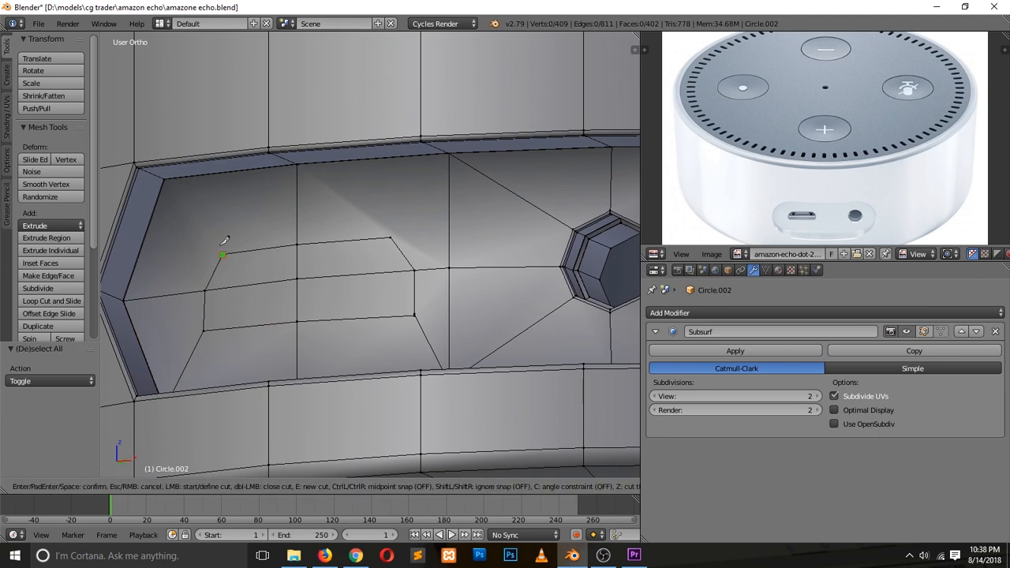
click(166, 179)
key(Return)
key(k)
click(392, 234)
click(452, 151)
key(Return)
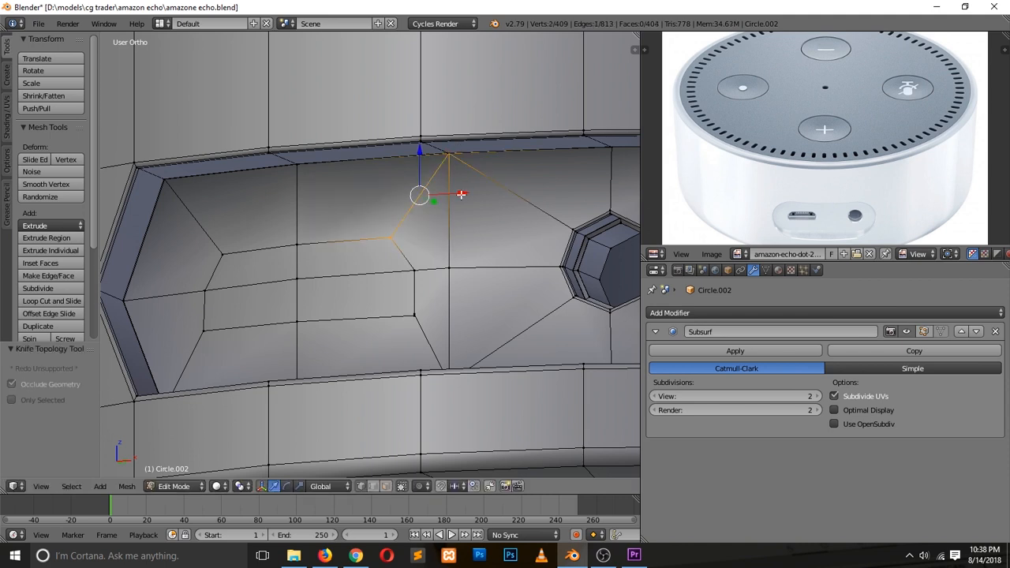
key(Tab)
key(ctrl+s)
click(381, 297)
Delete the vertex at the centre of the port outline to open the hole, and preview it in Object Mode.
key(Tab)
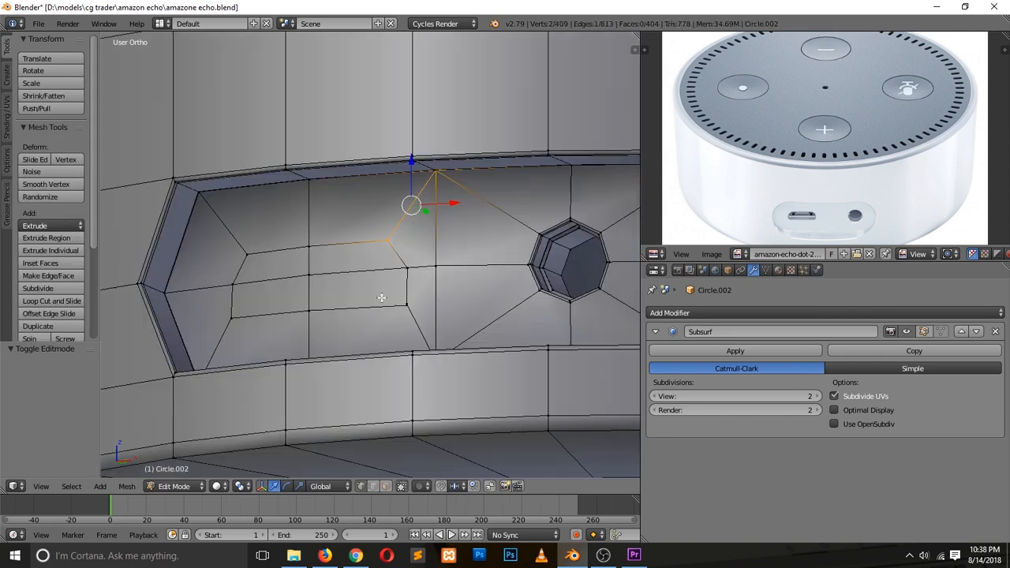
key(a)
right_click(315, 272)
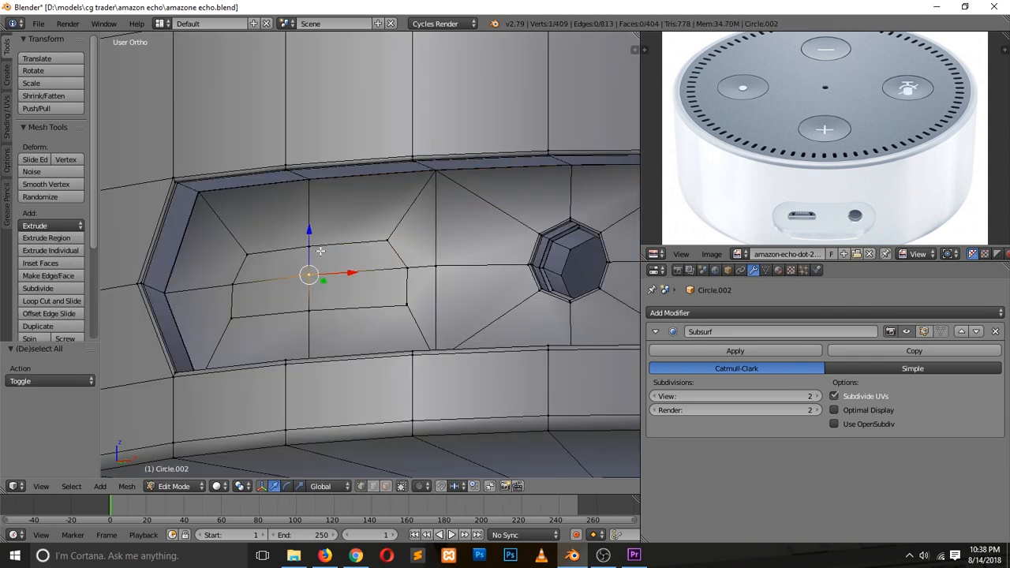
key(x)
click(319, 244)
key(Tab)
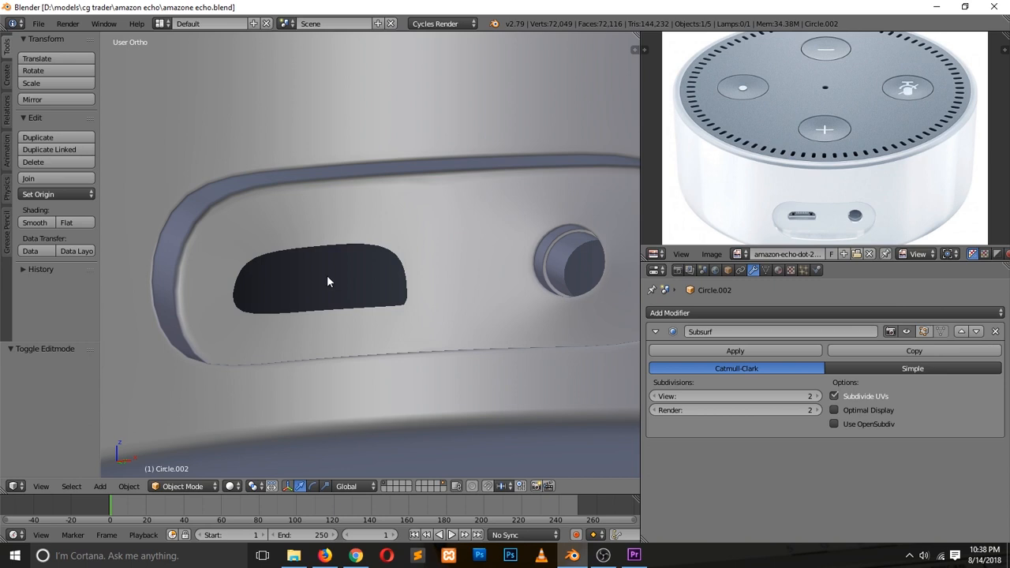
Merge the doubled vertices at the port opening's lower right corner, and preview the smoothed shape in Object Mode.
key(Tab)
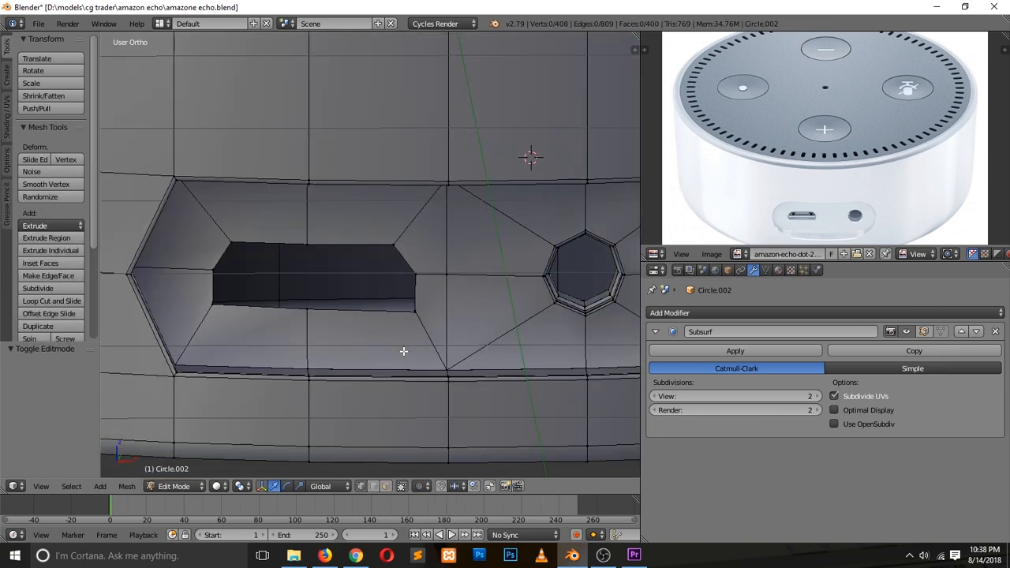
scroll(404, 352, up, 3)
right_click(446, 350)
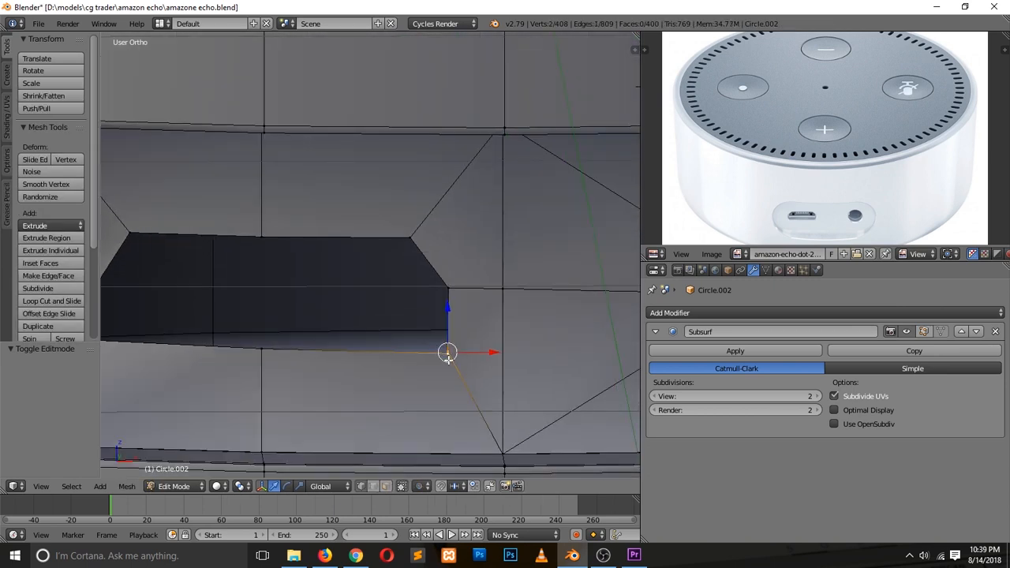
key(alt+m)
click(424, 368)
key(Tab)
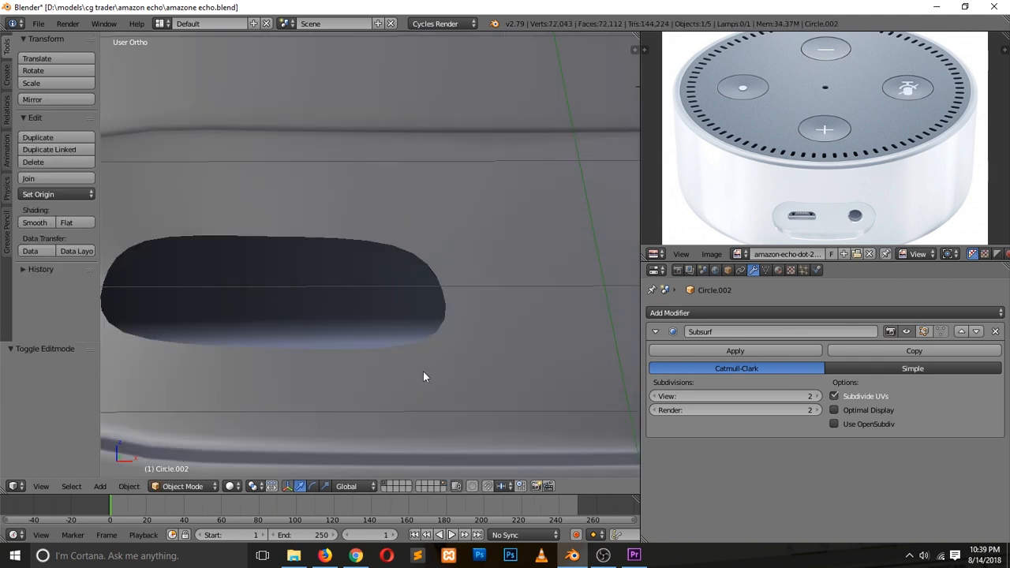
Save the file and check the smoothed USB port opening in Object Mode.
key(ctrl+s)
click(421, 372)
key(Tab)
key(Tab)
scroll(428, 368, down, 2)
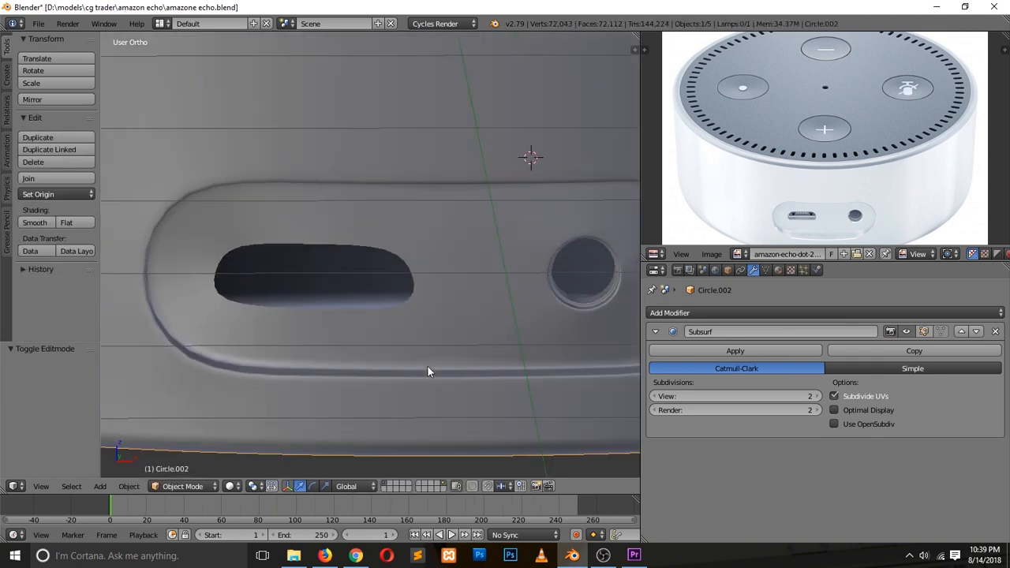
Extrude the USB port opening's edge loop in place, and try moving it inward along Y before undoing that move.
key(Tab)
alt+right_click(387, 245)
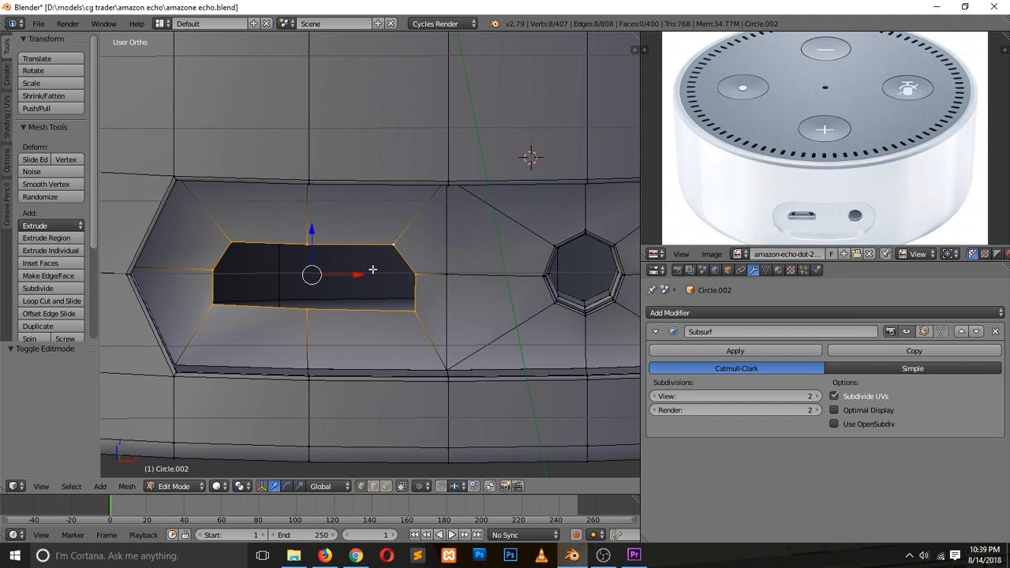
middle_drag(324, 303, 246, 337)
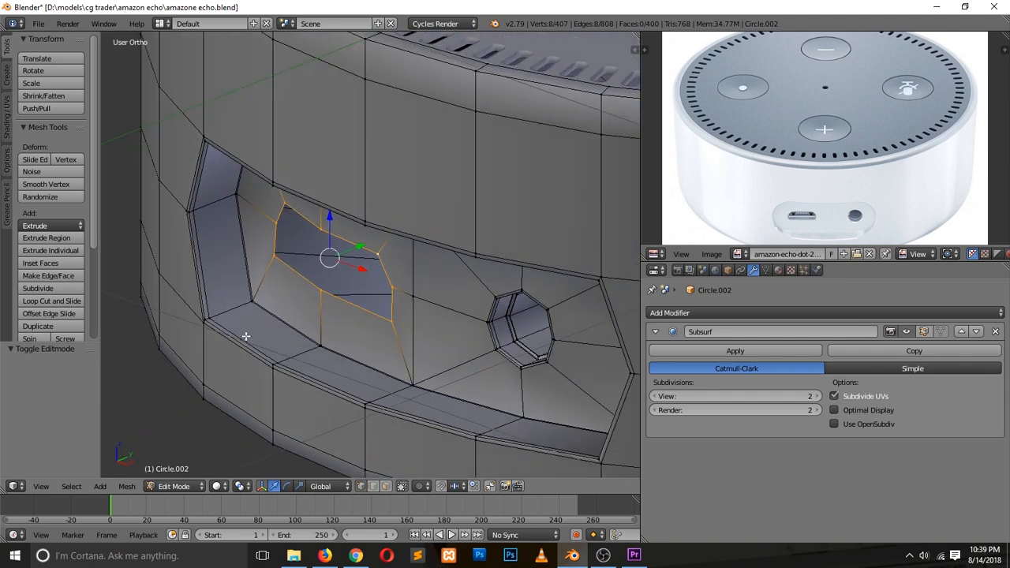
key(e)
right_click(294, 317)
drag(356, 246, 437, 230)
key(Tab)
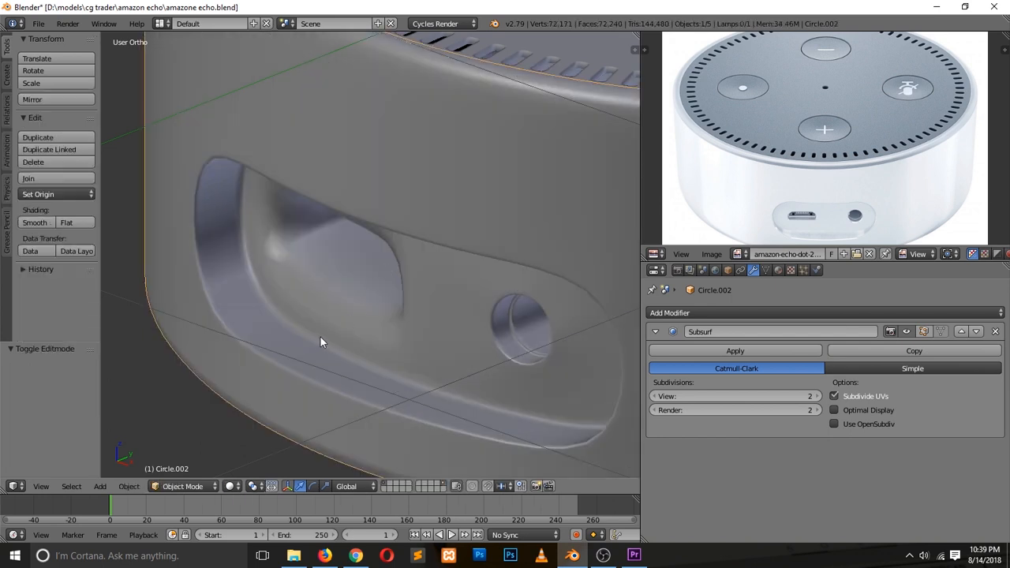
key(Tab)
key(ctrl+z)
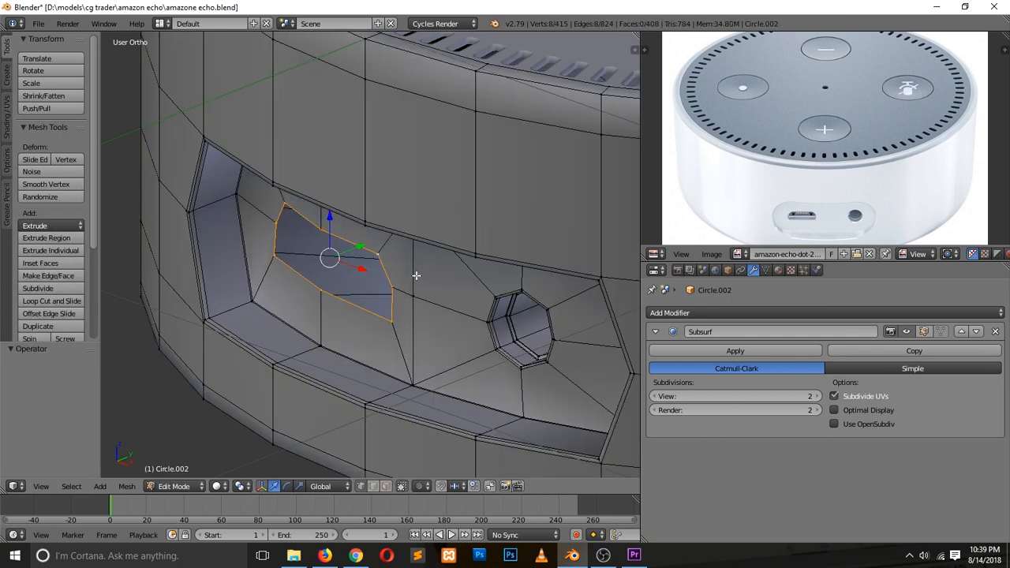
Scale the extruded port loop to about 0.98 and extrude it again 0.147 inward along Y.
key(s)
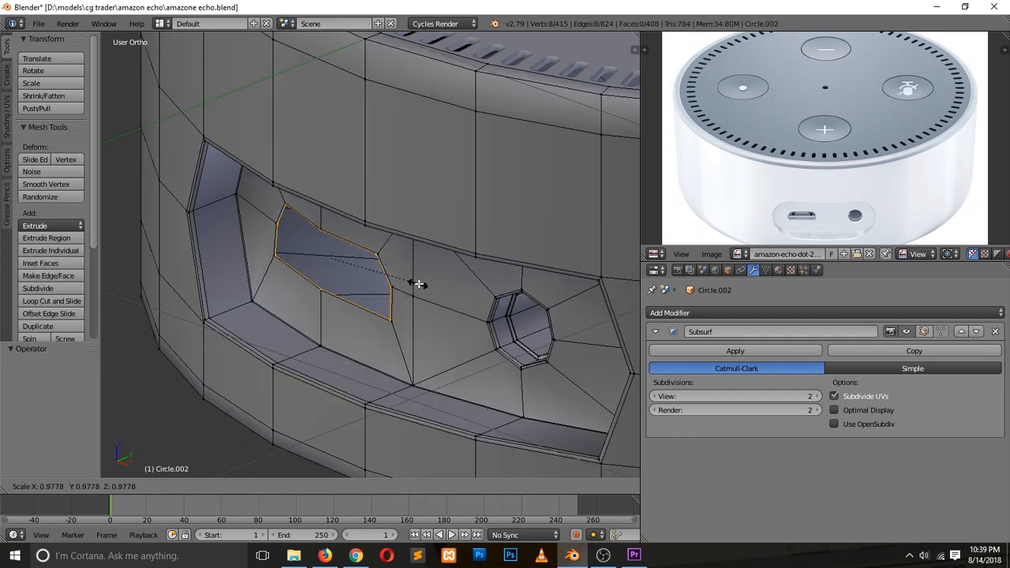
click(416, 284)
key(e)
click(385, 248)
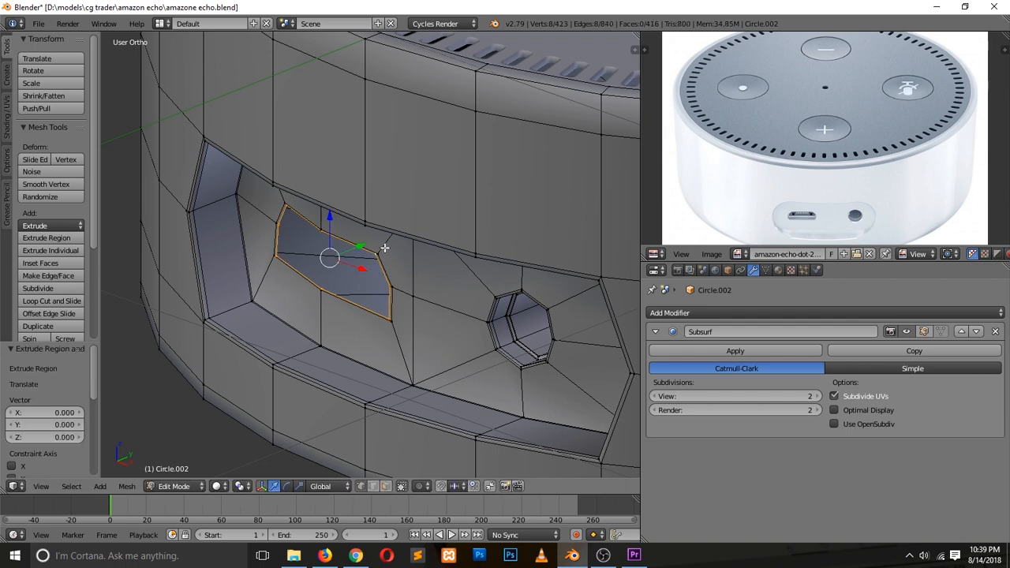
drag(359, 248, 427, 235)
Add a loop cut around the port tunnel close to its front rim, and save the file after previewing in Object Mode.
key(ctrl+r)
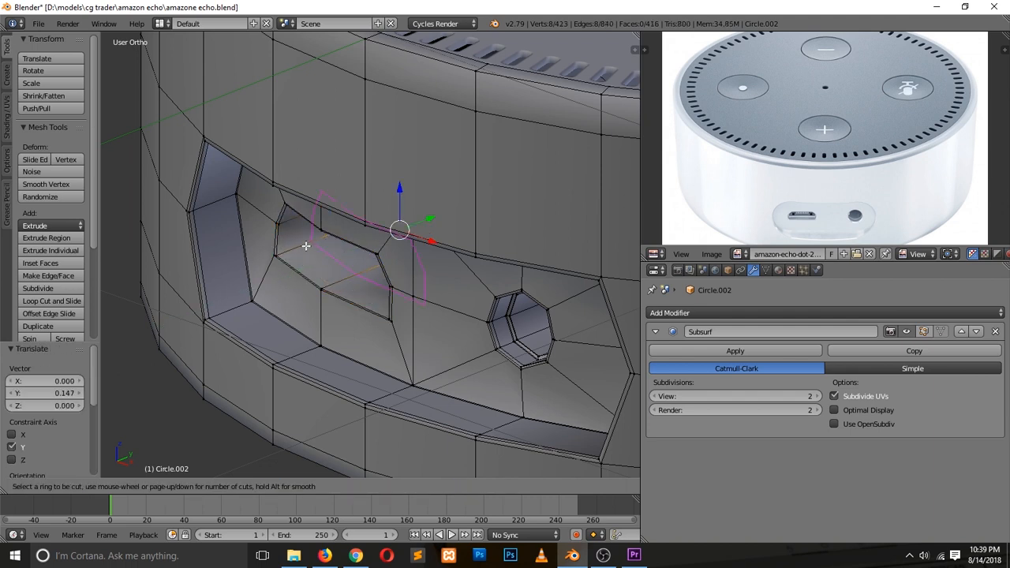
click(335, 257)
click(276, 265)
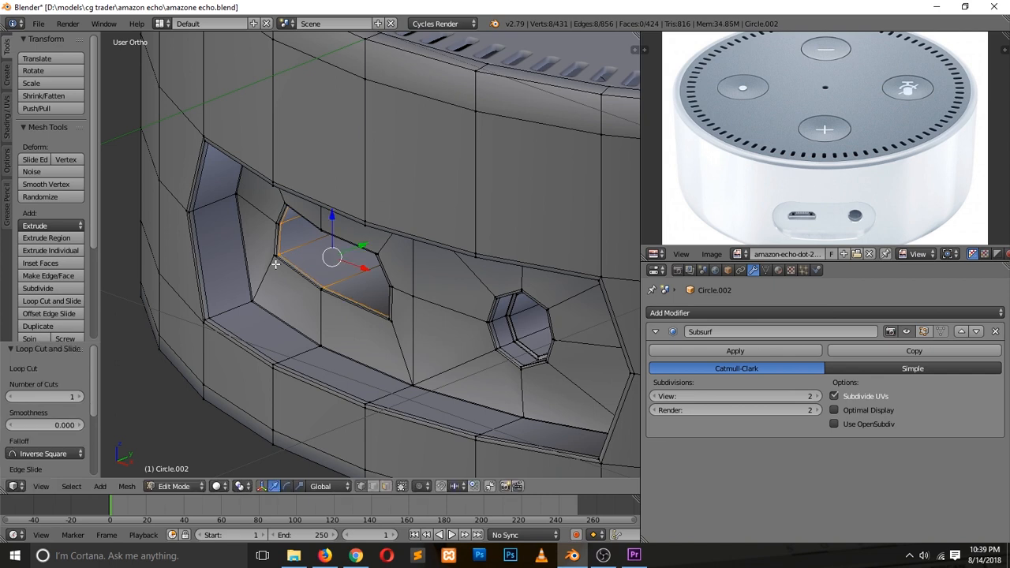
key(Tab)
key(ctrl+s)
click(313, 321)
middle_drag(315, 322, 392, 302)
Return to Edit Mode, clear the selection and switch to edge selection.
key(Tab)
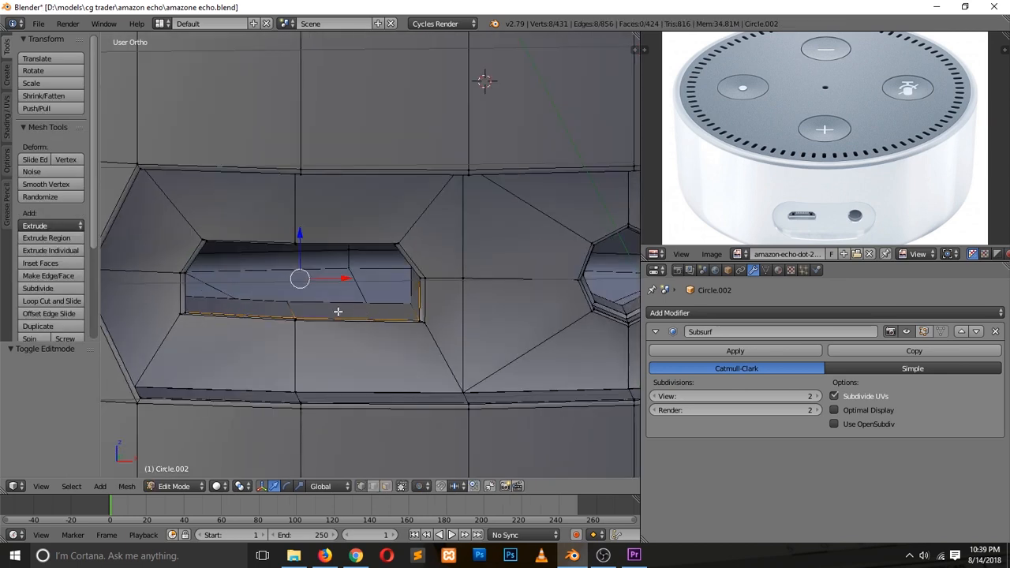
middle_drag(301, 305, 239, 315)
scroll(239, 314, up, 3)
key(a)
key(ctrl+Tab)
click(242, 336)
right_click(211, 265)
shift+right_click(145, 149)
shift+right_click(423, 201)
shift+right_click(435, 401)
shift+right_click(457, 320)
scroll(446, 339, down, 3)
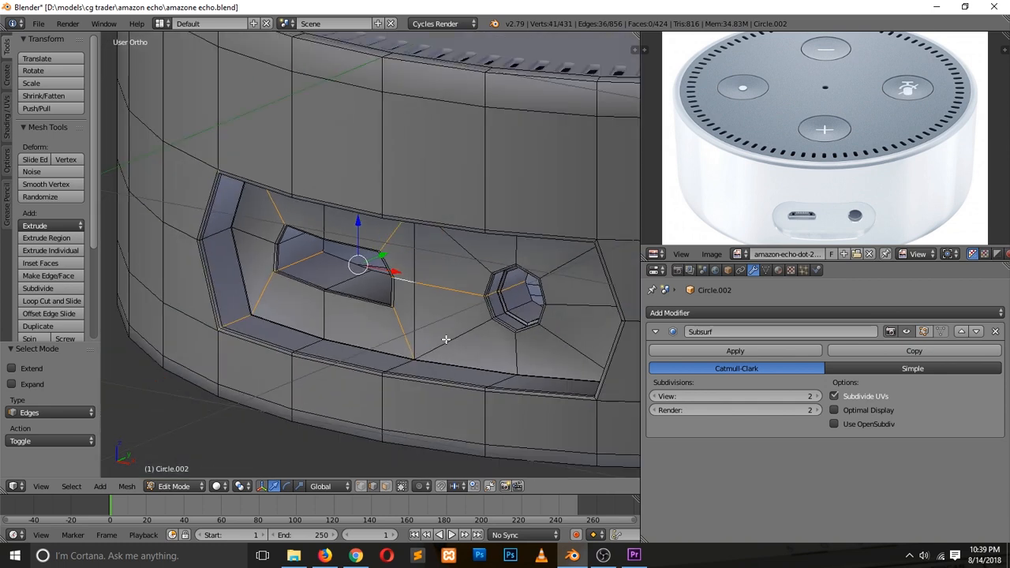
scroll(446, 339, up, 3)
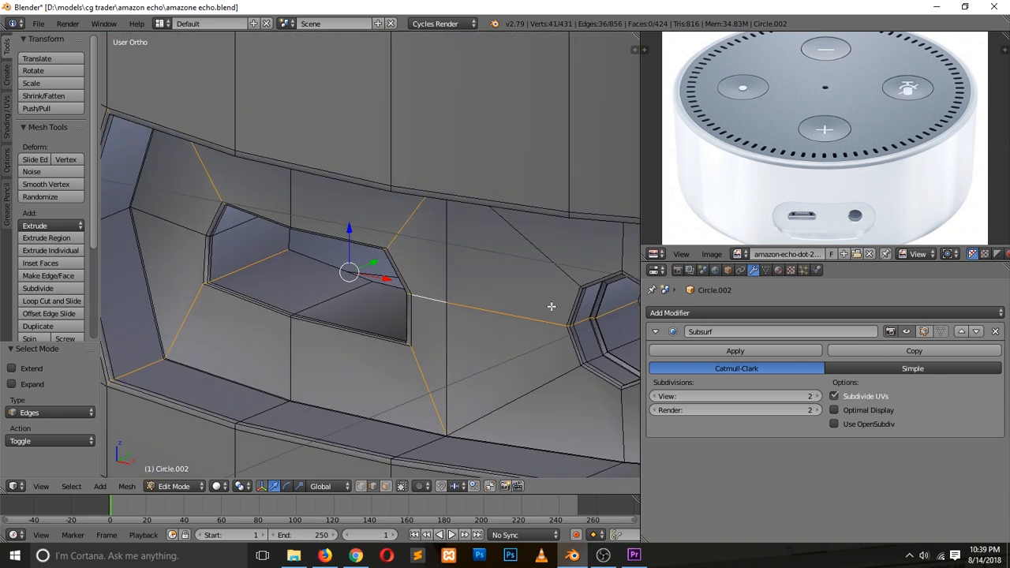
key(ctrl+z)
shift+right_click(422, 385)
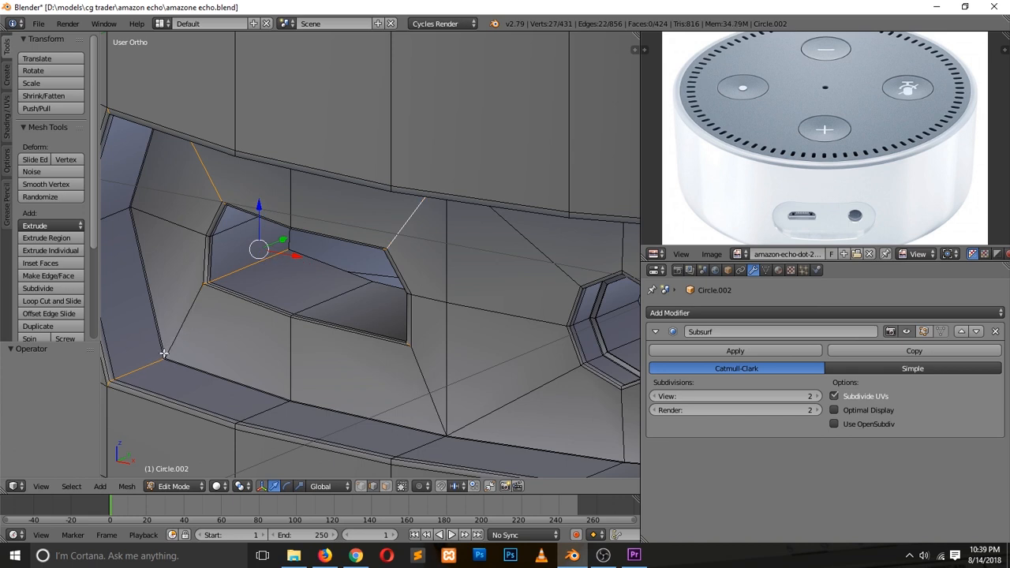
key(a)
Select the inward-running edges, from tunnel to rim, at the port opening's three left corners: lower, middle and upper.
scroll(209, 300, up, 3)
right_click(212, 253)
ctrl+scroll(208, 297, down, 4)
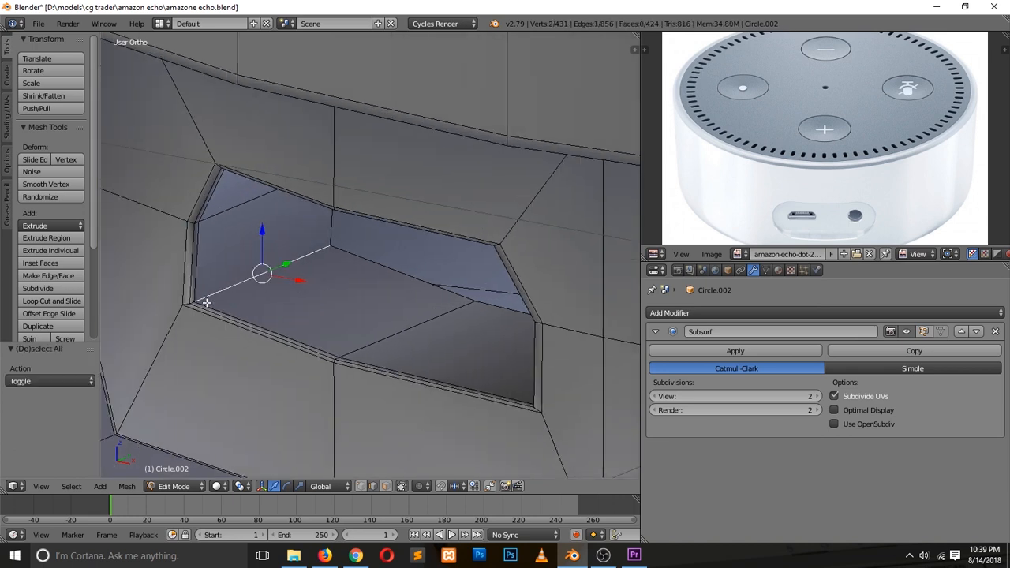
ctrl+right_click(179, 311)
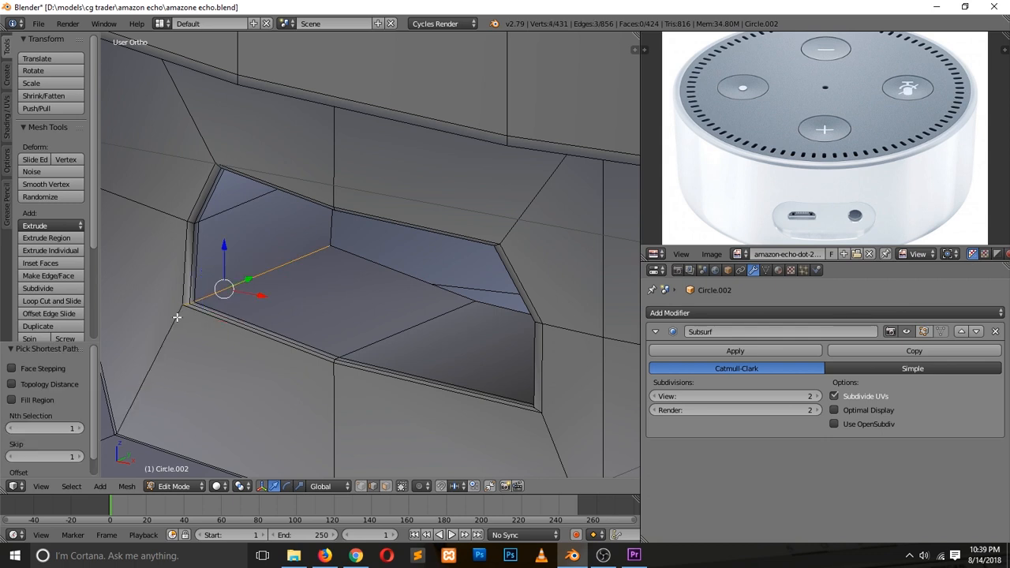
shift+scroll(239, 249, up, 1)
shift+scroll(238, 249, up, 2)
shift+right_click(264, 244)
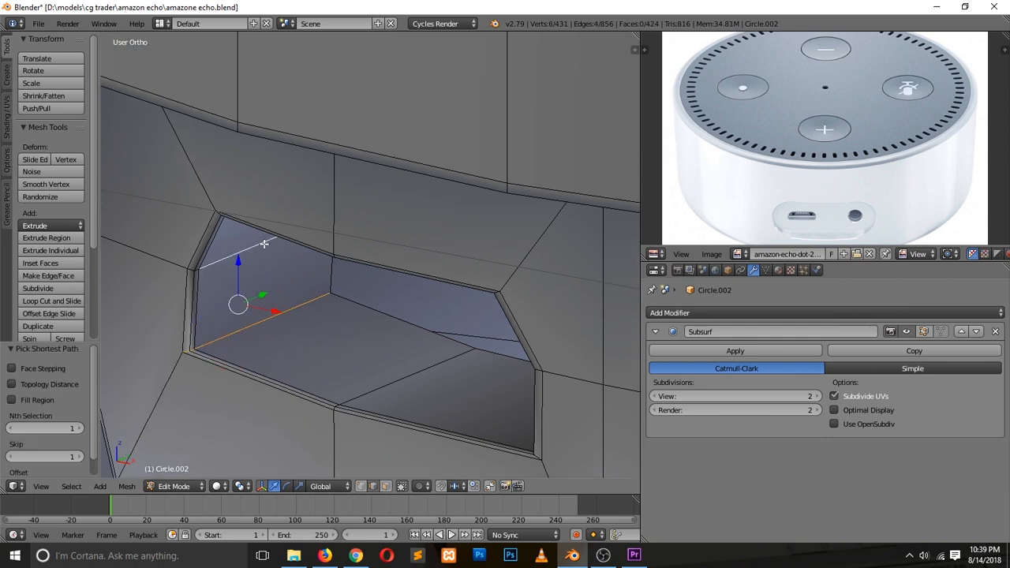
ctrl+right_click(159, 262)
shift+right_click(162, 263)
middle_drag(246, 310, 261, 246)
shift+right_click(271, 363)
ctrl+right_click(182, 293)
shift+right_click(179, 294)
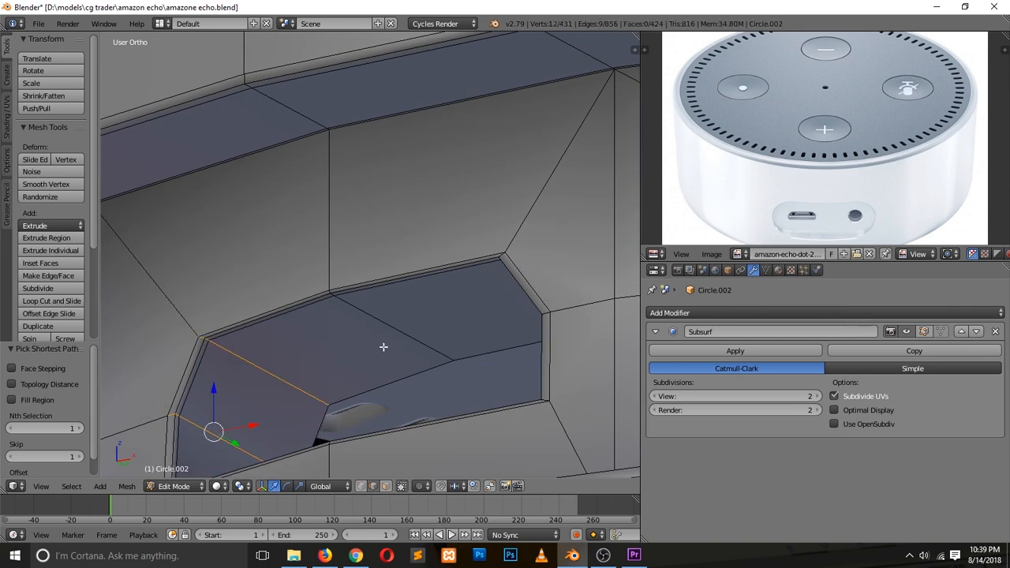
Add the inward-running edges at the port opening's upper, middle and lower right corners to the selection.
middle_drag(357, 333, 419, 369)
middle_drag(458, 349, 458, 347)
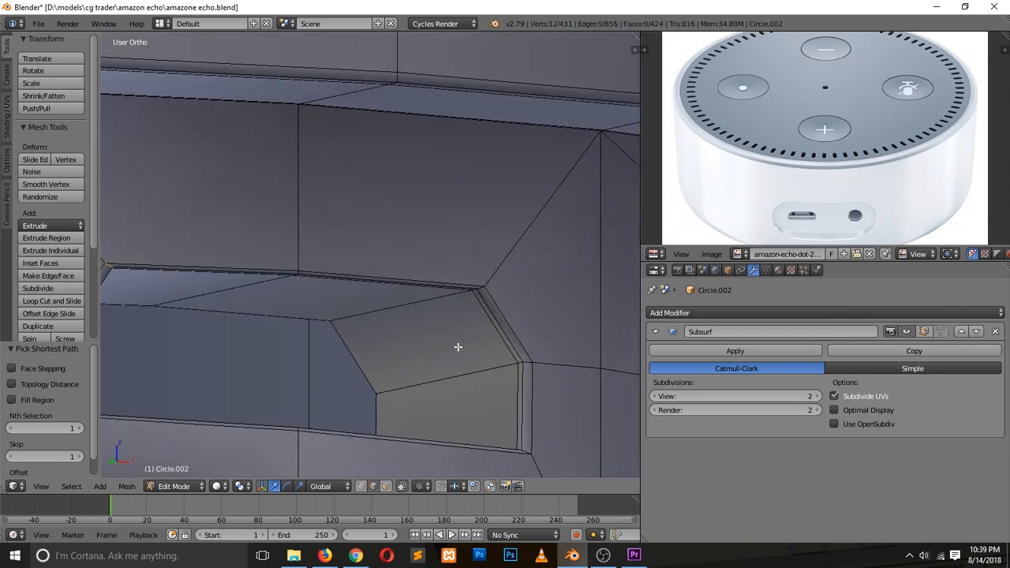
shift+right_click(454, 300)
ctrl+right_click(503, 262)
shift+right_click(508, 256)
shift+right_click(560, 365)
ctrl+right_click(481, 361)
shift+right_click(561, 361)
middle_drag(535, 378, 528, 438)
shift+right_click(580, 400)
ctrl+right_click(506, 331)
shift+right_click(577, 426)
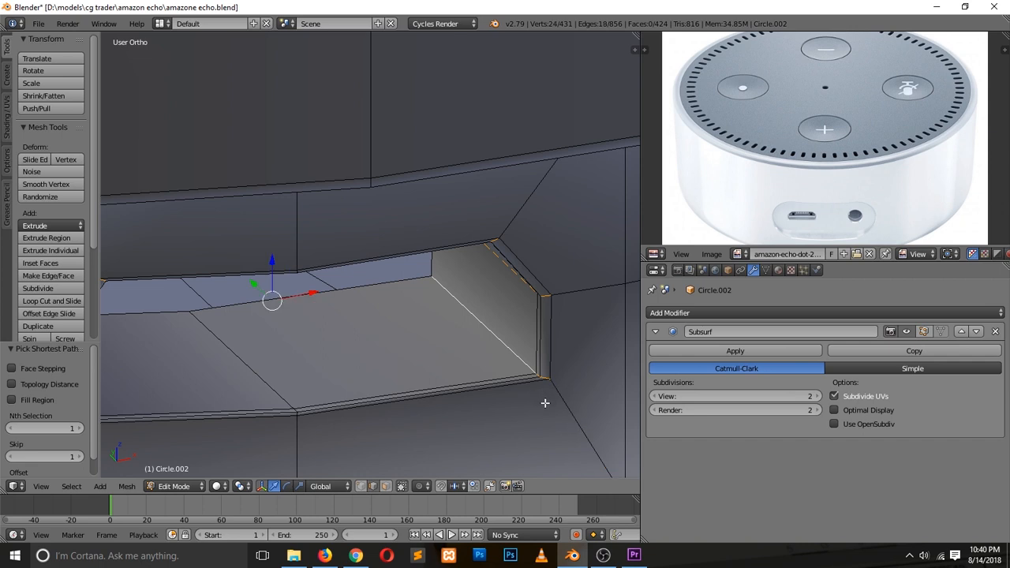
Try a two-segment bevel on the corner edges of the wide port opening and check its smoothed shape.
key(ctrl+b)
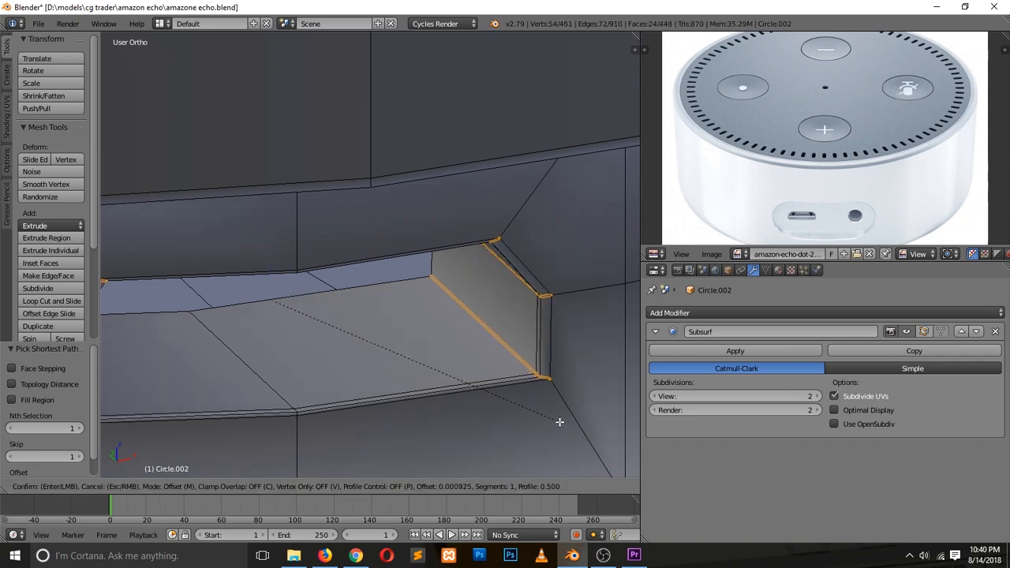
scroll(561, 423, up, 1)
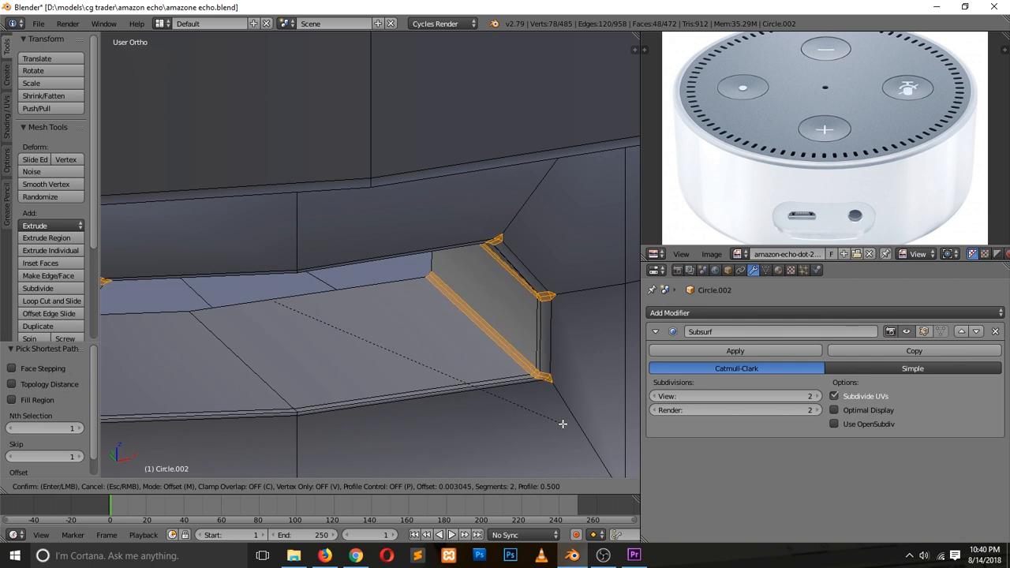
click(563, 424)
key(Tab)
middle_drag(553, 421, 499, 395)
key(Tab)
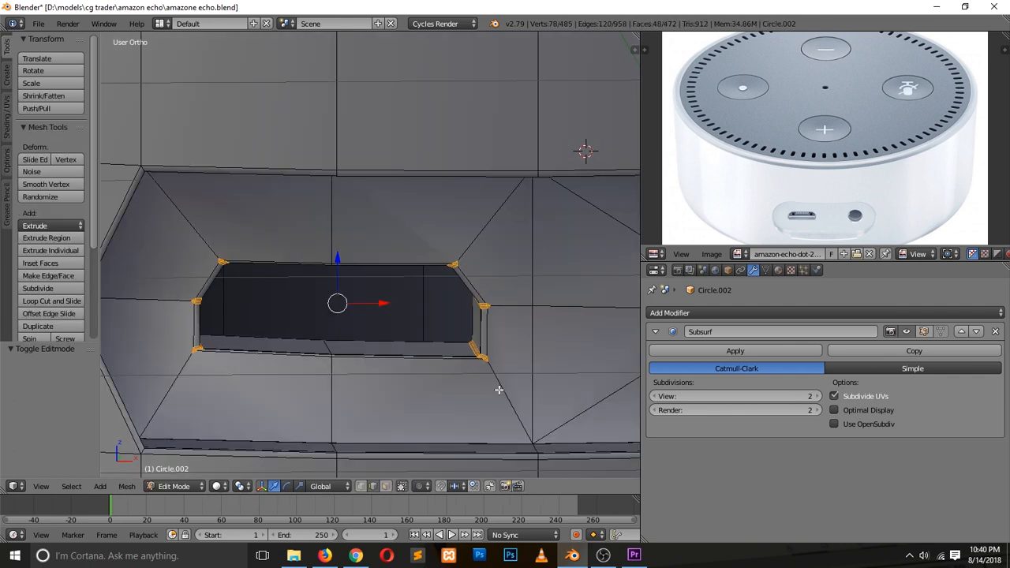
Bevel the corner edges of the wide port opening with a single segment and save the file.
key(ctrl+b)
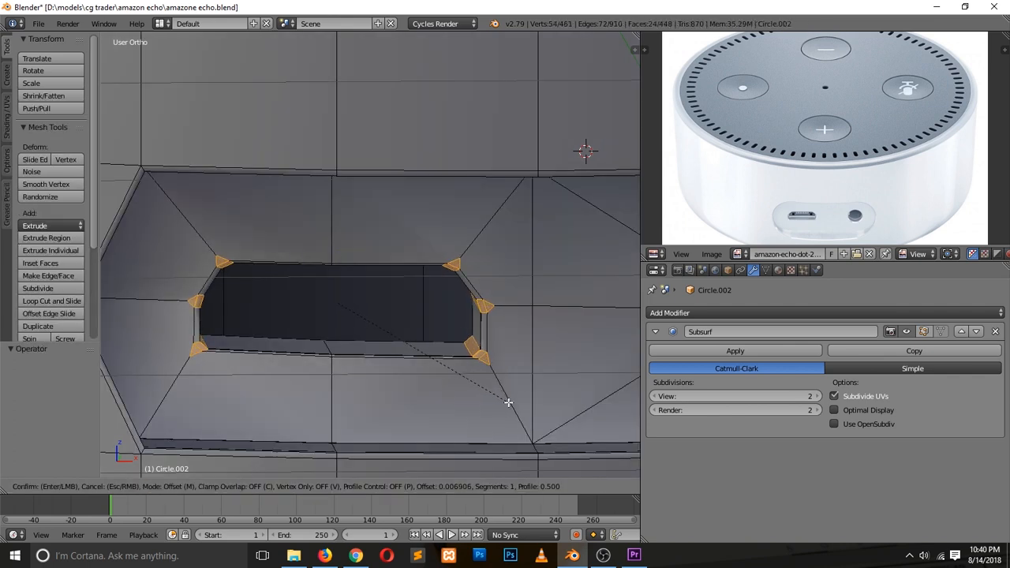
key(Escape)
key(Tab)
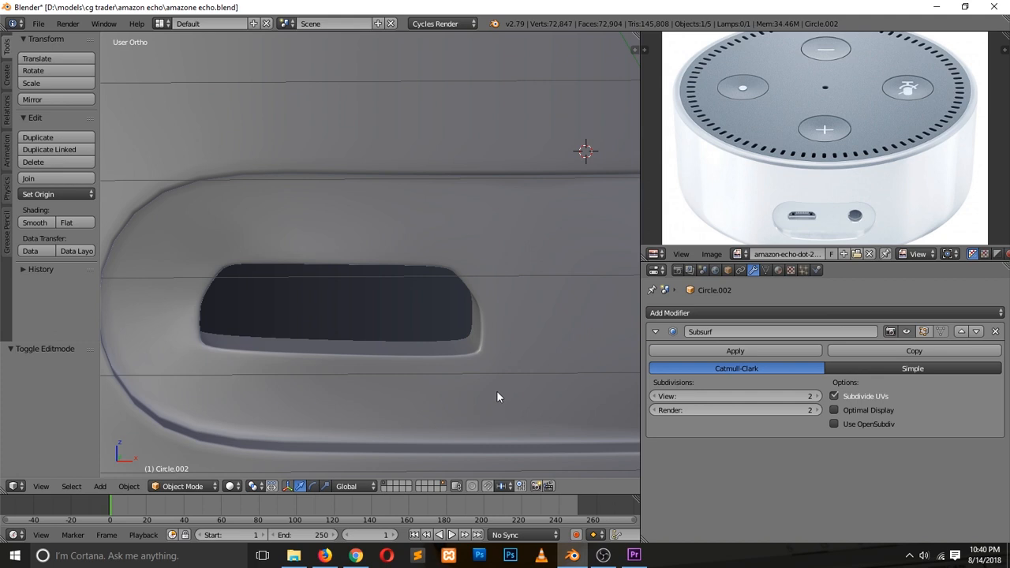
scroll(497, 391, down, 5)
key(ctrl+s)
click(498, 390)
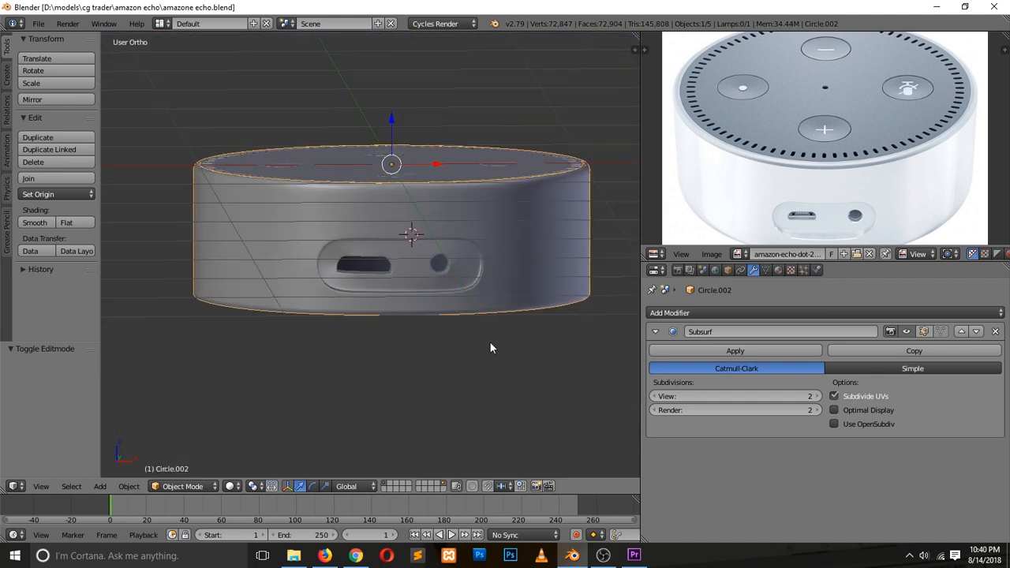
In face select mode, move the bevel face at the port opening's upper-left corner about -0.003 along Y.
key(a)
middle_drag(370, 330, 252, 339)
scroll(261, 338, up, 5)
scroll(262, 338, up, 5)
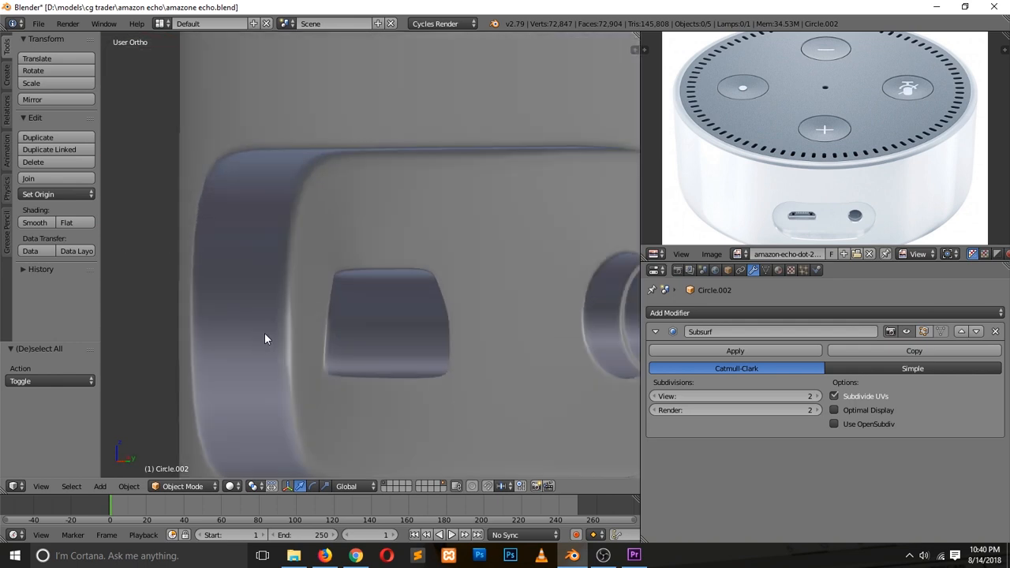
key(Tab)
scroll(311, 308, up, 3)
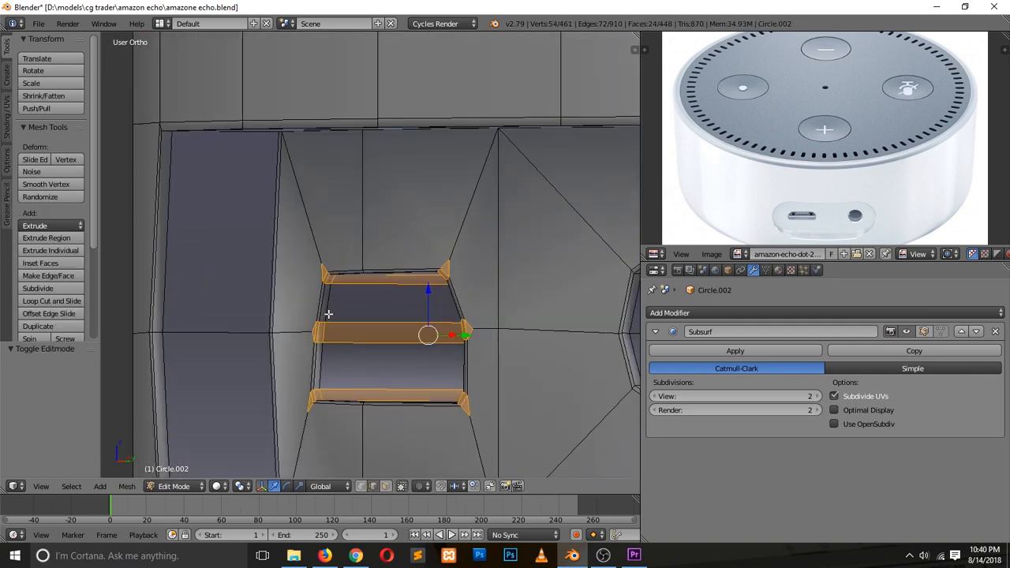
key(ctrl+Tab)
click(304, 309)
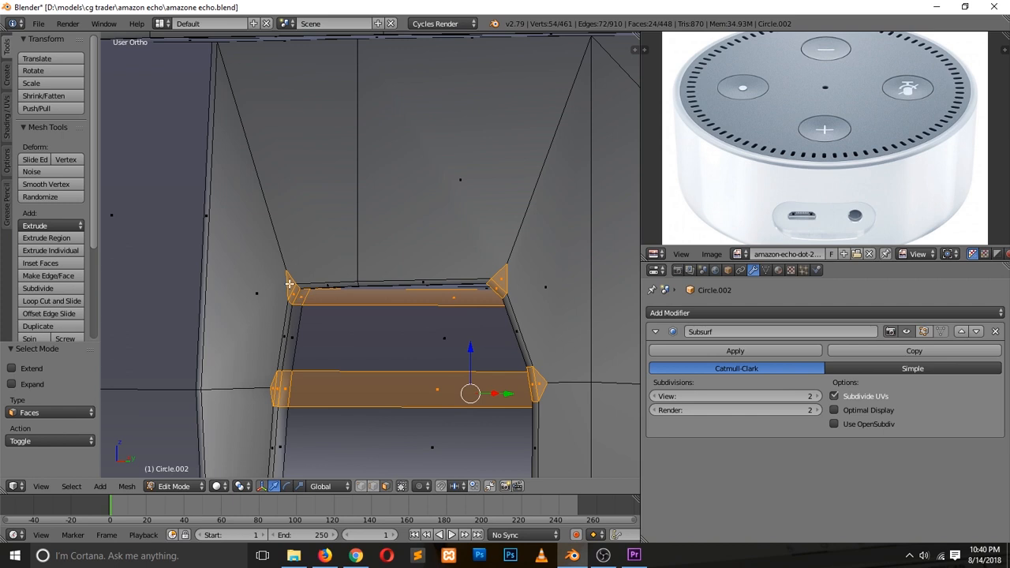
right_click(298, 296)
middle_drag(293, 294, 329, 287)
drag(358, 231, 351, 227)
Select the two bevel faces at the port opening's left-side middle corner and move them about -0.001 along Y.
right_click(310, 310)
shift+right_click(309, 313)
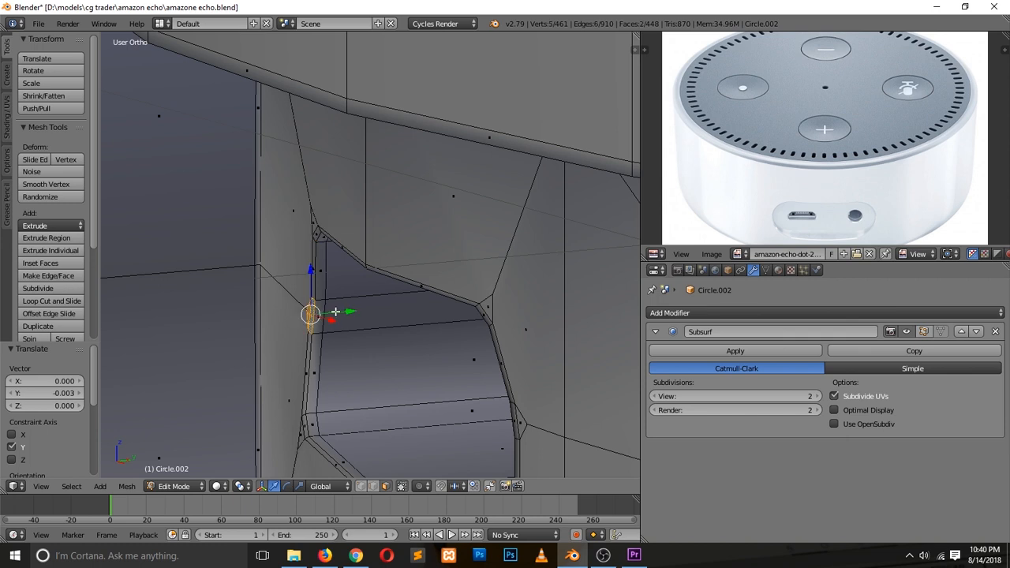
key(g)
key(y)
click(340, 316)
Examine the moved corner faces in top wireframe view and in the shaded view of the port opening.
key(KP_7)
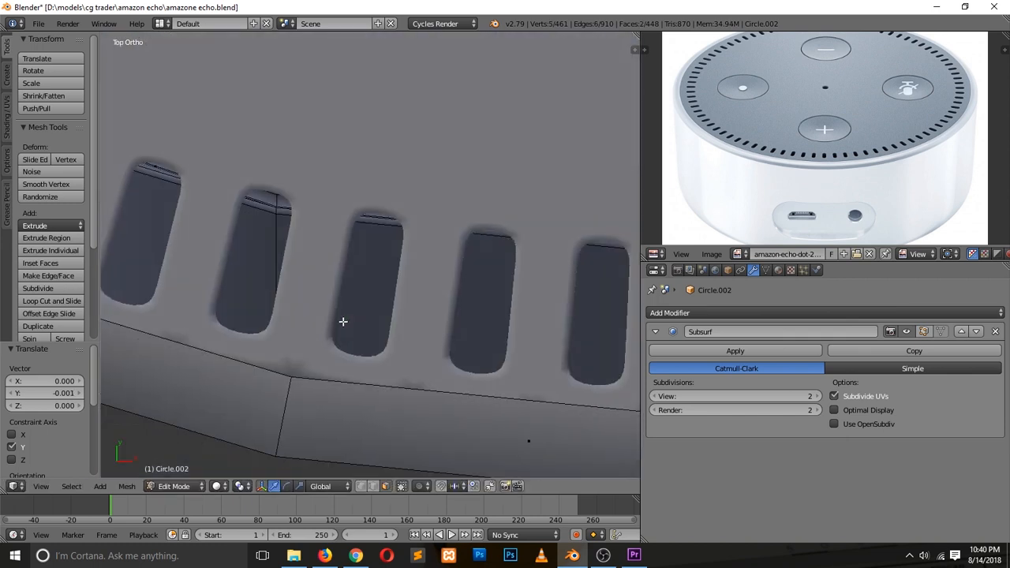
scroll(341, 322, down, 2)
key(z)
scroll(338, 330, down, 3)
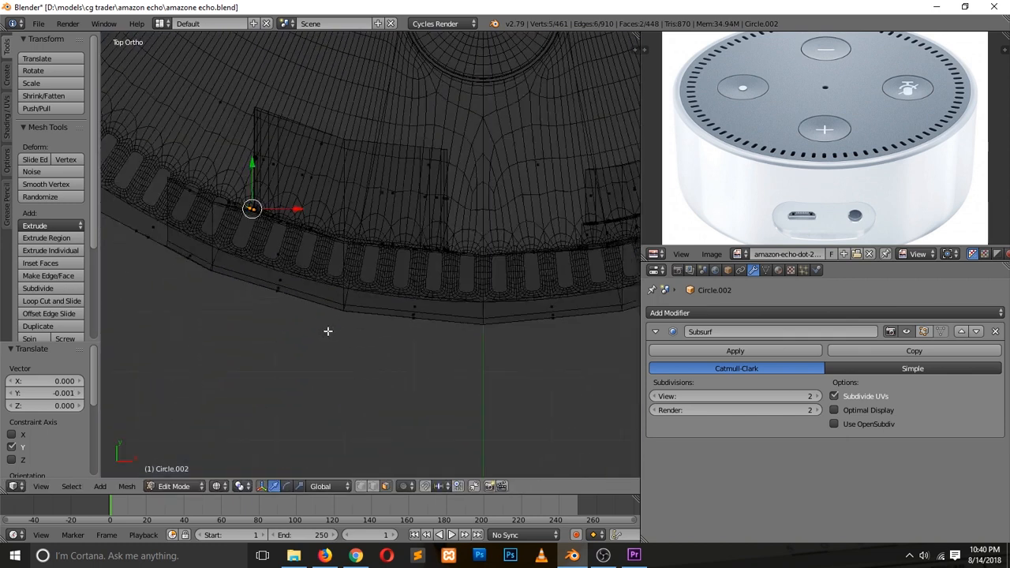
key(KP_Decimal)
scroll(334, 342, down, 5)
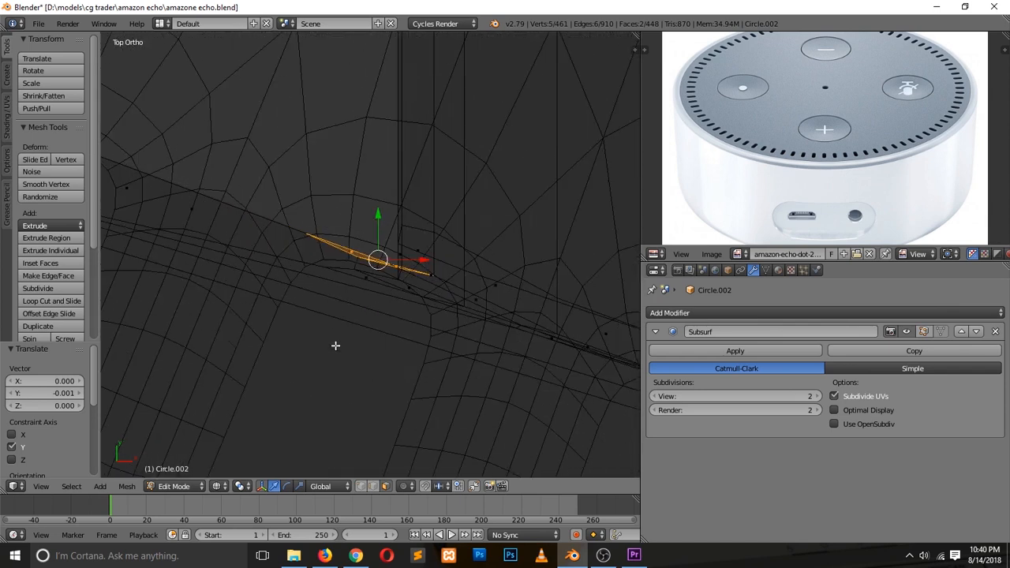
key(z)
scroll(340, 356, down, 5)
middle_drag(353, 394, 352, 237)
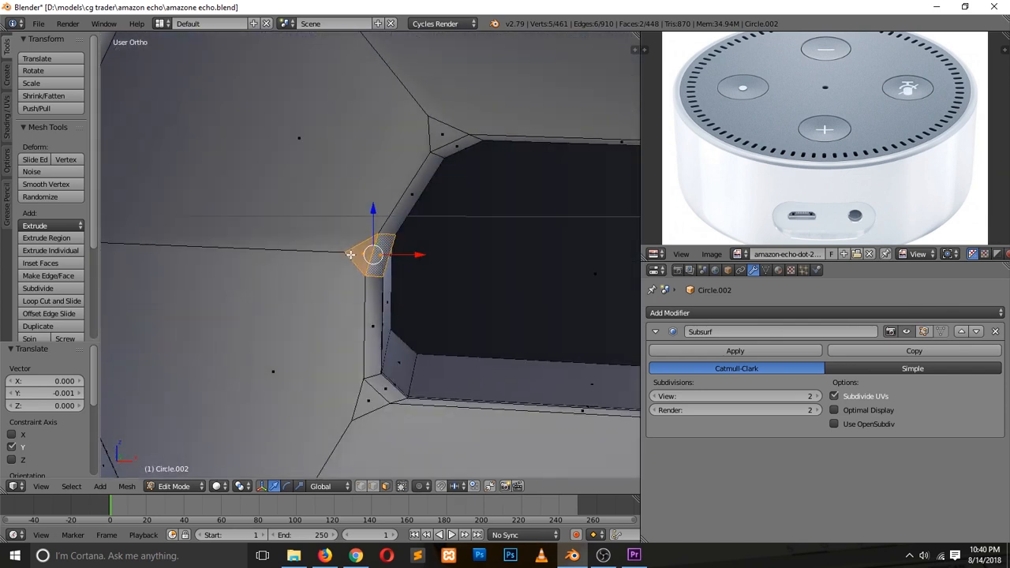
Inspect the smoothed port recess and the inside of the wide port opening in Object Mode.
scroll(379, 300, down, 5)
key(a)
scroll(384, 305, down, 1)
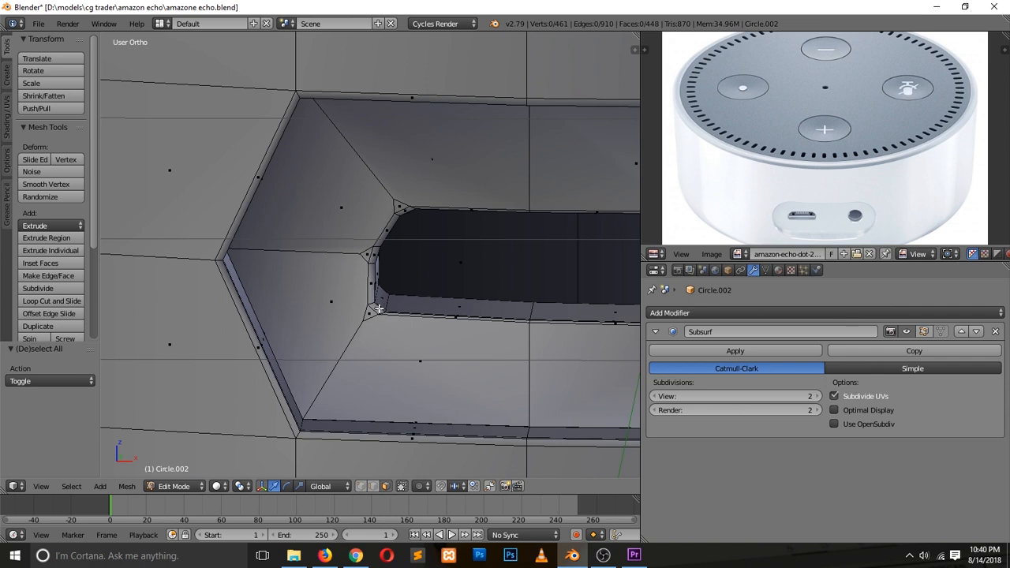
scroll(377, 309, down, 1)
key(Tab)
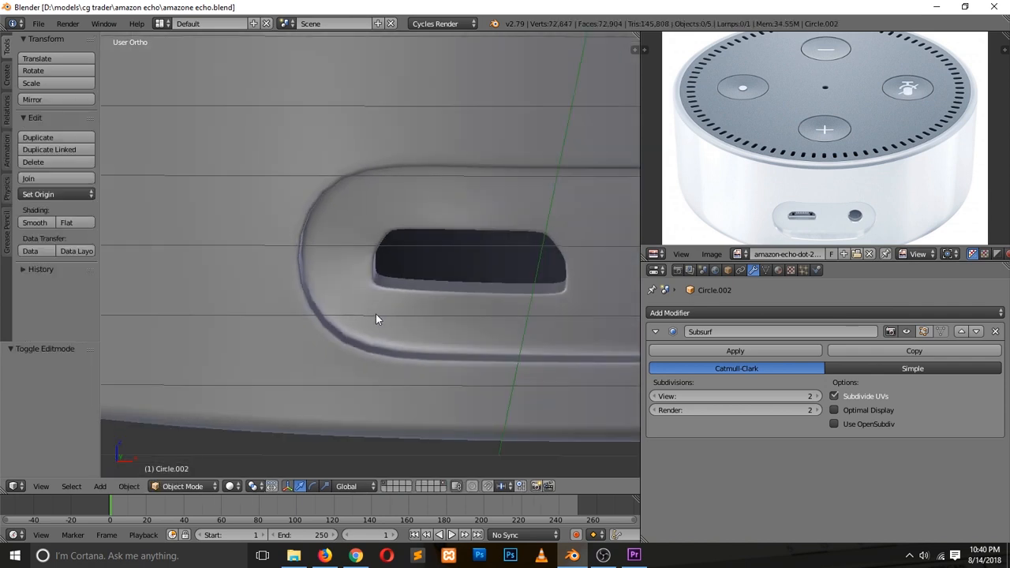
scroll(375, 314, down, 3)
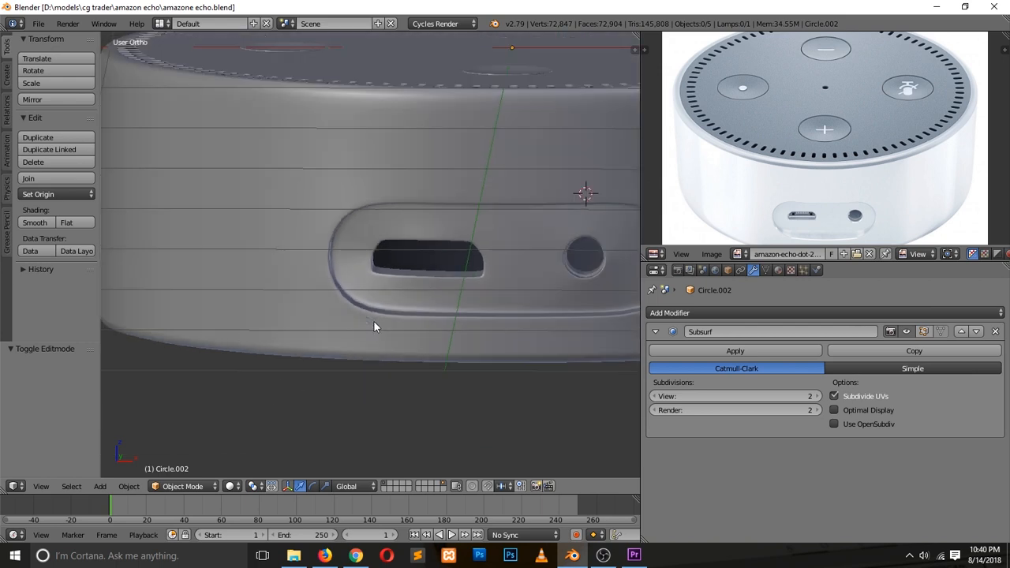
key(KP_7)
scroll(375, 322, down, 2)
middle_drag(375, 322, 370, 264)
scroll(382, 269, up, 8)
scroll(432, 292, down, 1)
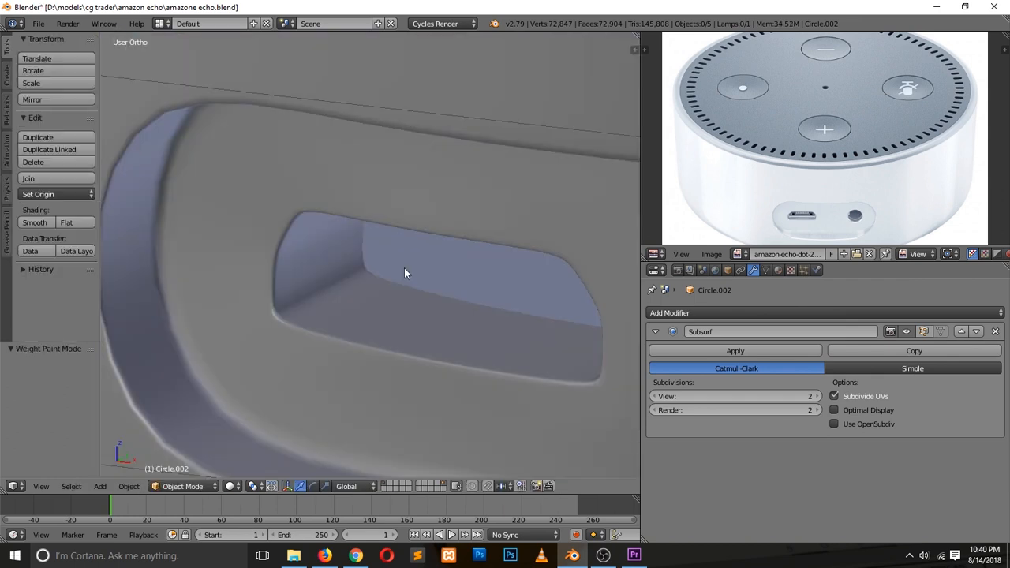
Duplicate the ring of inner wall faces of the wide port in place and scale the copy to about 0.97.
key(Tab)
key(ctrl+Tab)
click(379, 292)
alt+right_click(323, 283)
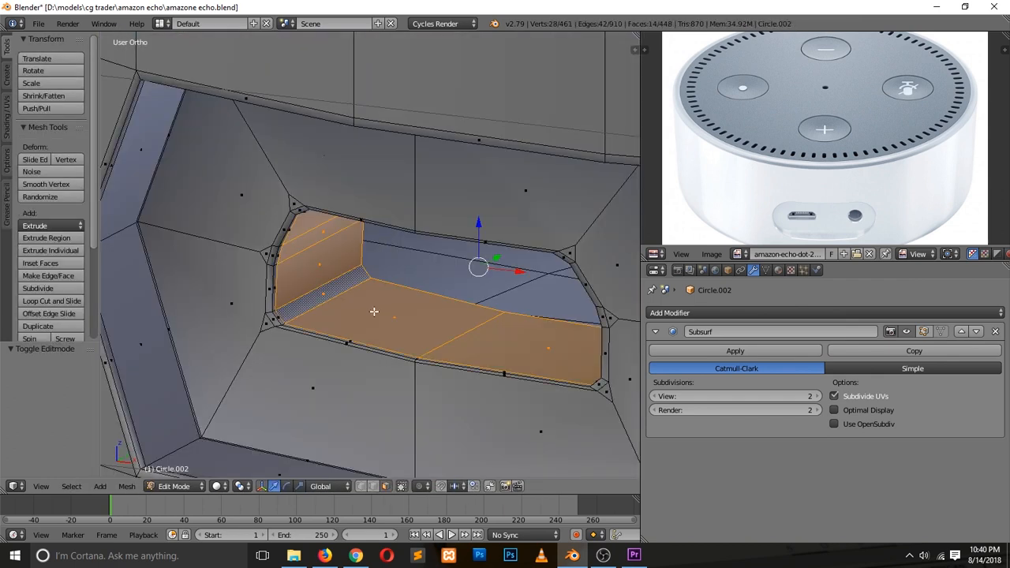
key(shift+d)
right_click(409, 332)
key(s)
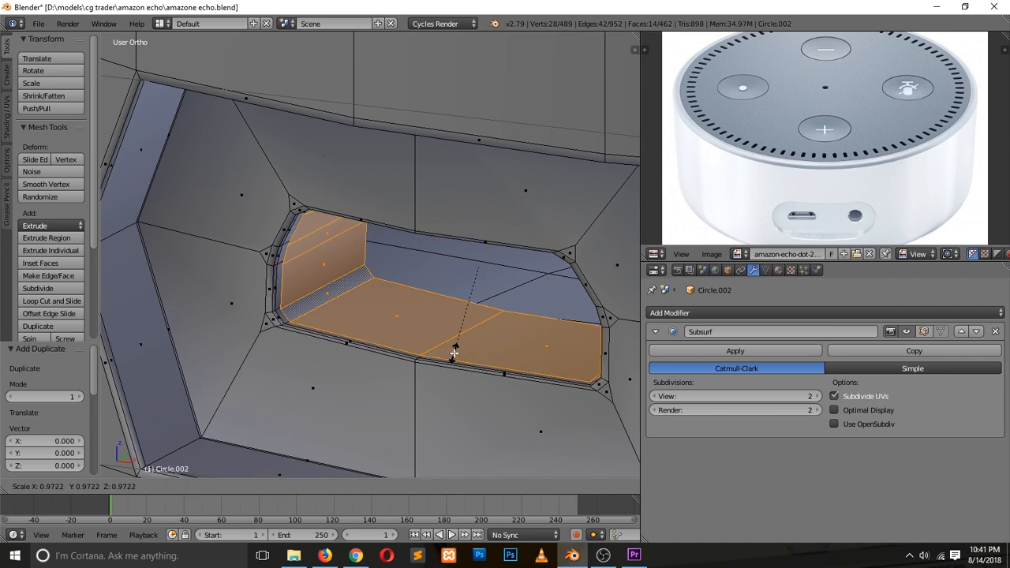
click(454, 353)
Shift the duplicated wall's front edge loop about 0.011 along Y, extrude it and scale it inward to about 0.97.
key(ctrl+Tab)
click(374, 253)
alt+right_click(280, 276)
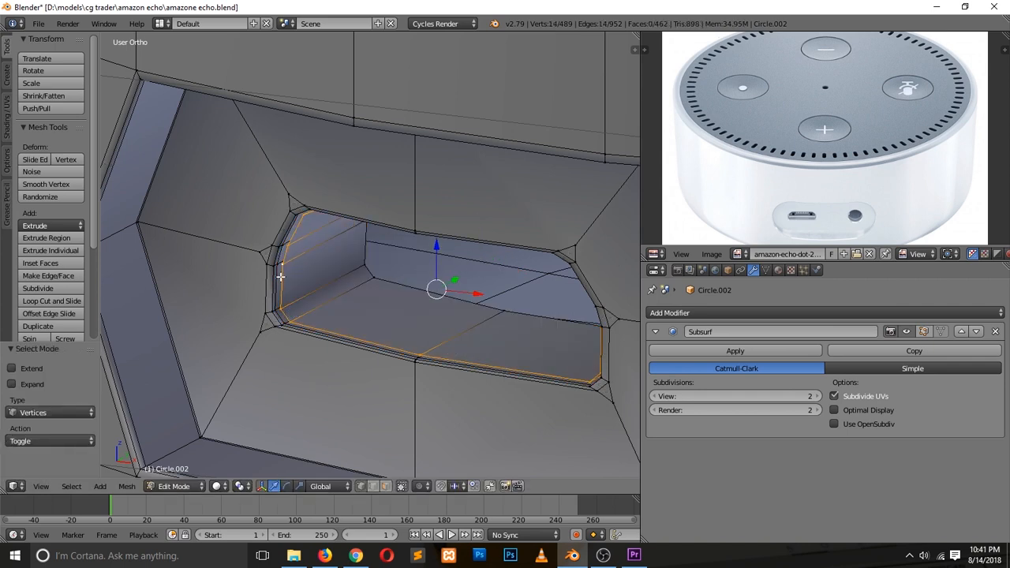
key(e)
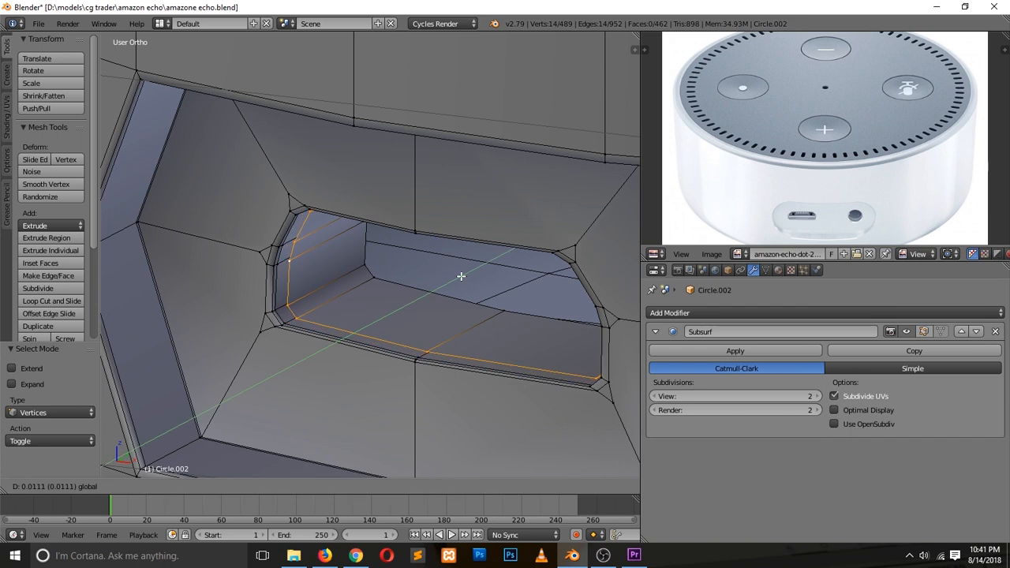
right_click(460, 276)
key(s)
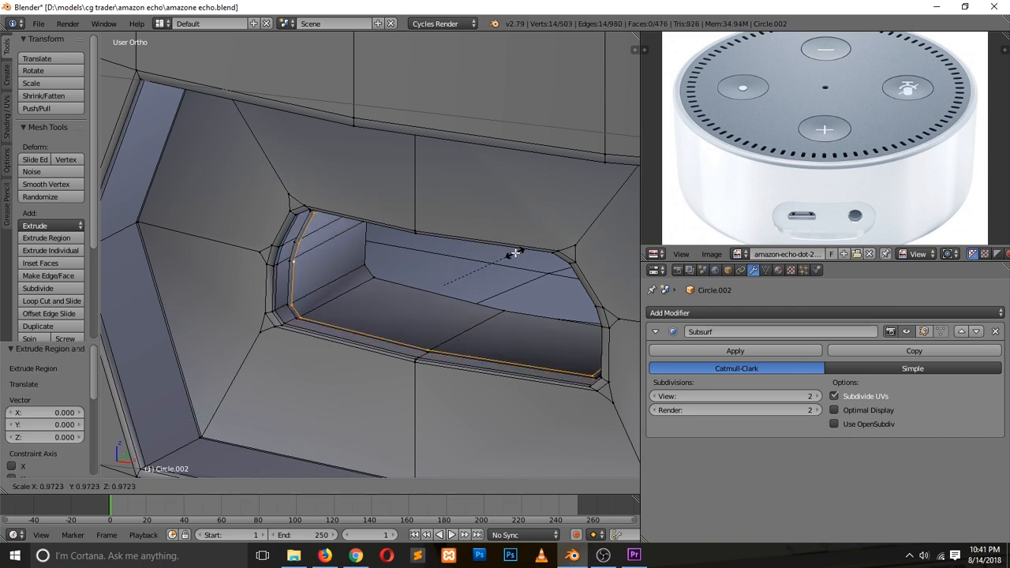
click(519, 251)
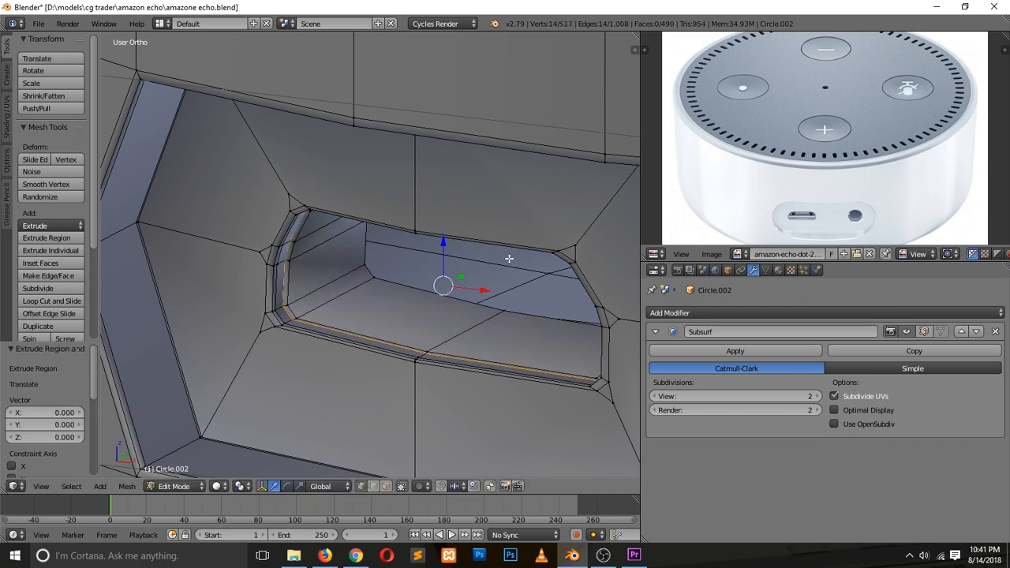
Extrude the inner rim loop again and move it about 0.011 along Y.
key(e)
key(y)
click(469, 271)
Extrude the back edge loop of the duplicated wall and scale it inward to about 0.634.
middle_drag(537, 329, 495, 312)
scroll(546, 311, down, 1)
key(e)
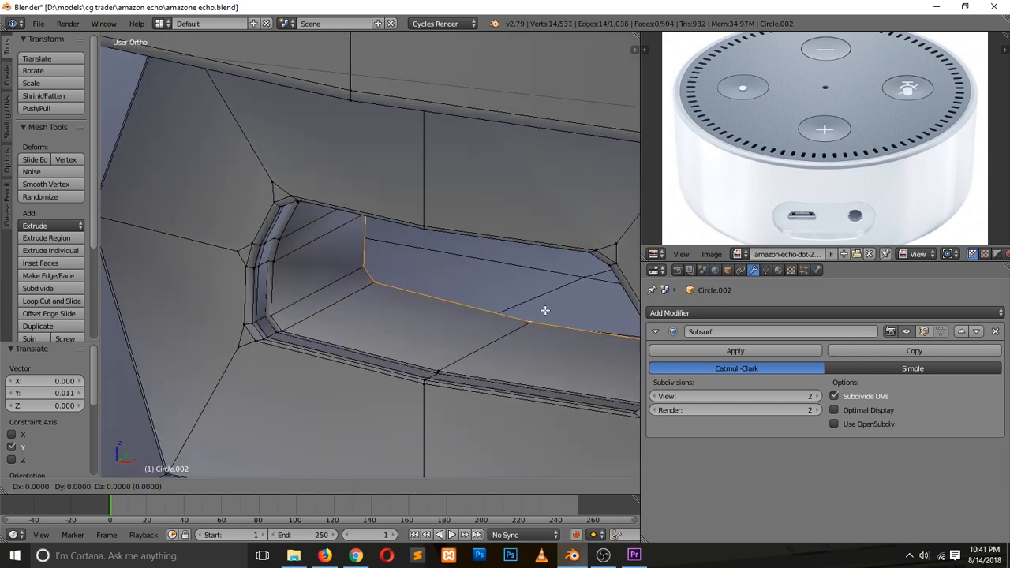
click(545, 311)
key(s)
click(588, 228)
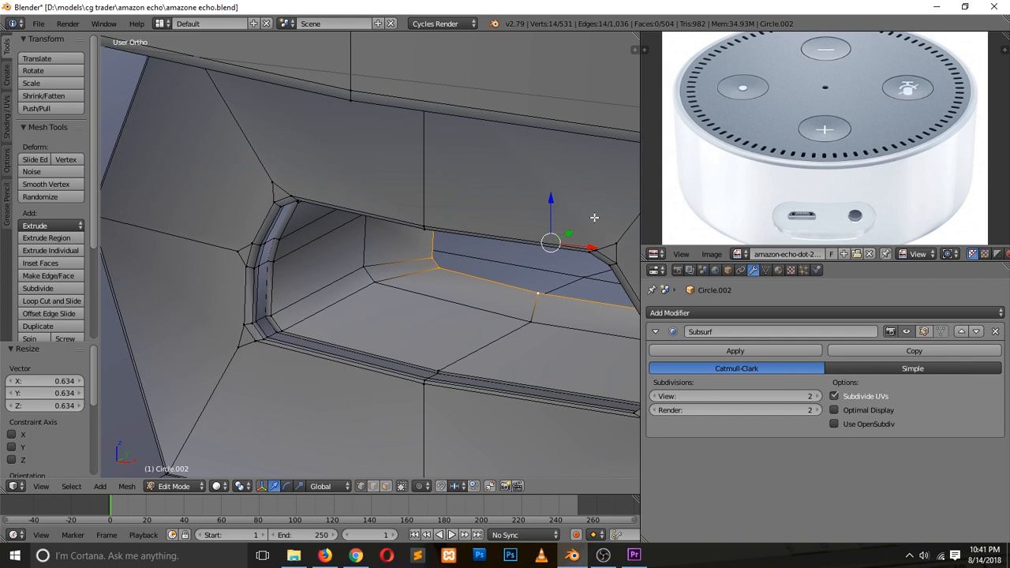
In front view, flatten the back opening's loop along Z and widen it along X by about 1.334.
key(KP_1)
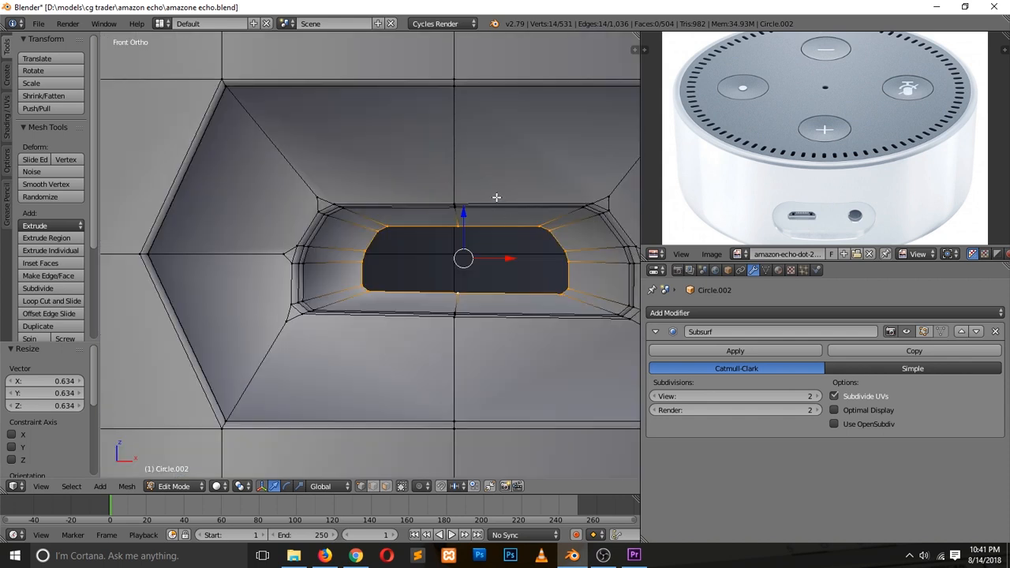
key(s)
key(z)
click(492, 240)
key(s)
key(x)
click(596, 258)
Extrude the flattened back loop and scale it inward to about 0.96.
middle_drag(592, 255, 514, 276)
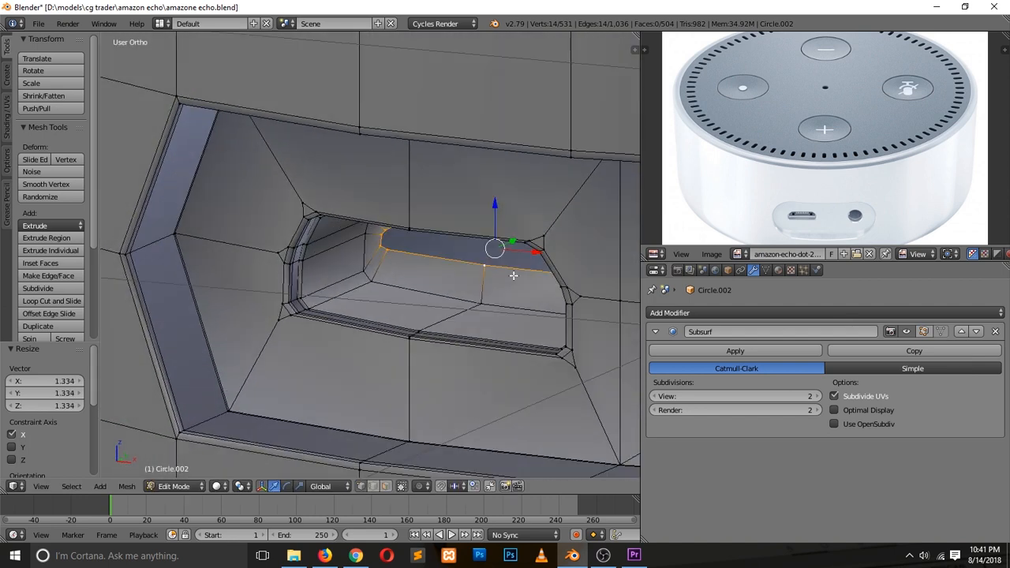
key(e)
key(s)
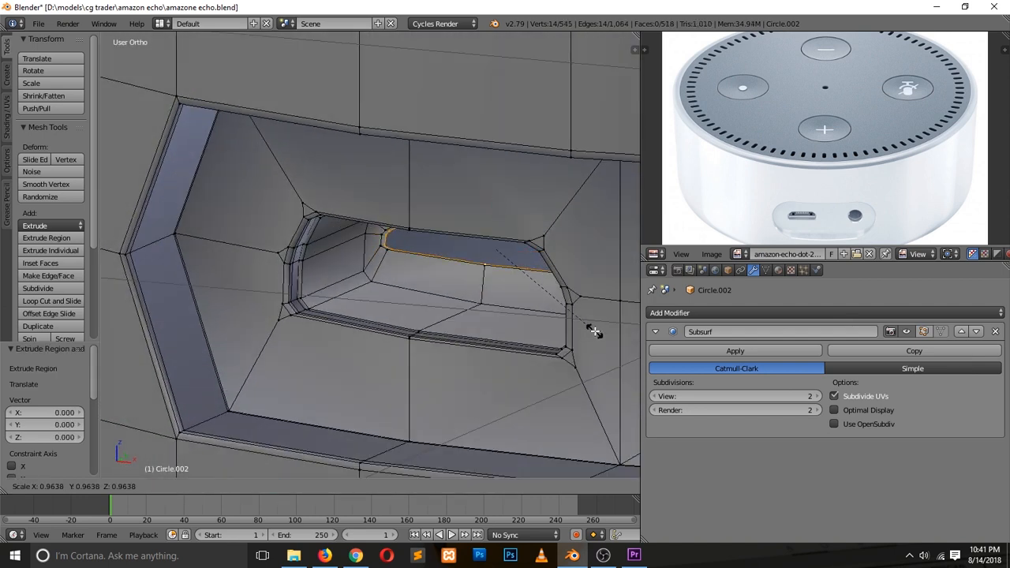
click(595, 331)
Extrude the inner back loop and move it about -0.11 along Y to form the connector tongue.
key(e)
right_click(580, 243)
key(g)
key(y)
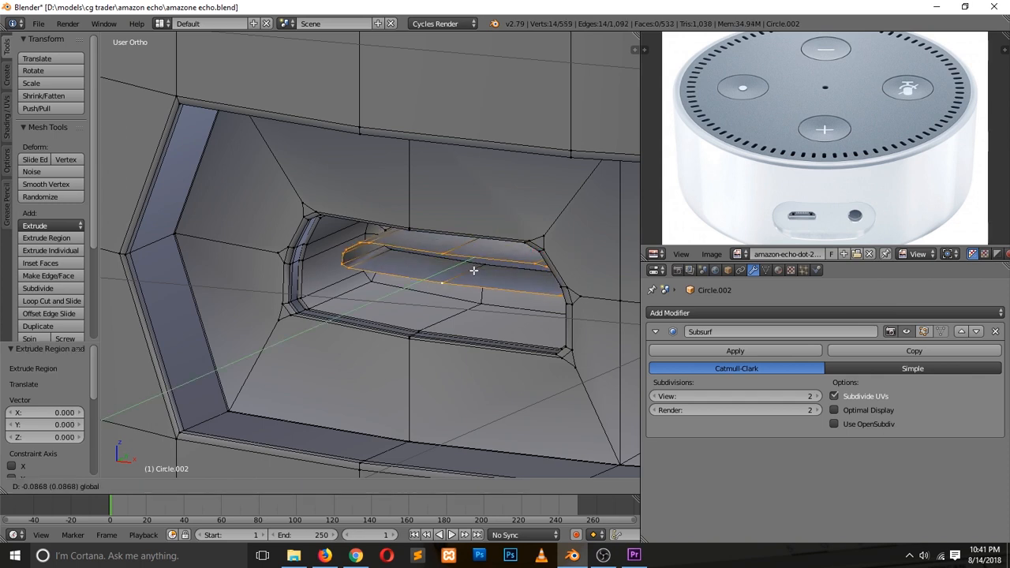
click(465, 278)
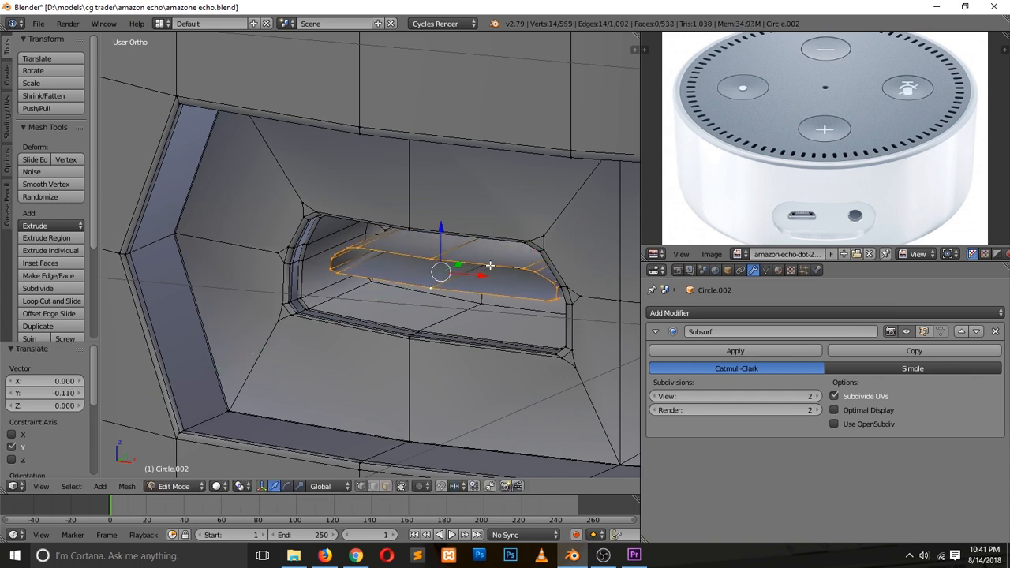
Try to bridge the upper and lower front edges of the tongue with four end vertices deselected, and undo it.
shift+right_click(555, 290)
shift+right_click(558, 297)
scroll(369, 278, up, 1)
shift+right_click(327, 259)
shift+right_click(322, 272)
key(w)
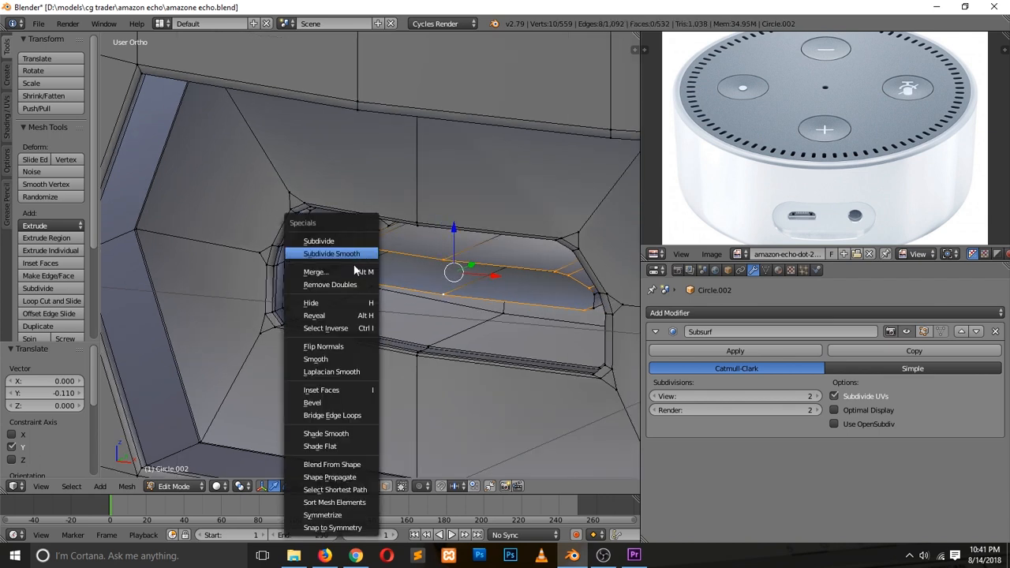
click(337, 416)
key(ctrl+z)
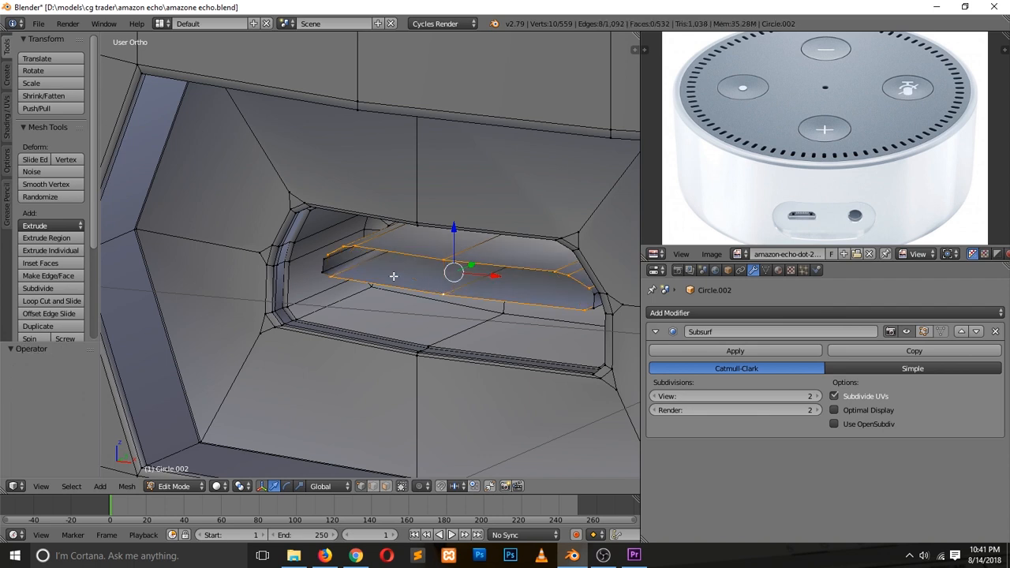
Adjust the excluded end vertices of the tongue's front loop, retry Bridge Edge Loops, and undo each attempt.
shift+right_click(323, 256)
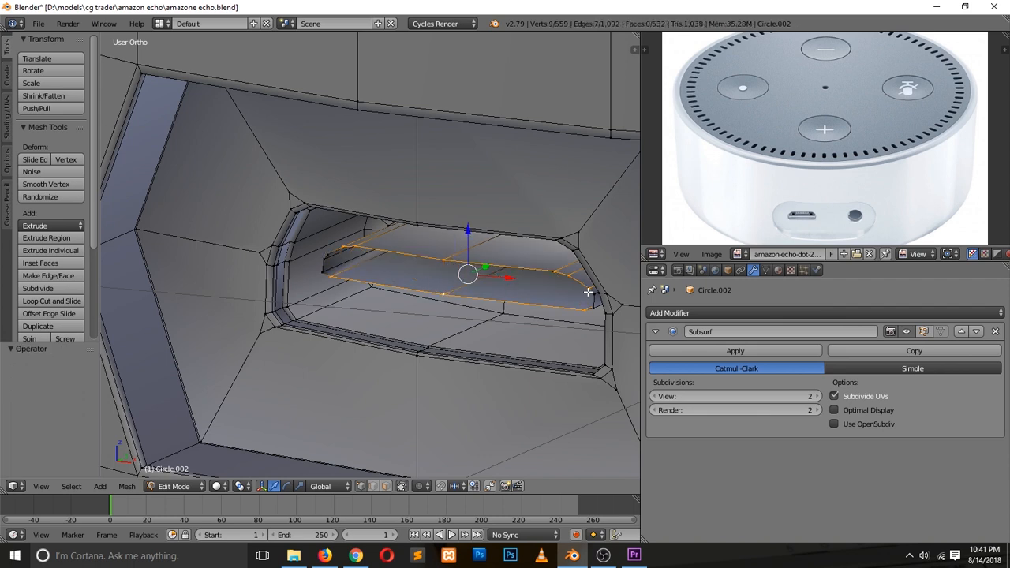
key(w)
click(575, 291)
key(ctrl+z)
key(w)
click(584, 292)
key(ctrl+z)
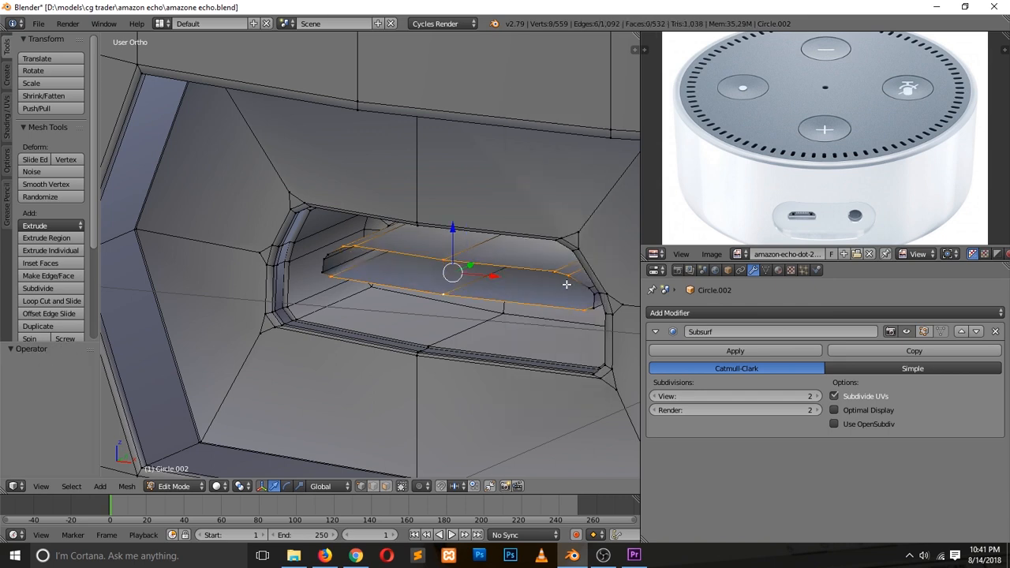
Deselect the remaining end vertices of the tongue's front loop and bridge its upper and lower edges with Bridge Edge Loops.
shift+click(566, 279)
shift+click(344, 247)
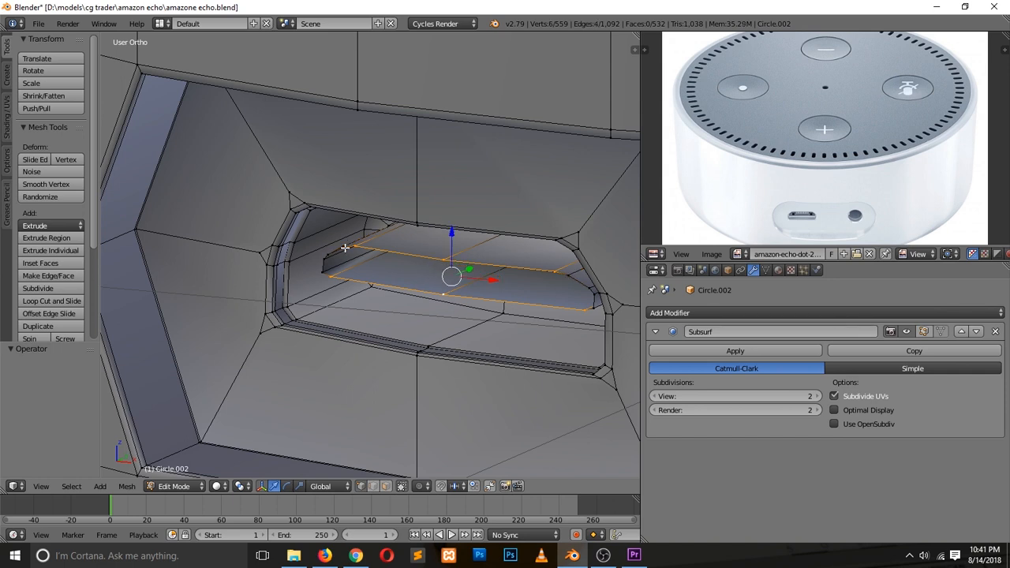
key(w)
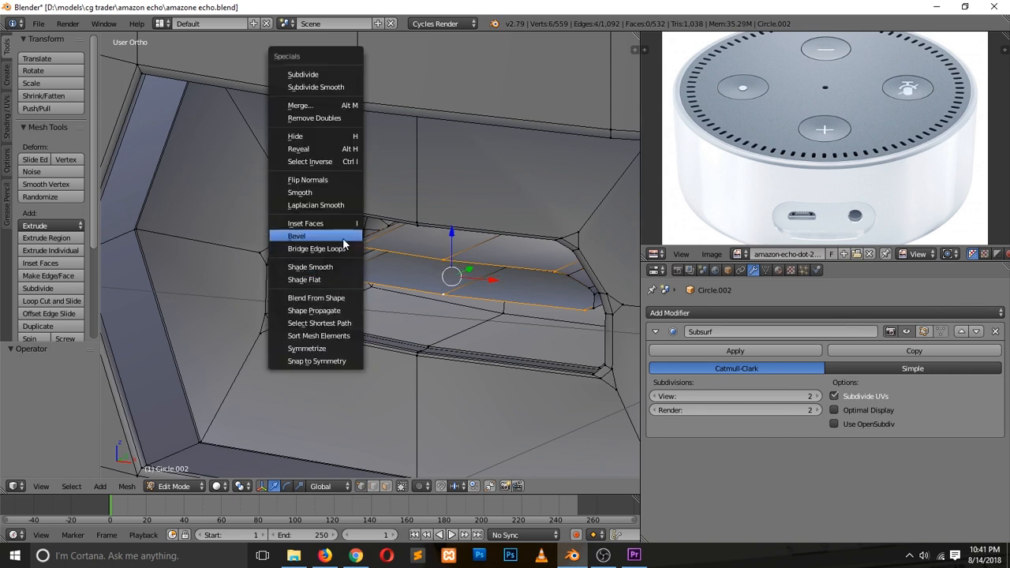
click(339, 249)
key(a)
Fill the open gaps at both ends of the tongue's front with faces, selecting each boundary loop in edge mode.
key(ctrl+Tab)
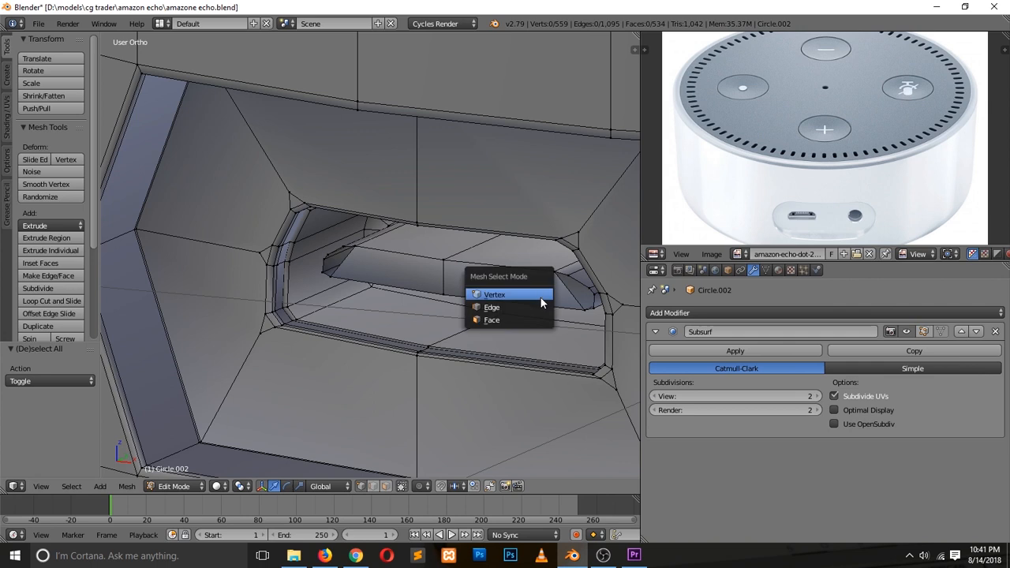
click(545, 305)
alt+right_click(581, 286)
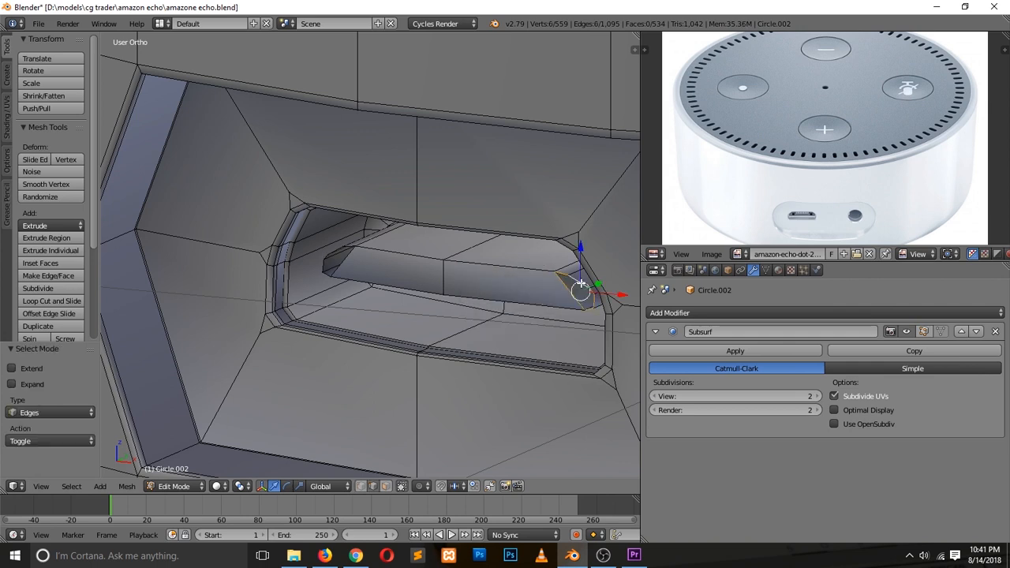
key(f)
alt+right_click(335, 261)
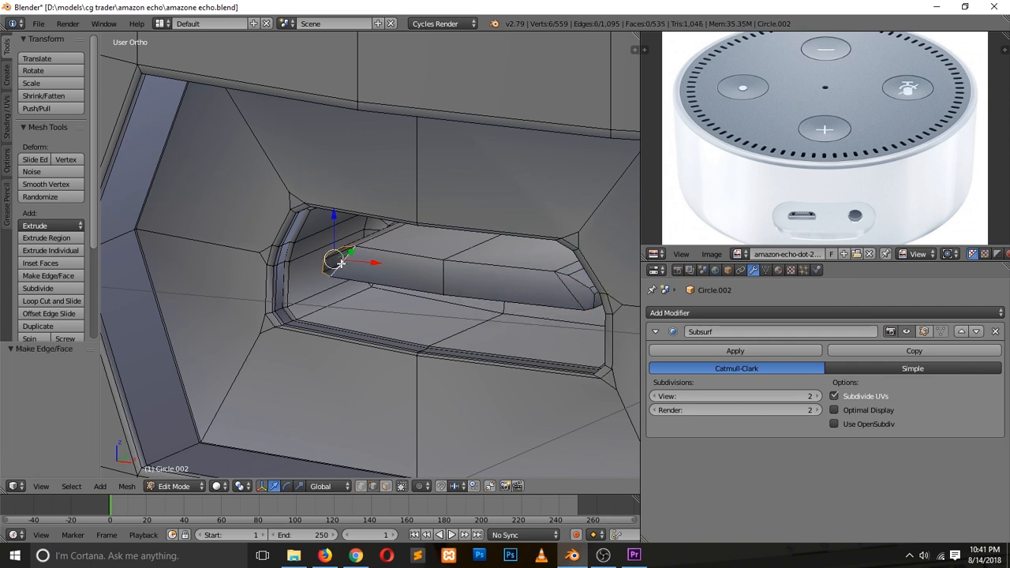
key(f)
key(Tab)
key(Tab)
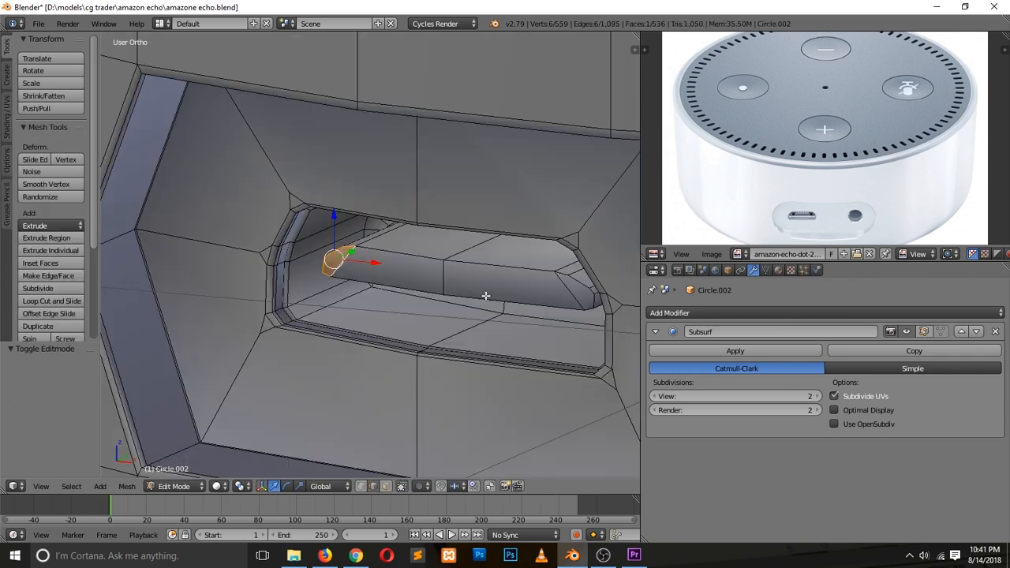
Add a loop cut around the tongue near its front edge, return to Object Mode and save the file.
key(ctrl+r)
click(390, 235)
click(373, 263)
key(Tab)
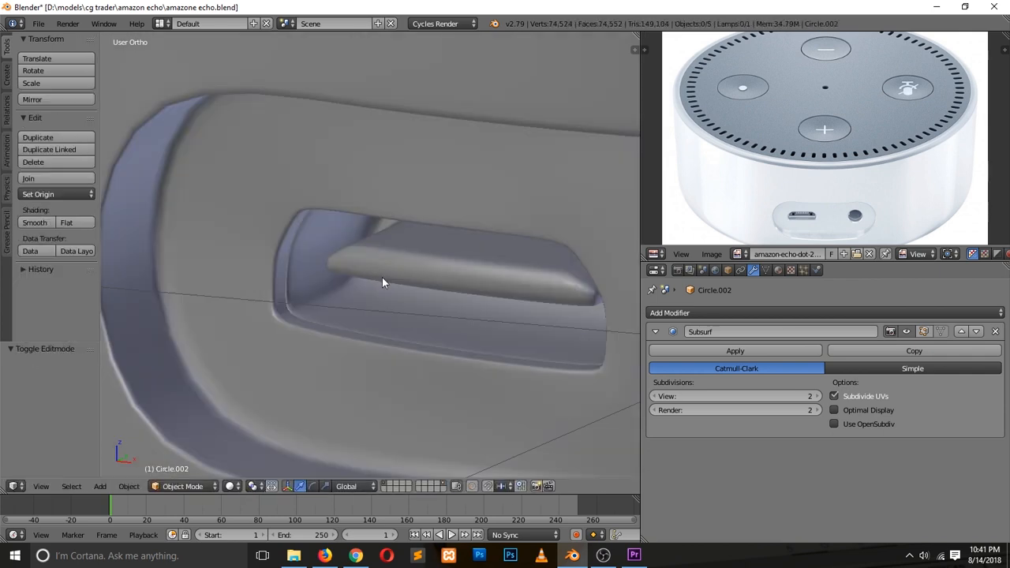
scroll(405, 321, down, 3)
key(ctrl+s)
click(406, 322)
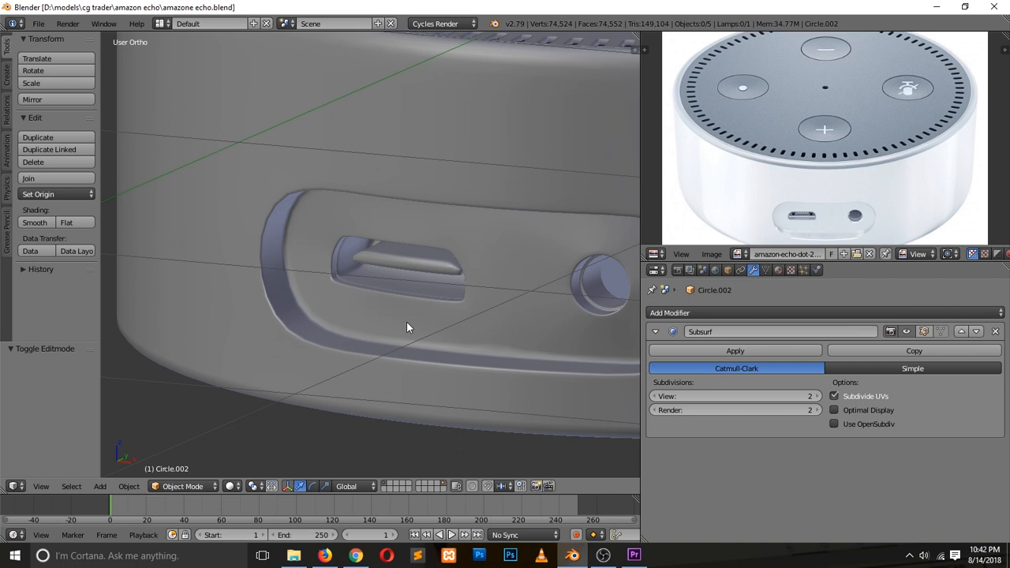
Check the tongue's smoothed shape up close and save the file again.
scroll(409, 319, up, 5)
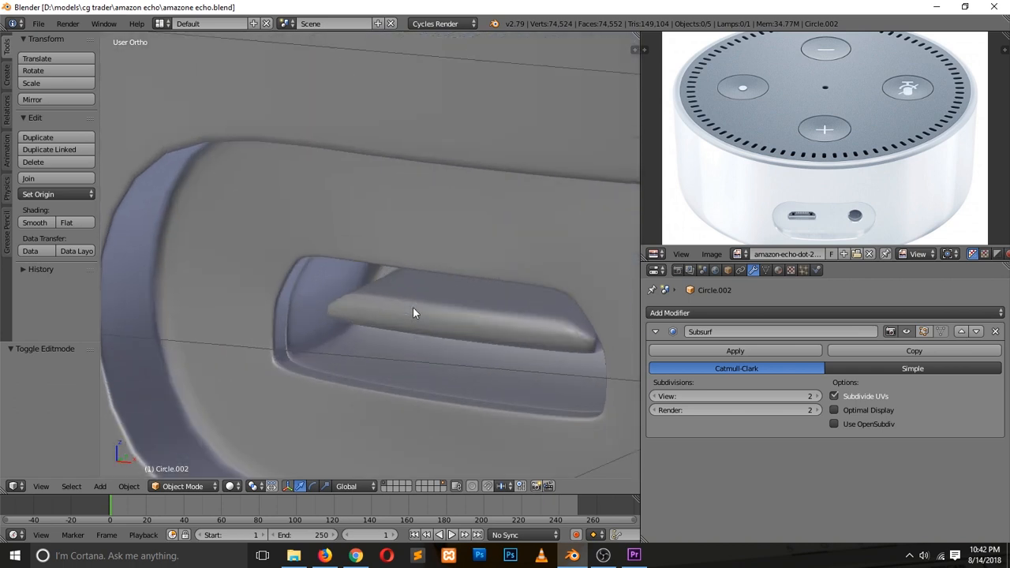
key(Tab)
key(Tab)
scroll(444, 320, down, 4)
key(ctrl+s)
click(443, 319)
Examine the port panel, side wall and top of the device from perspective and front views.
middle_drag(336, 298, 382, 335)
shift+scroll(394, 332, up, 7)
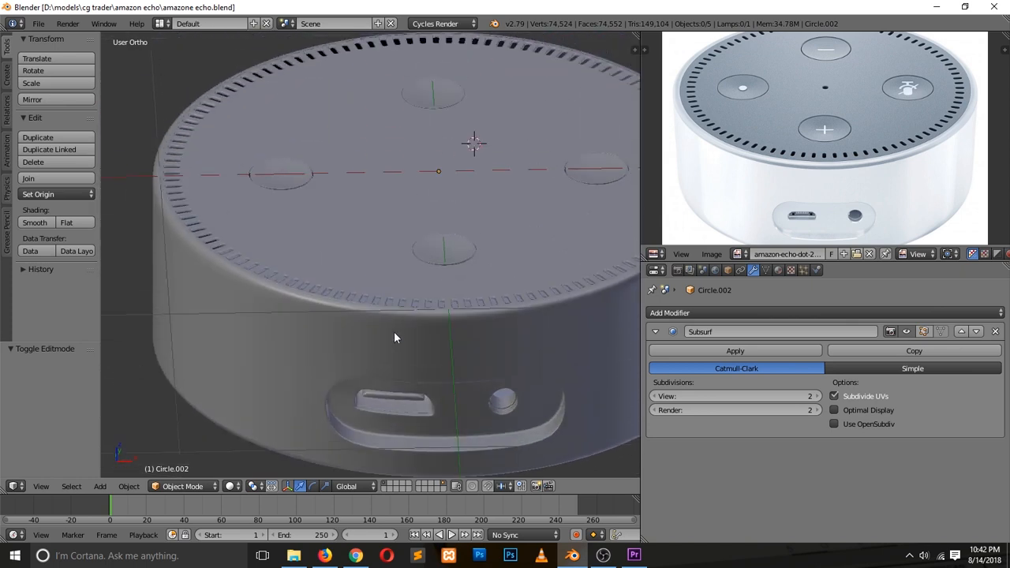
shift+scroll(394, 332, down, 1)
scroll(397, 333, down, 2)
mouse_move(429, 332)
middle_down()
mouse_move(375, 293)
mouse_move(323, 216)
mouse_move(394, 185)
mouse_move(440, 345)
middle_up()
key(KP_1)
scroll(447, 354, up, 2)
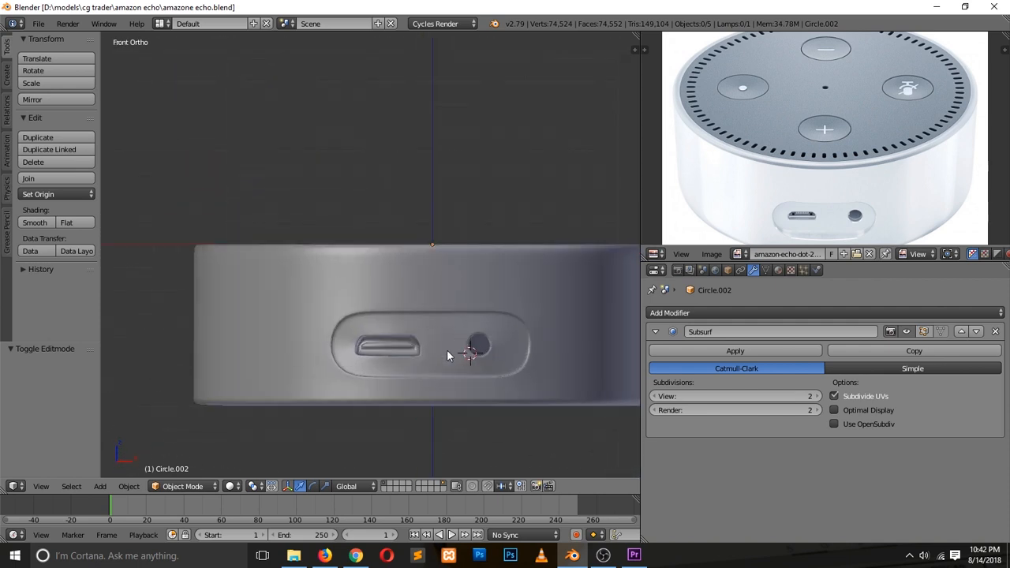
middle_drag(361, 296, 489, 405)
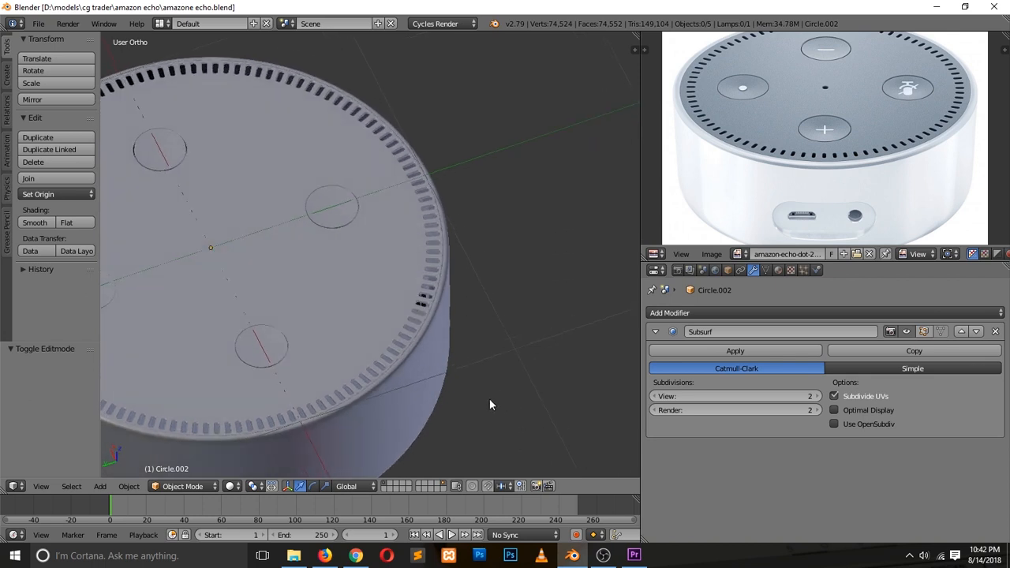
ctrl+scroll(485, 401, down, 9)
scroll(480, 403, down, 1)
Select the top plate object in top view and select its entire mesh in Edit Mode.
key(KP_7)
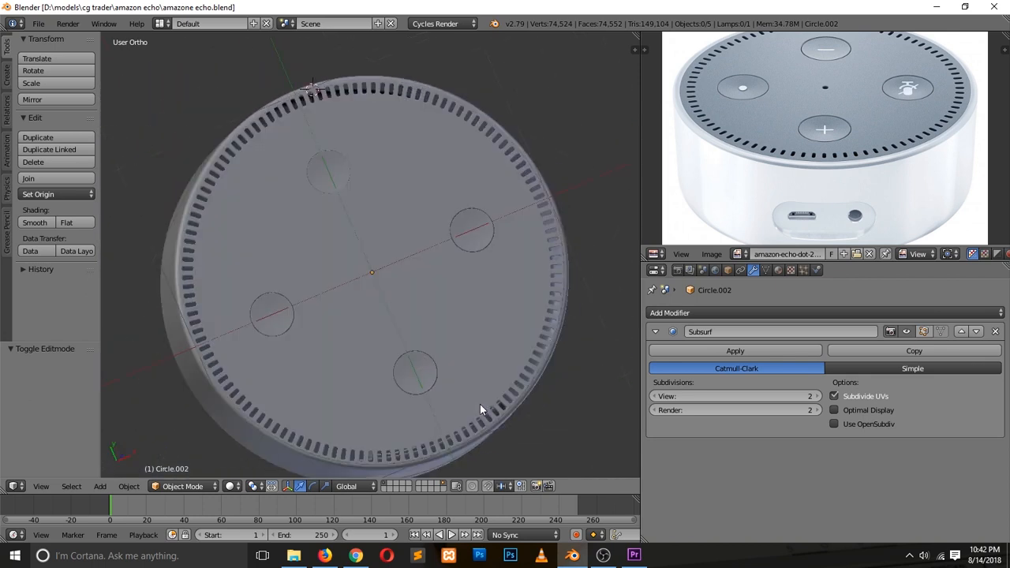
scroll(475, 397, up, 2)
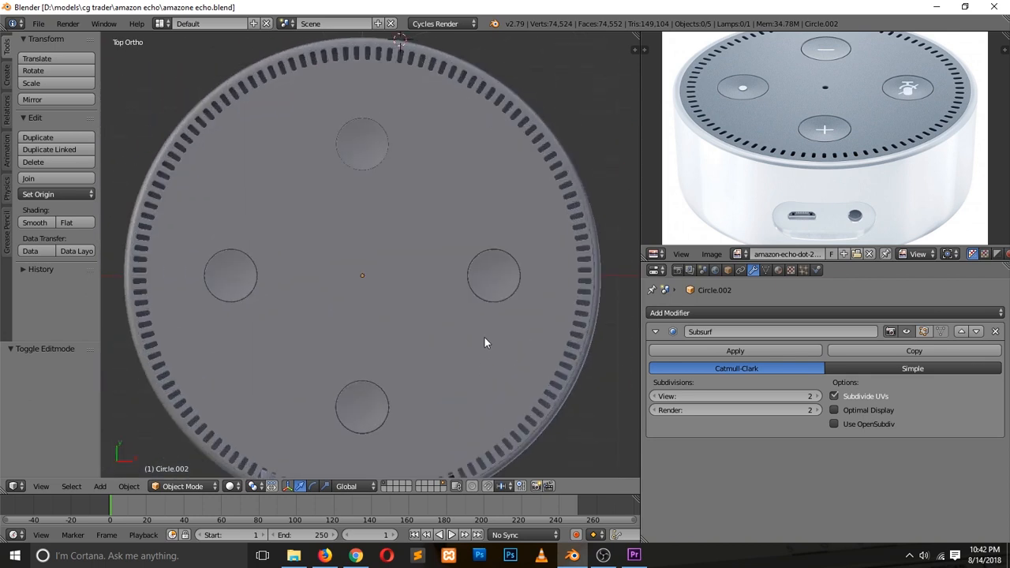
right_click(481, 339)
key(Tab)
key(Tab)
key(Tab)
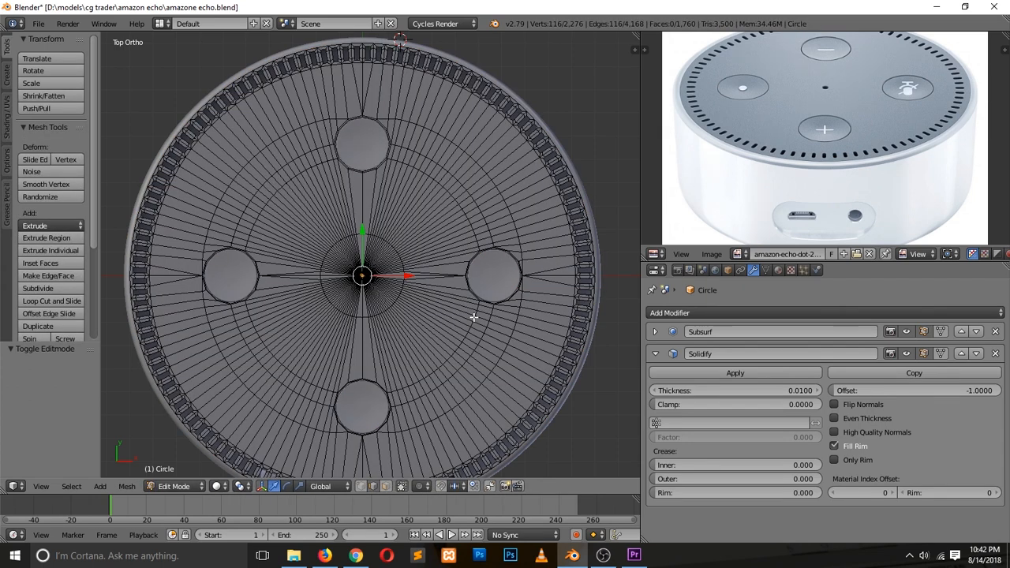
key(a)
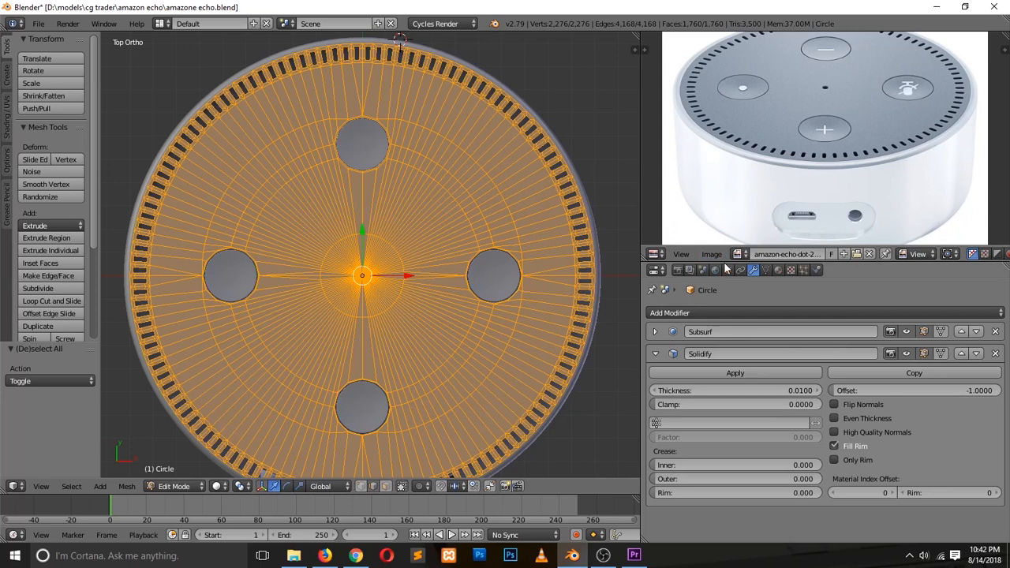
Enlarge the image editor area and unlink the Echo Dot reference image from it.
drag(726, 249, 694, 360)
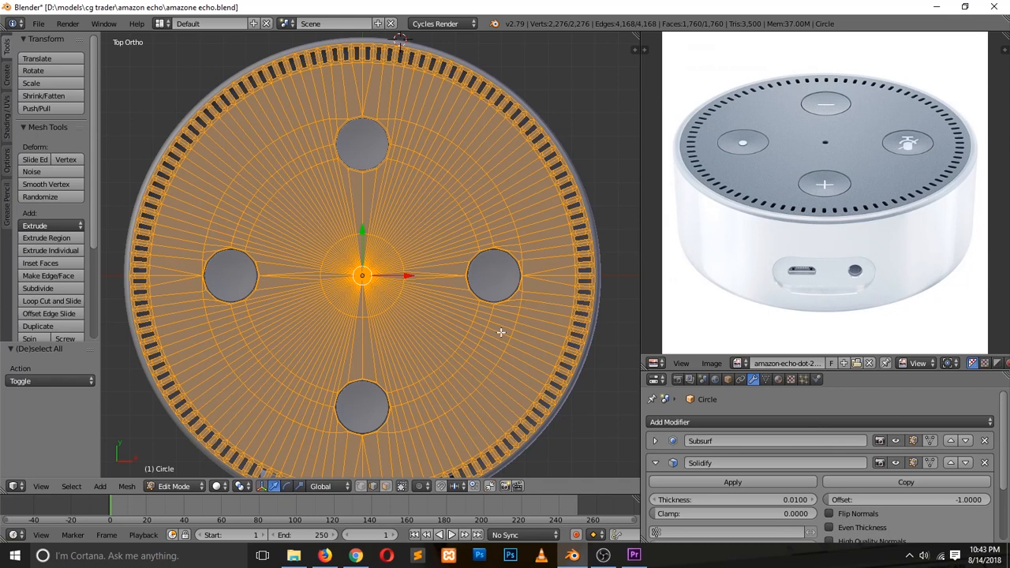
key(Tab)
key(Tab)
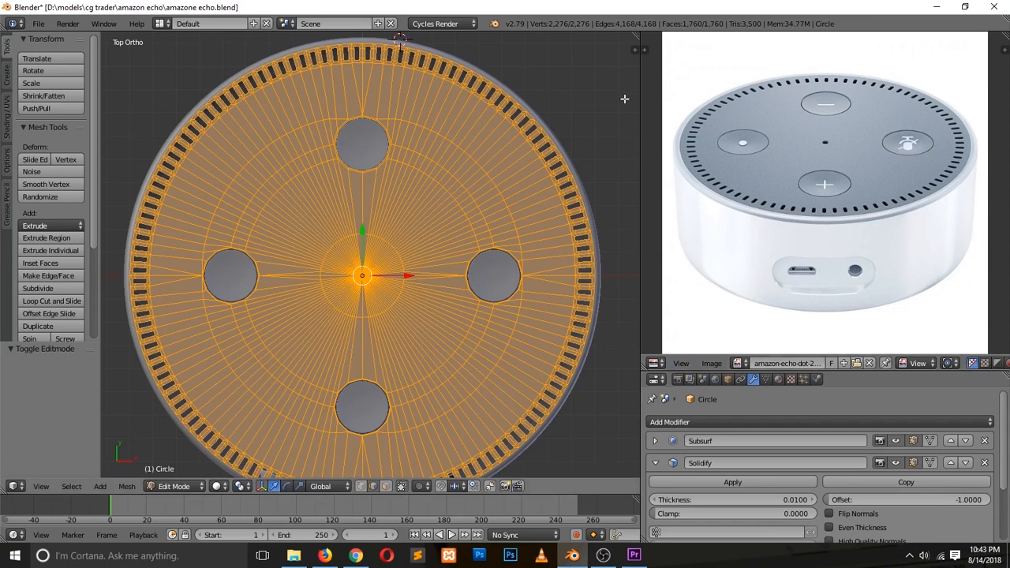
click(654, 363)
click(654, 363)
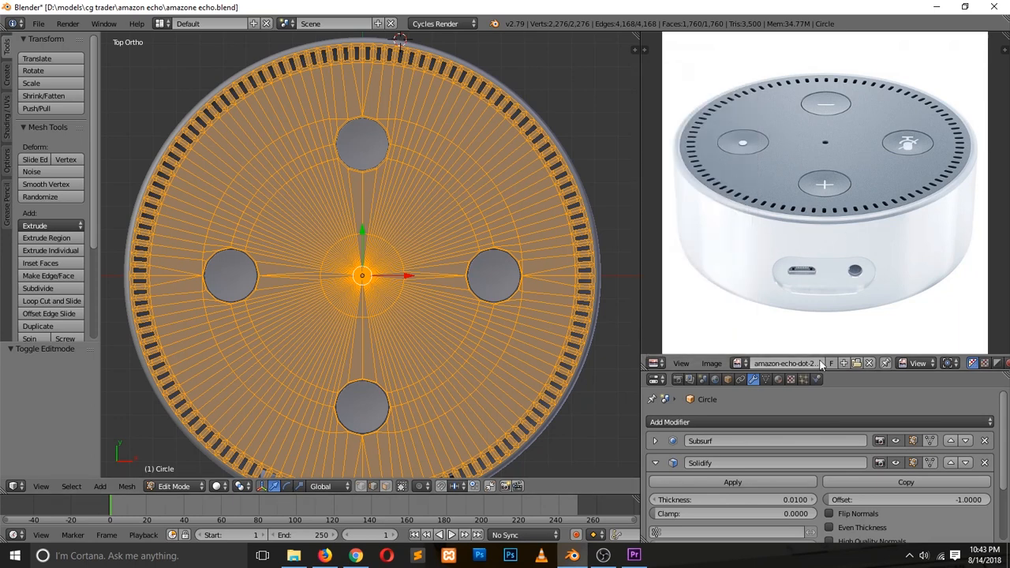
click(872, 363)
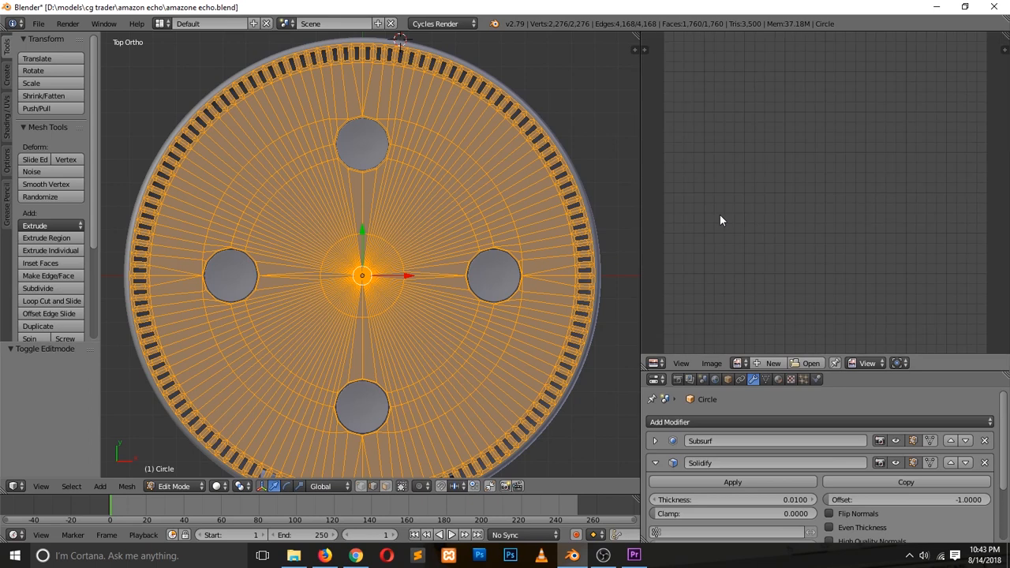
Unwrap the top plate's entire mesh with the Angle Based method.
key(u)
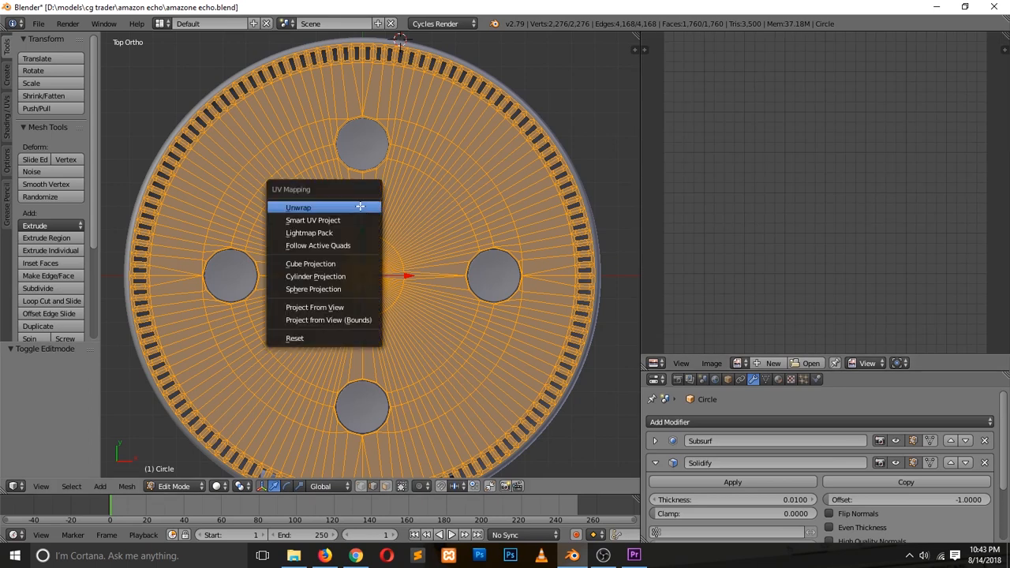
click(360, 207)
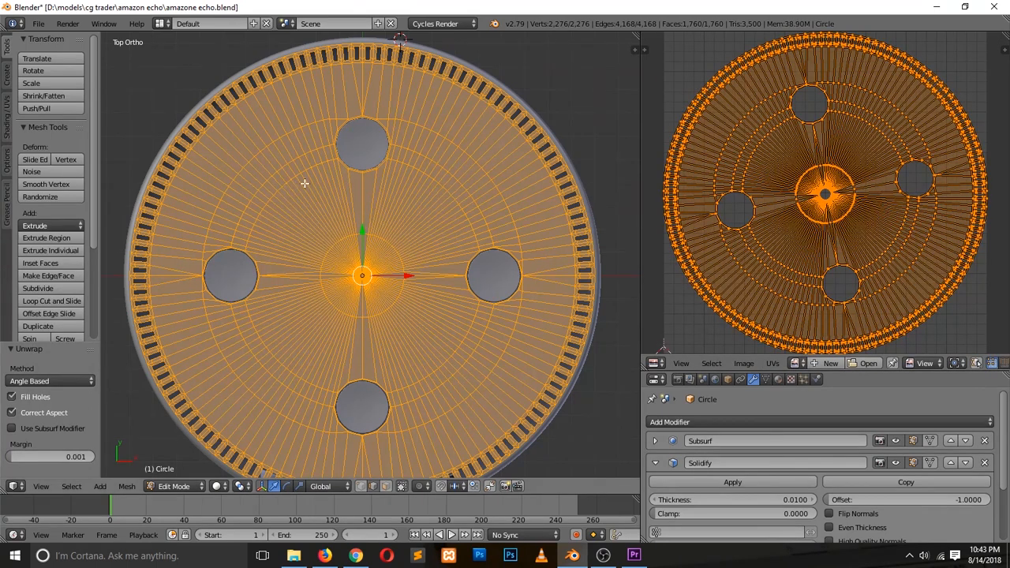
key(u)
scroll(370, 192, down, 2)
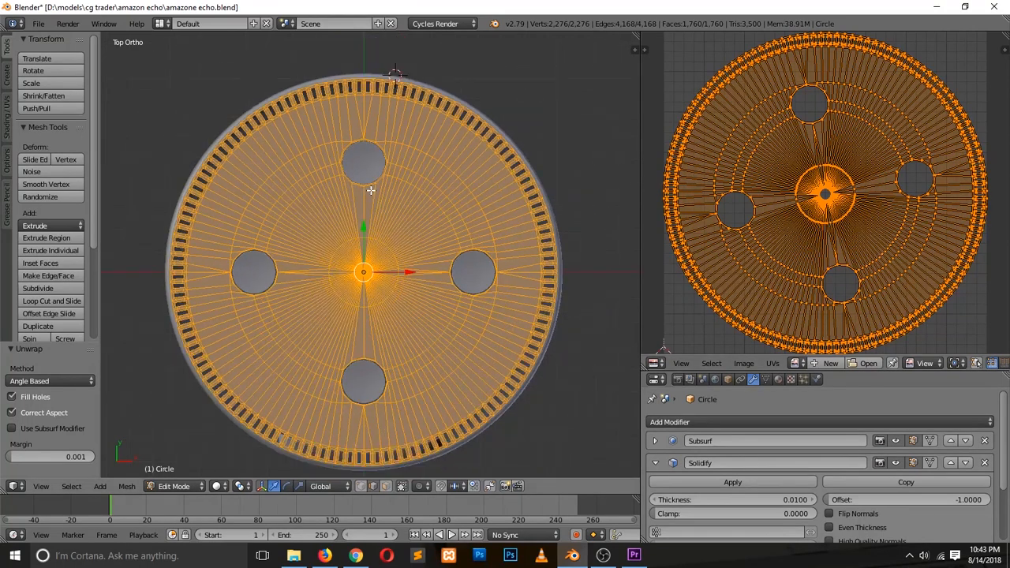
middle_drag(332, 315, 383, 211)
scroll(382, 210, up, 2)
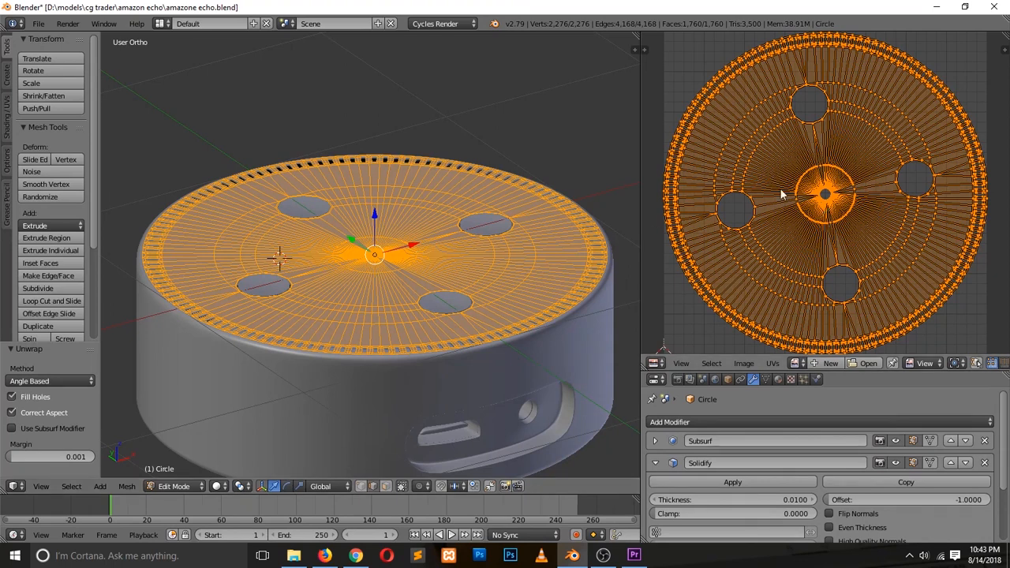
Return to Object Mode in top view and select the object with the four round buttons using wireframe shading.
key(Tab)
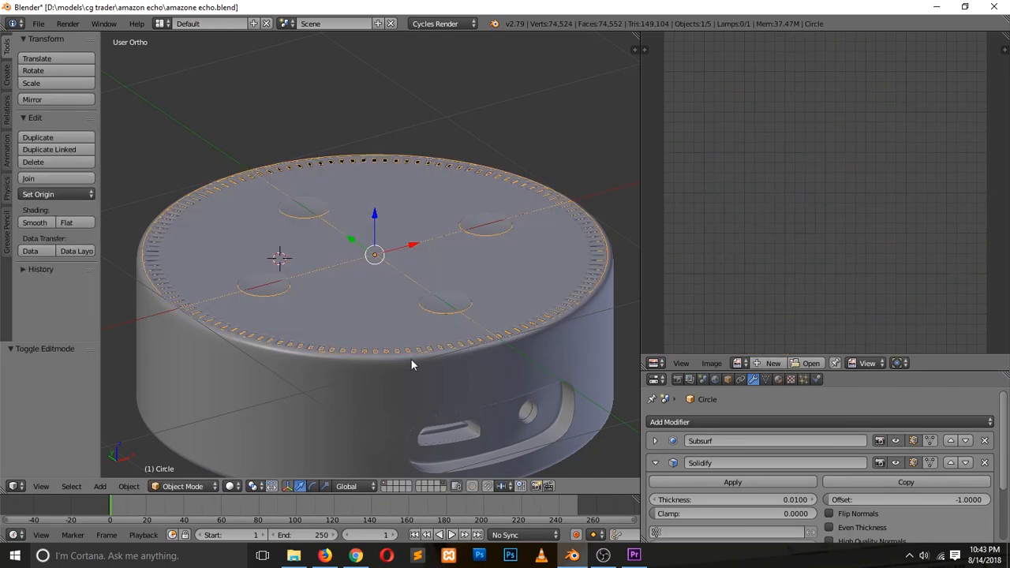
key(Tab)
key(Tab)
key(KP_7)
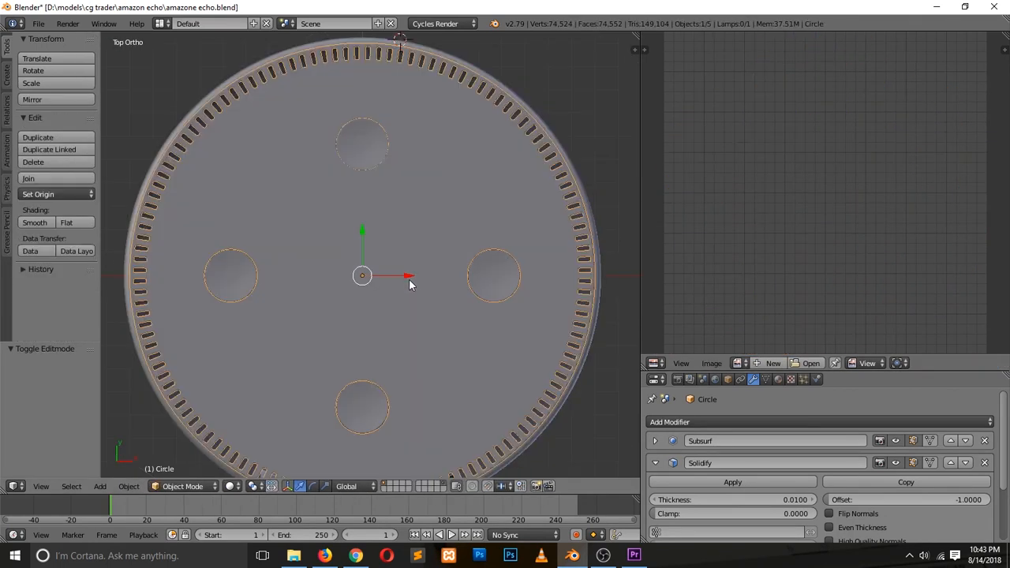
key(z)
right_click(363, 152)
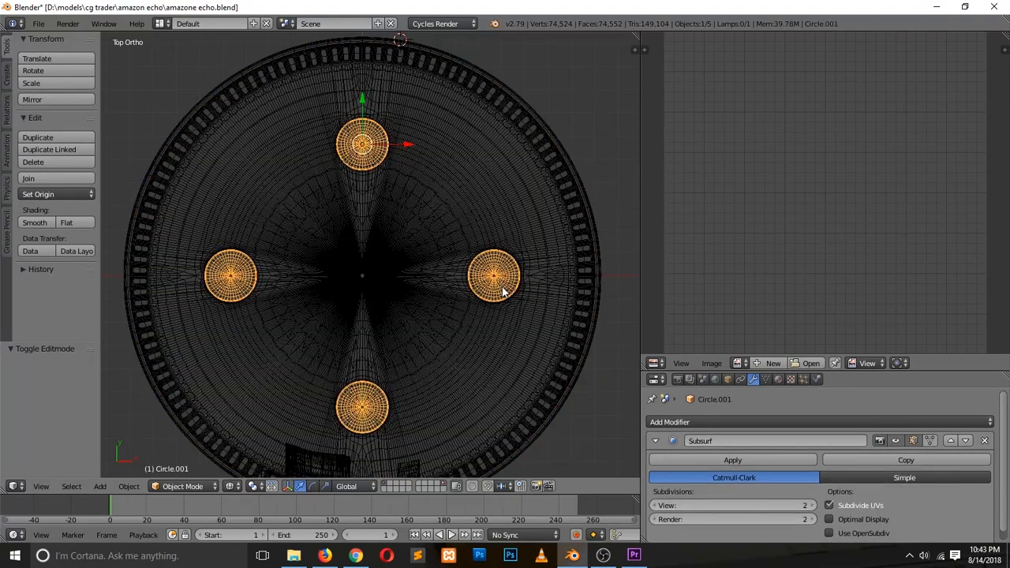
key(z)
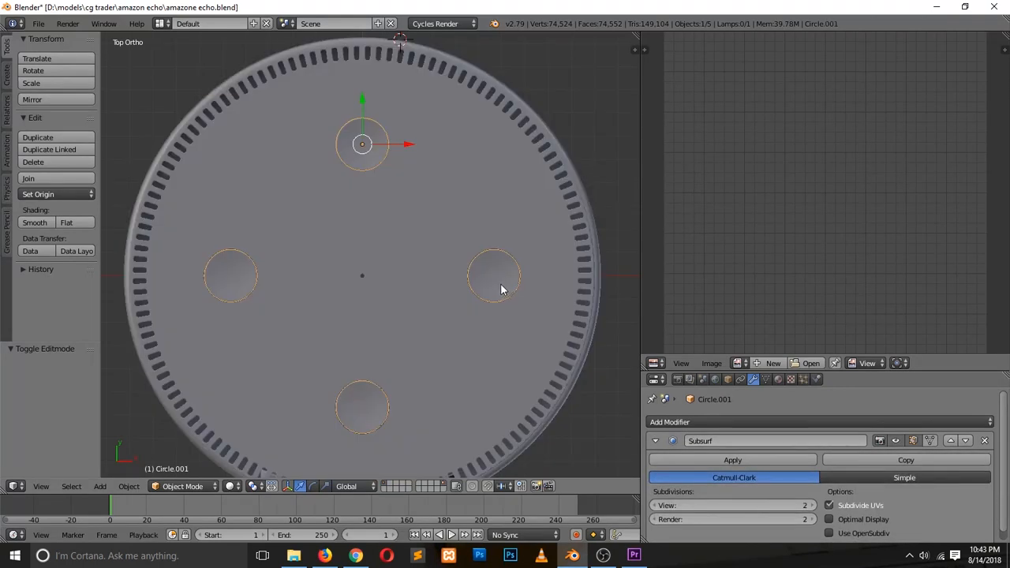
key(Tab)
key(Tab)
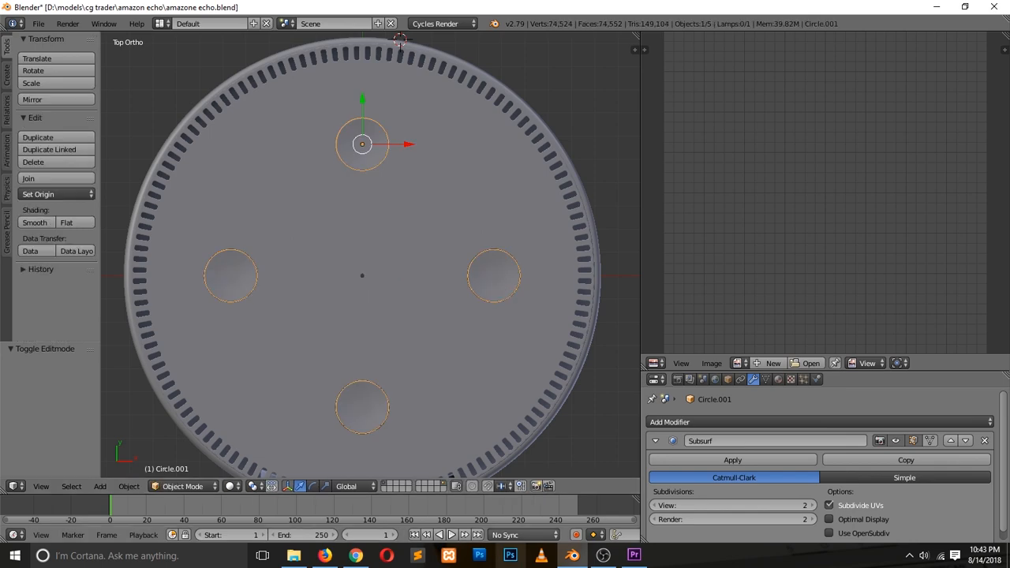
Switch to Chrome and look through the amazon echo dot image results for reference photos.
click(575, 555)
click(573, 556)
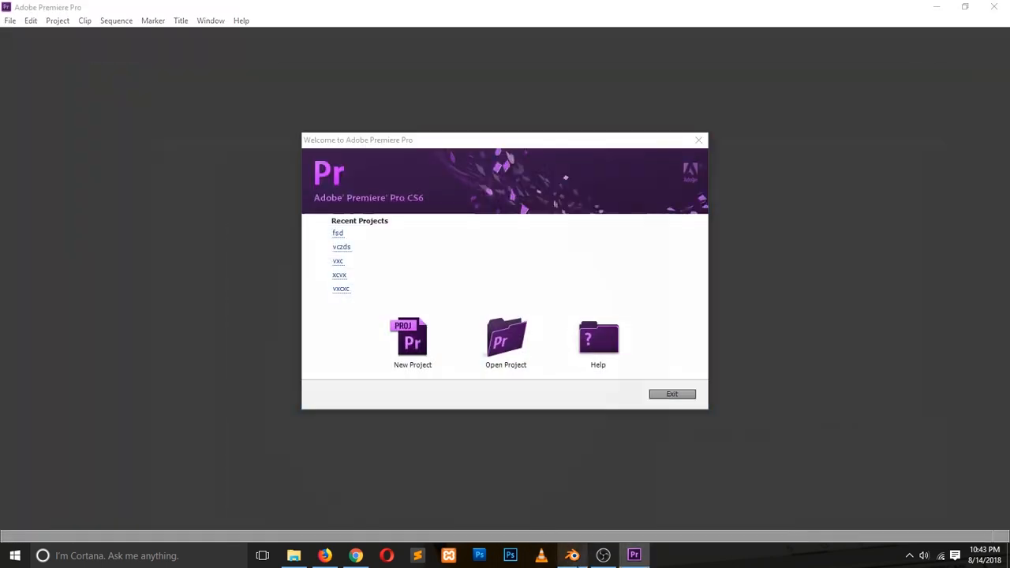
click(325, 556)
click(326, 556)
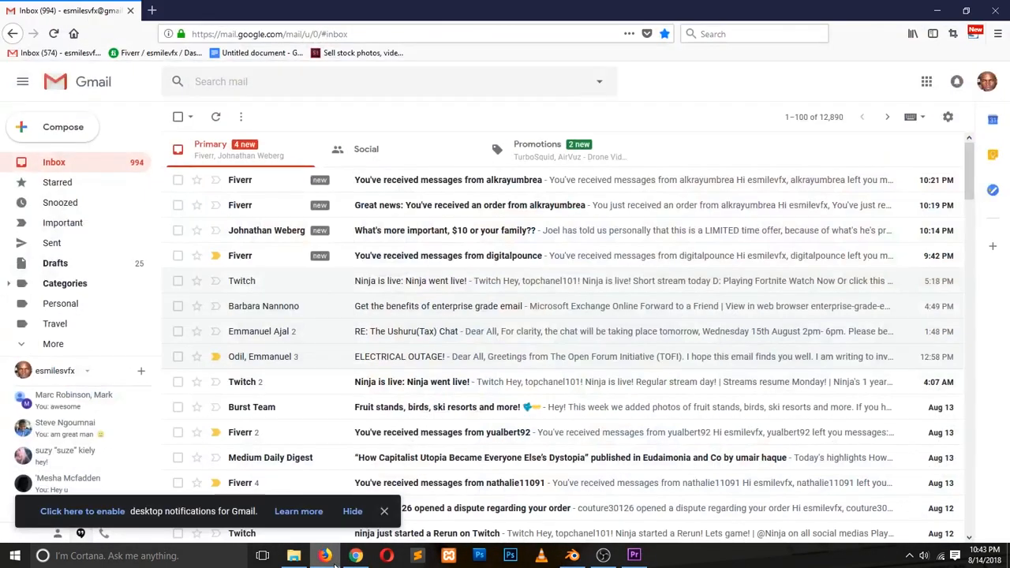
click(335, 556)
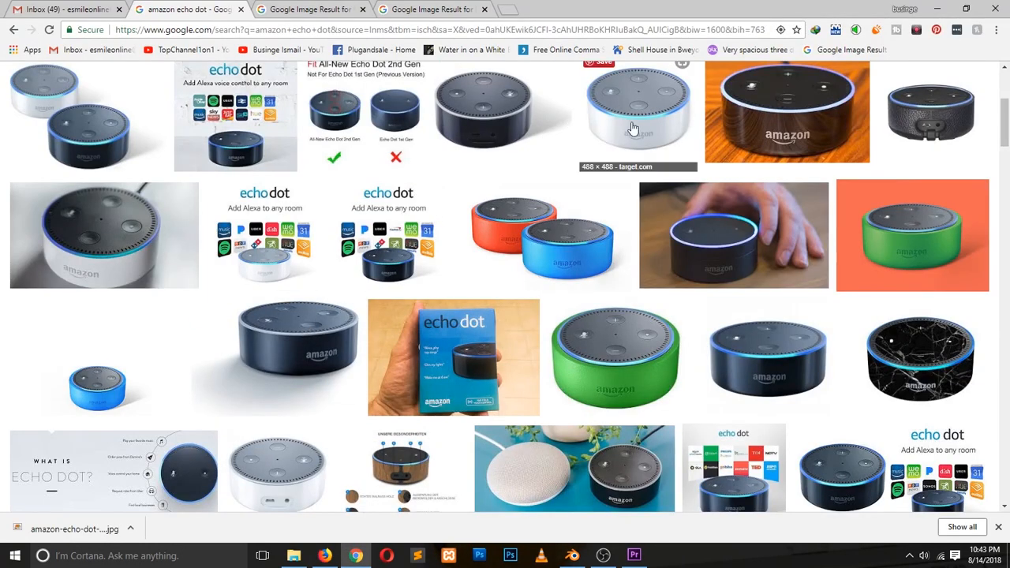
scroll(640, 121, up, 2)
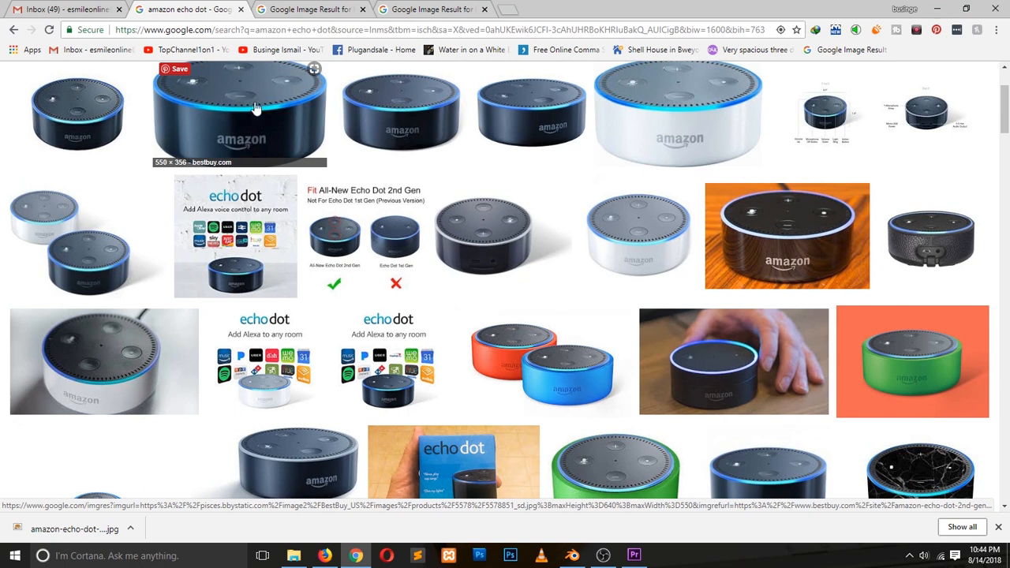
Switch to Blender and join the object with the four round buttons into the top plate.
click(575, 556)
key(z)
key(z)
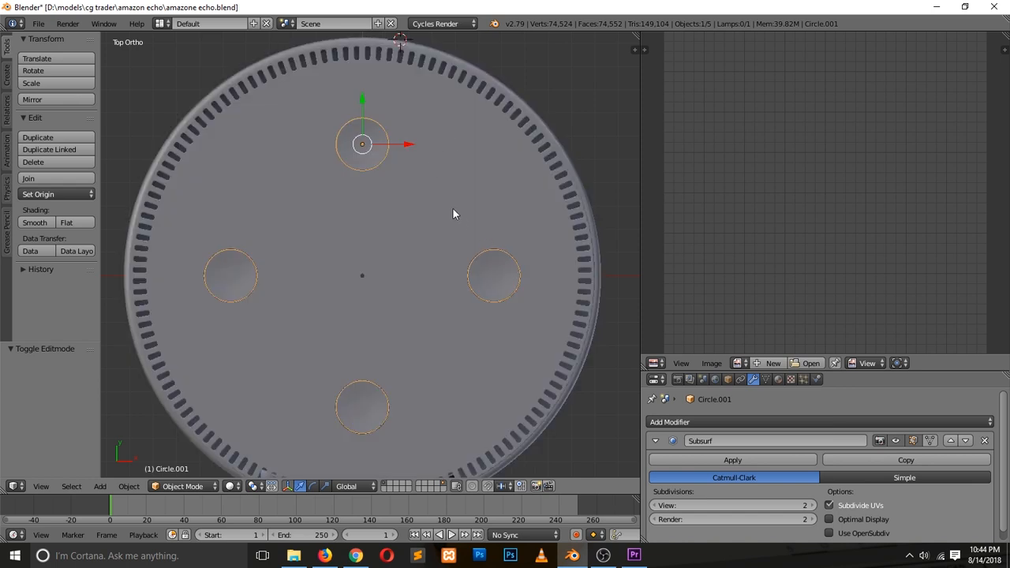
shift+right_click(447, 133)
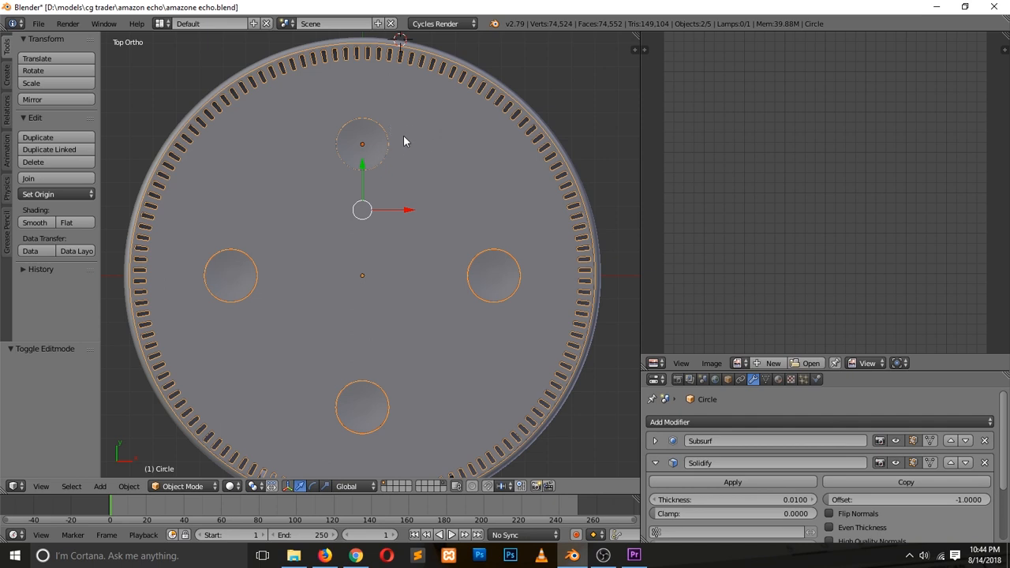
key(ctrl+j)
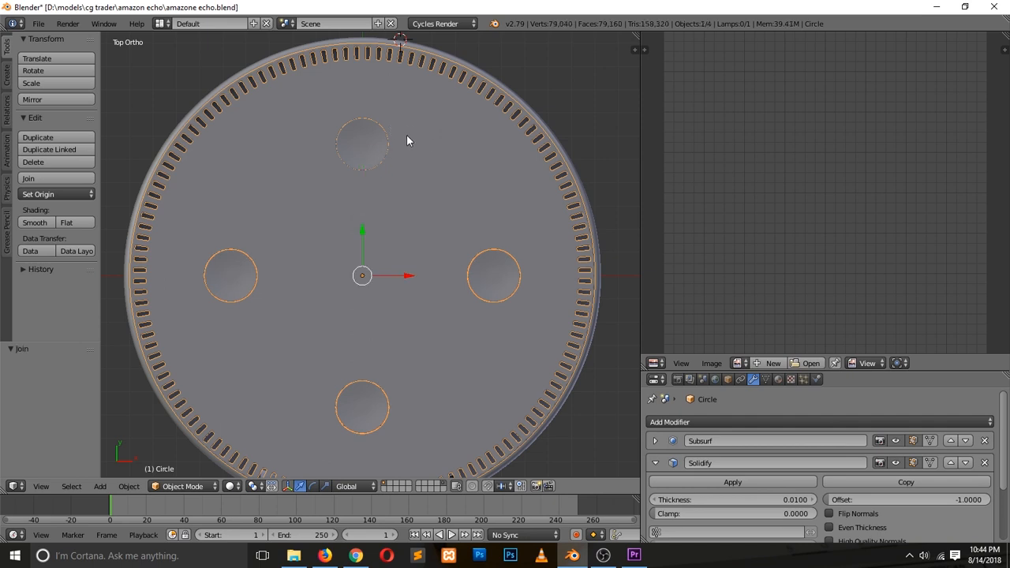
Select the outer body and the joined top plate in turn to examine how the parts are separated.
right_click(448, 200)
scroll(415, 242, up, 1)
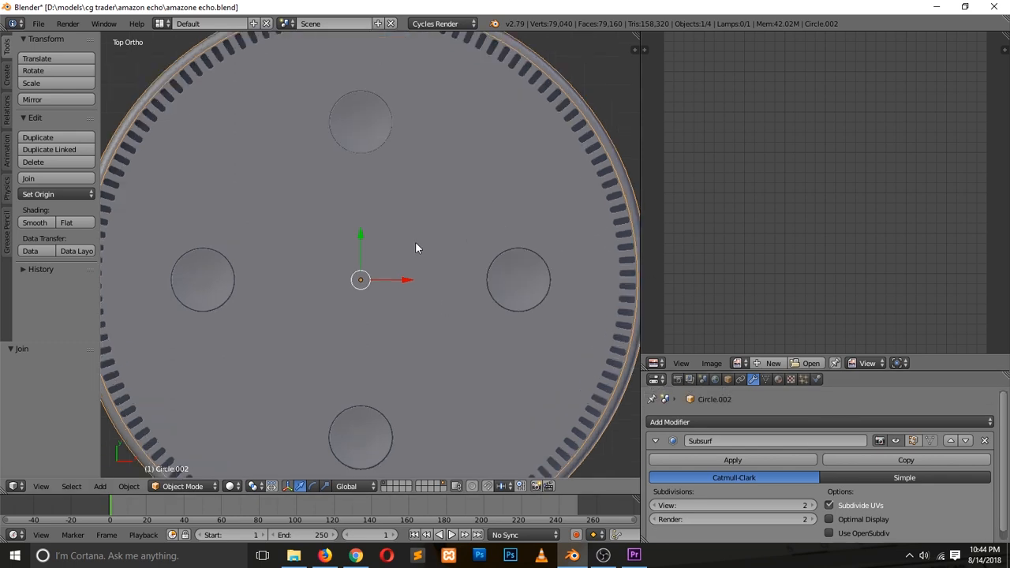
right_click(426, 246)
scroll(782, 472, down, 3)
scroll(781, 470, up, 3)
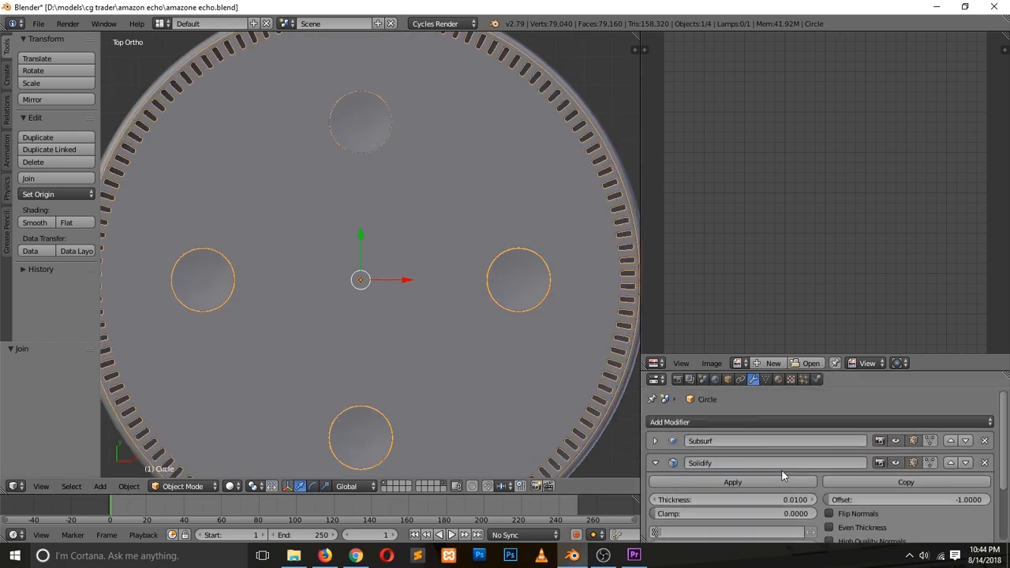
scroll(298, 230, down, 2)
scroll(294, 231, up, 2)
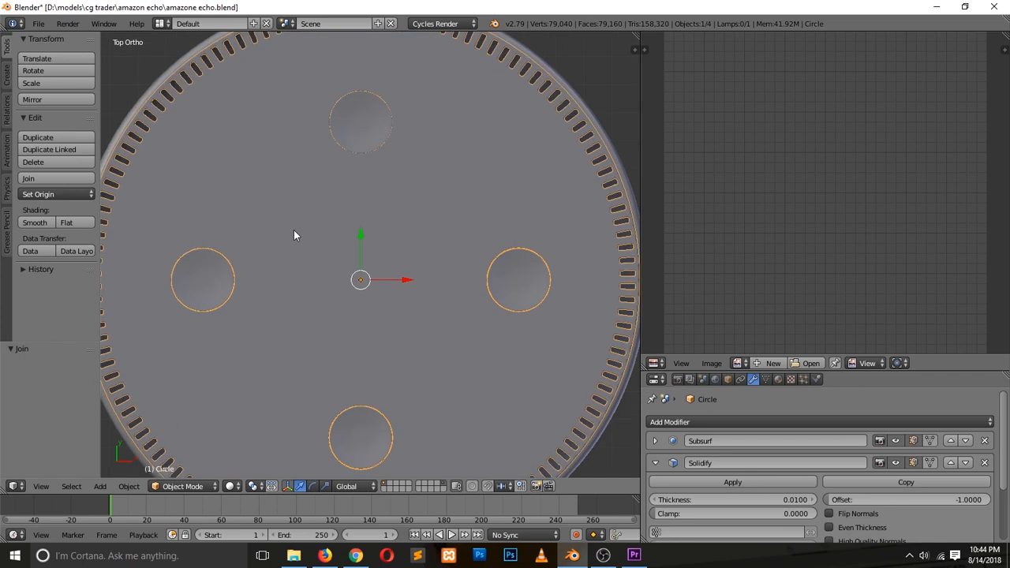
scroll(294, 232, down, 1)
Project the joined top plate's entire mesh into UV space from the top view with Project From View.
key(Tab)
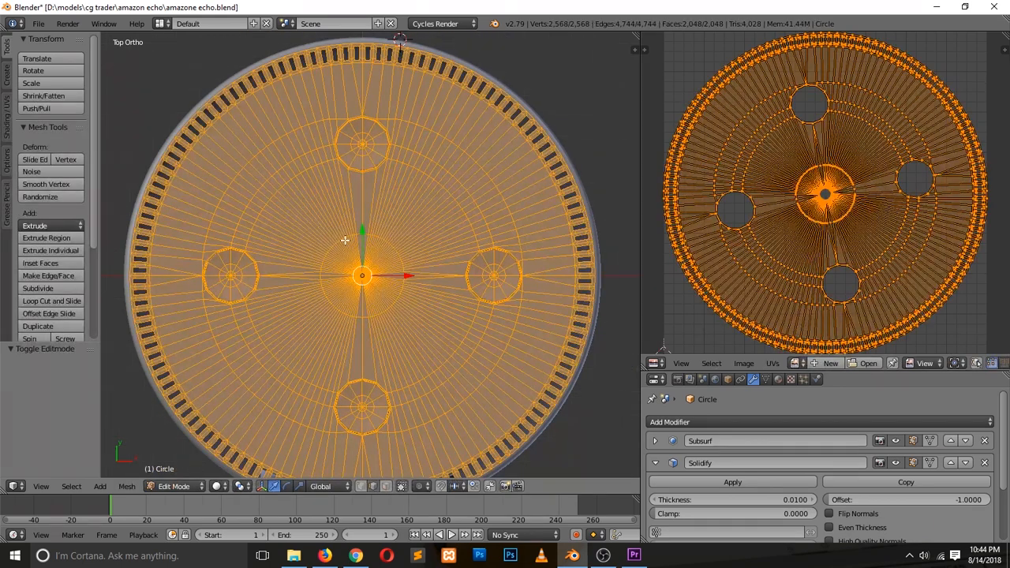
key(a)
key(a)
scroll(345, 240, down, 1)
key(u)
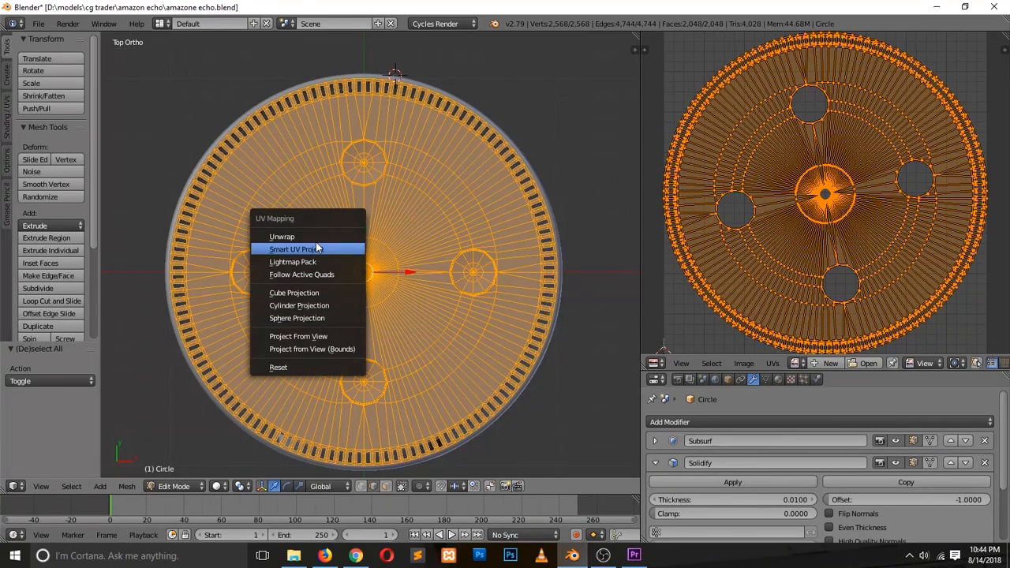
click(332, 338)
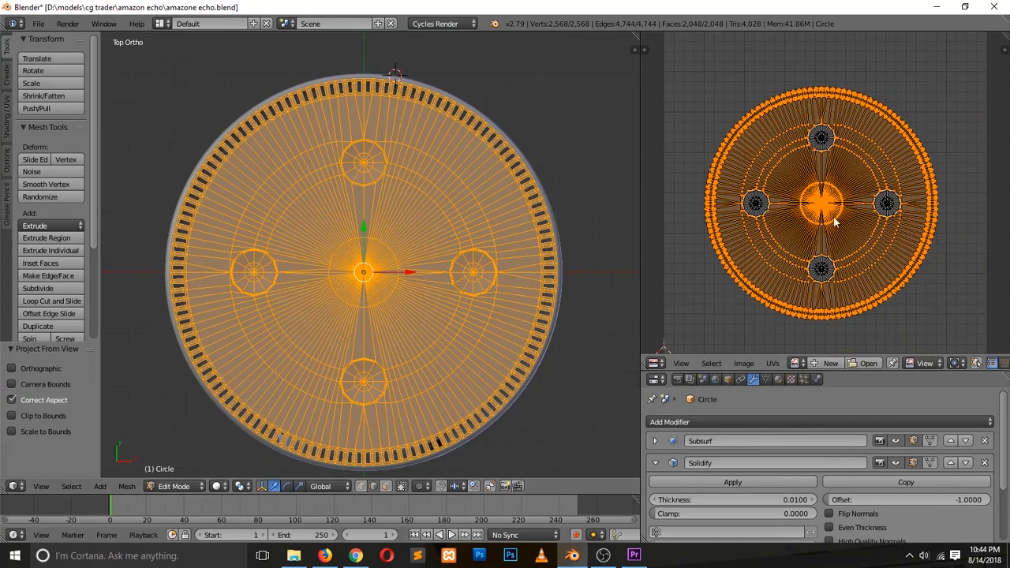
scroll(838, 212, up, 3)
key(a)
key(a)
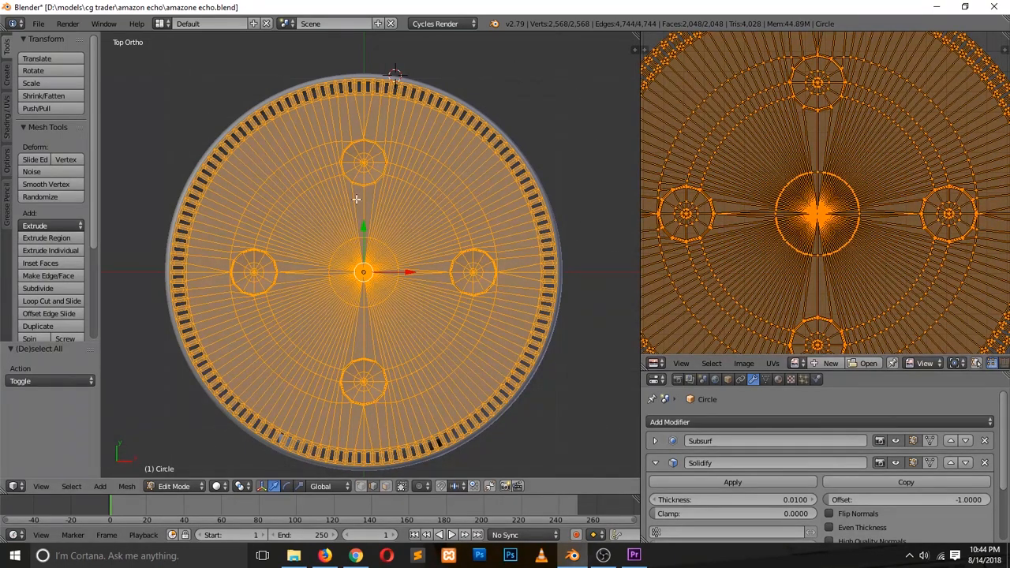
scroll(862, 241, down, 2)
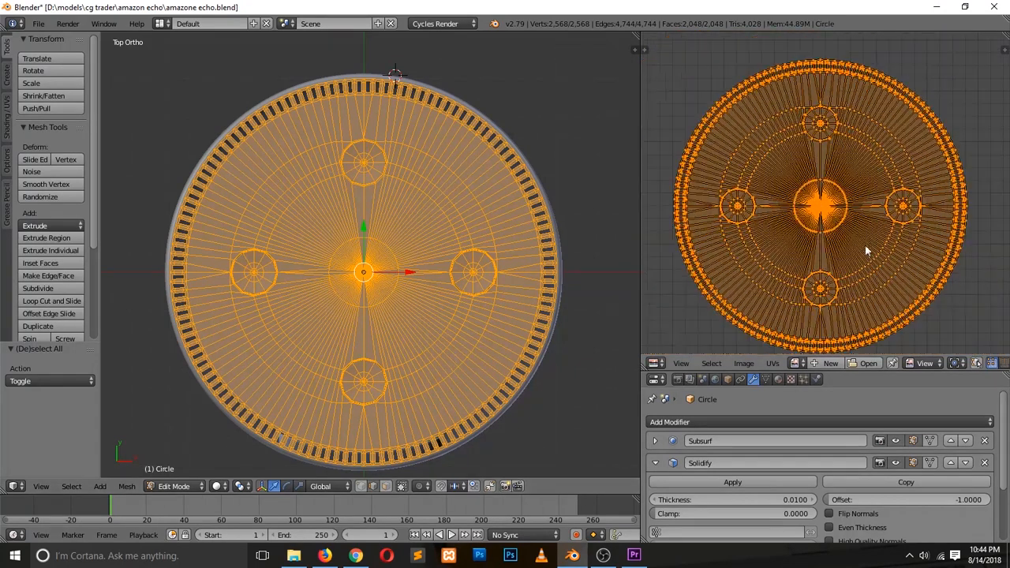
scroll(866, 237, down, 2)
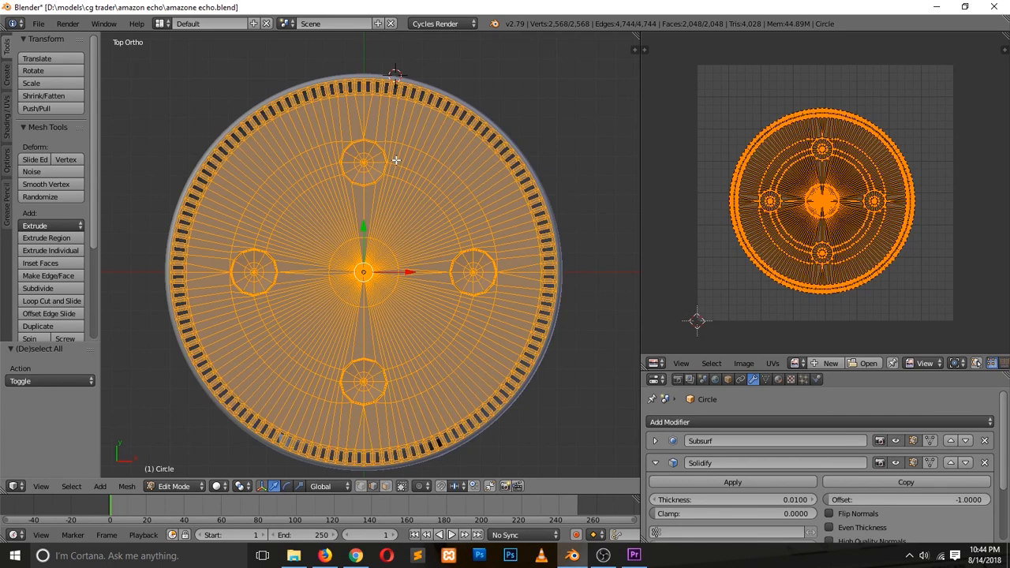
Select the outer body in Object Mode and switch to Chrome to check the Echo Dot reference photos.
key(Tab)
middle_drag(448, 335, 357, 265)
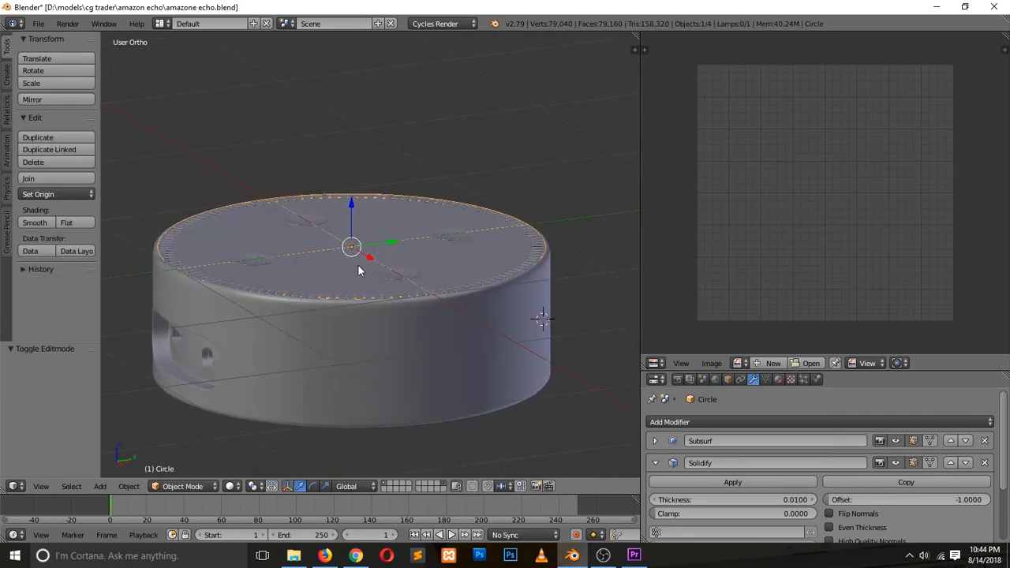
right_click(416, 368)
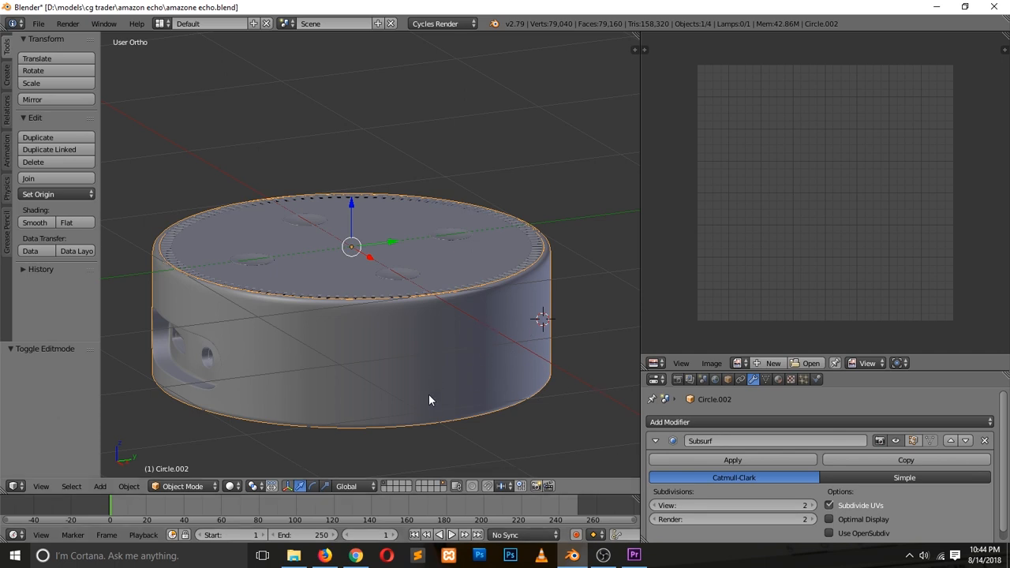
click(330, 558)
click(349, 559)
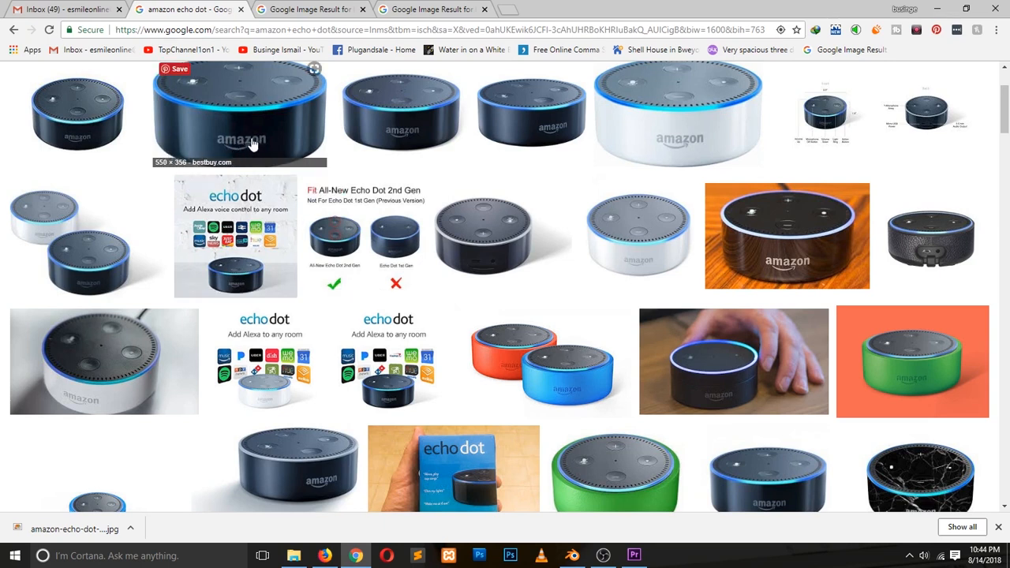
Switch back to Blender and view the outer body from the back.
click(574, 558)
key(KP_1)
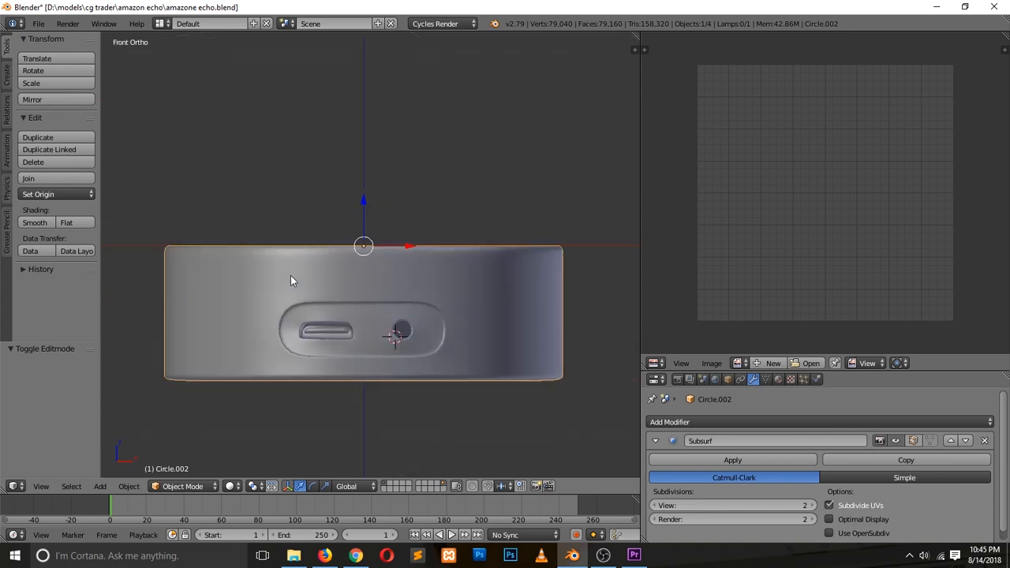
key(ctrl+KP_3)
key(ctrl+KP_1)
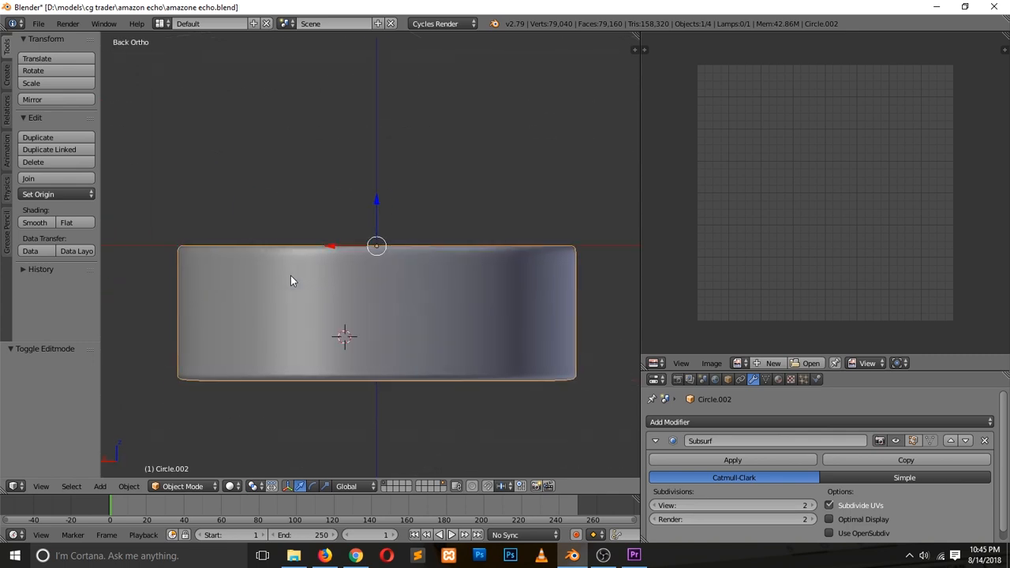
Enter Edit Mode on the outer body and apply Project From View to its whole mesh.
key(Tab)
key(a)
key(a)
key(u)
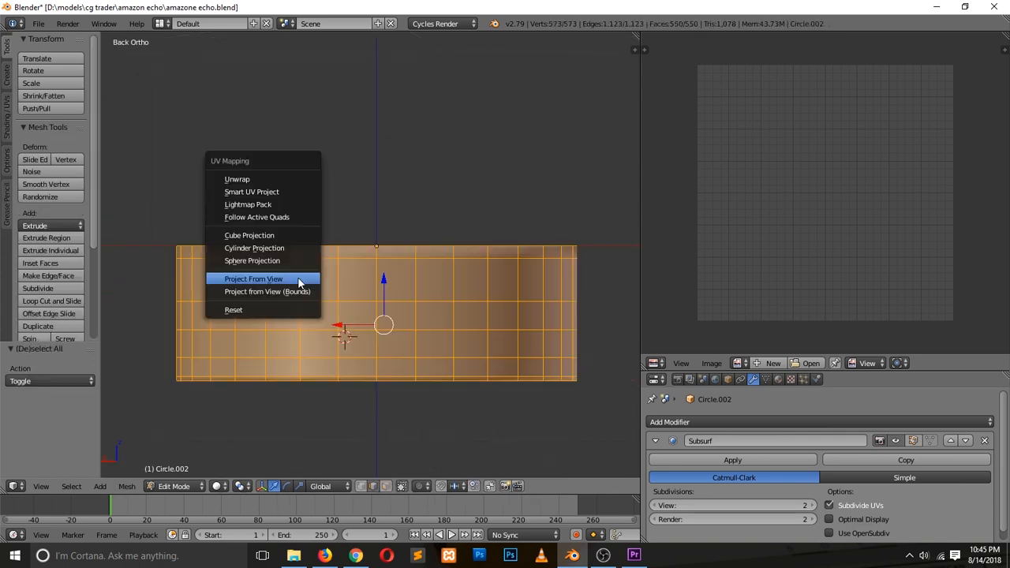
click(297, 281)
Change to vertex selection and remap the whole outer body with Cylinder Projection.
key(u)
click(426, 237)
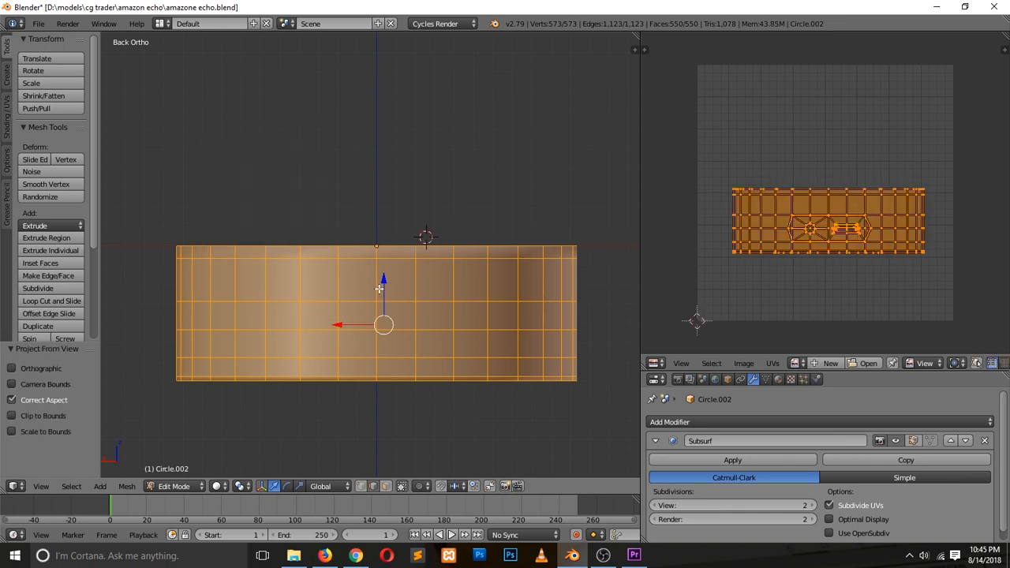
key(ctrl+Tab)
click(377, 258)
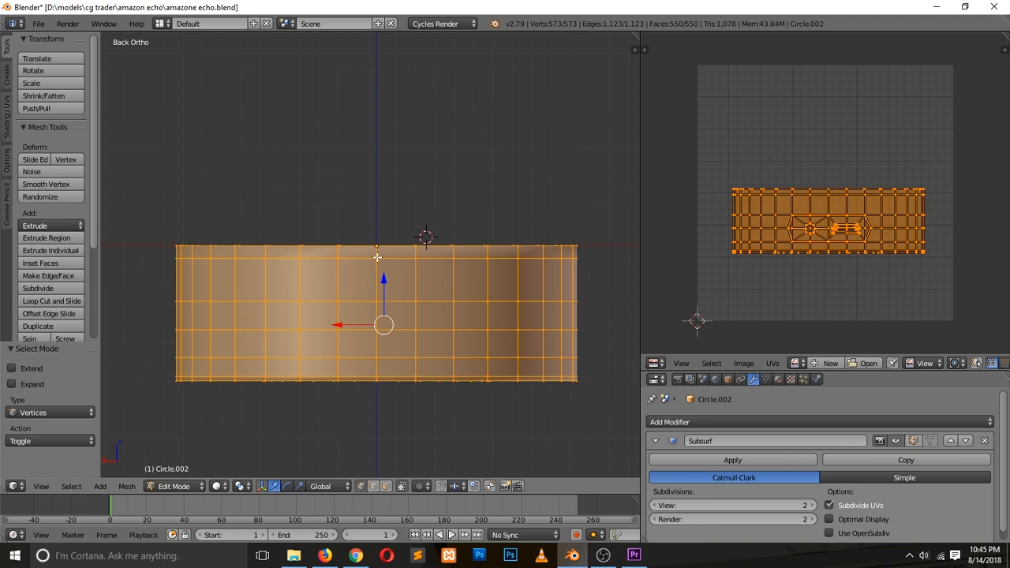
key(u)
click(370, 225)
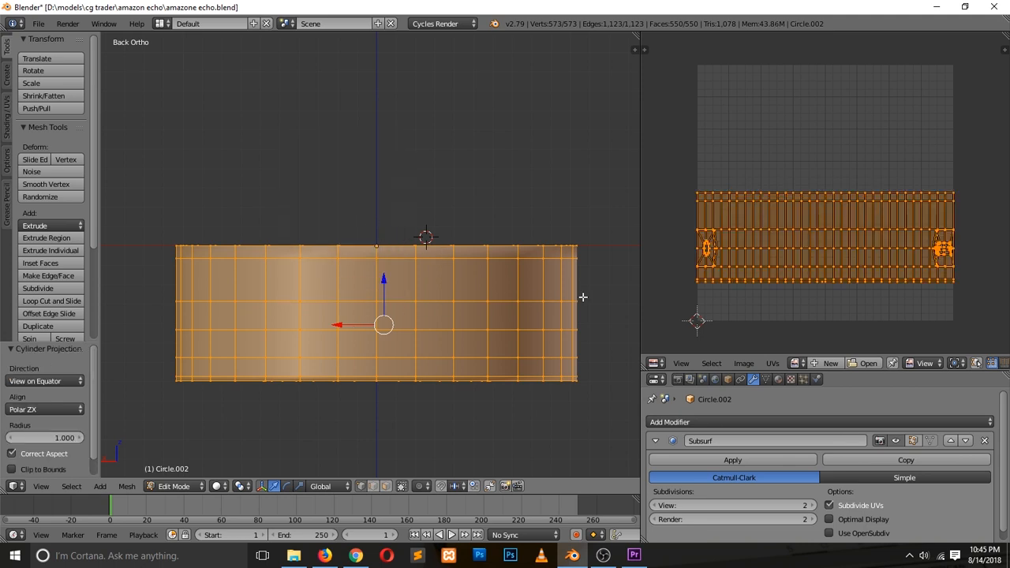
Return to Object Mode and save over amazone echo.blend.
key(s)
key(Escape)
key(Tab)
key(ctrl+s)
click(450, 332)
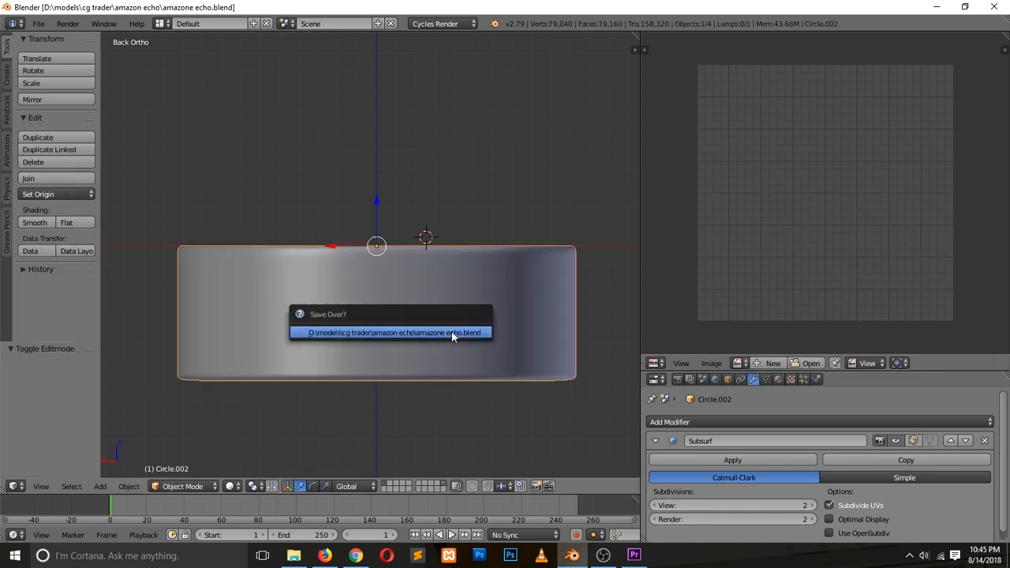
Switch to Chrome and search Google Images for "amazon logo png".
click(355, 557)
scroll(324, 185, up, 3)
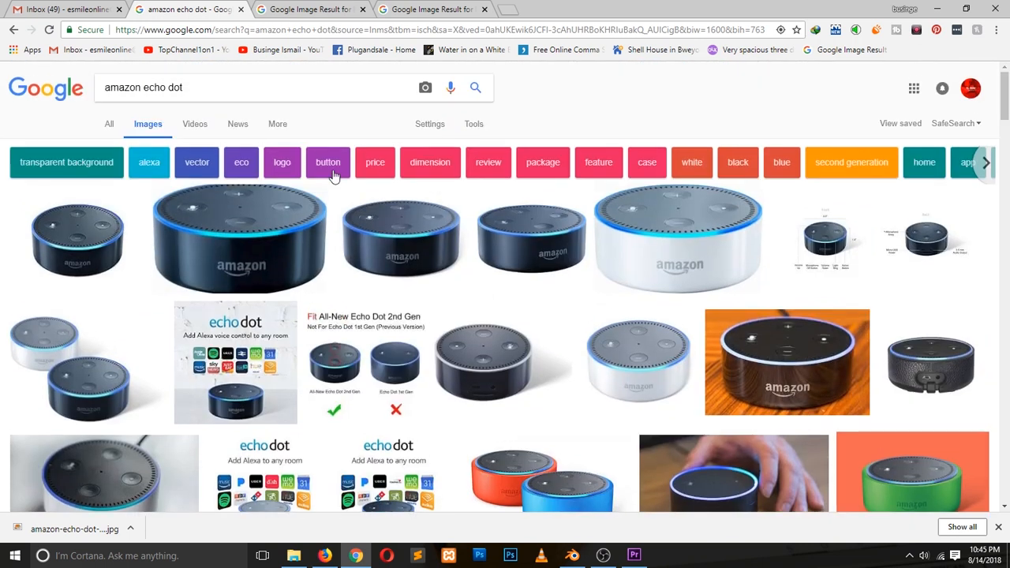
key(ctrl+a)
text(am)
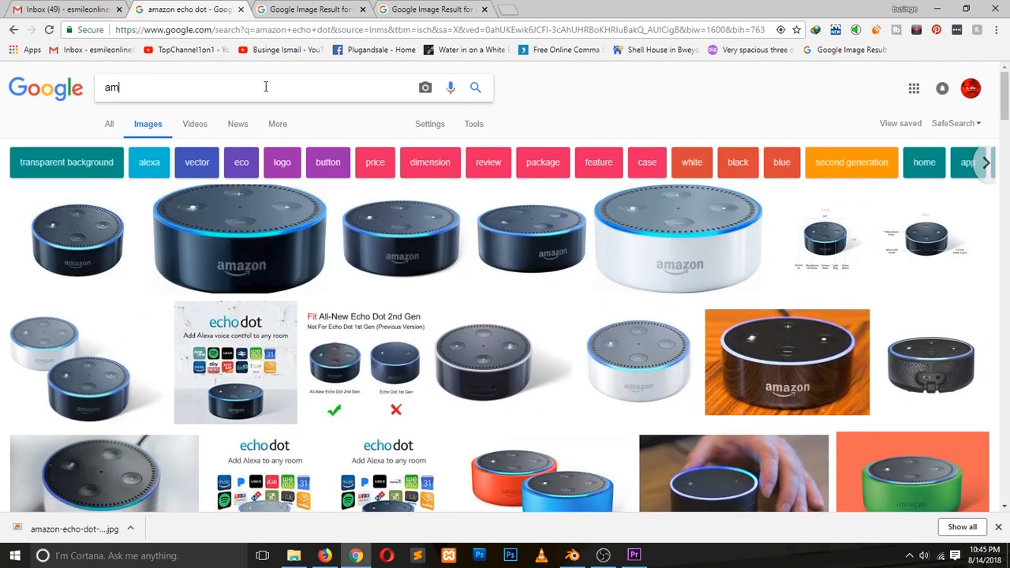
text(azon logo)
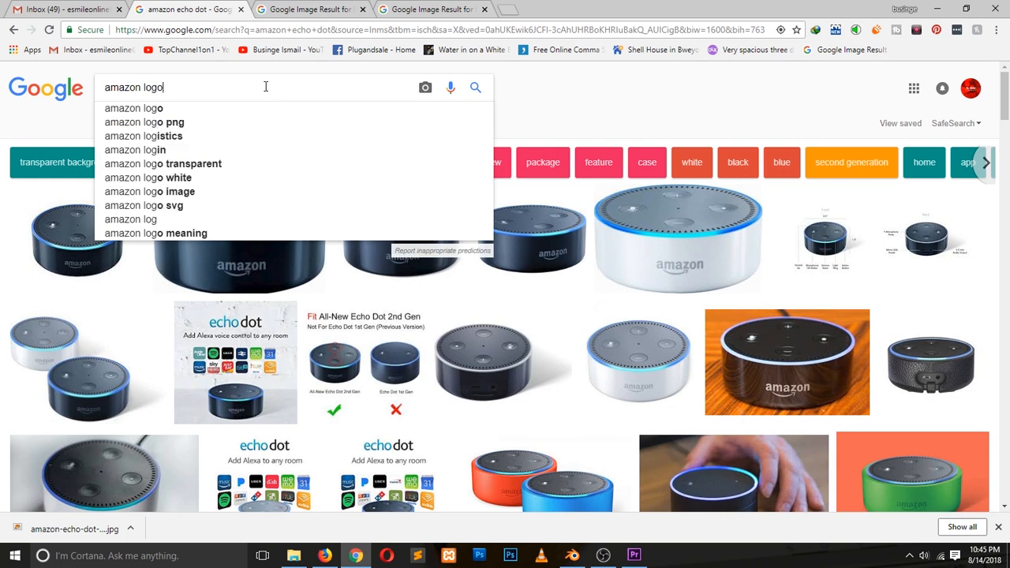
text( png)
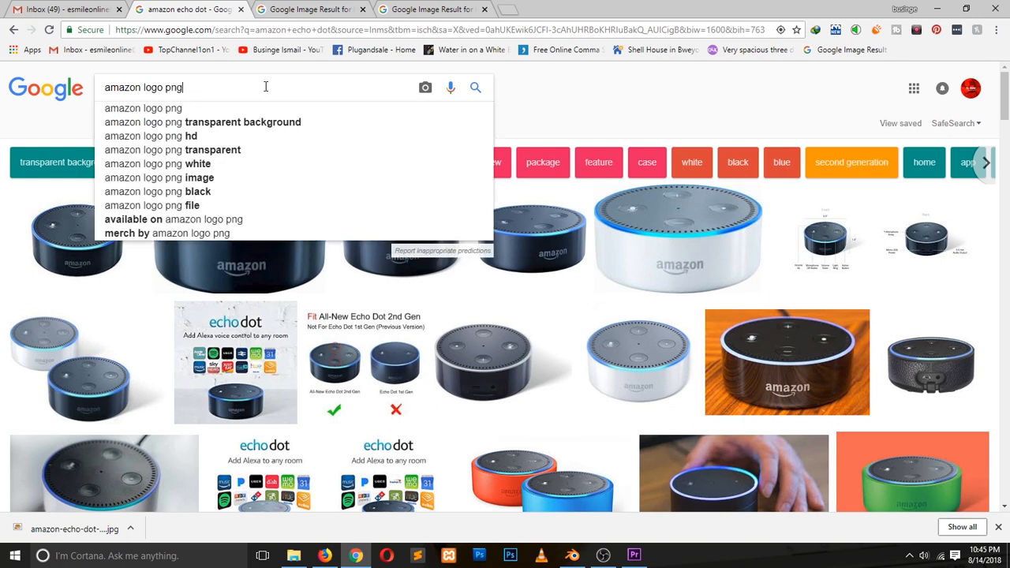
key(Return)
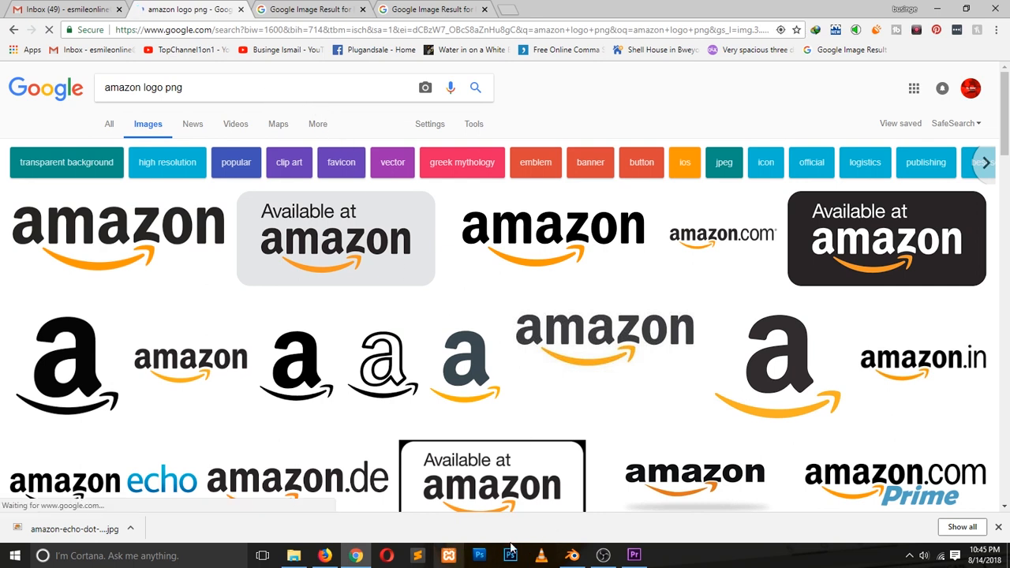
Switch to Blender and examine the outer body's sides in the front and left views.
click(573, 555)
scroll(439, 317, up, 4)
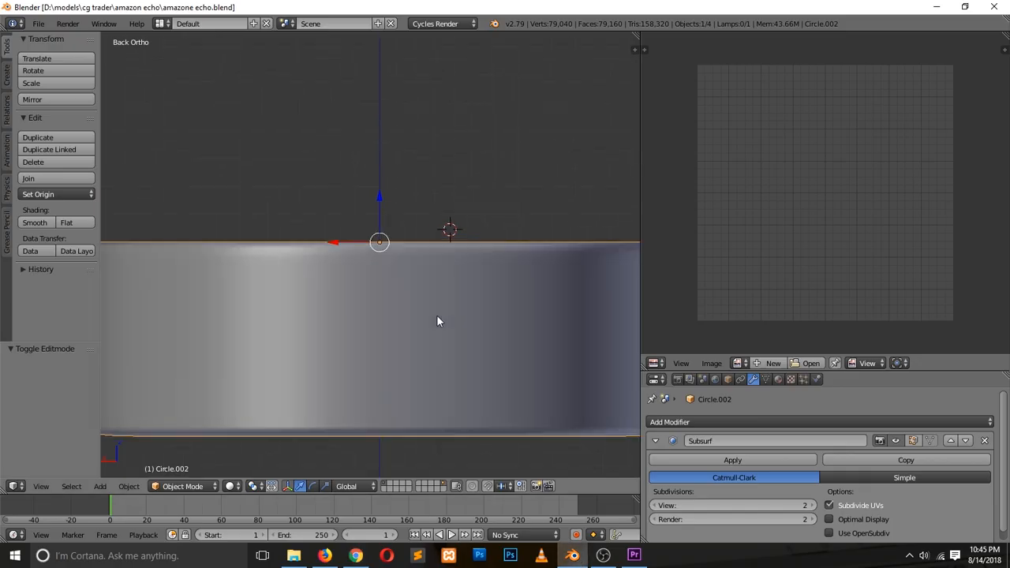
middle_drag(433, 318, 449, 351)
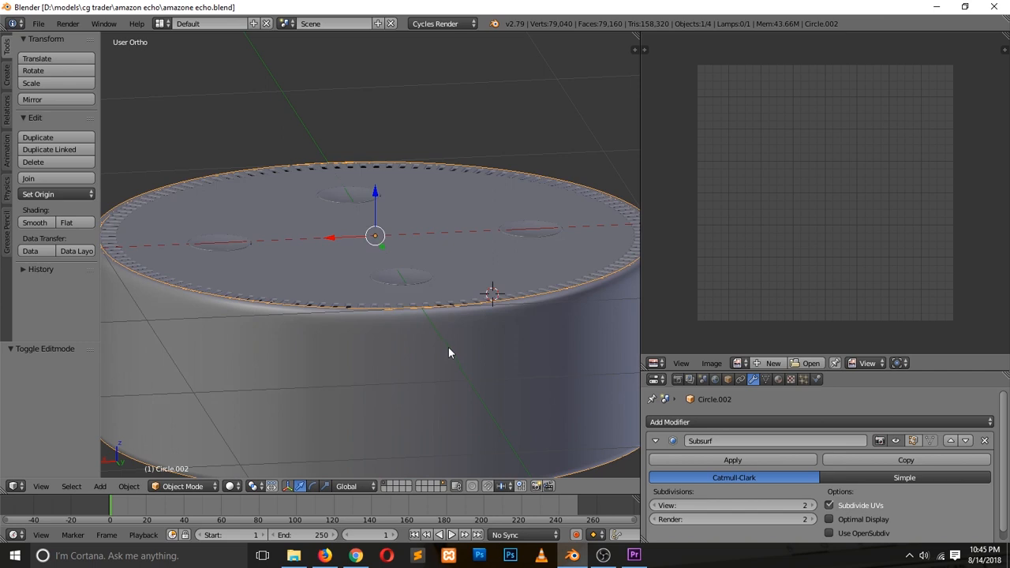
key(KP_1)
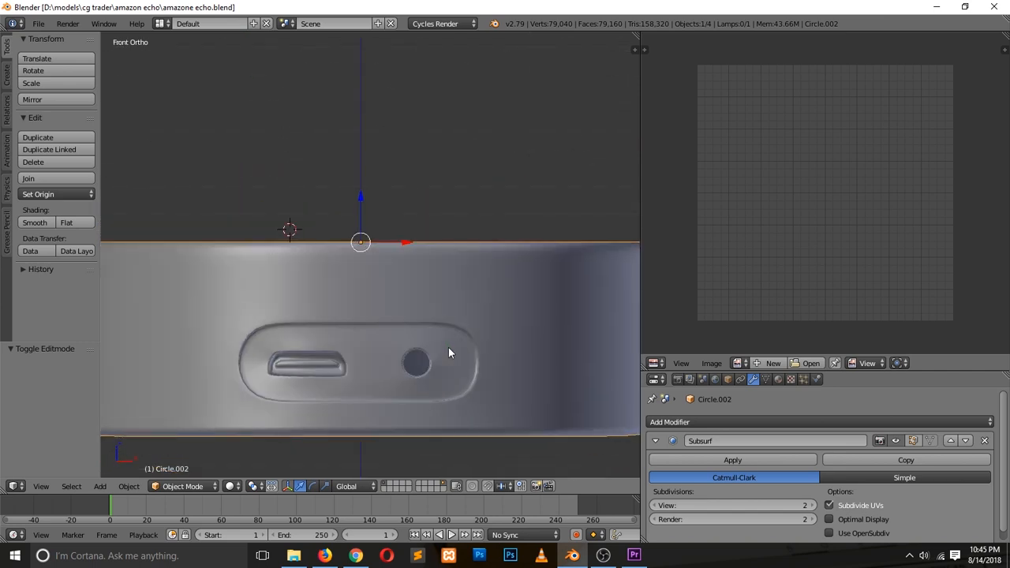
key(ctrl+KP_3)
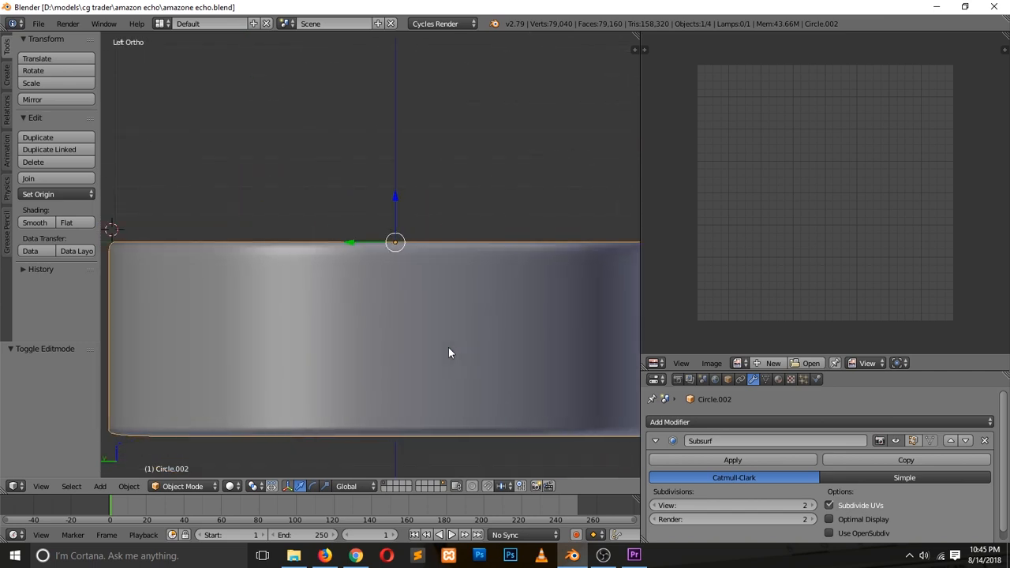
scroll(450, 383, up, 2)
Switch to Chrome and review the amazon logo png results and the other open image result tabs.
click(297, 557)
click(306, 558)
click(332, 560)
click(348, 560)
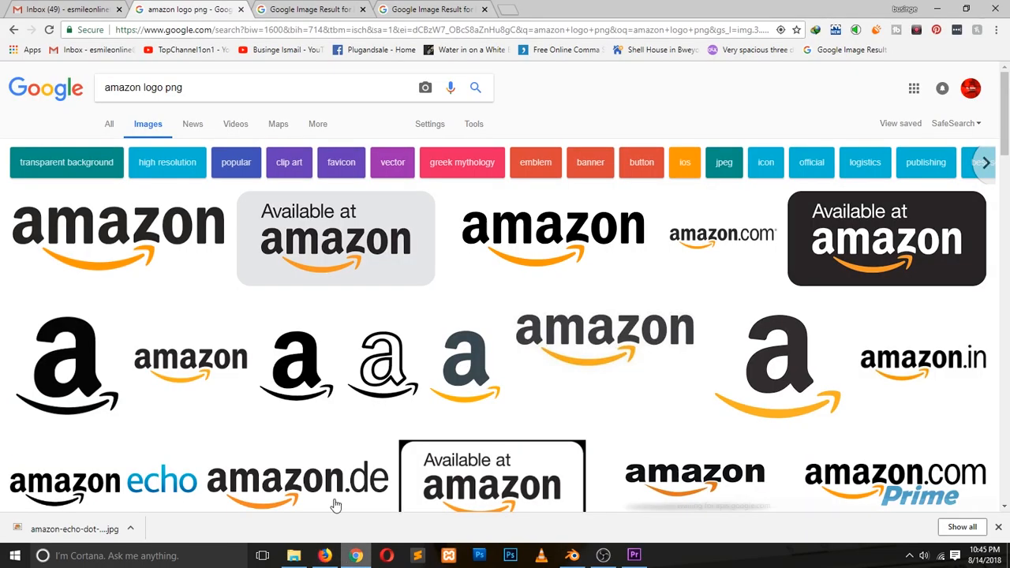
scroll(566, 374, down, 2)
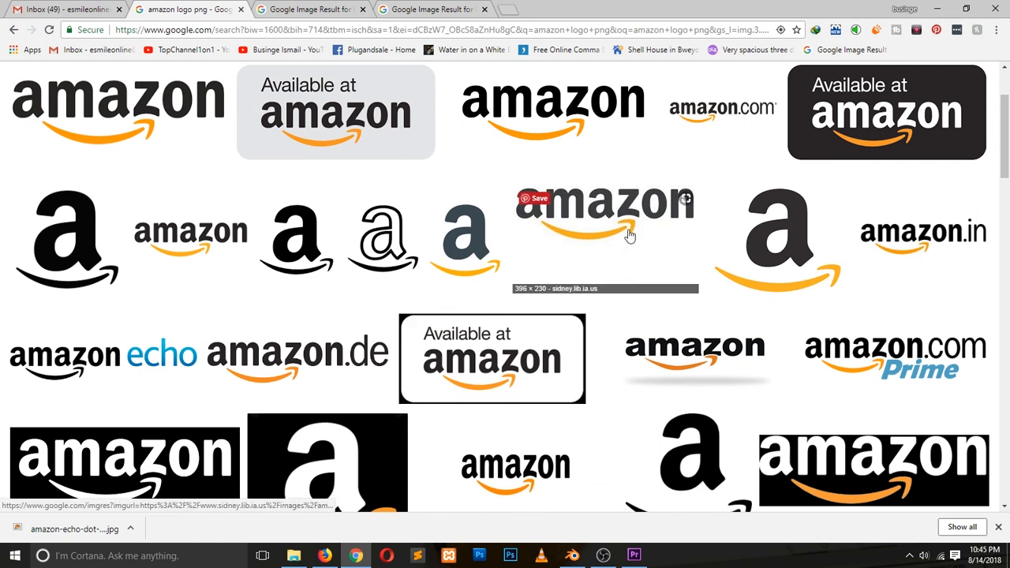
click(289, 8)
click(406, 7)
click(297, 8)
click(209, 8)
Open the black Amazon logo with the orange arrow from the first results row in a new tab and view it.
scroll(624, 505, down, 2)
scroll(624, 266, up, 2)
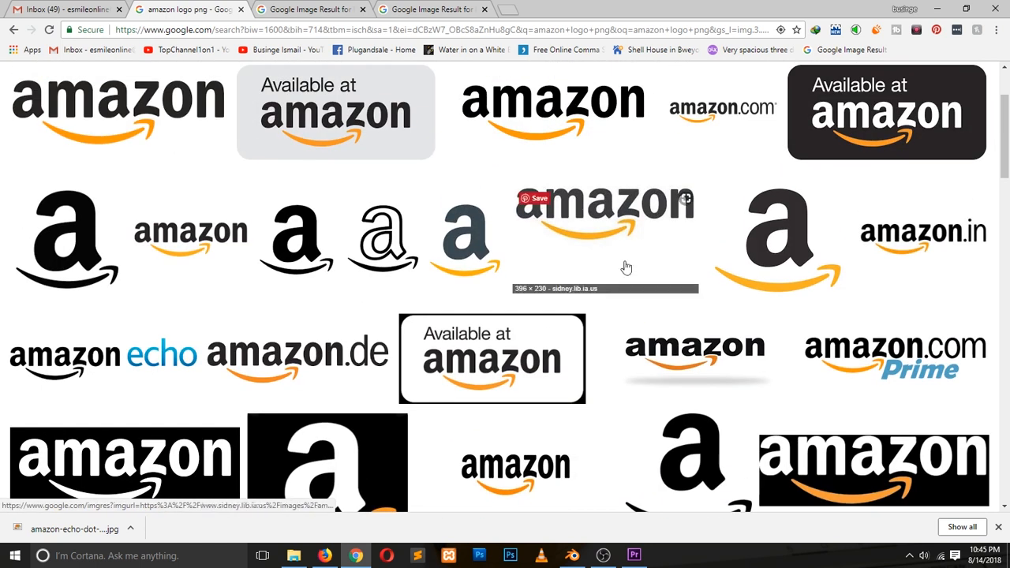
middle_click(532, 117)
click(592, 8)
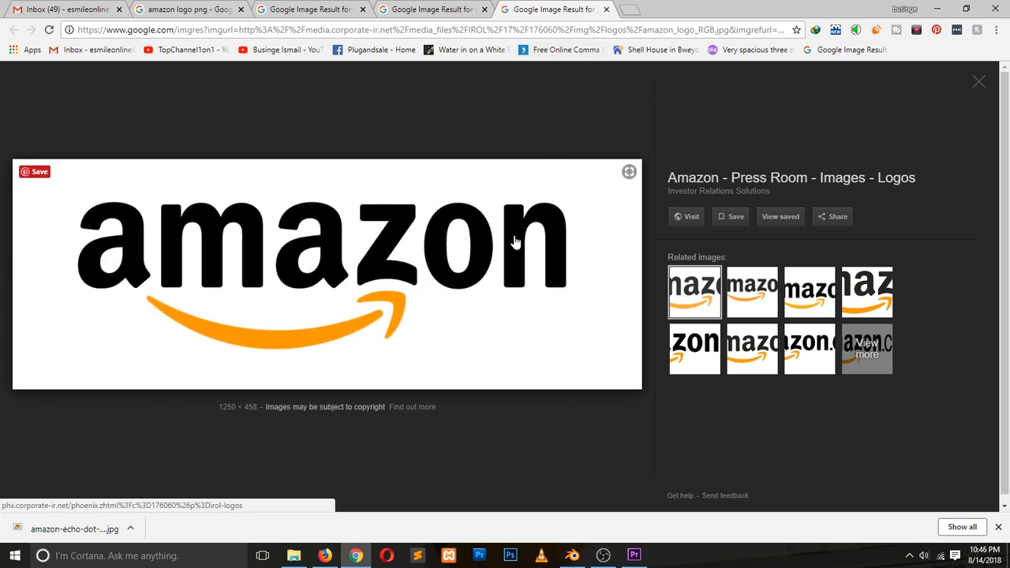
Find the transparent 2400 × 723 black Amazon logo among the image results and save it to the Desktop as amazon-logo-transparent.
click(393, 10)
click(282, 6)
click(191, 8)
scroll(251, 272, up, 2)
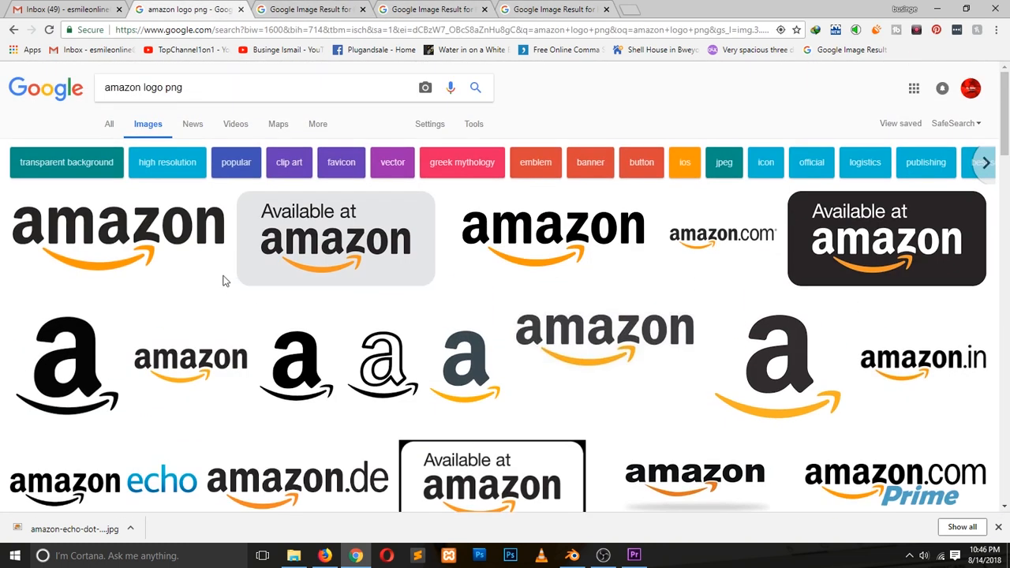
click(667, 8)
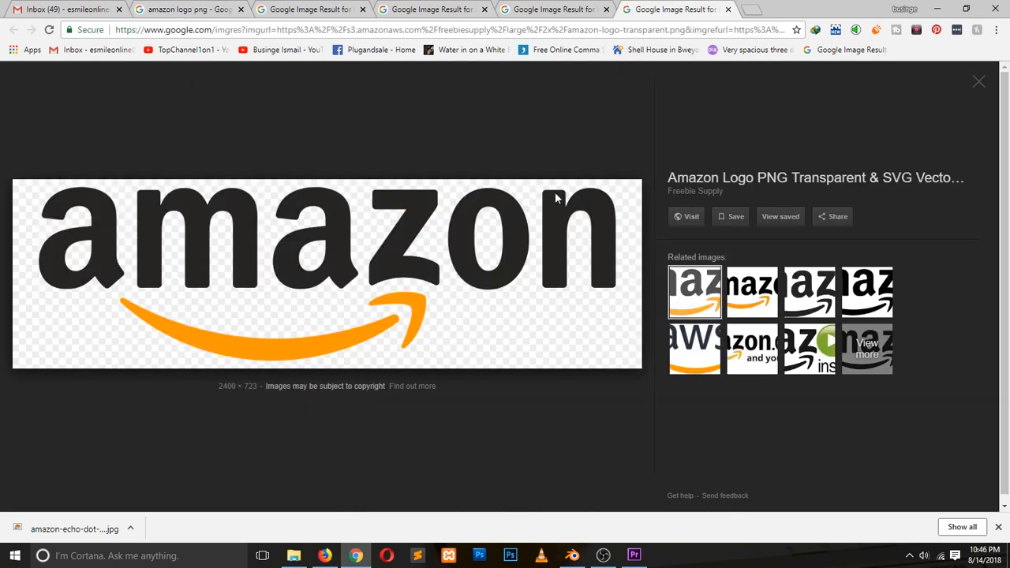
right_click(535, 215)
click(588, 326)
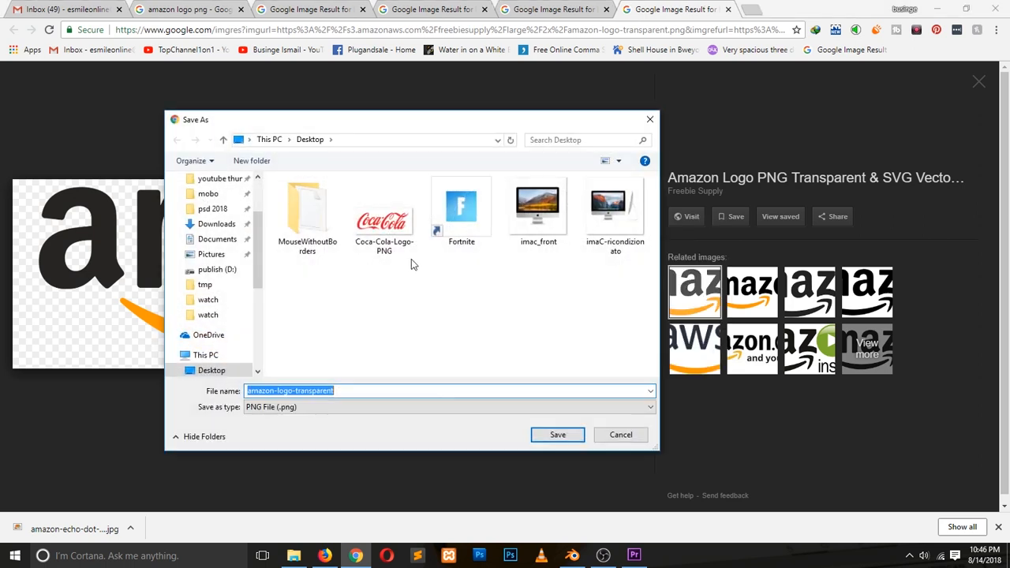
click(544, 435)
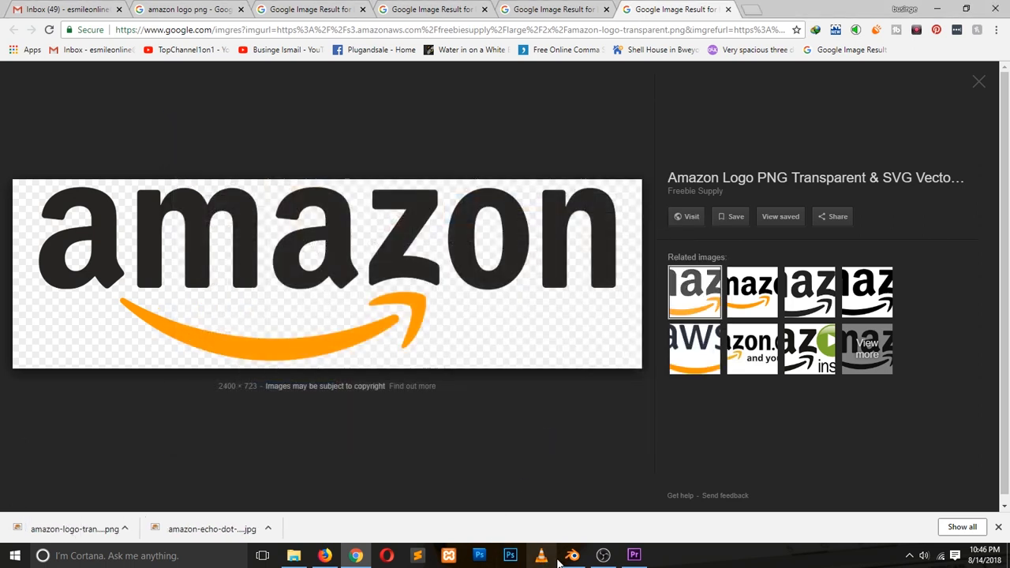
Switch to Blender, load the saved amazon-logo-transparent image from its folder into the UV/Image Editor, and show the outer body's UVs over it.
click(571, 556)
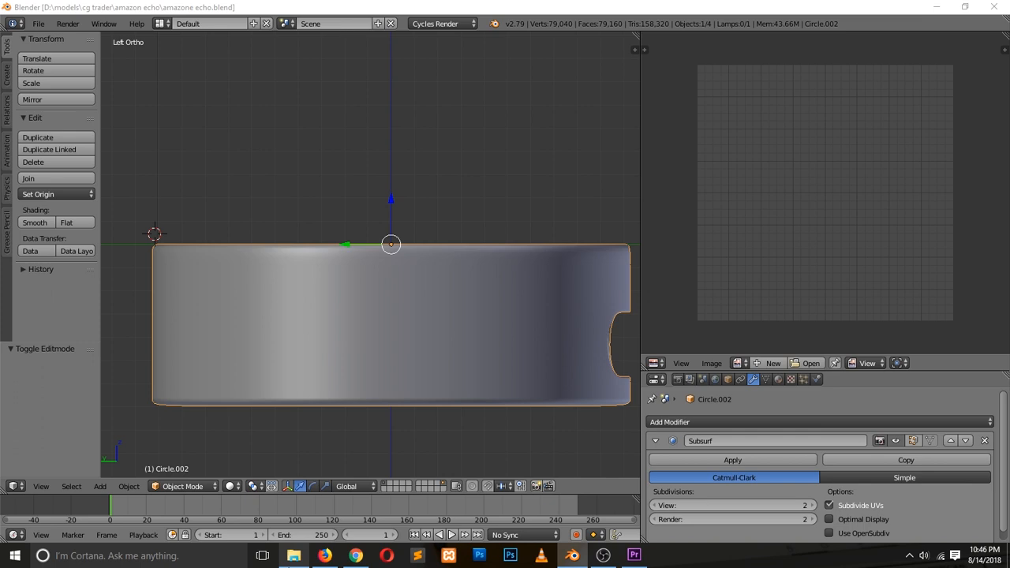
click(293, 556)
drag(616, 304, 773, 217)
scroll(772, 217, down, 3)
key(Tab)
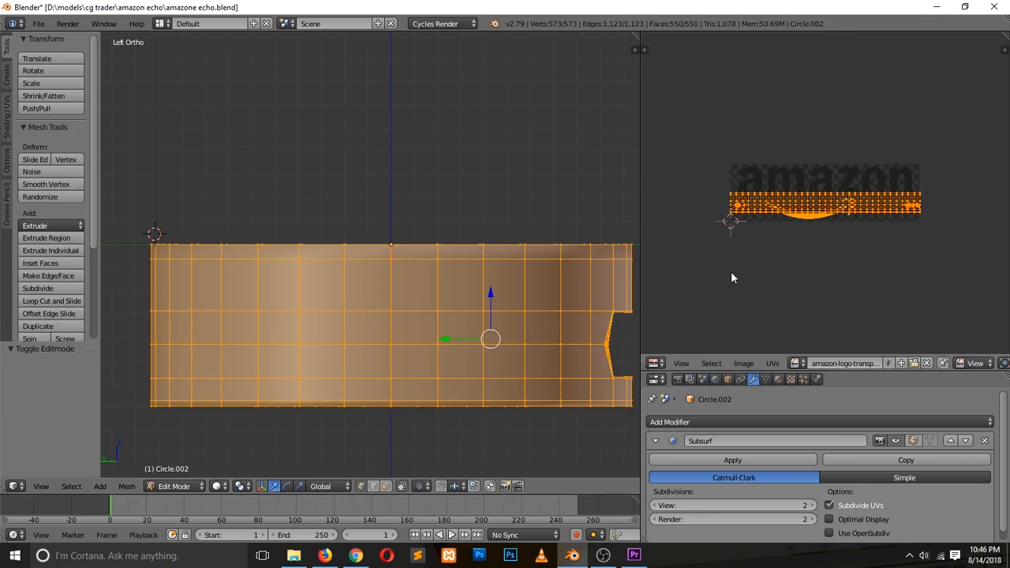
scroll(800, 243, up, 2)
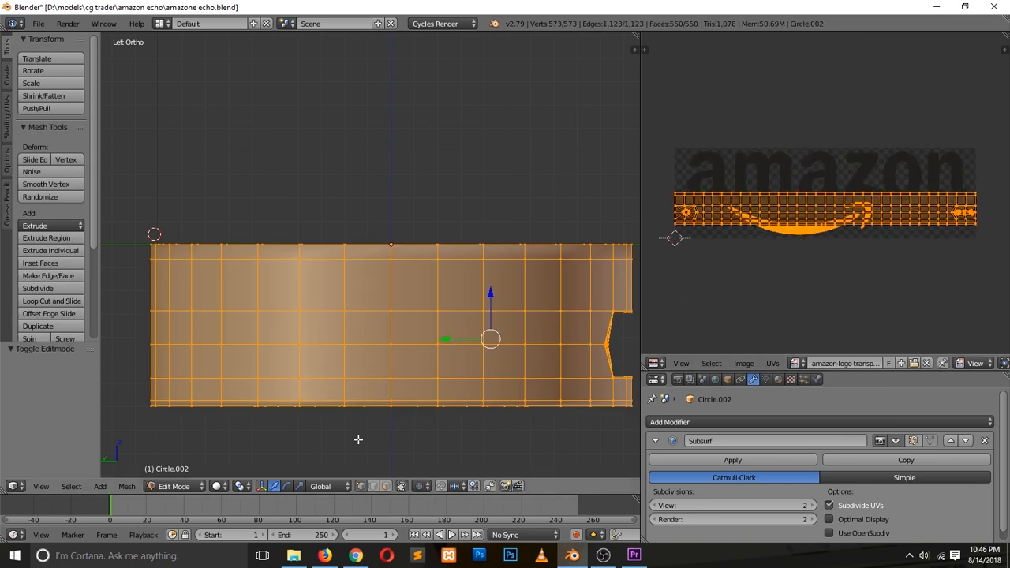
Return to Object Mode, split the 3D viewport horizontally, and make the lower area an enlarged Node Editor.
click(308, 297)
key(Tab)
drag(636, 36, 534, 347)
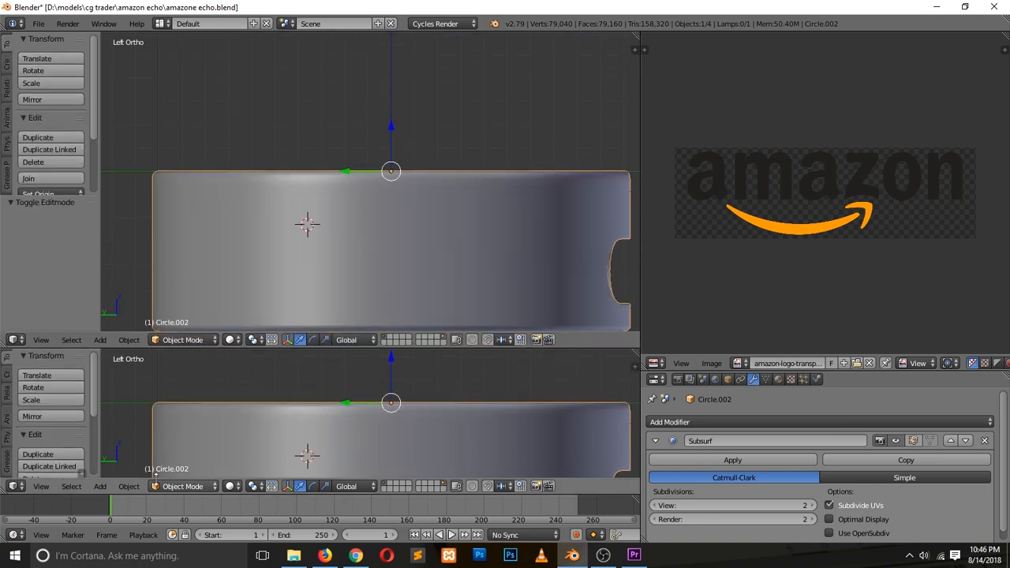
click(14, 486)
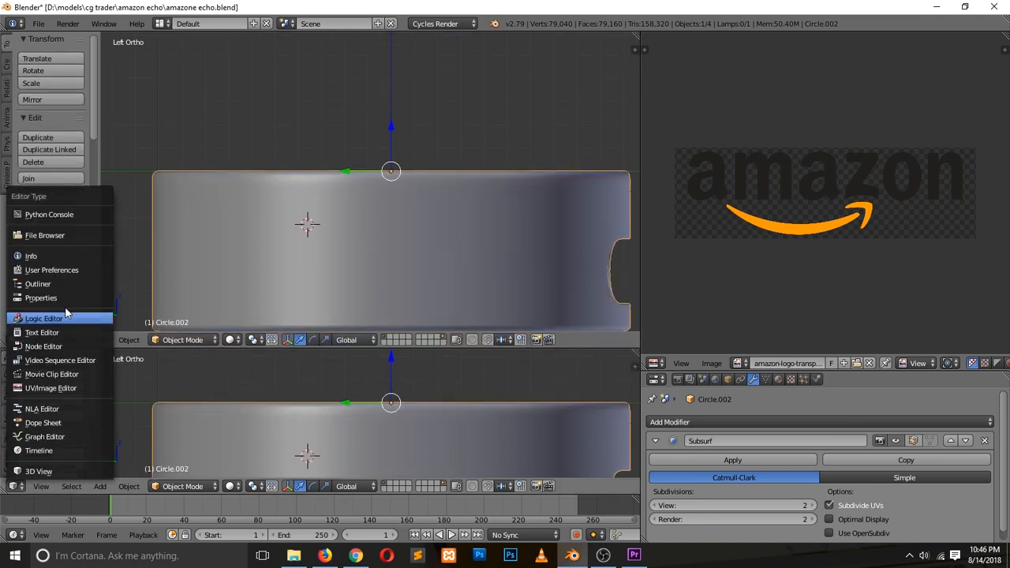
click(65, 346)
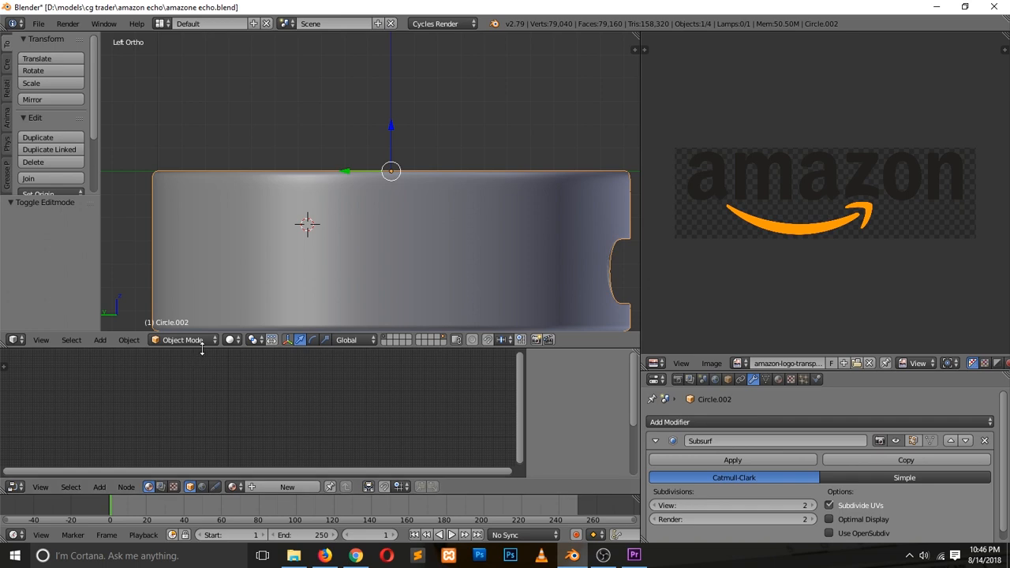
drag(199, 348, 225, 274)
Create a new material for the outer body and display the model in Material viewport shading.
click(286, 487)
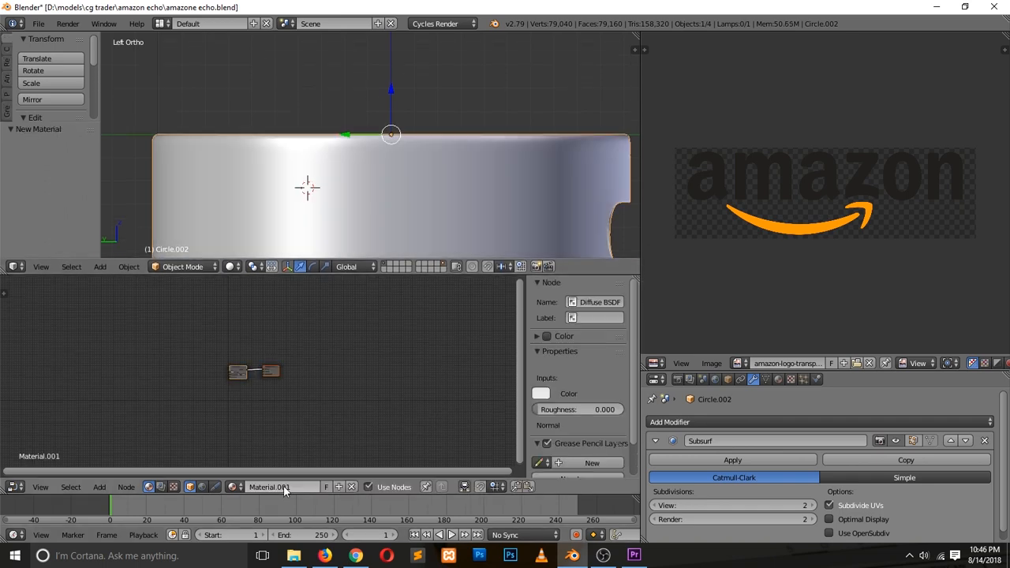
click(231, 266)
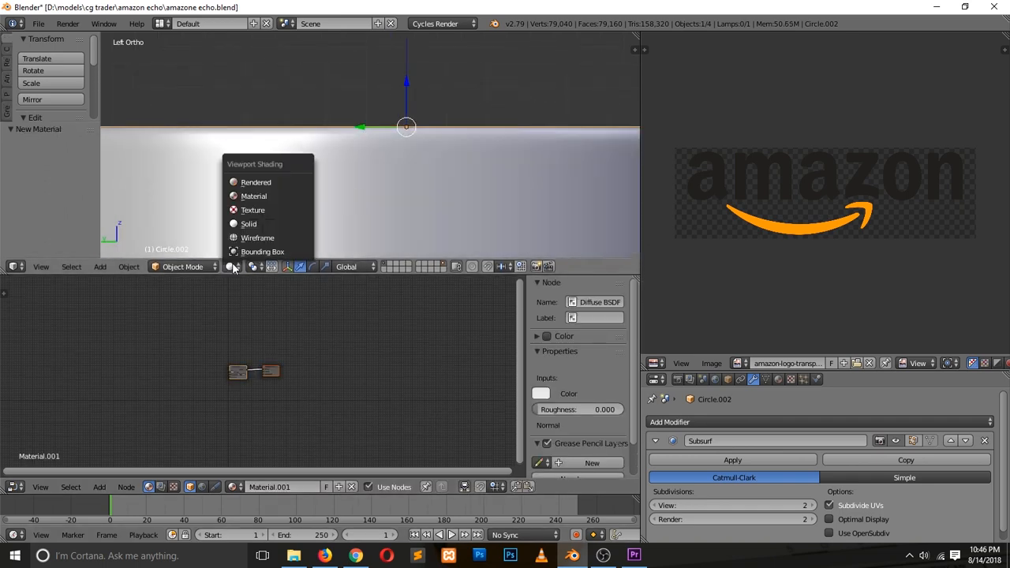
click(252, 197)
middle_drag(240, 196, 237, 253)
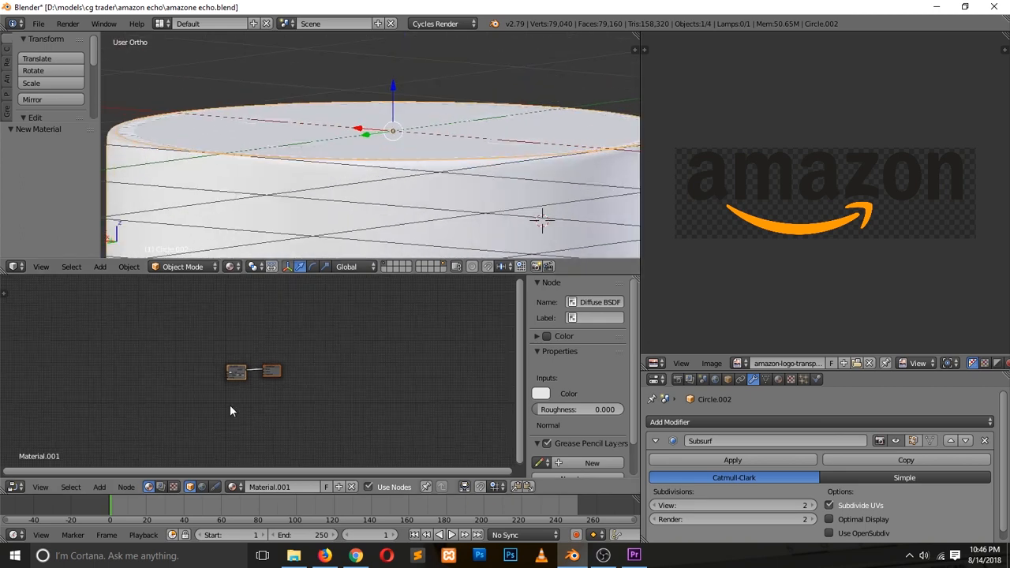
Replace the Diffuse BSDF node with a Principled BSDF connected to the Material Output, and space the nodes apart.
scroll(231, 406, up, 5)
drag(287, 370, 360, 354)
drag(182, 370, 210, 341)
key(shift+a)
mouse_move(209, 478)
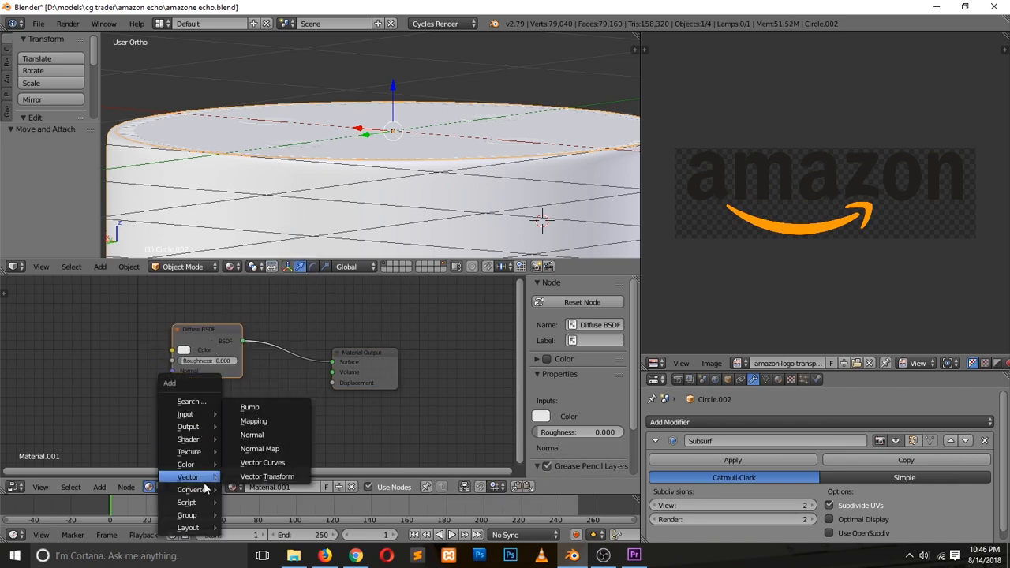
mouse_move(198, 462)
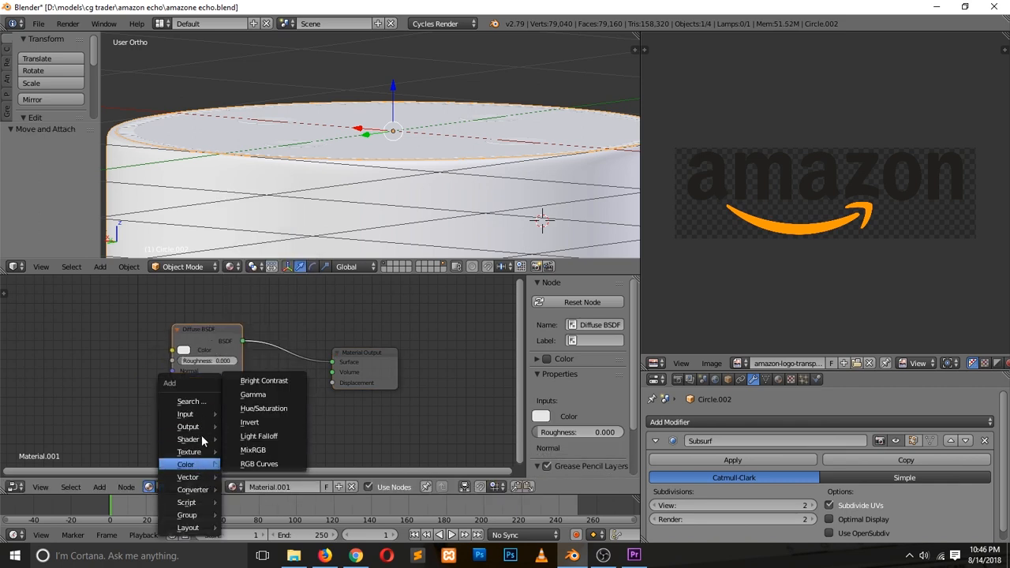
mouse_move(201, 439)
click(282, 323)
click(308, 325)
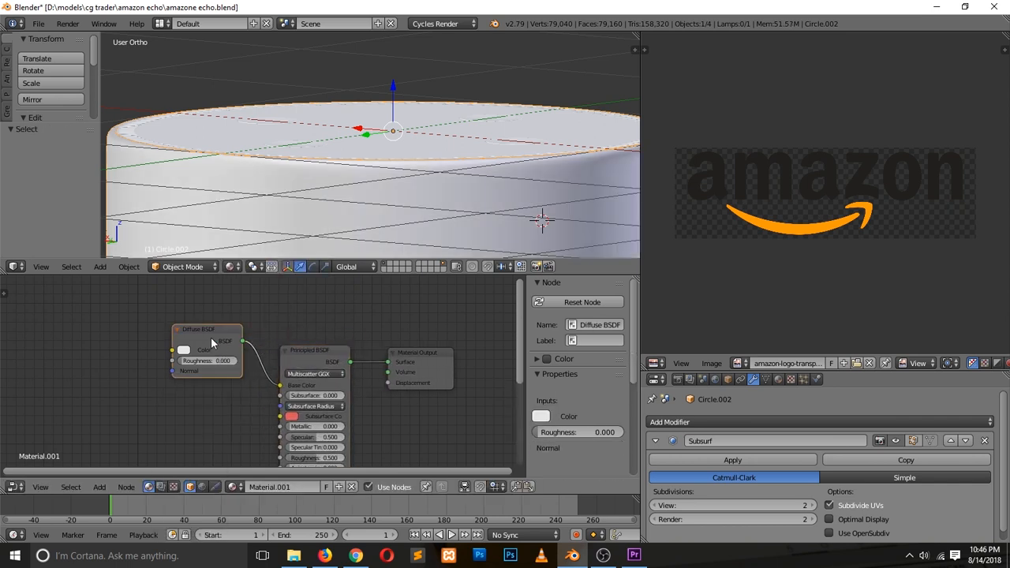
key(x)
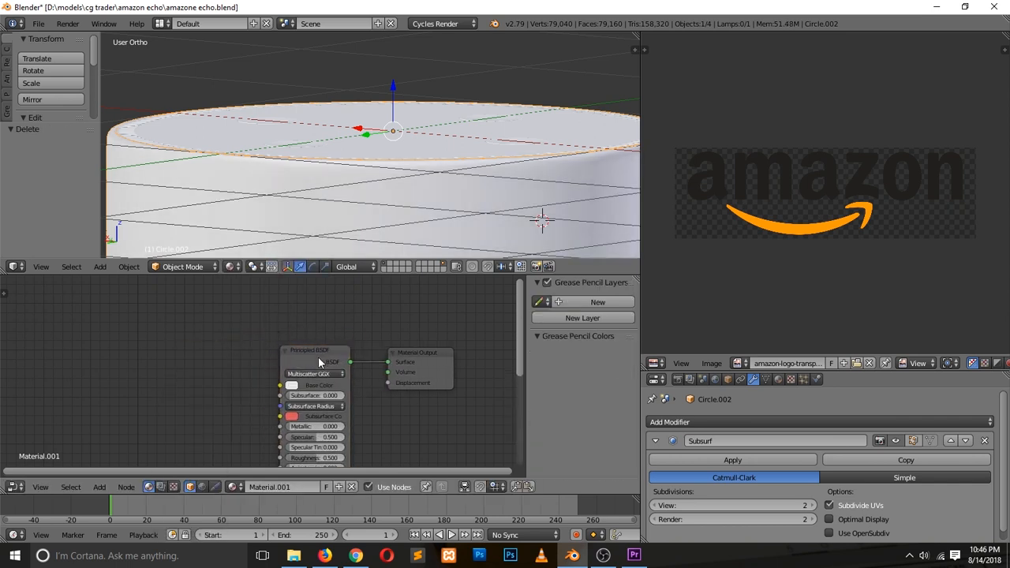
drag(318, 362, 280, 312)
Add an Image Texture node using the Echo Dot rear photo and link its Color to the Principled BSDF's Base Color.
key(shift+a)
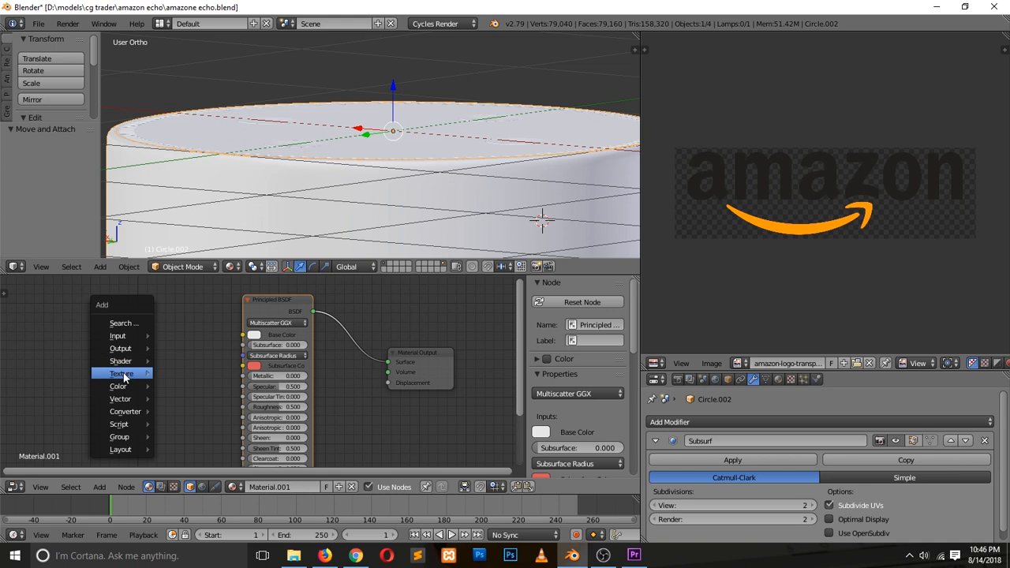
mouse_move(124, 378)
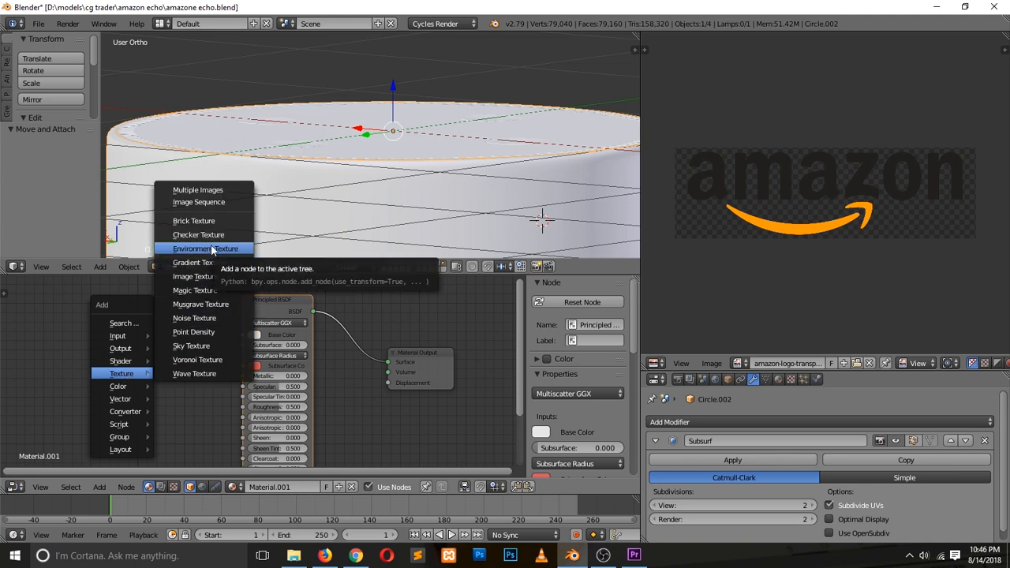
click(213, 275)
click(98, 308)
click(131, 352)
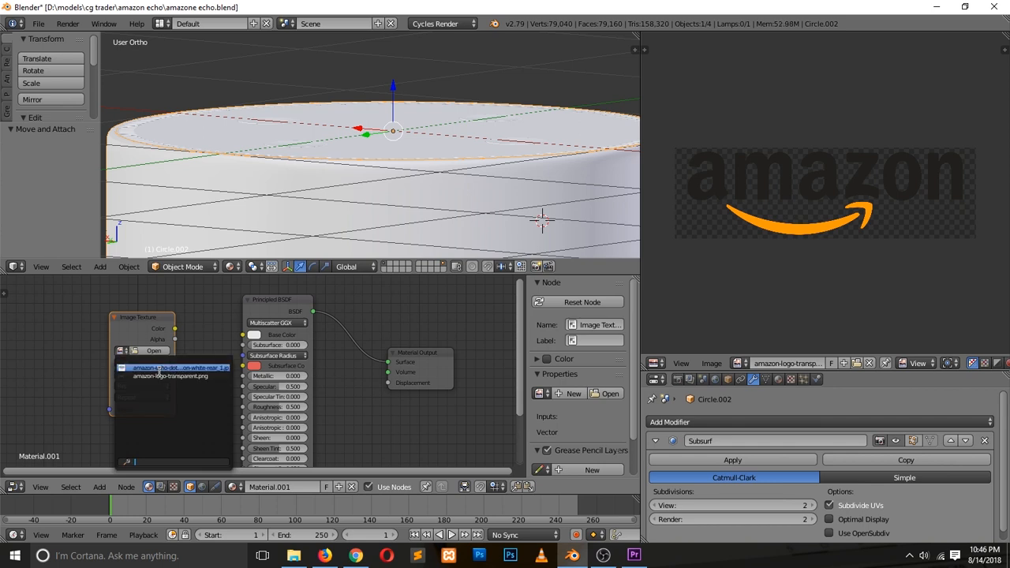
click(158, 368)
drag(174, 329, 243, 335)
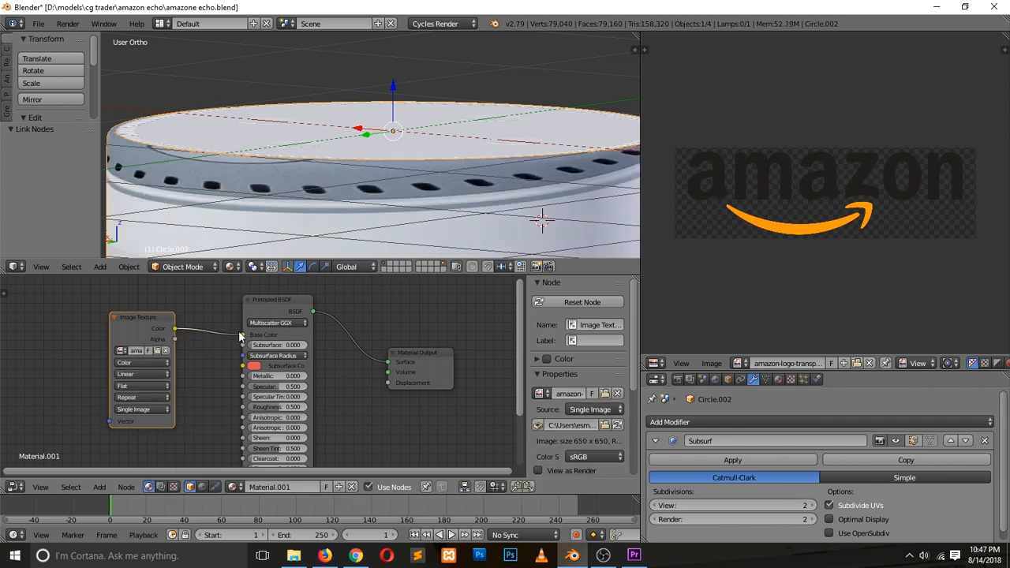
scroll(337, 193, down, 3)
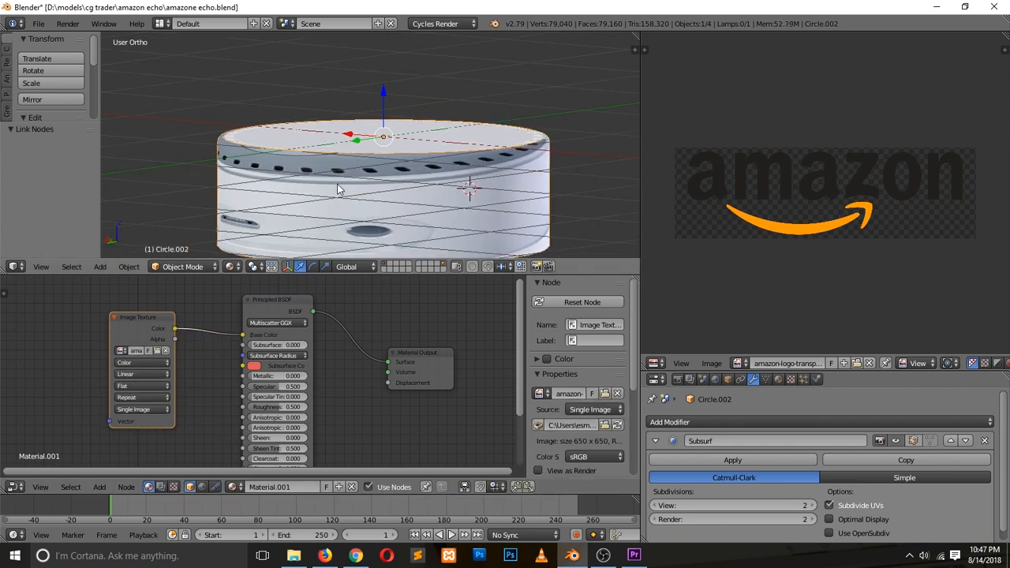
Change the Image Texture node's image to amazon-logo-transparent.png and view the body from the front and back.
click(120, 351)
click(144, 376)
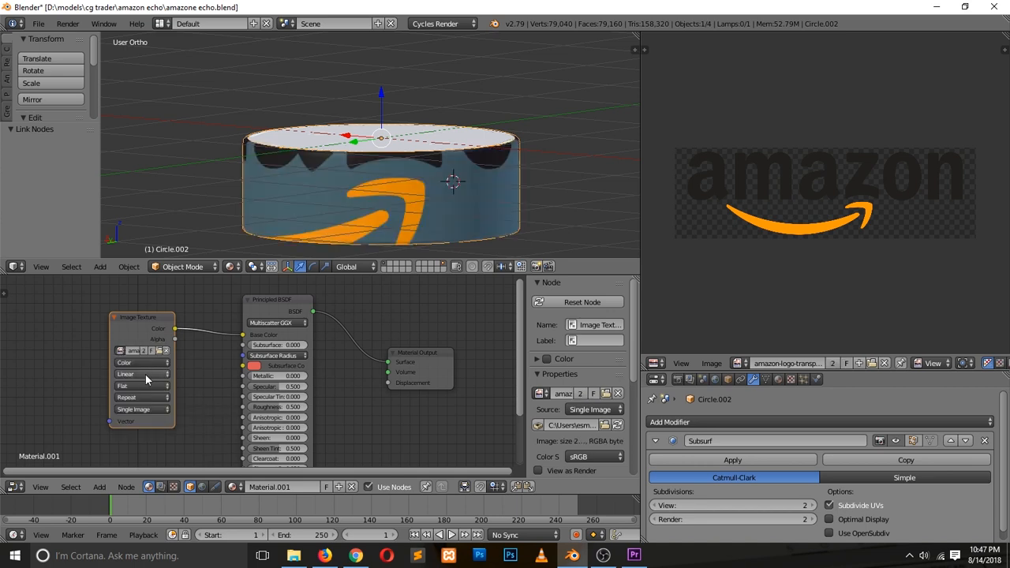
key(KP_1)
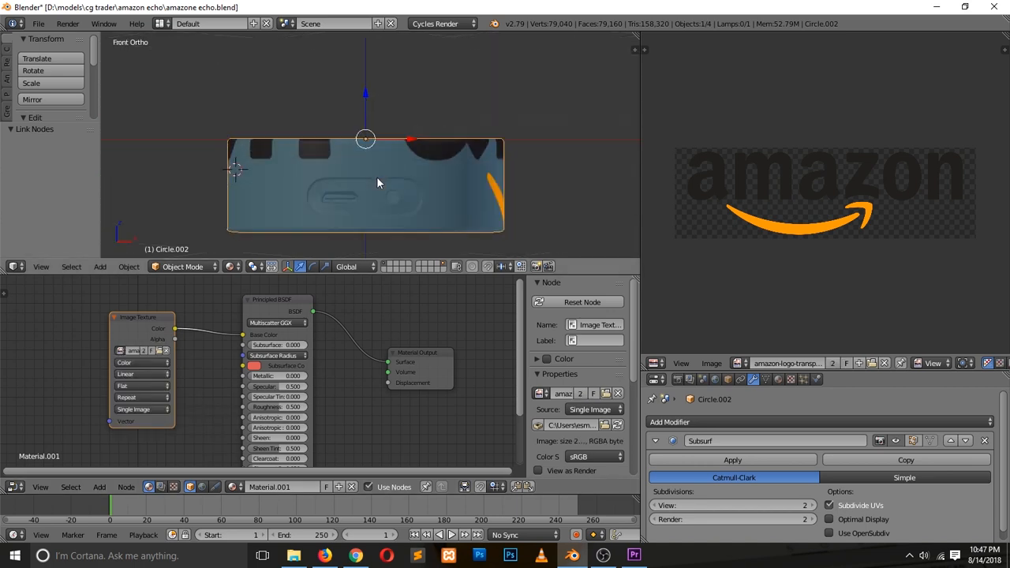
key(ctrl+KP_1)
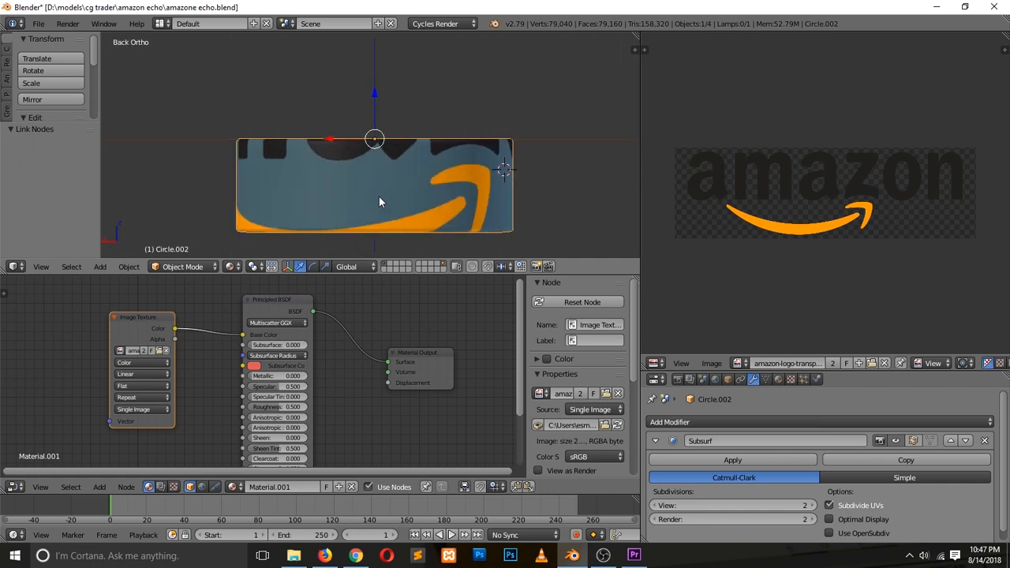
In Edit Mode, scale all the outer body's UVs up uniformly by about 3, and again by 1.883.
key(Tab)
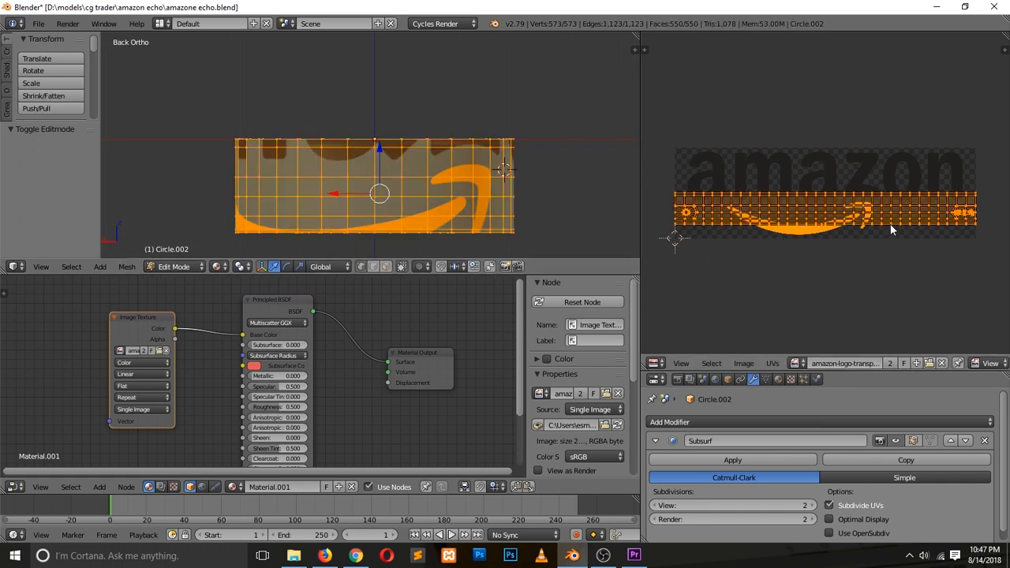
key(s)
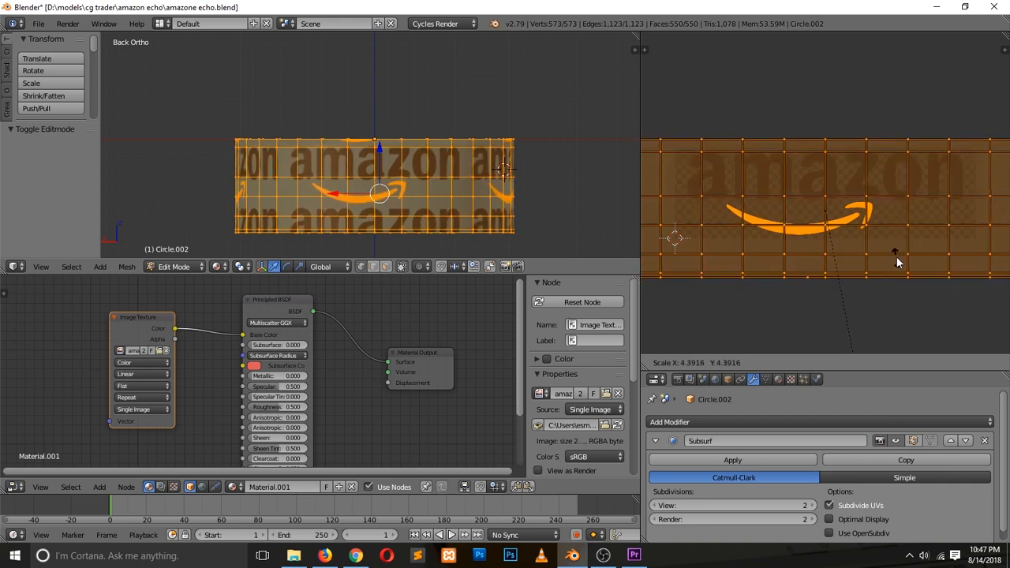
key(Escape)
key(s)
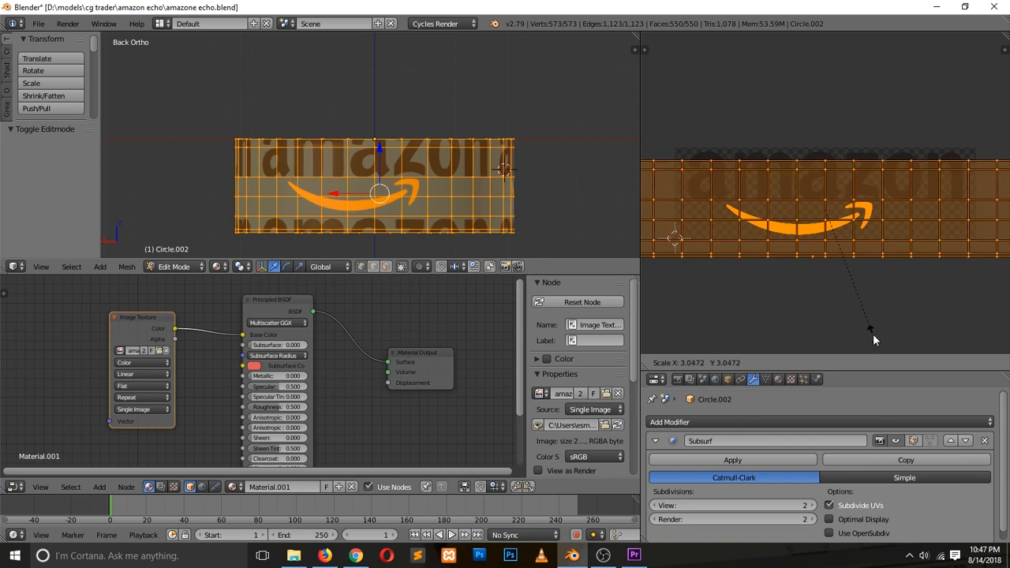
click(873, 334)
key(s)
click(837, 288)
Stretch the UVs along Y by about 1.5 and enlarge them uniformly by 1.605.
key(s)
key(y)
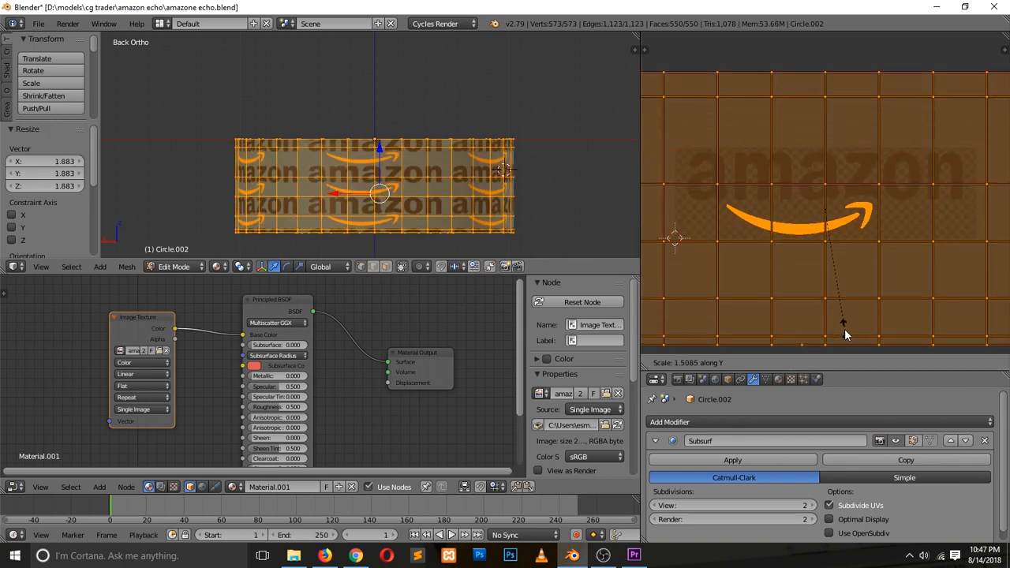
click(844, 326)
key(s)
click(856, 285)
Move the UVs 0.551 along Y and shrink them uniformly to 0.808.
key(g)
key(y)
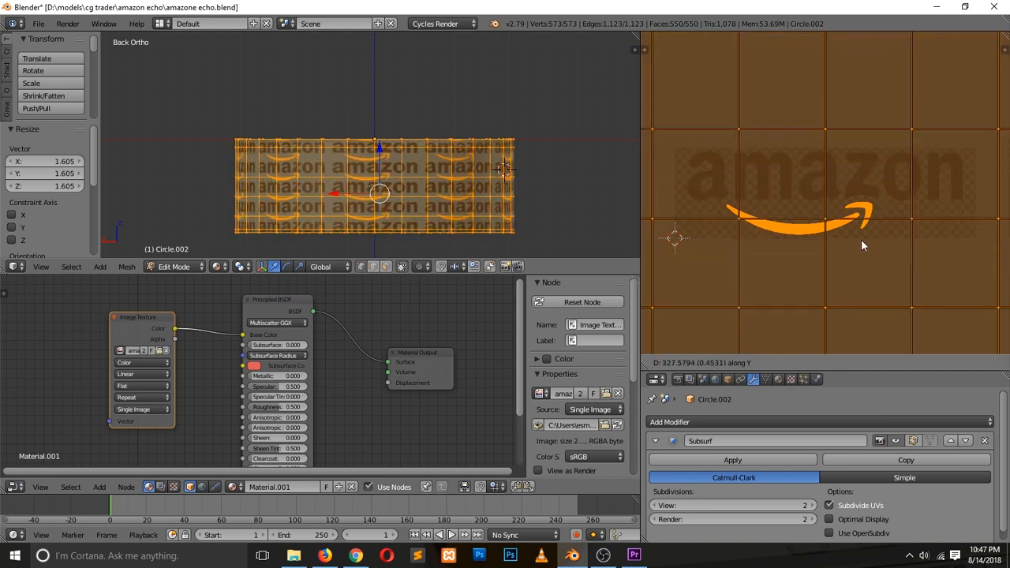
click(860, 230)
key(s)
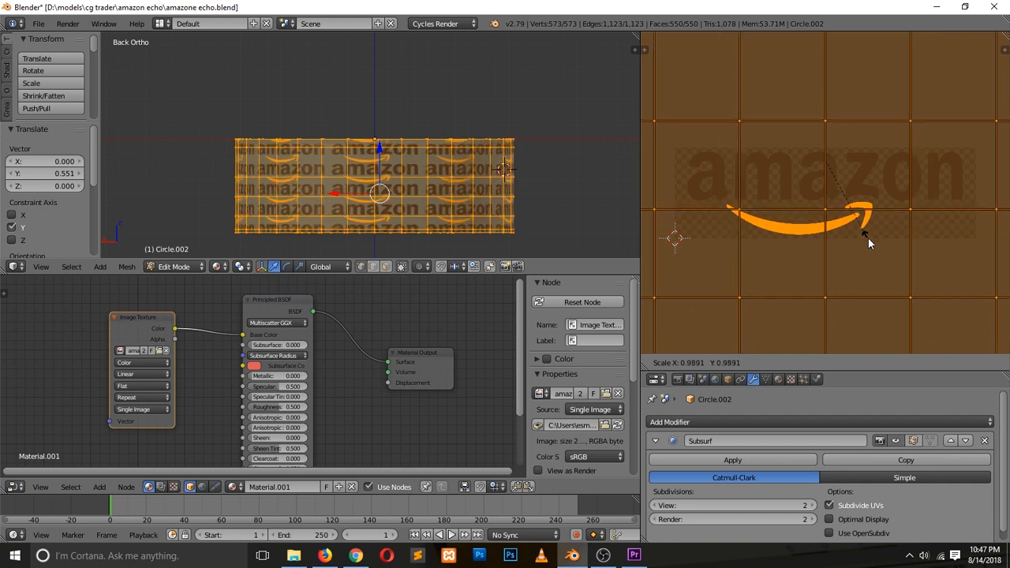
click(867, 222)
View the logo mapping from the front in Object Mode and set the Image Texture node's extension to Extend.
middle_drag(505, 170, 319, 165)
key(KP_1)
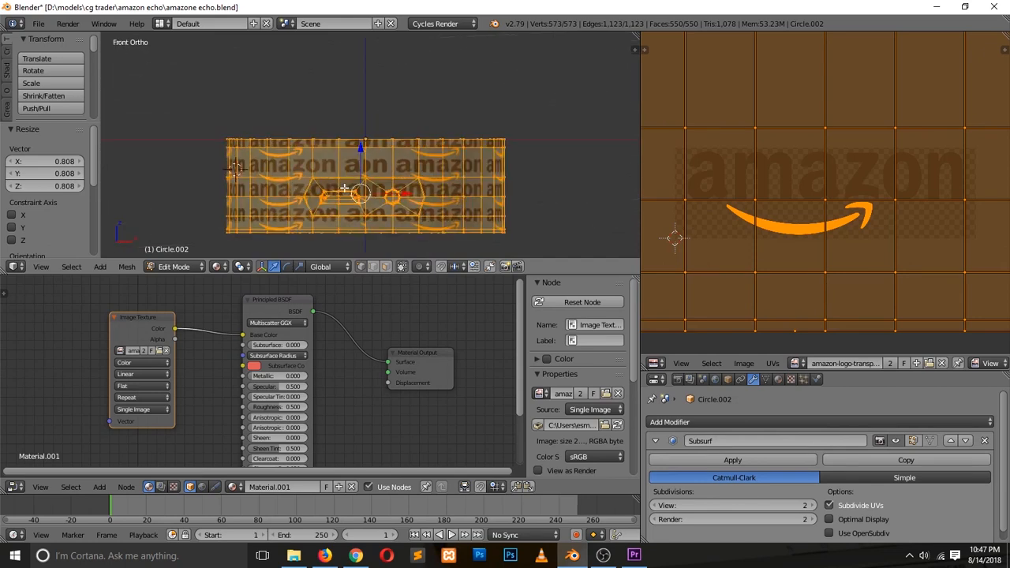
scroll(359, 185, up, 3)
key(Tab)
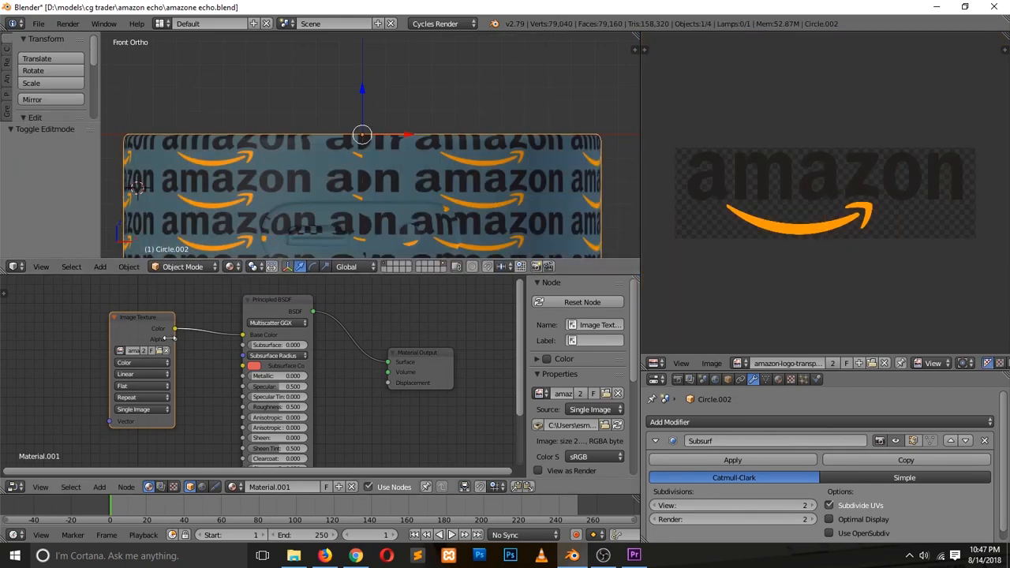
click(136, 398)
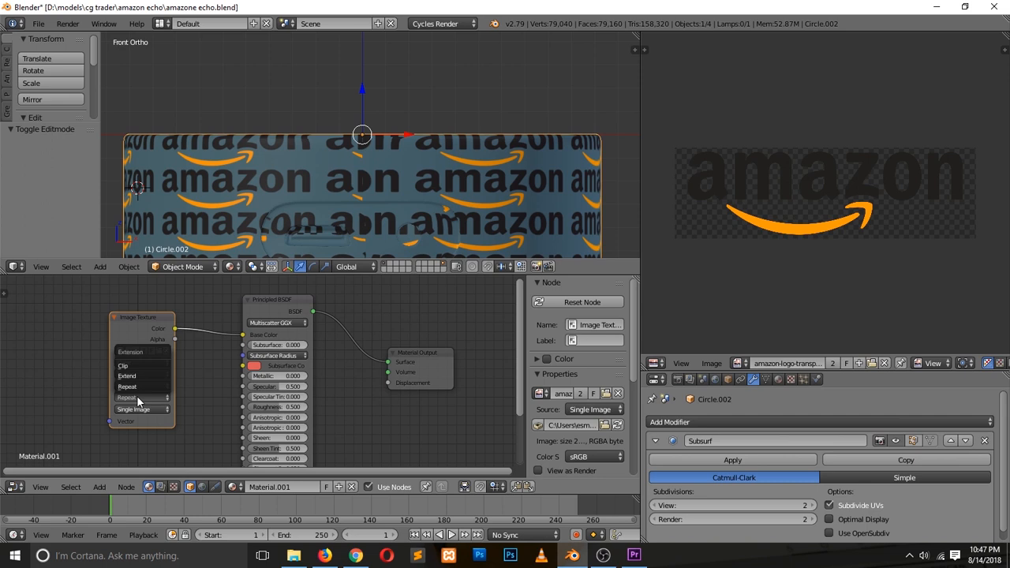
click(136, 376)
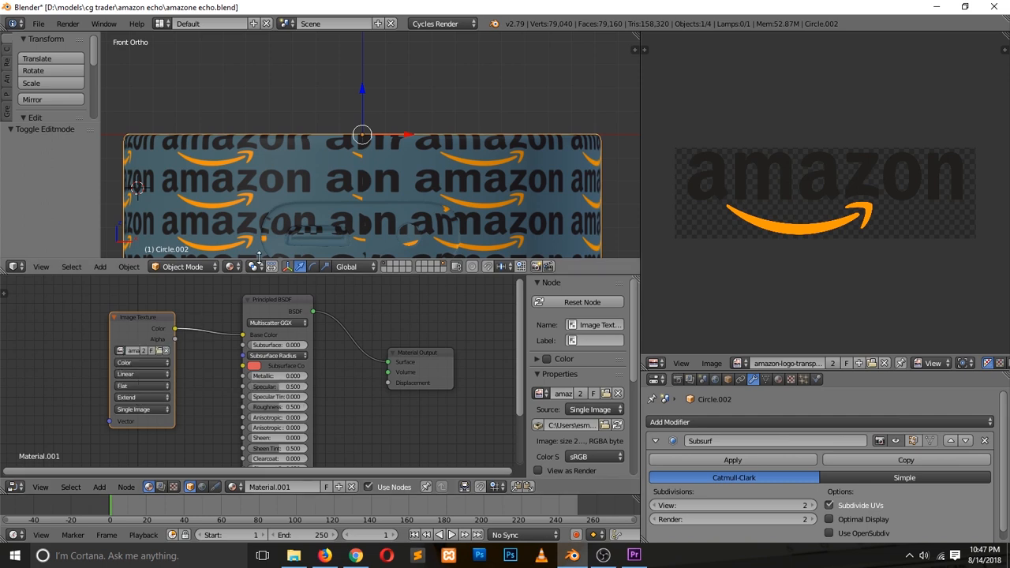
Check the model through the camera in rendered shading and return the viewport to solid shading.
click(233, 268)
click(254, 181)
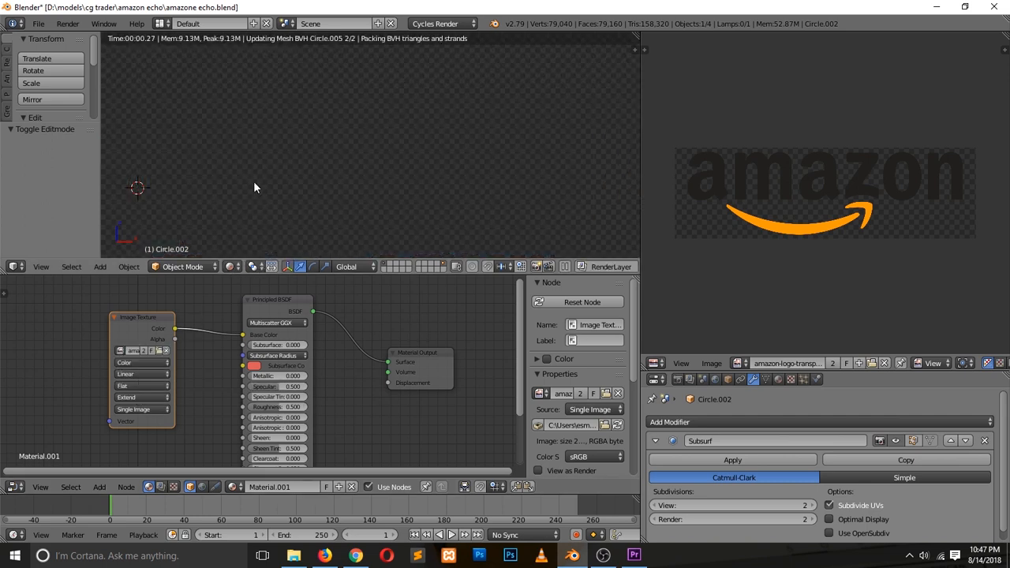
scroll(264, 179, down, 8)
scroll(269, 182, up, 5)
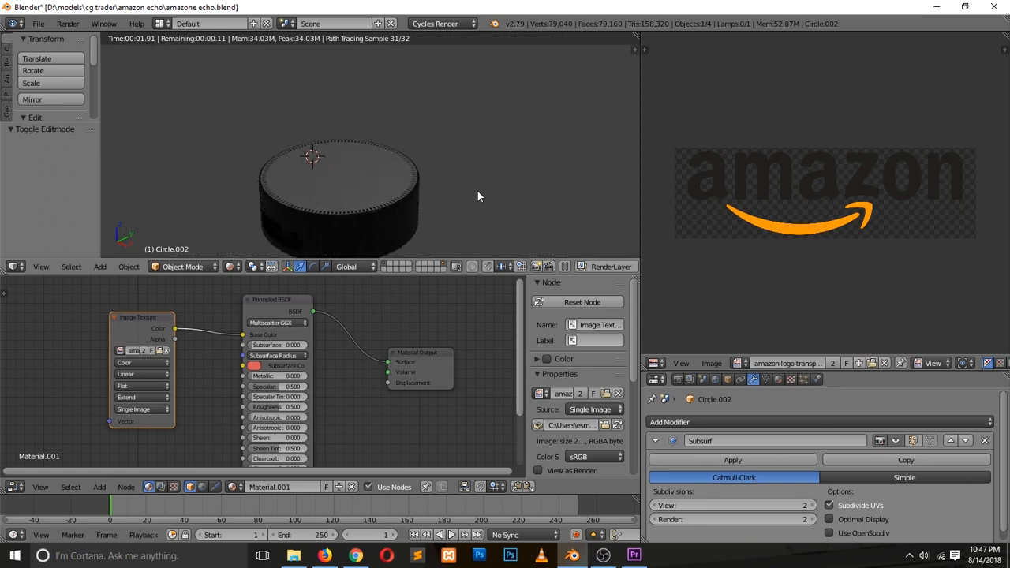
scroll(476, 190, down, 2)
scroll(477, 190, up, 1)
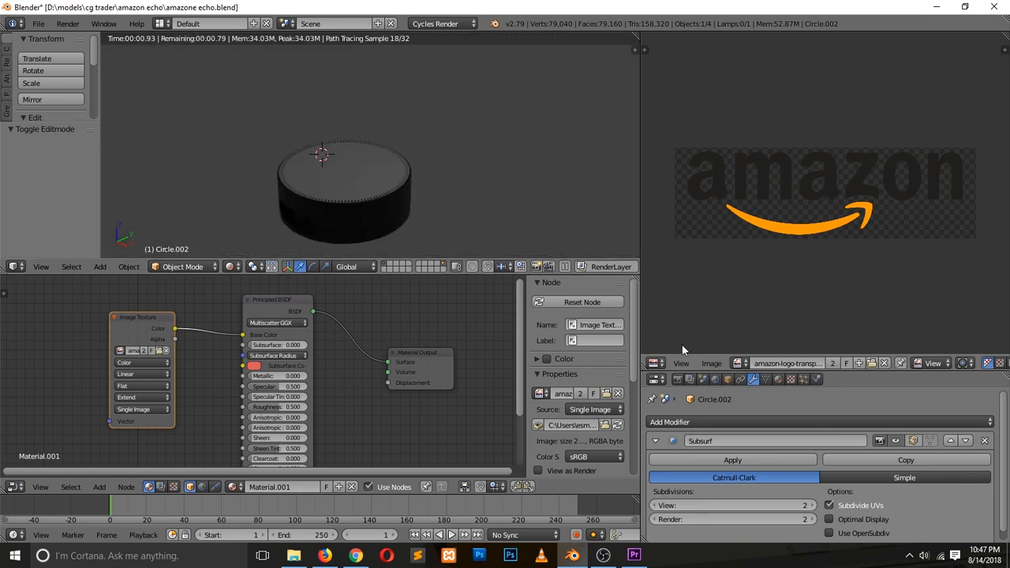
click(230, 266)
click(245, 229)
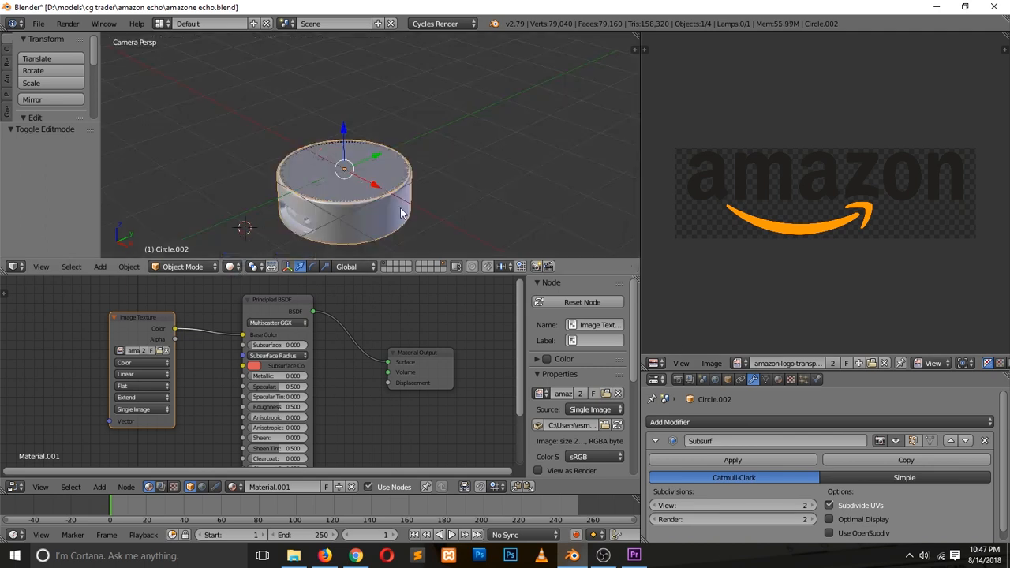
Select both Echo Dot parts, rotate them about -101° around the global Z axis, deselect everything and save the file.
scroll(371, 175, up, 4)
scroll(348, 179, down, 5)
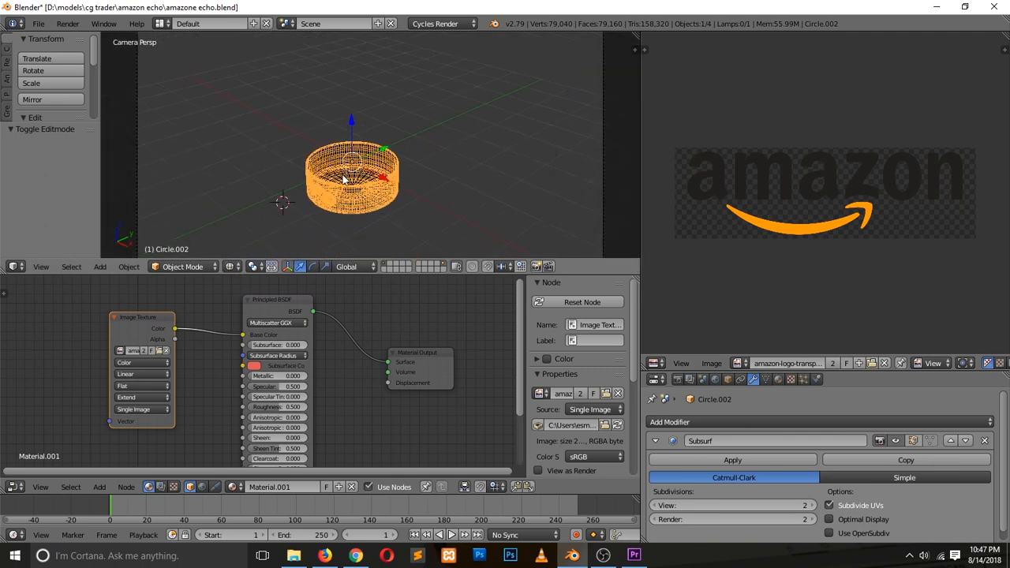
key(a)
key(b)
drag(266, 118, 430, 212)
key(r)
key(z)
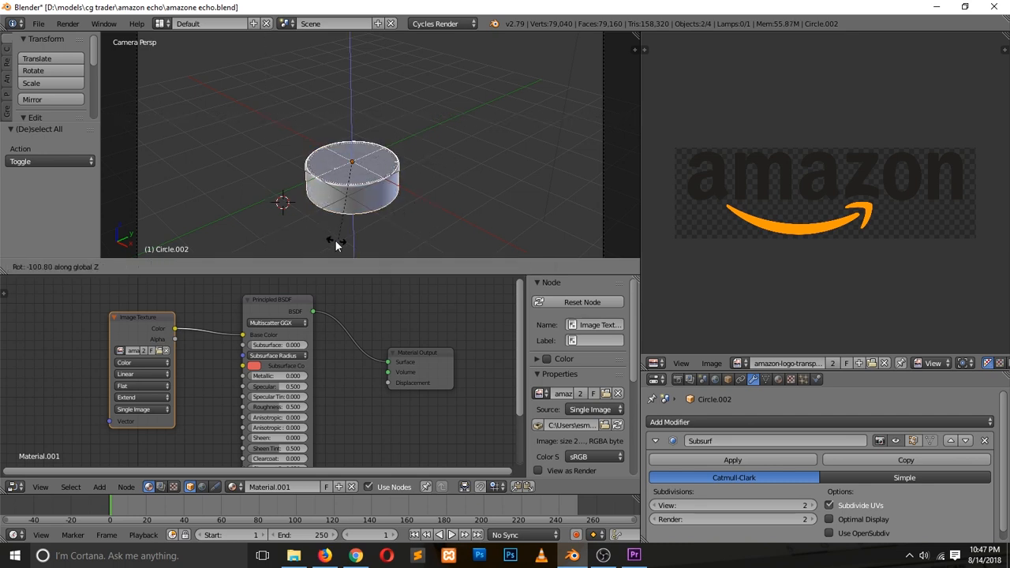
click(335, 237)
key(a)
key(ctrl+s)
Trackball-rotate the camera about 29.8° and -2.86°, and move it about -0.499 in X, -0.105 in Y and -4.585 in Z.
key(KP_0)
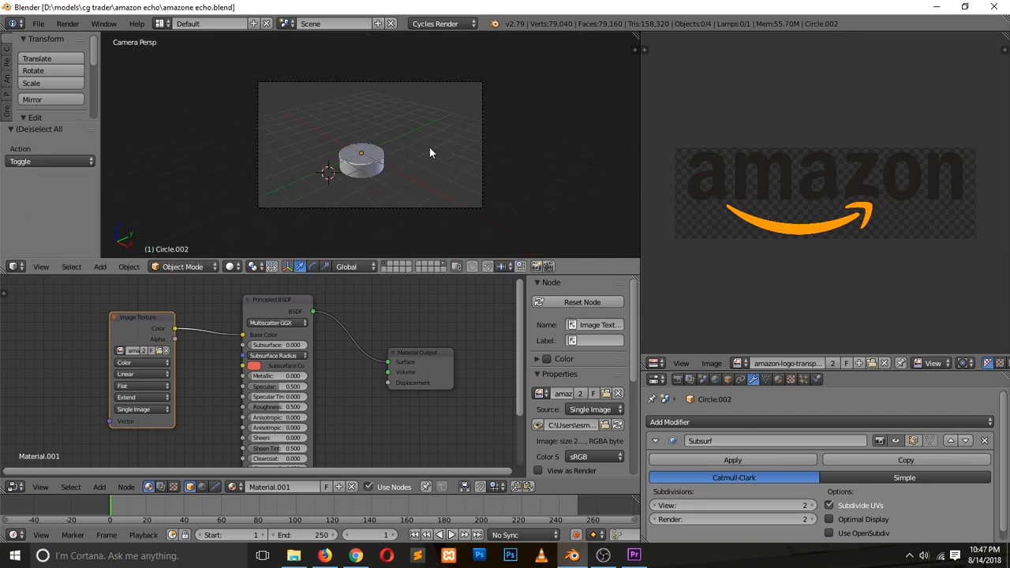
right_click(436, 92)
key(r)
key(r)
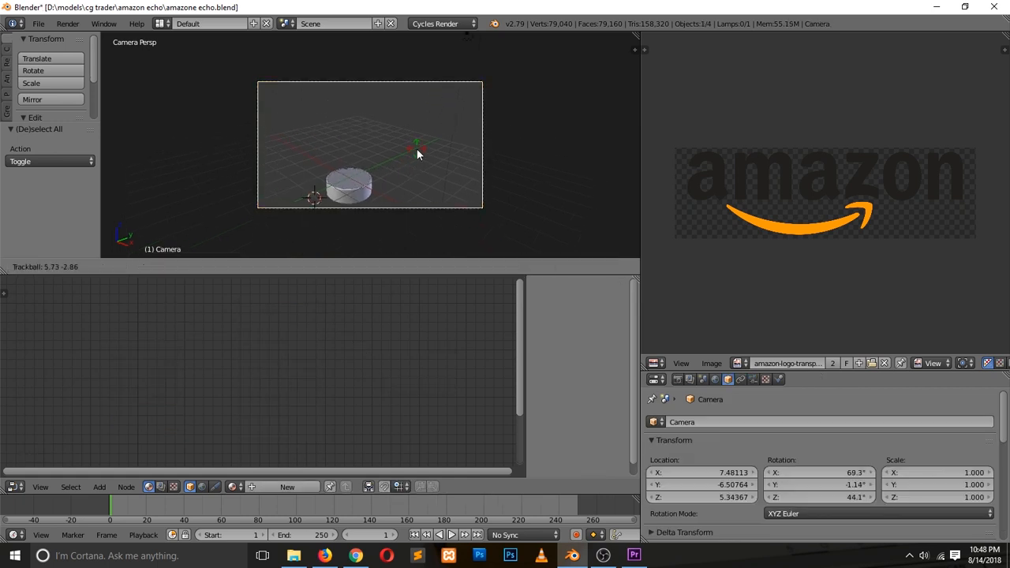
click(417, 171)
key(g)
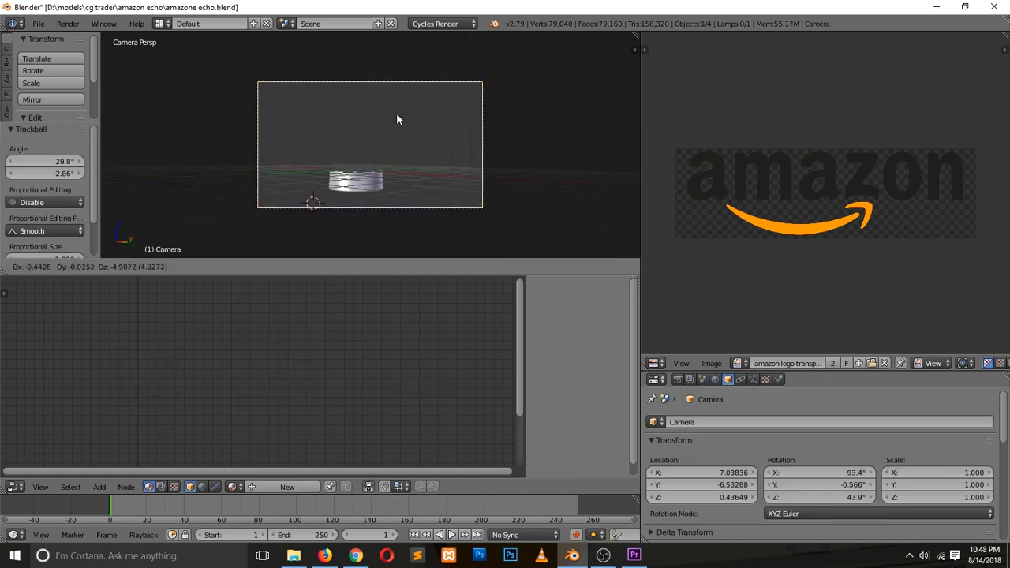
click(397, 112)
Trackball-rotate the camera about -6.88° and -14.3°, and move it about -4.131 along its local Z axis.
key(r)
key(r)
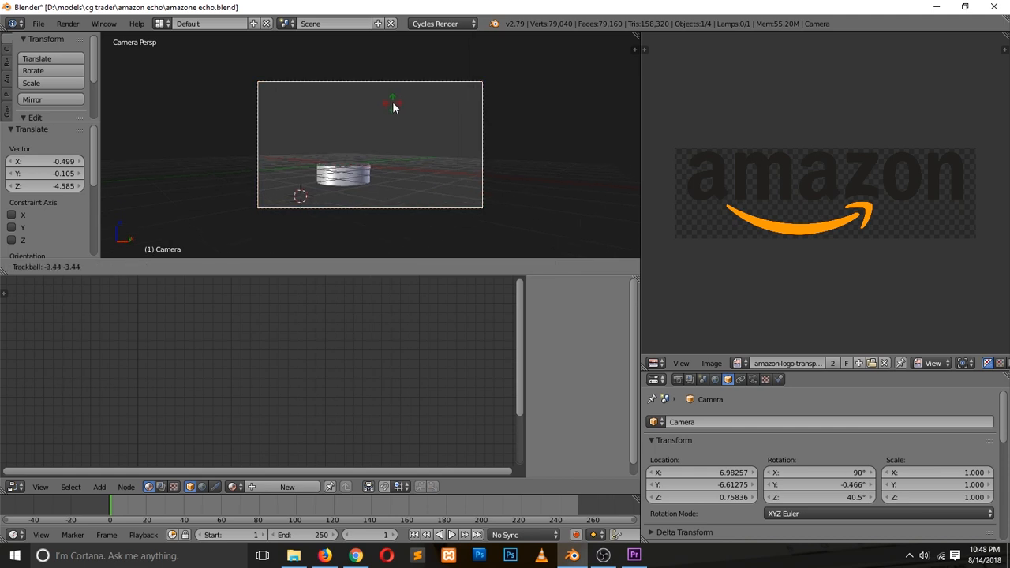
click(380, 98)
key(g)
key(z)
key(z)
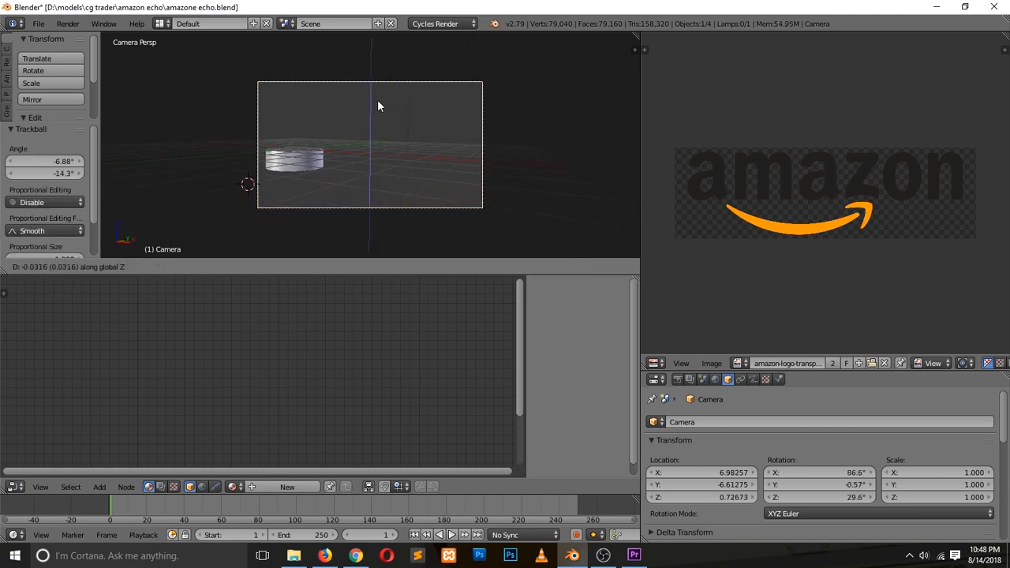
click(387, 63)
Move the camera about -2.223 in X, -1.238 in Y and 0.344 in Z.
key(g)
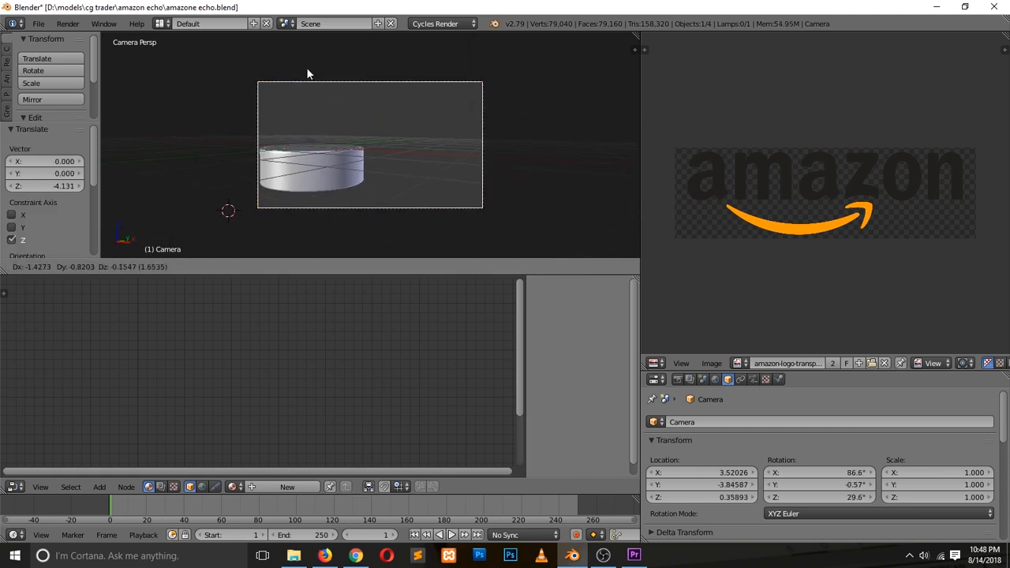
click(290, 69)
key(Home)
Select both Echo Dot parts in wireframe, raise them along Z within the camera frame, and return to solid shading with nothing selected.
right_click(371, 212)
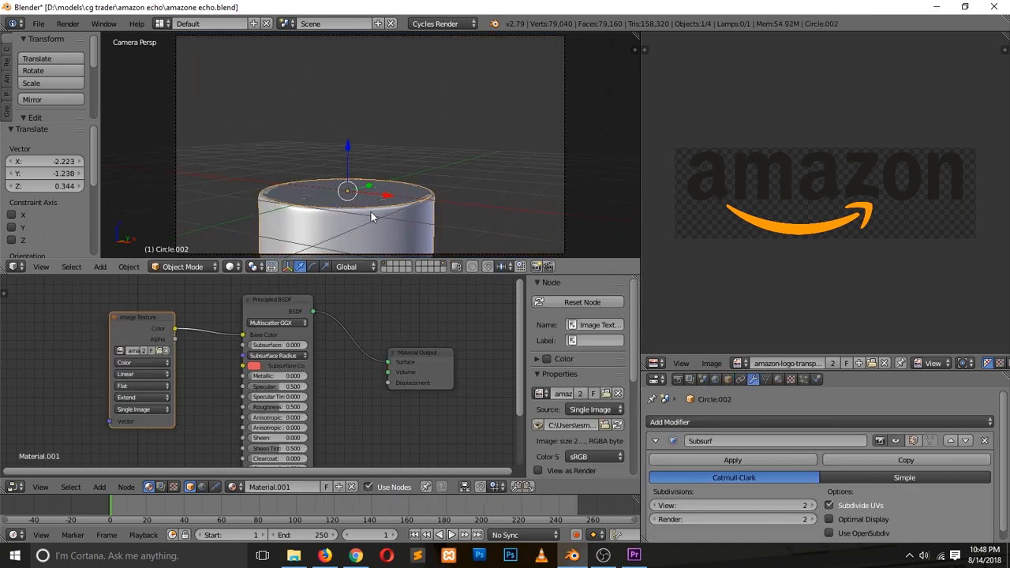
key(z)
key(b)
drag(276, 148, 382, 235)
mouse_move(348, 158)
mouse_down()
mouse_move(360, 84)
mouse_move(362, 98)
mouse_up()
key(a)
key(z)
scroll(433, 208, down, 2)
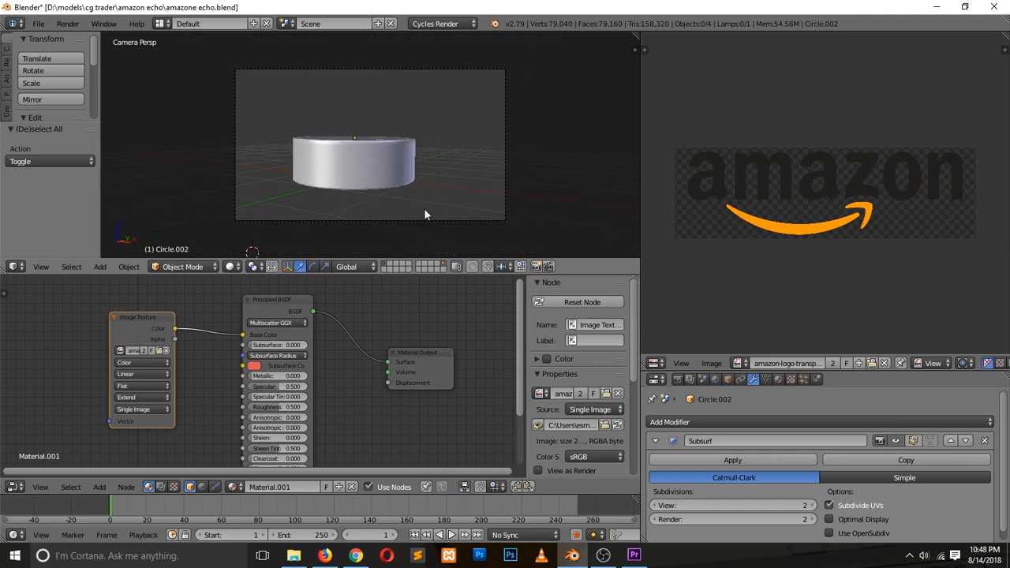
Move the camera about 0.040, 0.071 and 0.705 in X, Y and Z, and trackball-rotate it about -13.8° and 4.58°.
right_click(426, 213)
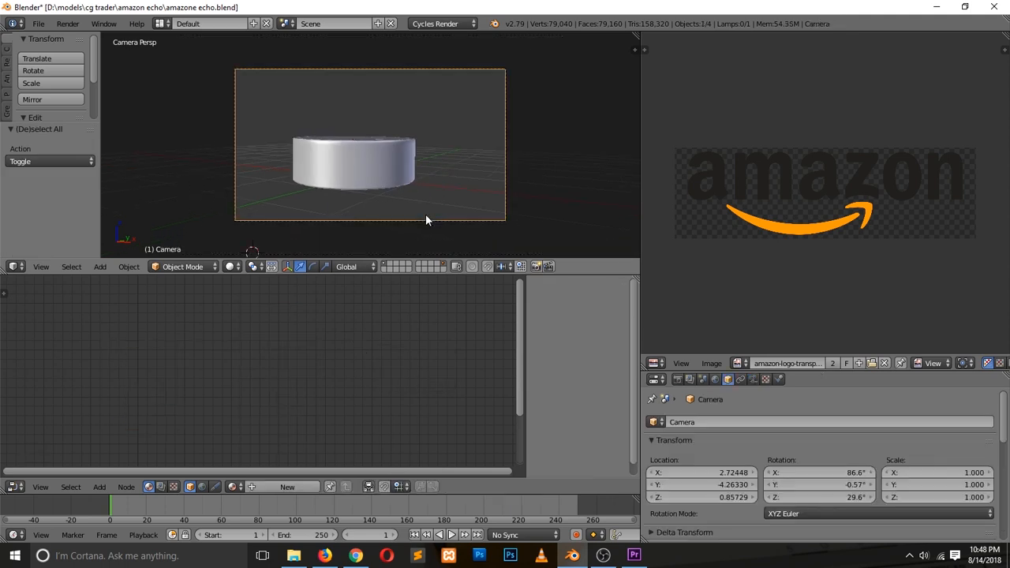
key(g)
click(418, 149)
key(r)
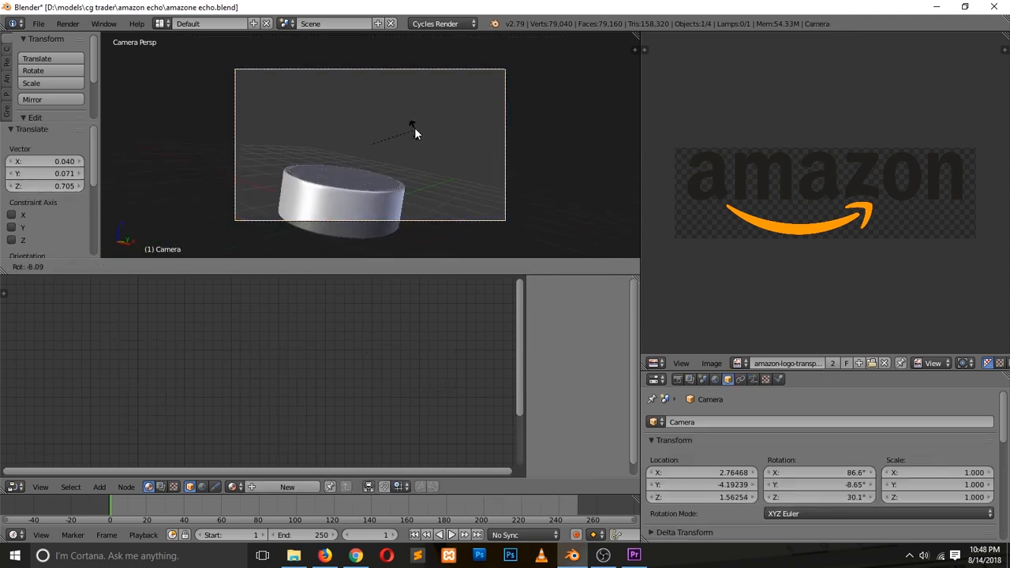
key(r)
click(419, 120)
Center the model in the frame by moving the camera about 0.019 in X, 0.205 in Y and 0.514 in Z.
key(g)
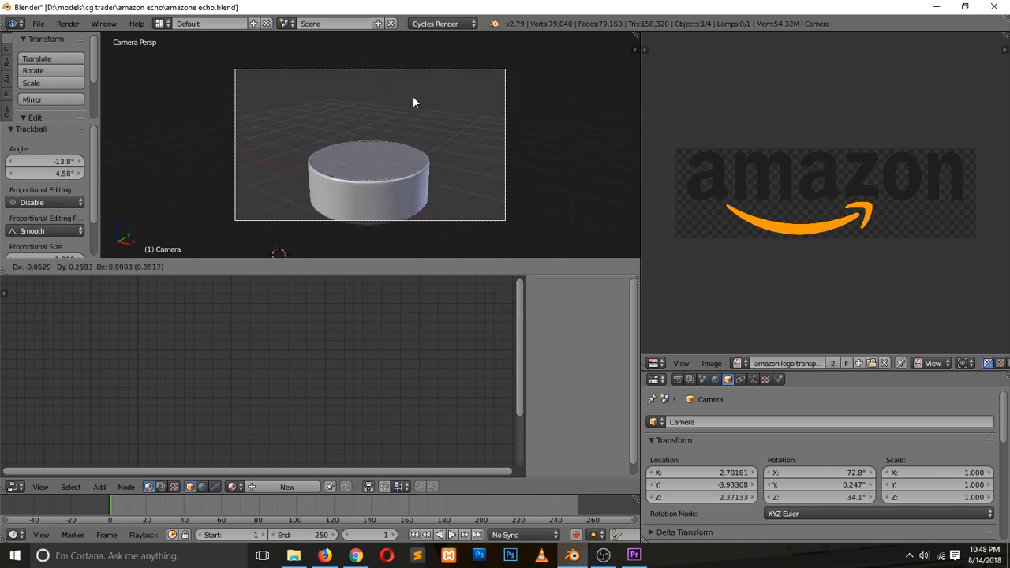
click(424, 136)
scroll(425, 138, up, 2)
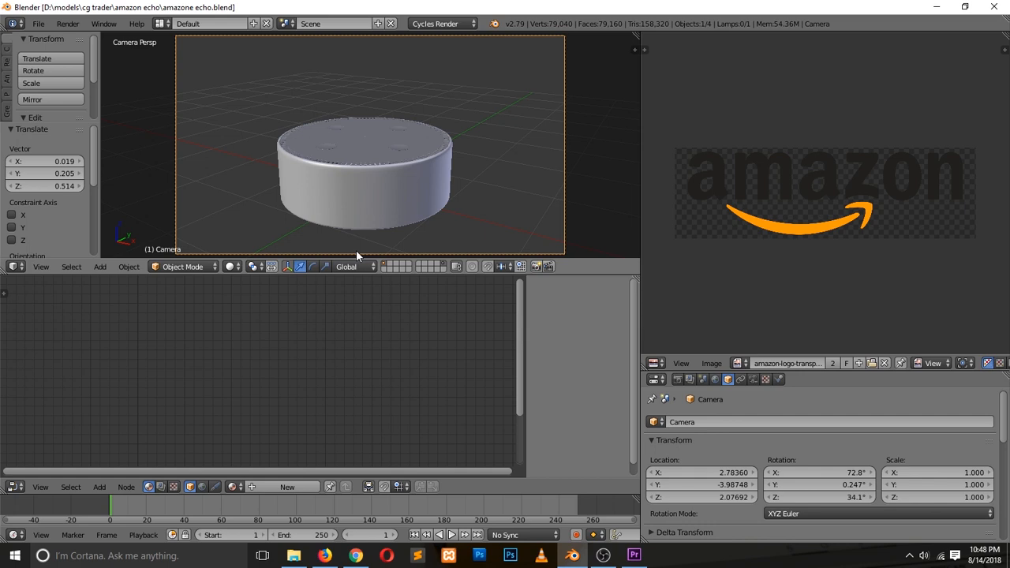
In rendered shading, rotate both Echo Dot parts about -39.45° around global Z so the logo faces the camera, and deselect everything.
click(230, 268)
click(254, 181)
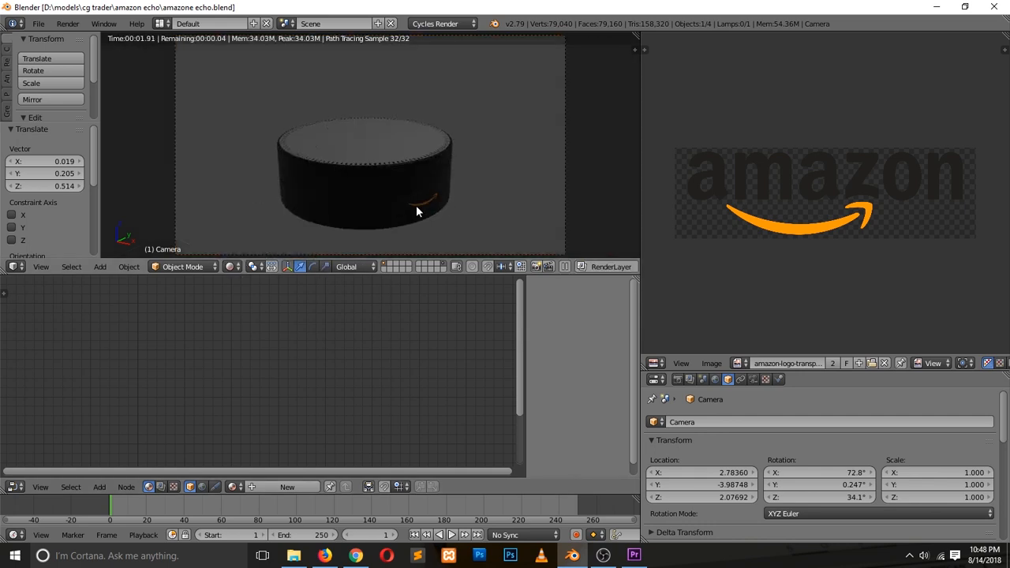
right_click(432, 198)
right_click(424, 140)
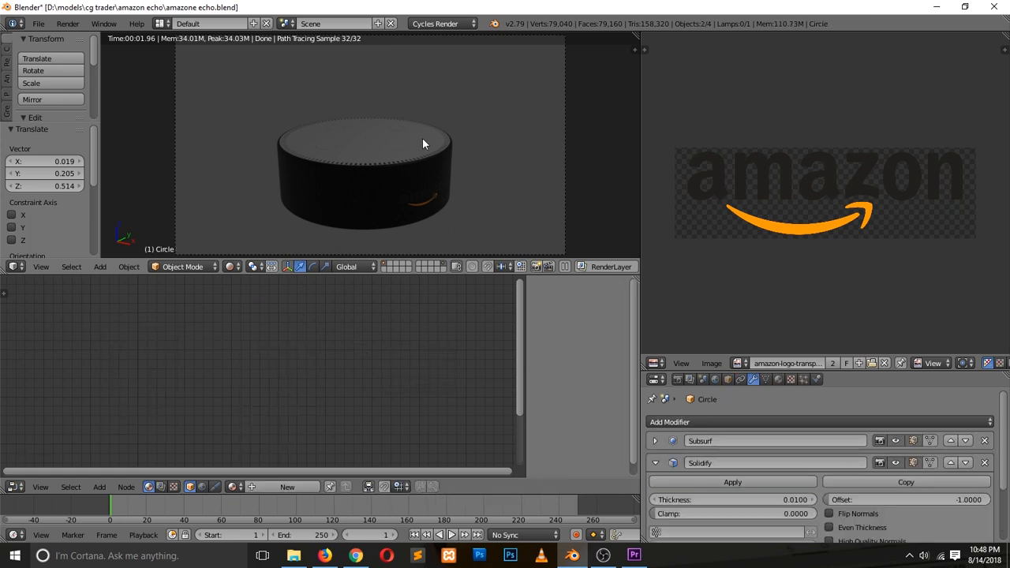
key(r)
key(z)
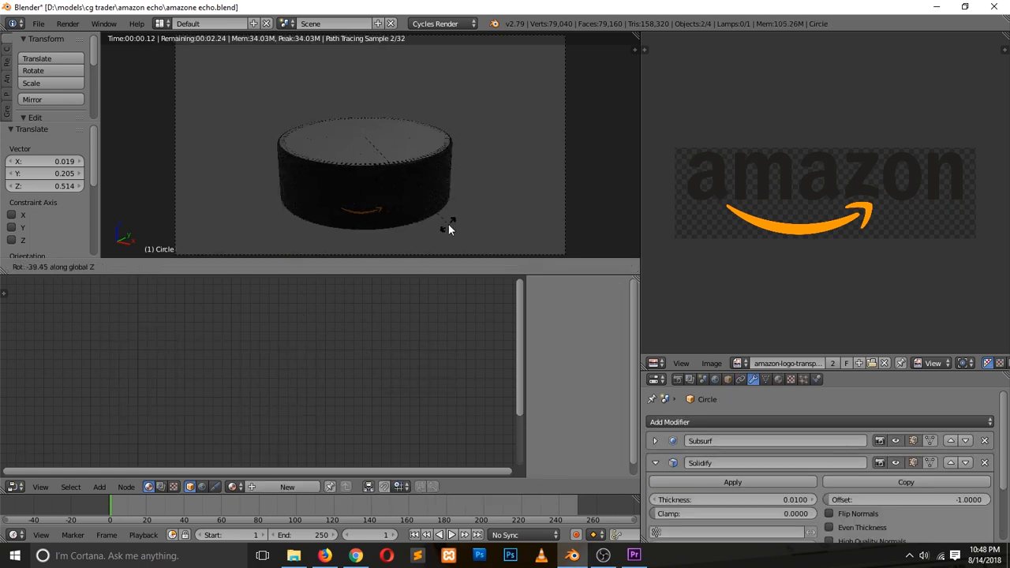
click(448, 224)
key(a)
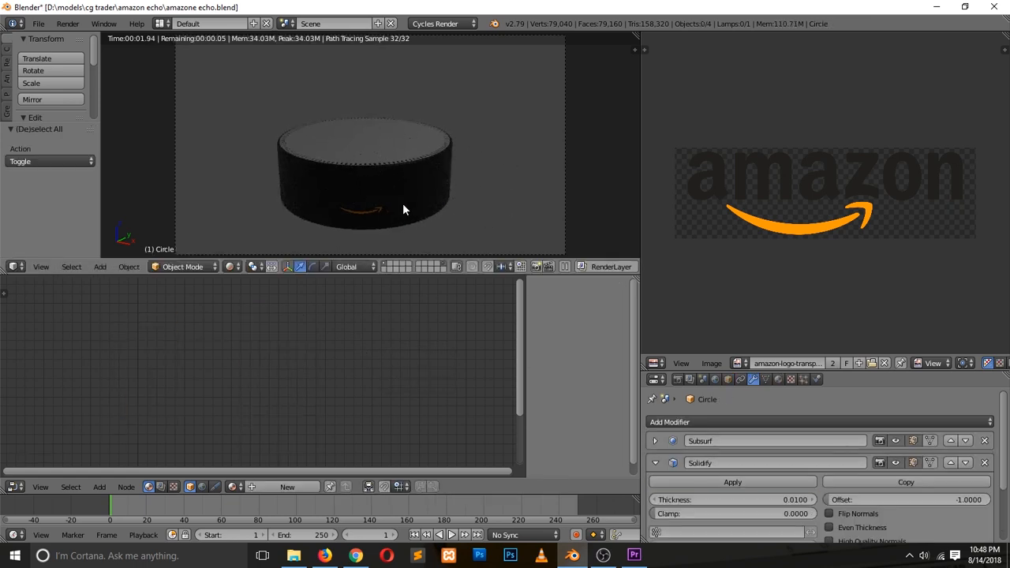
Select the outer body, space out its Image Texture and Principled BSDF nodes, and duplicate the Principled BSDF node.
right_click(432, 173)
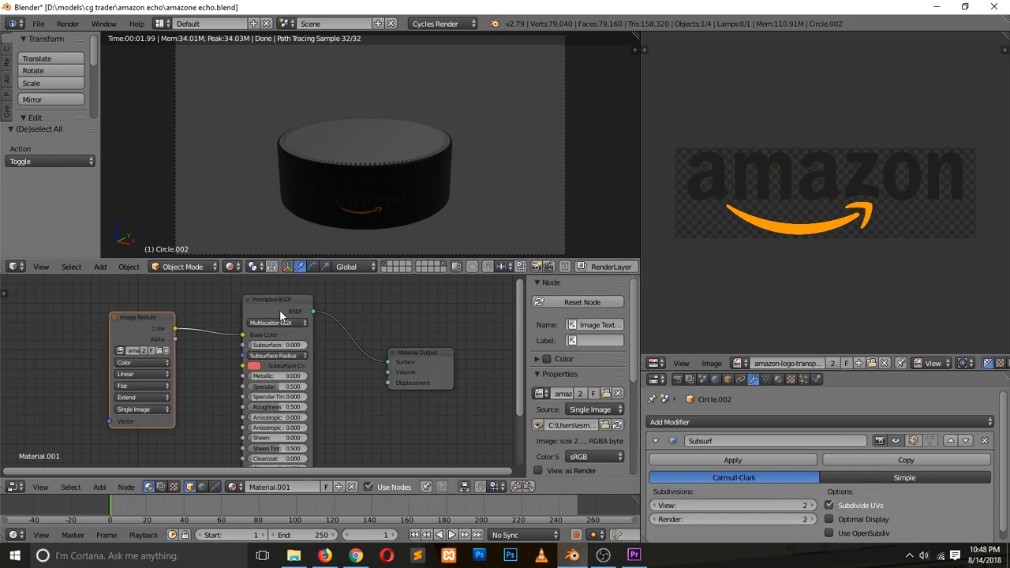
drag(155, 326, 96, 327)
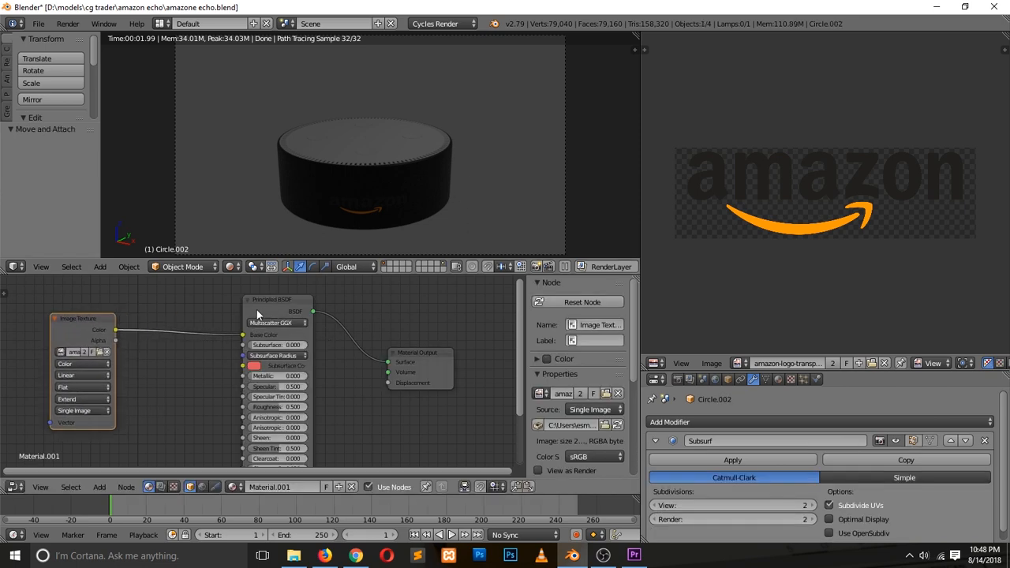
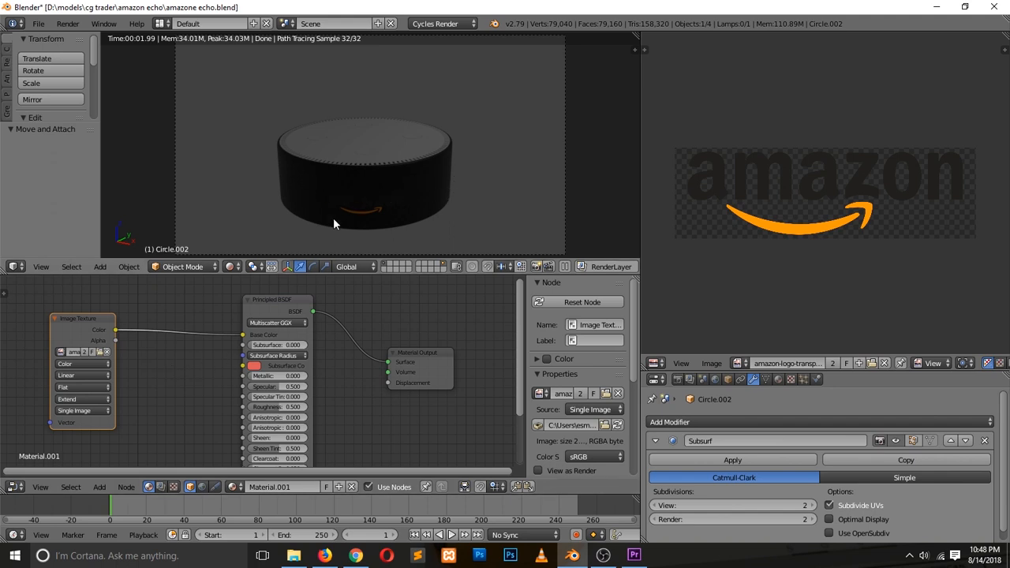
drag(274, 299, 220, 282)
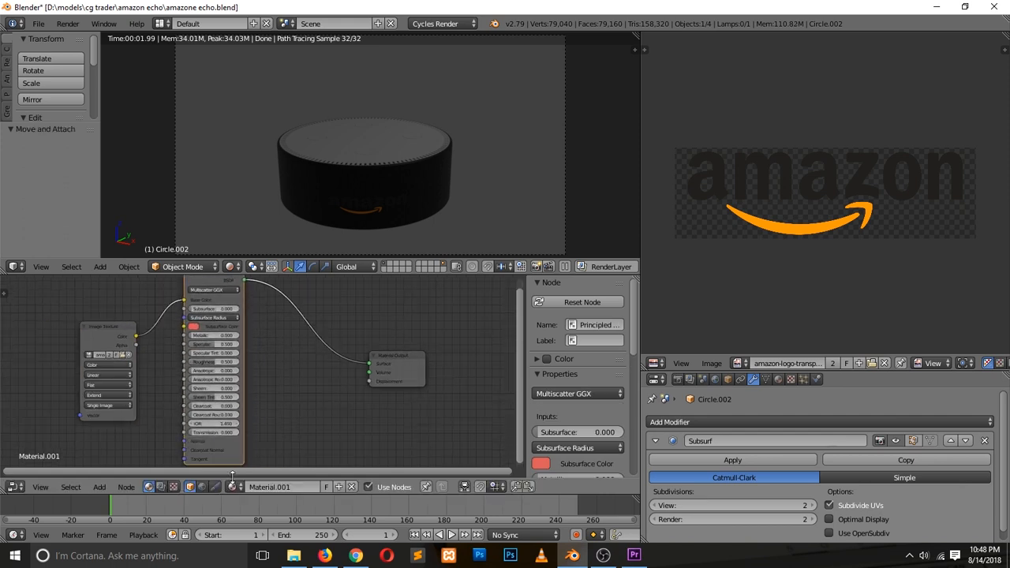
scroll(281, 385, down, 1)
key(shift+d)
click(293, 373)
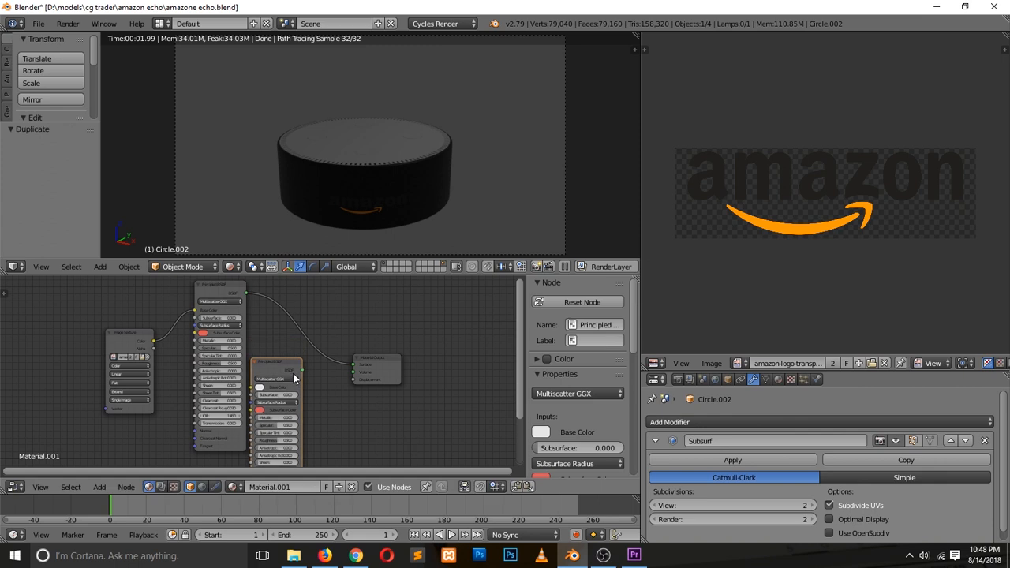
Insert a Mix Shader between the original Principled BSDF and the Material Output, and link the duplicate Principled BSDF to its second shader input.
drag(359, 371, 418, 337)
key(shift+a)
mouse_move(357, 371)
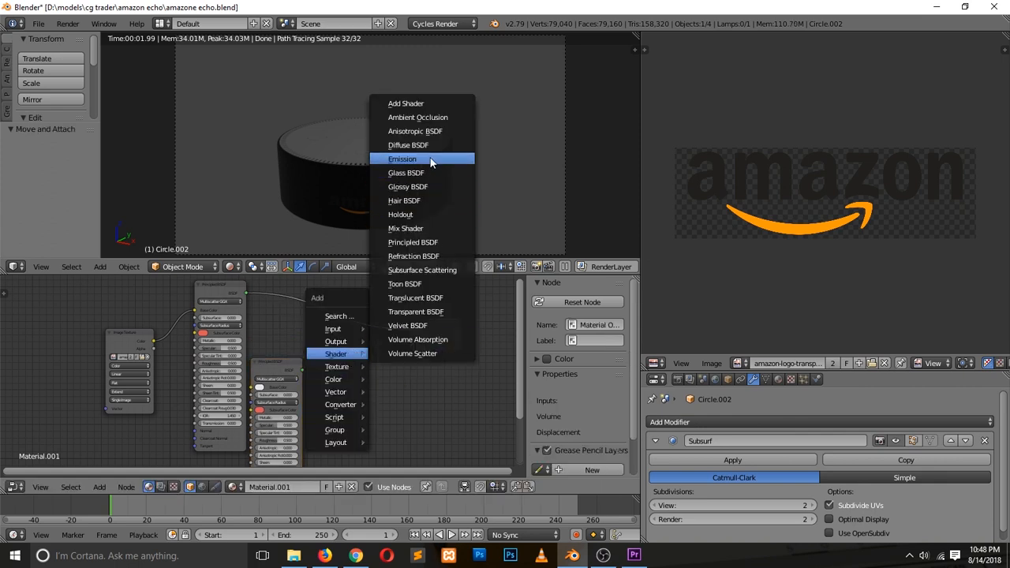
click(423, 229)
click(335, 335)
click(300, 373)
drag(311, 370, 334, 353)
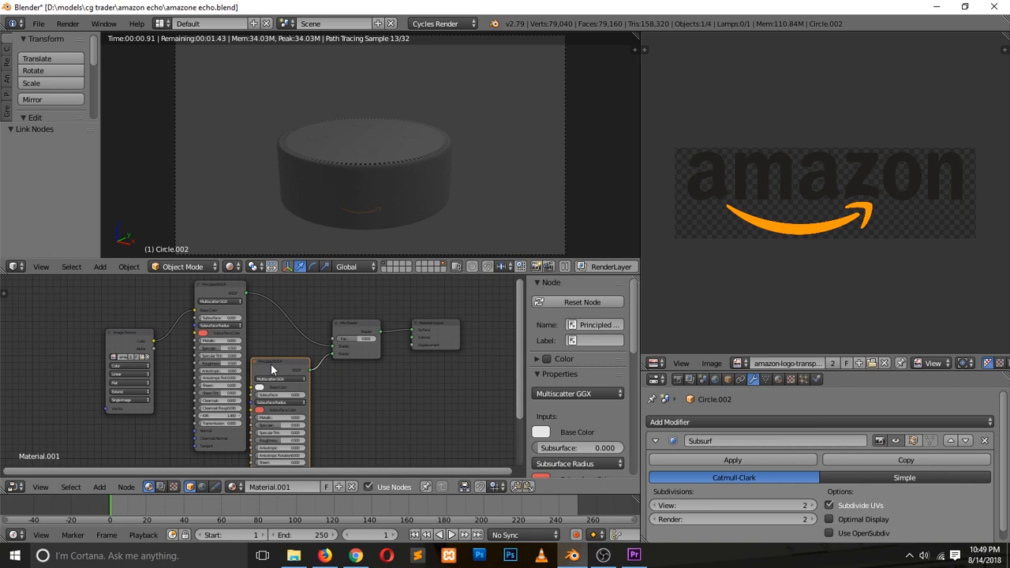
Link the Image Texture's Alpha to the Mix Shader's Fac and swap the two Principled BSDFs between its shader inputs.
drag(271, 364, 241, 400)
drag(152, 343, 336, 345)
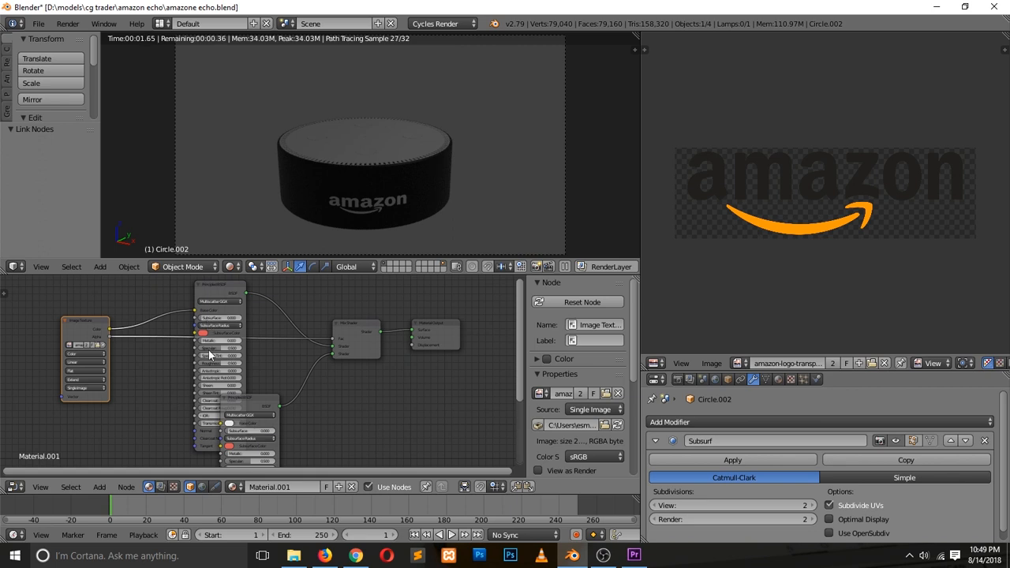
click(230, 424)
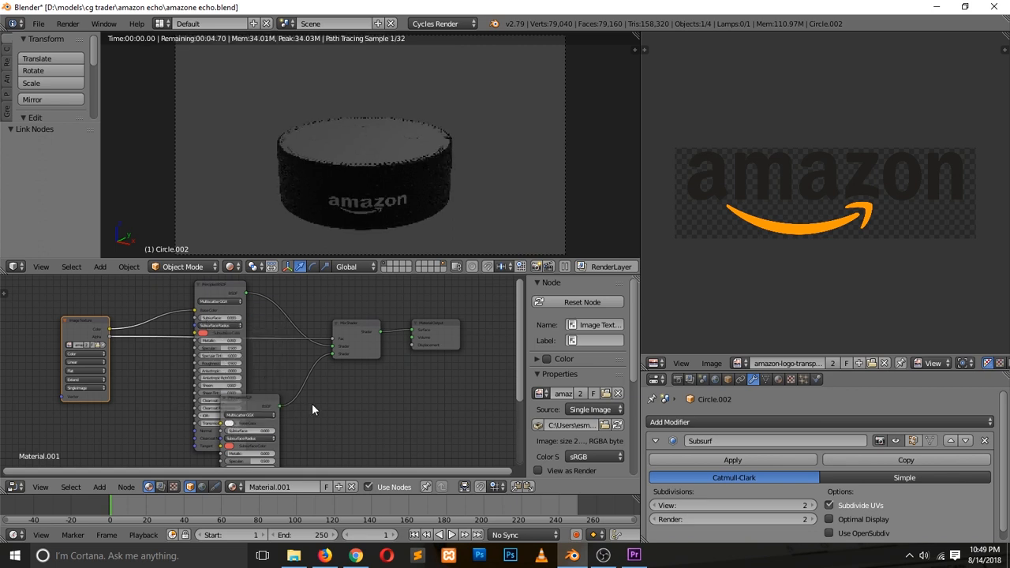
drag(334, 347, 328, 354)
Rearrange the Image Texture and both Principled BSDF nodes so they no longer overlap and their links are easy to follow.
drag(228, 289, 196, 287)
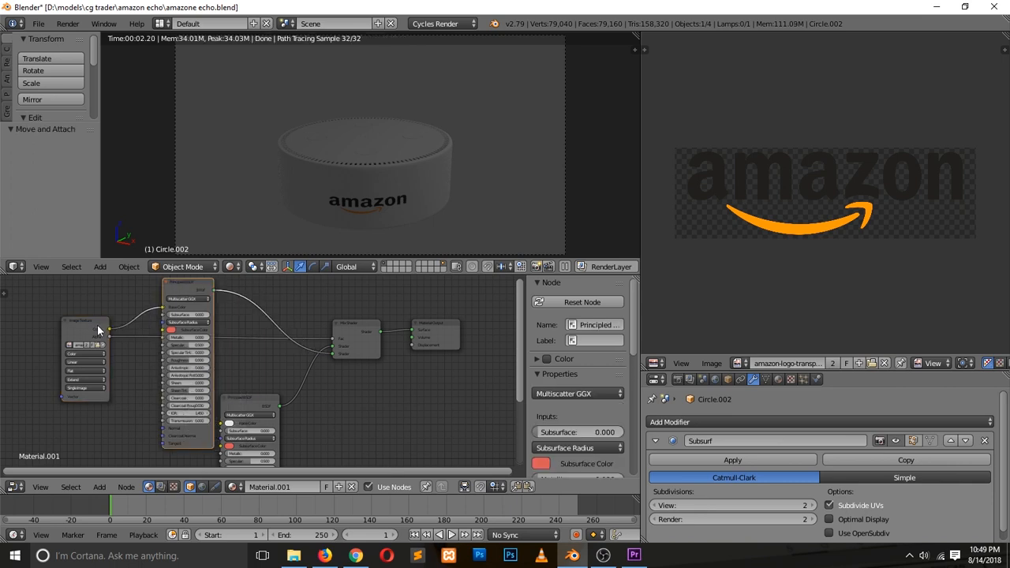
drag(97, 325, 94, 353)
drag(266, 414, 299, 387)
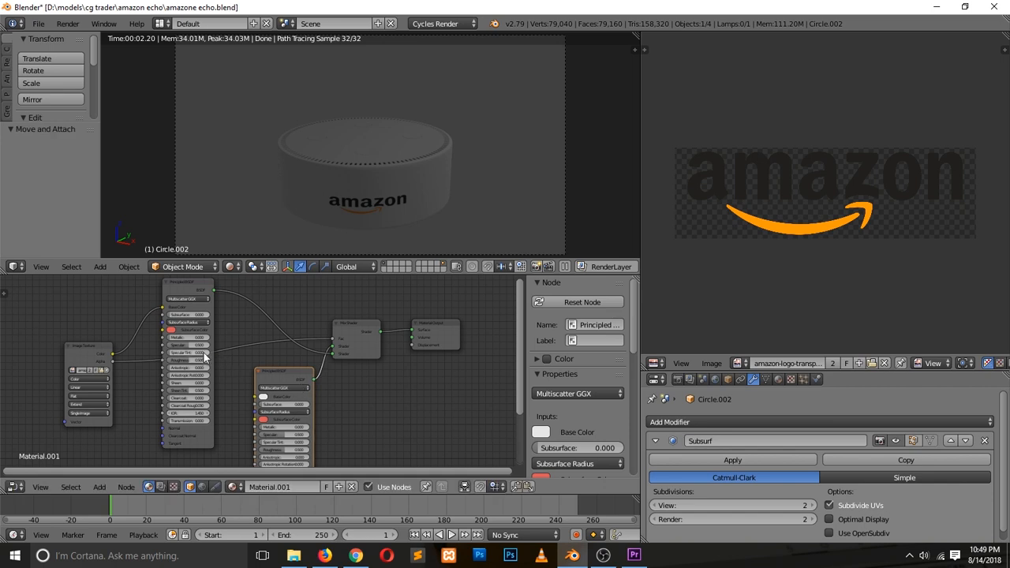
drag(198, 287, 216, 348)
drag(97, 350, 105, 320)
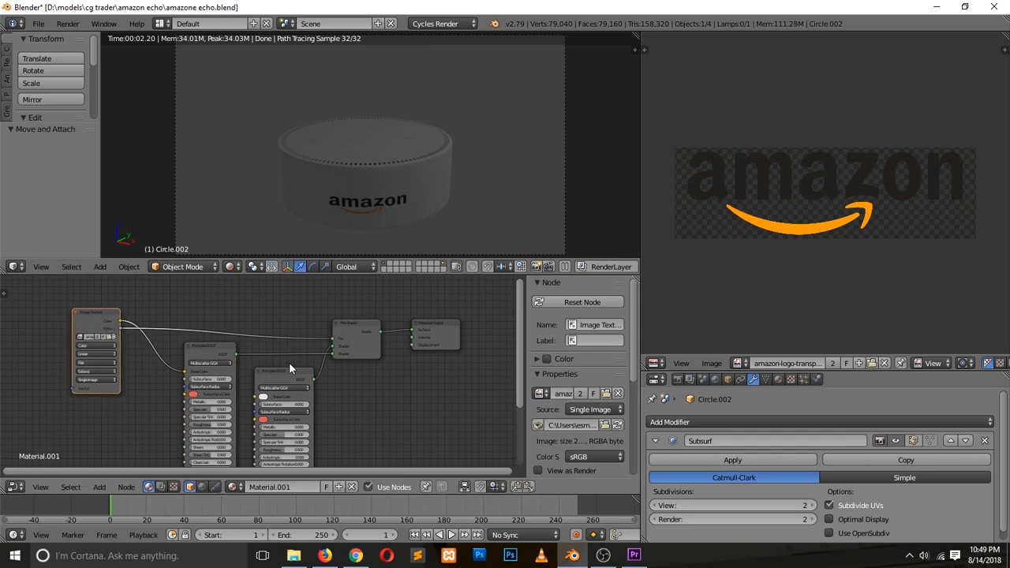
scroll(293, 375, up, 2)
drag(297, 390, 288, 383)
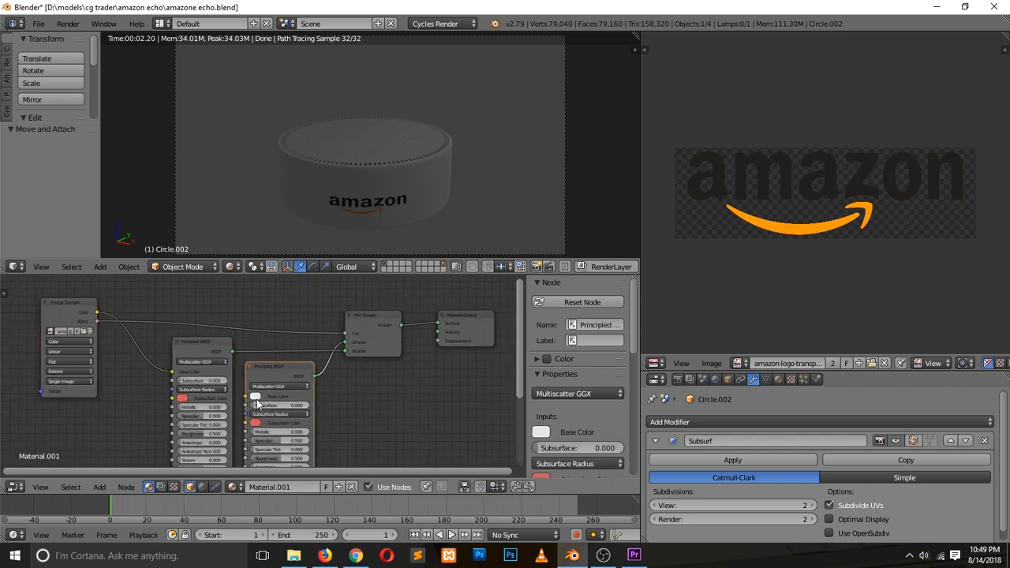
Save the file, switch the node editor to the World shader and enable nodes for it.
shift+scroll(293, 383, down, 1)
key(ctrl+s)
click(326, 331)
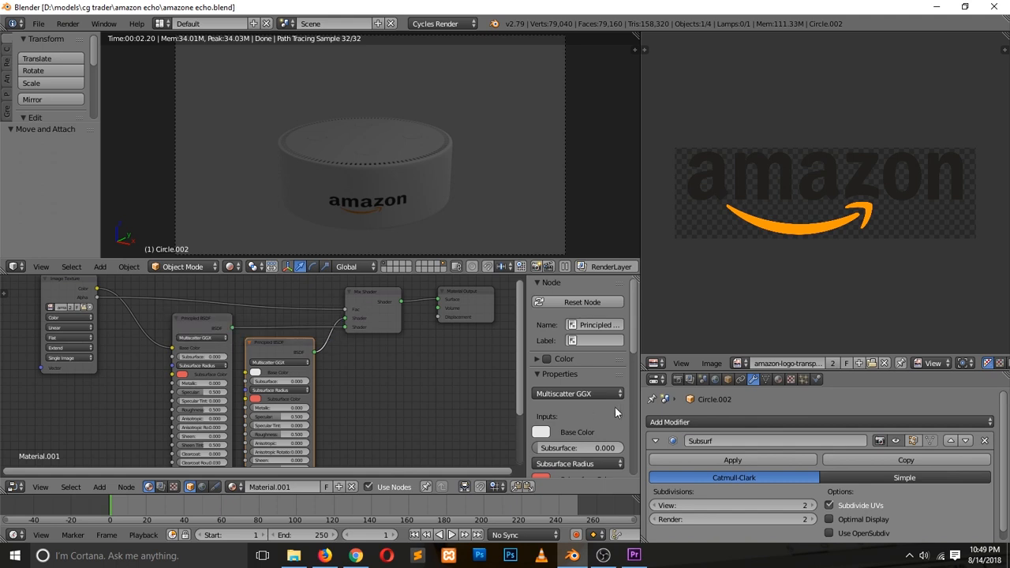
click(203, 487)
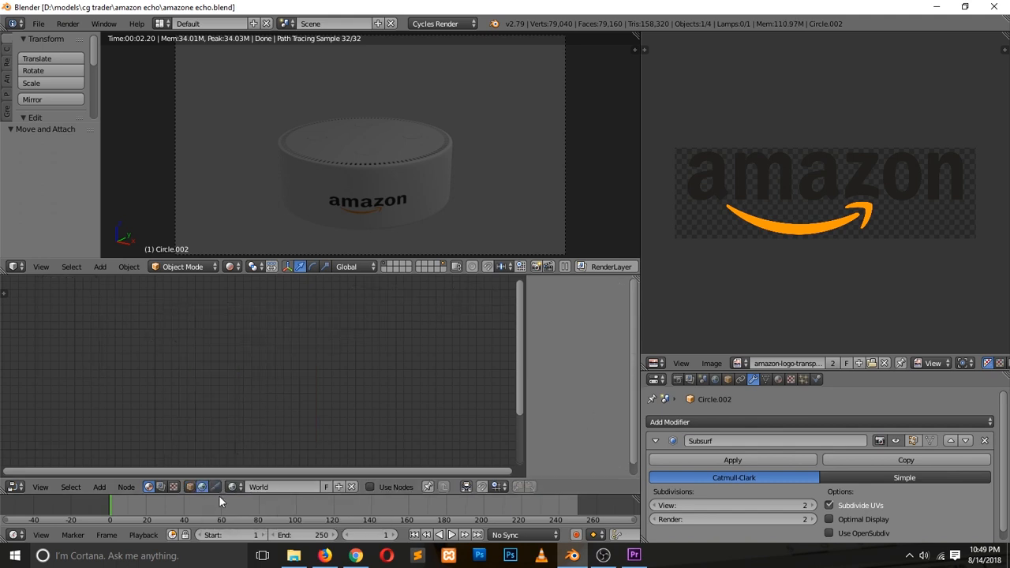
click(382, 484)
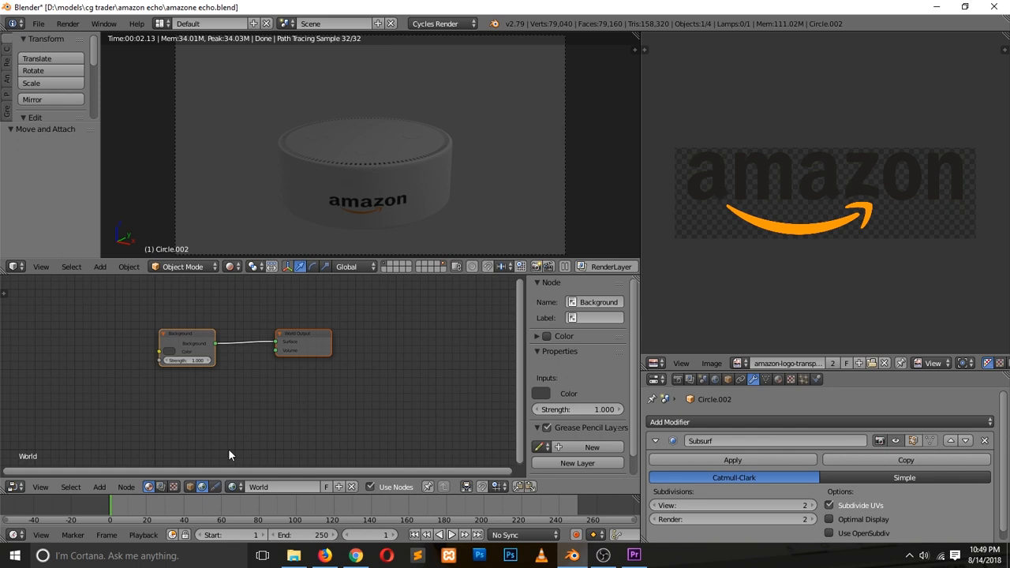
Set the World background's color input to an Environment Texture.
key(shift+a)
mouse_move(214, 389)
click(778, 380)
click(715, 380)
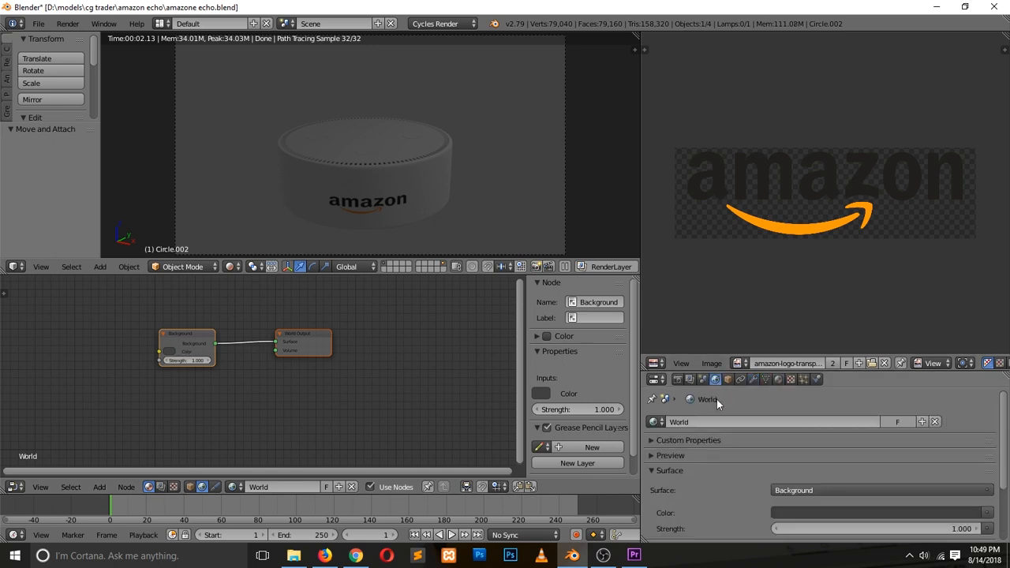
scroll(948, 500, down, 3)
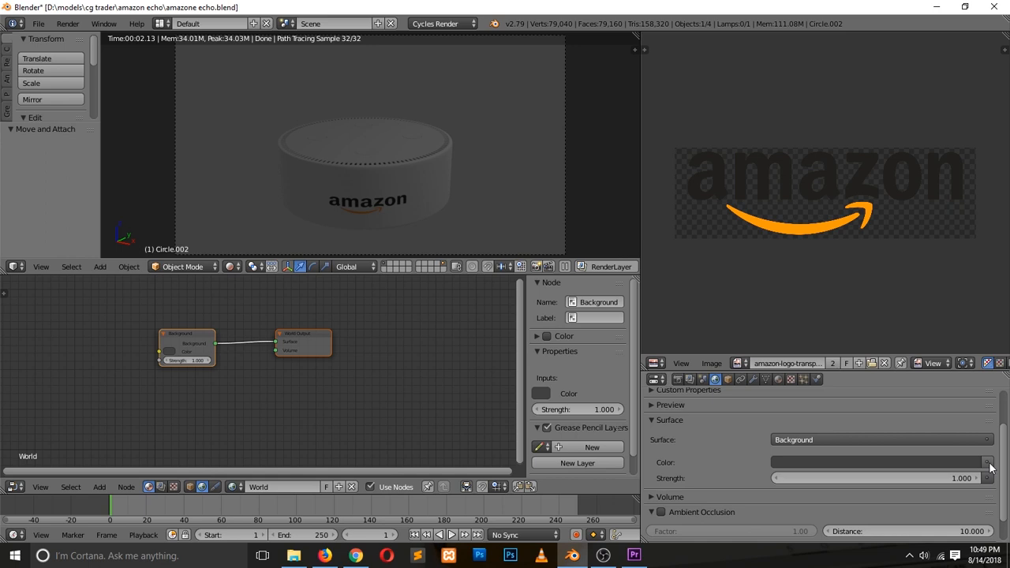
click(987, 463)
click(742, 322)
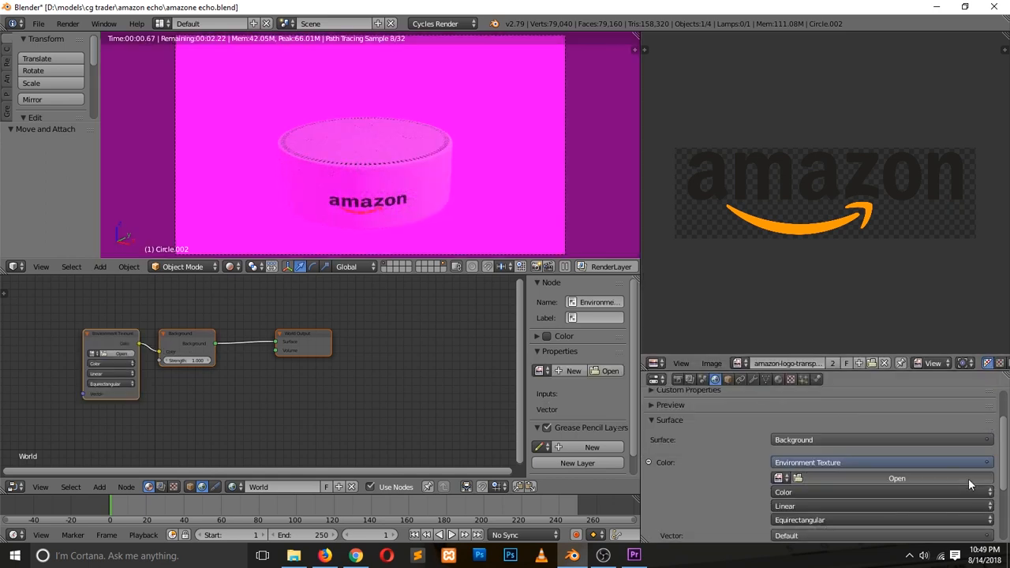
Load kiara_8_sunset_4k.hdr from the TEXTURES folder as the World's environment image and save the file.
click(969, 478)
click(166, 88)
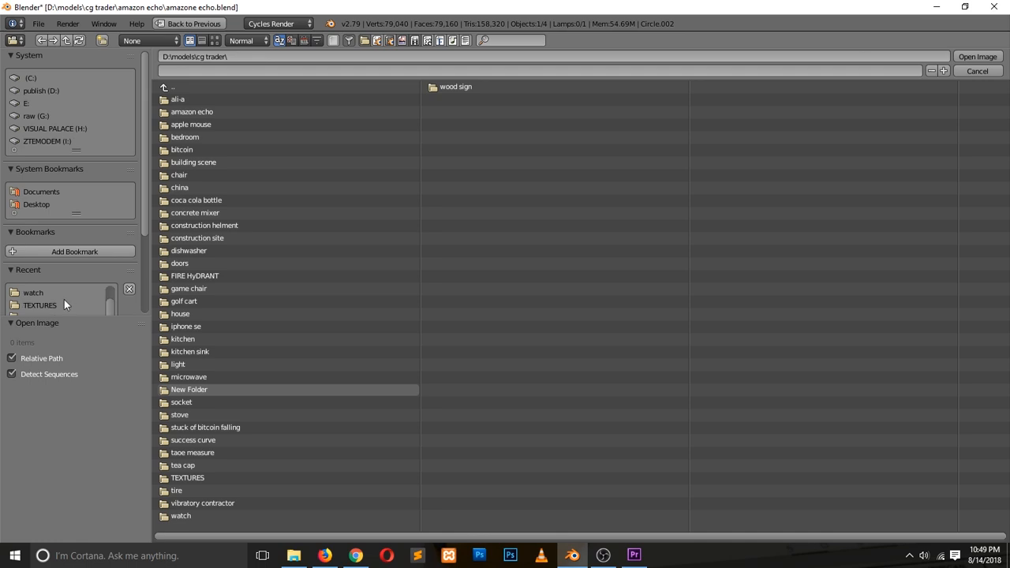
click(64, 301)
click(216, 41)
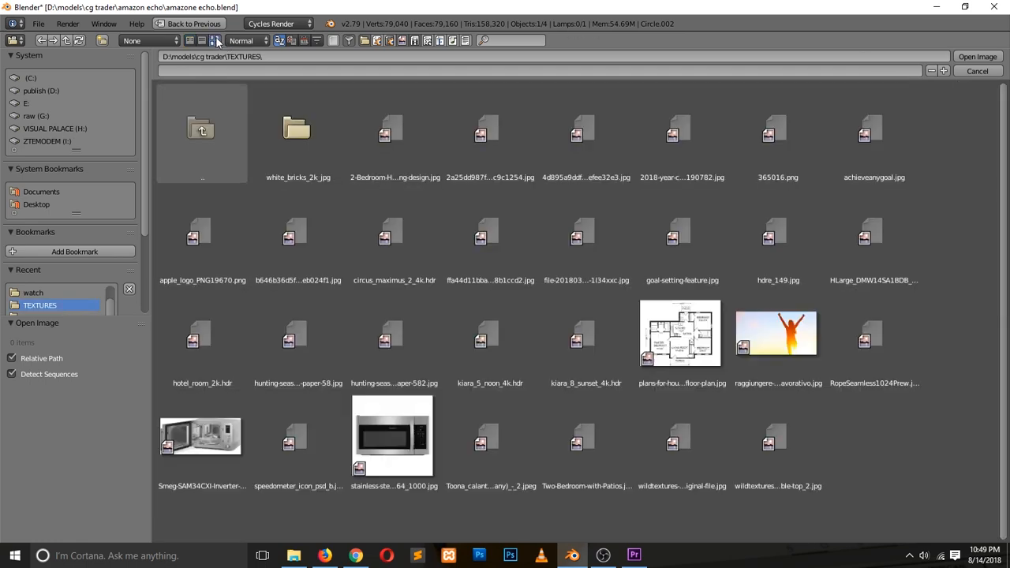
click(565, 339)
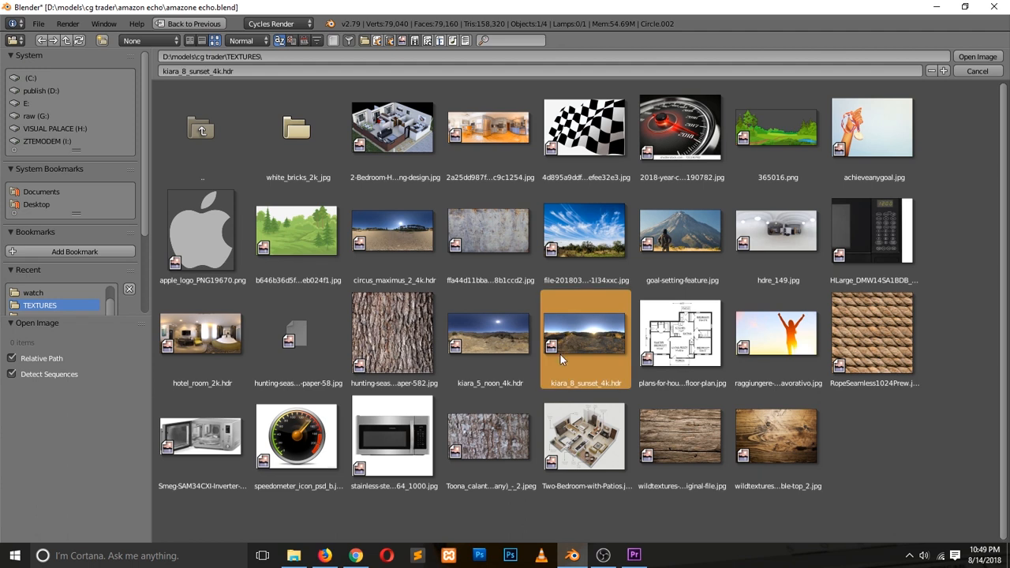
key(Return)
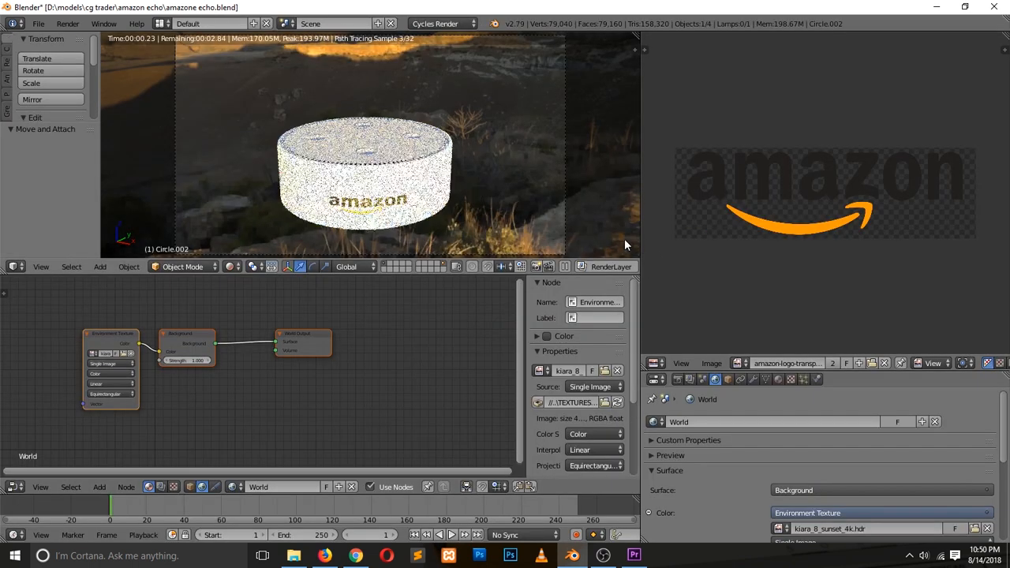
key(ctrl+s)
key(Return)
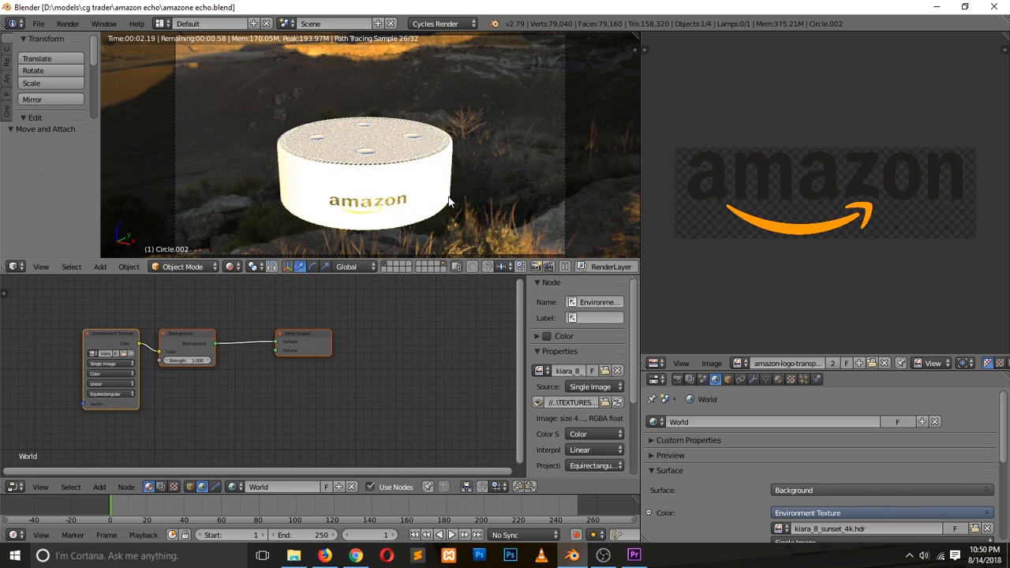
Enlarge the properties area and set the scene's color management view to Filmic and the sequencer color space to Filmic Log.
drag(736, 371, 735, 240)
click(690, 233)
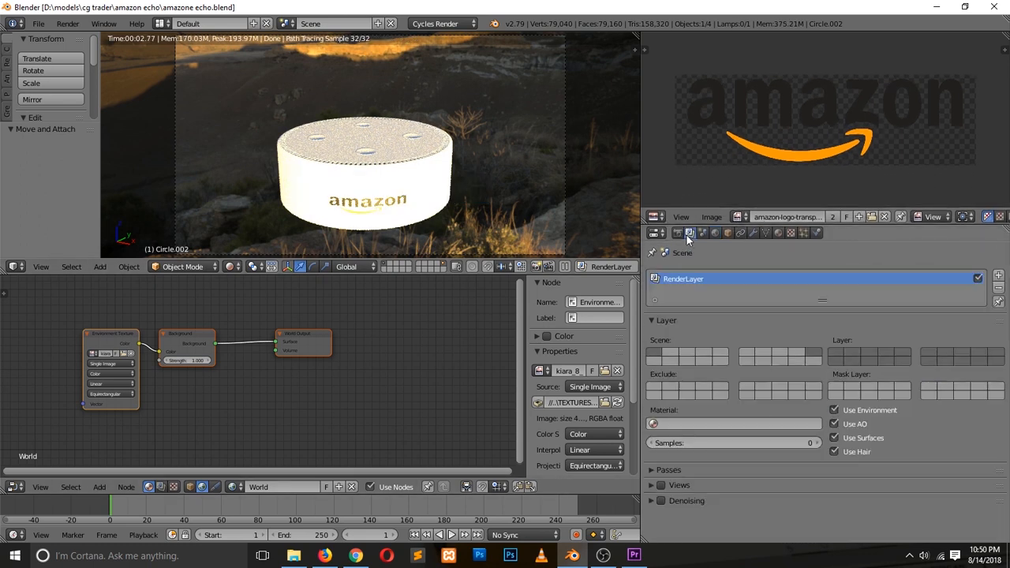
click(702, 233)
scroll(691, 396, down, 5)
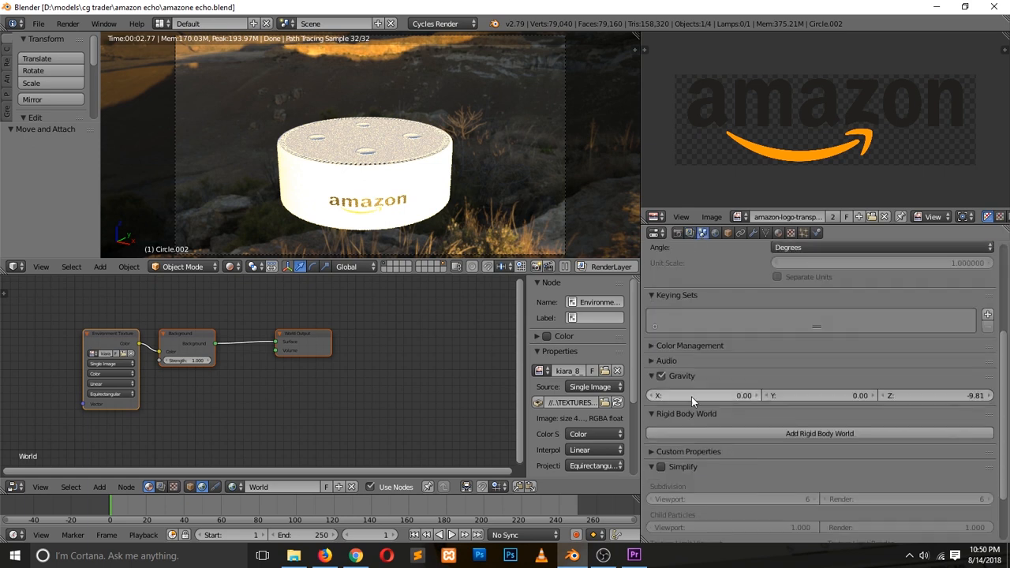
click(687, 321)
click(843, 352)
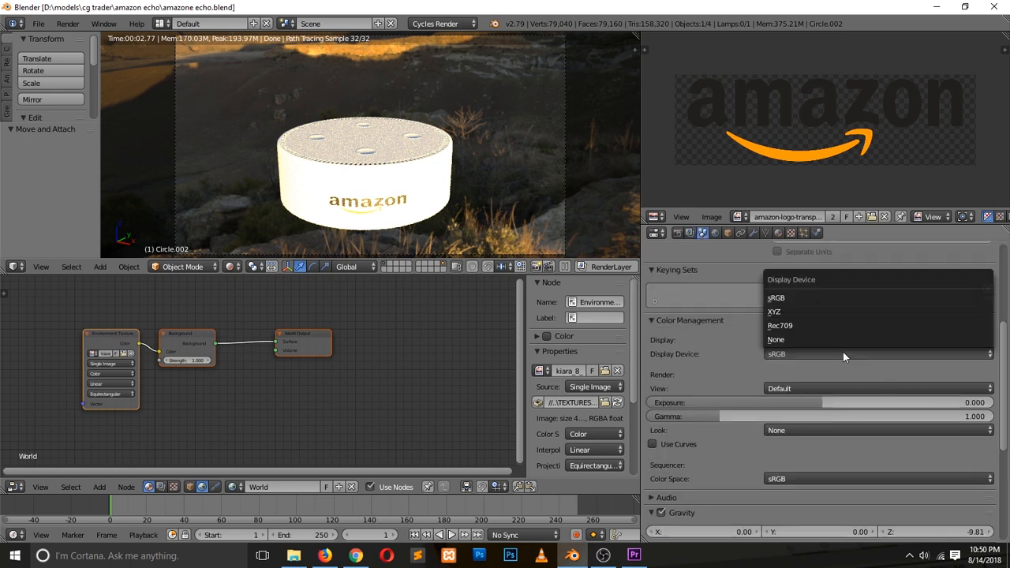
click(825, 383)
click(828, 360)
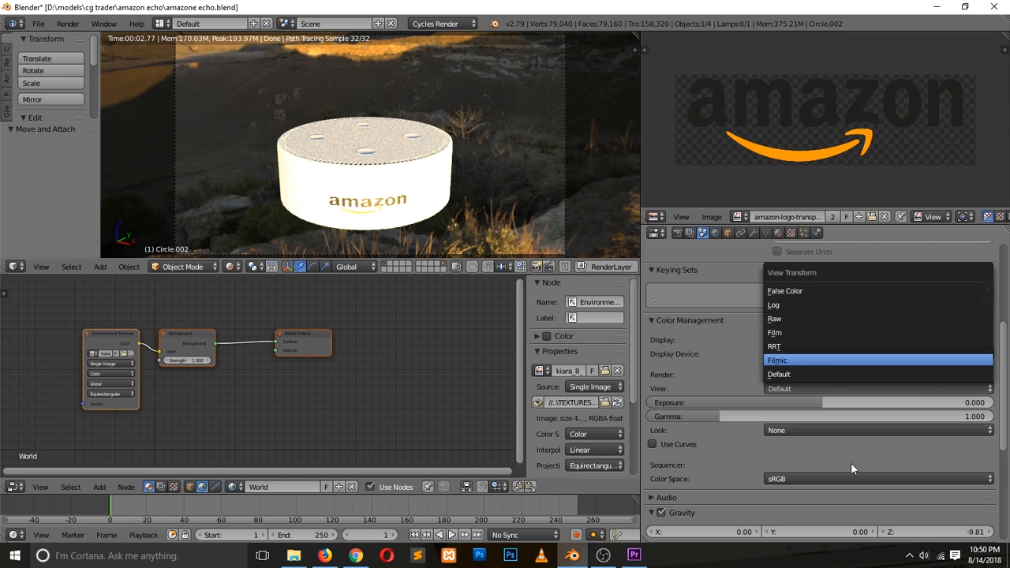
click(855, 478)
click(853, 465)
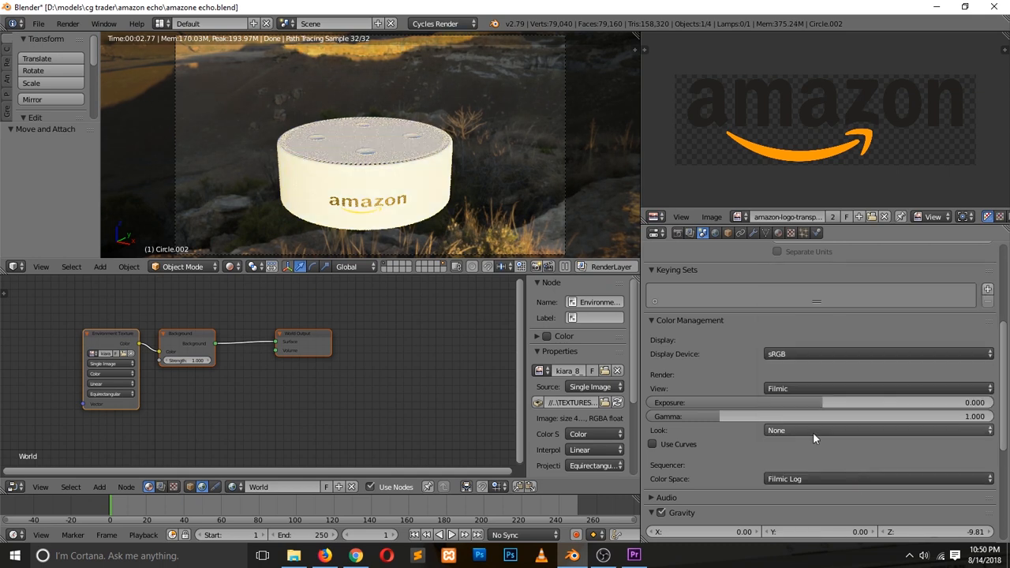
Set the color management look to High Contrast and save the file.
click(815, 431)
click(822, 388)
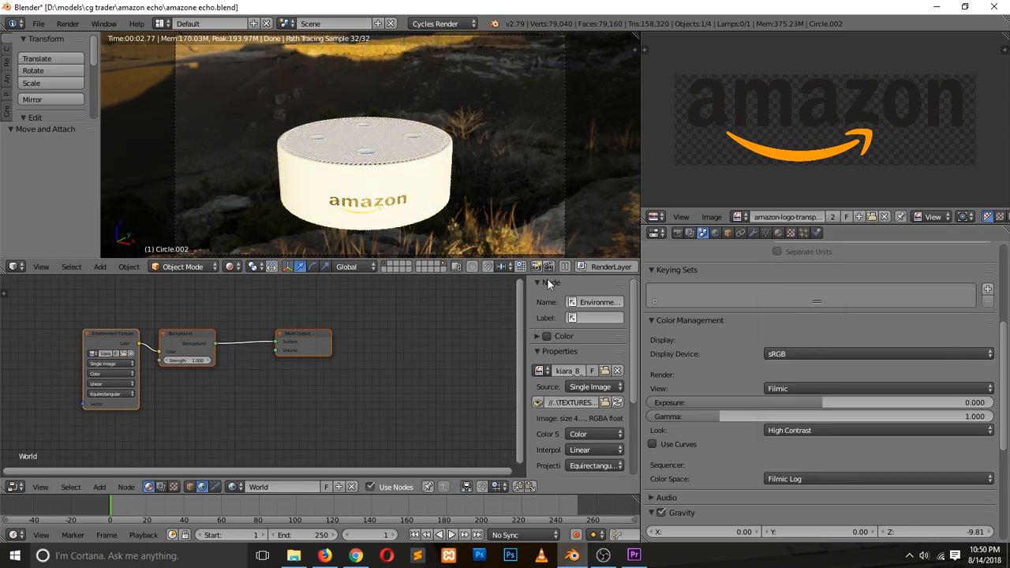
key(ctrl+s)
click(497, 215)
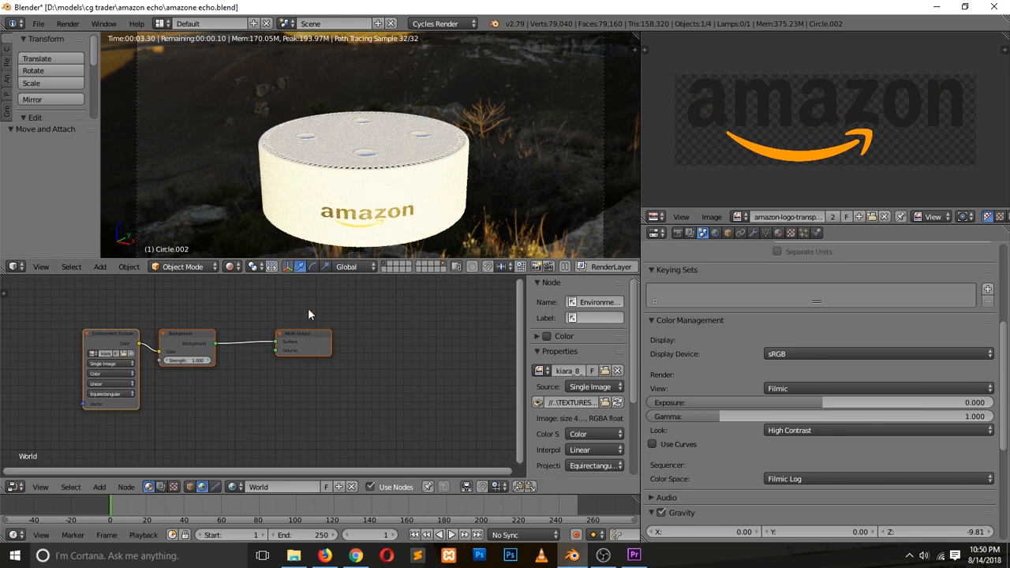
In the body's material nodes, lower Roughness to 0.092 on the unlinked-color Principled BSDF and 0.117 on the logo one, and save.
click(189, 487)
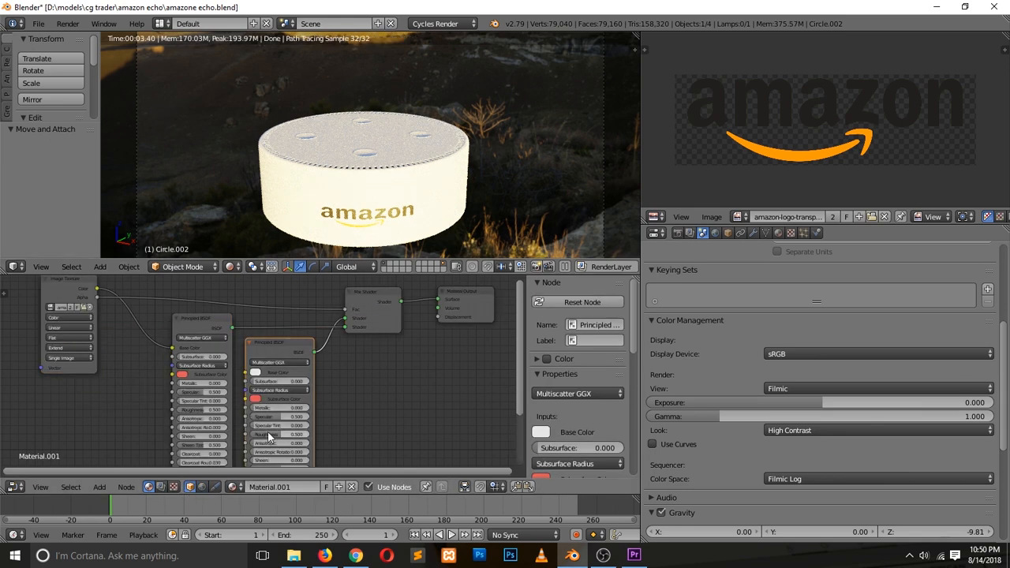
drag(278, 435, 298, 426)
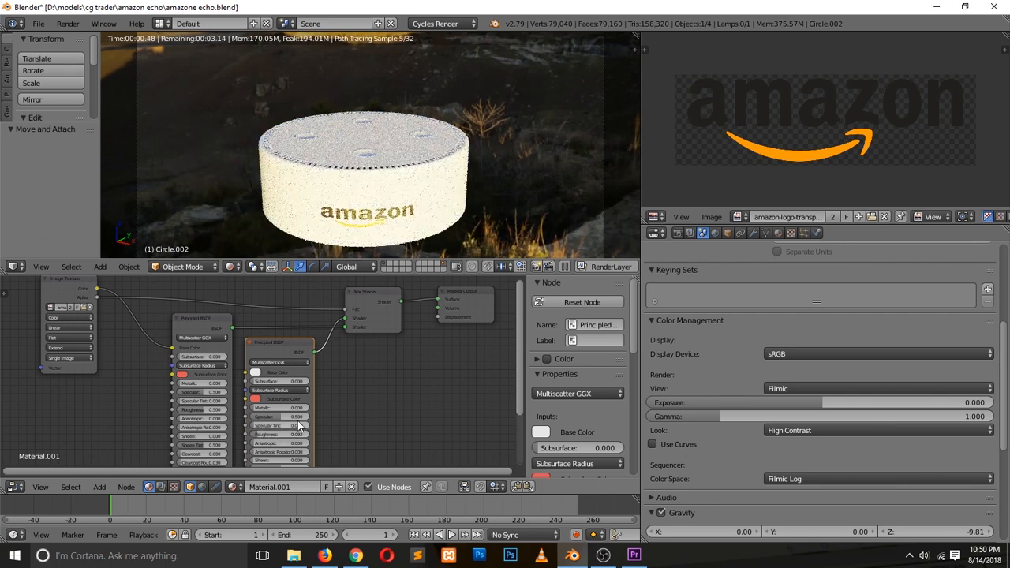
drag(207, 411, 187, 411)
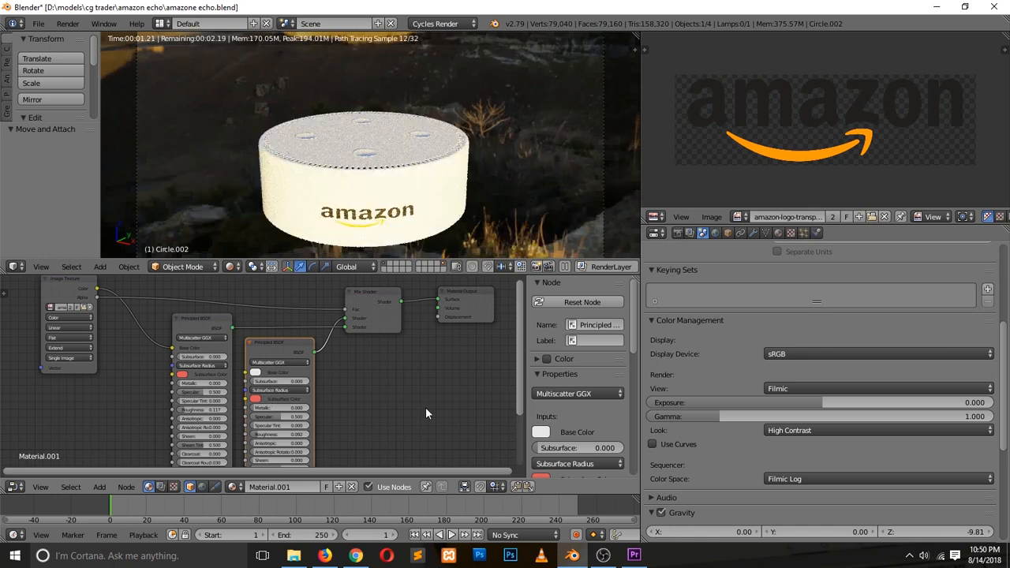
key(ctrl+s)
click(467, 407)
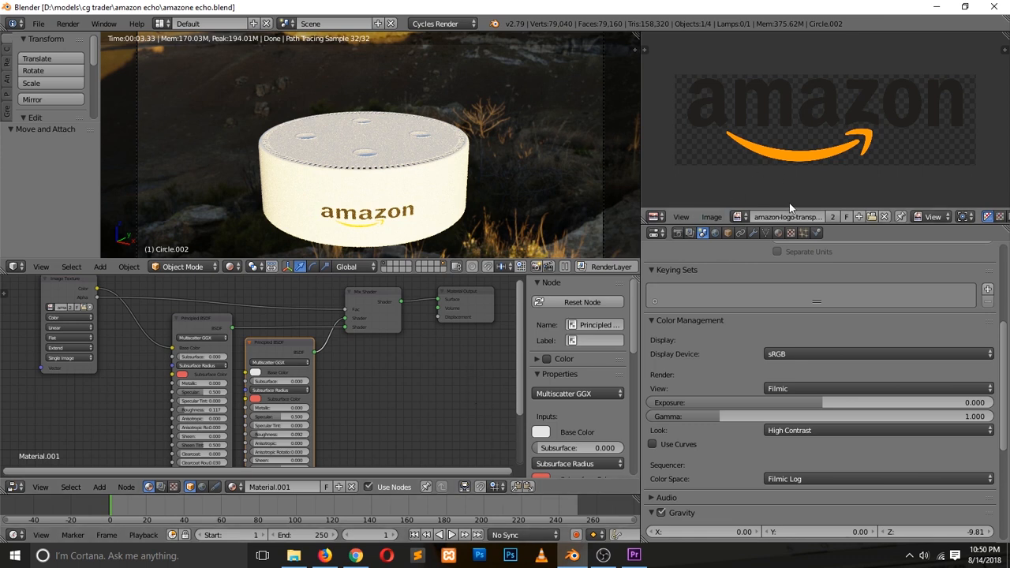
Show the white rear-view Echo Dot photo as reference and set the Roughness of both Principled BSDFs to 0.
click(748, 218)
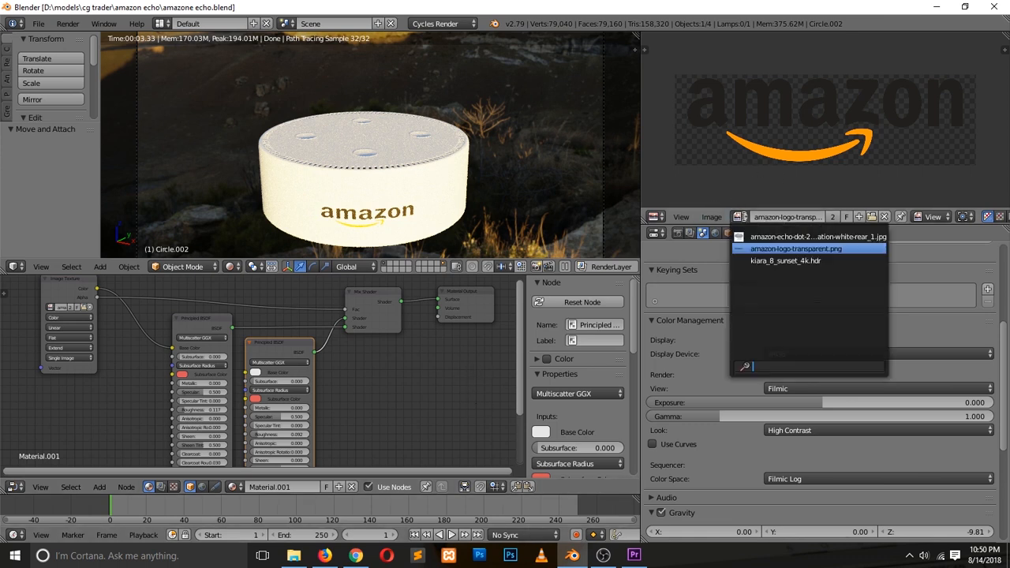
click(757, 236)
scroll(784, 162, up, 5)
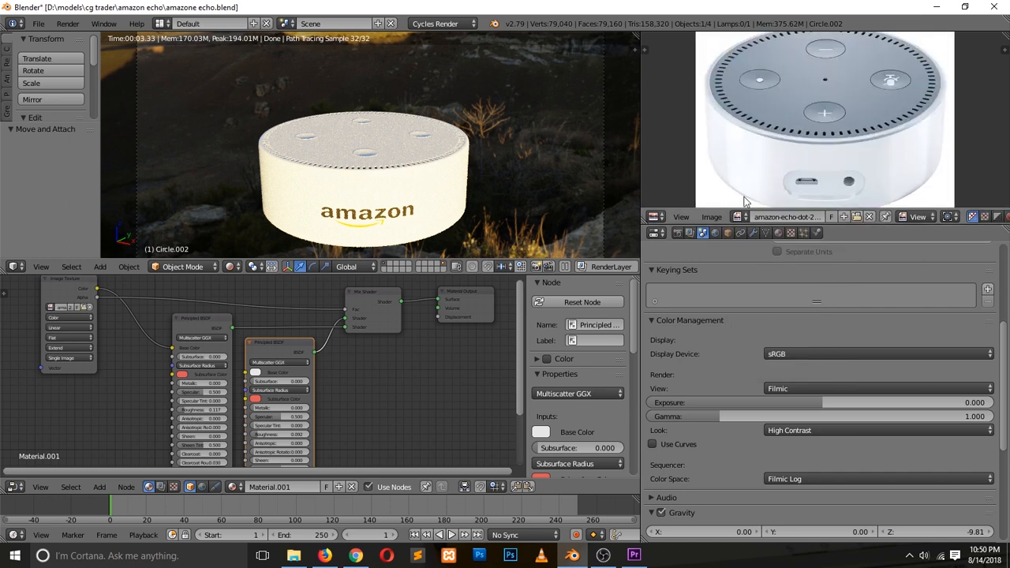
scroll(774, 192, up, 1)
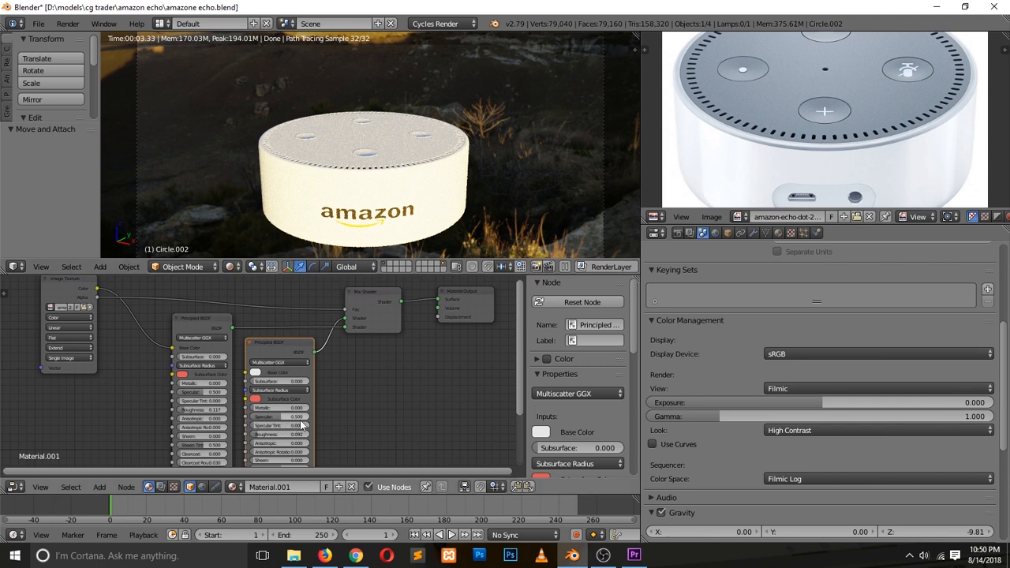
drag(259, 433, 252, 433)
drag(186, 409, 175, 410)
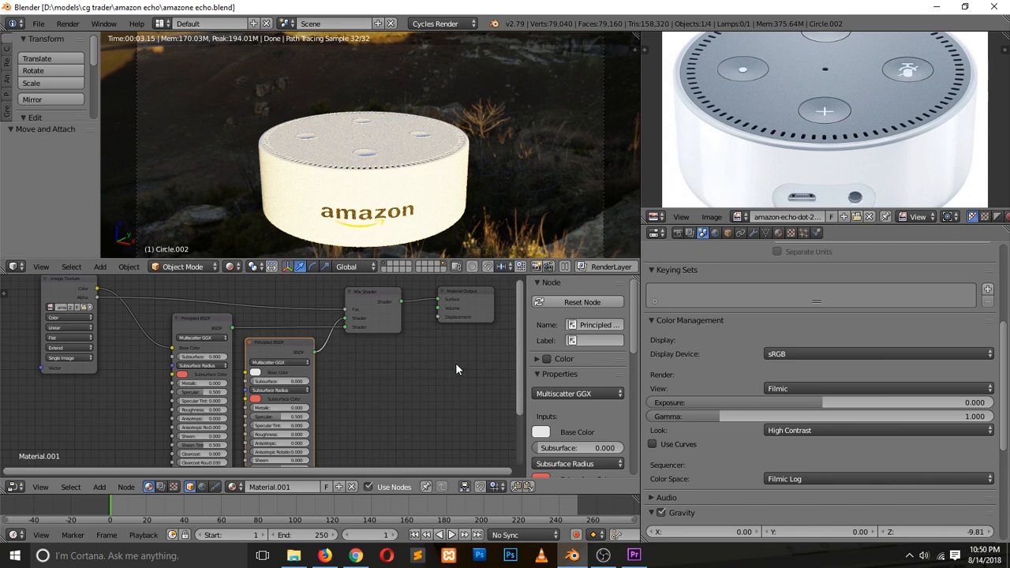
Replace the World's environment image with hdre_149.jpg from the TEXTURES folder and save the file.
click(716, 233)
click(975, 382)
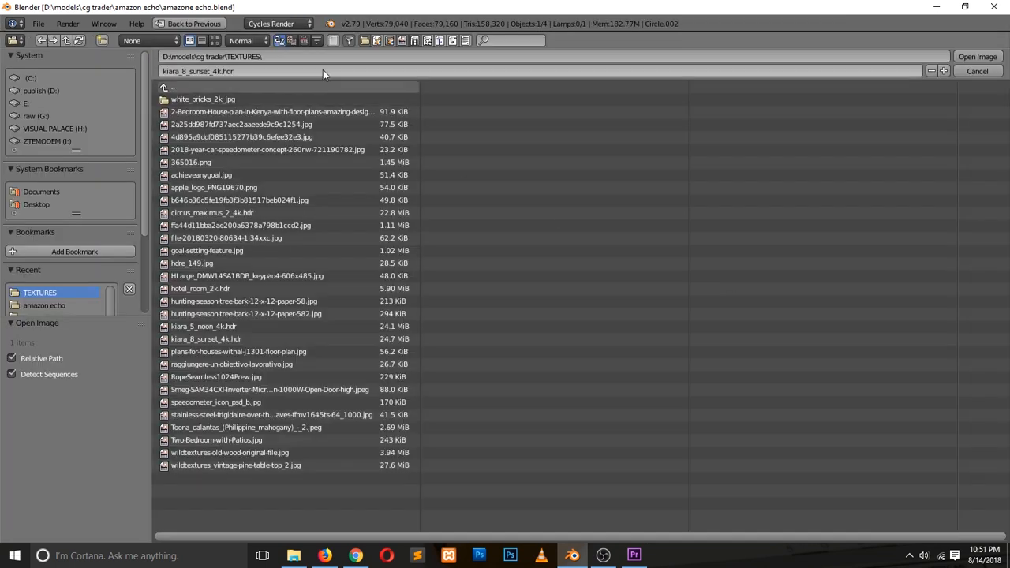
click(213, 42)
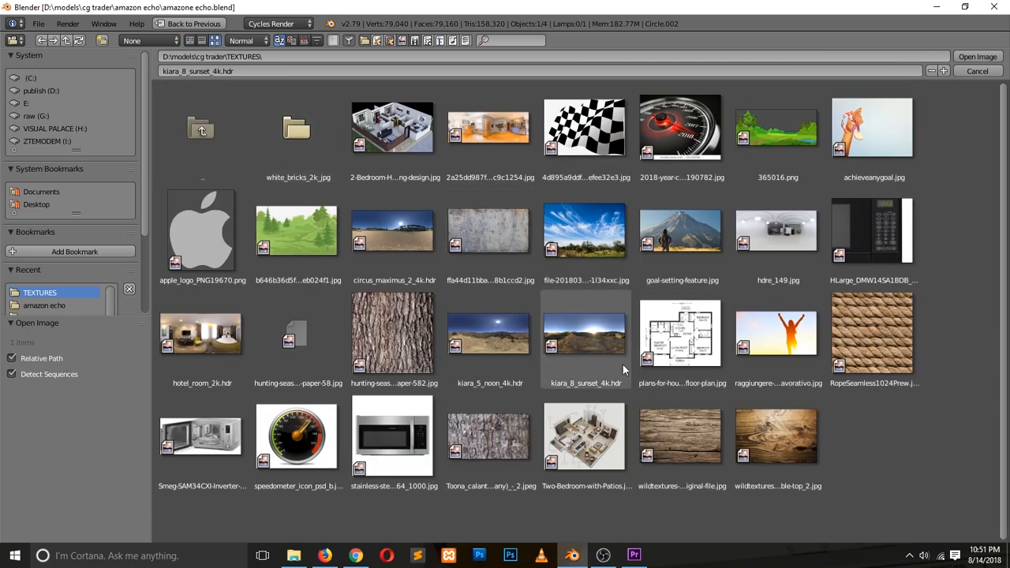
double_click(762, 237)
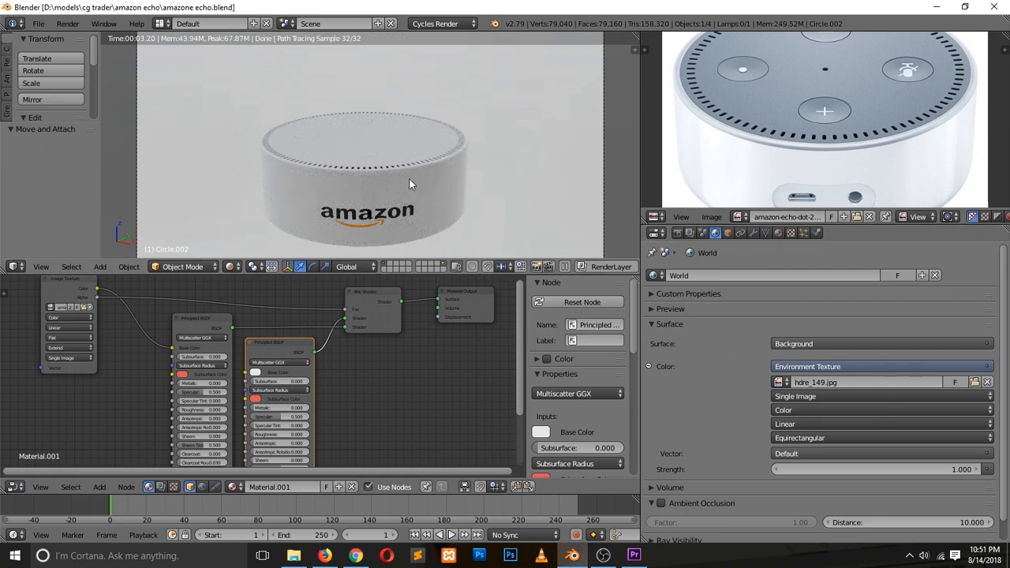
key(ctrl+s)
click(461, 196)
Compare with the reference photo and set the plain body Principled BSDF's Metallic to 1 and Roughness to about 0.37.
scroll(854, 139, down, 1)
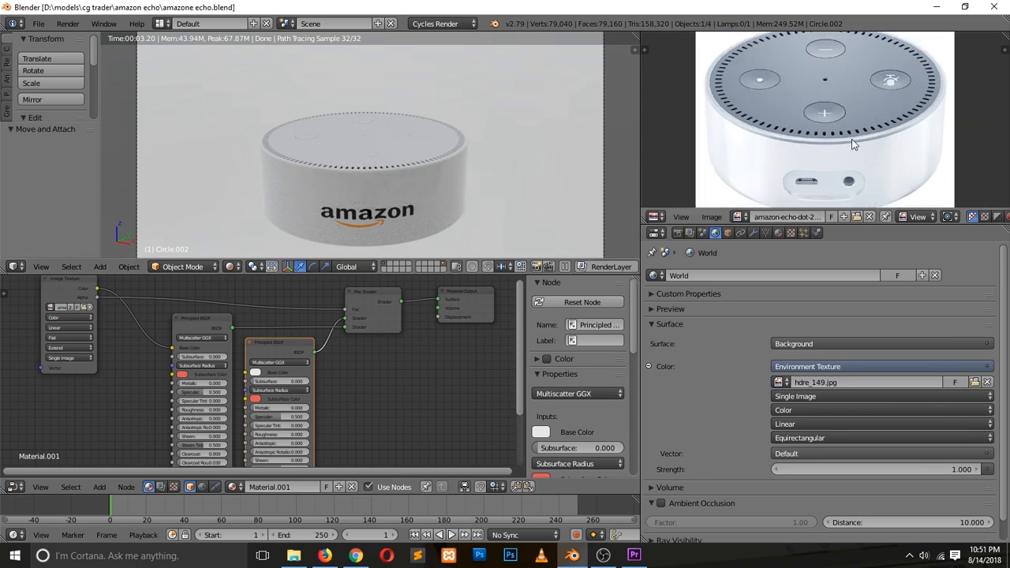
scroll(853, 145, up, 2)
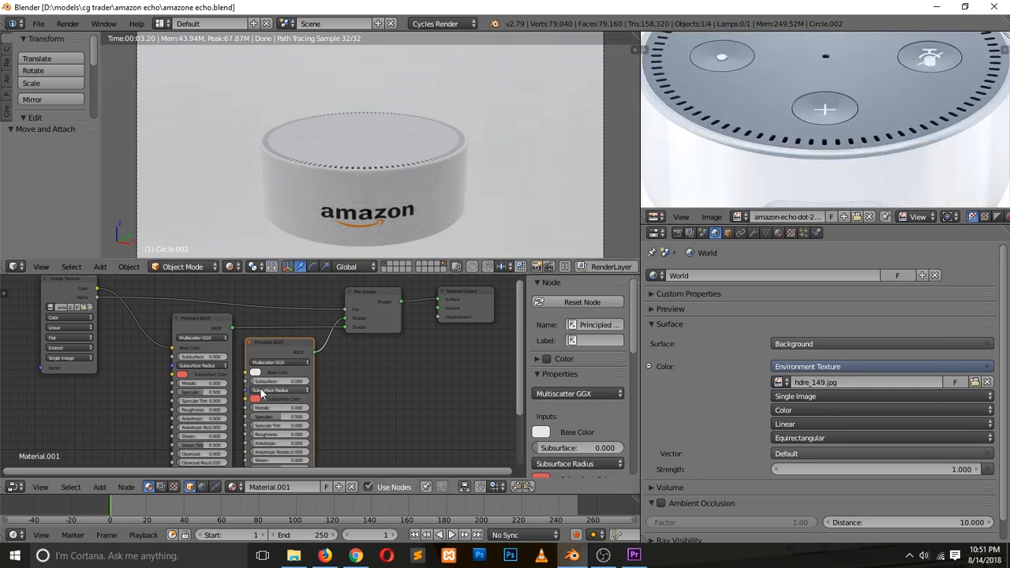
drag(272, 407, 310, 407)
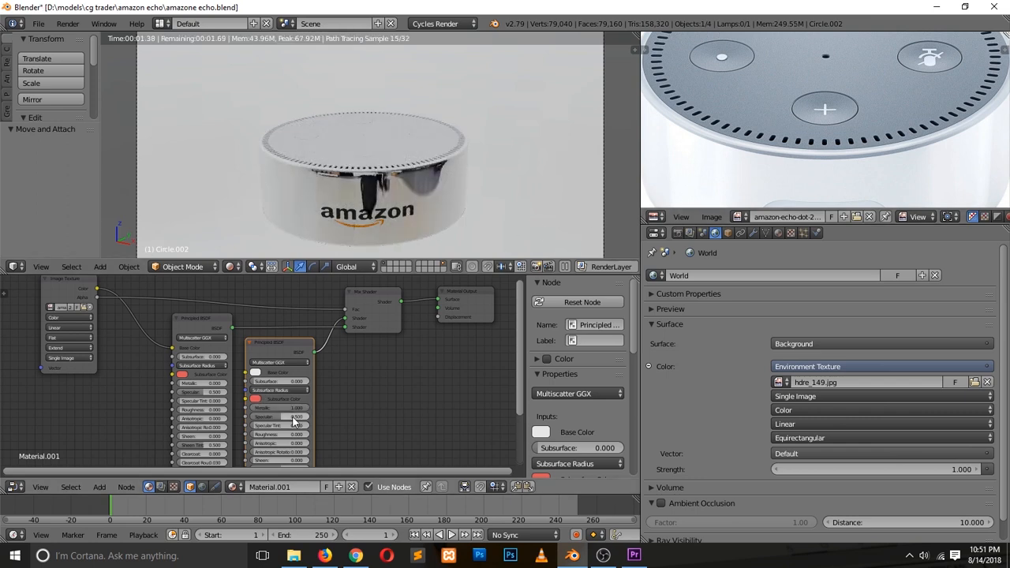
drag(259, 435, 275, 435)
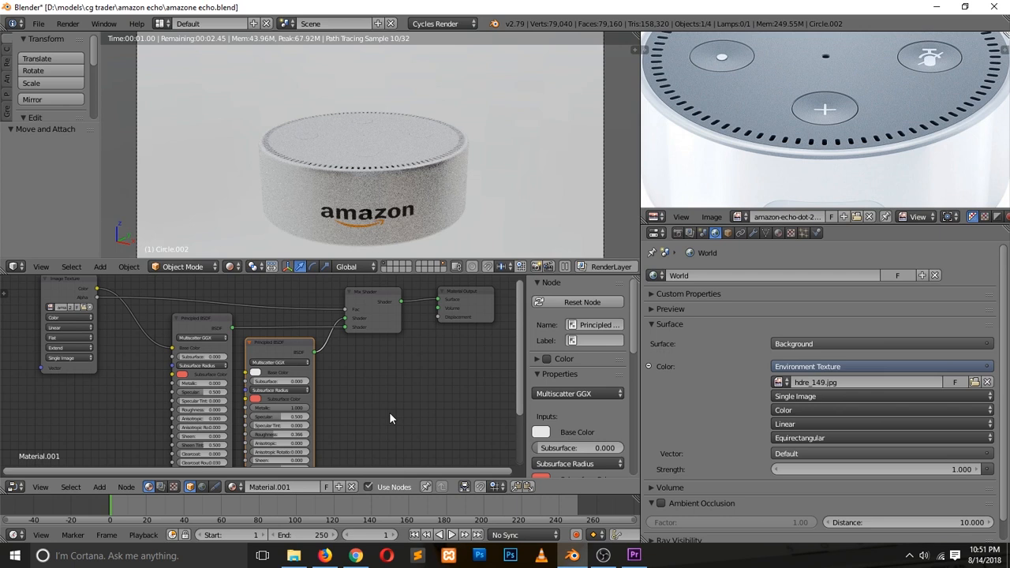
Select the Circle object at the top of the Echo Dot and create a new material for it.
right_click(357, 162)
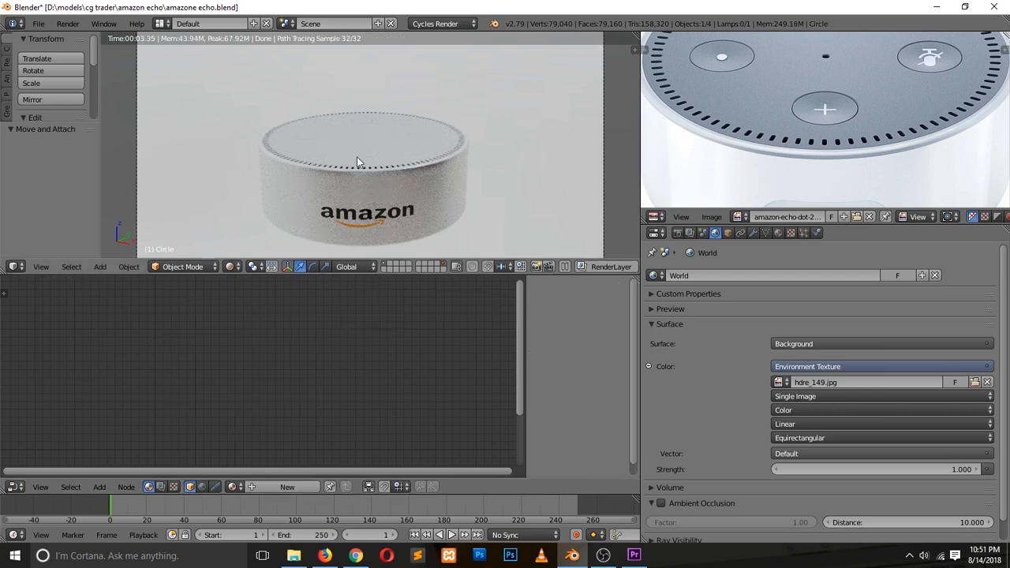
click(292, 488)
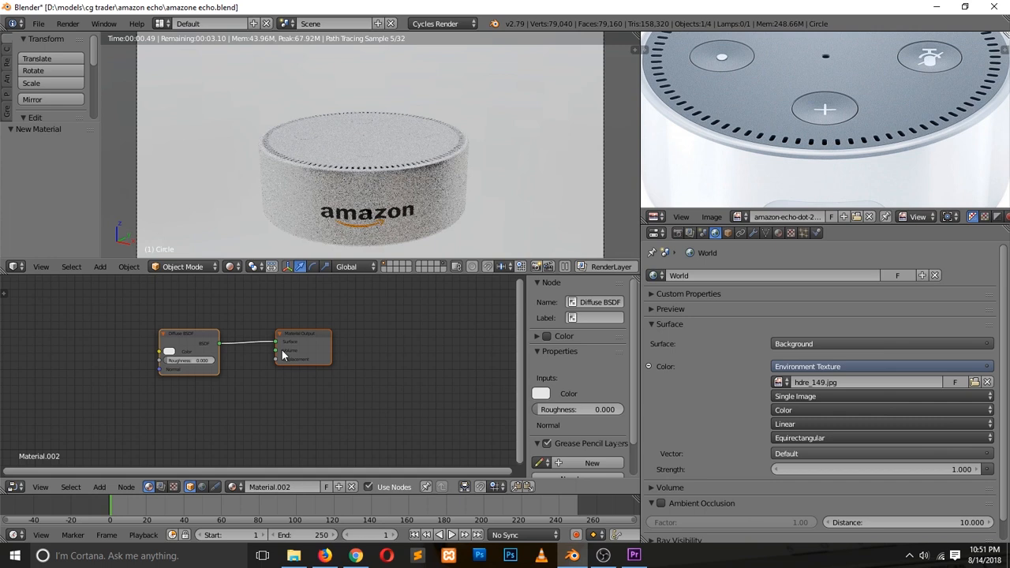
Replace the Circle material's Diffuse BSDF with a Principled BSDF connected to the Material Output's Surface.
drag(282, 350, 324, 360)
key(shift+a)
mouse_move(255, 401)
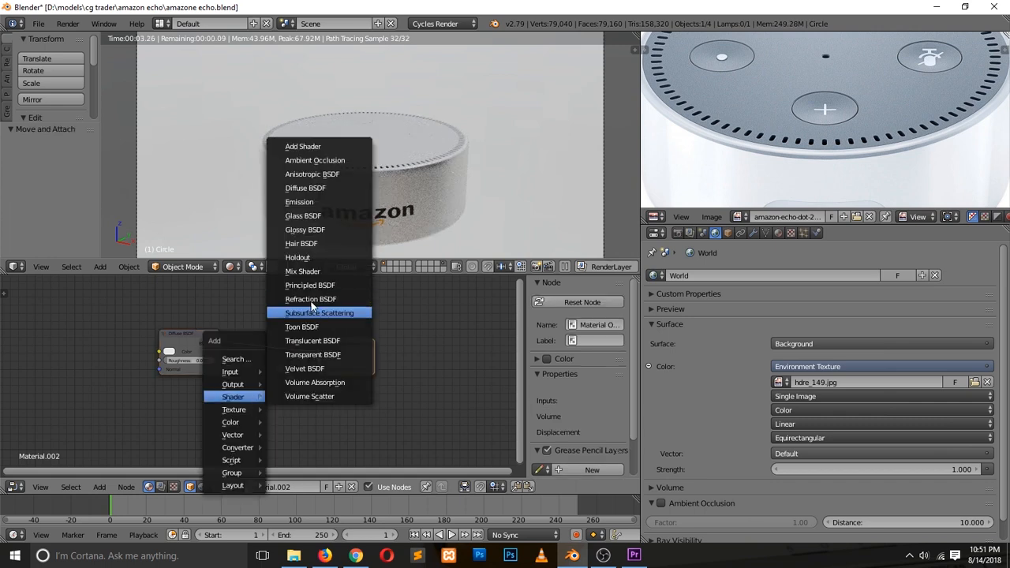
click(300, 284)
click(264, 332)
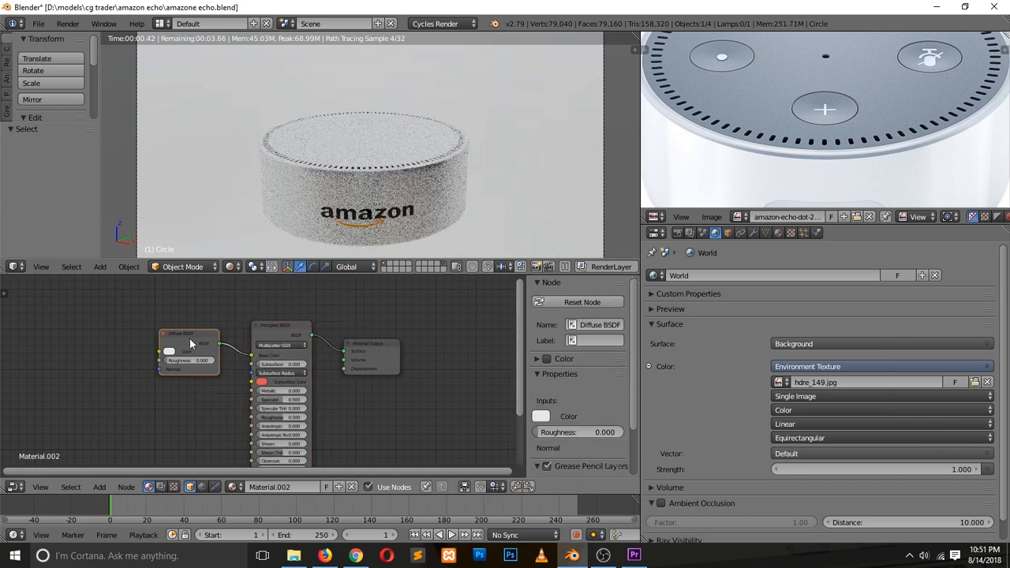
click(182, 345)
key(x)
drag(277, 335, 220, 321)
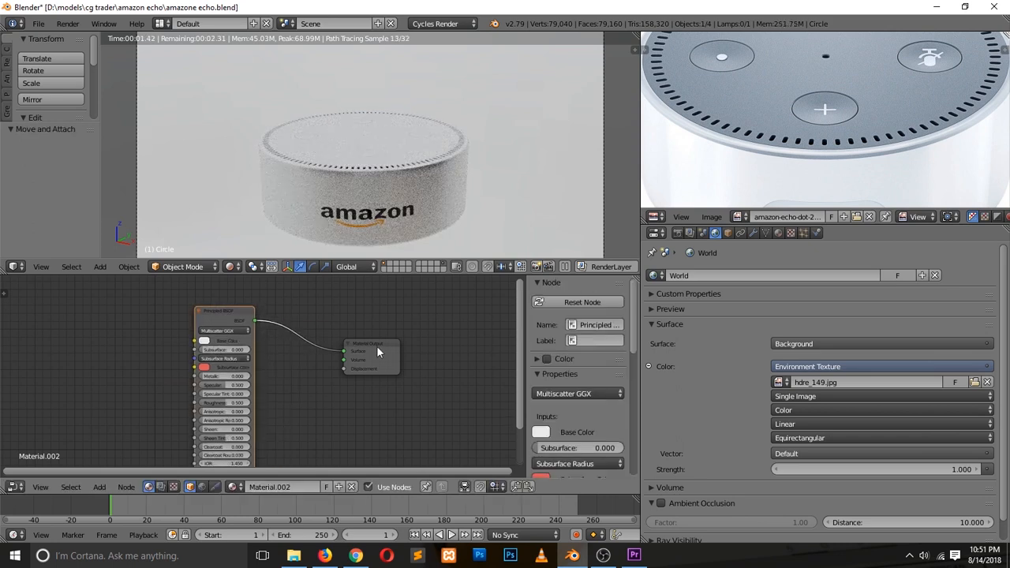
drag(377, 347, 335, 345)
Sample the Base Color from the reference photo's grey-blue top, set Roughness to about 0.142, and save the file.
click(205, 341)
click(267, 309)
click(760, 92)
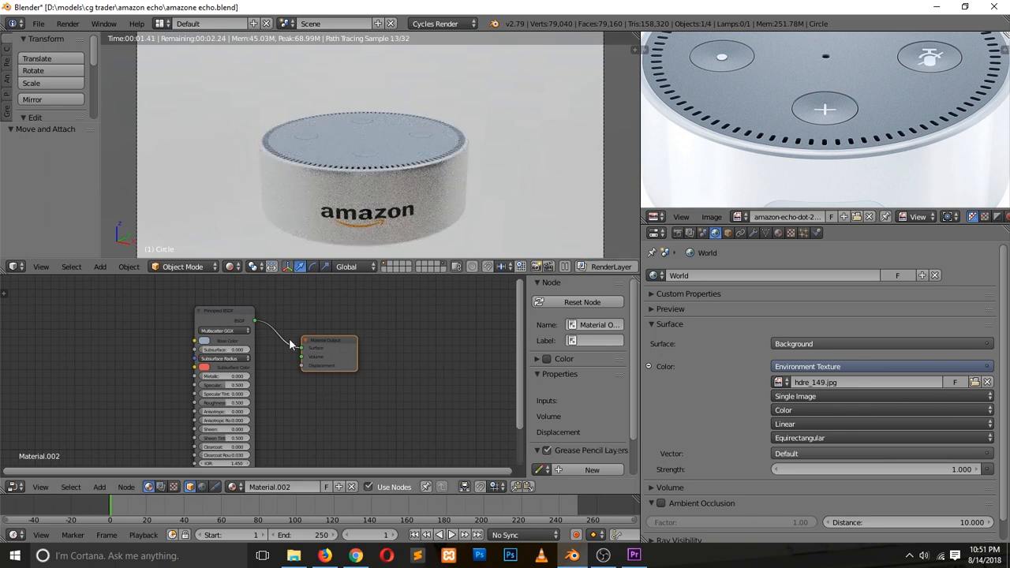
drag(289, 338, 346, 338)
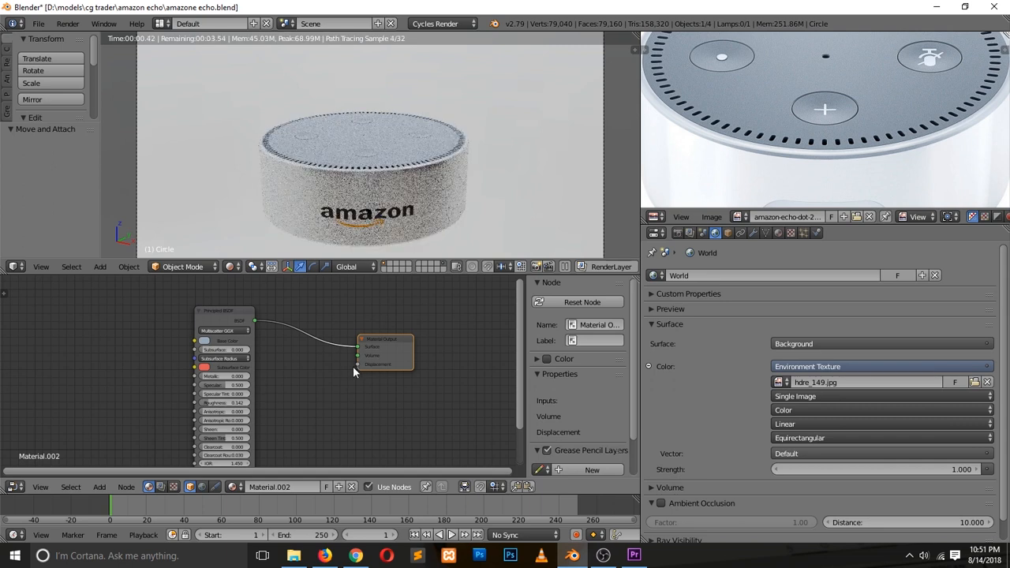
key(ctrl+s)
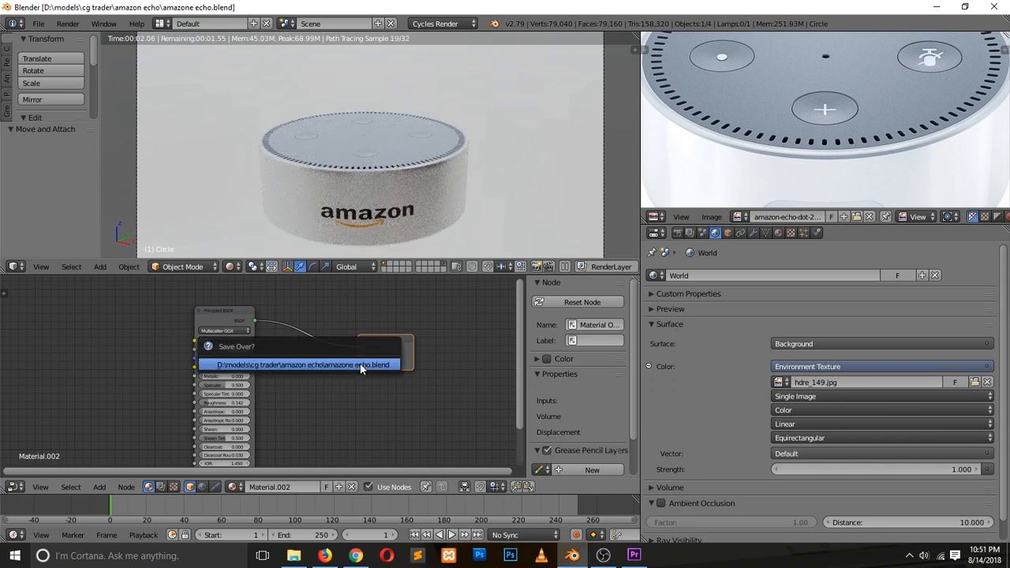
key(Return)
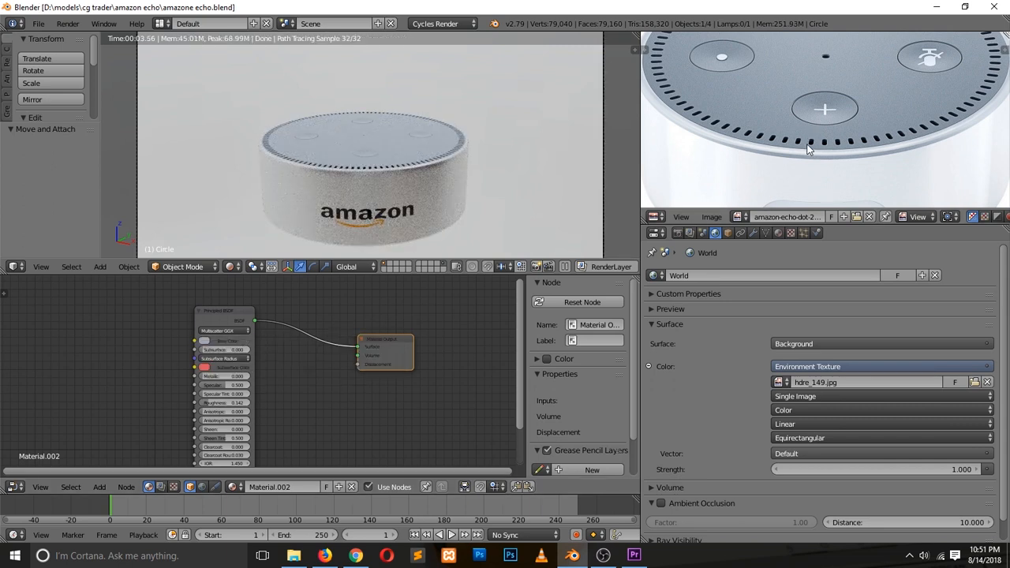
key(ctrl+s)
click(497, 200)
scroll(497, 200, down, 1)
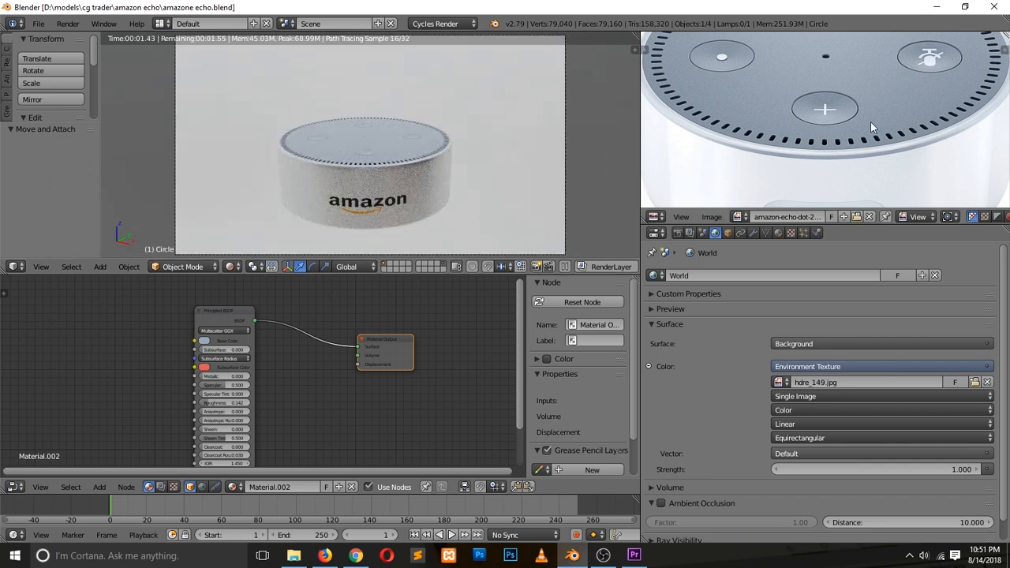
Switch to Chrome and run a Google Images search for "icons" in place of the amazon logo query.
click(356, 555)
click(553, 9)
click(440, 9)
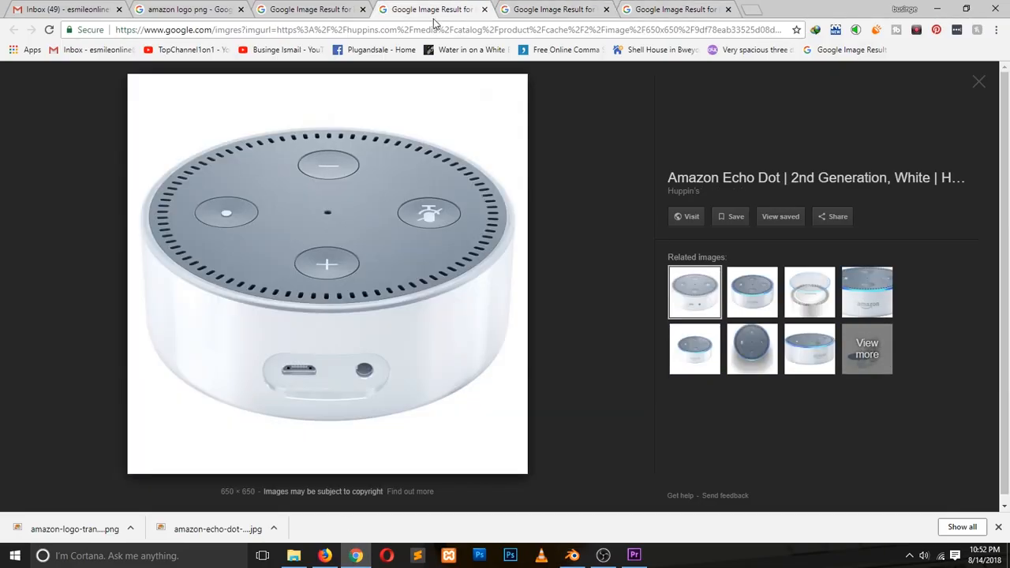
click(356, 8)
click(174, 8)
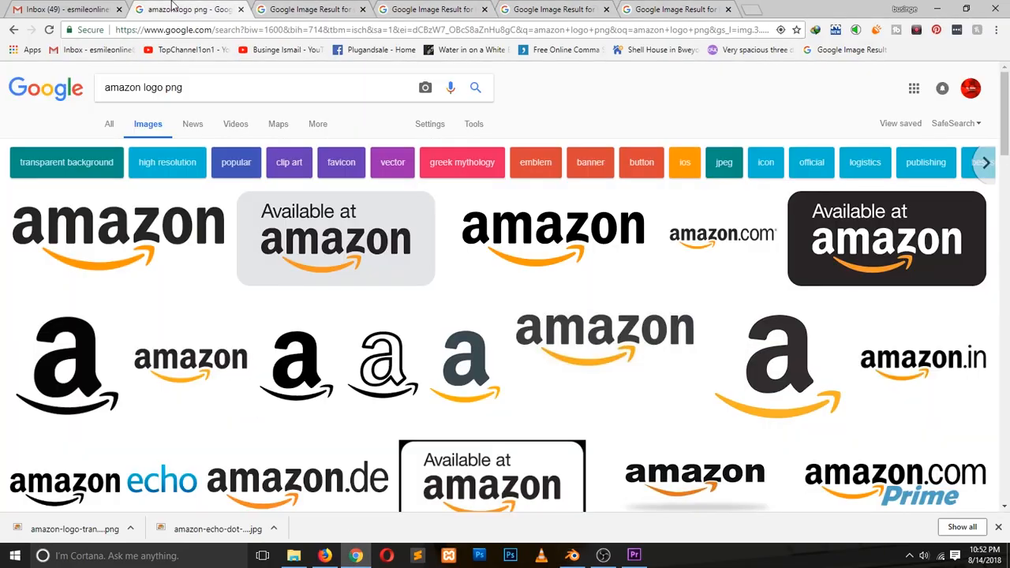
scroll(335, 236, down, 5)
scroll(335, 237, up, 5)
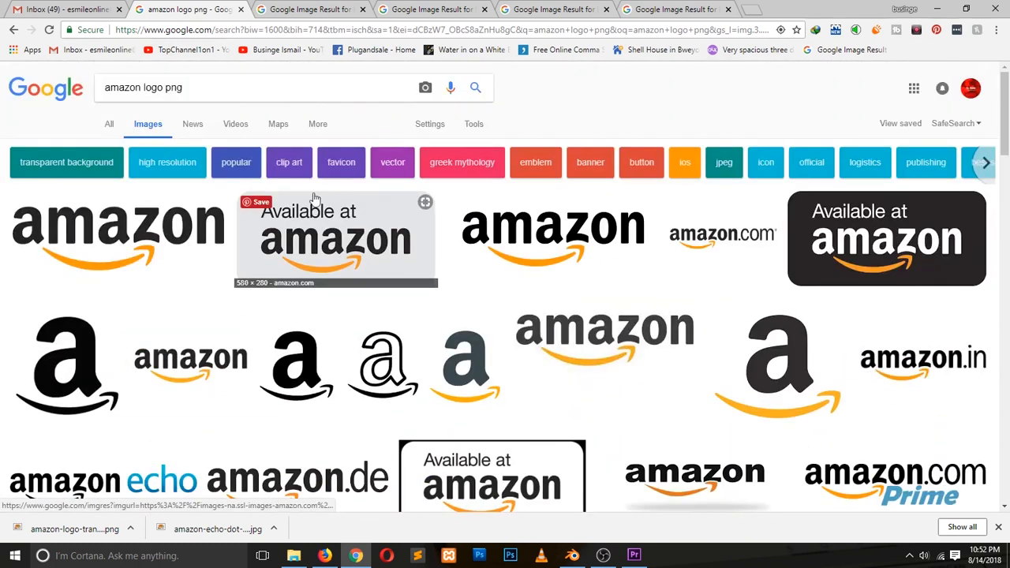
click(303, 9)
click(209, 8)
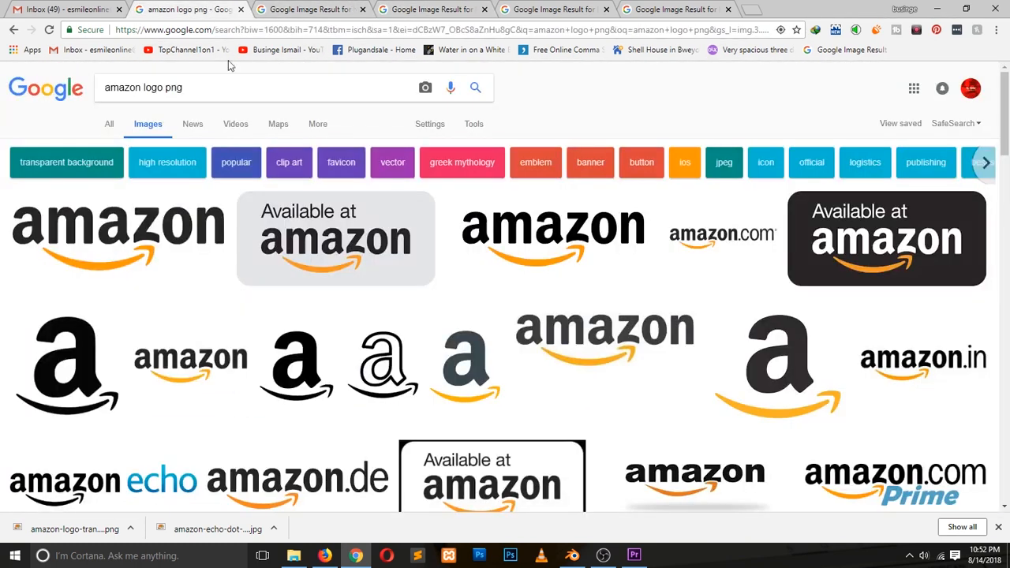
click(237, 82)
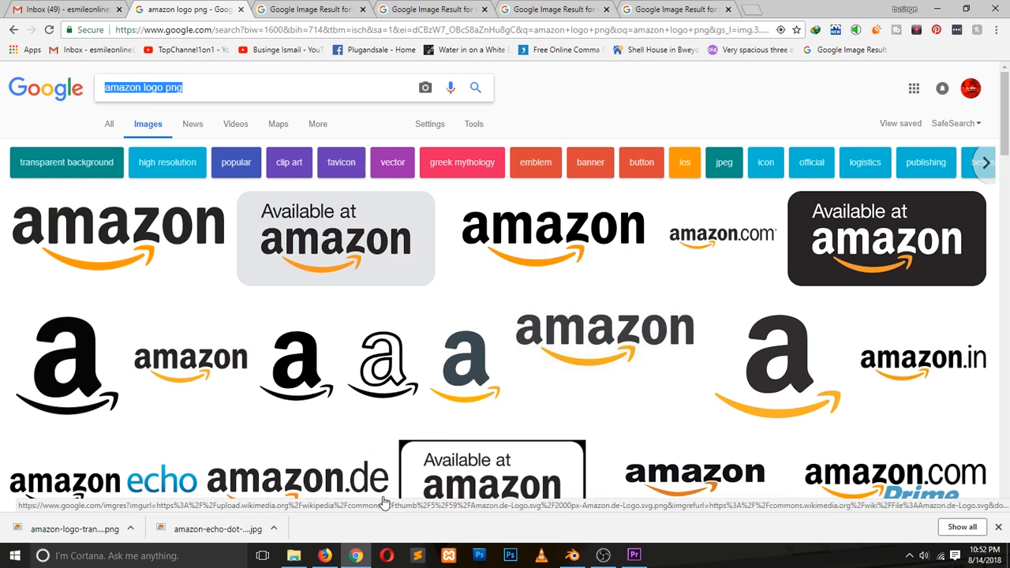
text(icons)
key(Return)
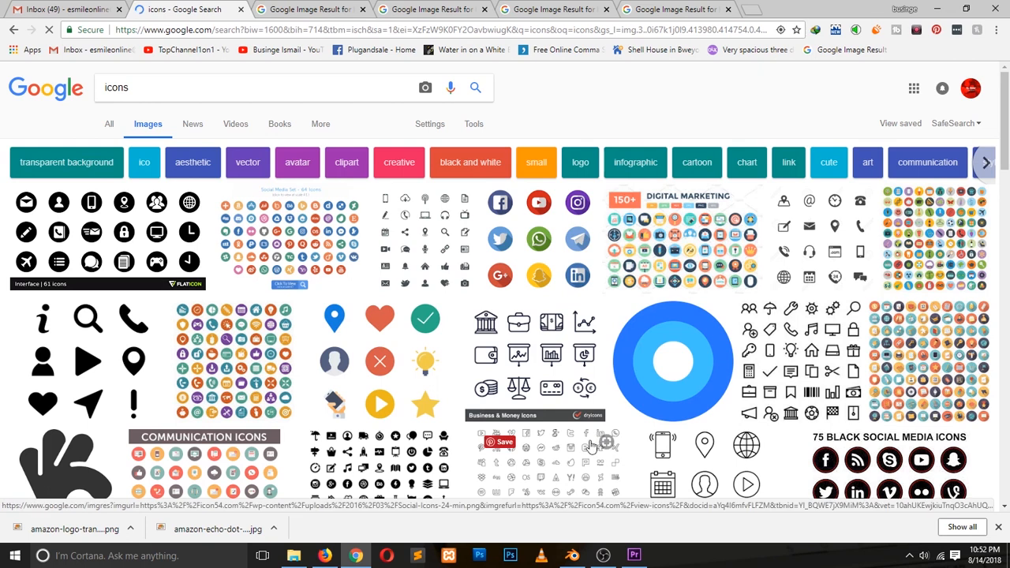
Browse the icon results, open the Glypho sheet of black icons and save it to the Desktop as free.png.
scroll(592, 447, down, 1)
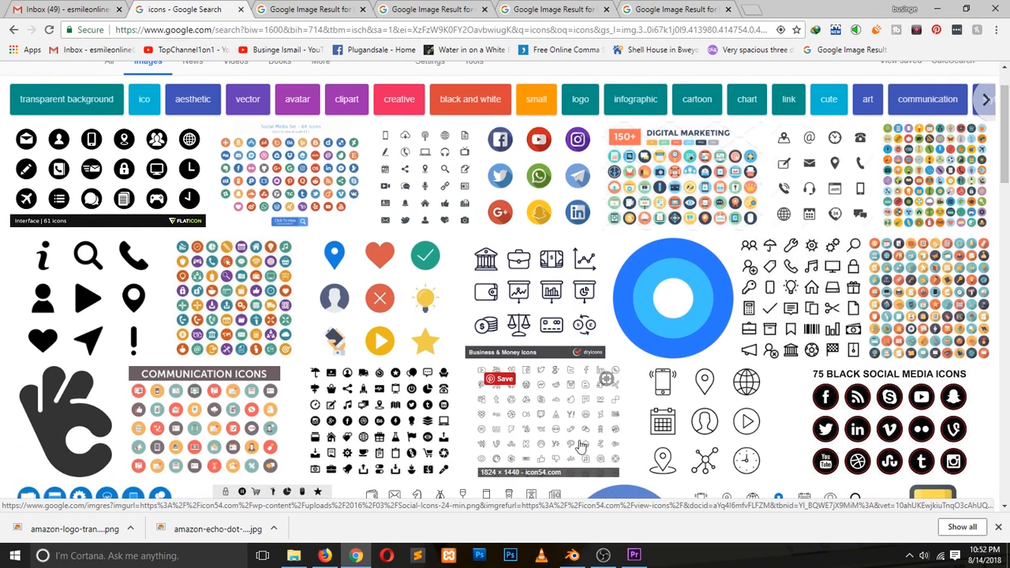
scroll(575, 443, down, 3)
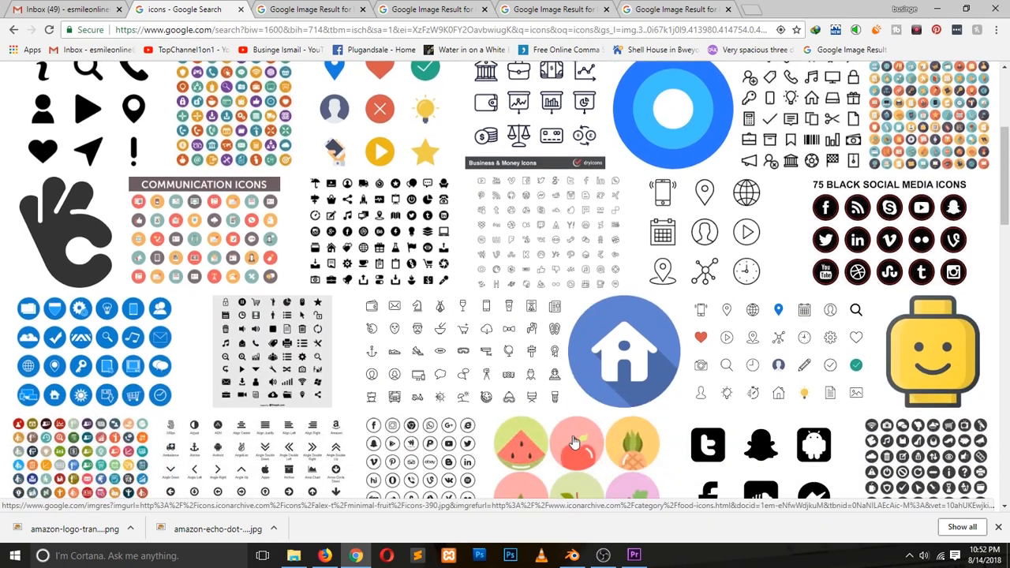
scroll(833, 201, up, 3)
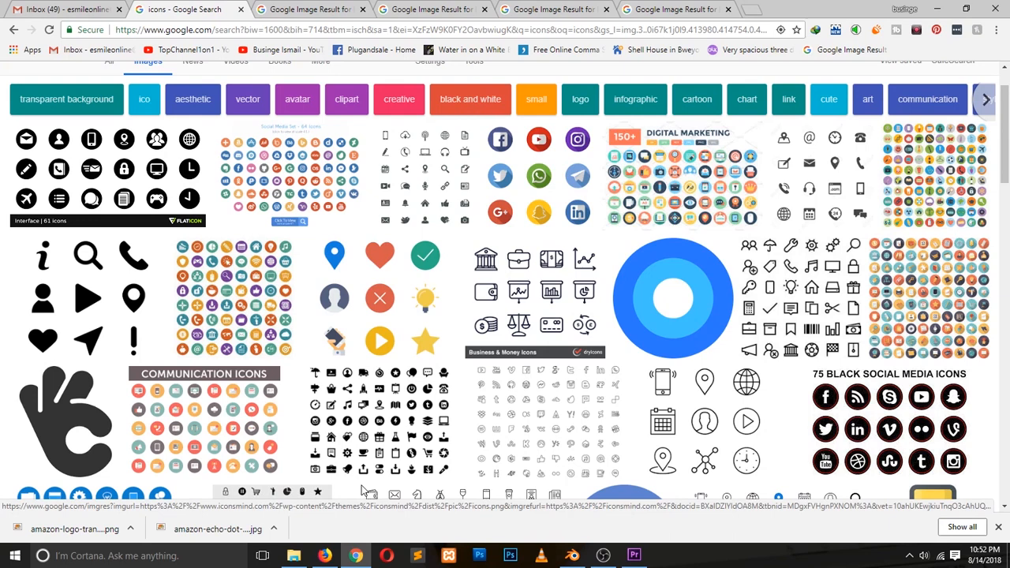
scroll(707, 379, down, 3)
scroll(491, 427, down, 2)
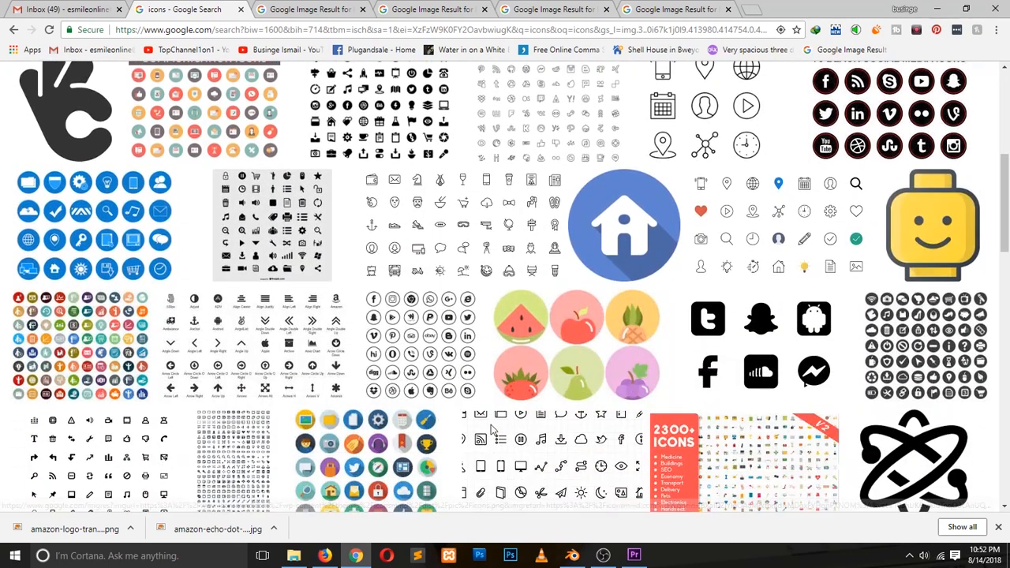
scroll(491, 427, up, 1)
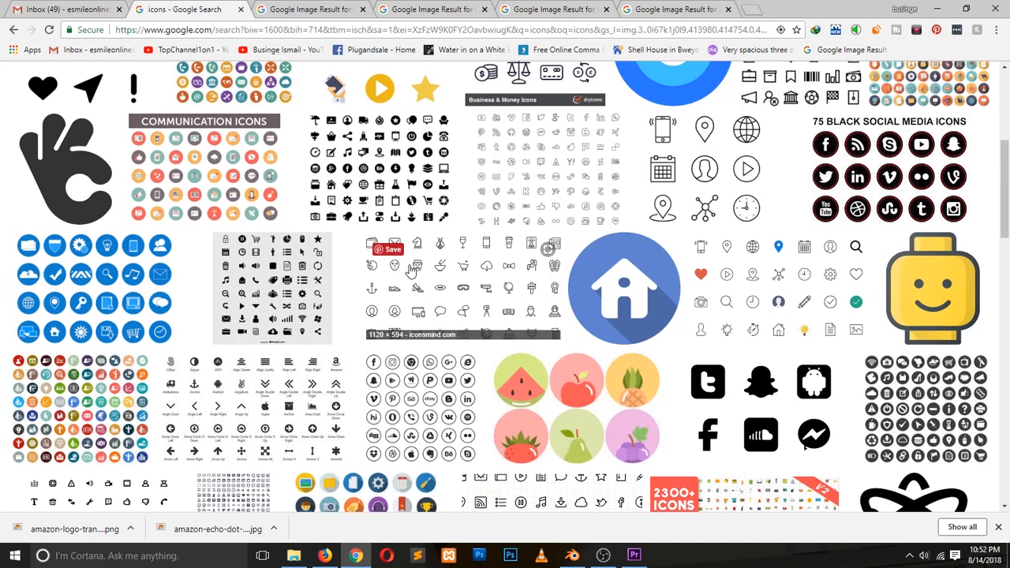
click(431, 198)
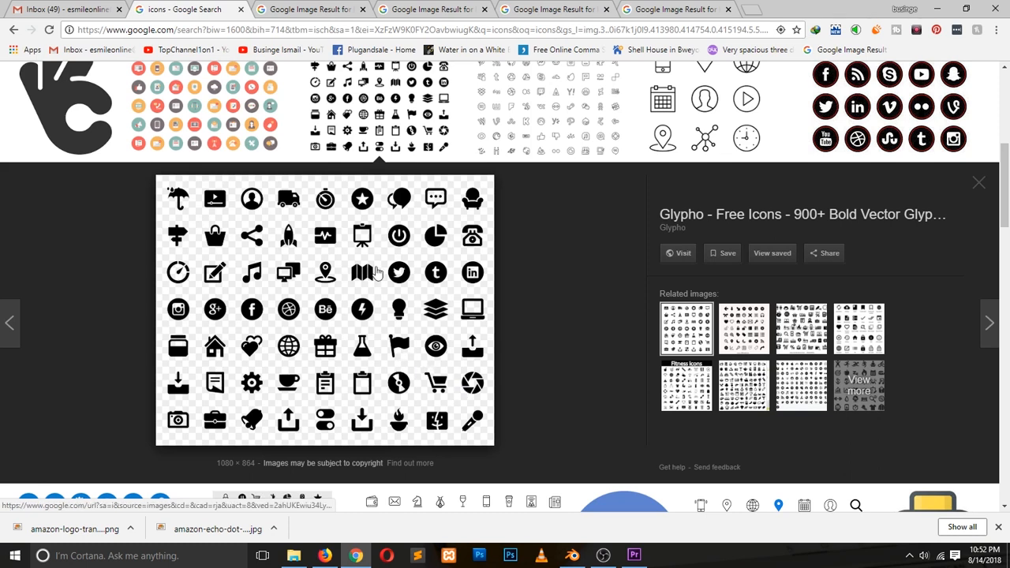
right_click(375, 267)
click(426, 377)
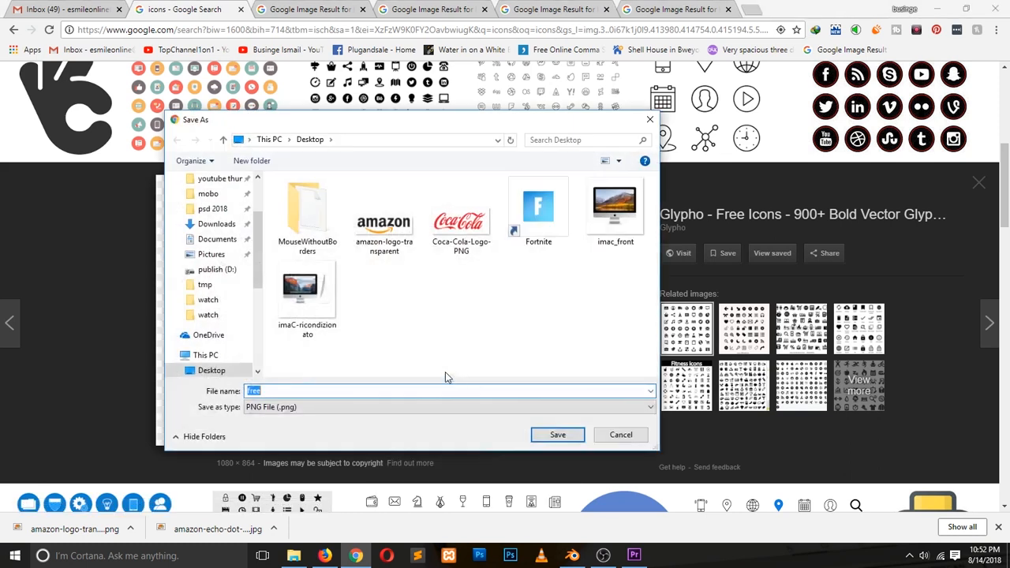
click(557, 434)
Show the downloaded free.png in its folder and load it into Blender's image editor in place of the reference photo.
click(130, 528)
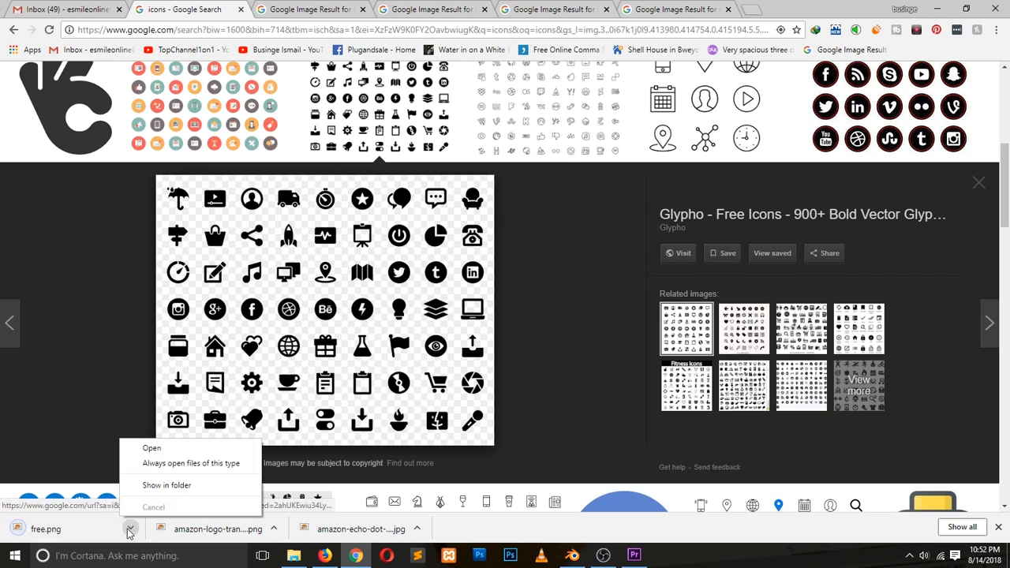
click(177, 484)
drag(715, 284, 539, 559)
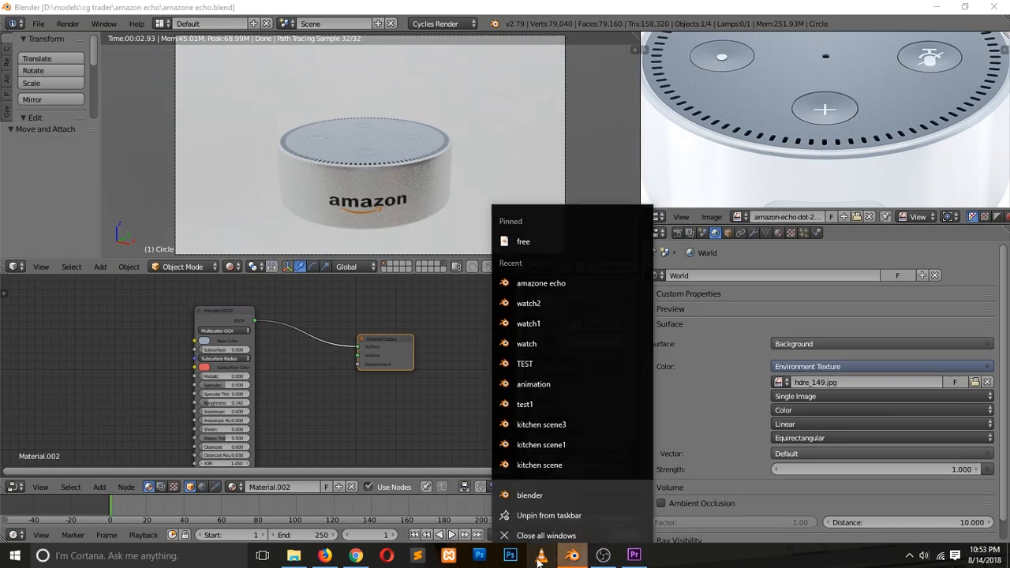
click(293, 556)
drag(687, 316, 675, 160)
scroll(675, 150, down, 5)
scroll(416, 164, up, 3)
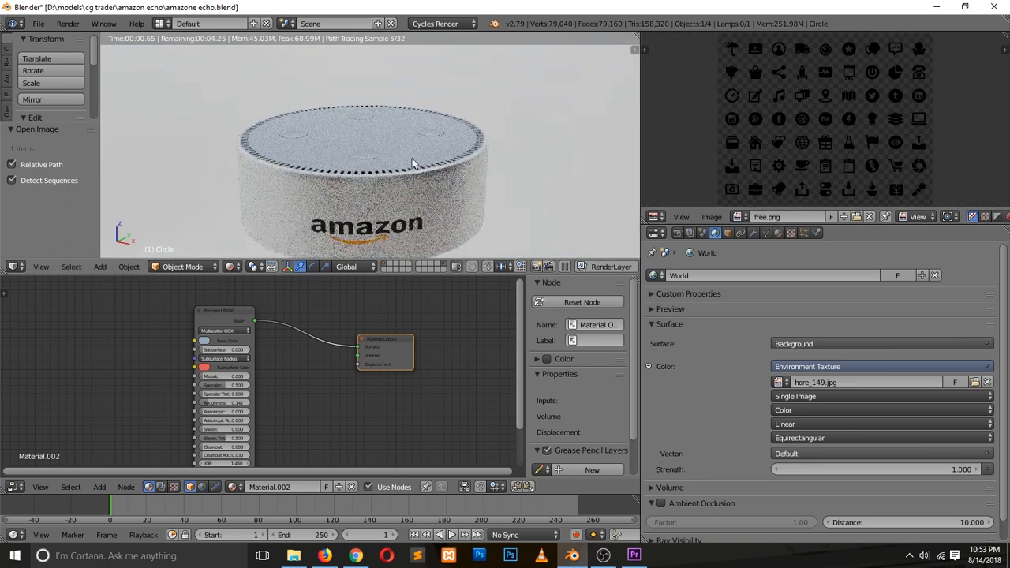
Check the Circle's UV layout over the icon sheet and set the viewport shading to Material.
key(Tab)
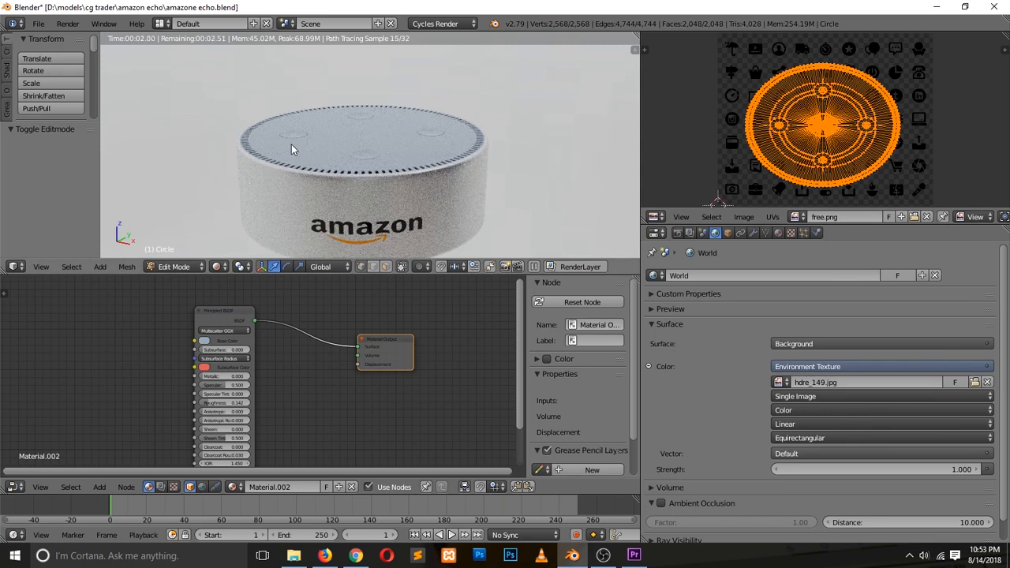
key(Tab)
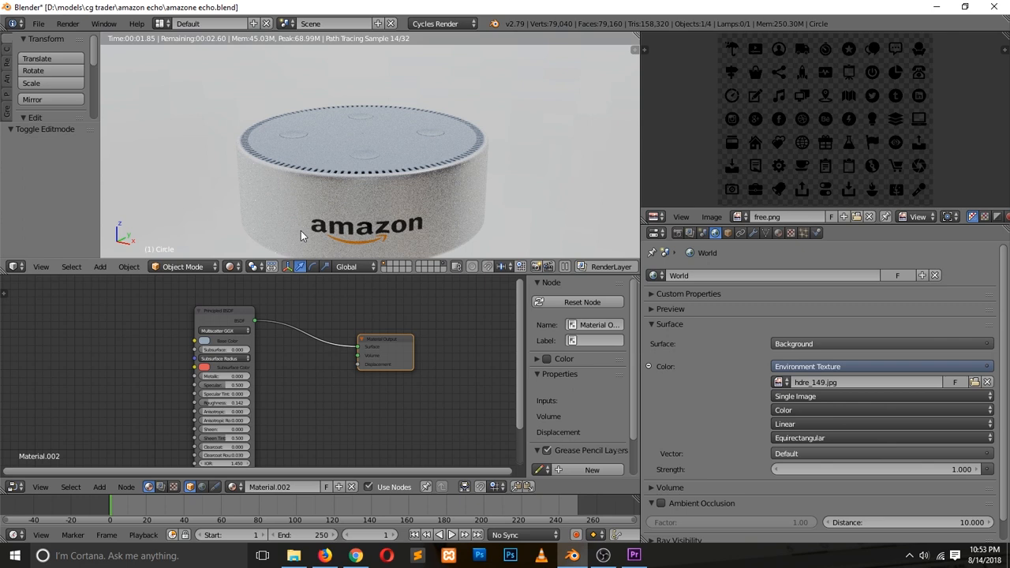
click(231, 267)
click(233, 268)
click(234, 268)
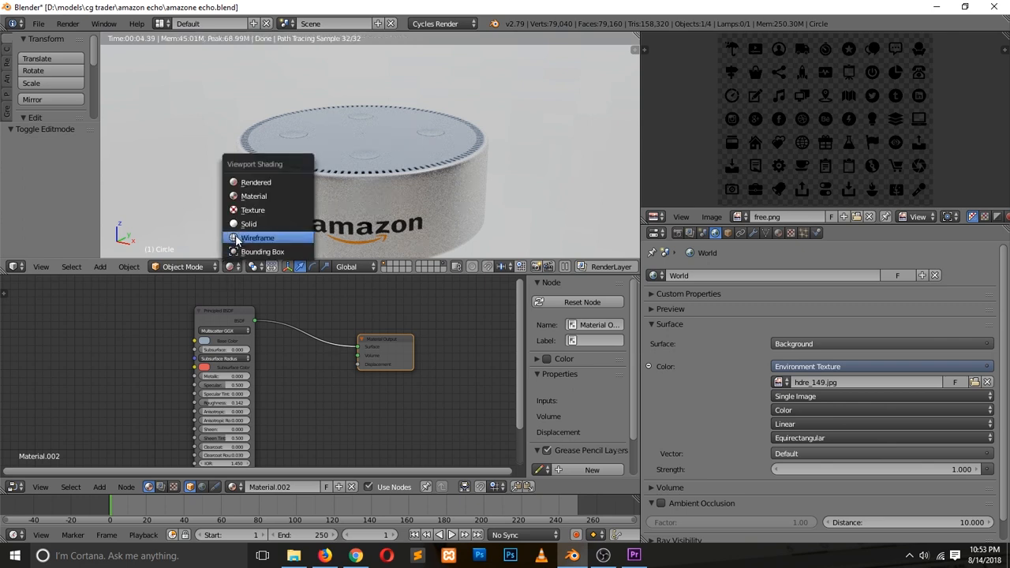
click(238, 223)
click(232, 267)
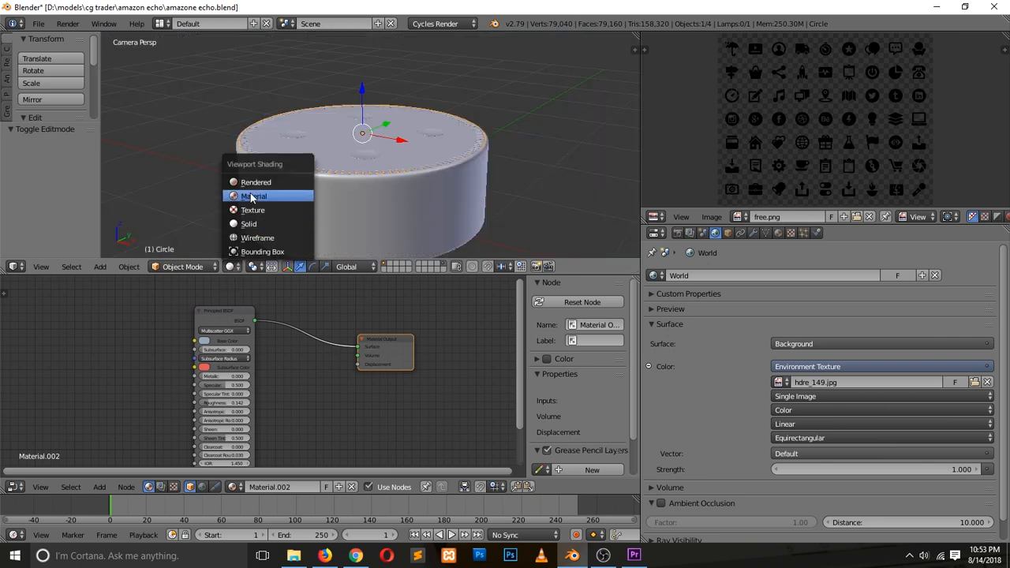
click(292, 195)
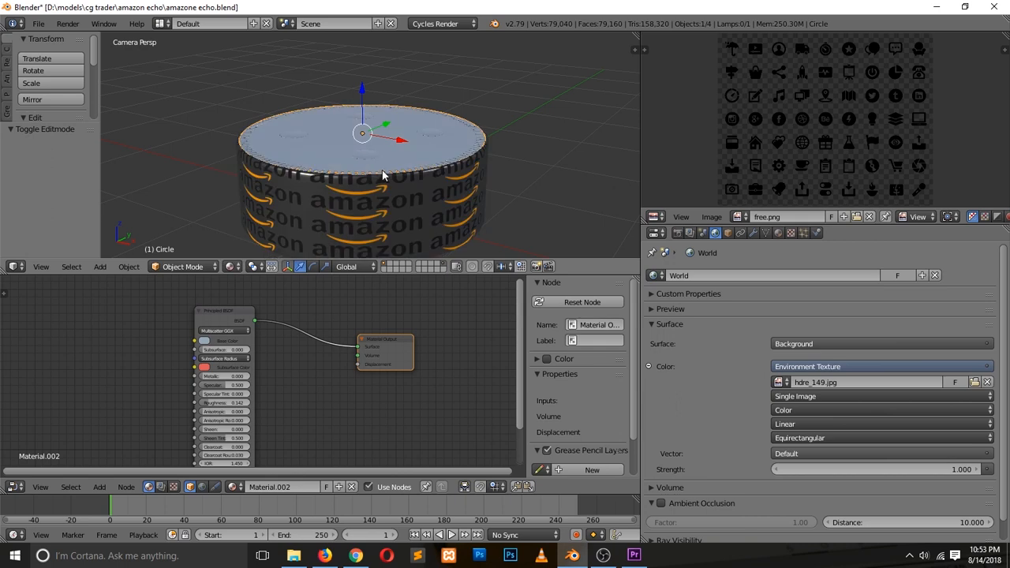
middle_drag(355, 207, 347, 255)
scroll(347, 256, up, 4)
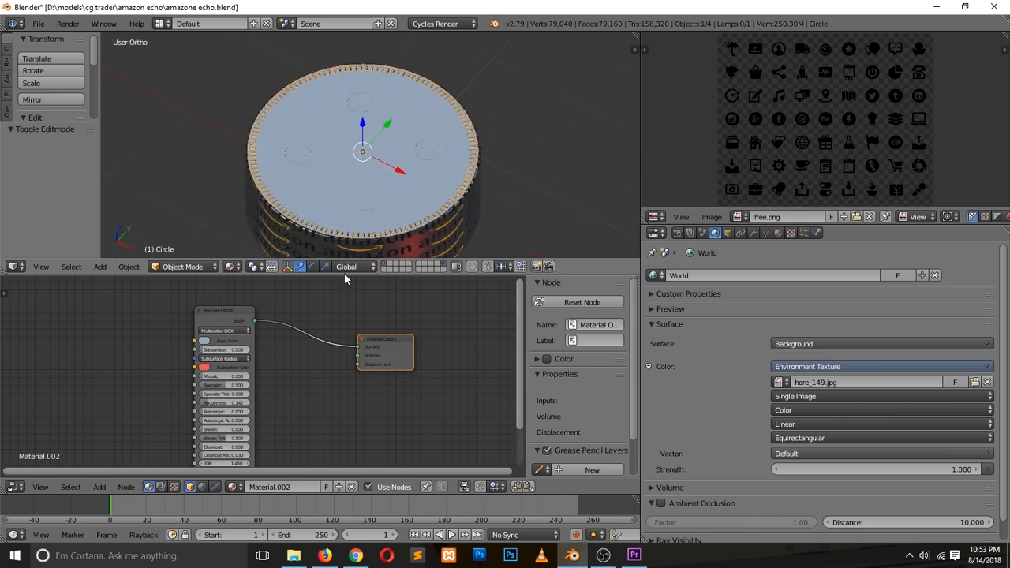
Add an Image Texture node, link its Color to the Principled BSDF's Base Color, and assign the kiara_8_sunset HDR image.
click(233, 314)
drag(235, 315, 309, 323)
key(shift+a)
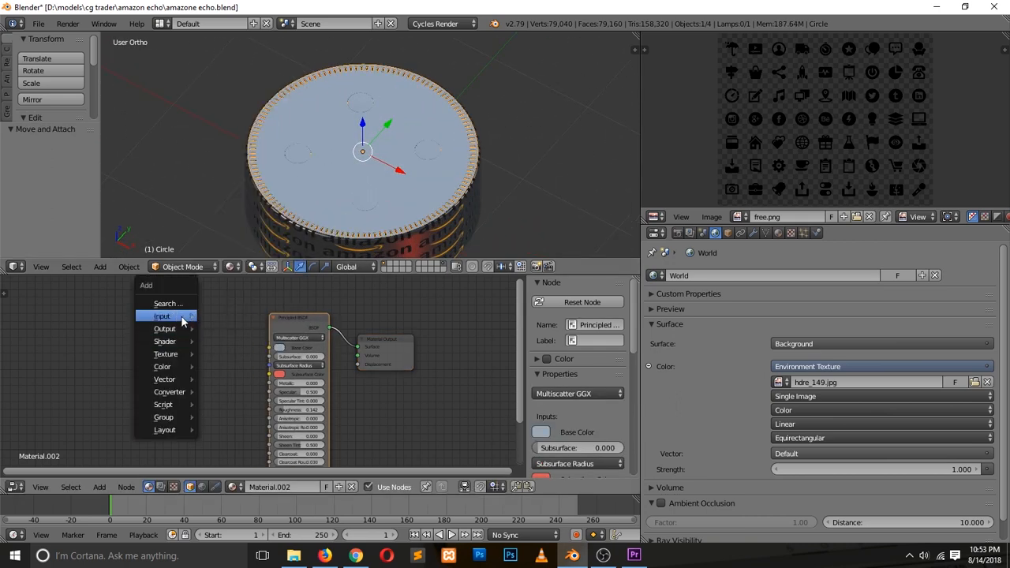
mouse_move(186, 359)
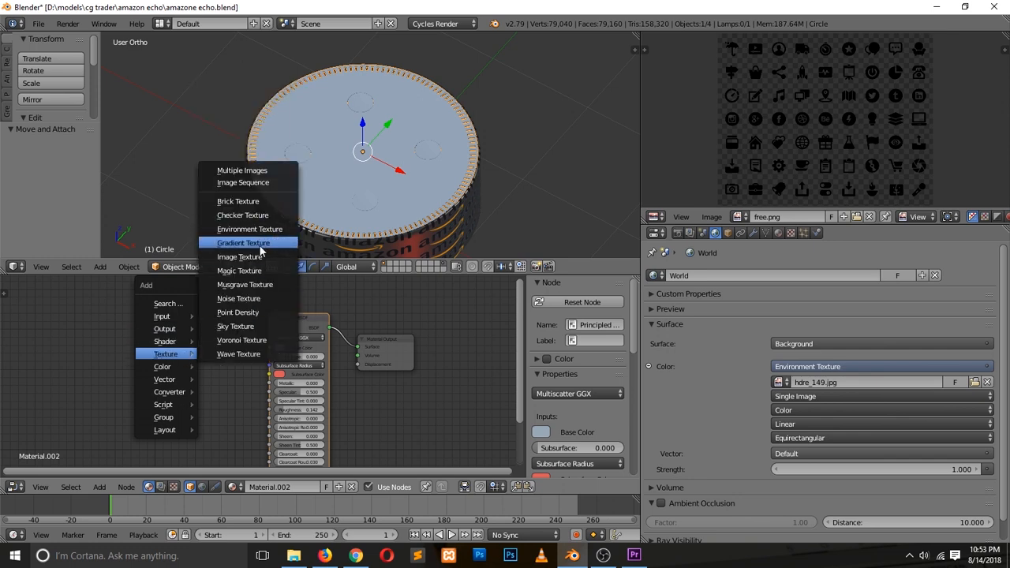
click(260, 260)
click(167, 333)
drag(191, 331, 269, 348)
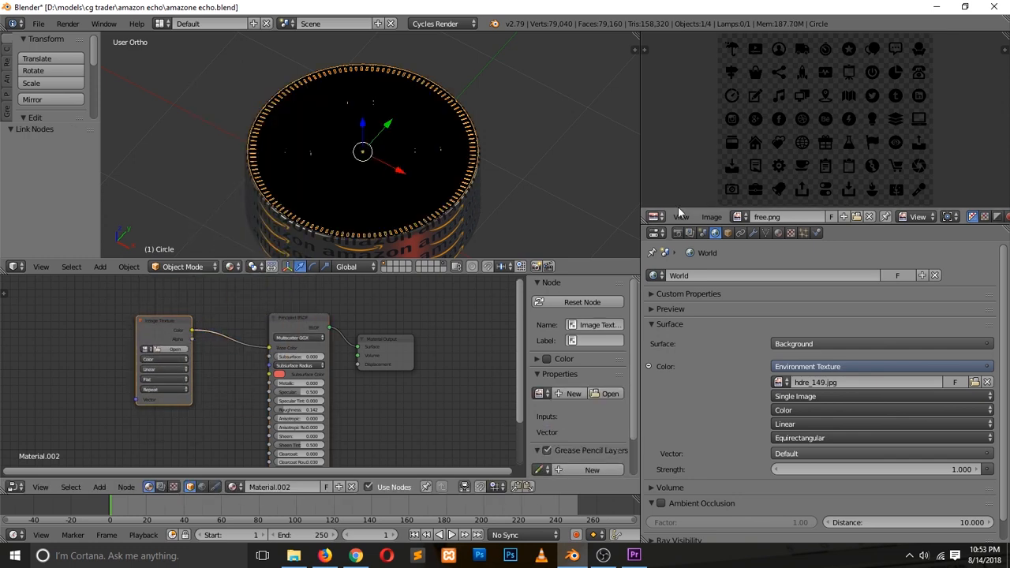
click(150, 350)
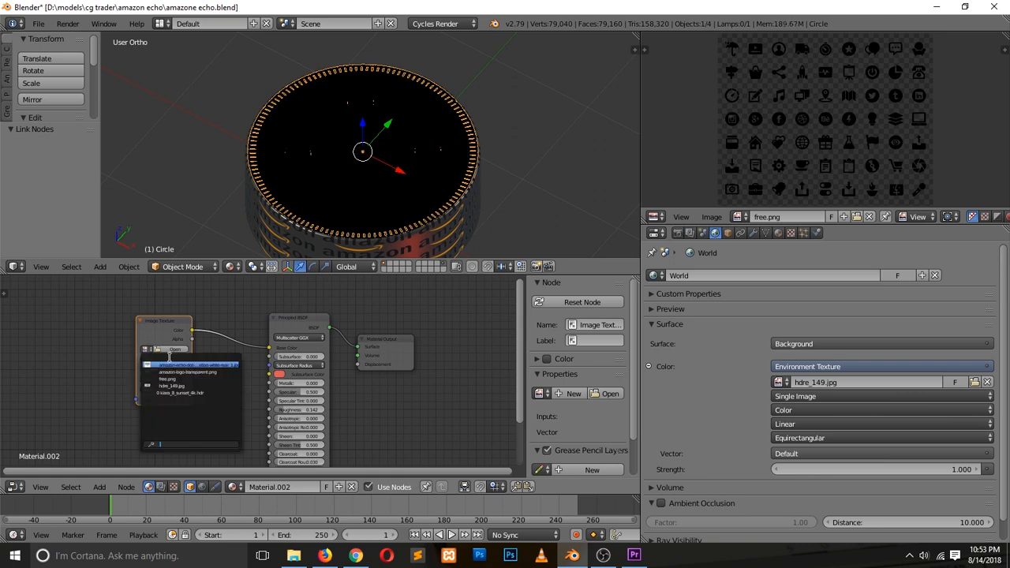
click(188, 392)
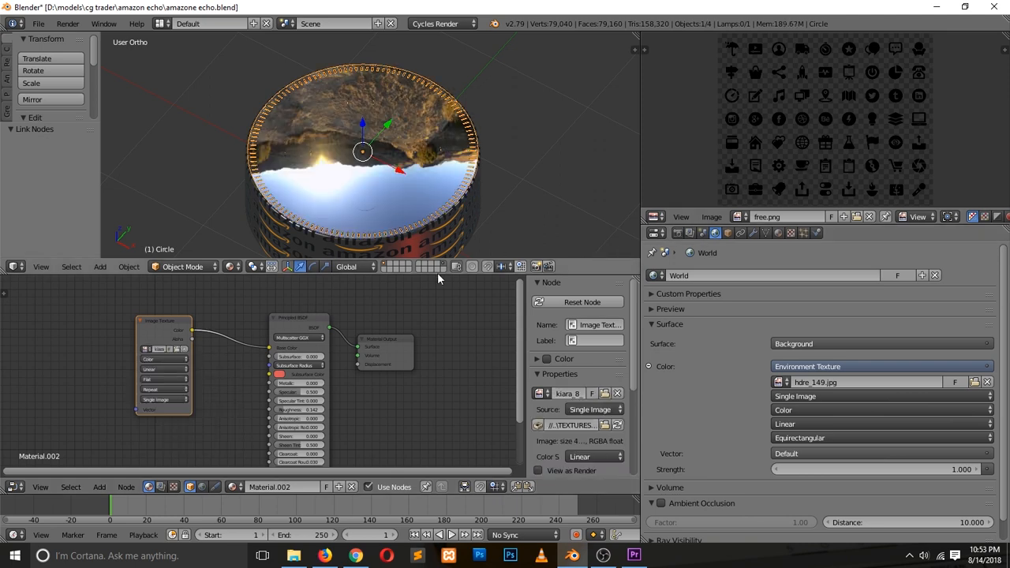
Assign free.png to the Image Texture node and inspect the result on the Echo Dot's top.
click(154, 349)
click(168, 382)
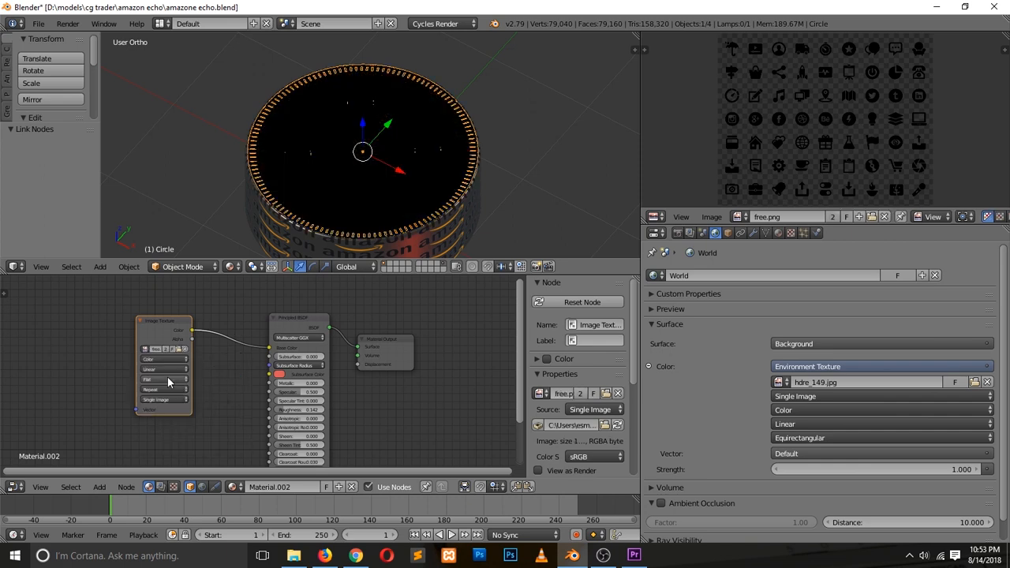
scroll(364, 218, up, 5)
middle_drag(325, 180, 362, 224)
scroll(364, 225, down, 1)
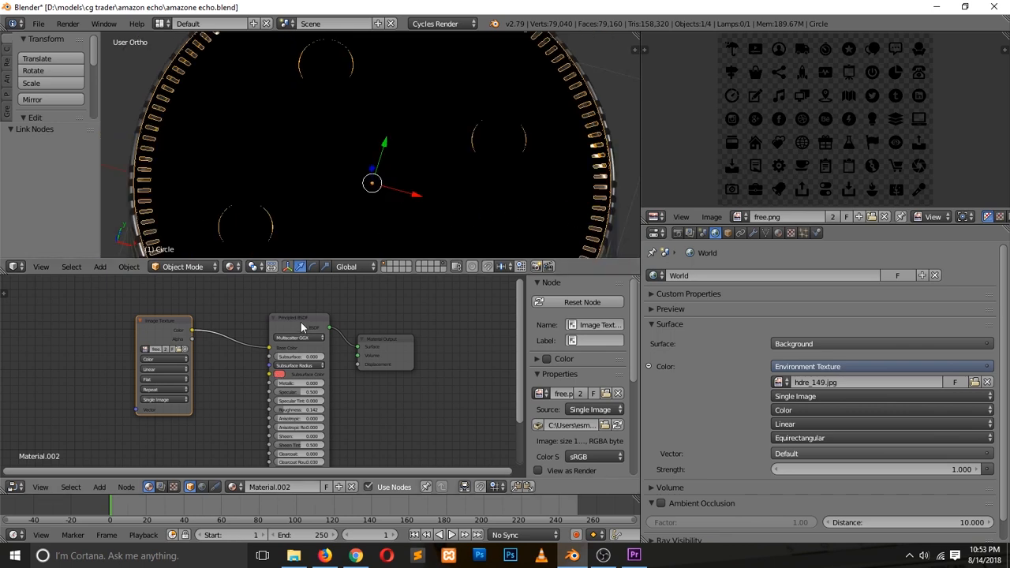
Spread out the Principled BSDF and Material Output nodes and duplicate the Principled BSDF.
drag(300, 322, 257, 298)
drag(387, 341, 467, 321)
click(259, 298)
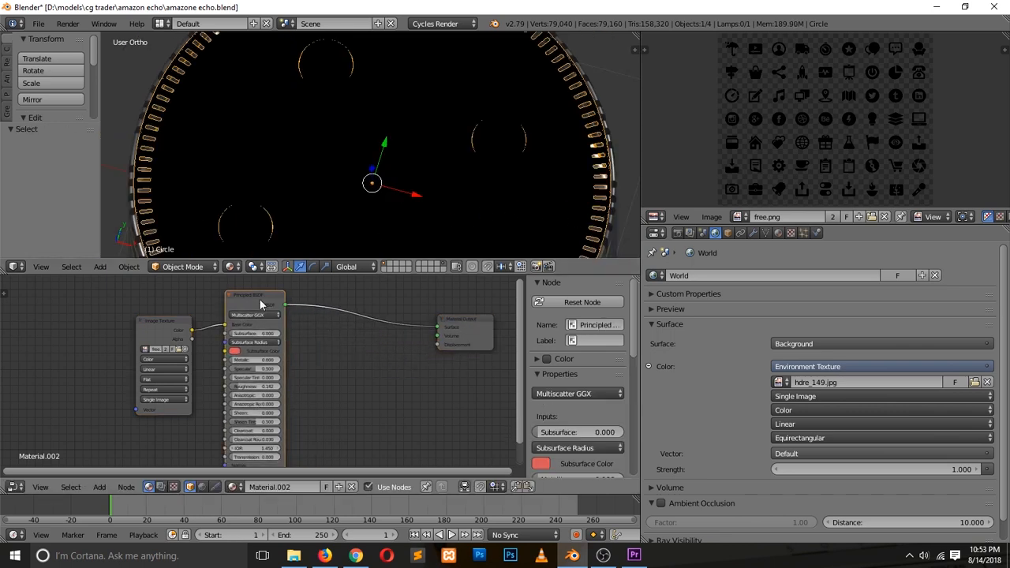
key(shift+d)
click(365, 392)
Insert a Mix Shader before the Material Output and feed the duplicated Principled BSDF into its second Shader input.
key(shift+a)
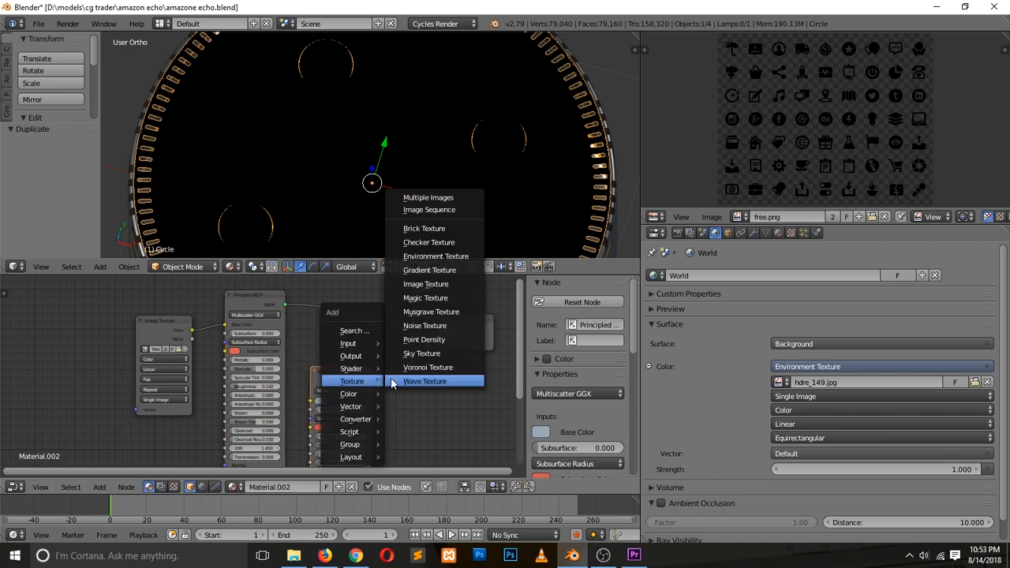
mouse_move(358, 377)
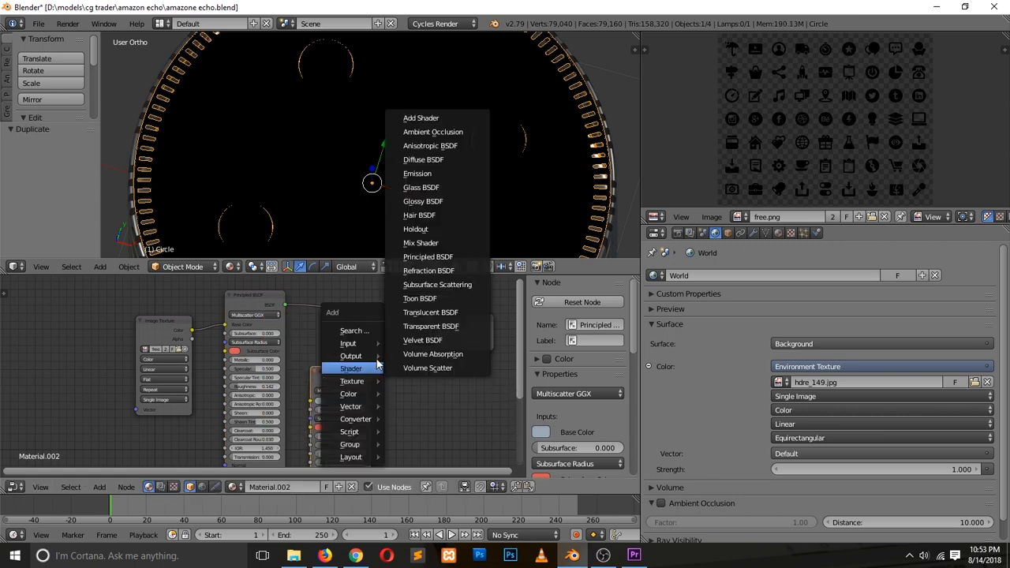
click(421, 243)
click(352, 300)
drag(362, 395, 350, 338)
drag(371, 315, 390, 362)
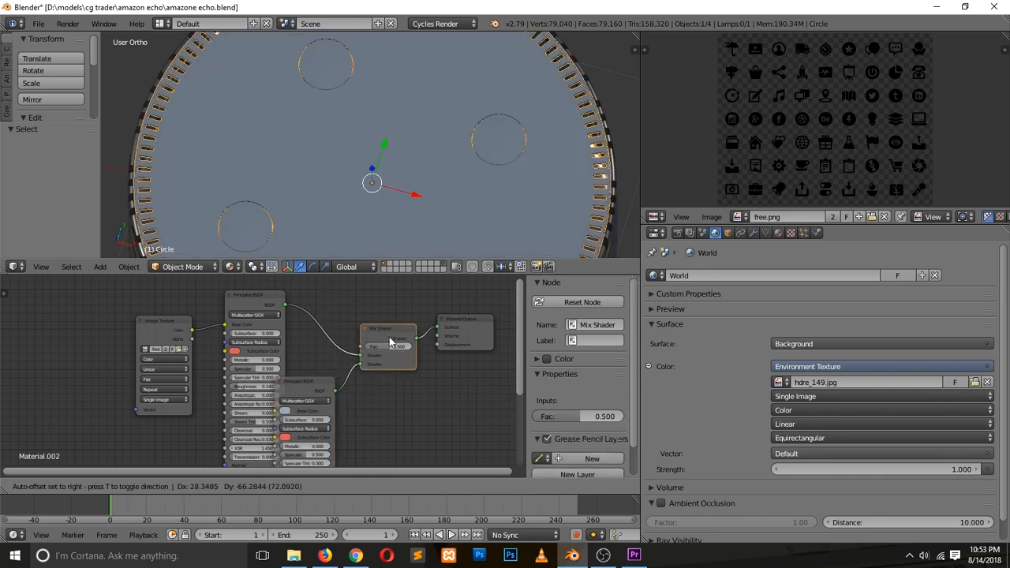
key(g)
Link the Image Texture's Alpha to the Mix Shader's Fac and save the file.
click(190, 336)
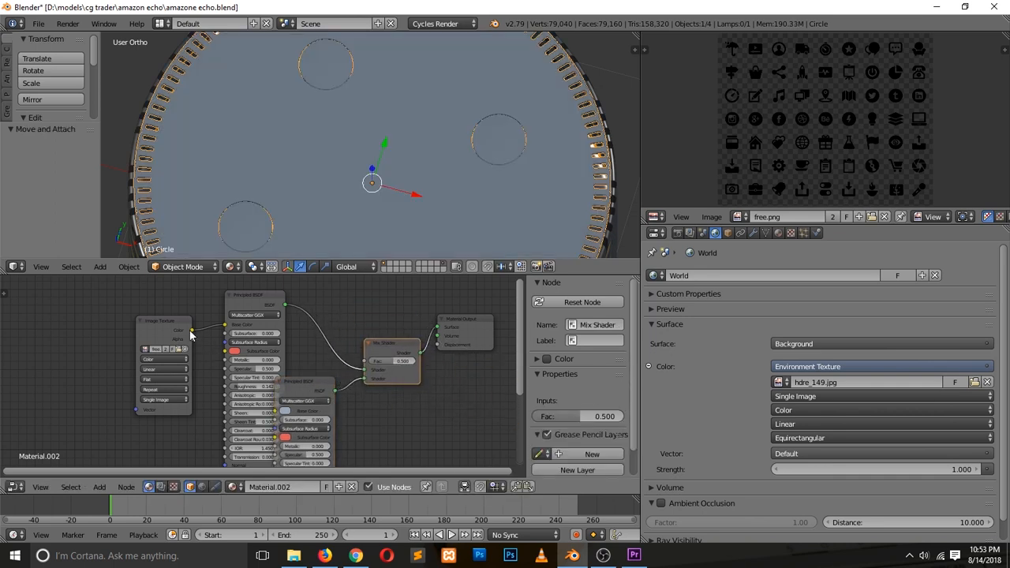
drag(194, 342, 366, 361)
scroll(379, 150, down, 5)
key(ctrl+s)
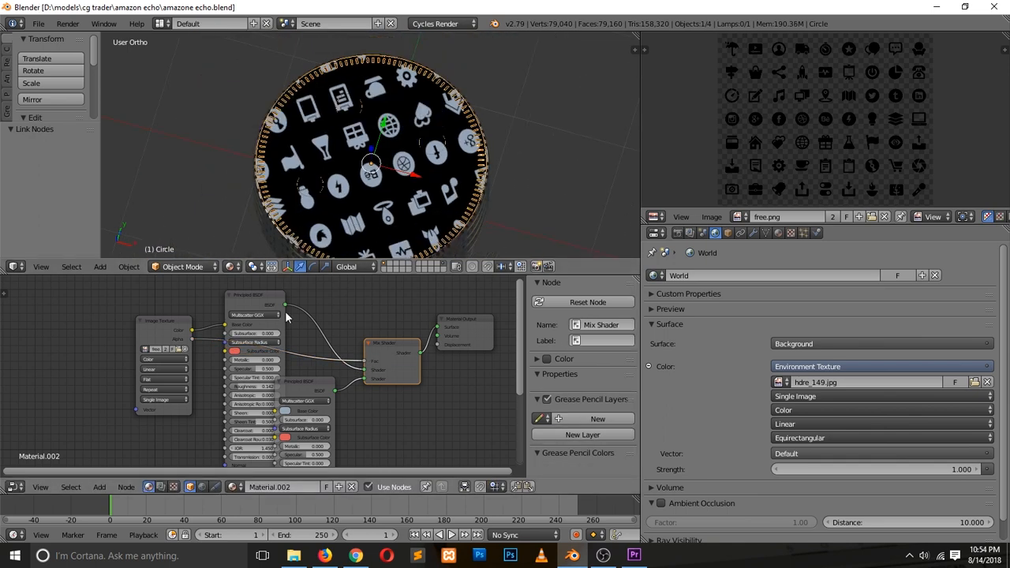
Place the textured Principled BSDF beside its duplicate and swap the two Shader inputs of the Mix Shader.
drag(239, 298, 219, 366)
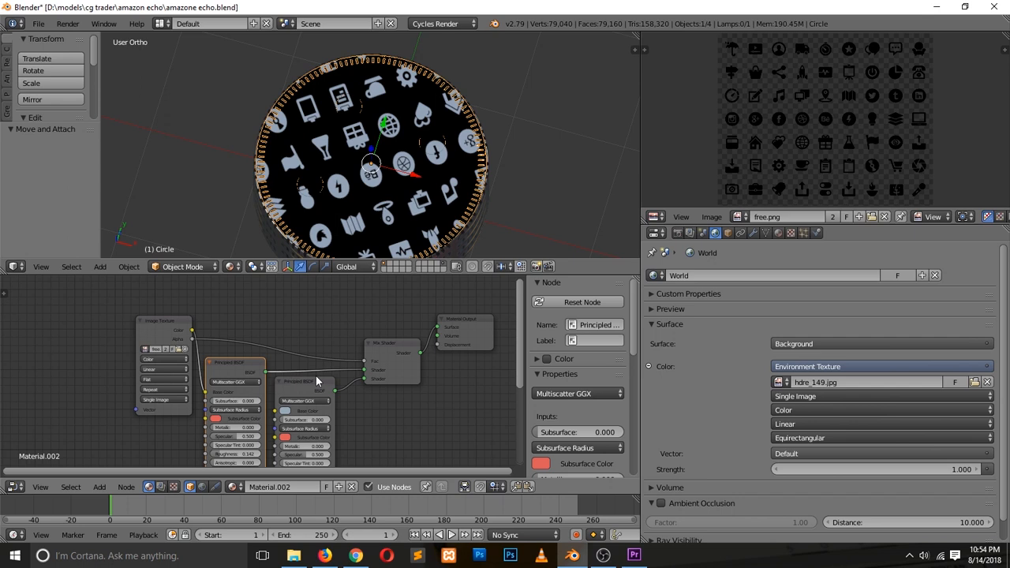
drag(363, 377, 363, 382)
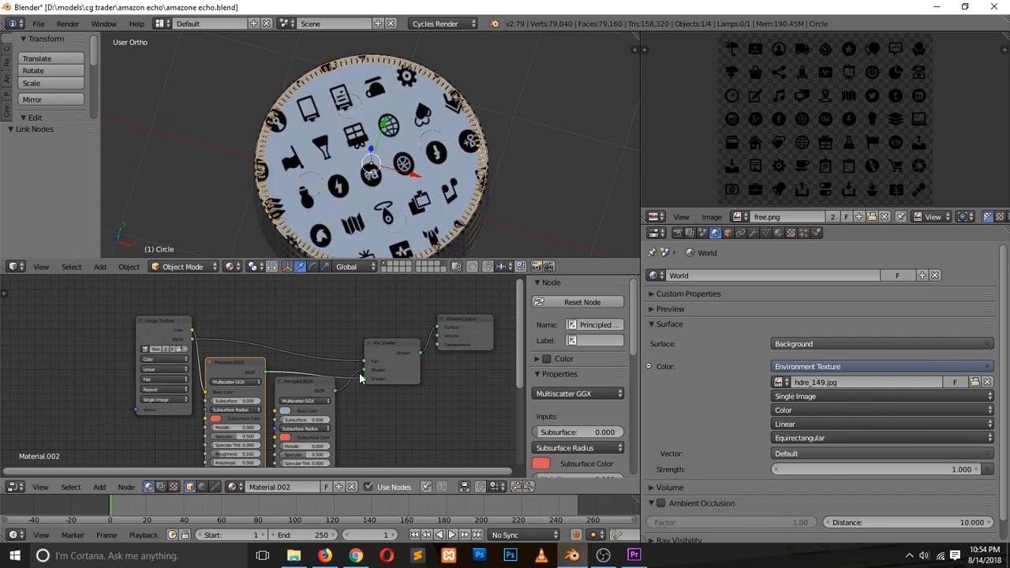
Add a second material slot to the Circle and fill it with Material.002.
key(Tab)
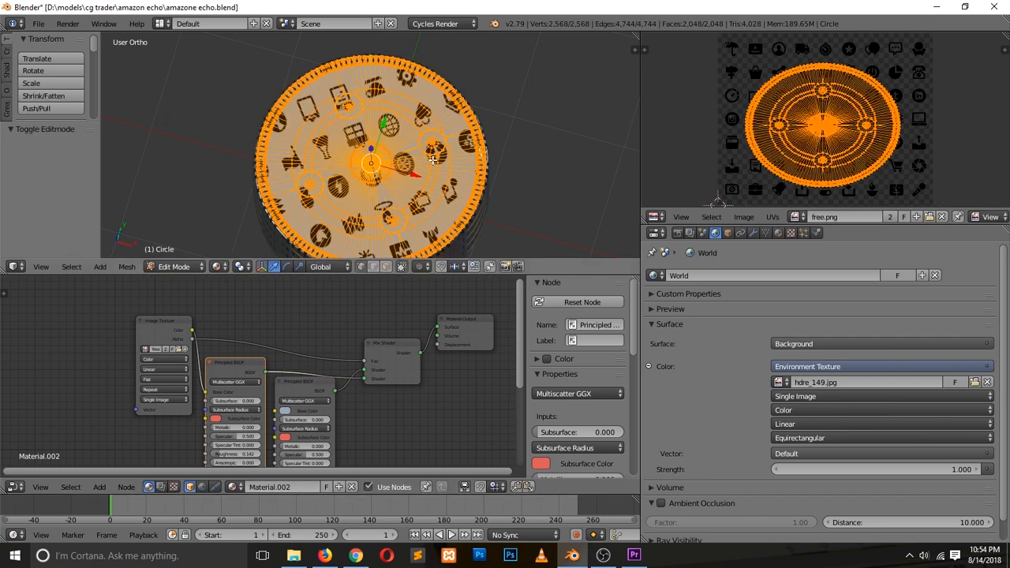
scroll(433, 160, up, 2)
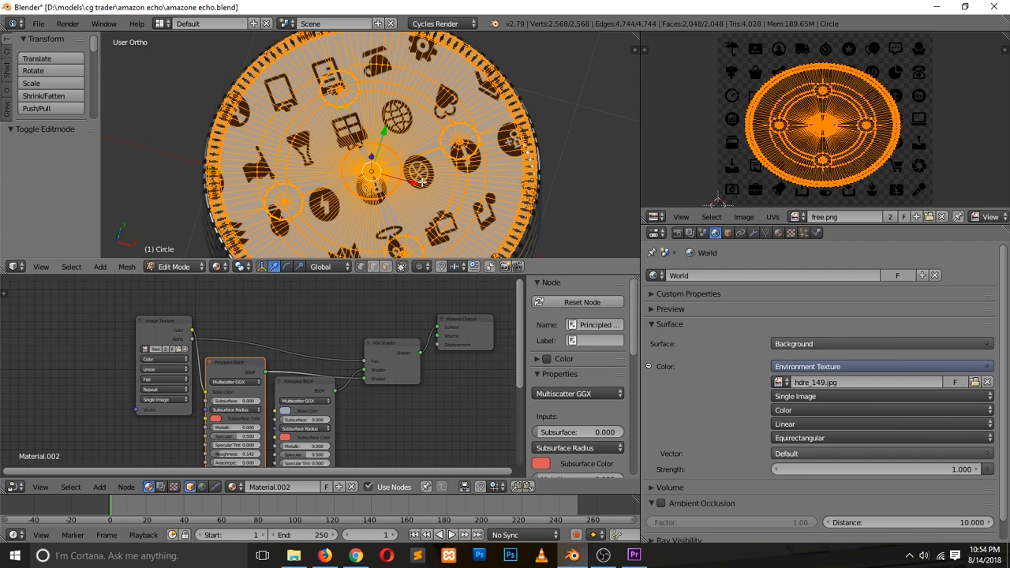
key(Tab)
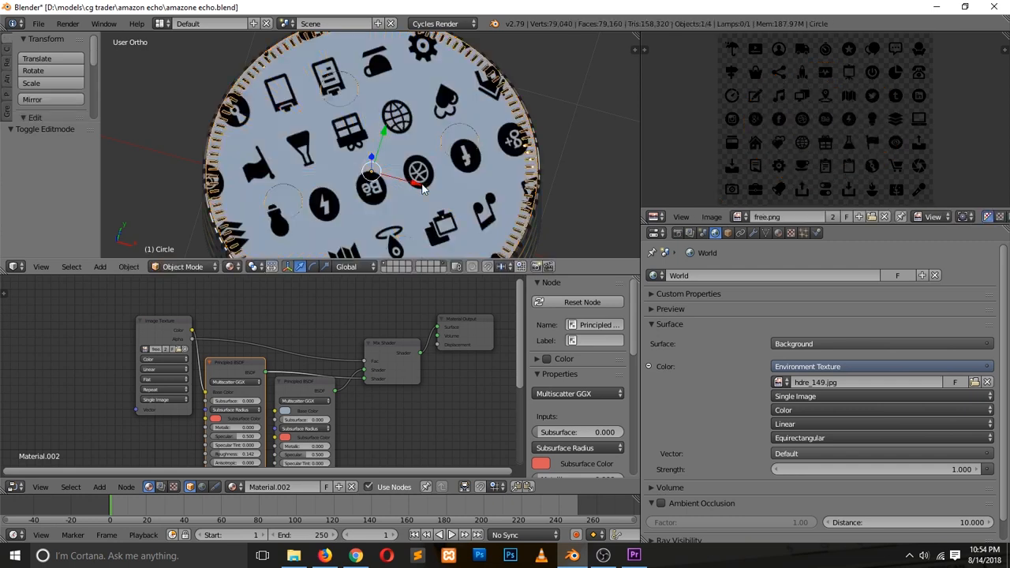
click(779, 232)
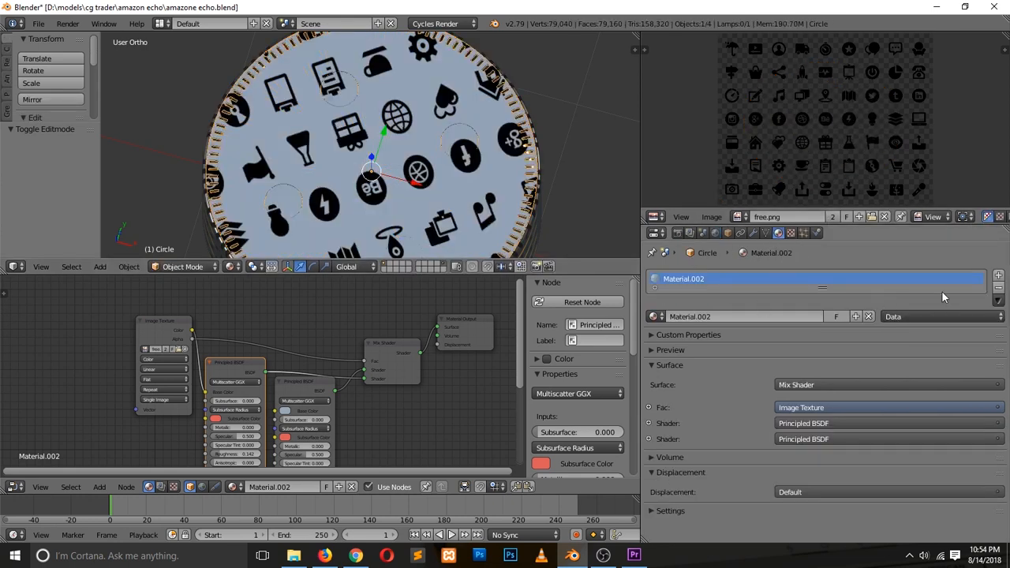
click(999, 276)
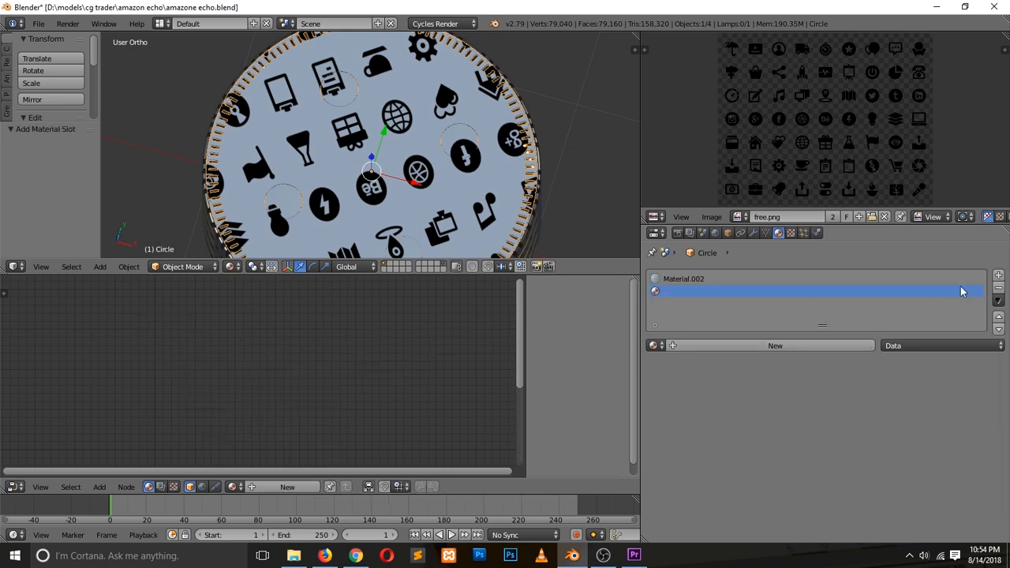
click(654, 346)
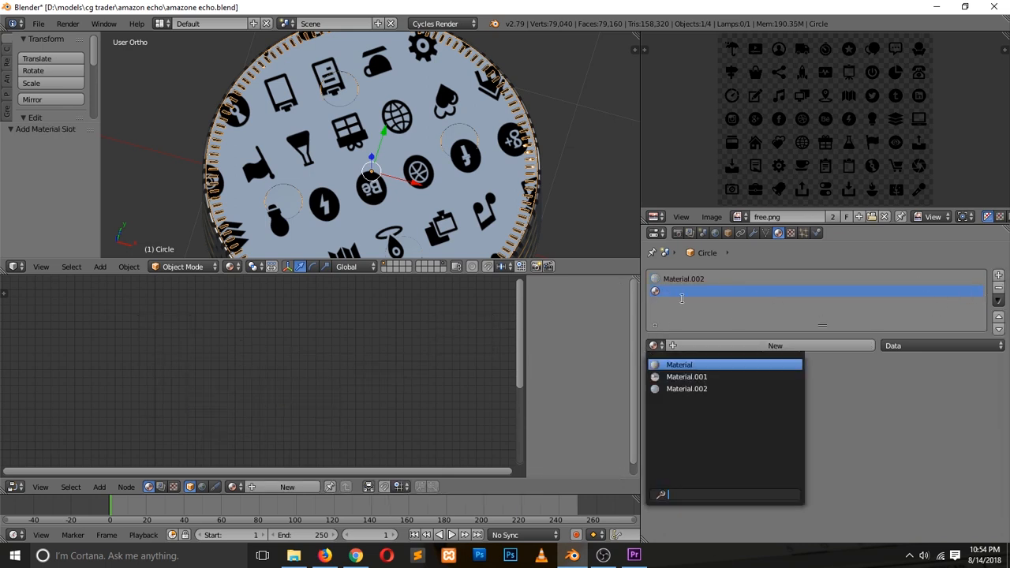
click(685, 390)
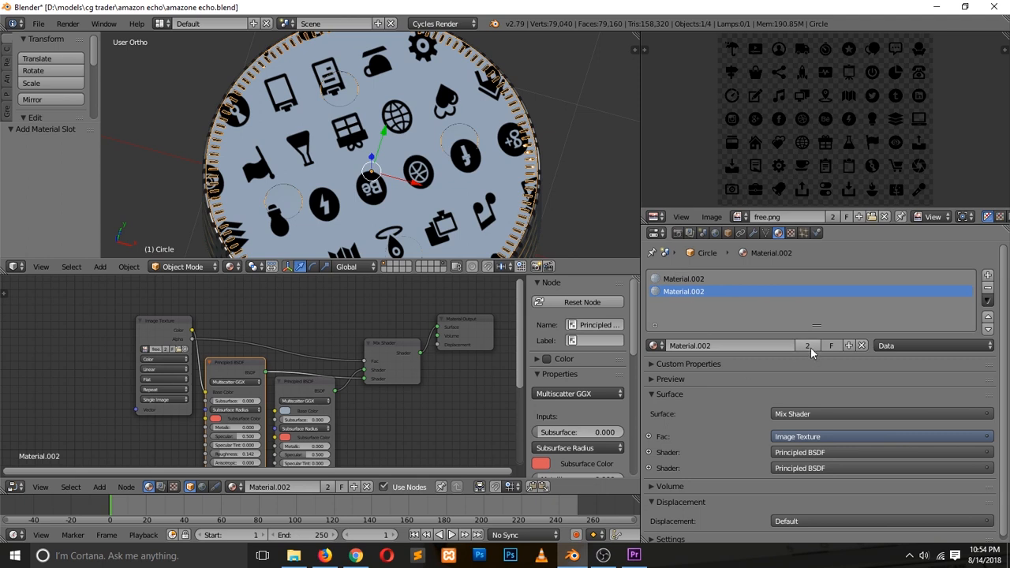
Select the linked geometry of the four round buttons on the top and assign the second material slot to it.
key(Tab)
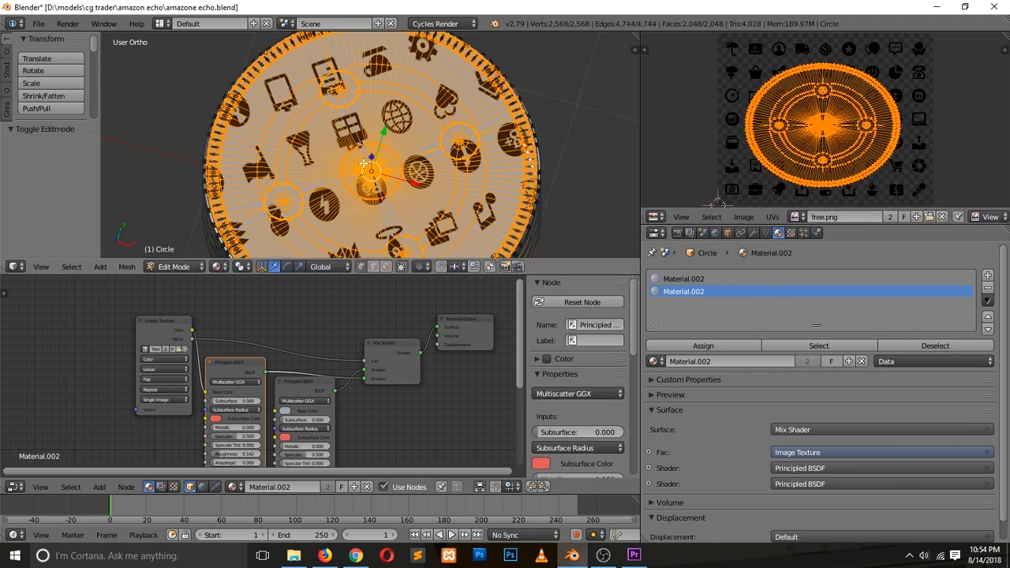
right_click(337, 90)
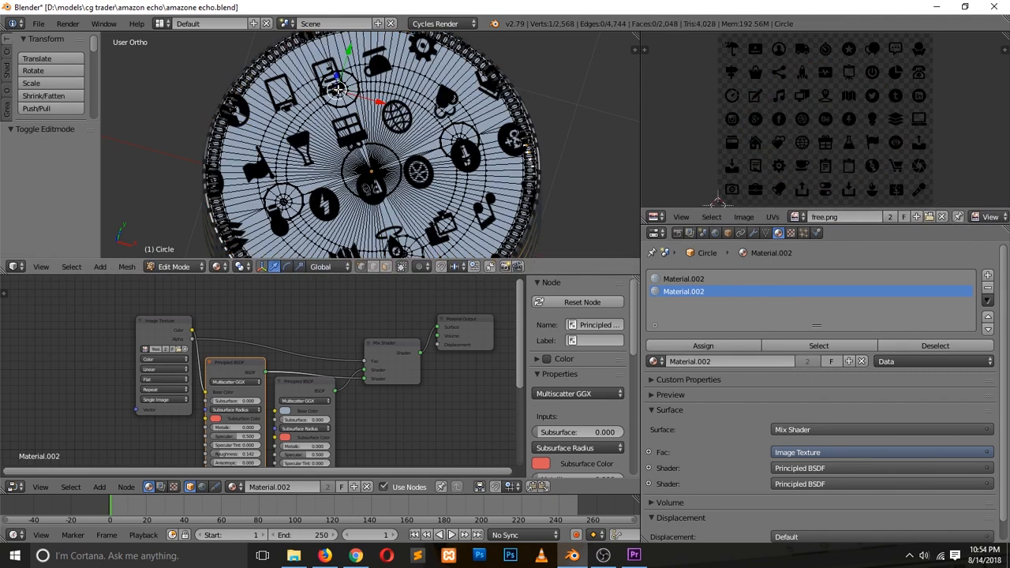
shift+right_click(281, 197)
shift+right_click(409, 250)
shift+right_click(468, 134)
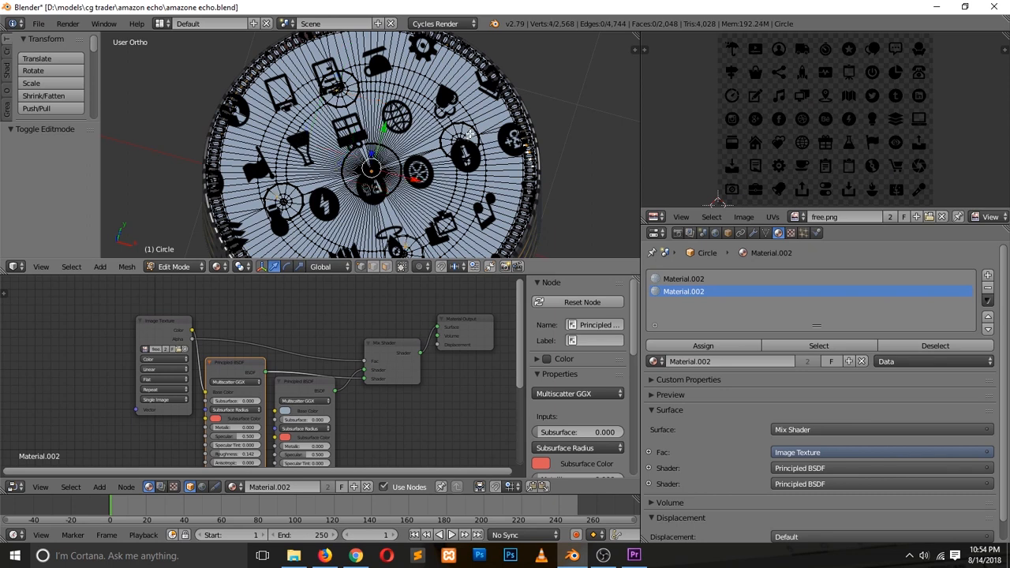
key(ctrl+l)
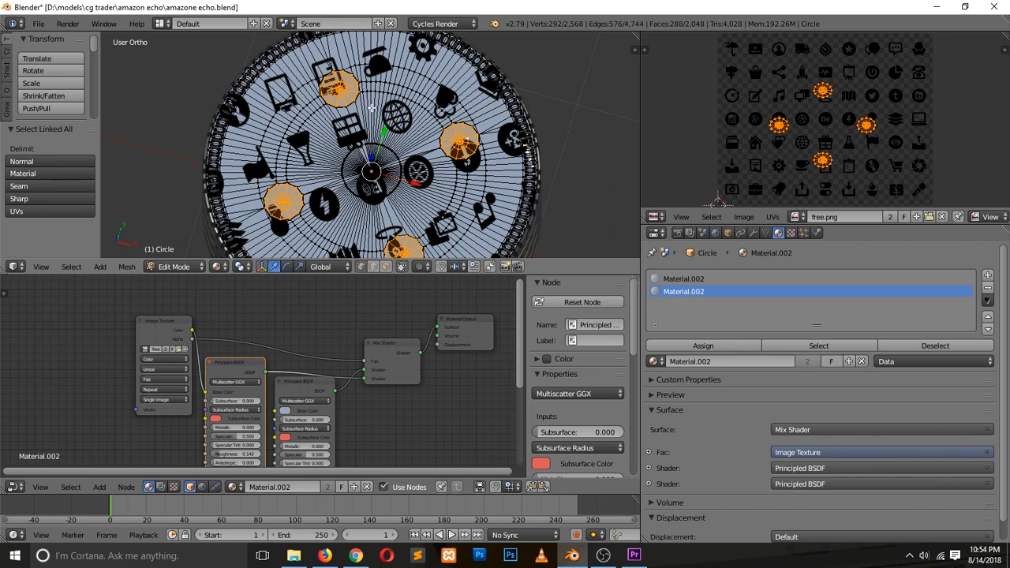
click(702, 346)
Try to reduce the first slot's material to one blue-grey Principled BSDF by deleting the Image Texture, textured Principled BSDF and Mix Shader.
click(691, 280)
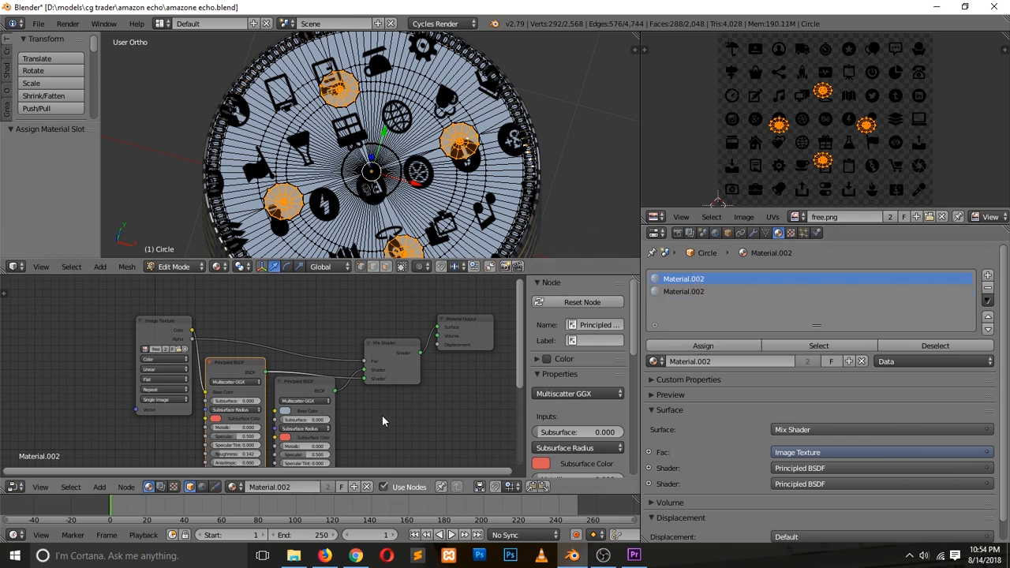
click(162, 323)
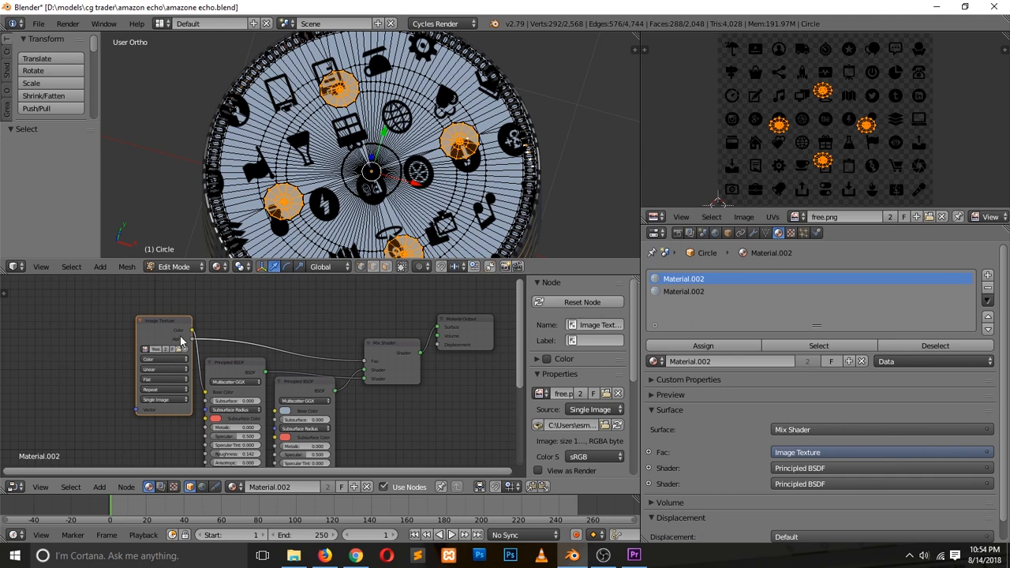
key(x)
click(229, 368)
key(x)
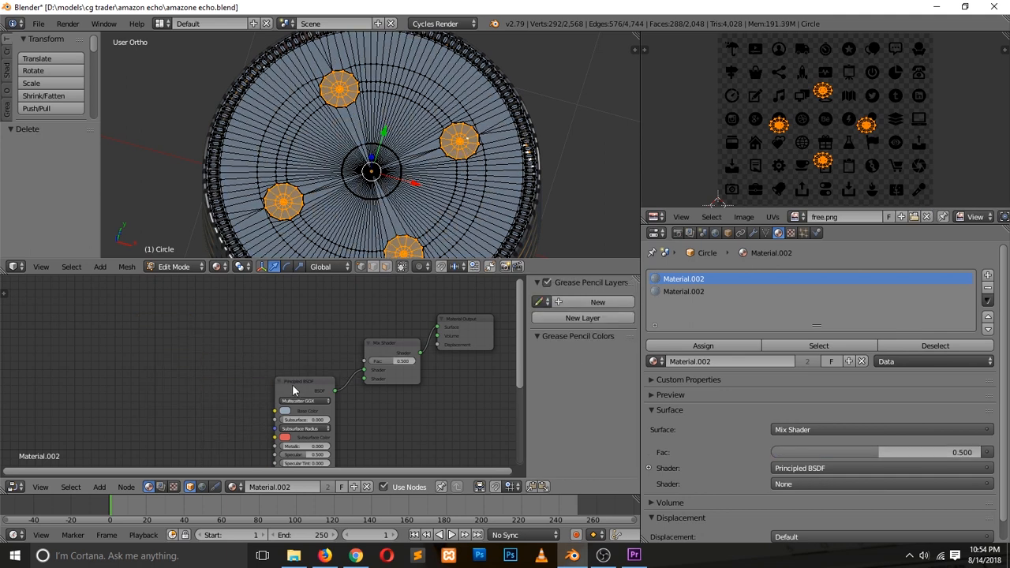
click(301, 393)
drag(300, 392, 439, 327)
click(406, 349)
key(x)
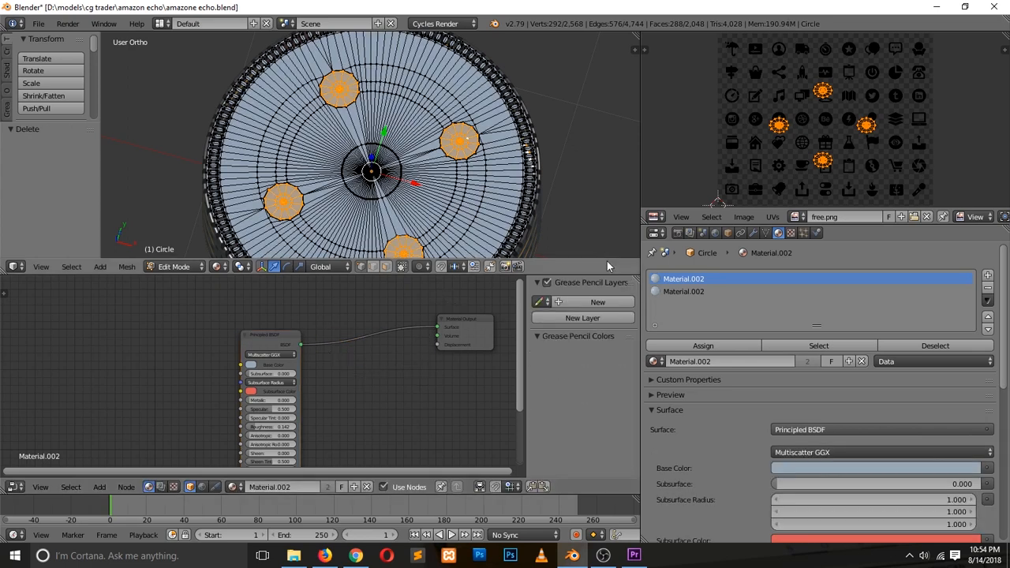
Try reassigning the second material slot to the four selected buttons.
key(Tab)
key(Tab)
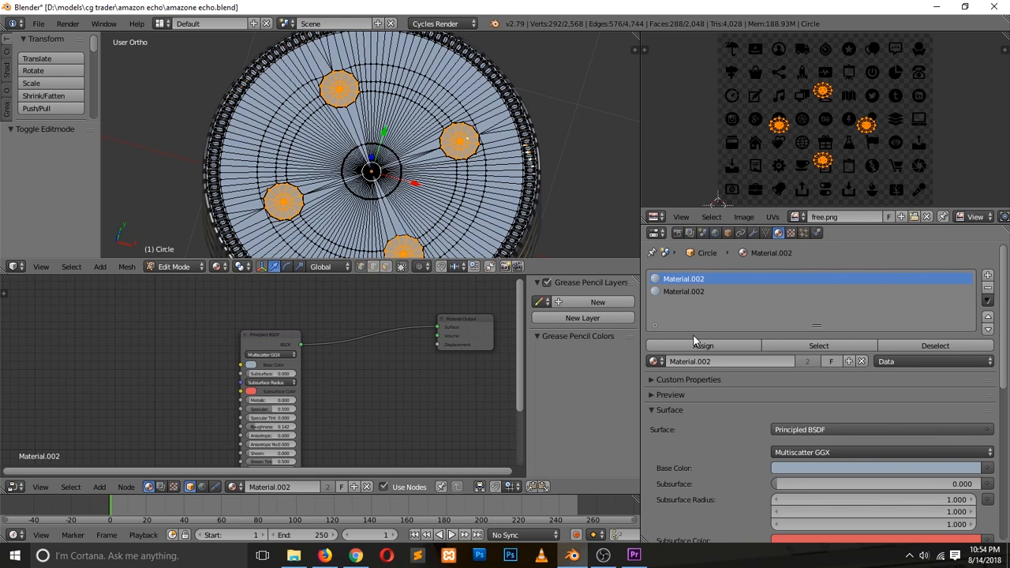
click(695, 292)
click(702, 346)
click(683, 279)
key(Tab)
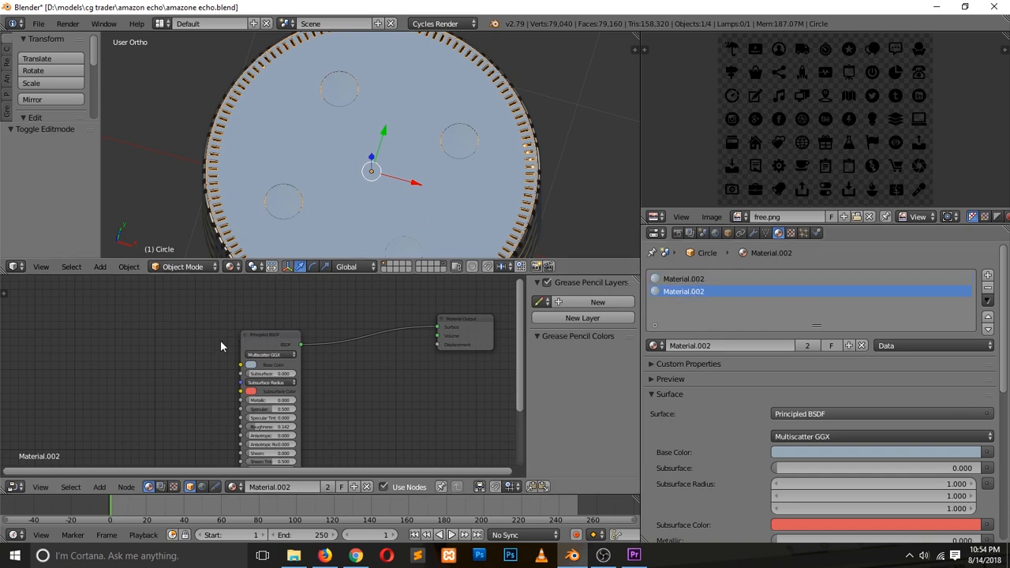
Undo the button assignments and node deletions, and make the second slot's Material.002 a single-user copy.
key(ctrl+z)
key(ctrl+shift+z)
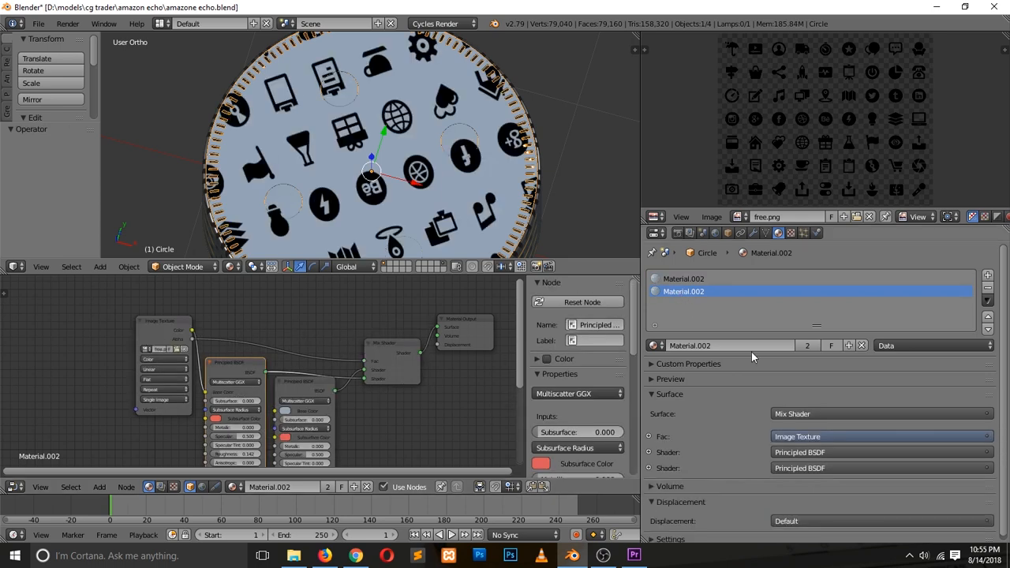
click(808, 347)
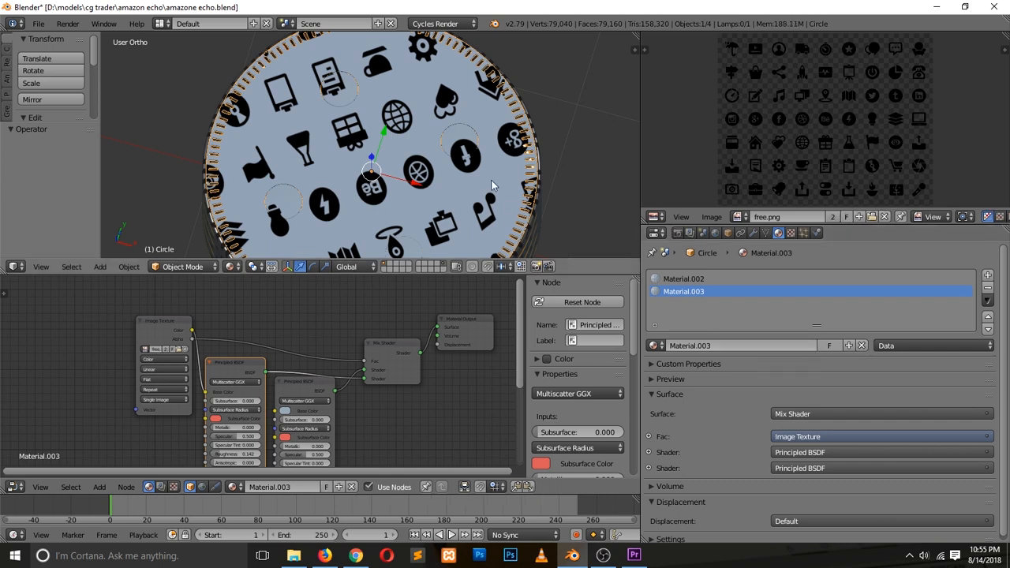
Delete the Image Texture and the duplicated Principled BSDF from Material.002 in the first slot.
click(685, 279)
click(183, 341)
key(x)
click(304, 384)
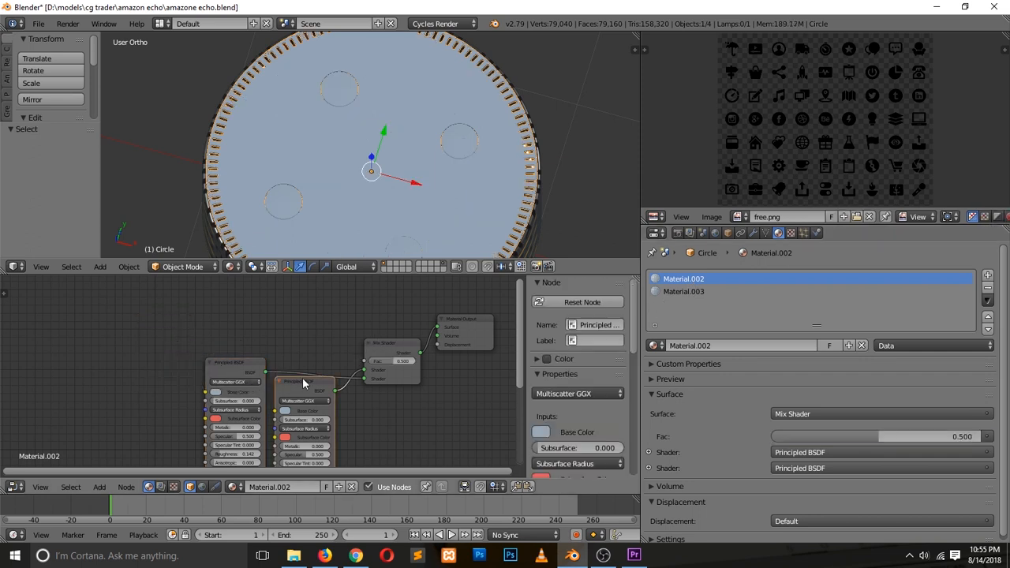
key(x)
click(245, 371)
key(x)
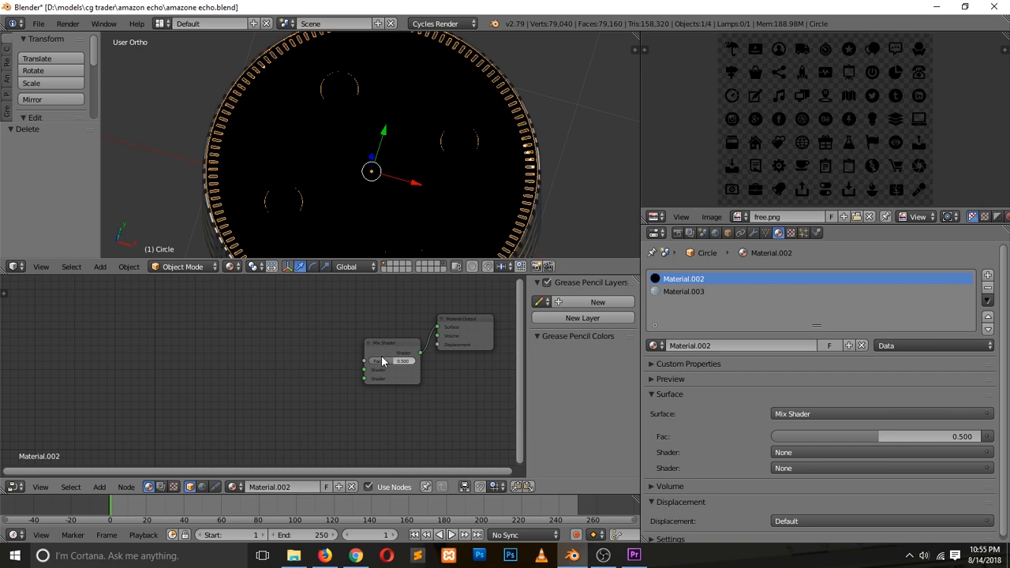
key(ctrl+z)
Connect the remaining Principled BSDF directly to the Material Output's Surface and delete the Mix Shader.
drag(263, 371, 439, 327)
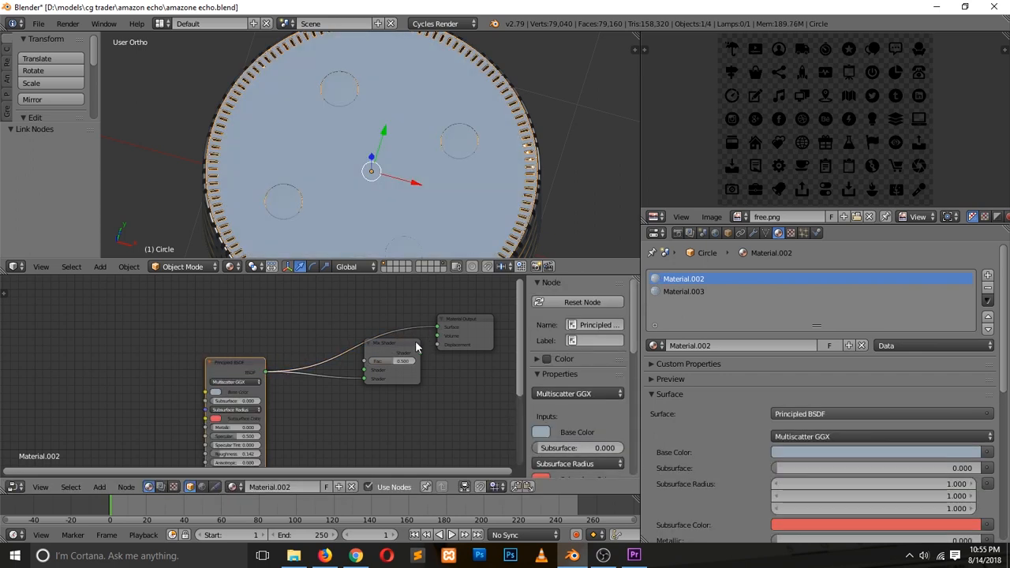
click(416, 348)
key(x)
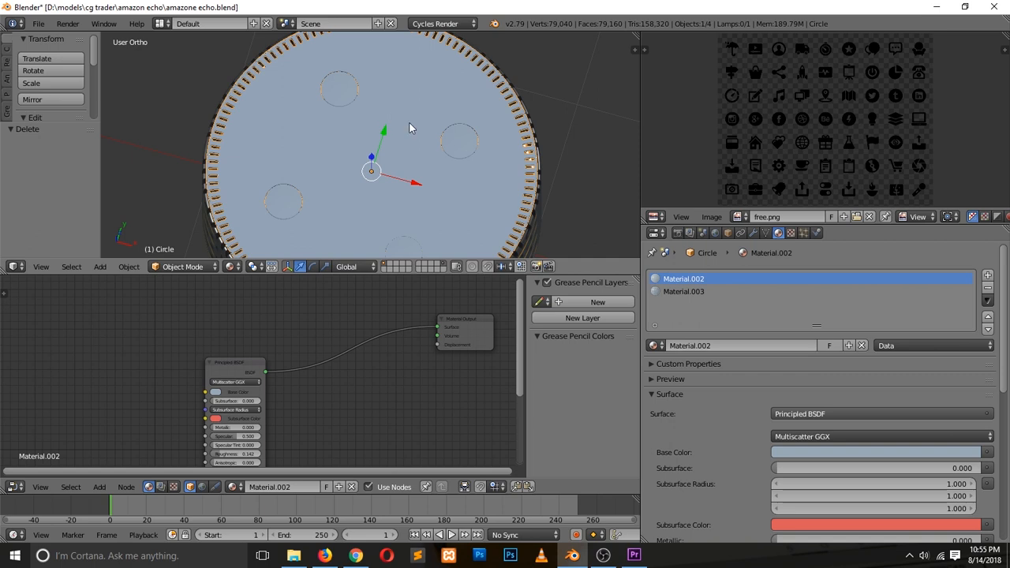
Select the four linked button meshes on the top surface and assign Material.003 to them.
key(Tab)
key(Tab)
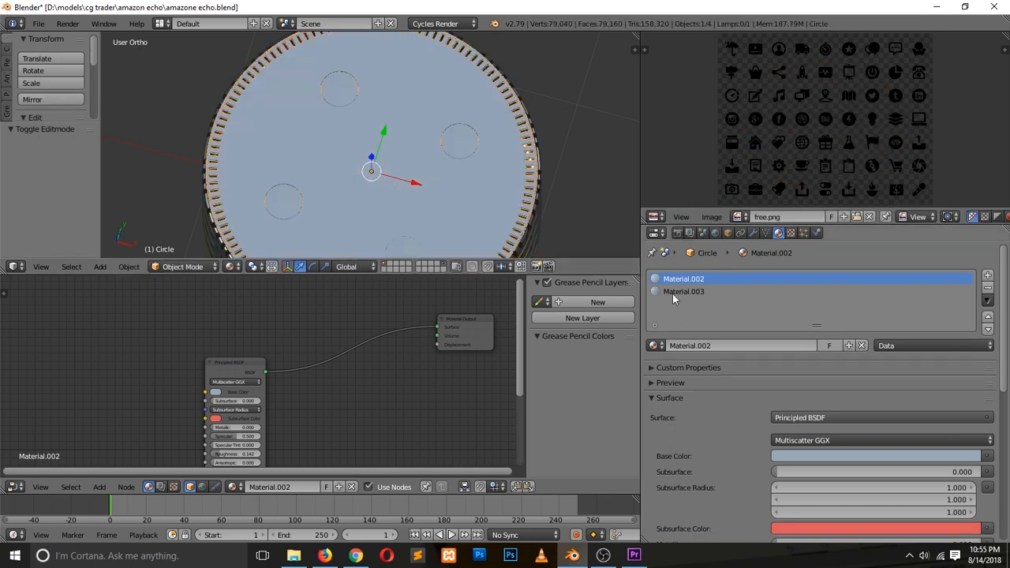
key(Tab)
right_click(339, 90)
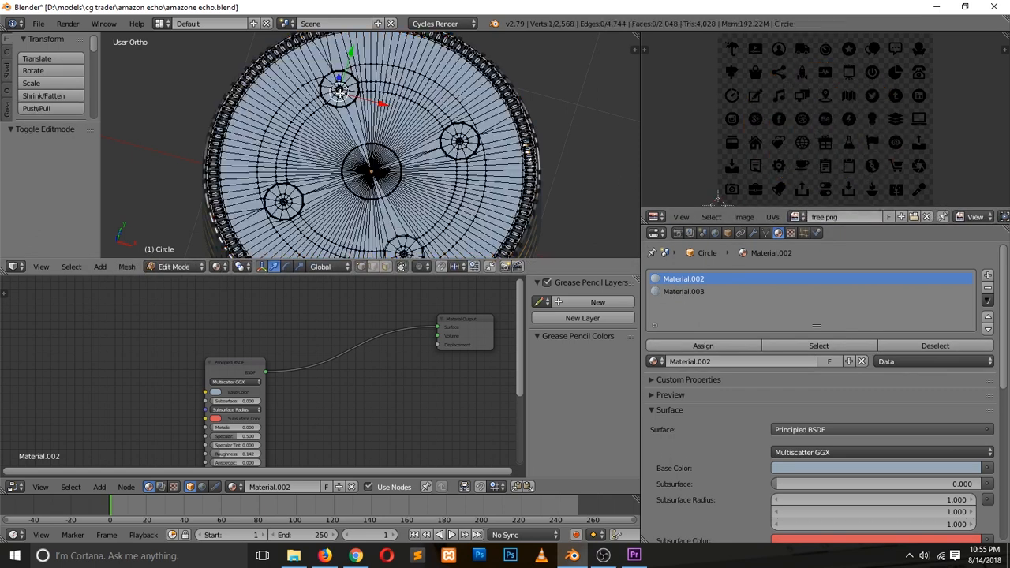
shift+right_click(459, 142)
shift+right_click(284, 202)
shift+right_click(397, 252)
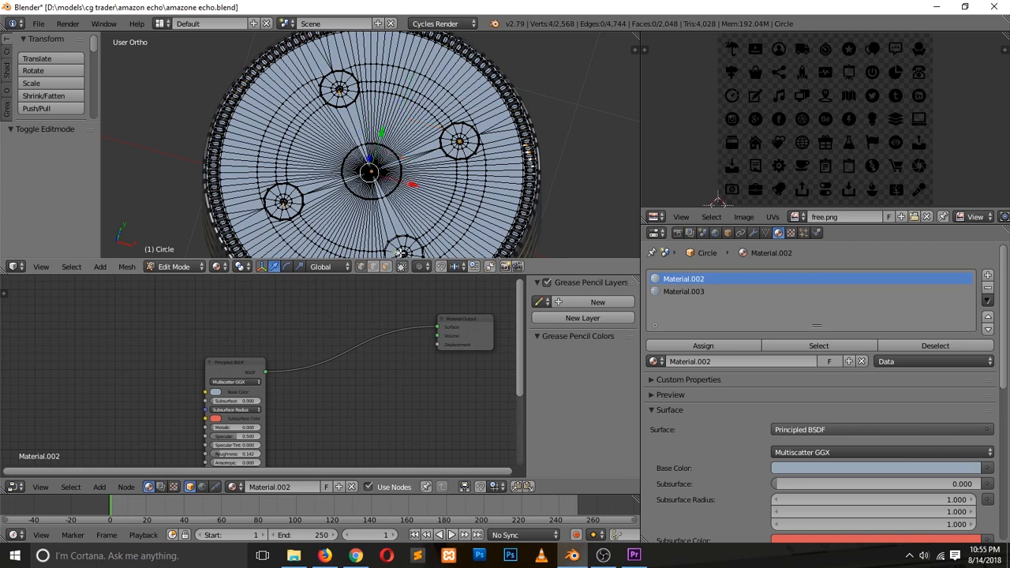
click(710, 292)
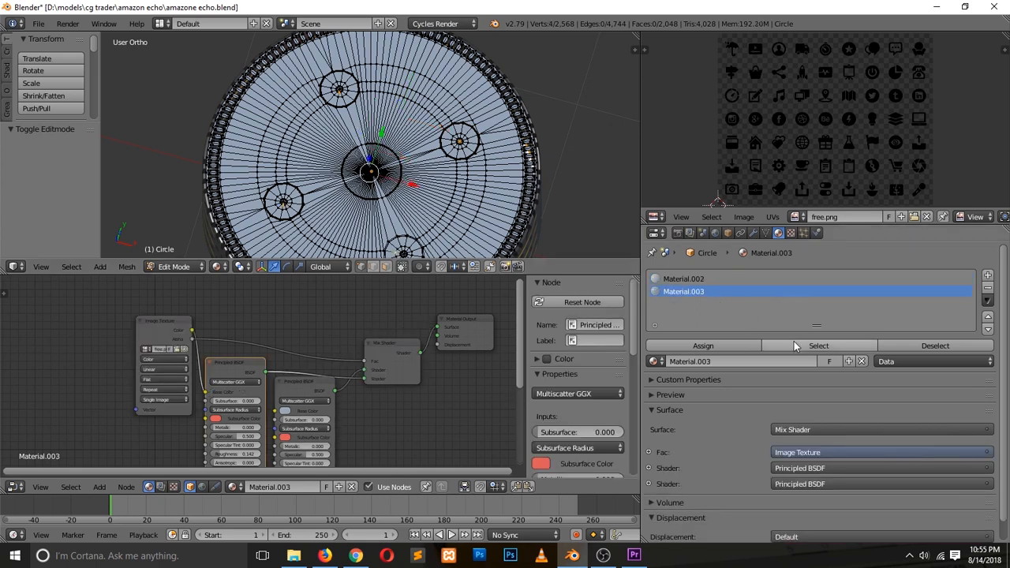
key(ctrl+l)
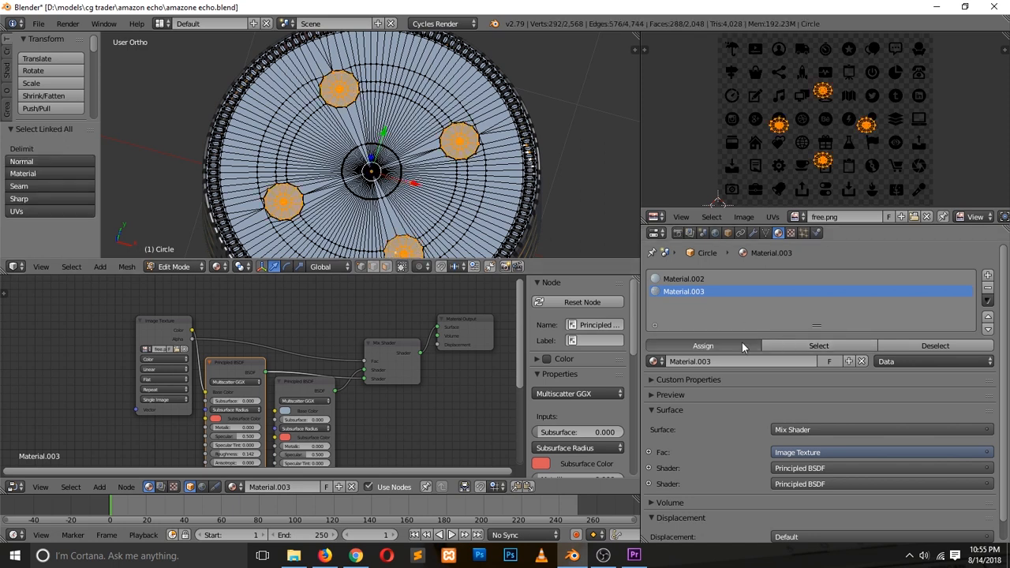
click(742, 347)
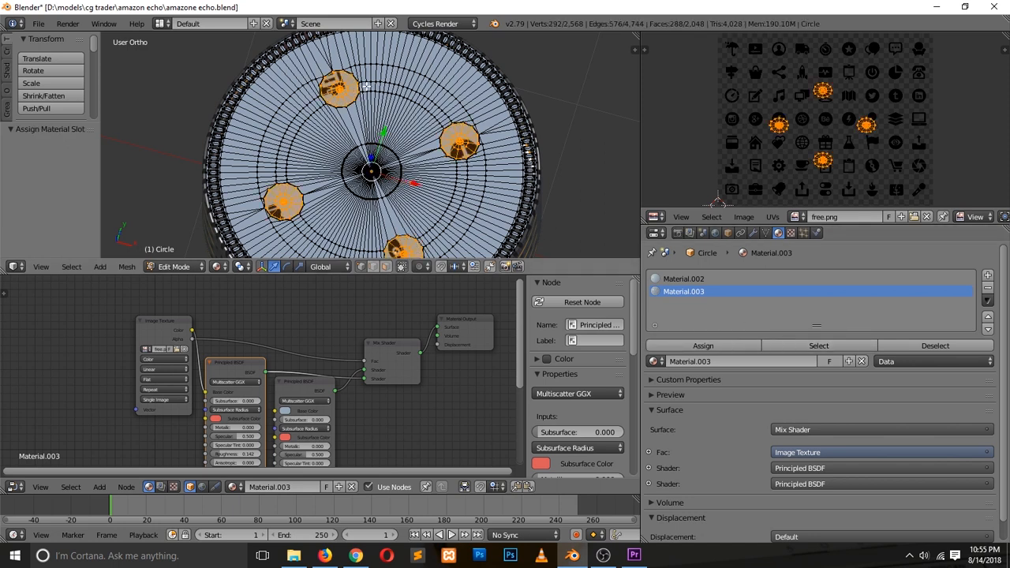
In top view, isolate the leftmost button's UV island on the icon sheet and stitch its selected vertices.
key(Tab)
key(Tab)
key(Tab)
key(KP_7)
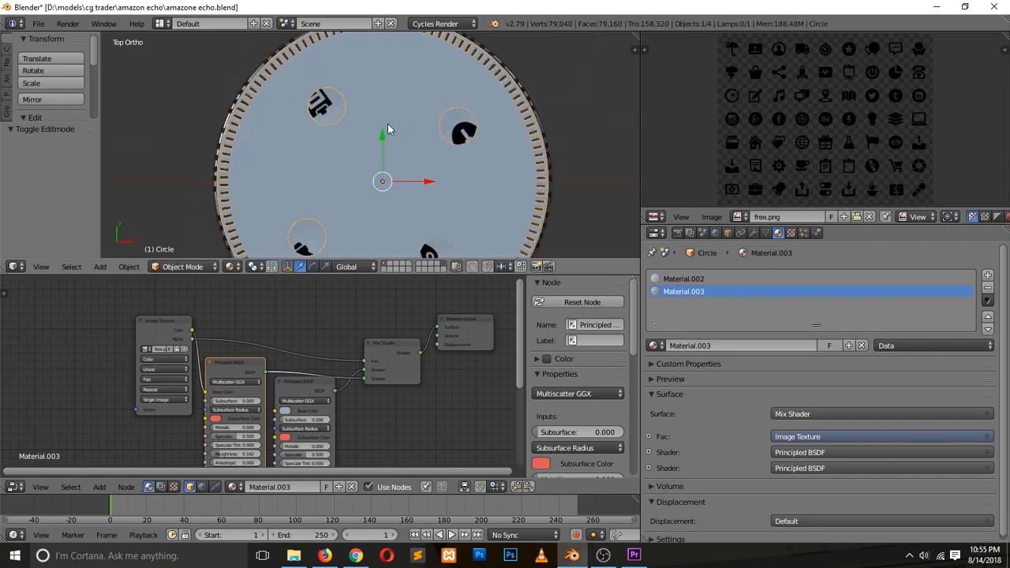
key(Tab)
scroll(750, 136, up, 4)
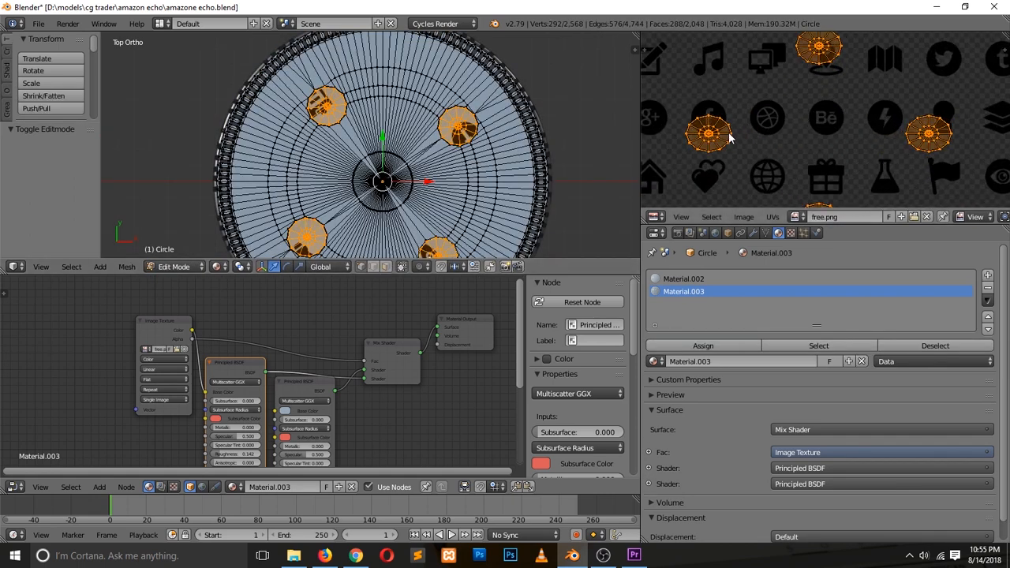
key(a)
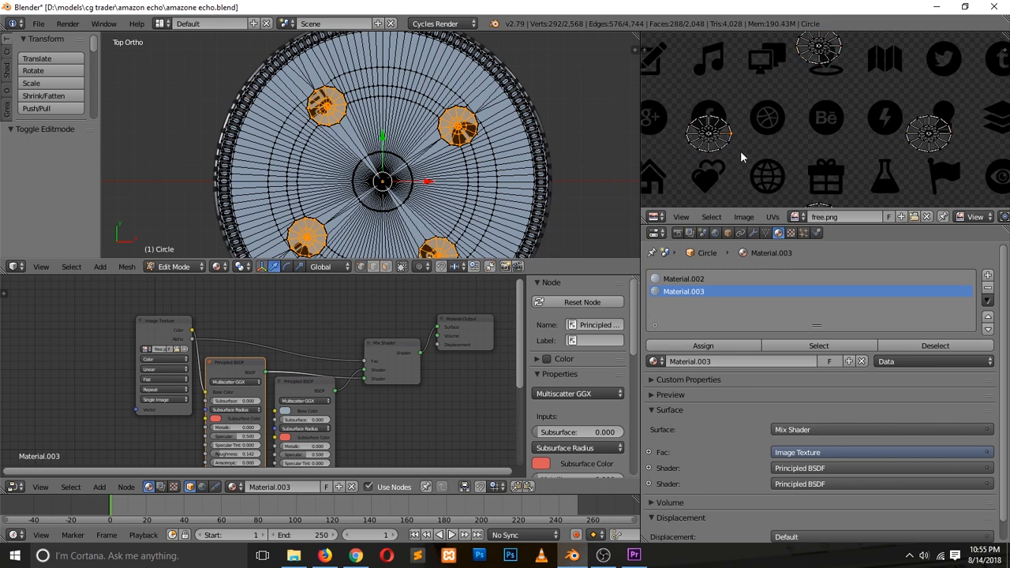
key(b)
drag(672, 101, 744, 162)
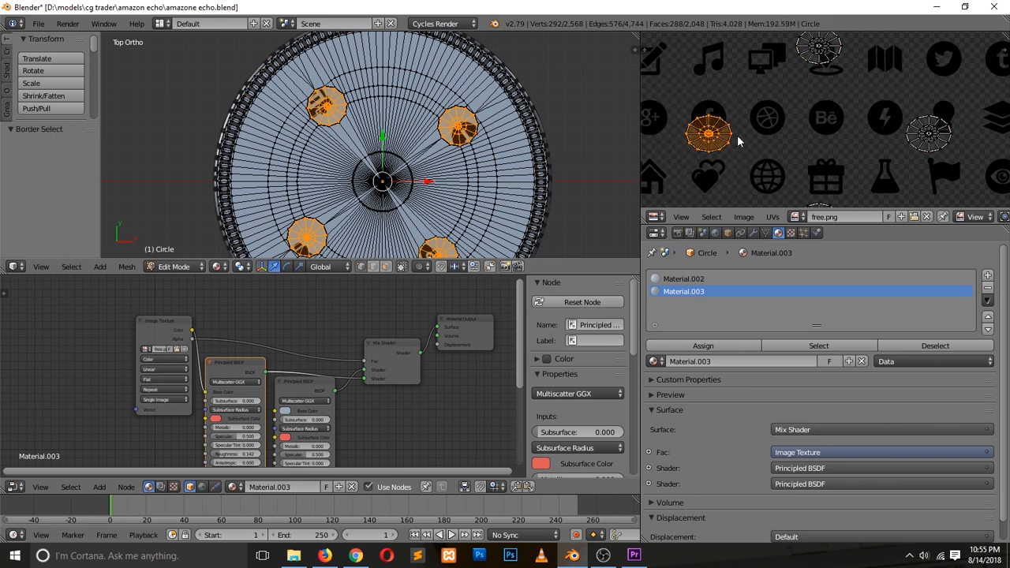
key(a)
key(b)
drag(689, 102, 730, 162)
key(v)
click(727, 149)
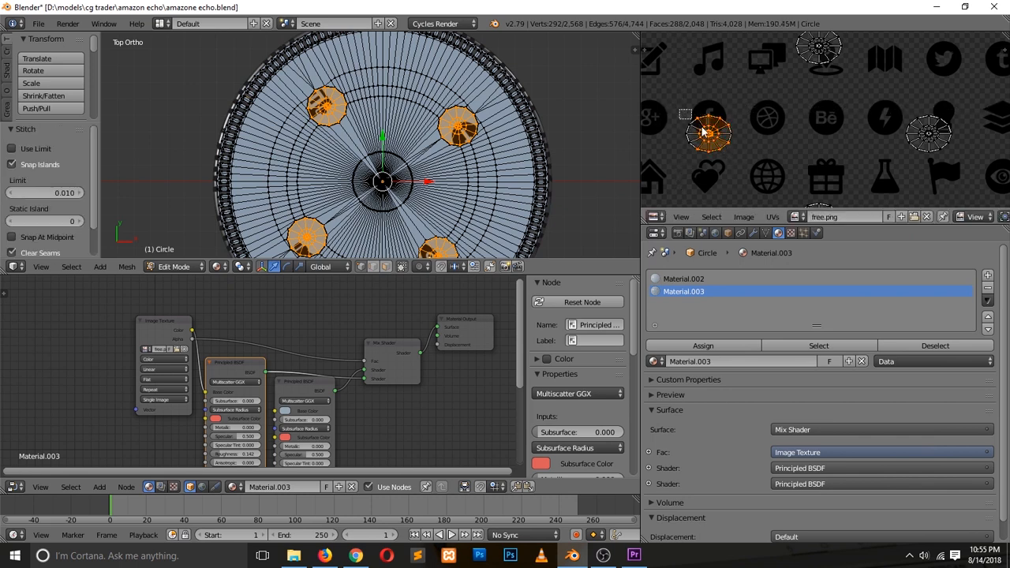
Select the whole leftmost UV island and move it by 0.001 in X and 0.041 in Y onto the Facebook icon.
key(b)
drag(679, 109, 736, 157)
key(g)
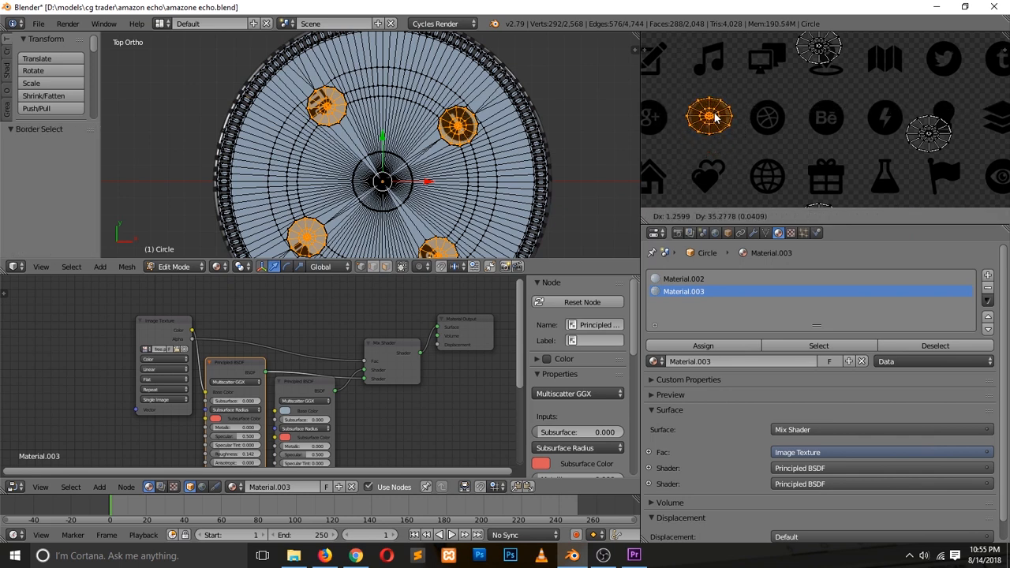
click(716, 118)
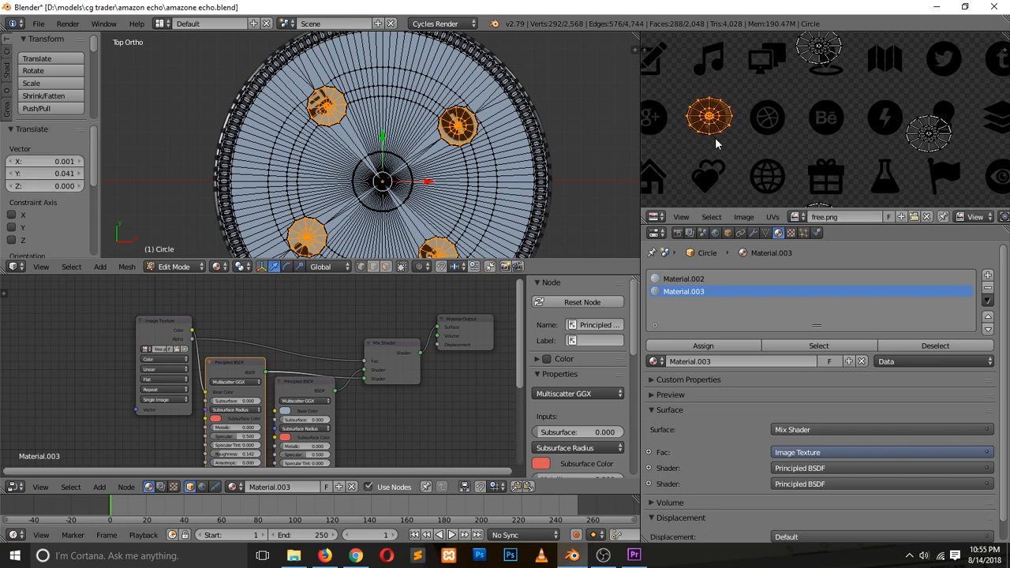
Scale the UV island on the Facebook icon uniformly by 1.094 and by 0.709 along X to make it rounder.
key(s)
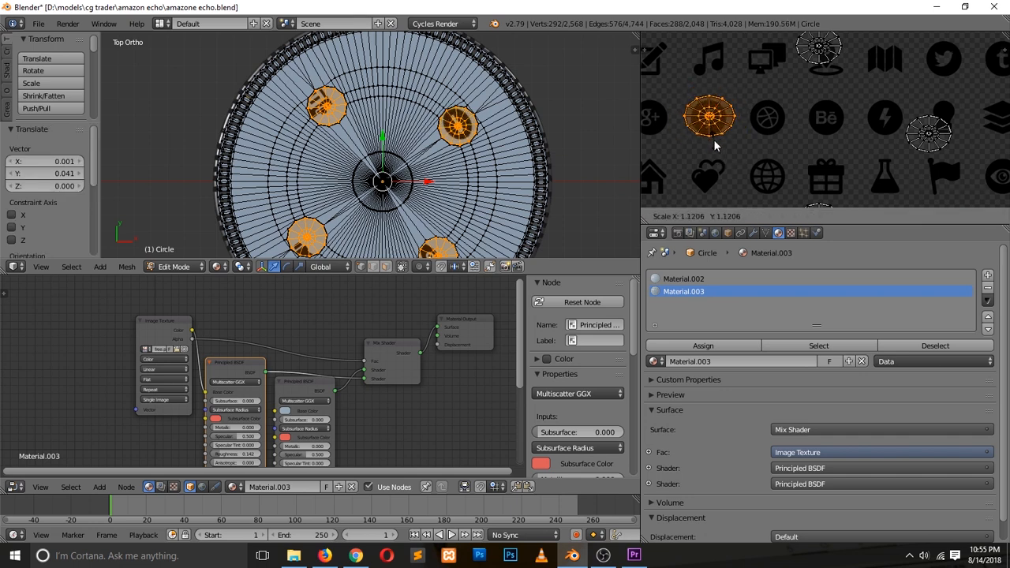
click(716, 144)
key(s)
key(x)
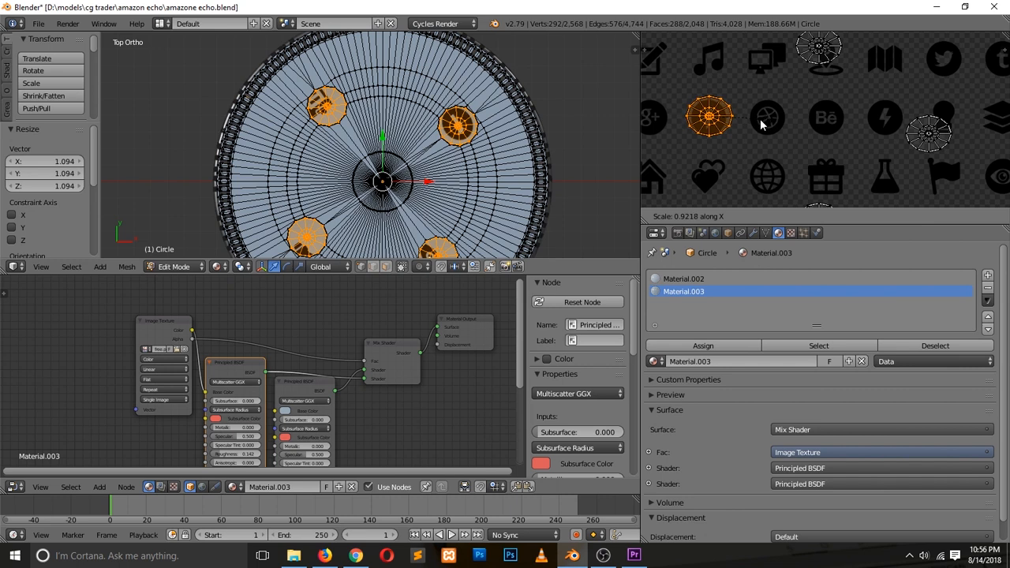
click(755, 126)
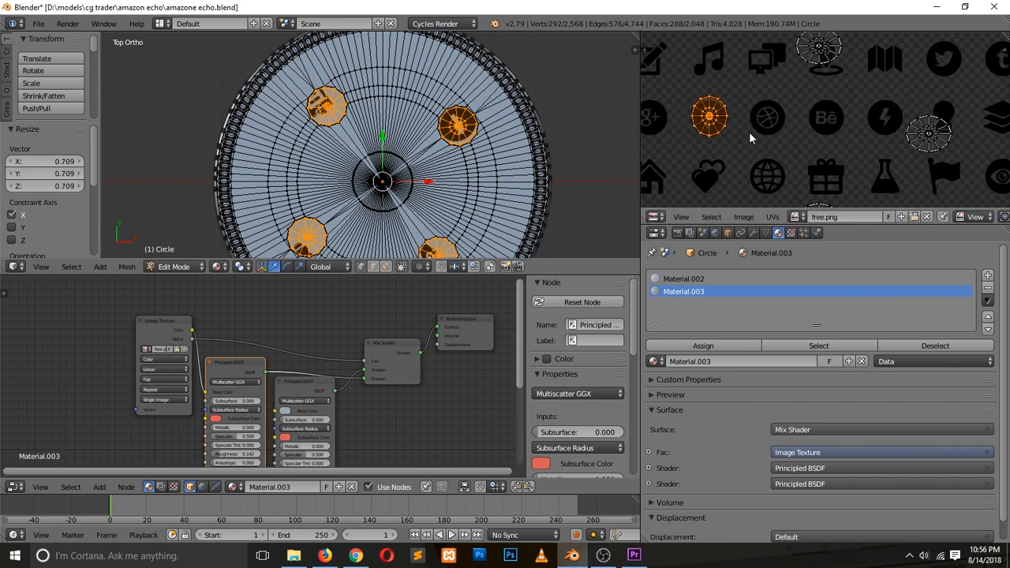
Enlarge the Facebook UV island uniformly by 1.085 and 1.097, and shift it by -0.003 in X and Y to centre it.
key(s)
click(753, 135)
key(s)
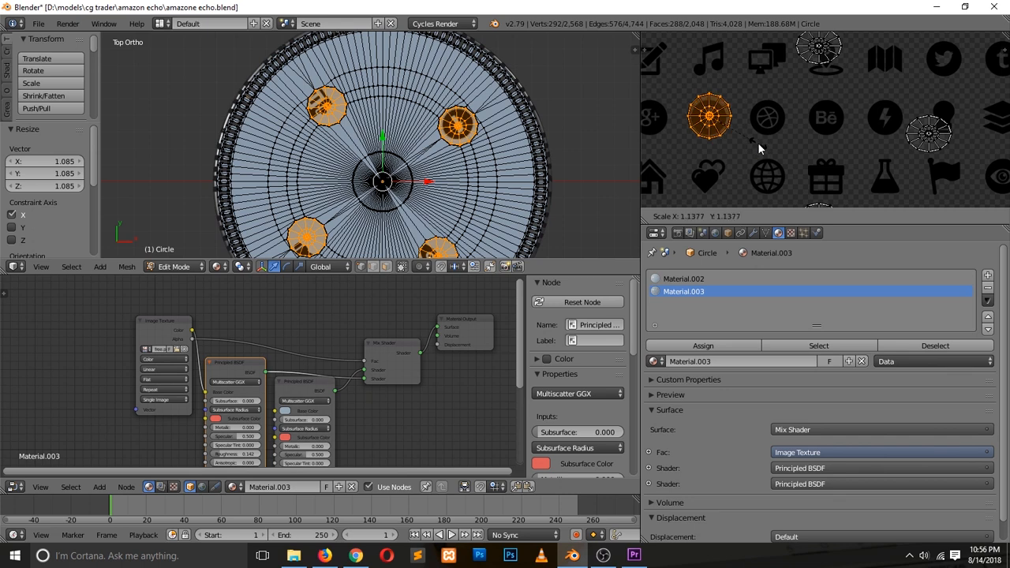
click(757, 142)
key(g)
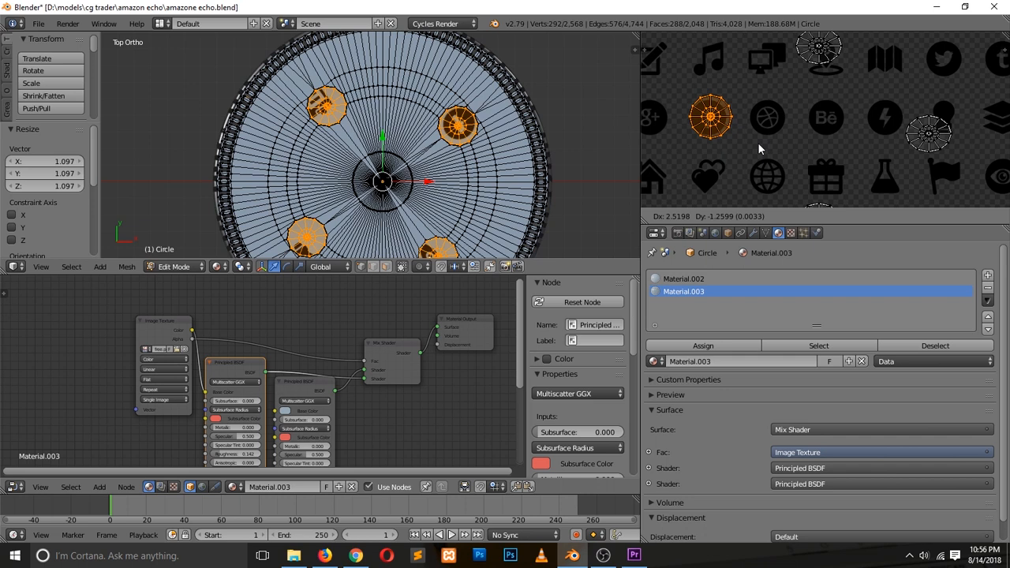
click(755, 143)
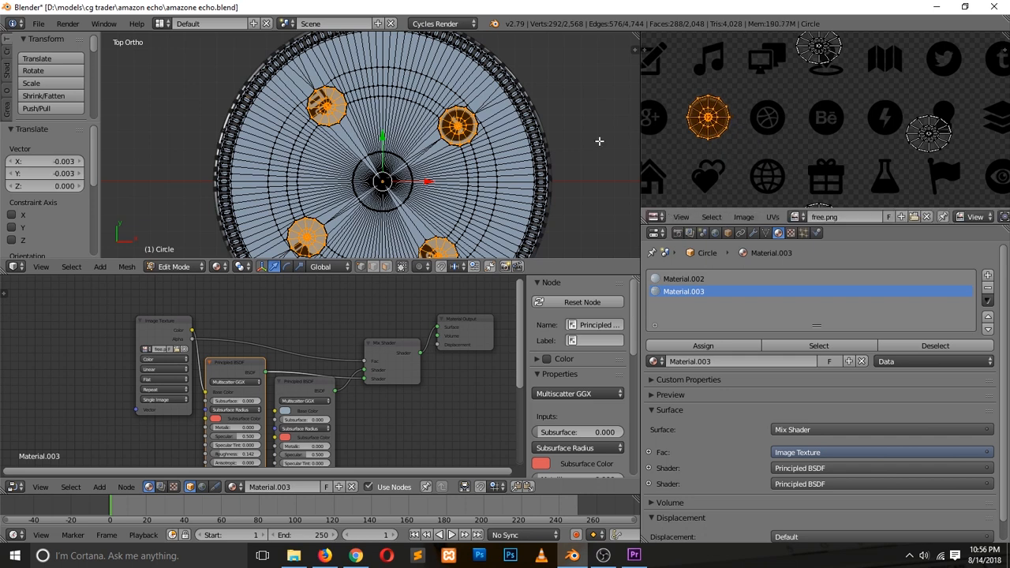
key(Tab)
scroll(702, 149, down, 2)
key(Tab)
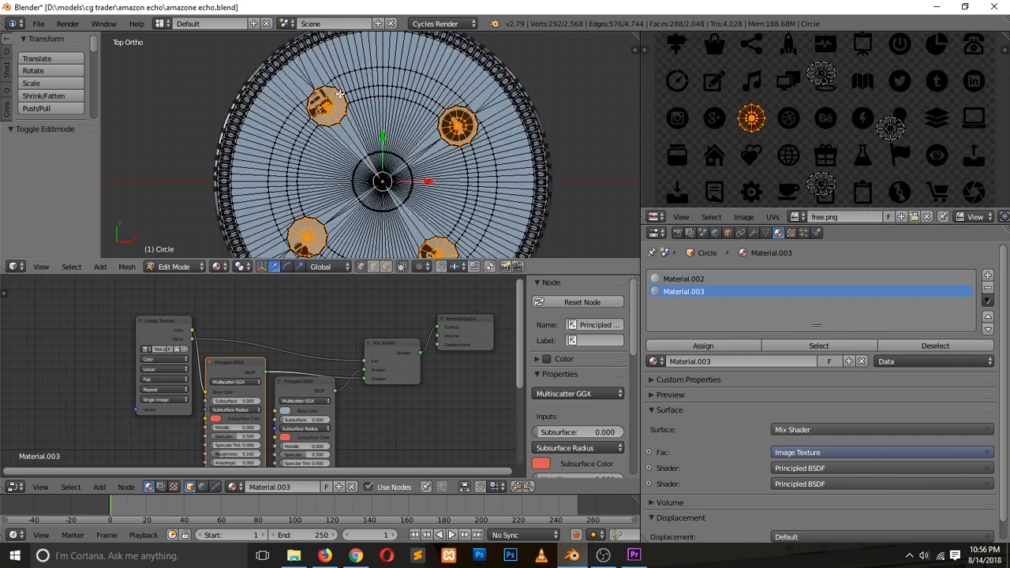
key(a)
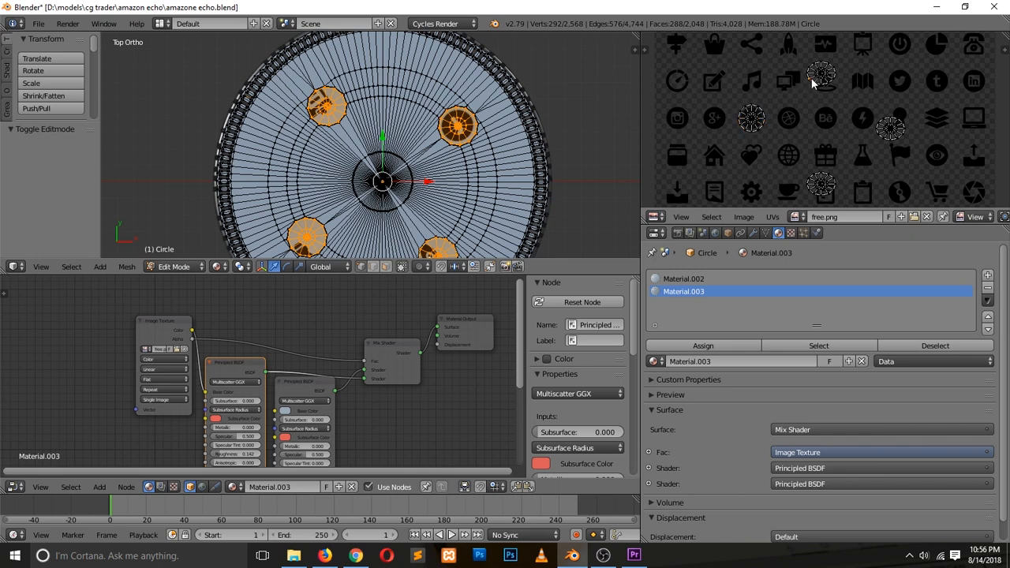
key(b)
drag(801, 47, 952, 207)
key(s)
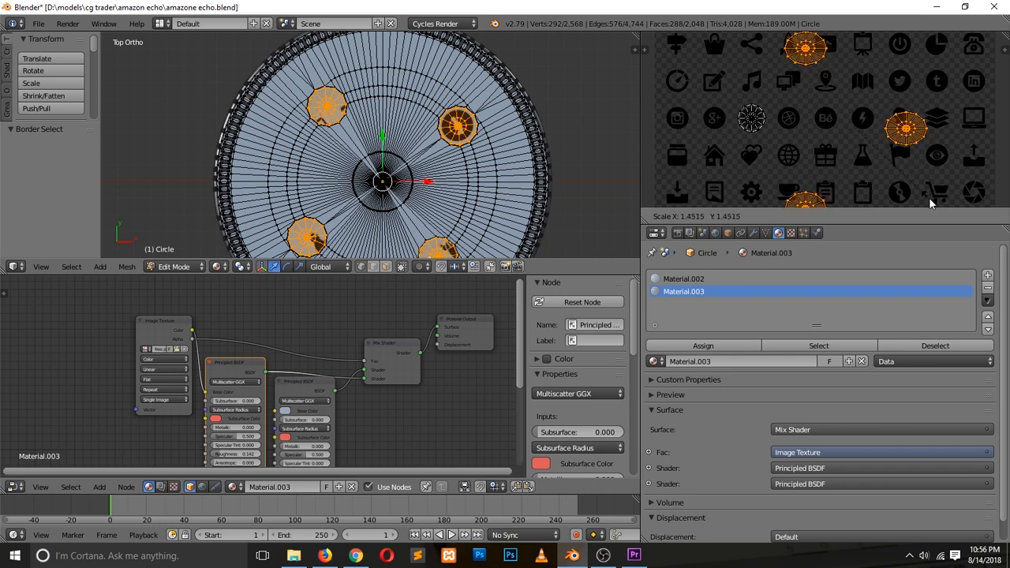
key(Escape)
Select only the uppermost button UV island and move it by 0.009 in X and -0.025 in Y onto the location pin icon.
key(a)
key(b)
drag(802, 52, 845, 107)
key(g)
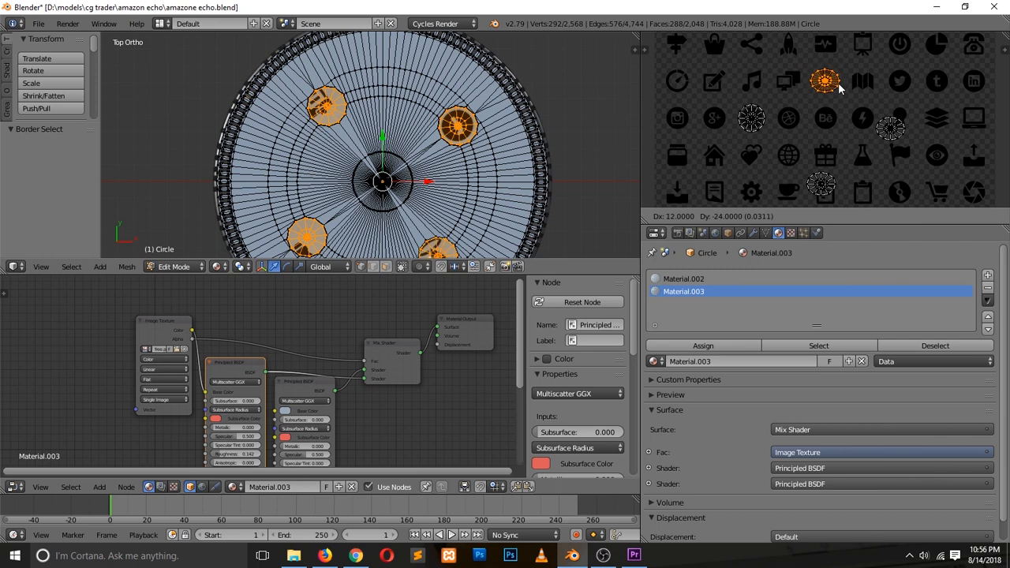
click(844, 92)
Scale the UV island on the location pin icon by 1.284 along Y and uniformly by 1.125.
key(s)
key(y)
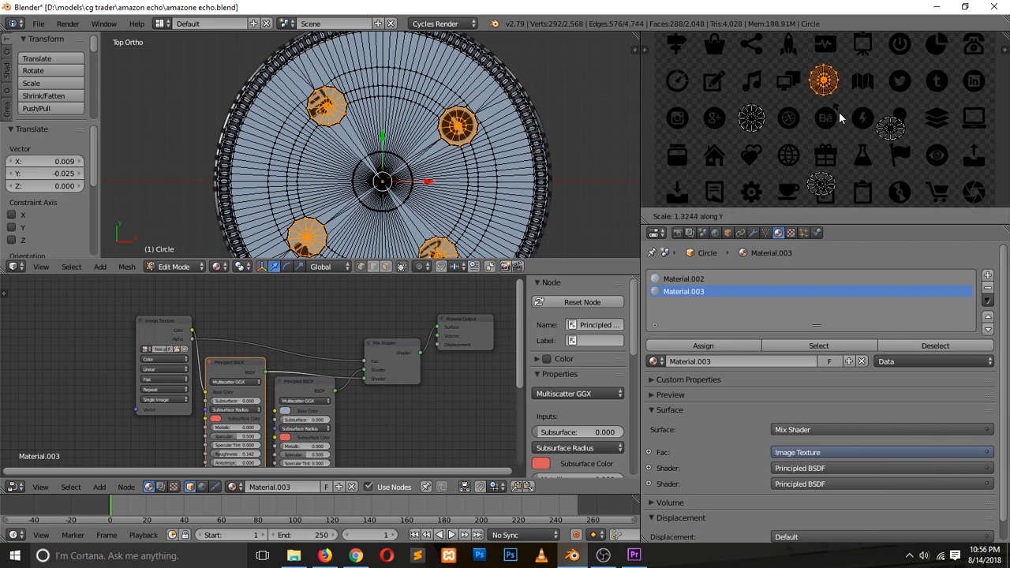
click(843, 116)
key(s)
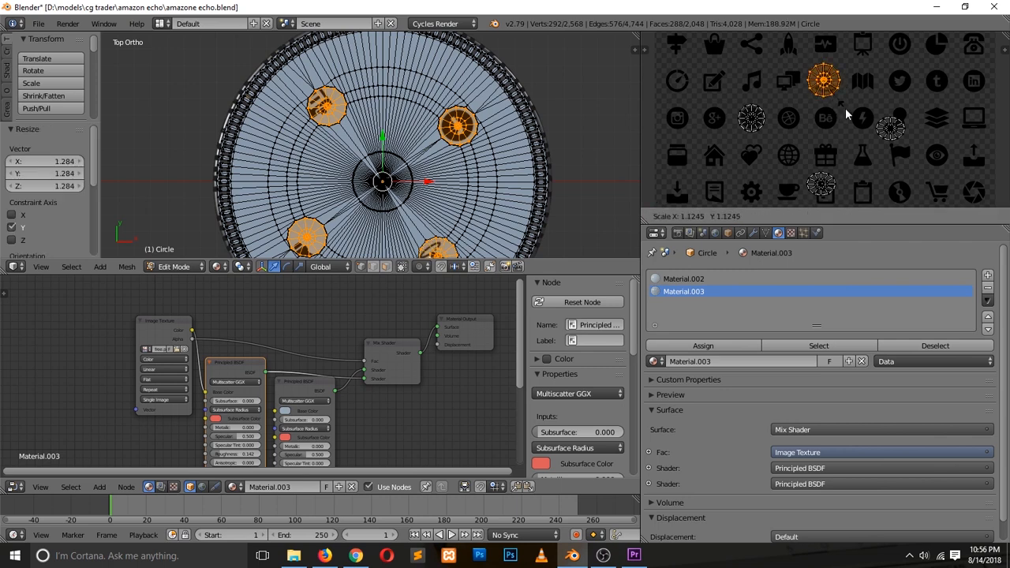
click(846, 114)
Rotate the location pin UV island by -218° to set the icon upright, and shift it by 0.007 in X.
shift+scroll(533, 193, down, 4)
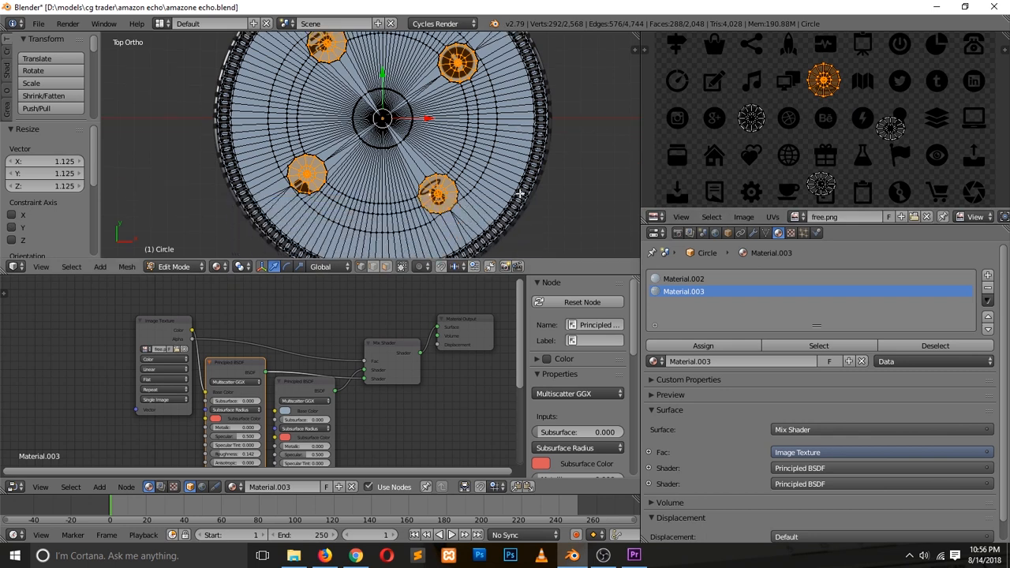
scroll(519, 195, up, 2)
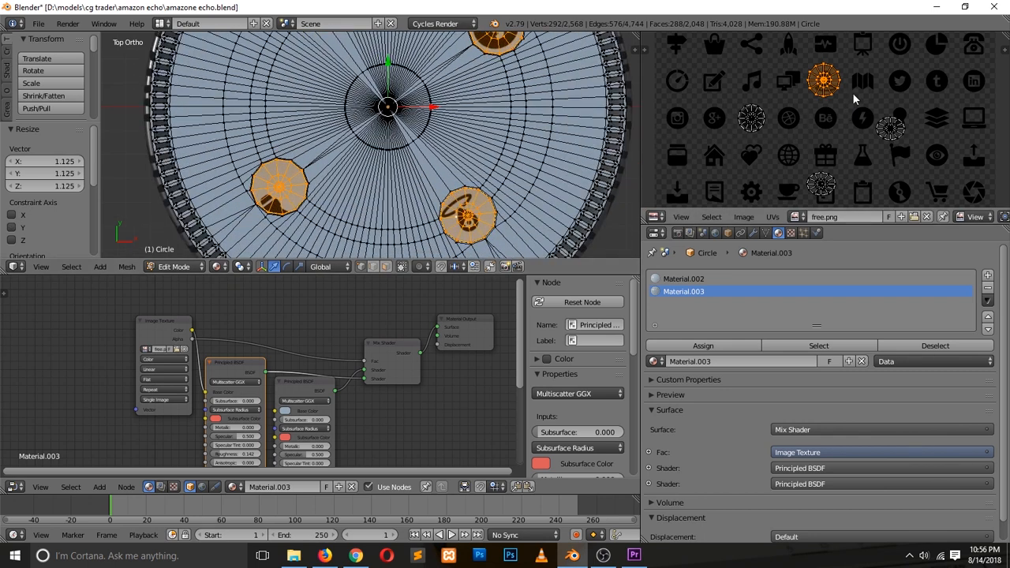
key(r)
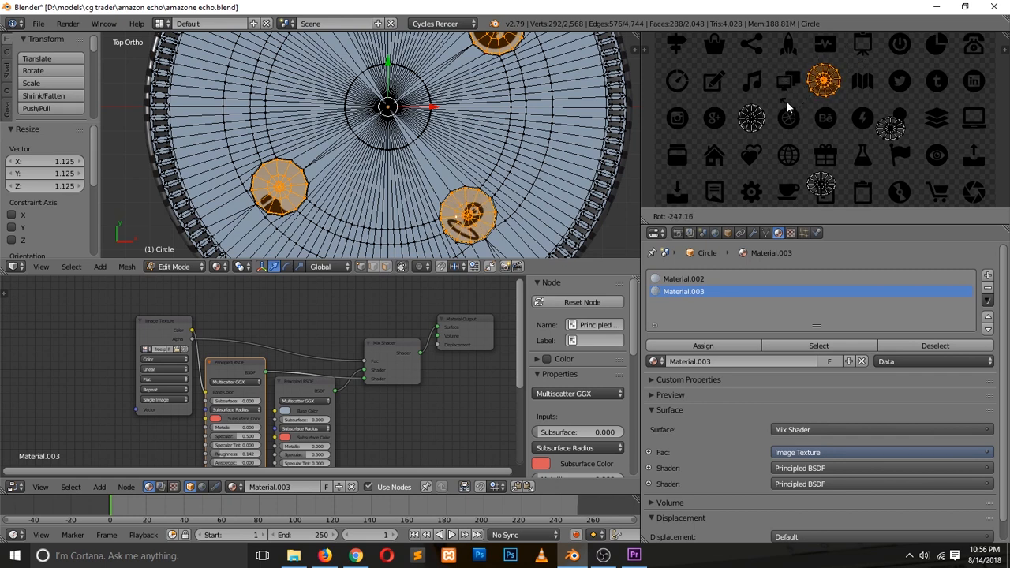
click(786, 91)
key(g)
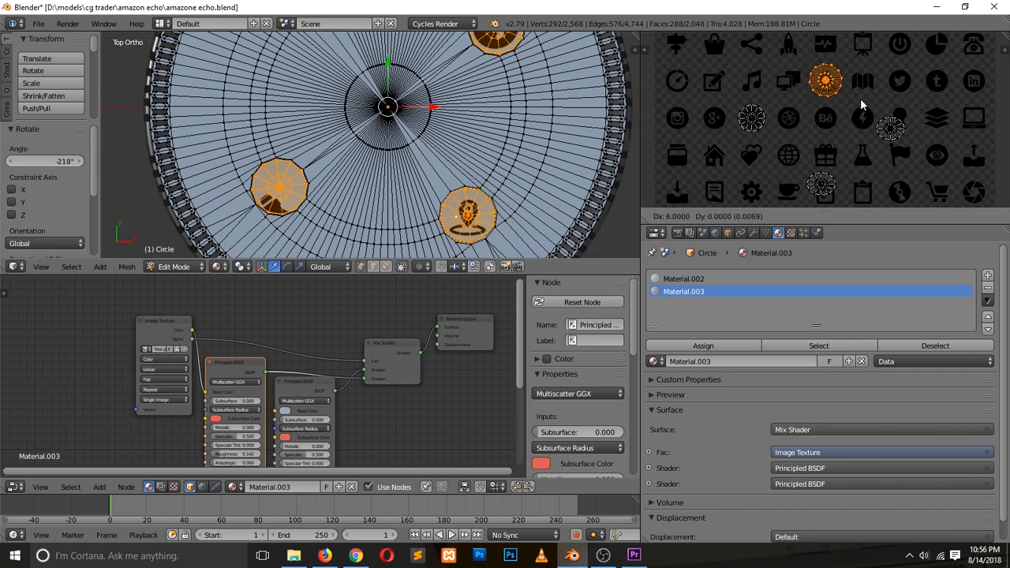
click(860, 98)
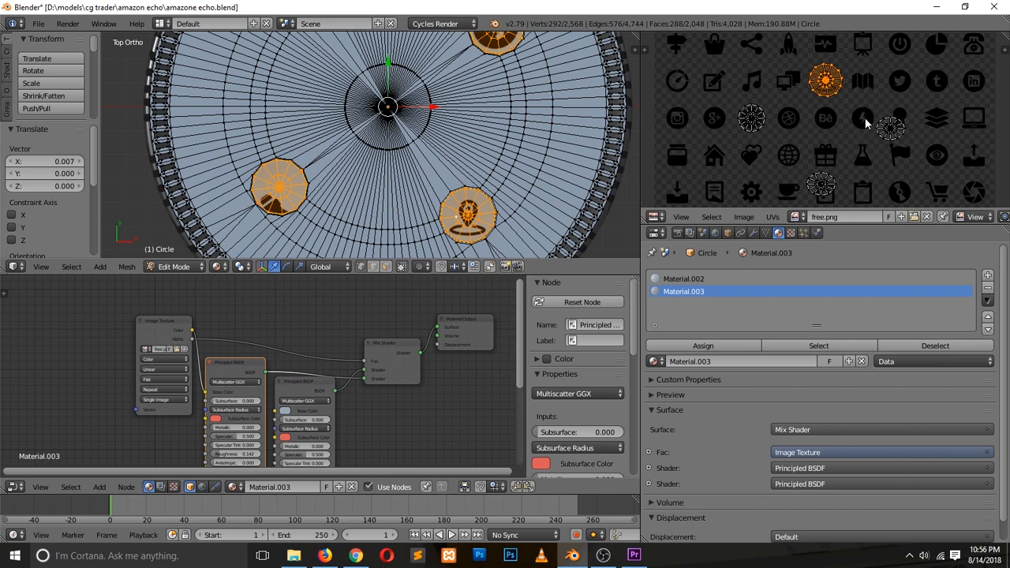
Select only the rightmost button UV island and move it by 0.042 in X and 0.171 in Y onto the Twitter icon.
key(a)
key(b)
drag(857, 115, 908, 150)
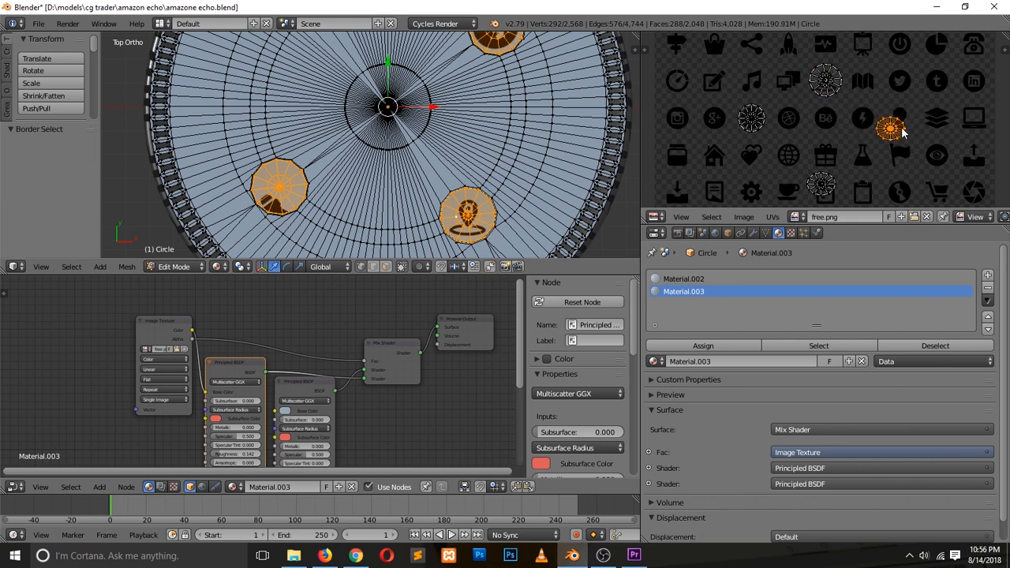
key(g)
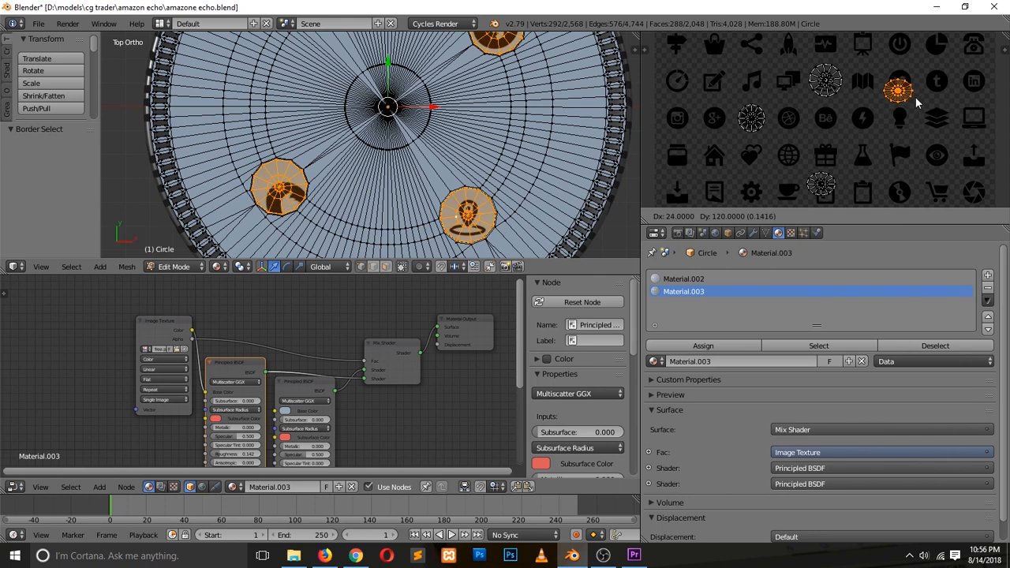
click(919, 90)
Stretch the Twitter UV island along Y until it is round, and shift it by -0.005 in X and 0.002 in Y.
key(s)
key(y)
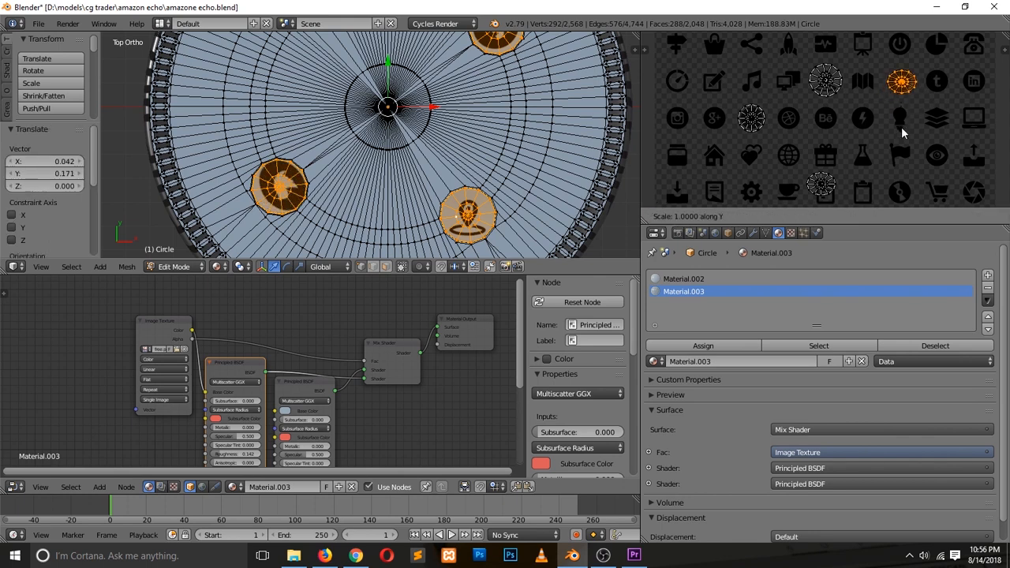
click(907, 132)
key(g)
click(906, 128)
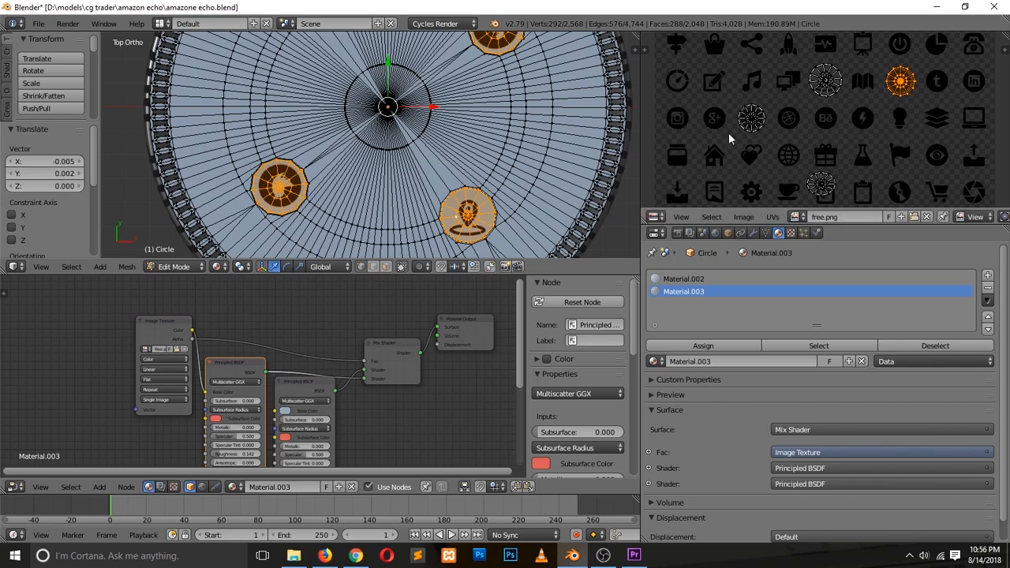
shift+scroll(442, 155, up, 2)
shift+scroll(441, 155, up, 1)
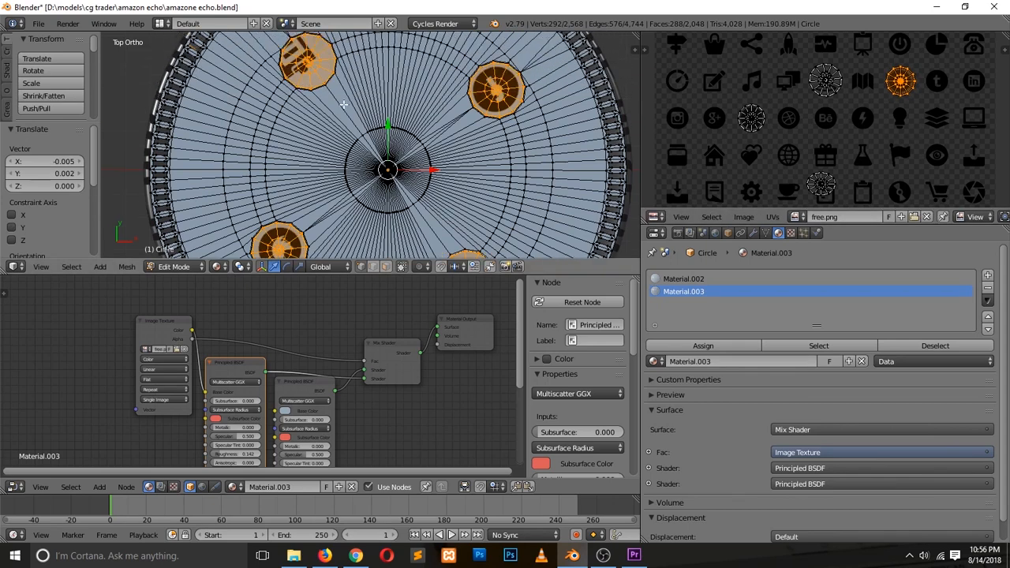
Select only the upper-left button's linked geometry and move its UV island toward the flask icon.
right_click(314, 69)
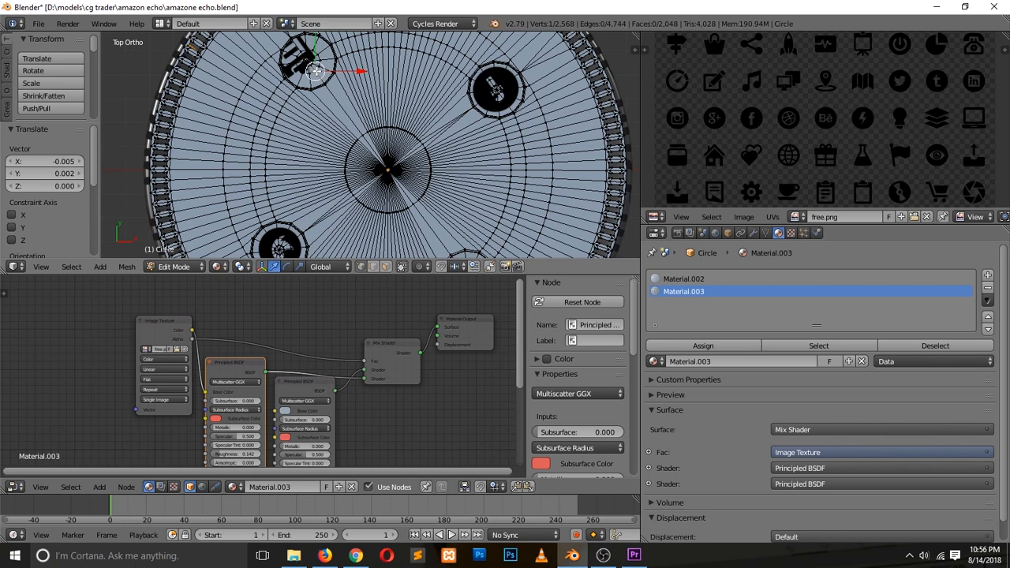
key(l)
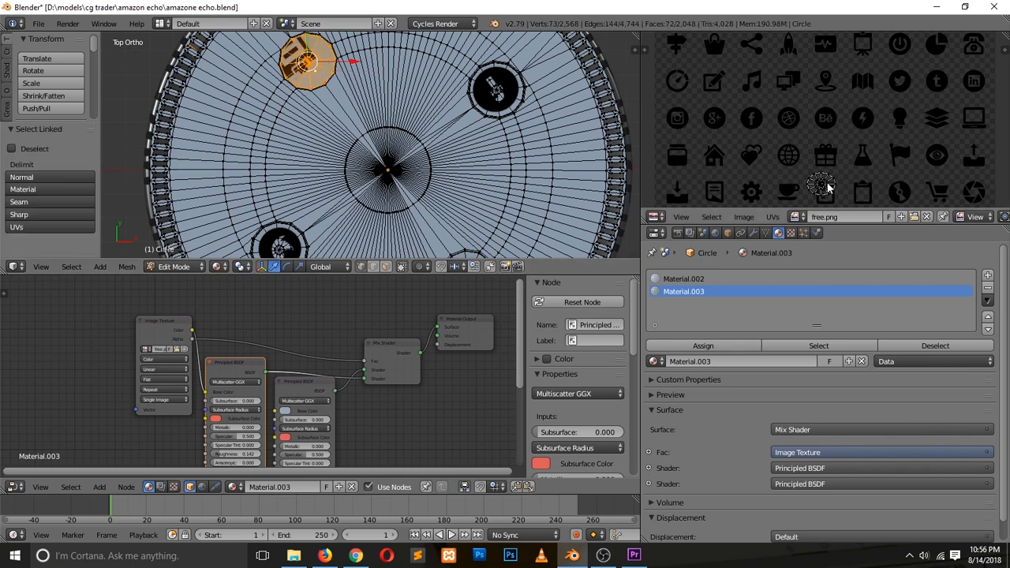
key(a)
key(g)
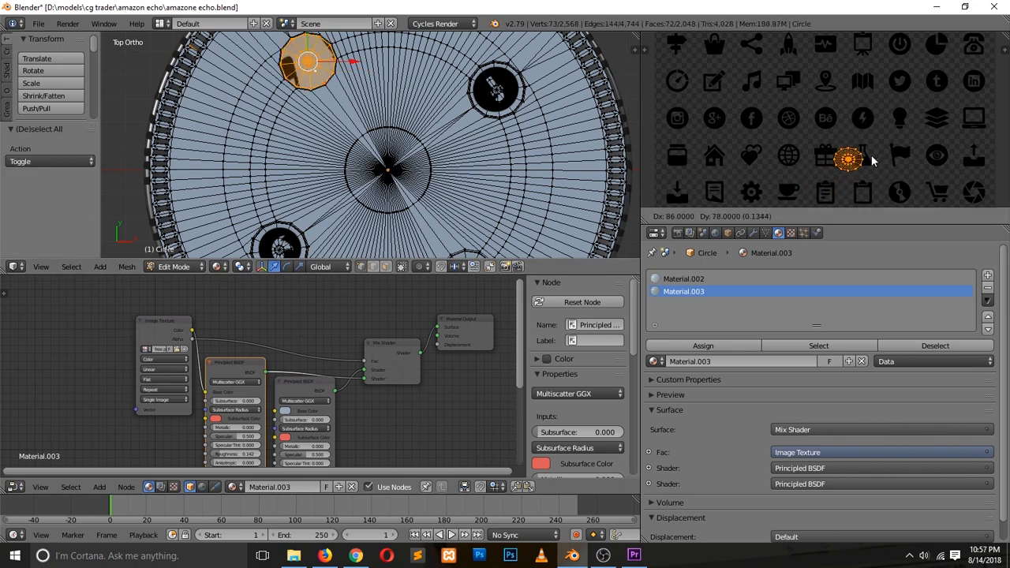
click(872, 170)
Scale the button's UV island uniformly by 1.372, center it on the flask icon, and scale it by 0.737 along X.
key(s)
click(875, 178)
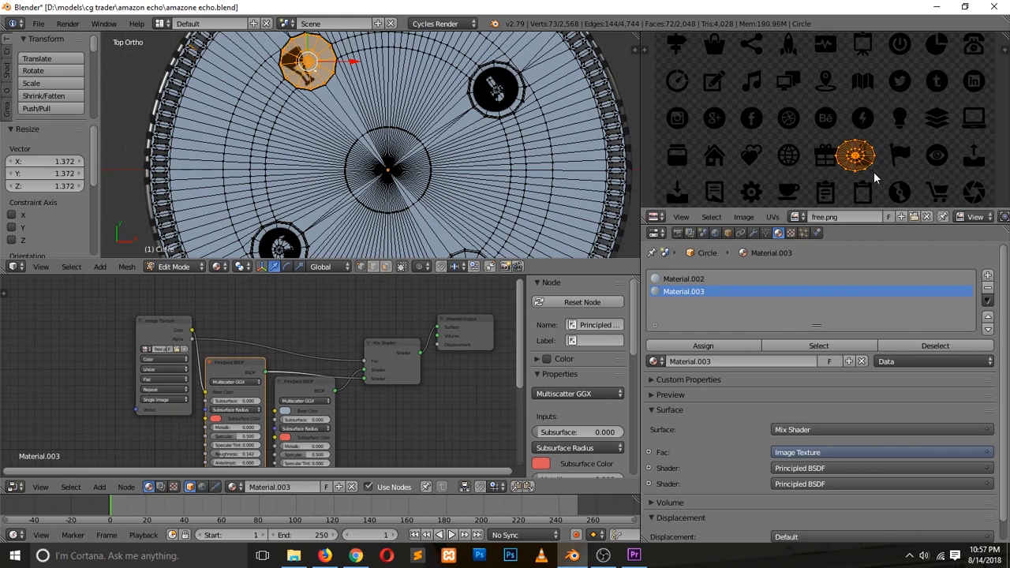
key(g)
click(925, 152)
key(s)
key(x)
click(910, 156)
Return to Object Mode, deselect everything, and save the file over the existing one.
scroll(517, 134, down, 3)
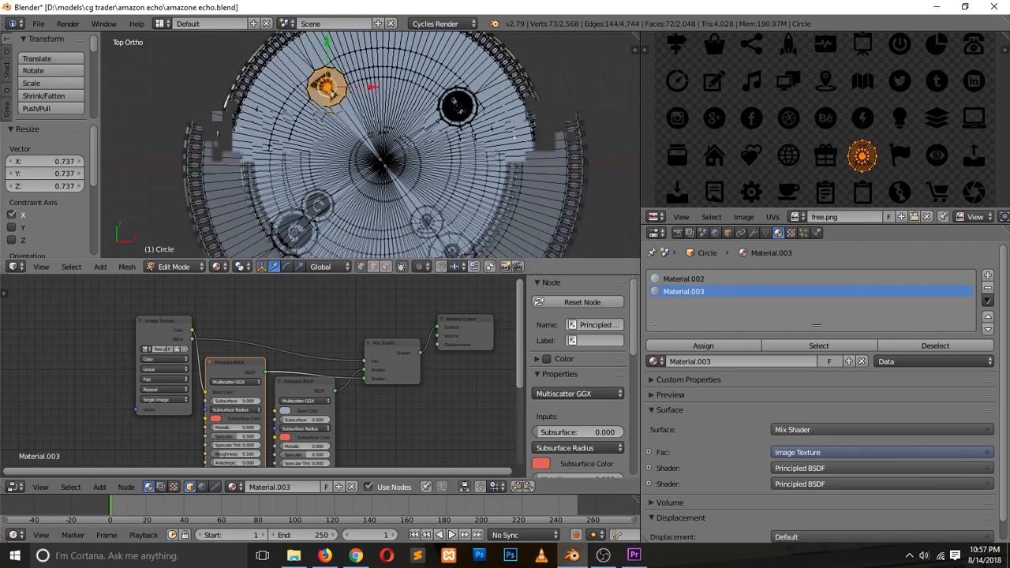
key(Tab)
key(a)
key(ctrl+s)
click(475, 201)
middle_drag(480, 215, 441, 162)
key(ctrl+s)
click(436, 145)
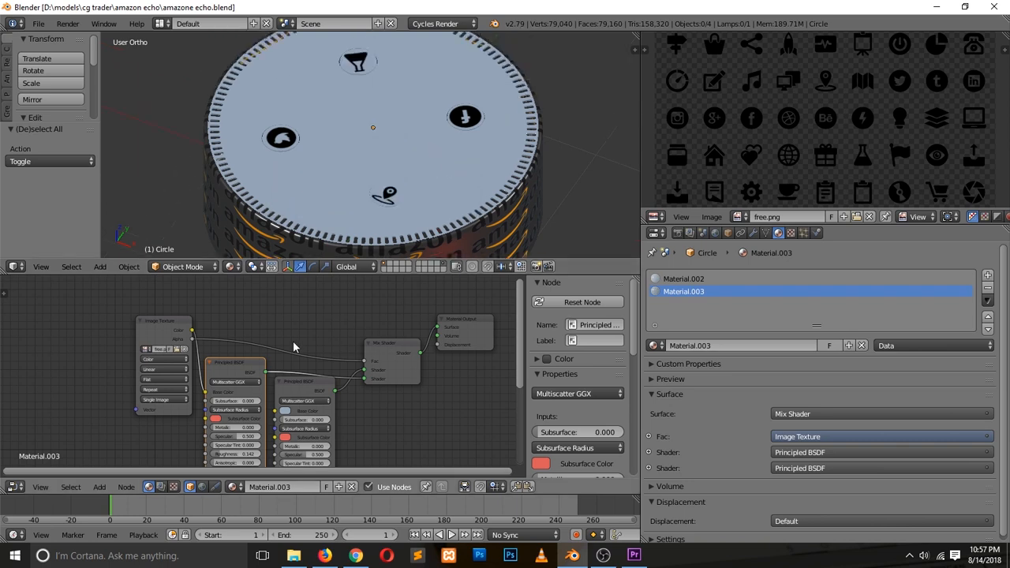
Disconnect the image texture's Color from the first Principled BSDF in Material.003 and set that shader's base color to a very dark purple.
drag(169, 323, 112, 326)
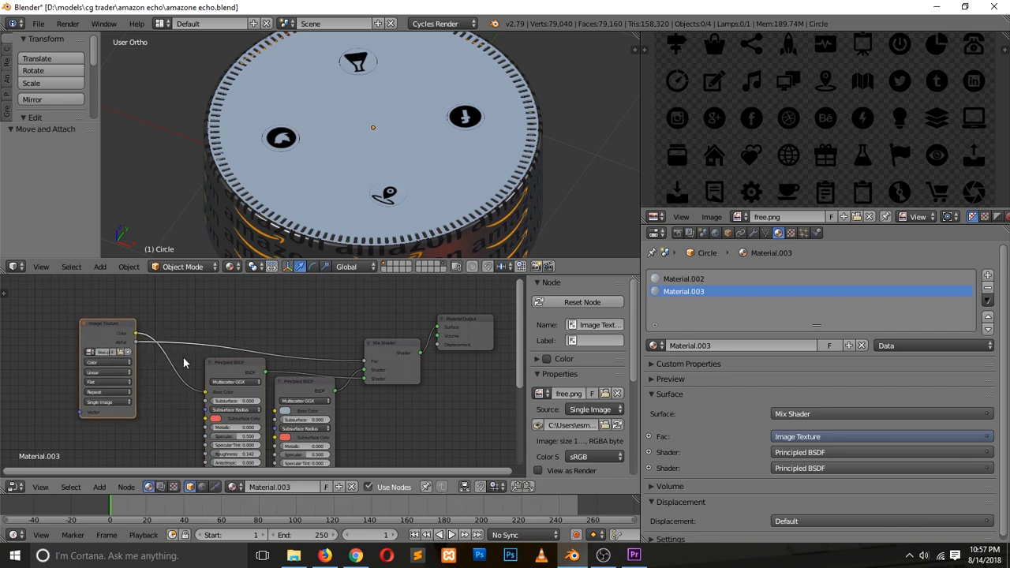
drag(205, 394, 199, 405)
click(220, 394)
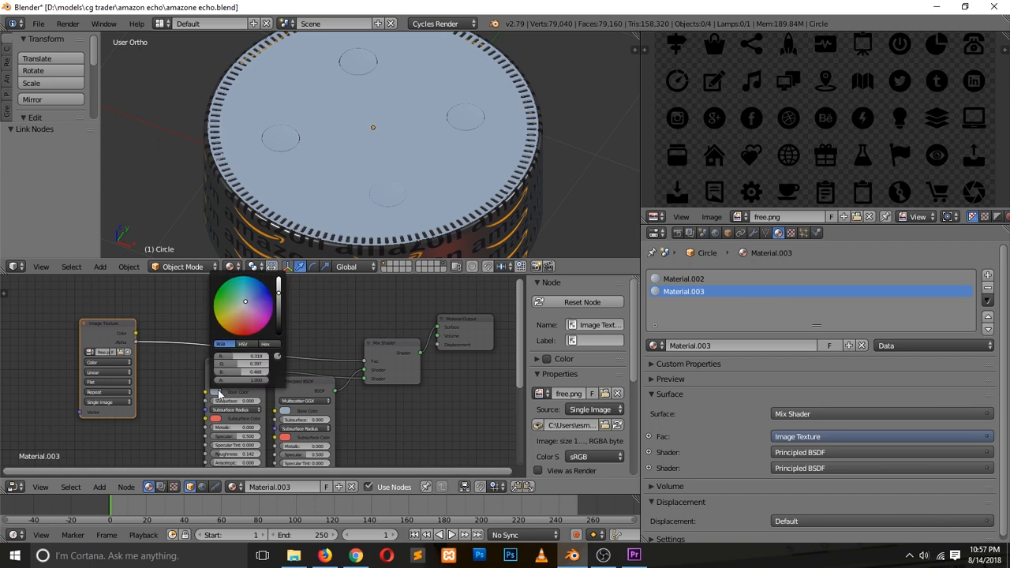
mouse_move(245, 302)
mouse_down()
mouse_move(248, 327)
mouse_move(263, 310)
mouse_move(242, 287)
mouse_move(223, 298)
mouse_move(235, 333)
mouse_up()
drag(277, 295, 278, 278)
click(262, 297)
click(253, 311)
click(279, 317)
click(279, 327)
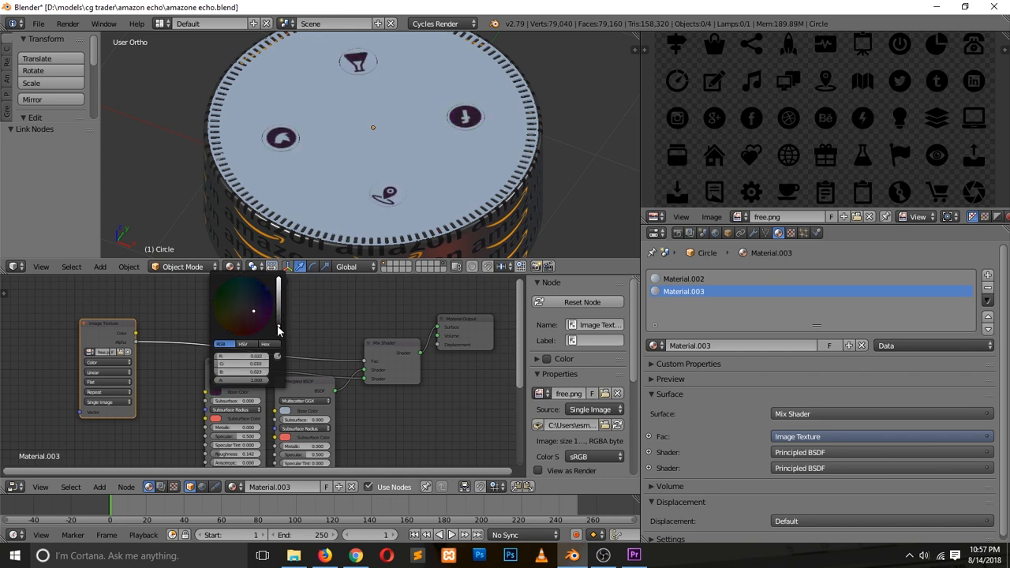
Save the file and switch the 3D view to rendered shading to preview the whole Echo Dot.
key(ctrl+s)
click(480, 199)
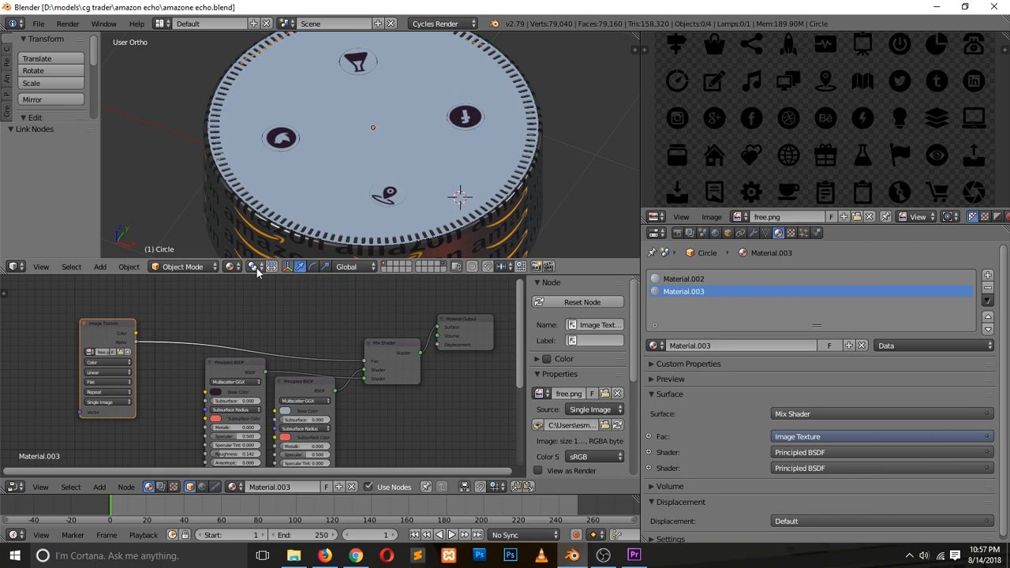
click(229, 266)
click(254, 183)
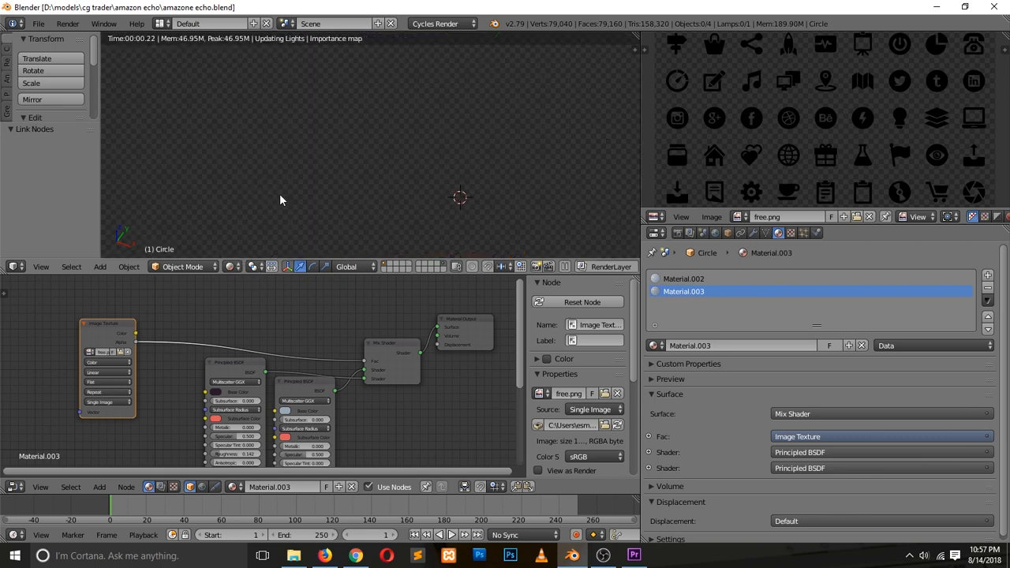
scroll(298, 191, down, 5)
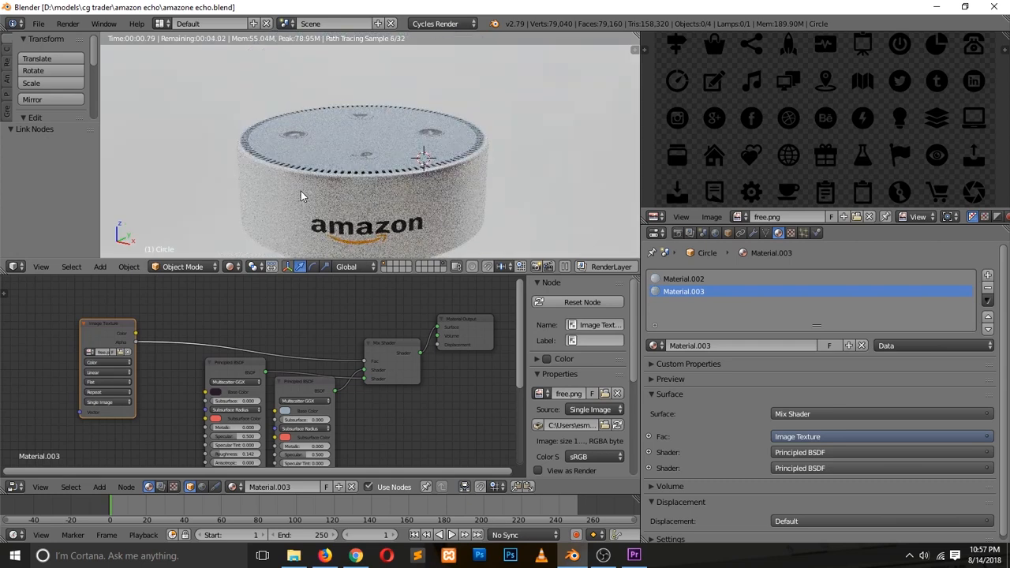